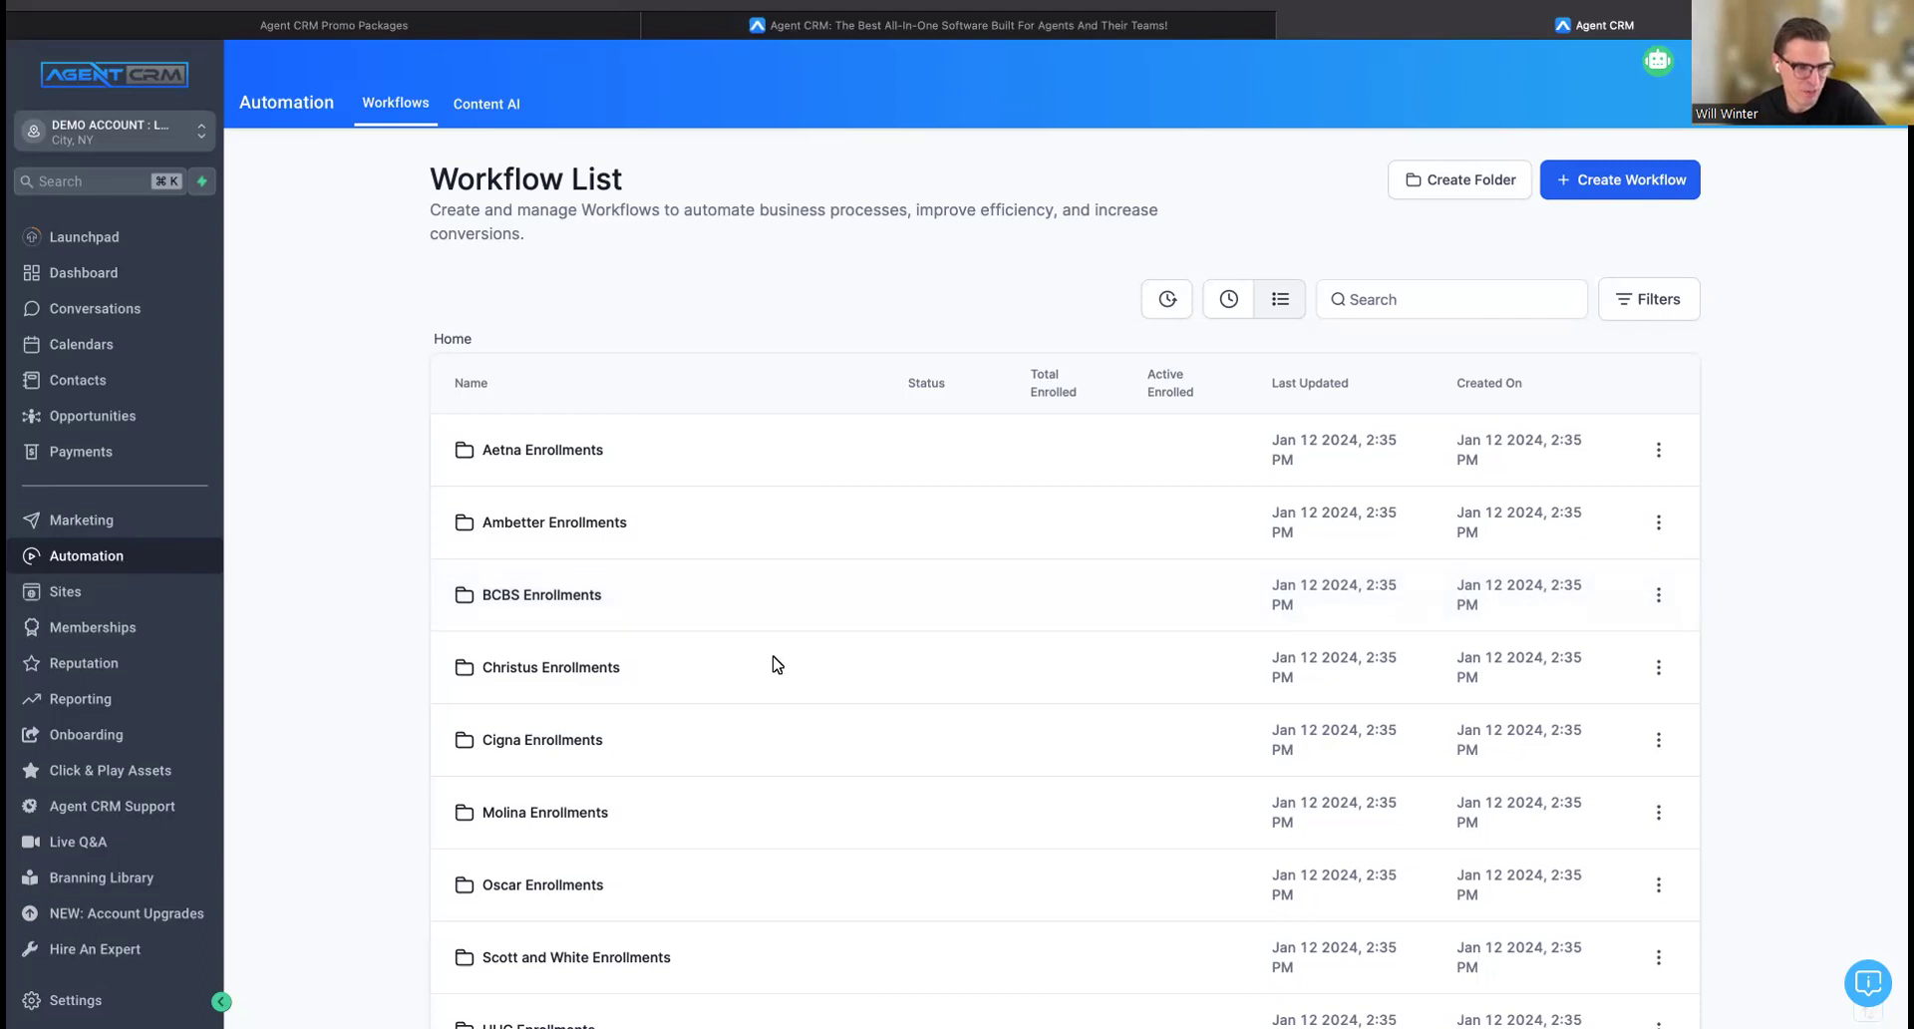
Browse the workflow list, checking the entries on pages 1, 4, 5 and 2.
scroll(803, 687, down, 1)
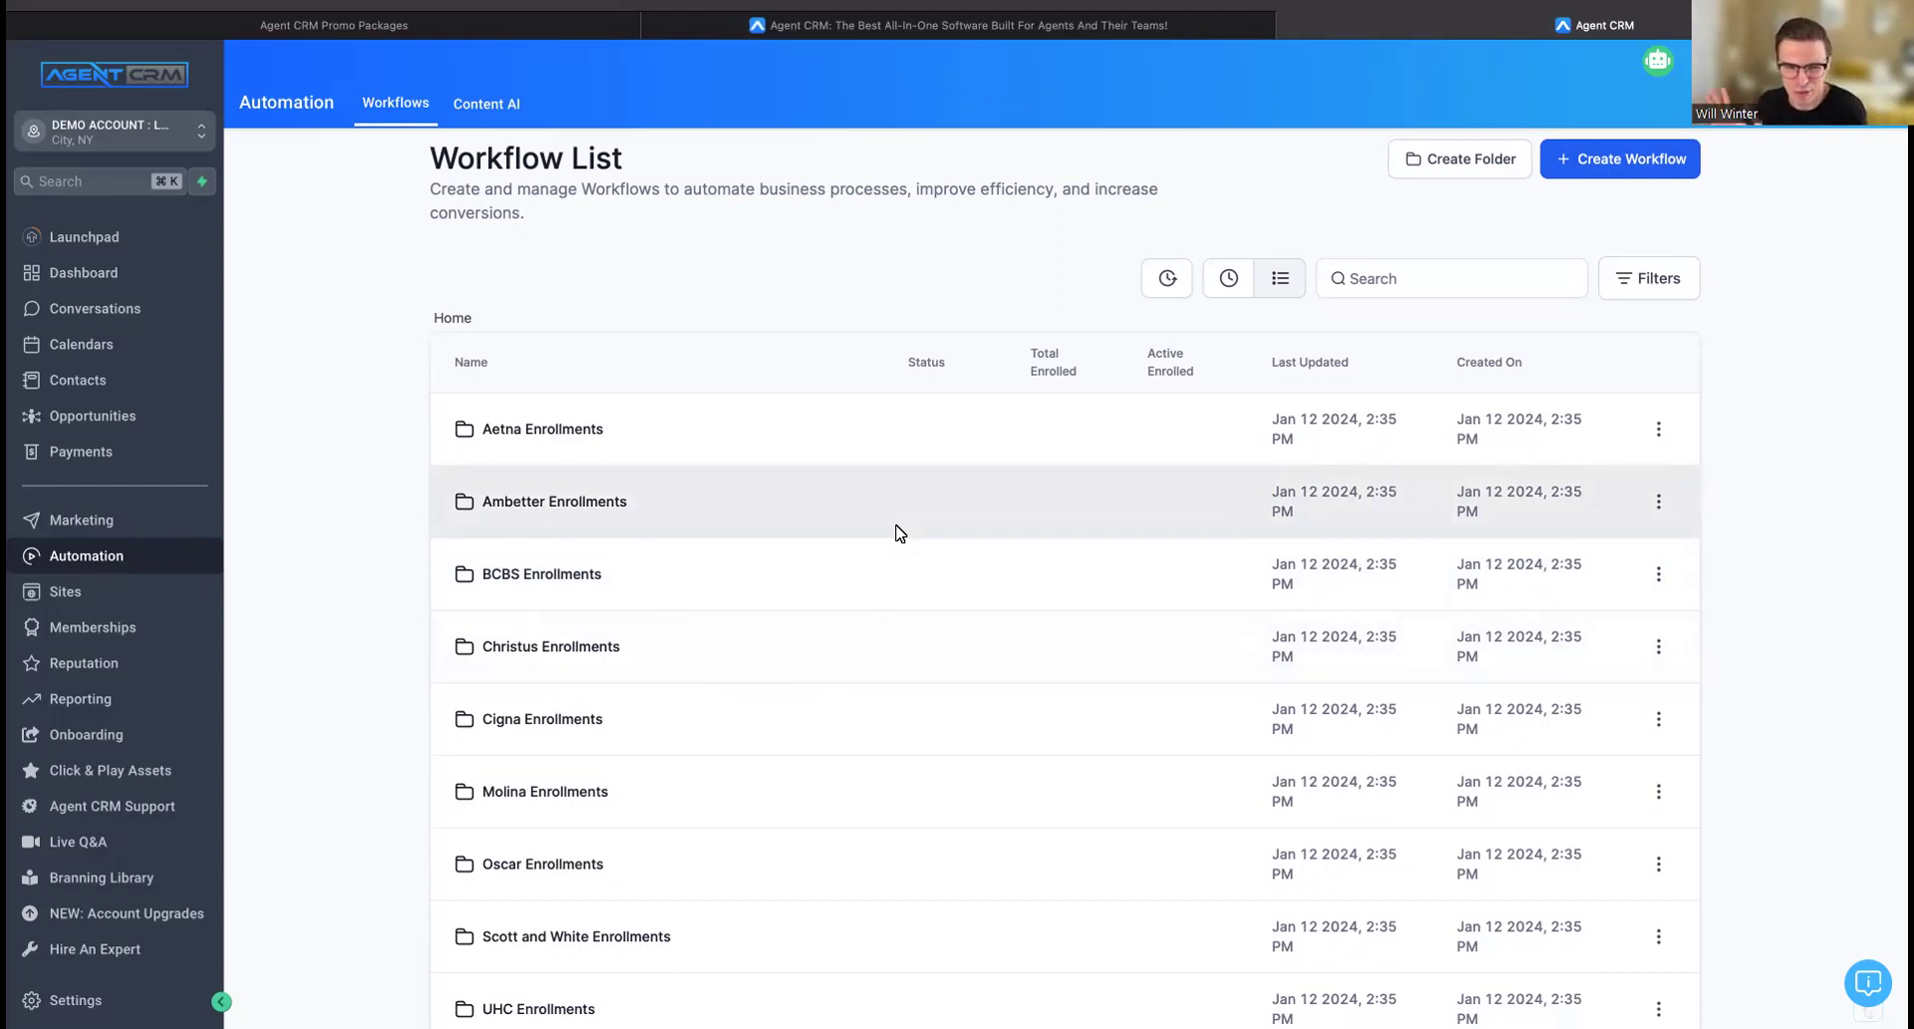
scroll(900, 533, down, 3)
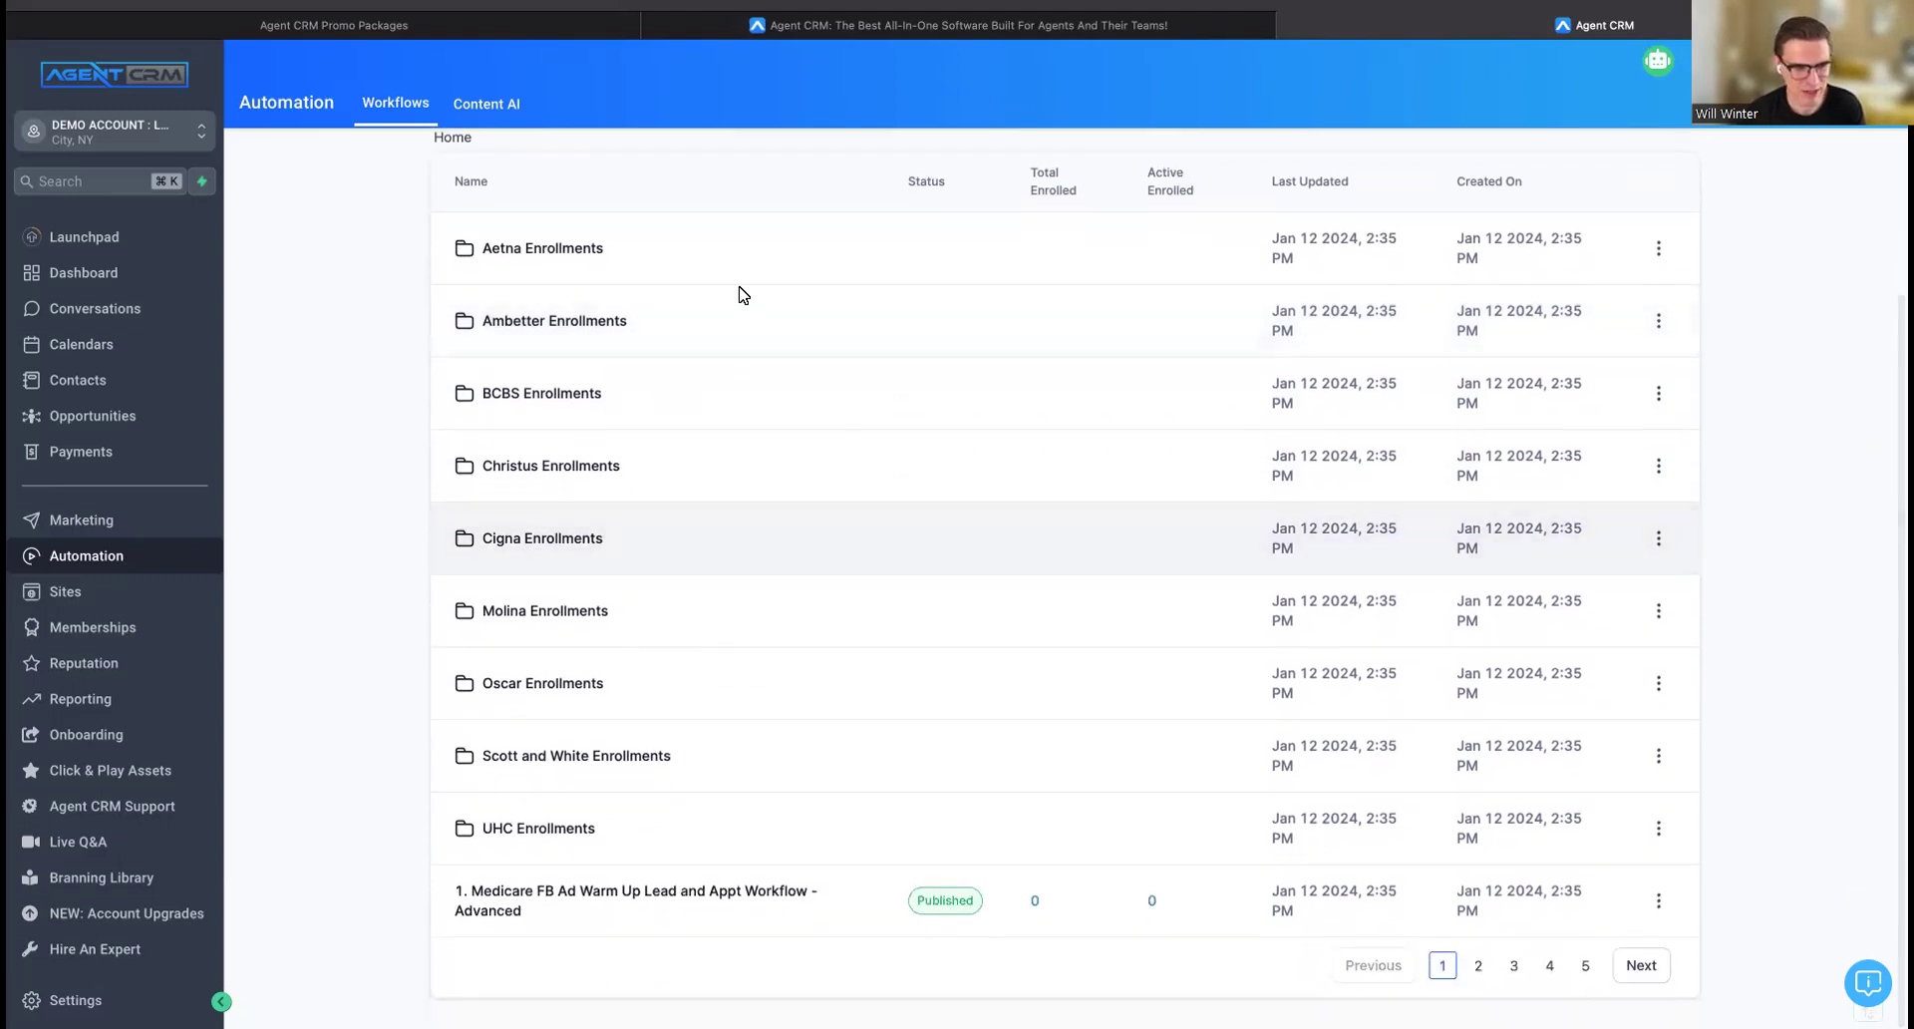
click(1549, 966)
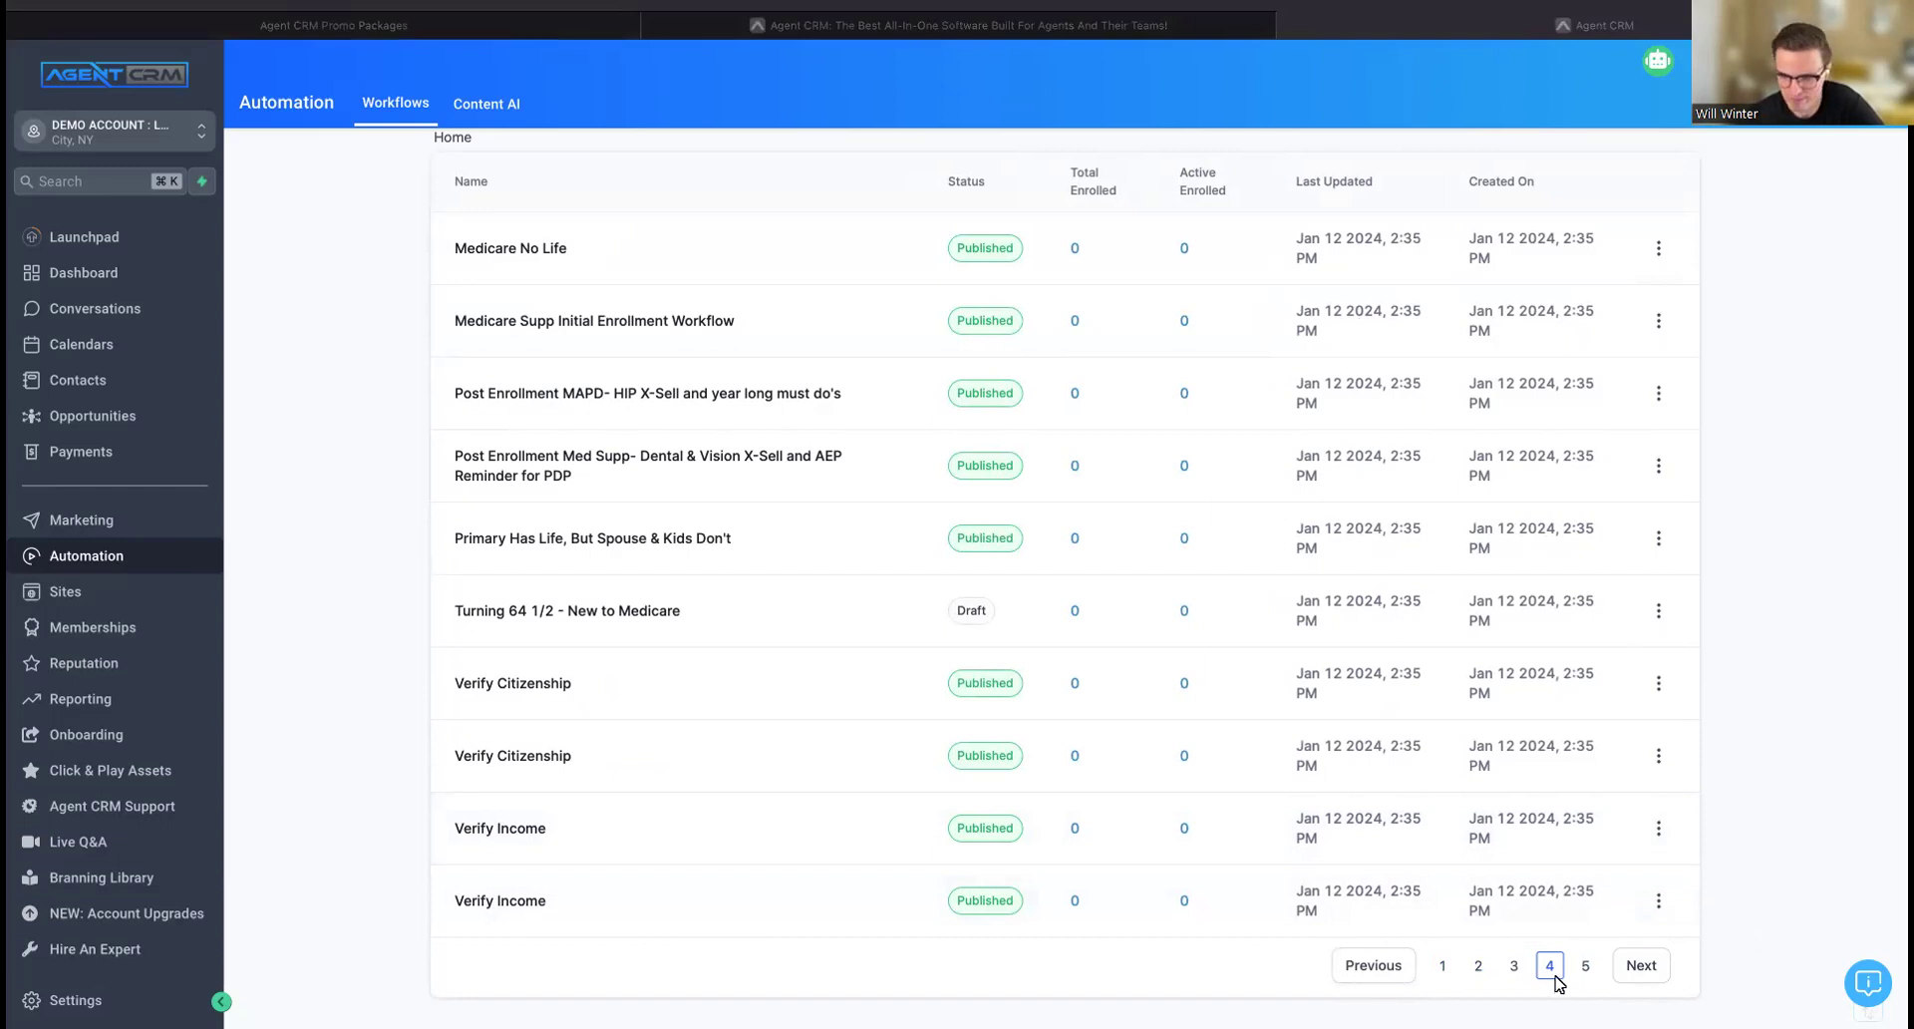
click(1585, 967)
click(1585, 967)
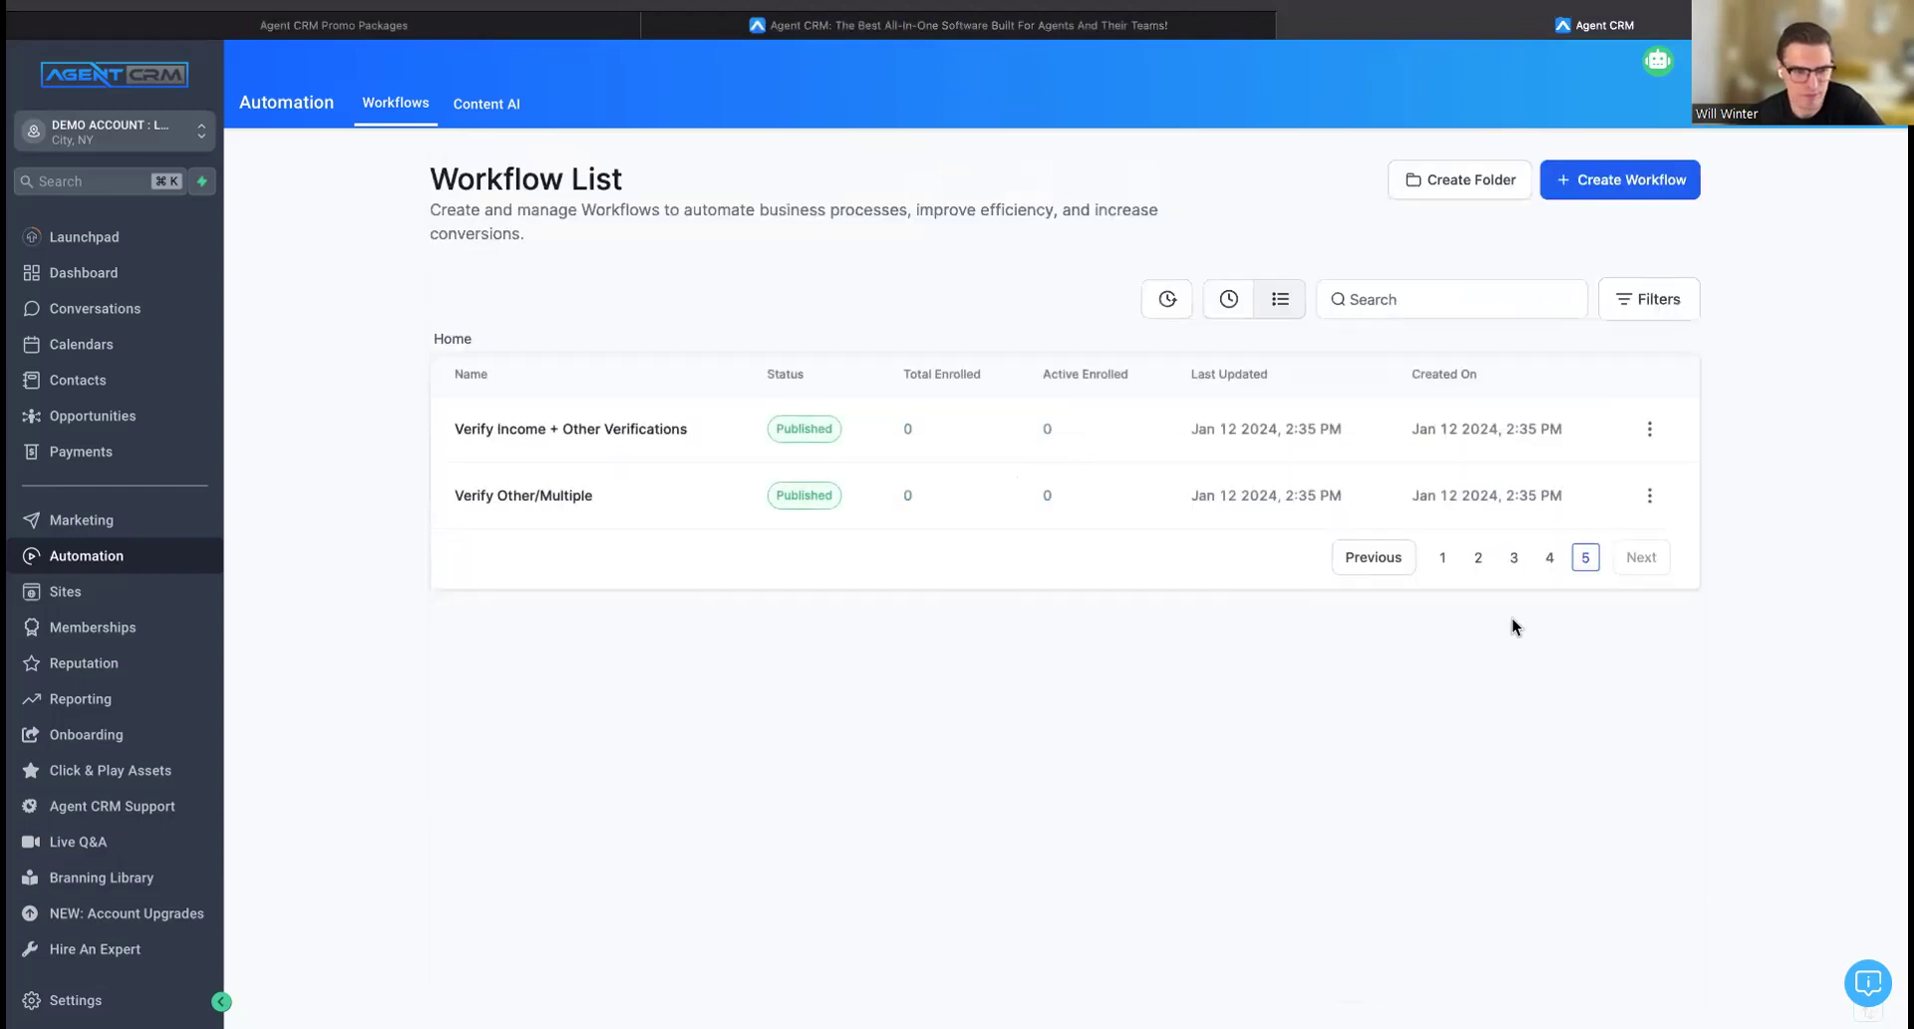
click(1479, 559)
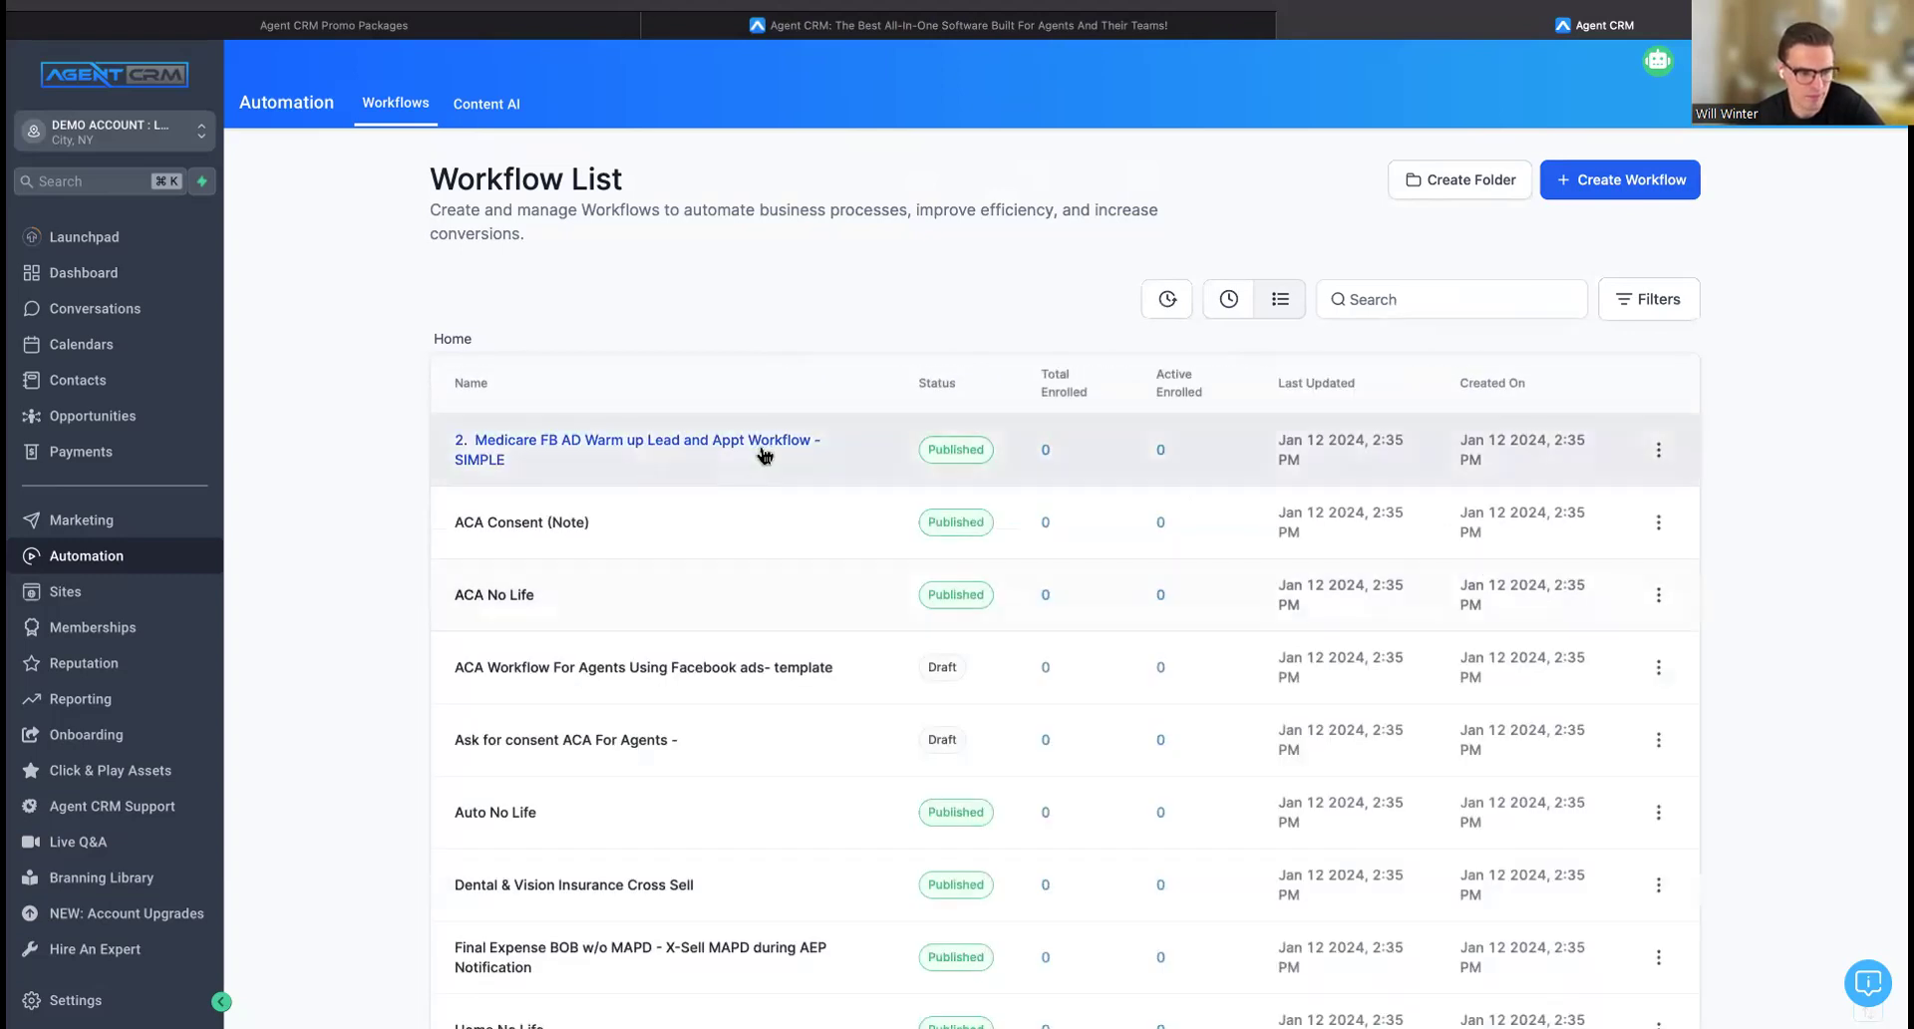
scroll(643, 862, down, 3)
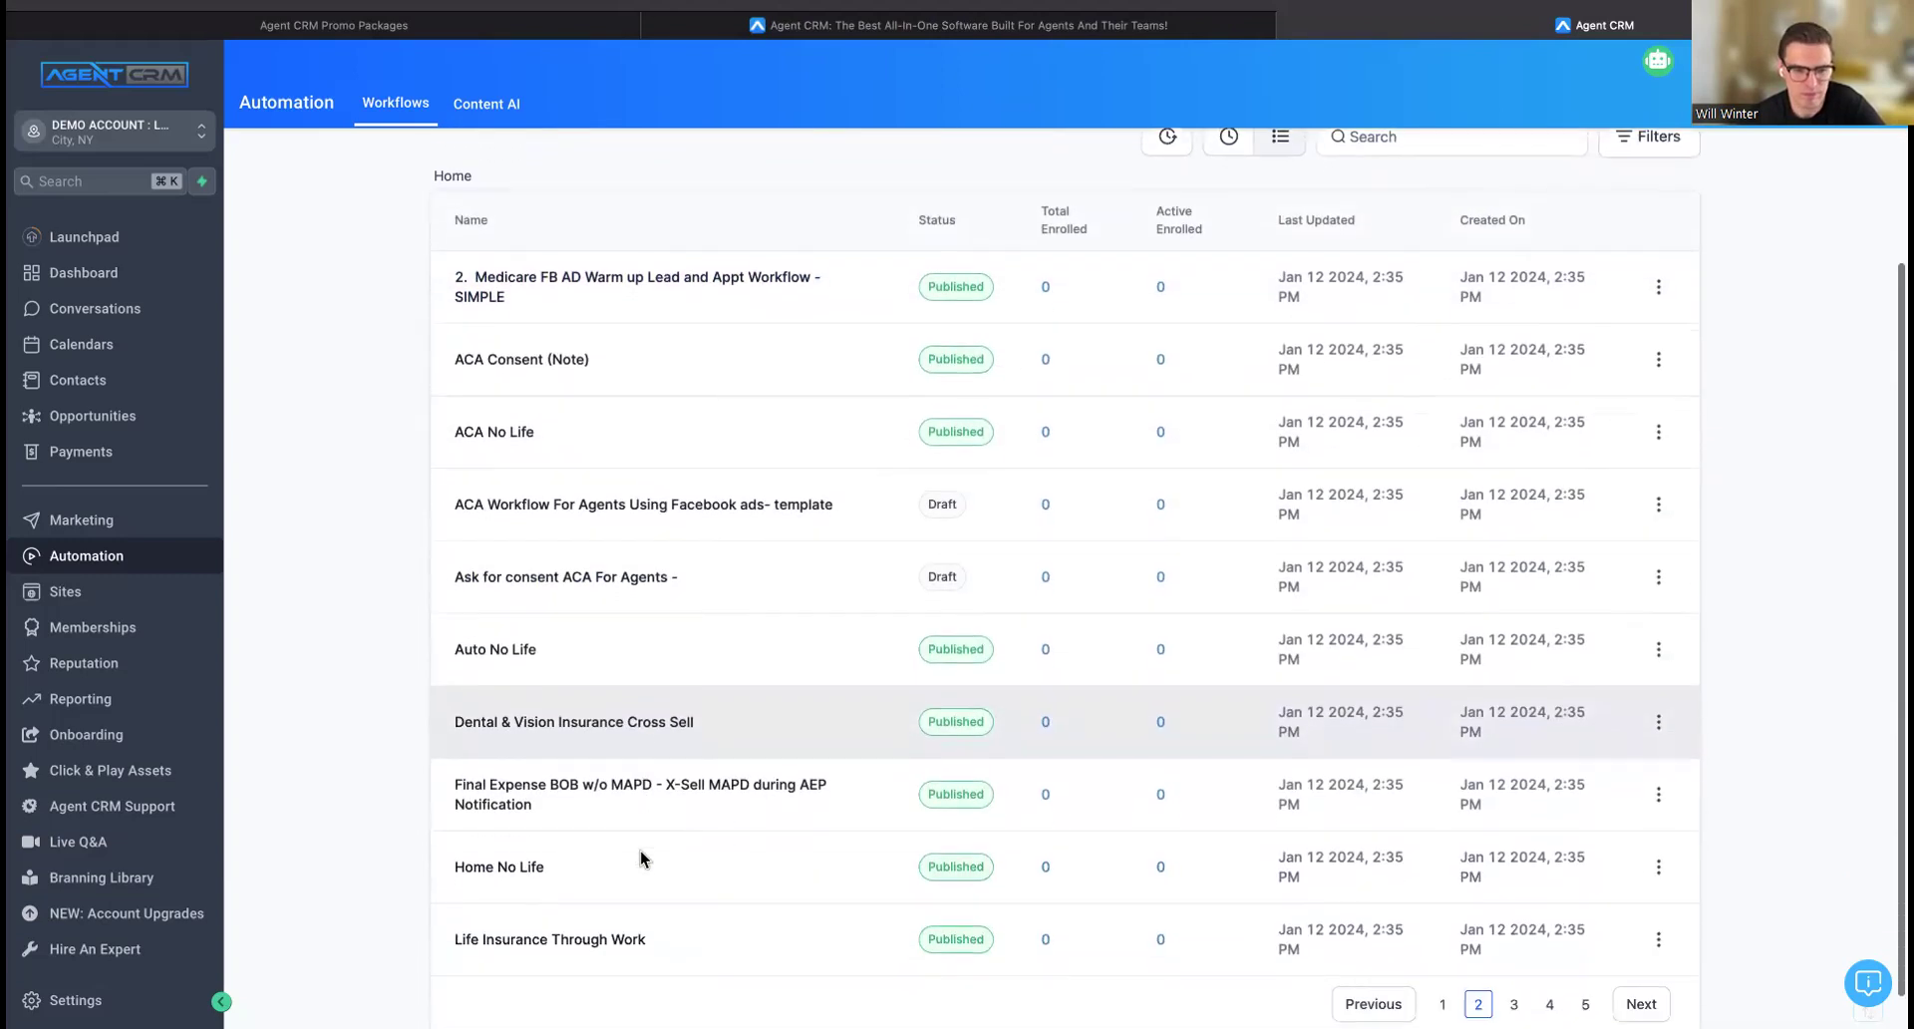
Open the Auto No Life workflow and read the message in its Information About Life SMS.
click(536, 635)
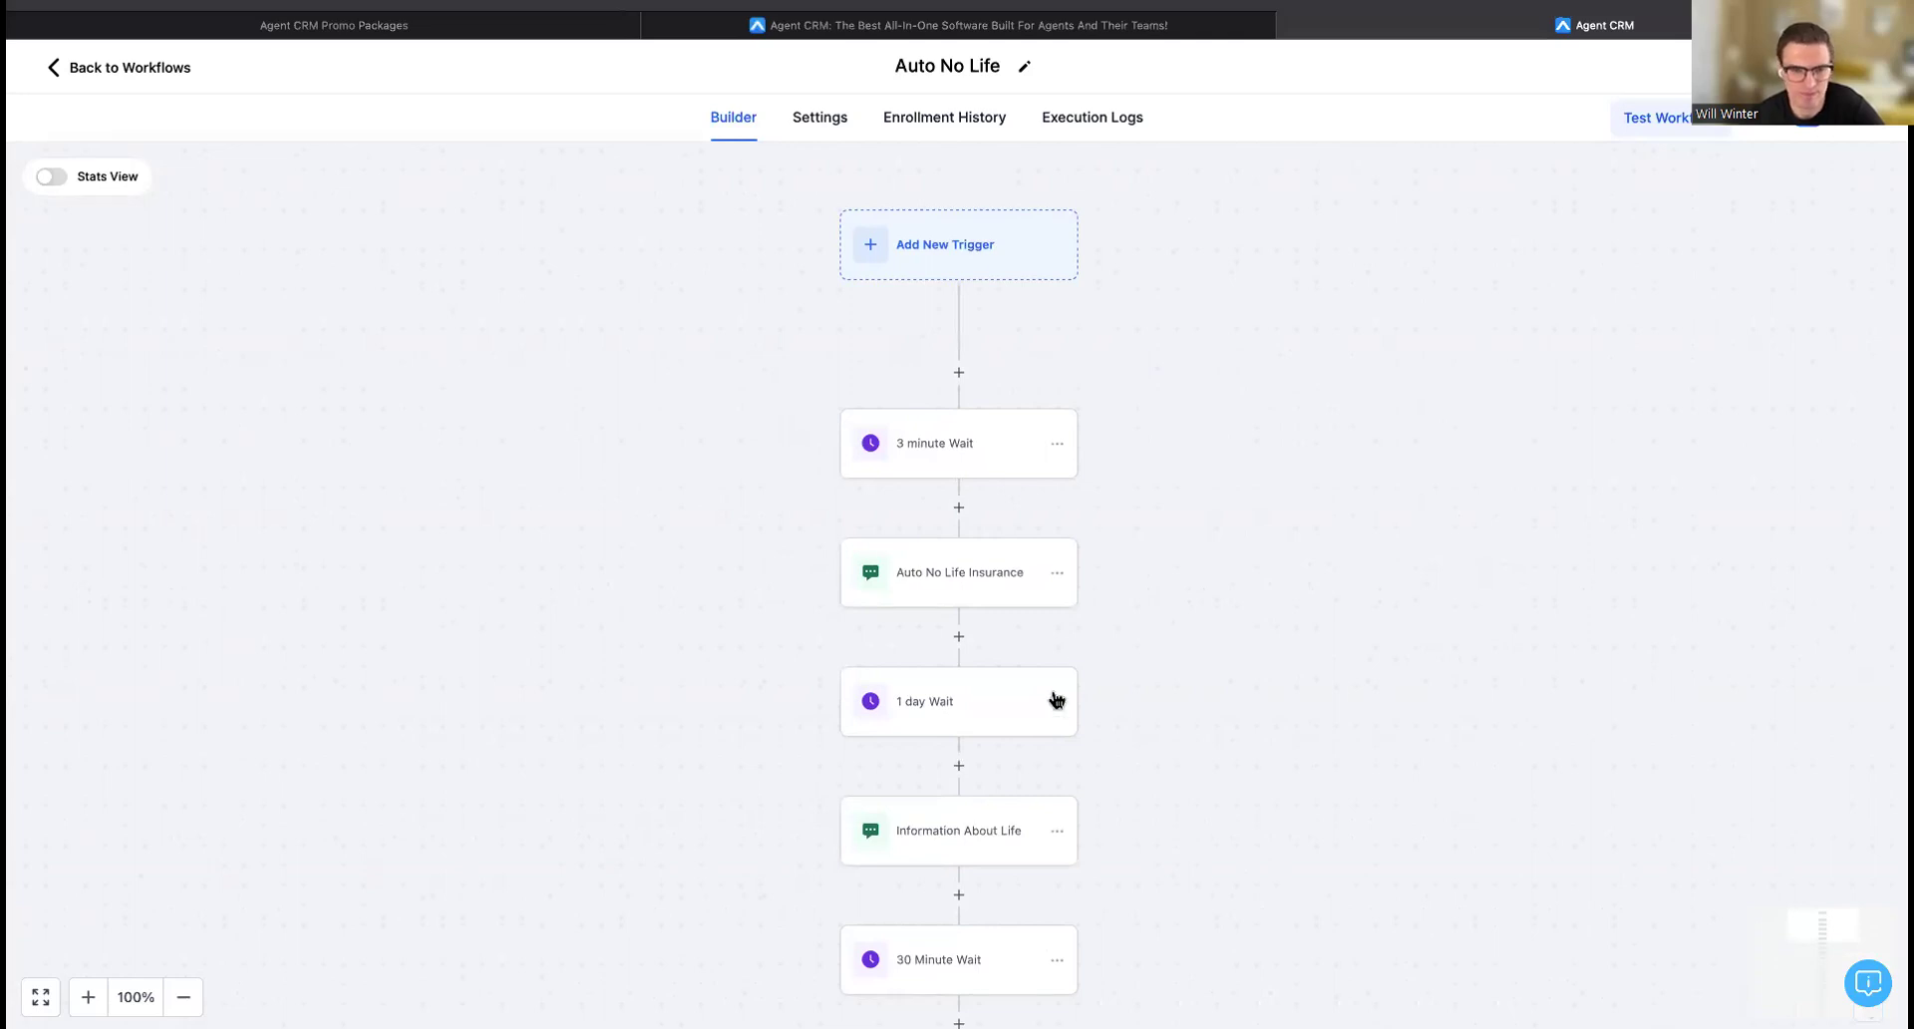
scroll(1055, 698, down, 1)
scroll(1055, 698, down, 4)
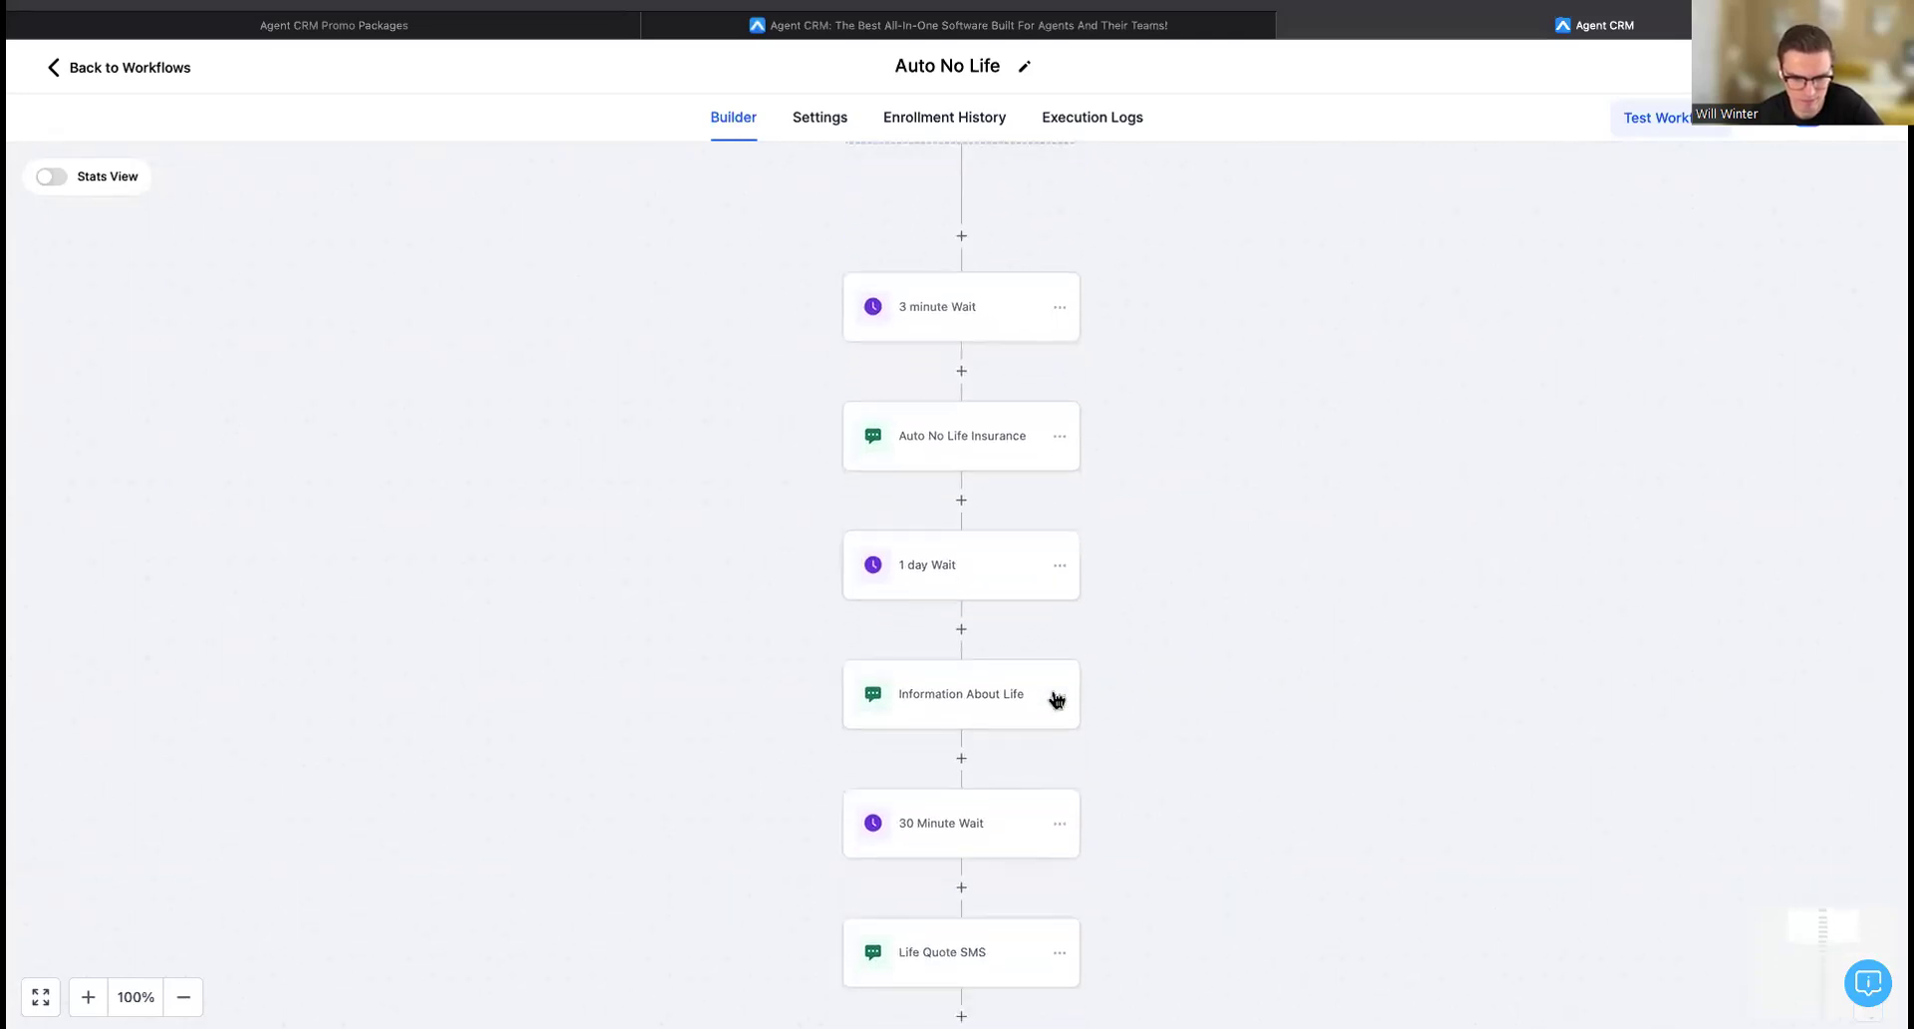
click(990, 575)
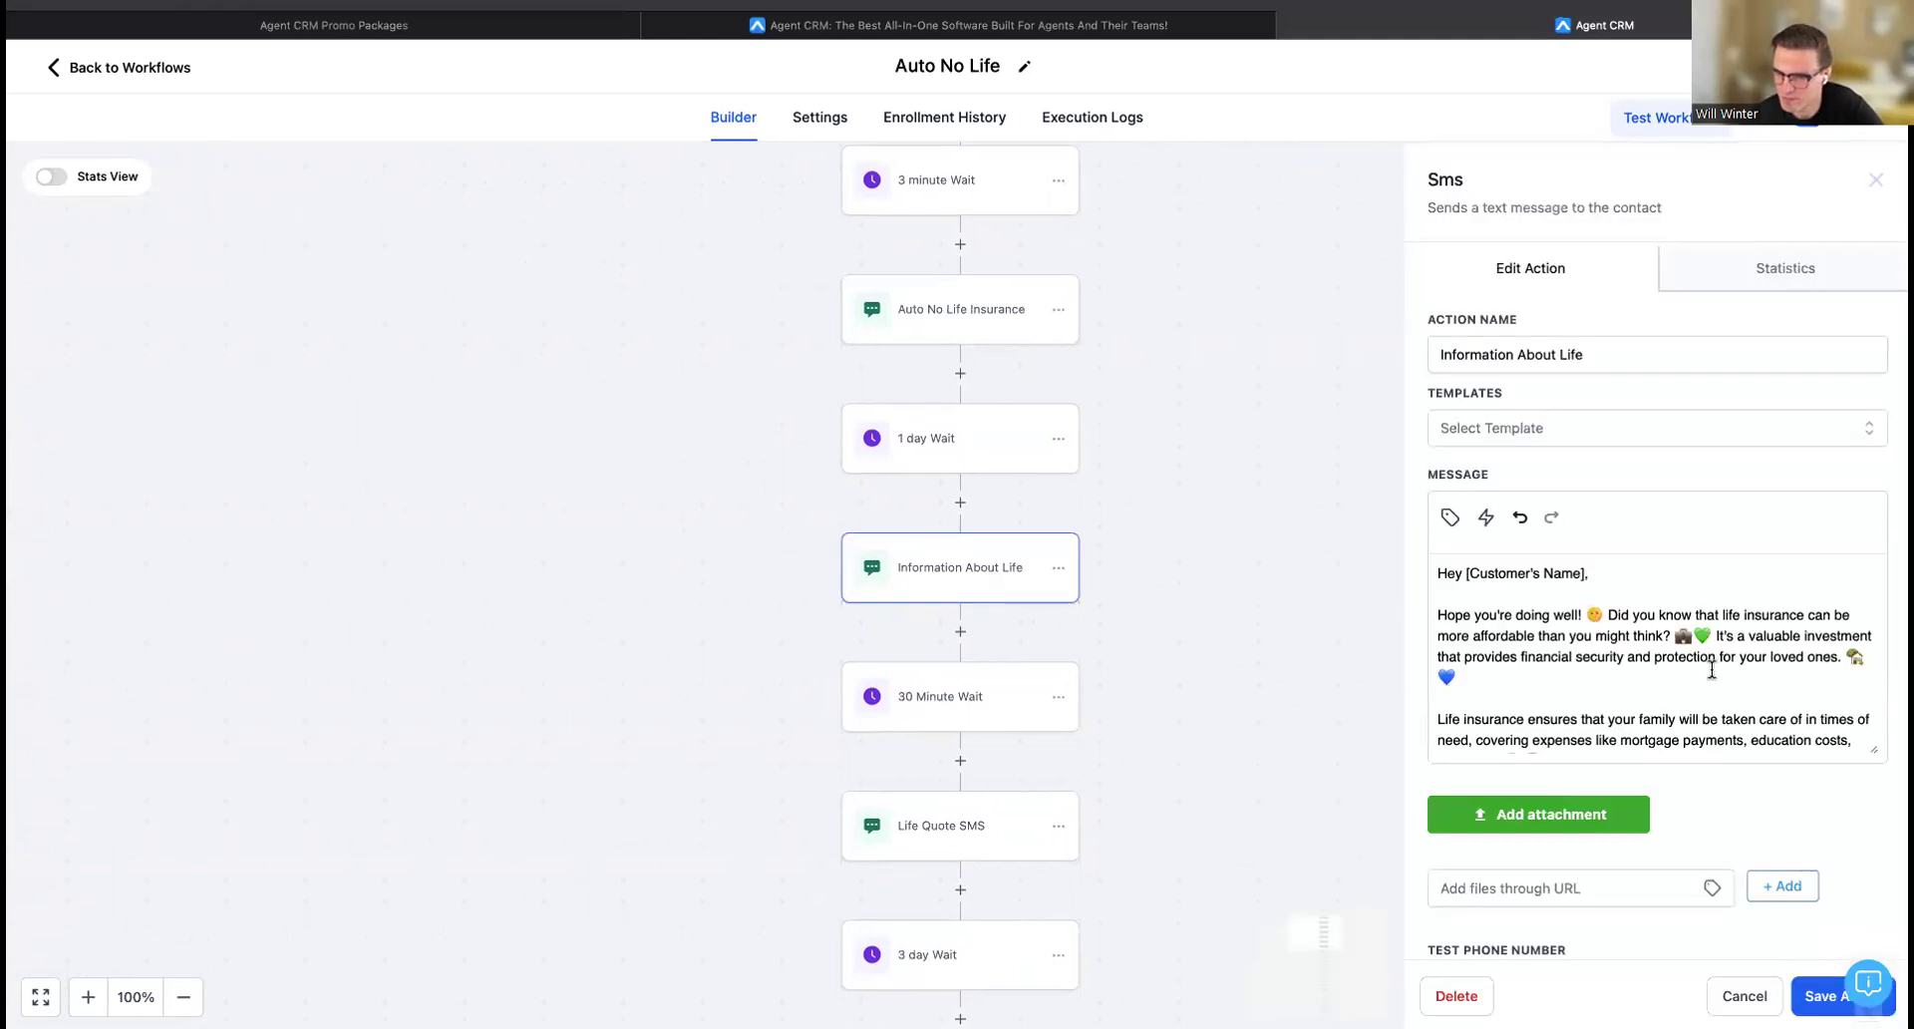
scroll(1711, 668, down, 1)
scroll(1712, 668, down, 4)
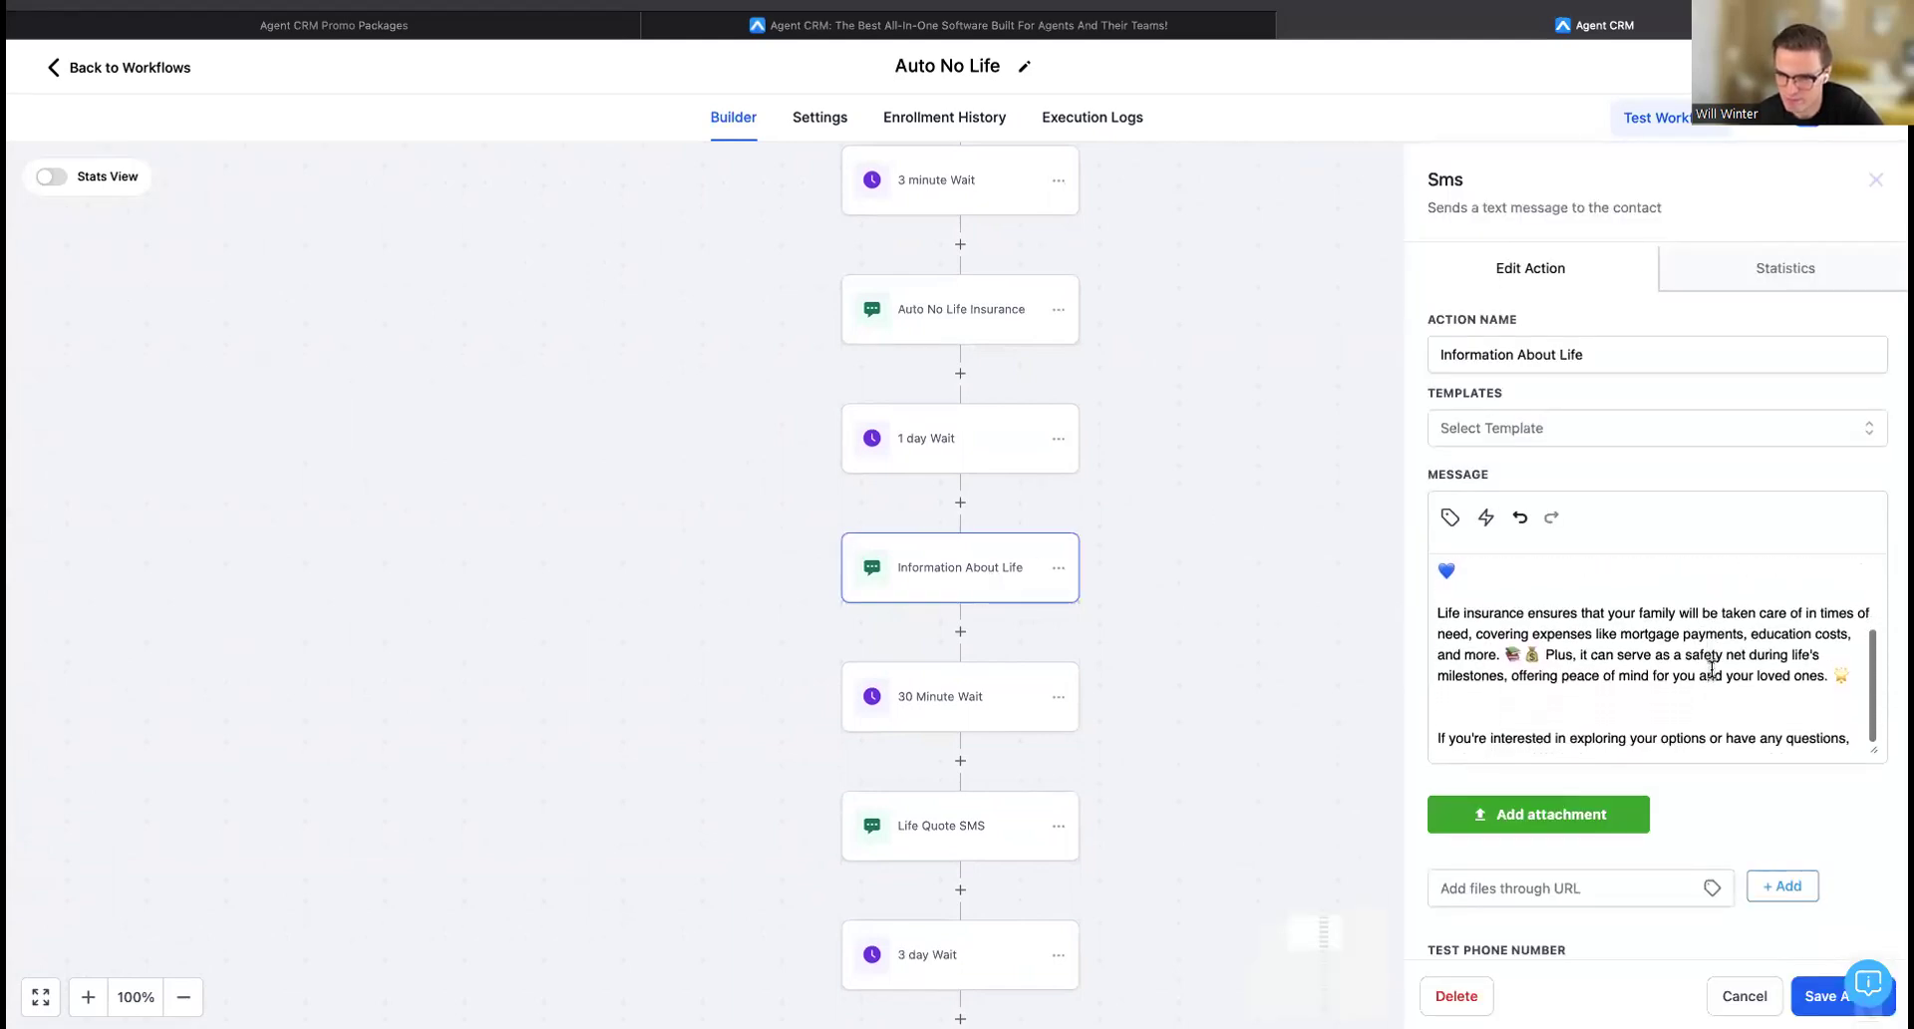
Read the Life Quote SMS message in the Auto No Life workflow, and close the action's details.
click(1013, 837)
scroll(1610, 667, down, 3)
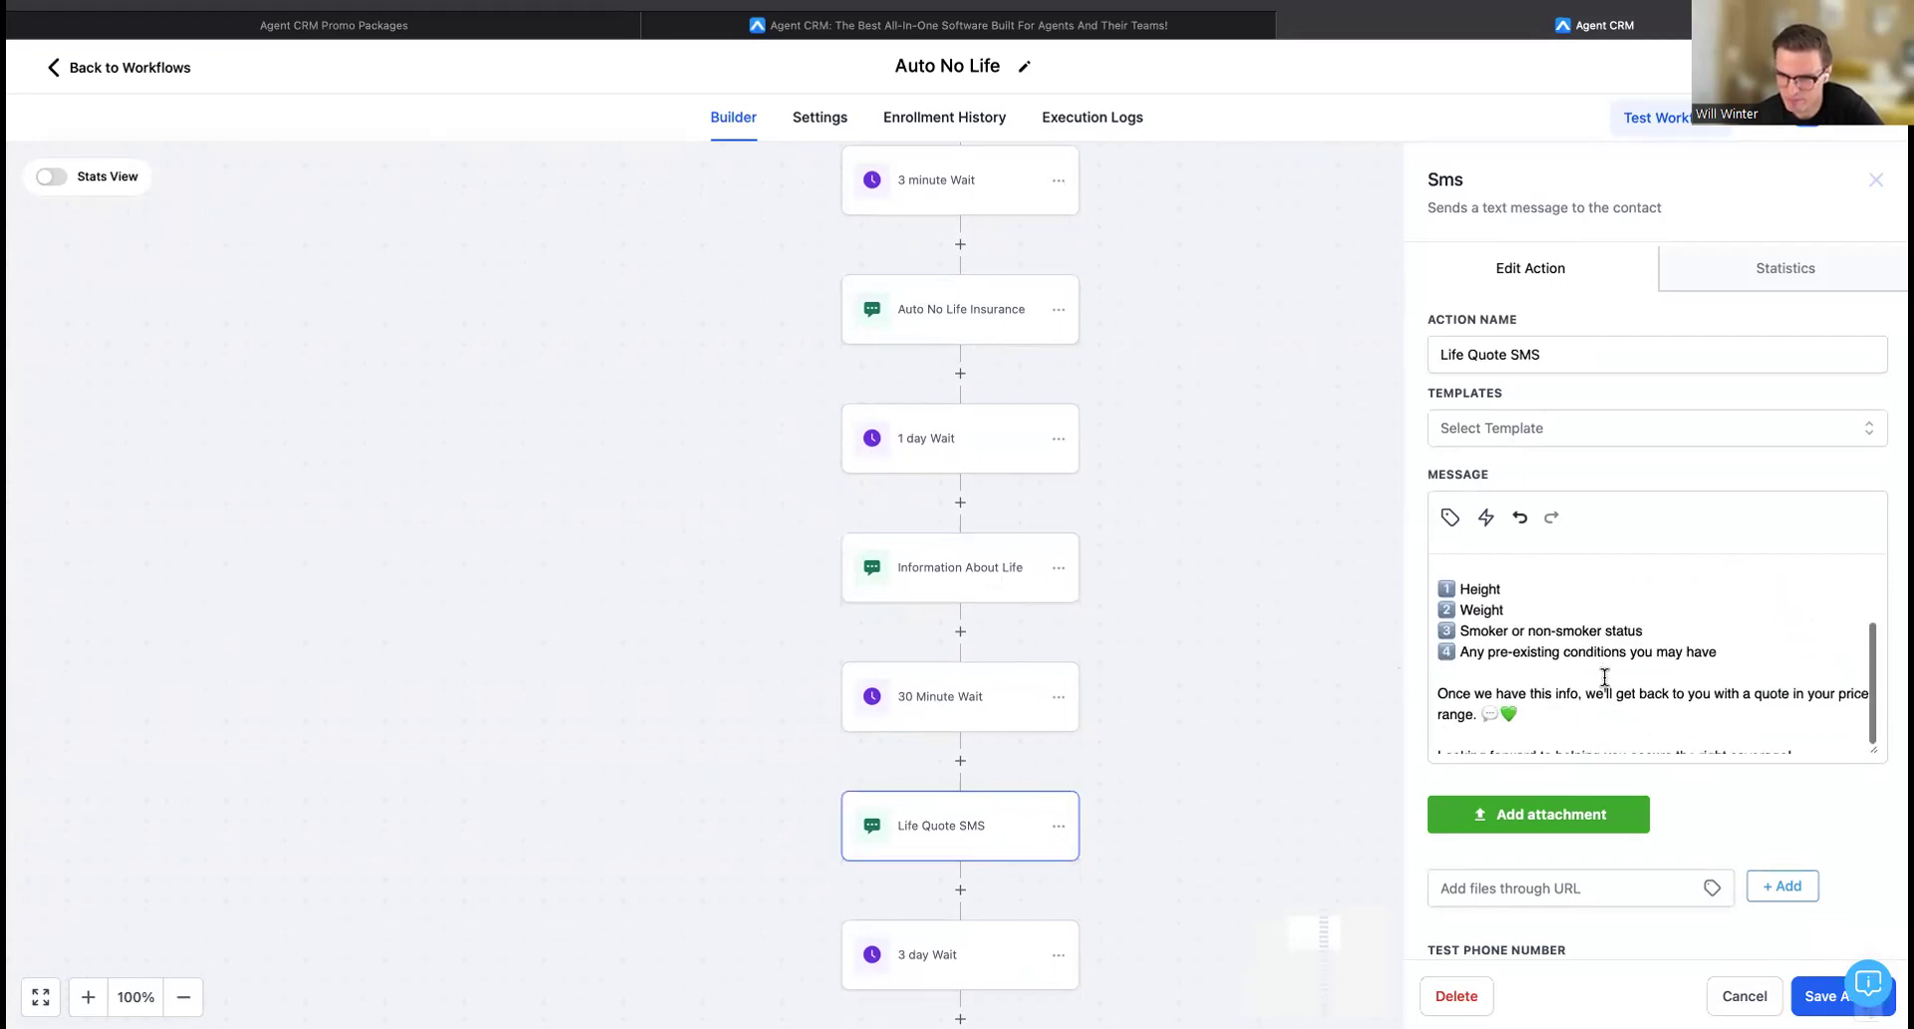
scroll(1227, 589, up, 3)
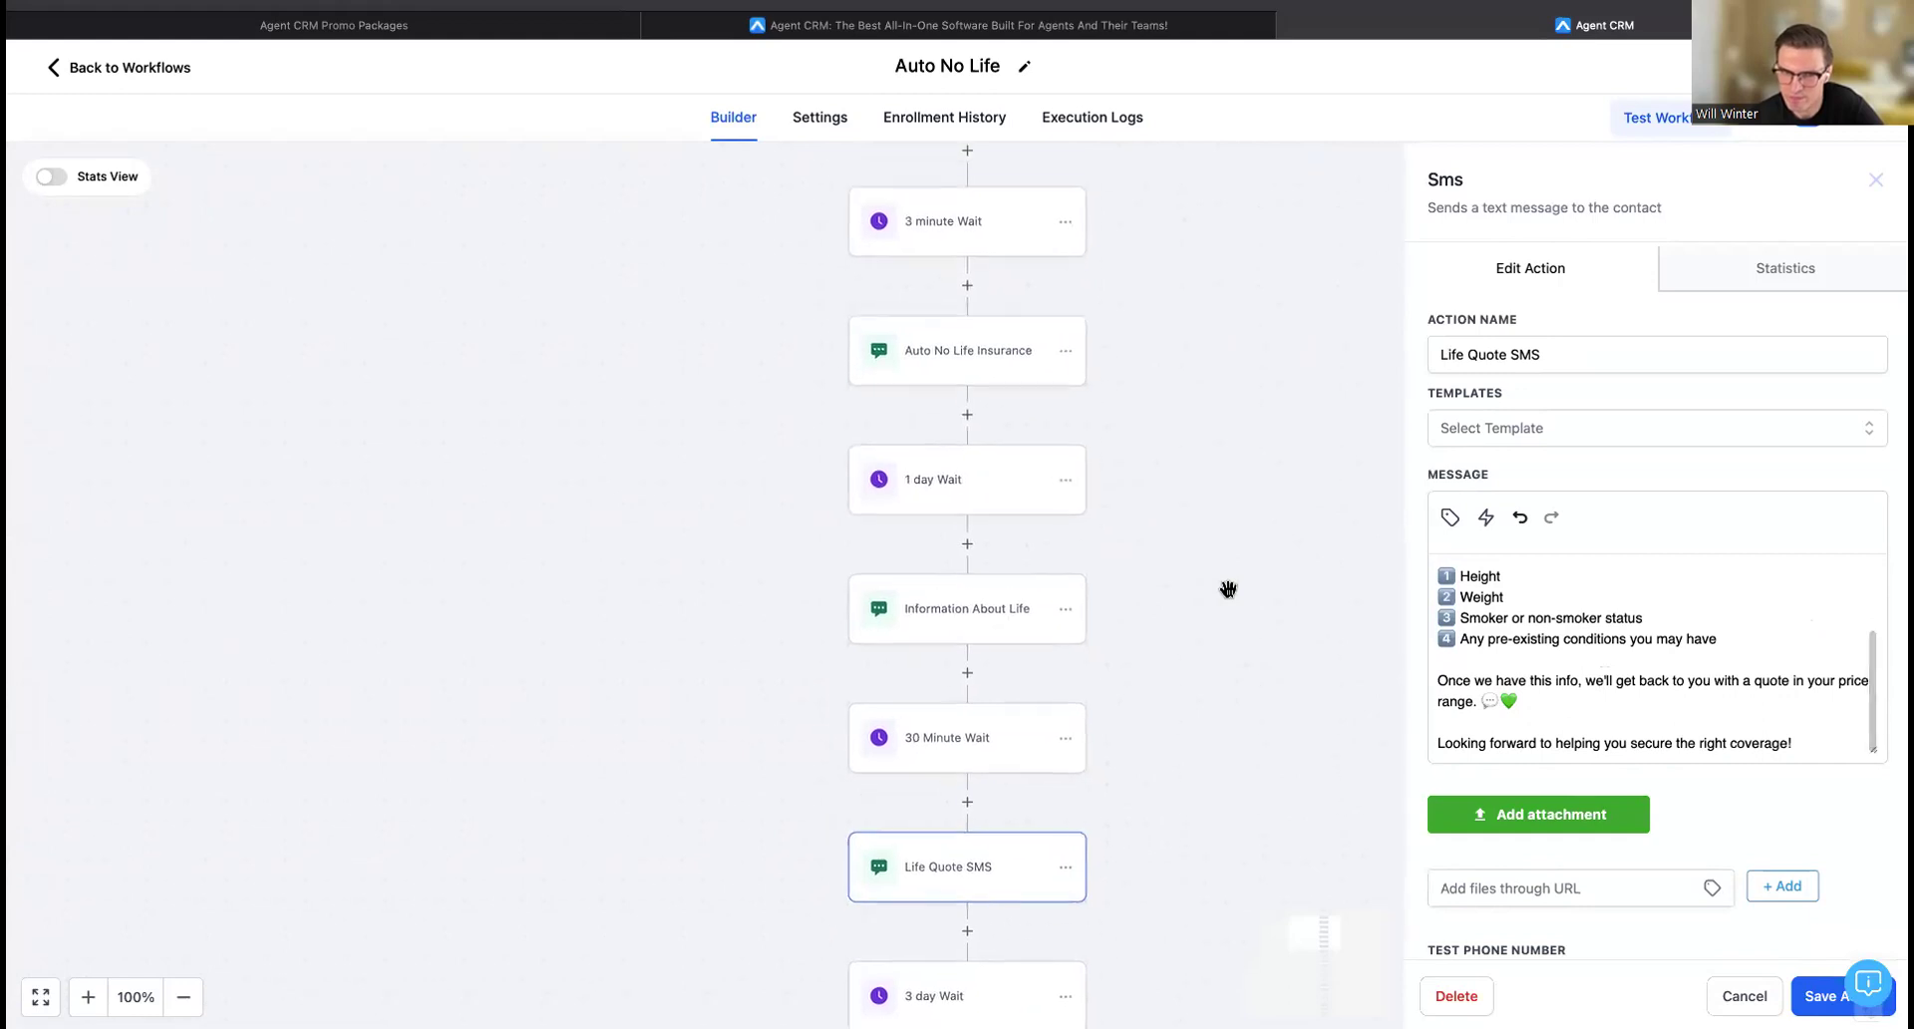
scroll(1227, 589, up, 2)
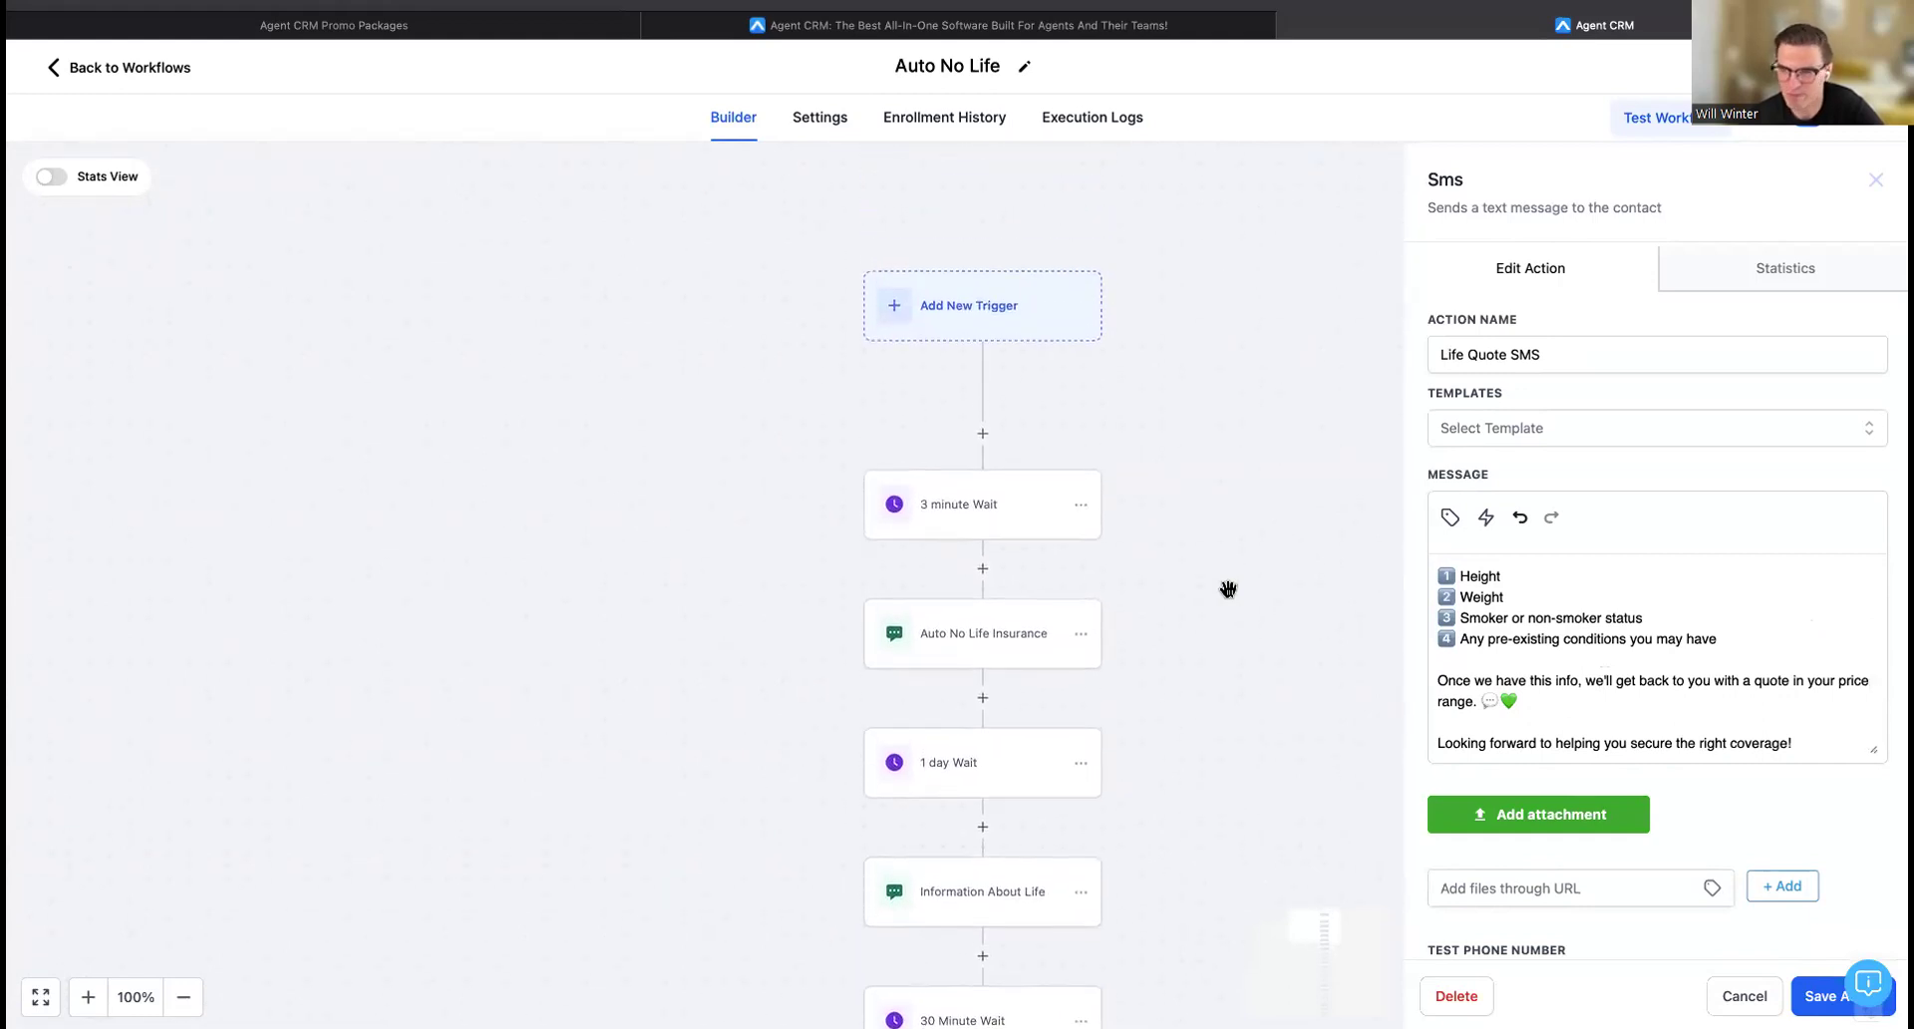
click(1870, 183)
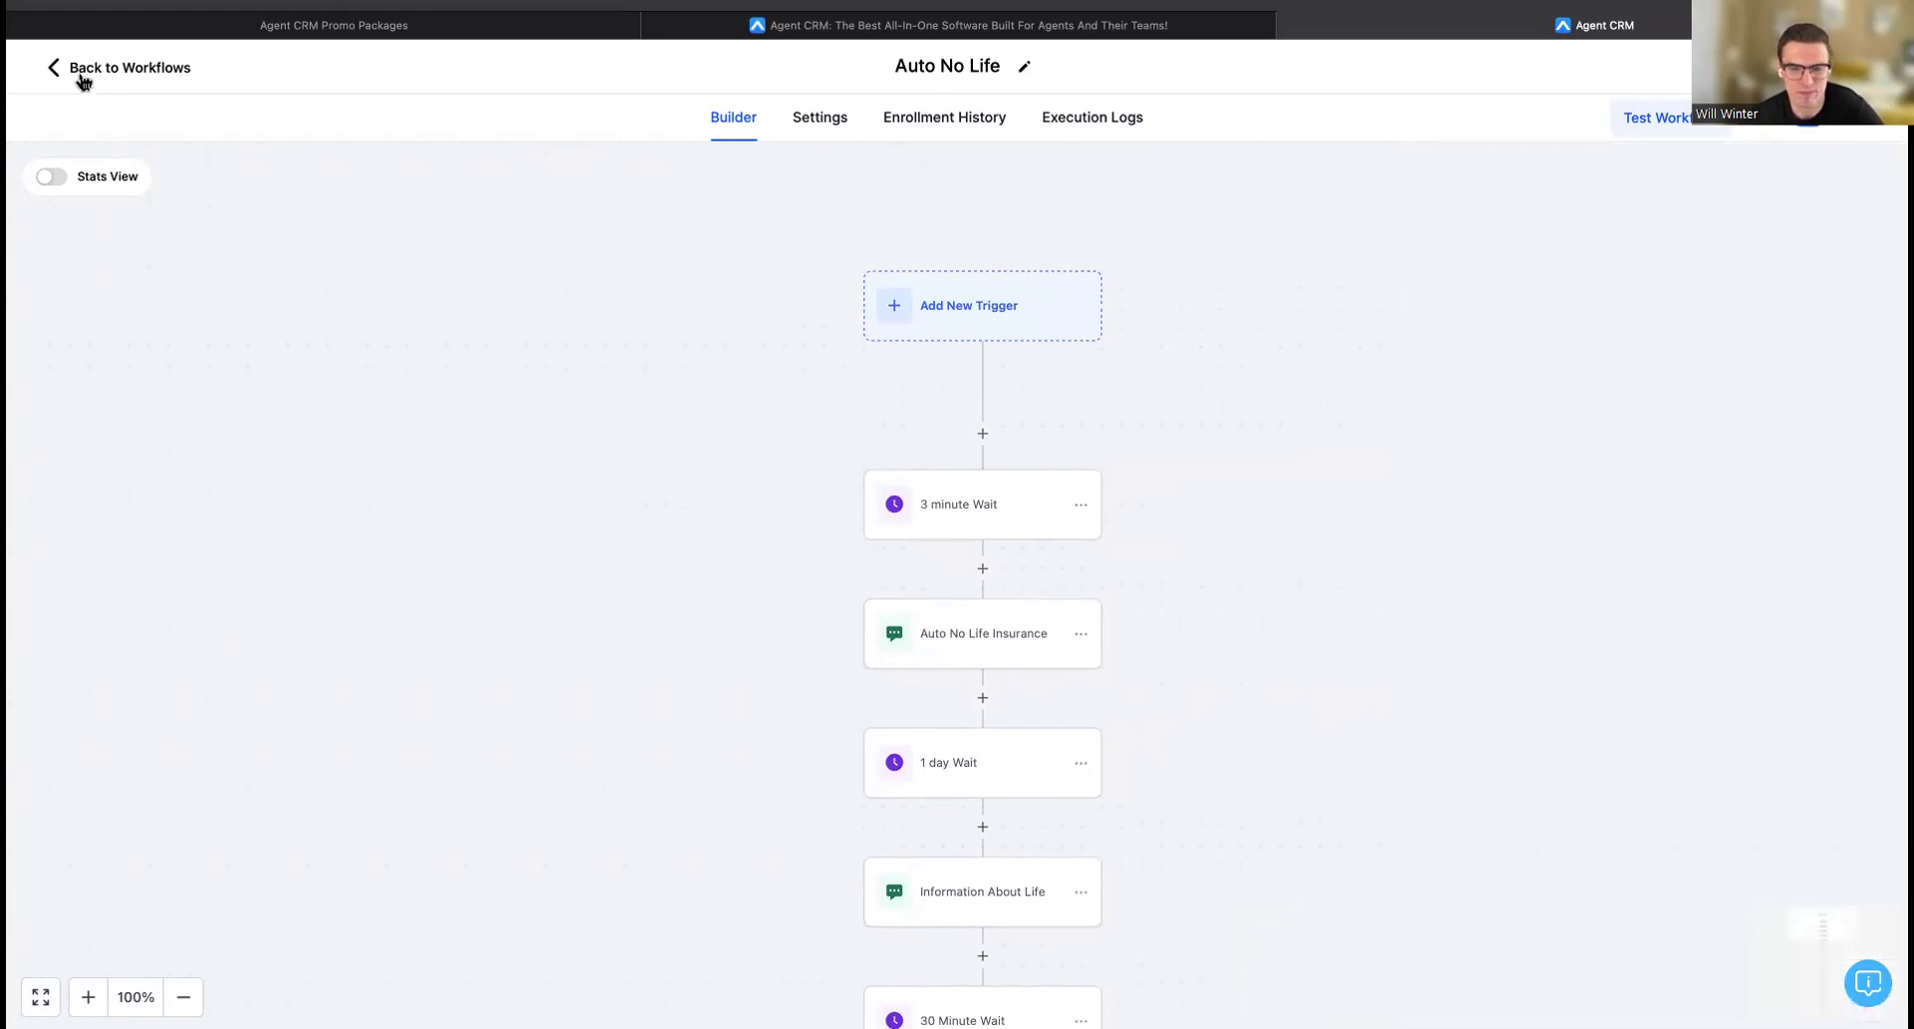
Return to page 2 of the workflow list, open Dental & Vision Insurance Cross Sell, and inspect its Contact Tag trigger.
click(90, 79)
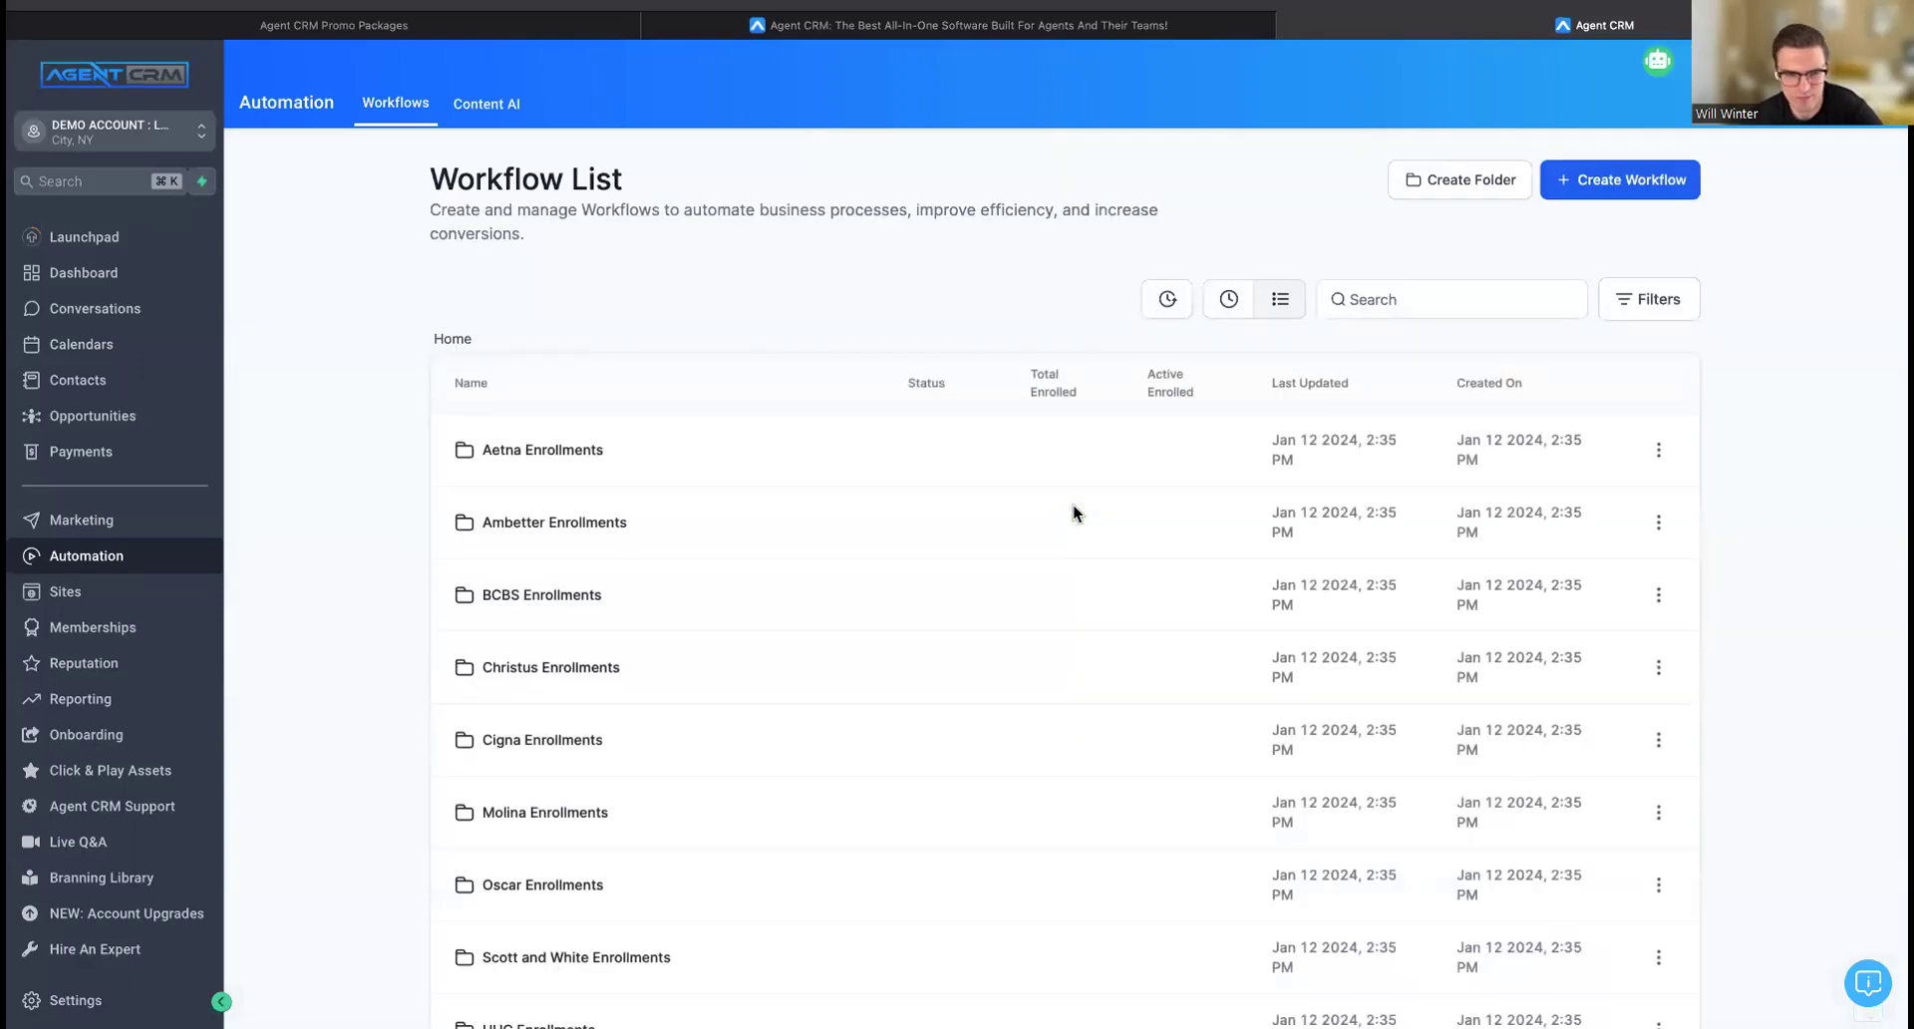
scroll(679, 895, down, 2)
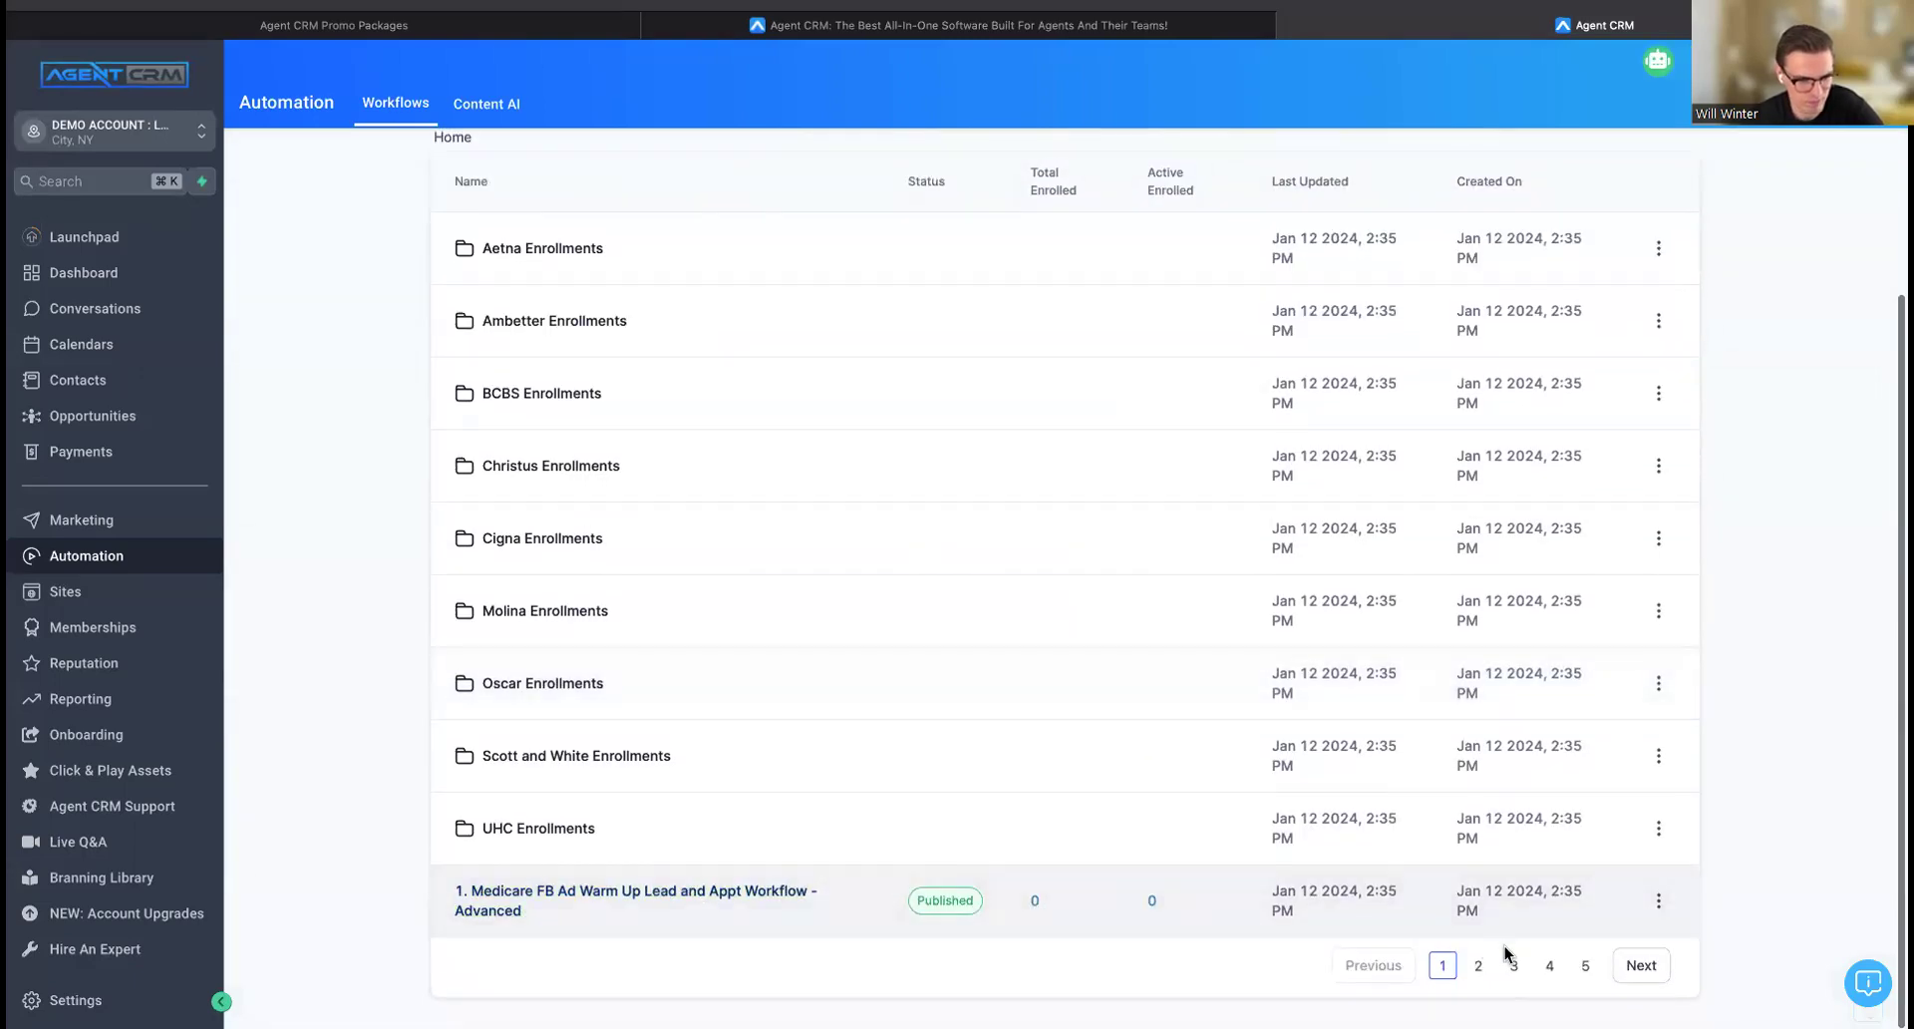
click(1478, 964)
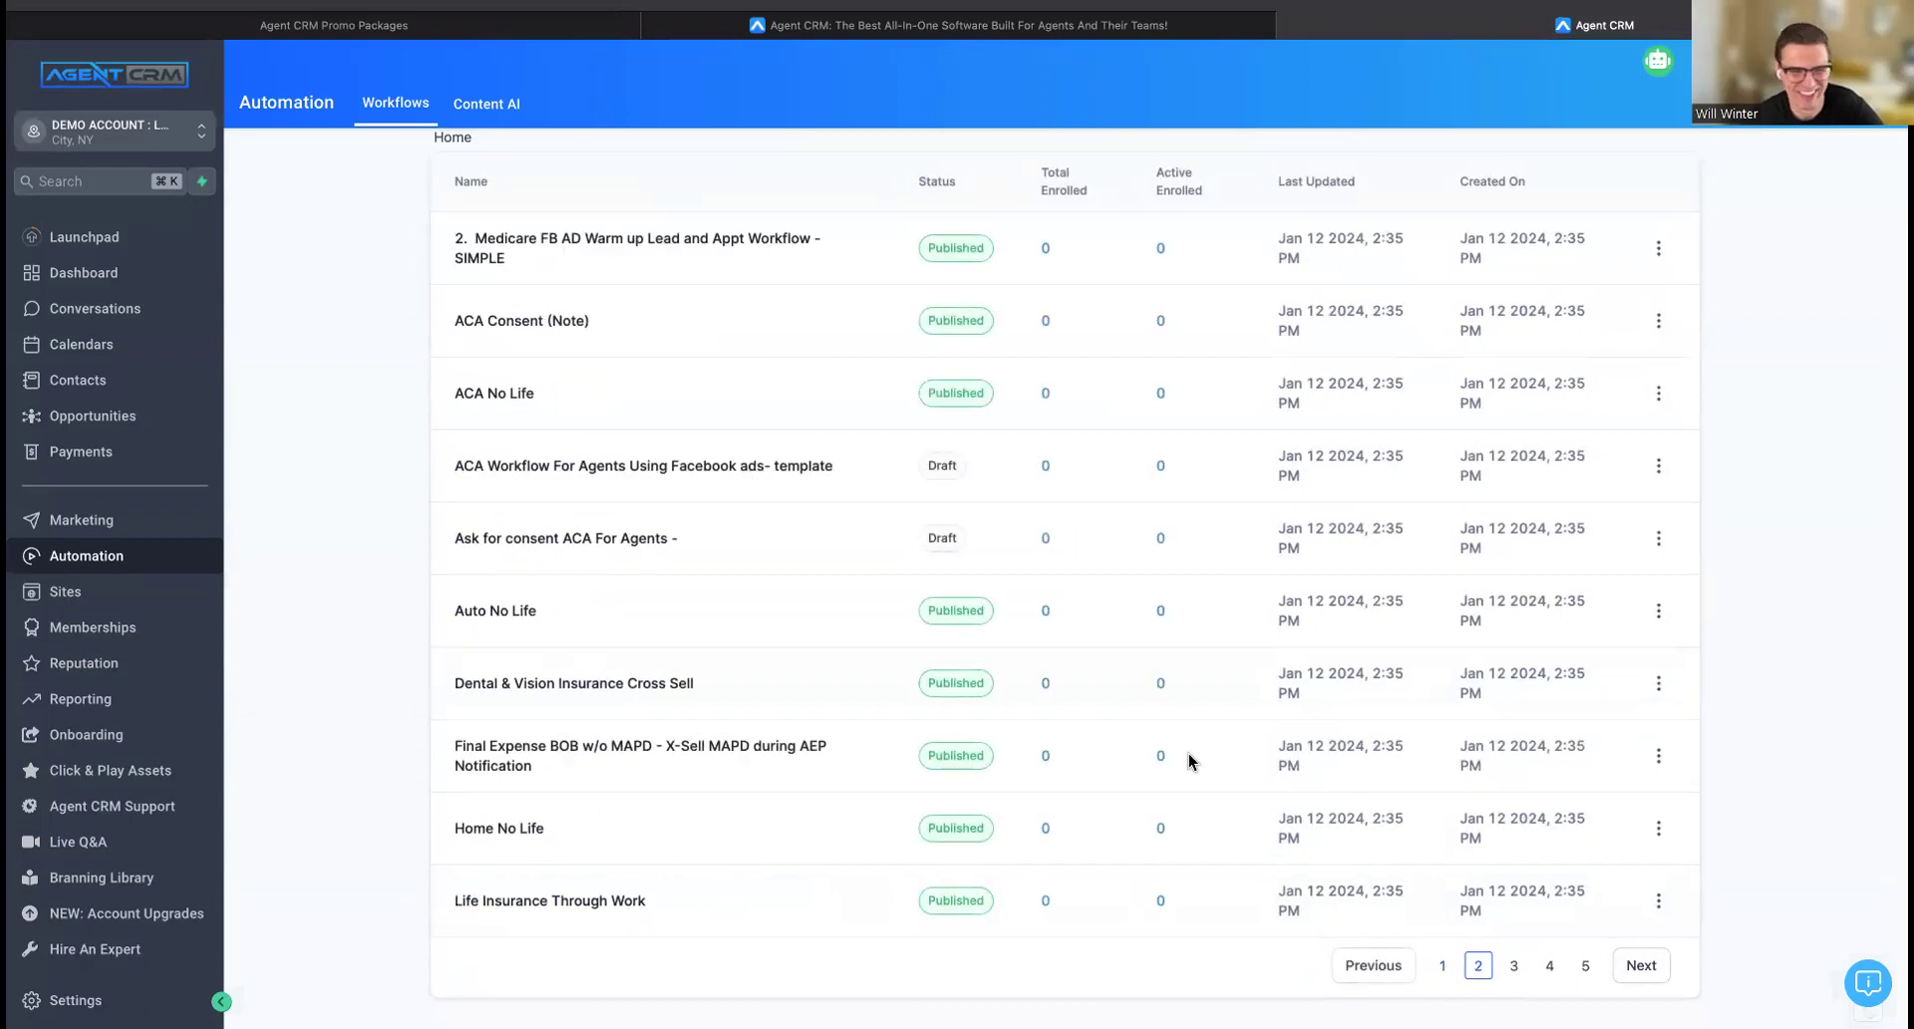
scroll(548, 320, up, 2)
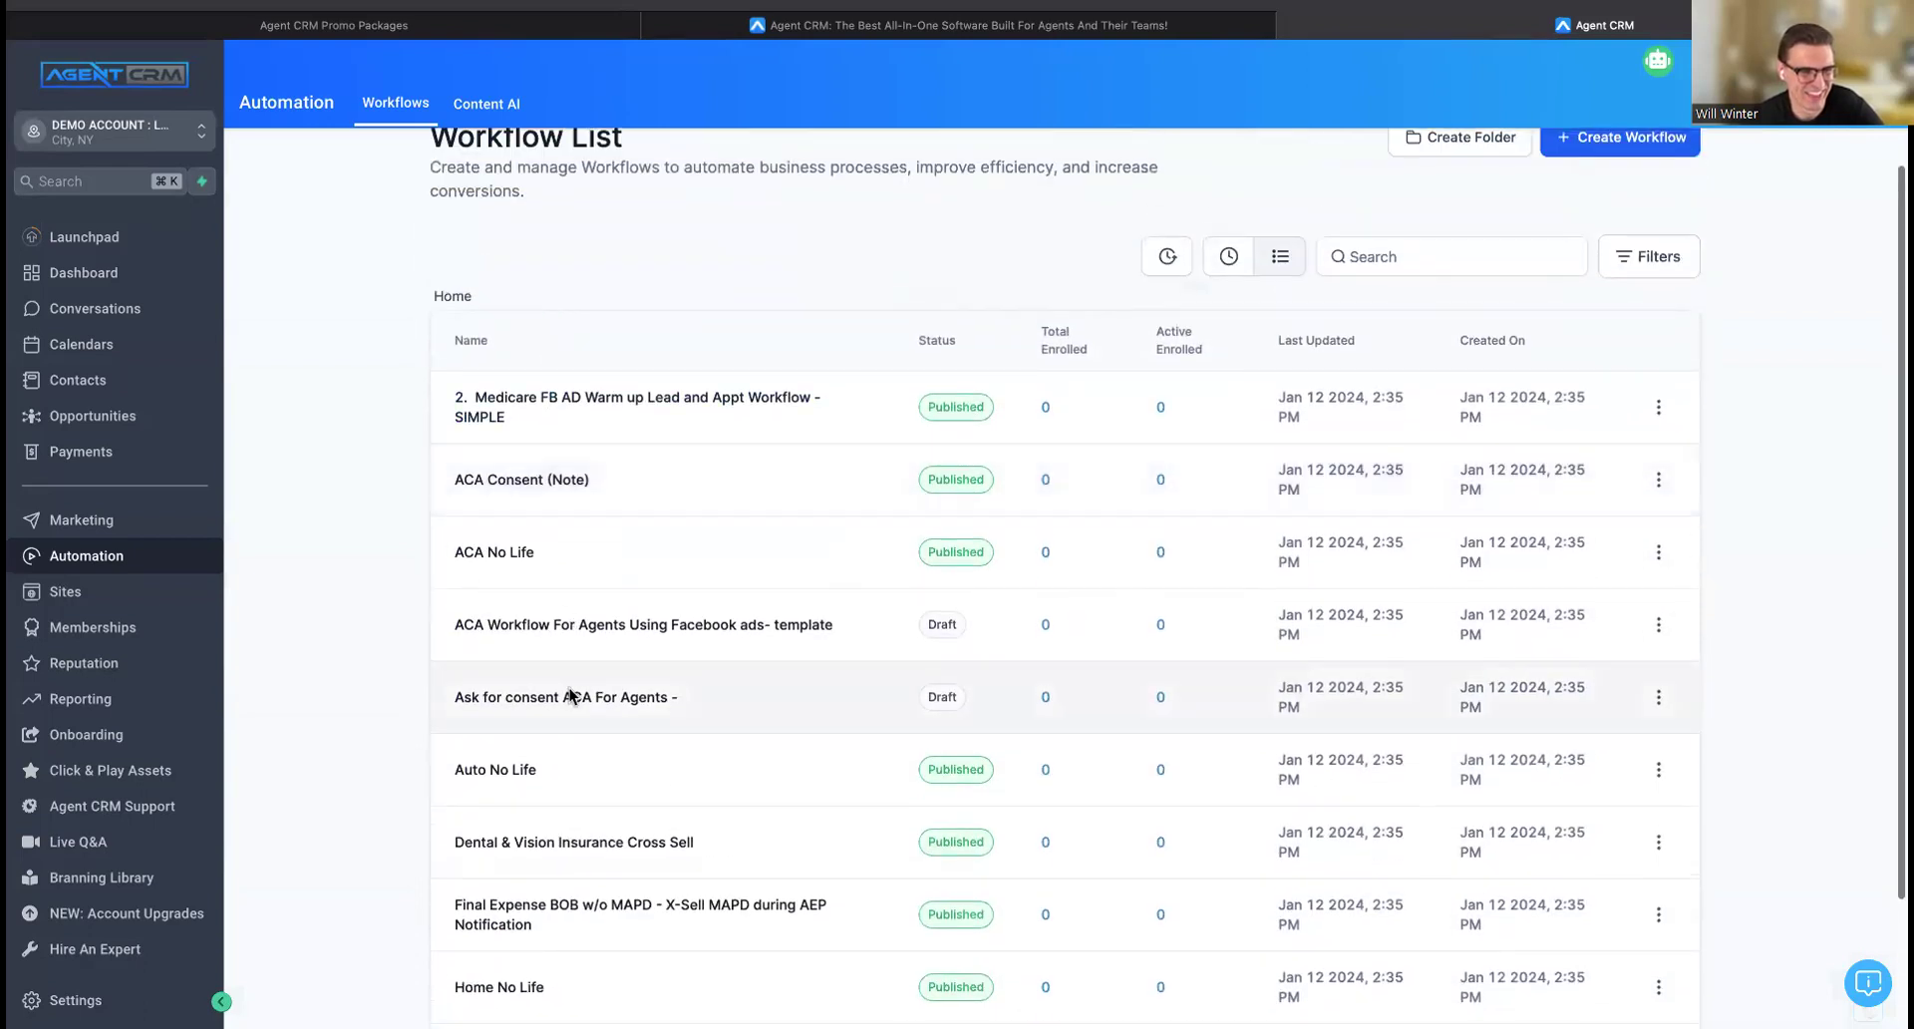
scroll(570, 695, down, 1)
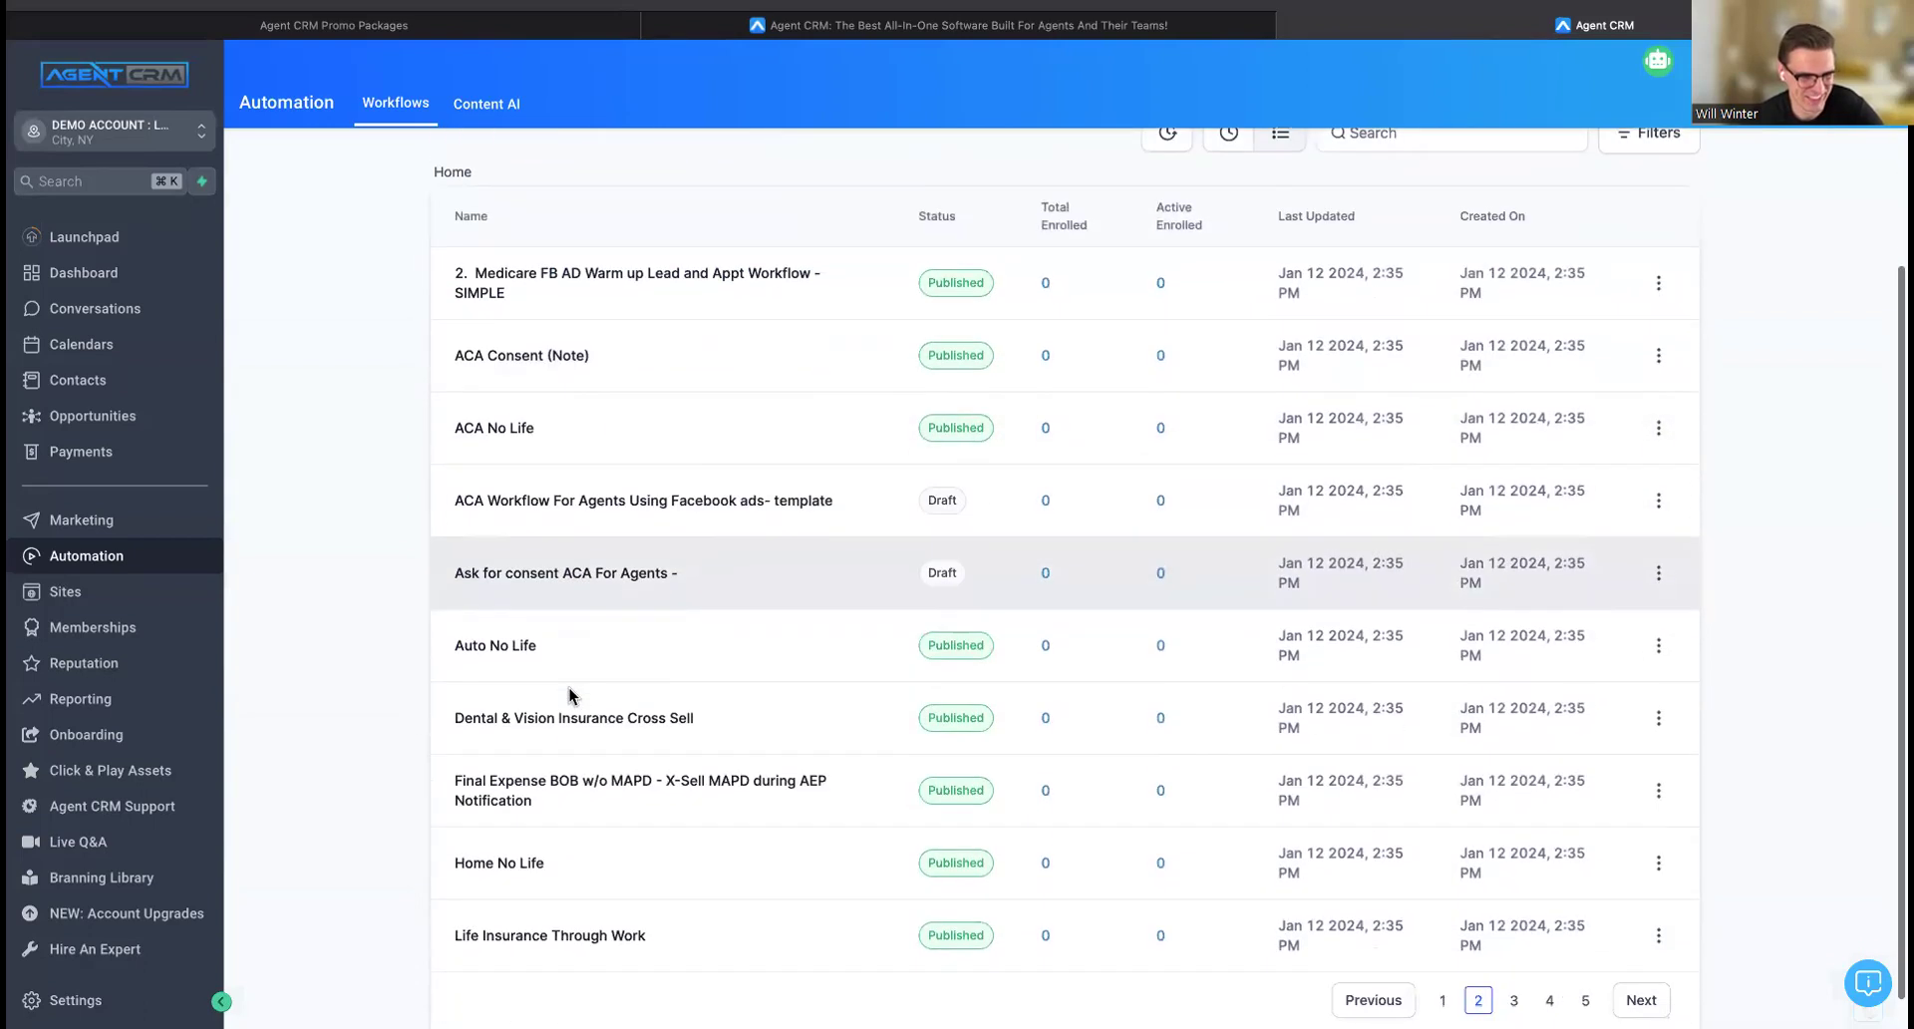
click(518, 728)
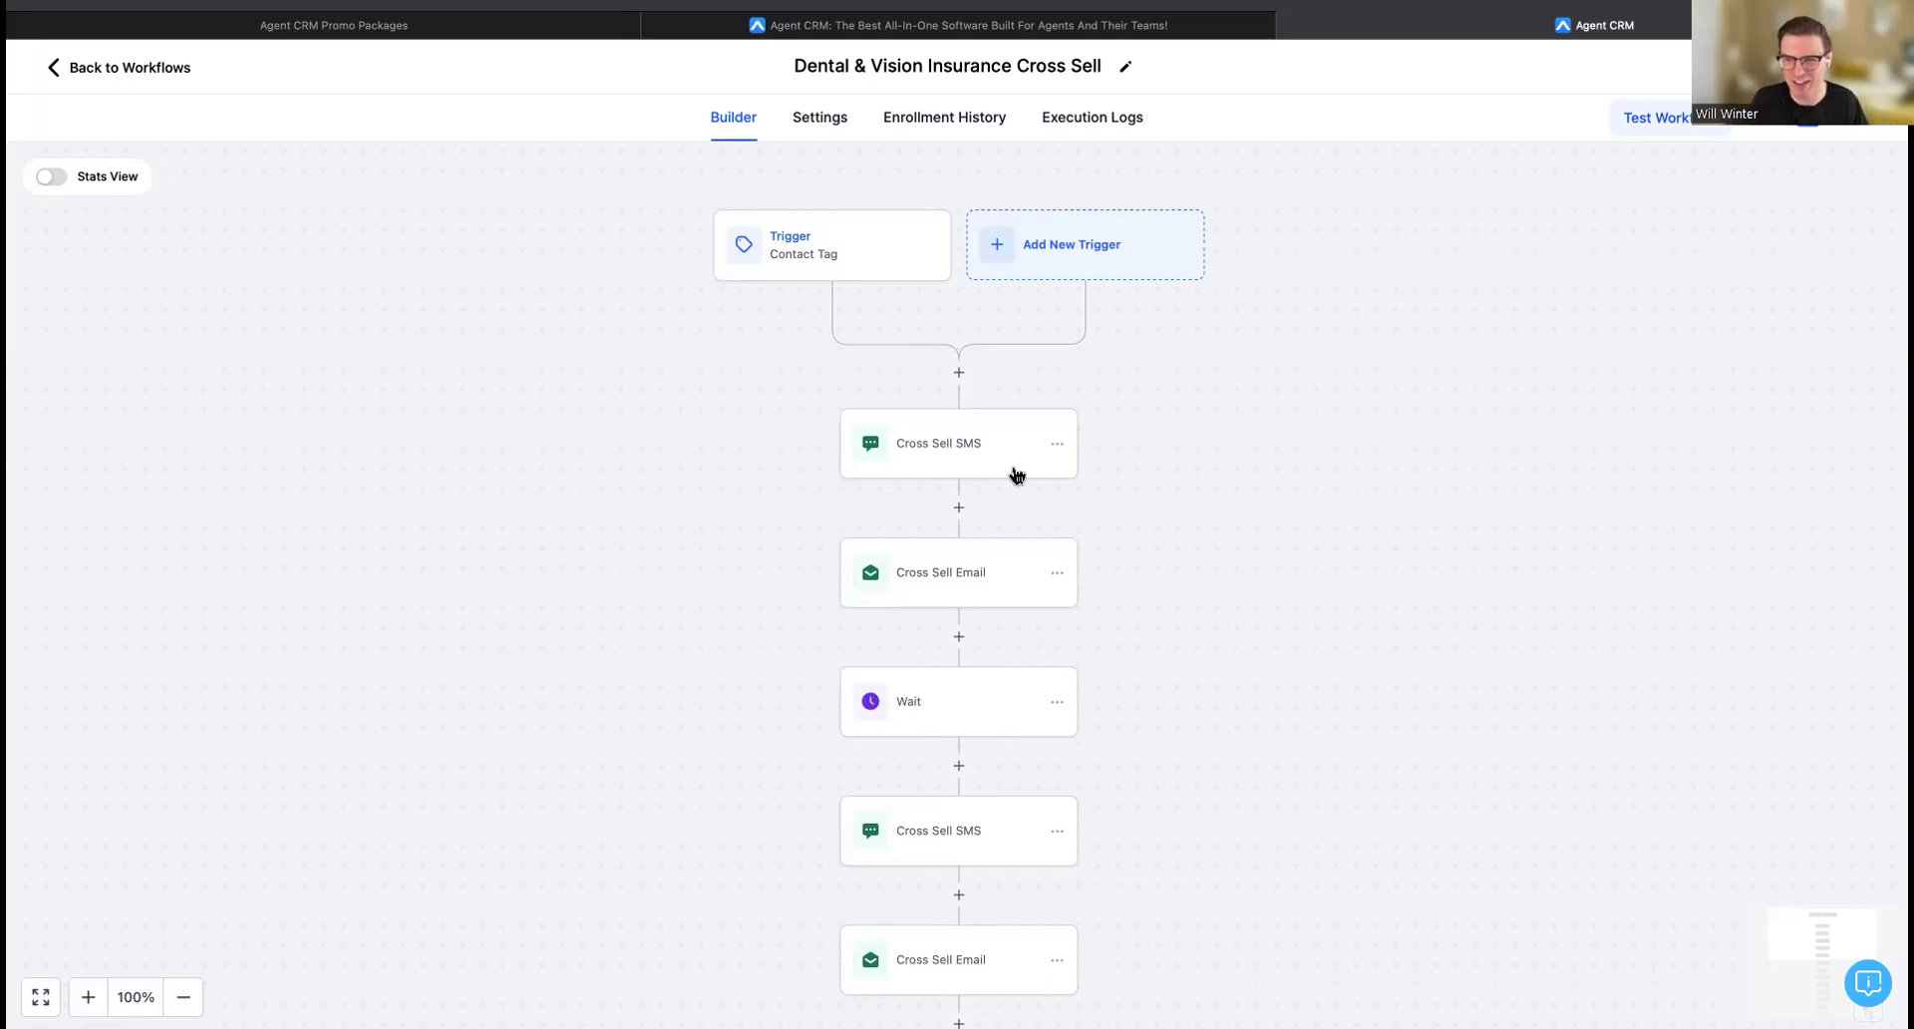
click(873, 271)
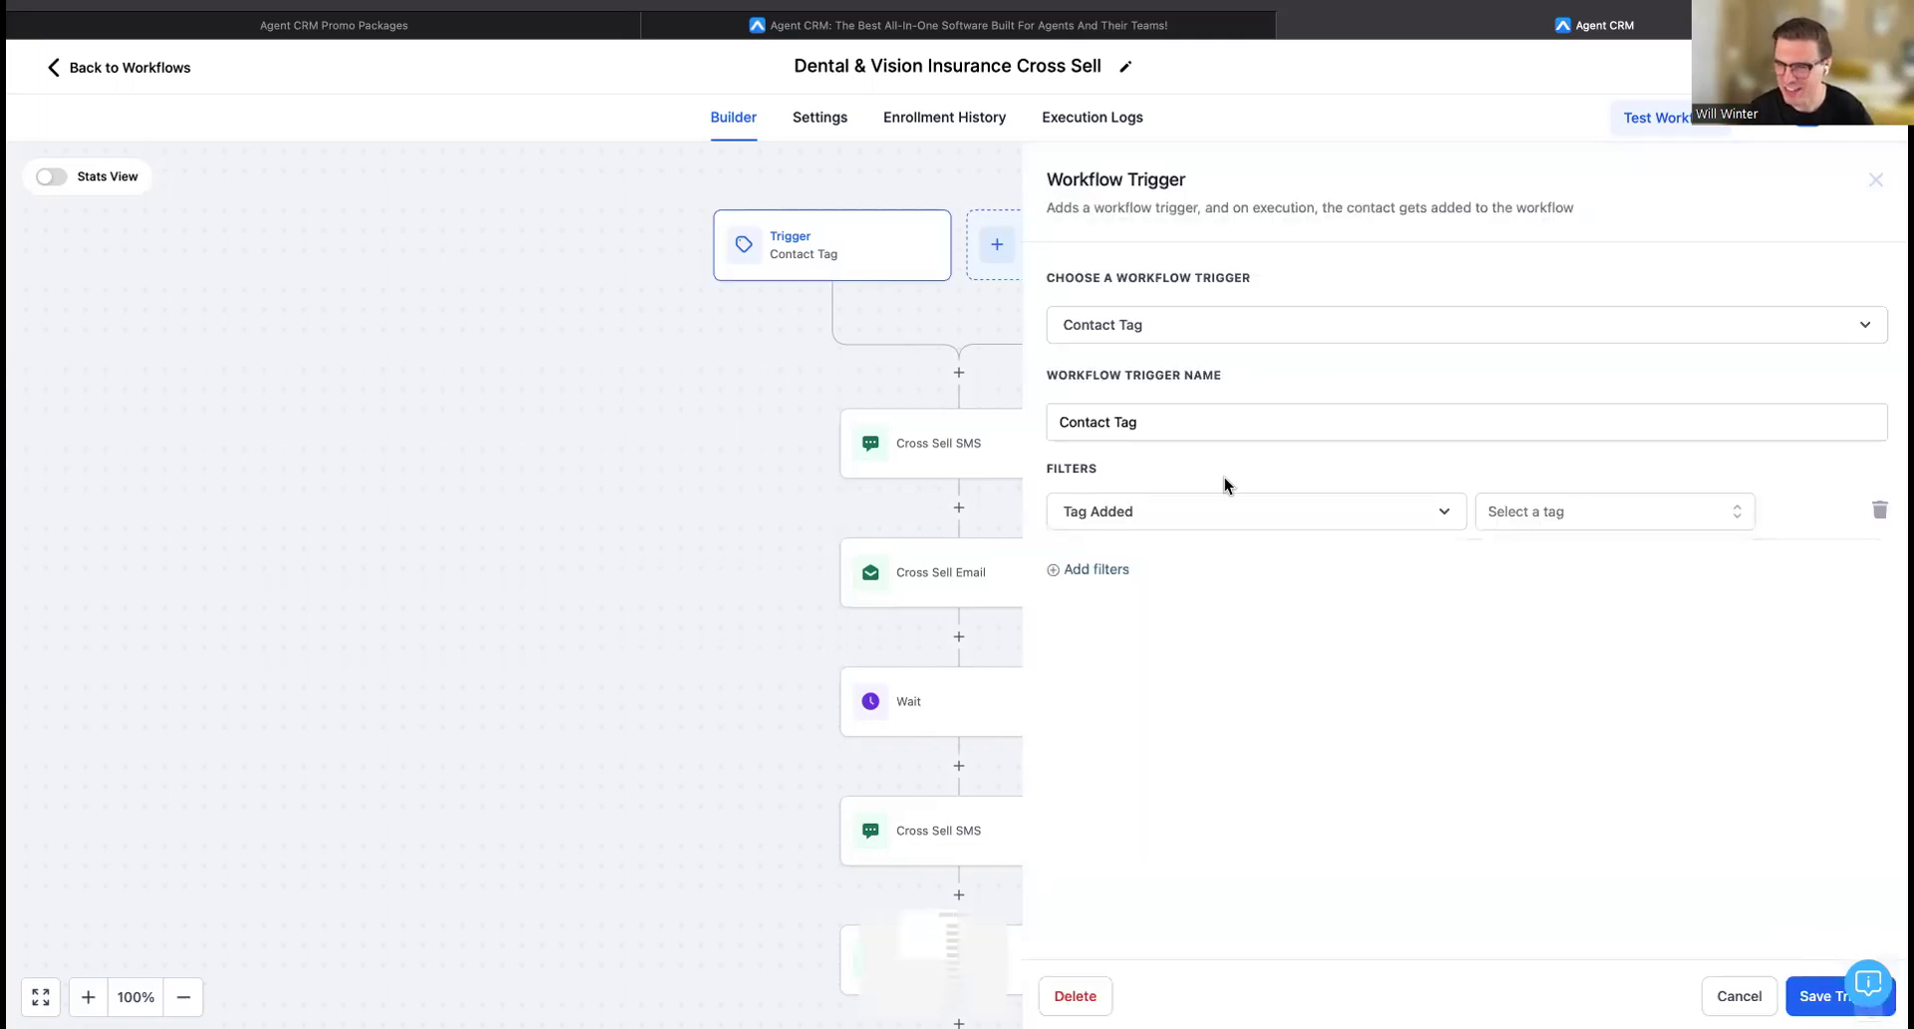
click(728, 485)
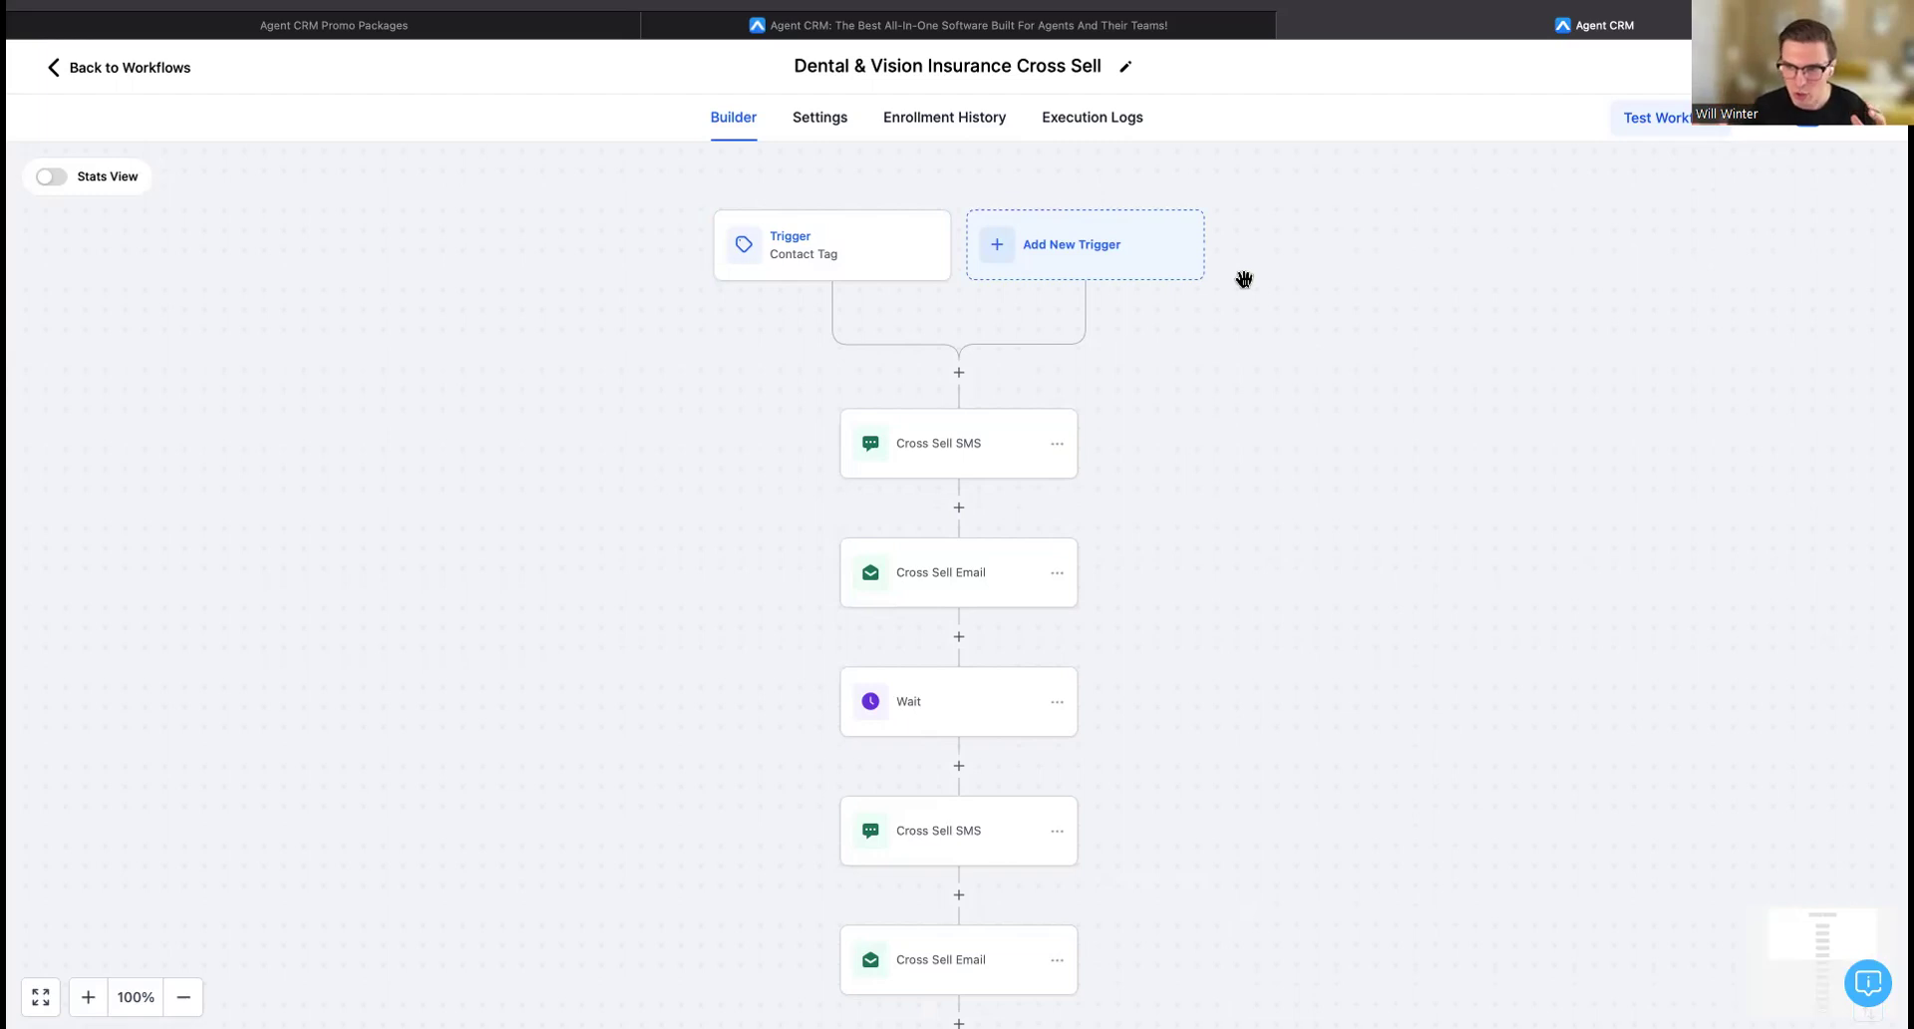
Review the triggers available for the cross-sell workflow and preview the Form Submitted trigger's settings without saving.
click(1062, 262)
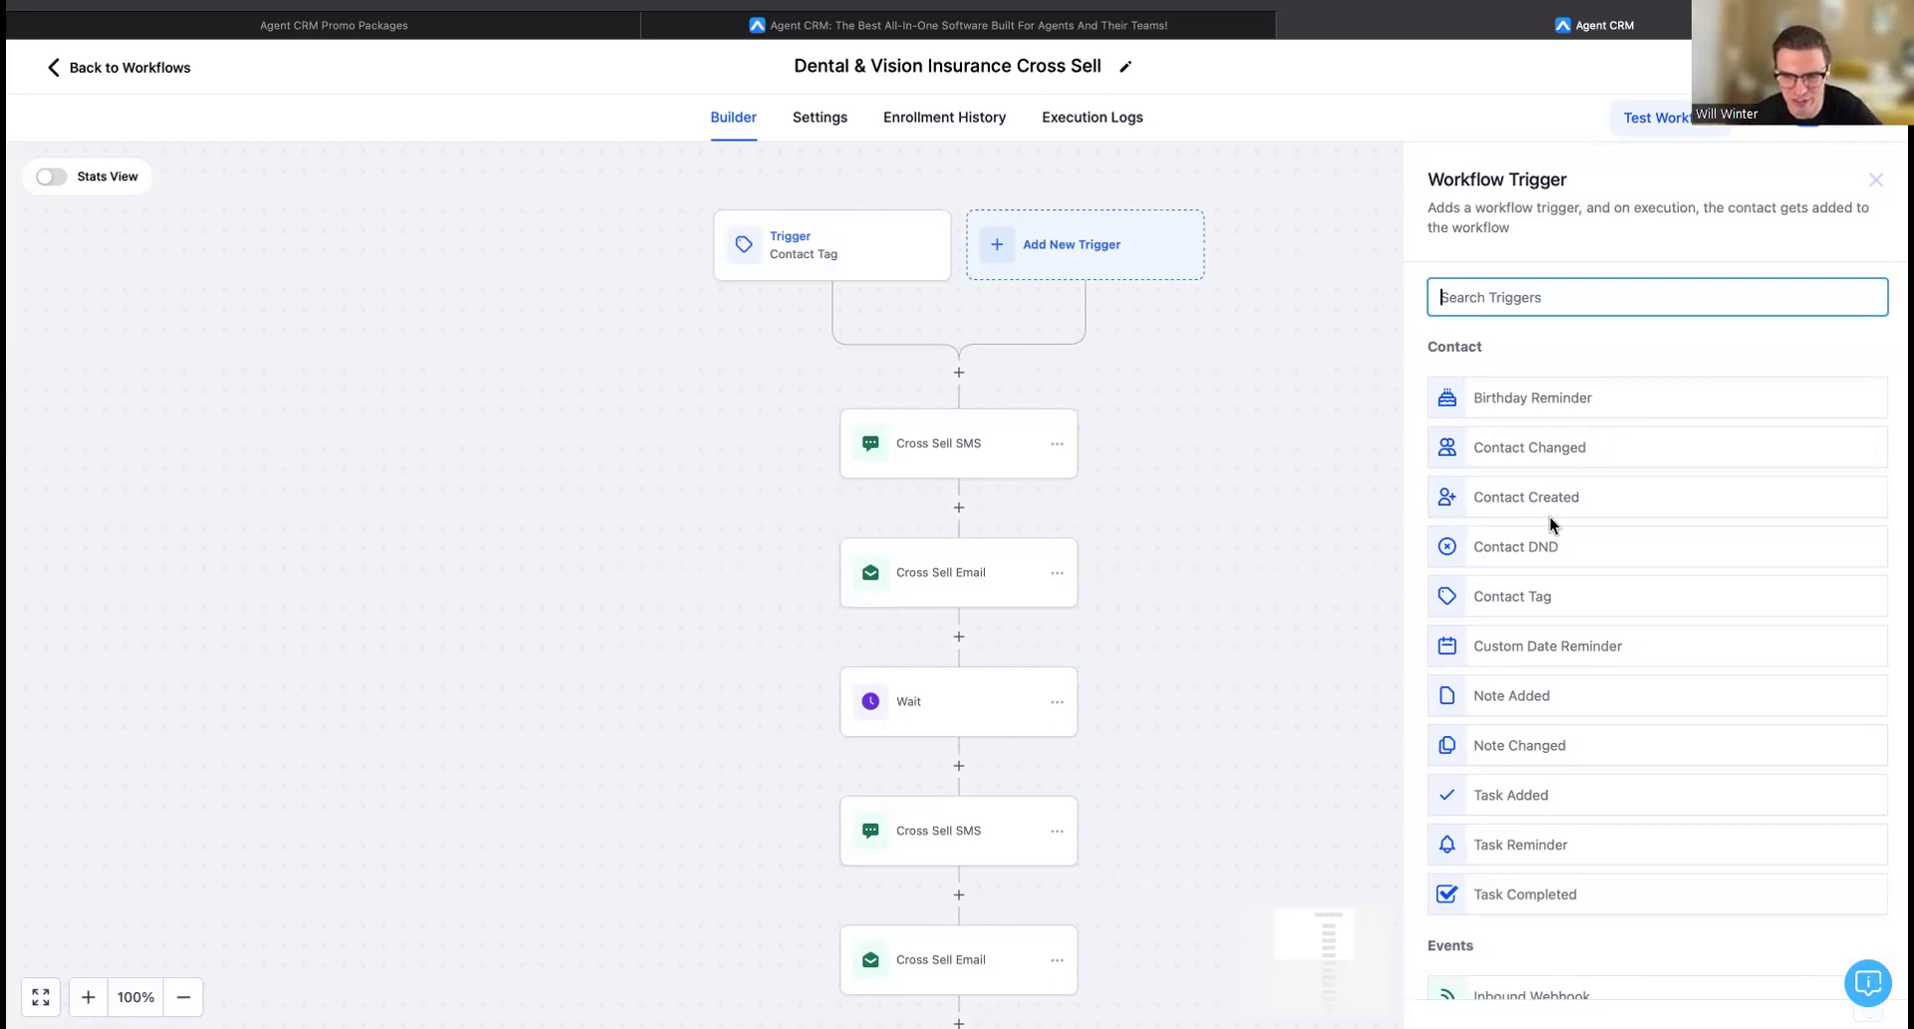
scroll(1550, 700, down, 2)
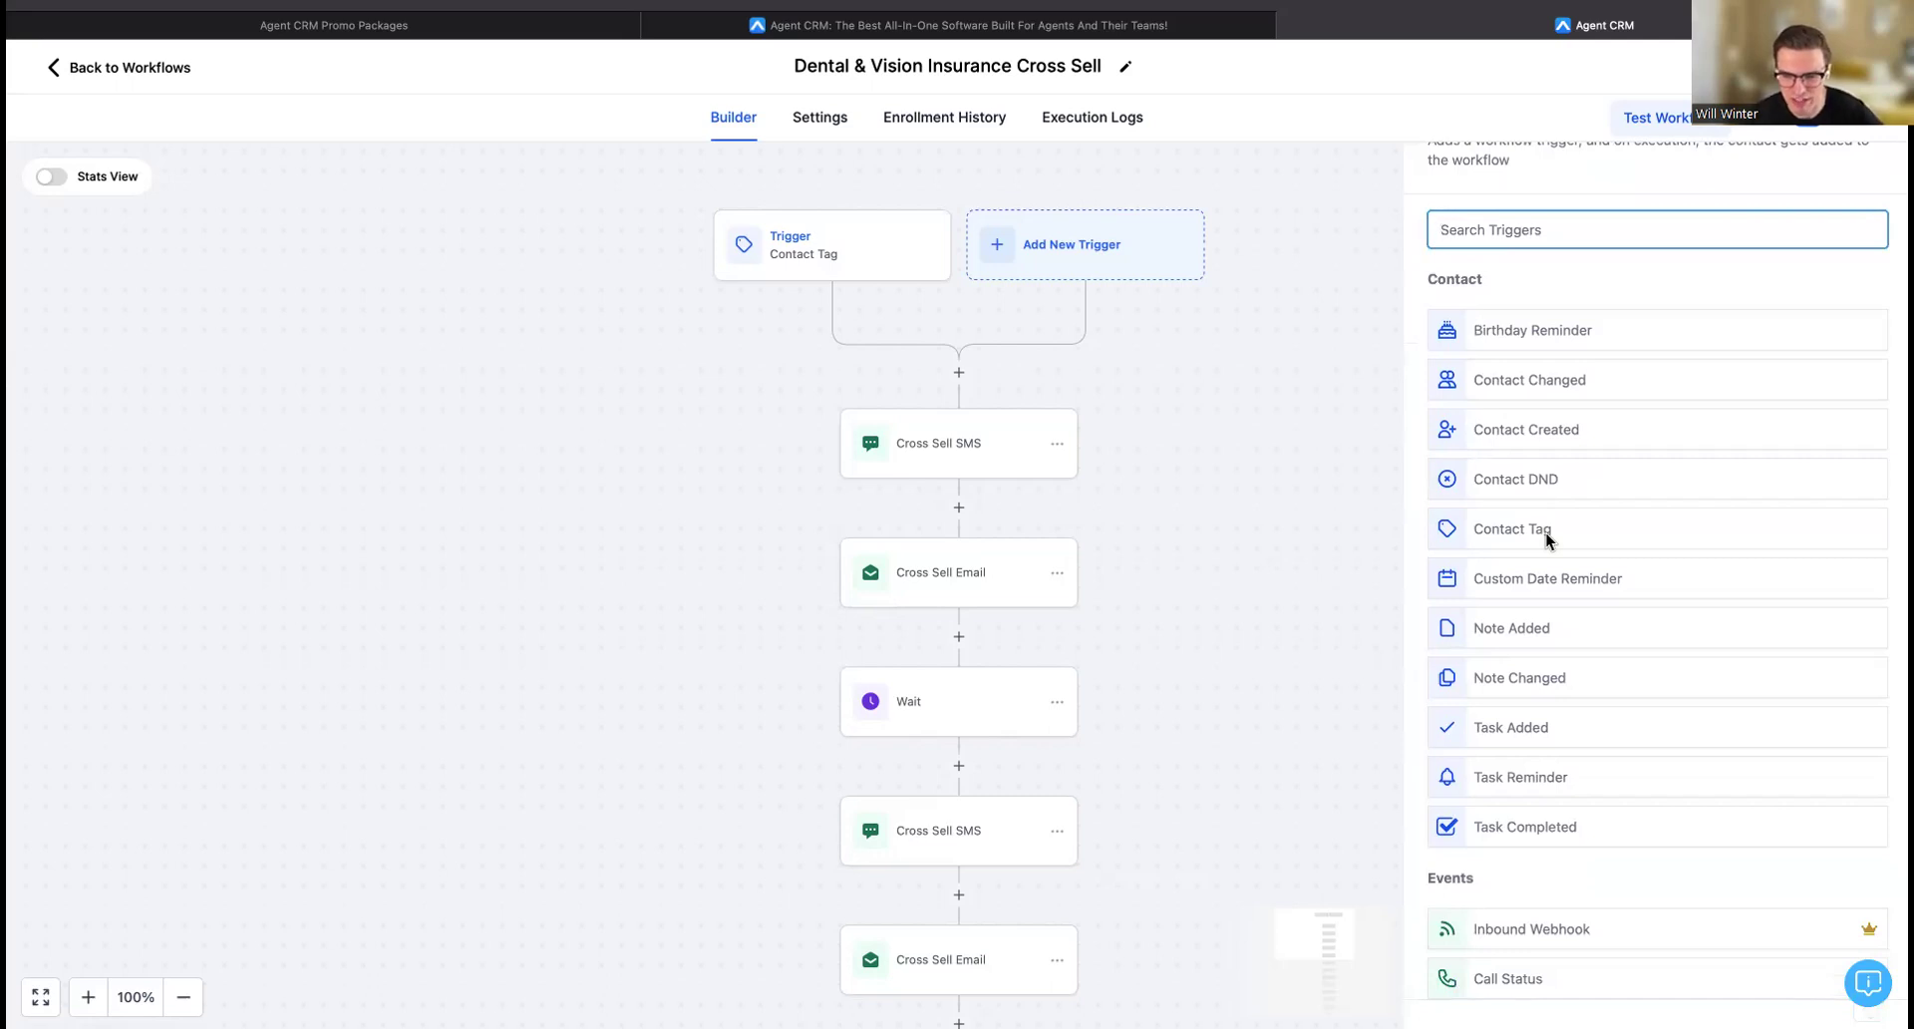
scroll(1547, 775, down, 1)
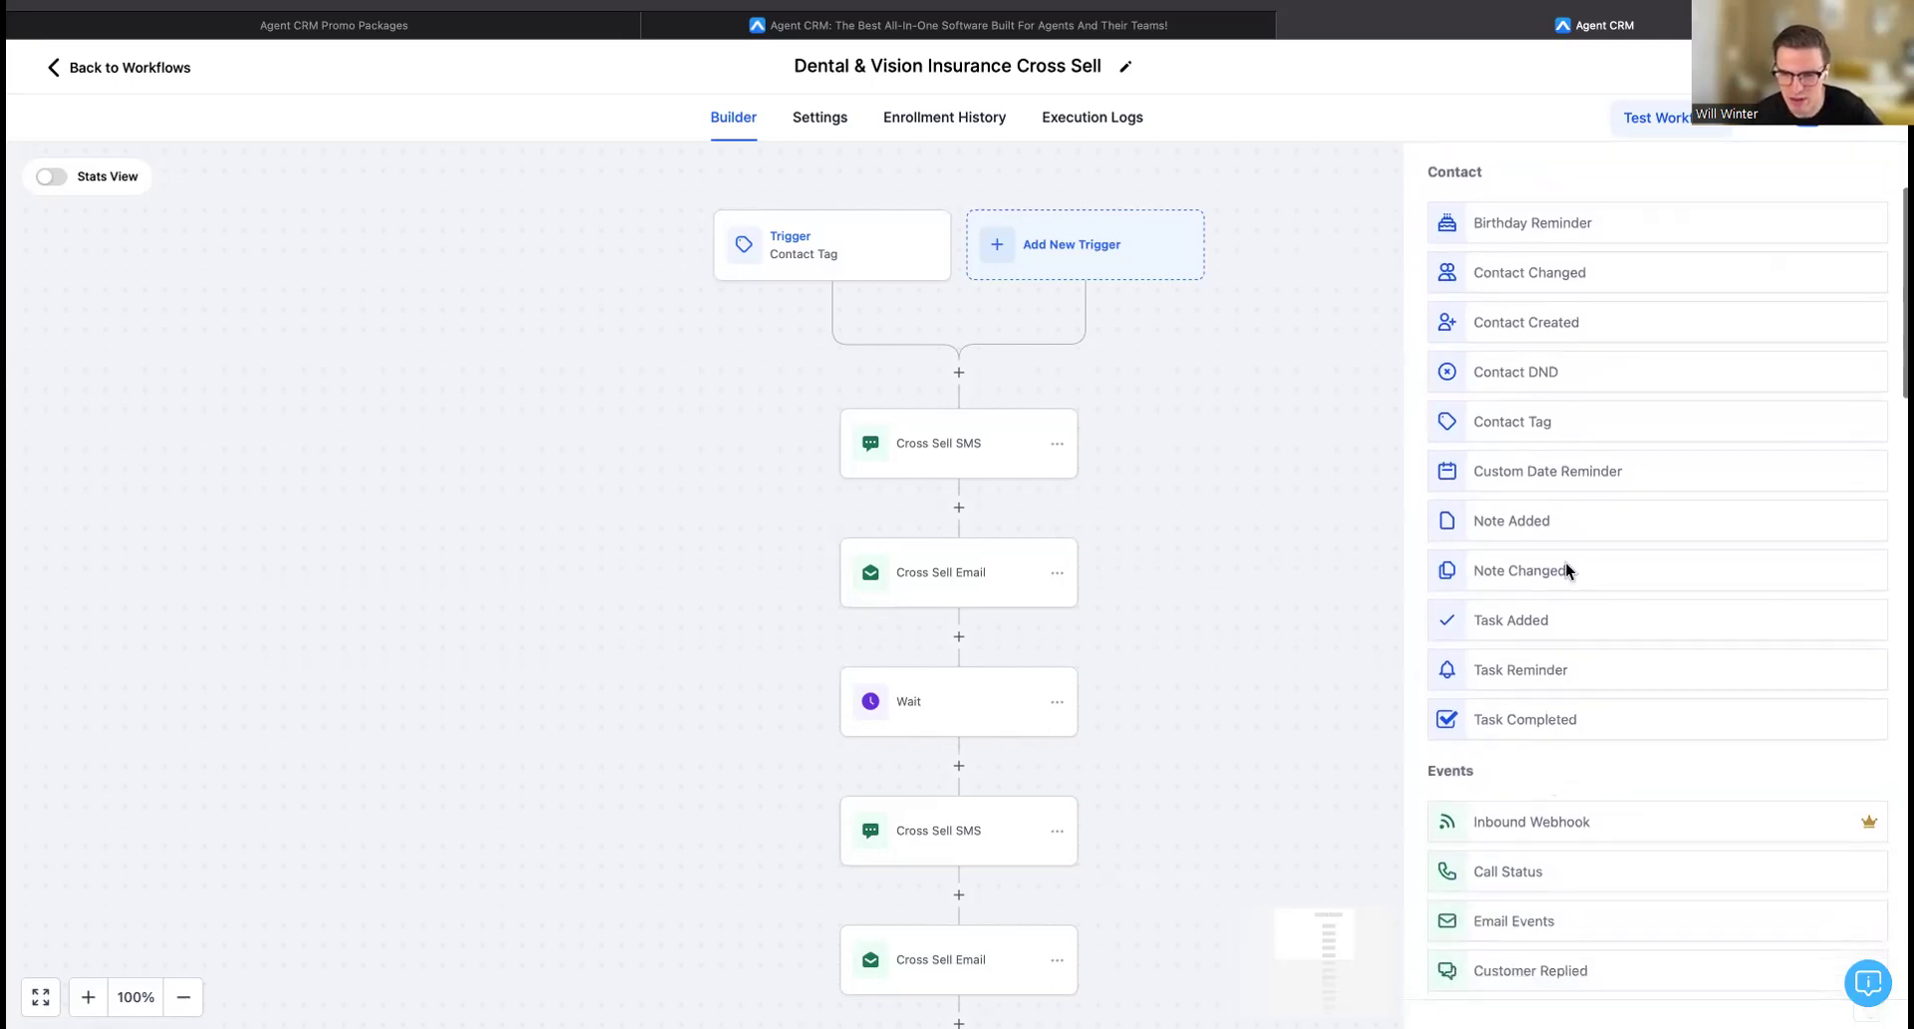
scroll(1564, 538, down, 1)
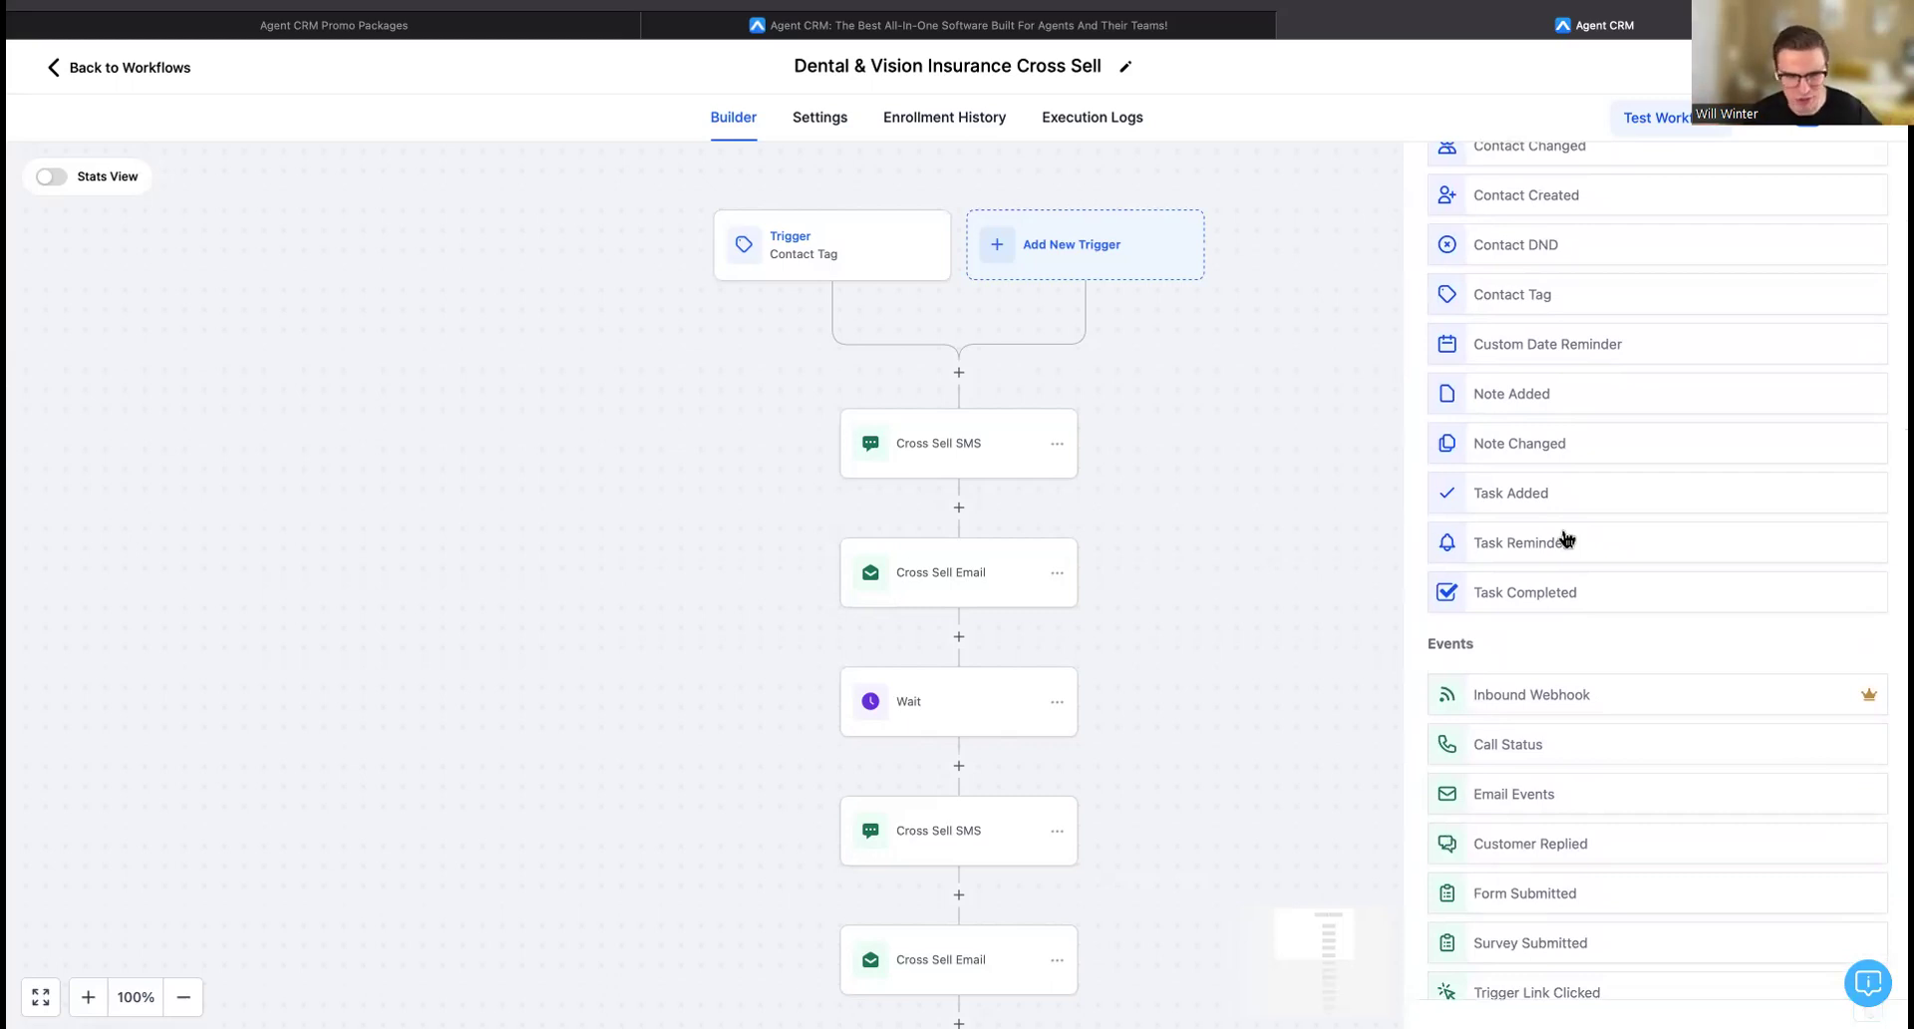
scroll(1565, 538, down, 1)
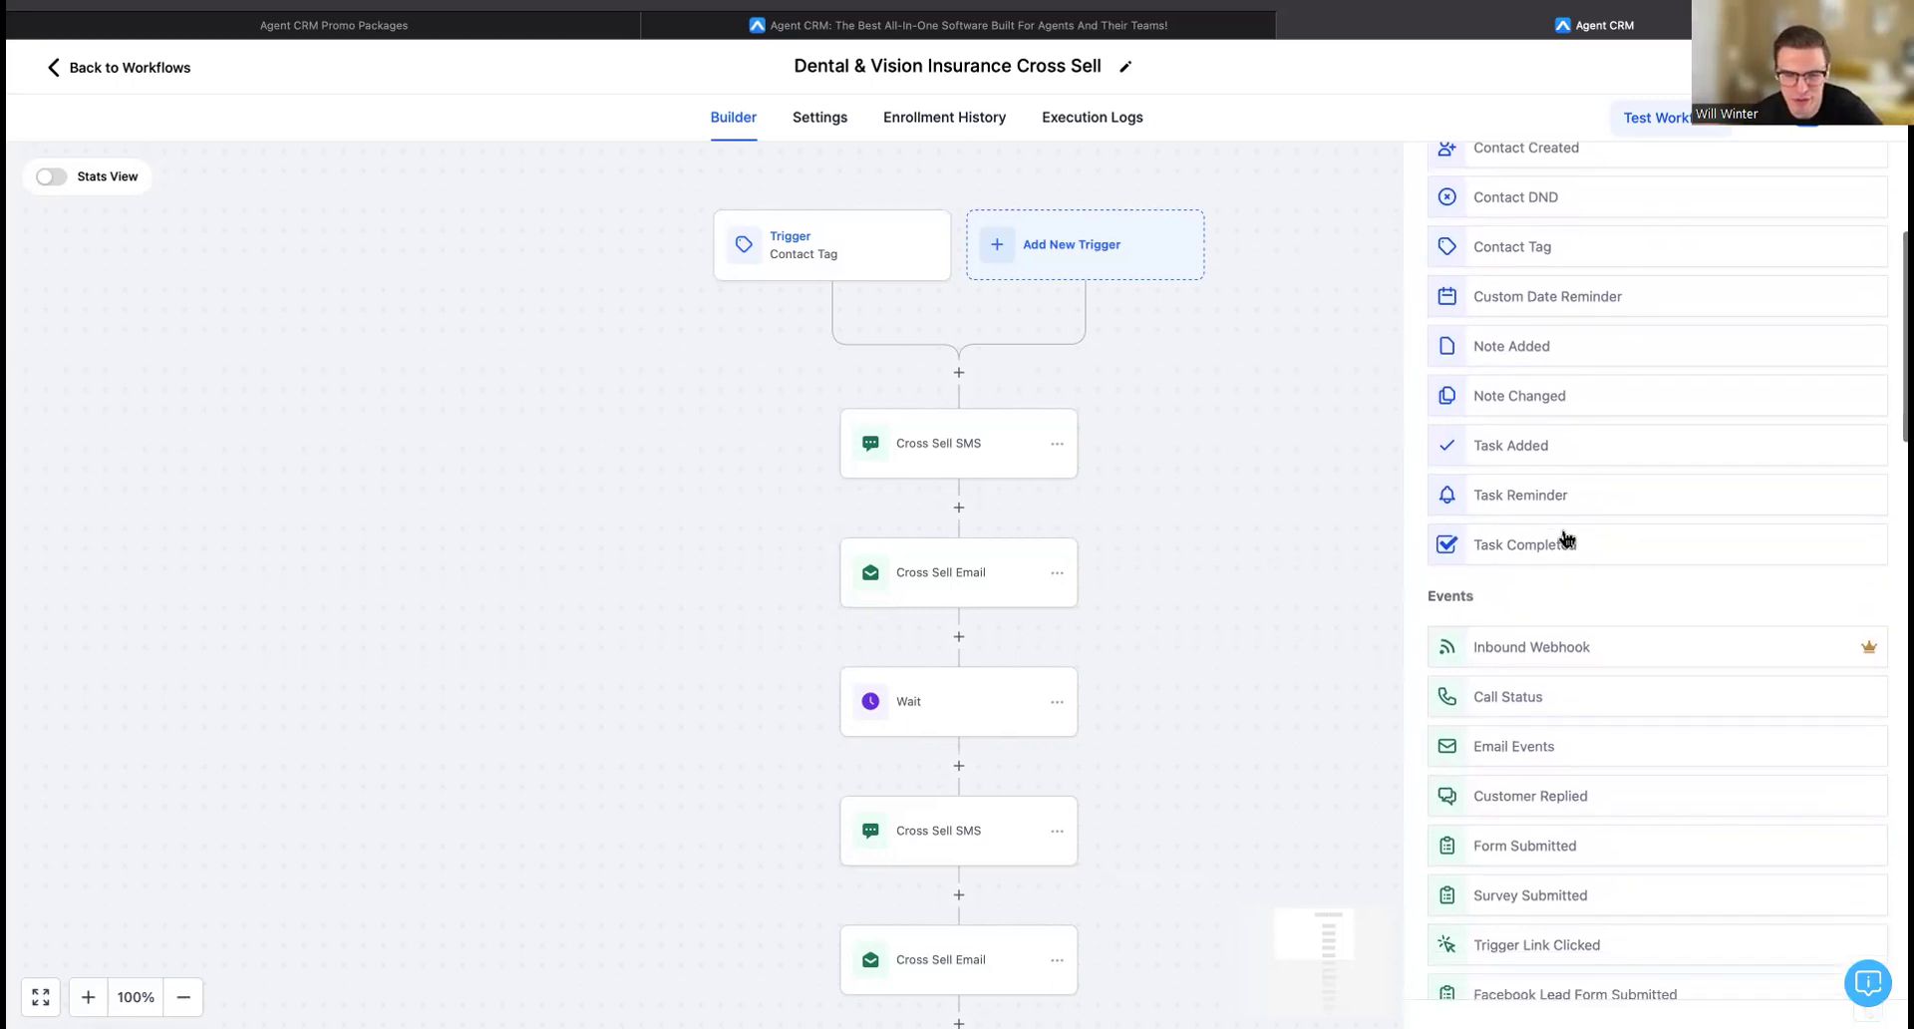
scroll(1558, 622, down, 2)
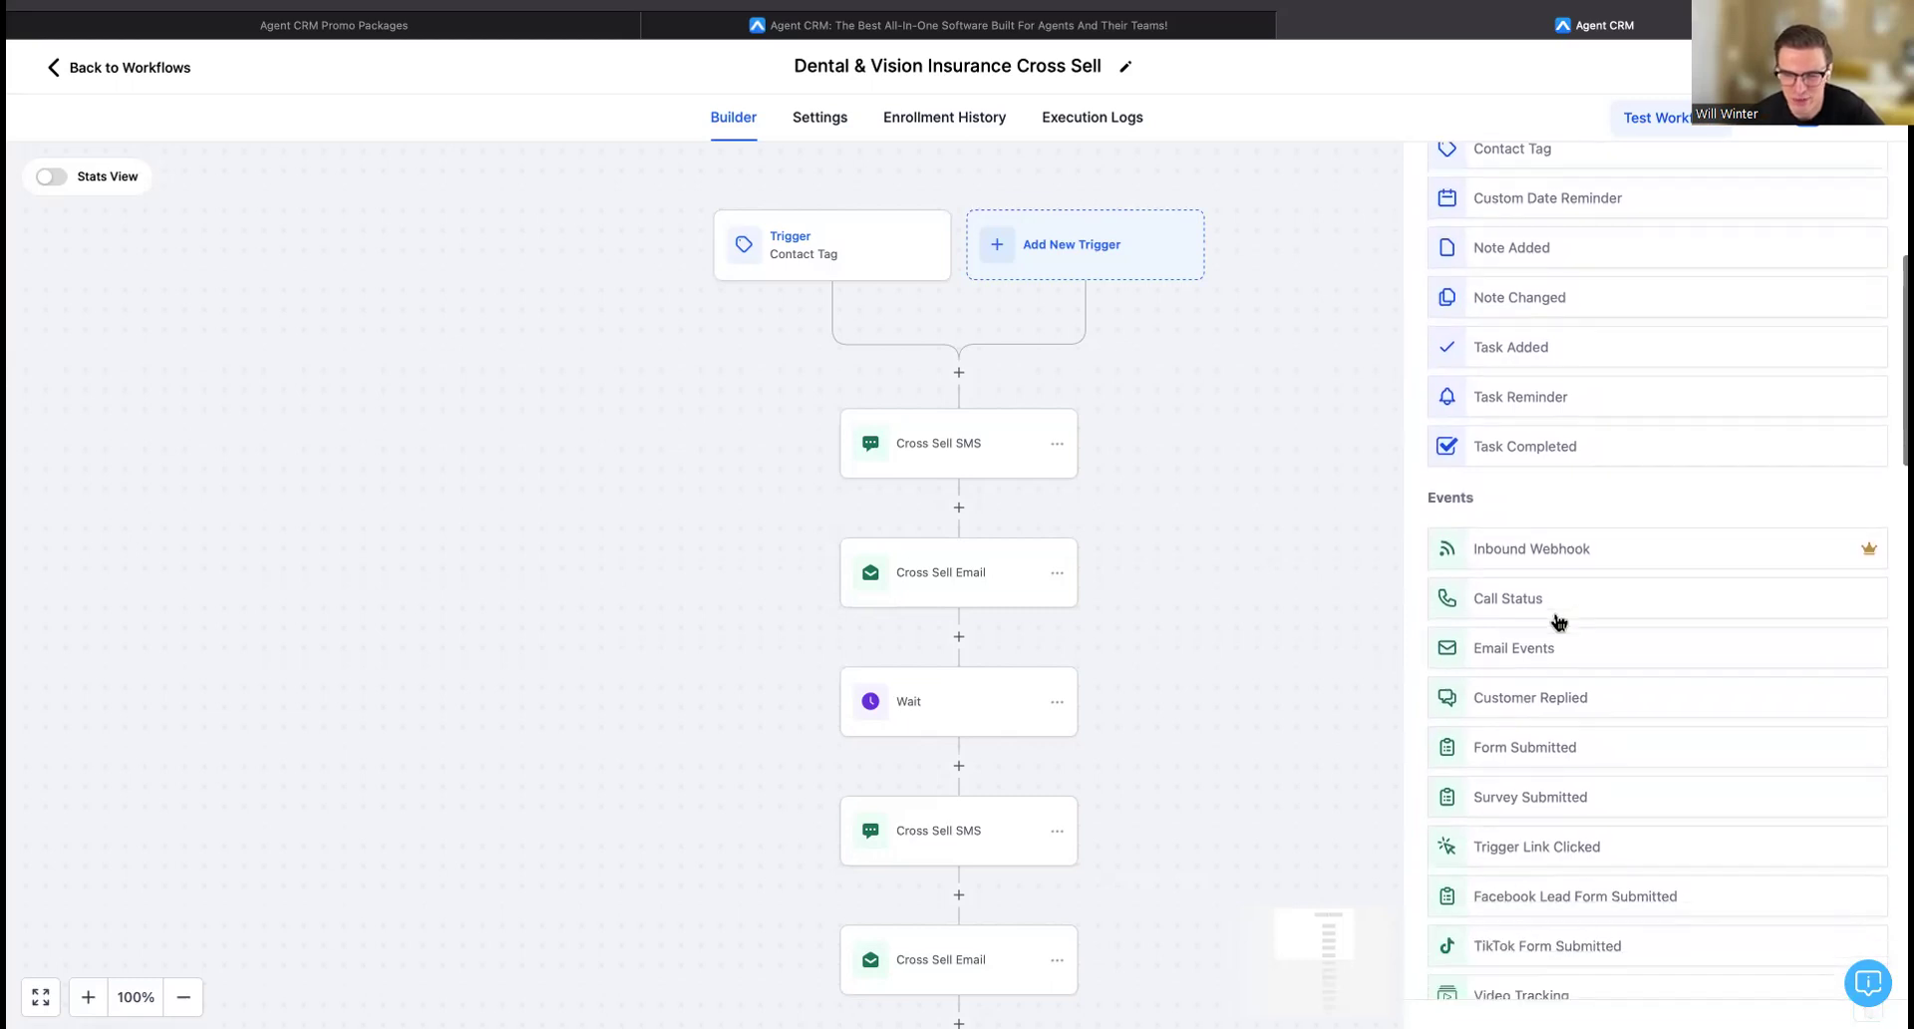
scroll(1541, 762, down, 2)
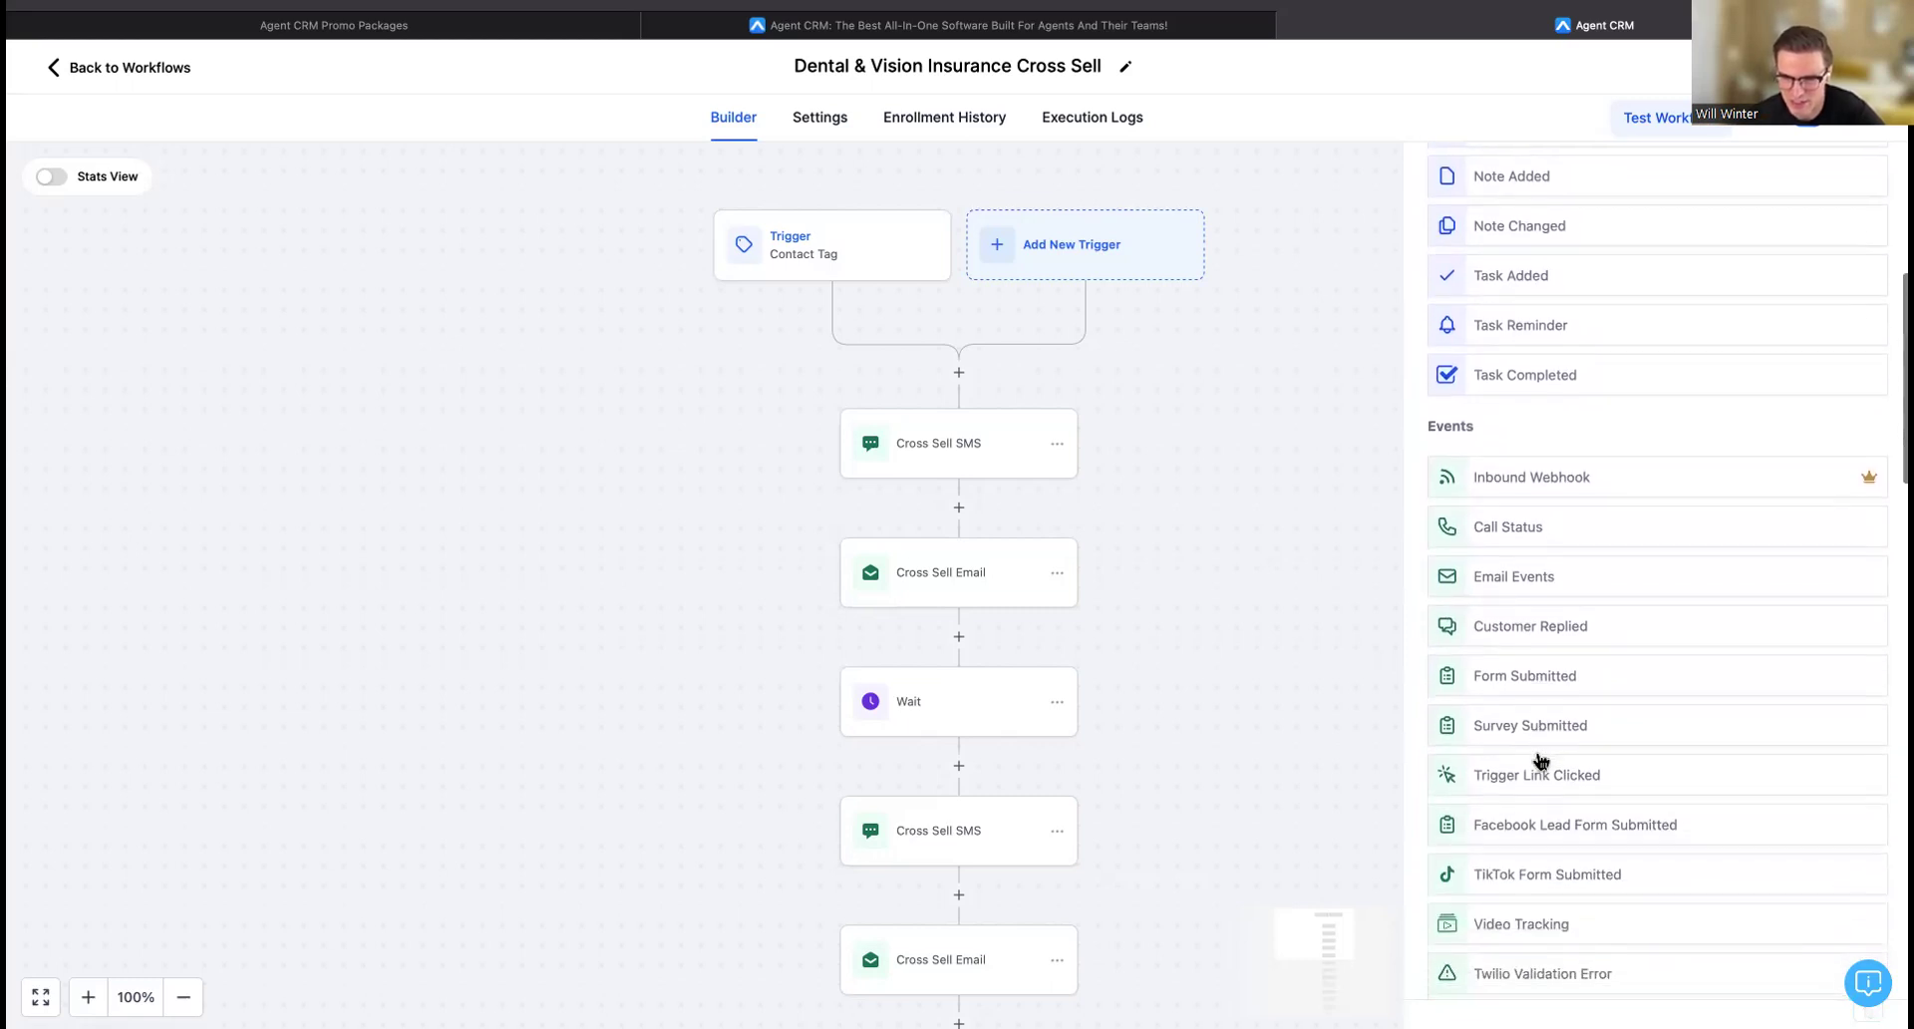
click(1553, 683)
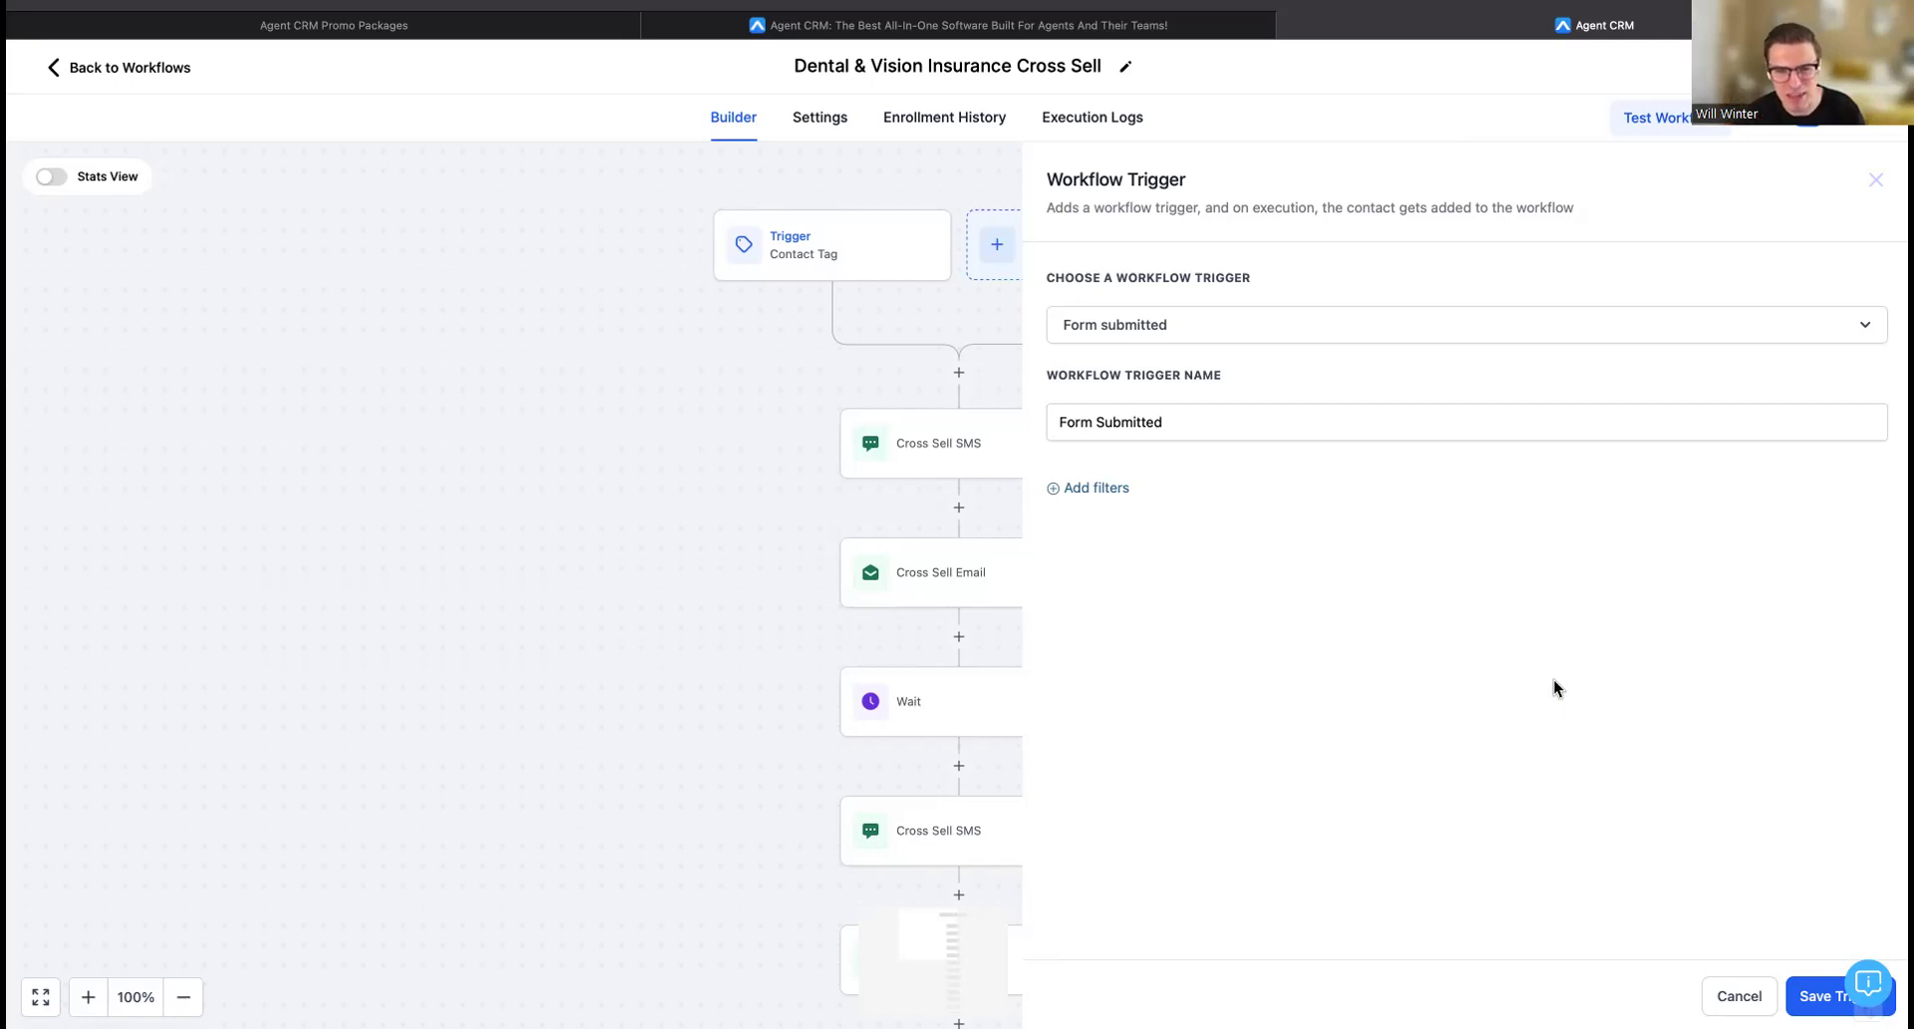
click(1875, 181)
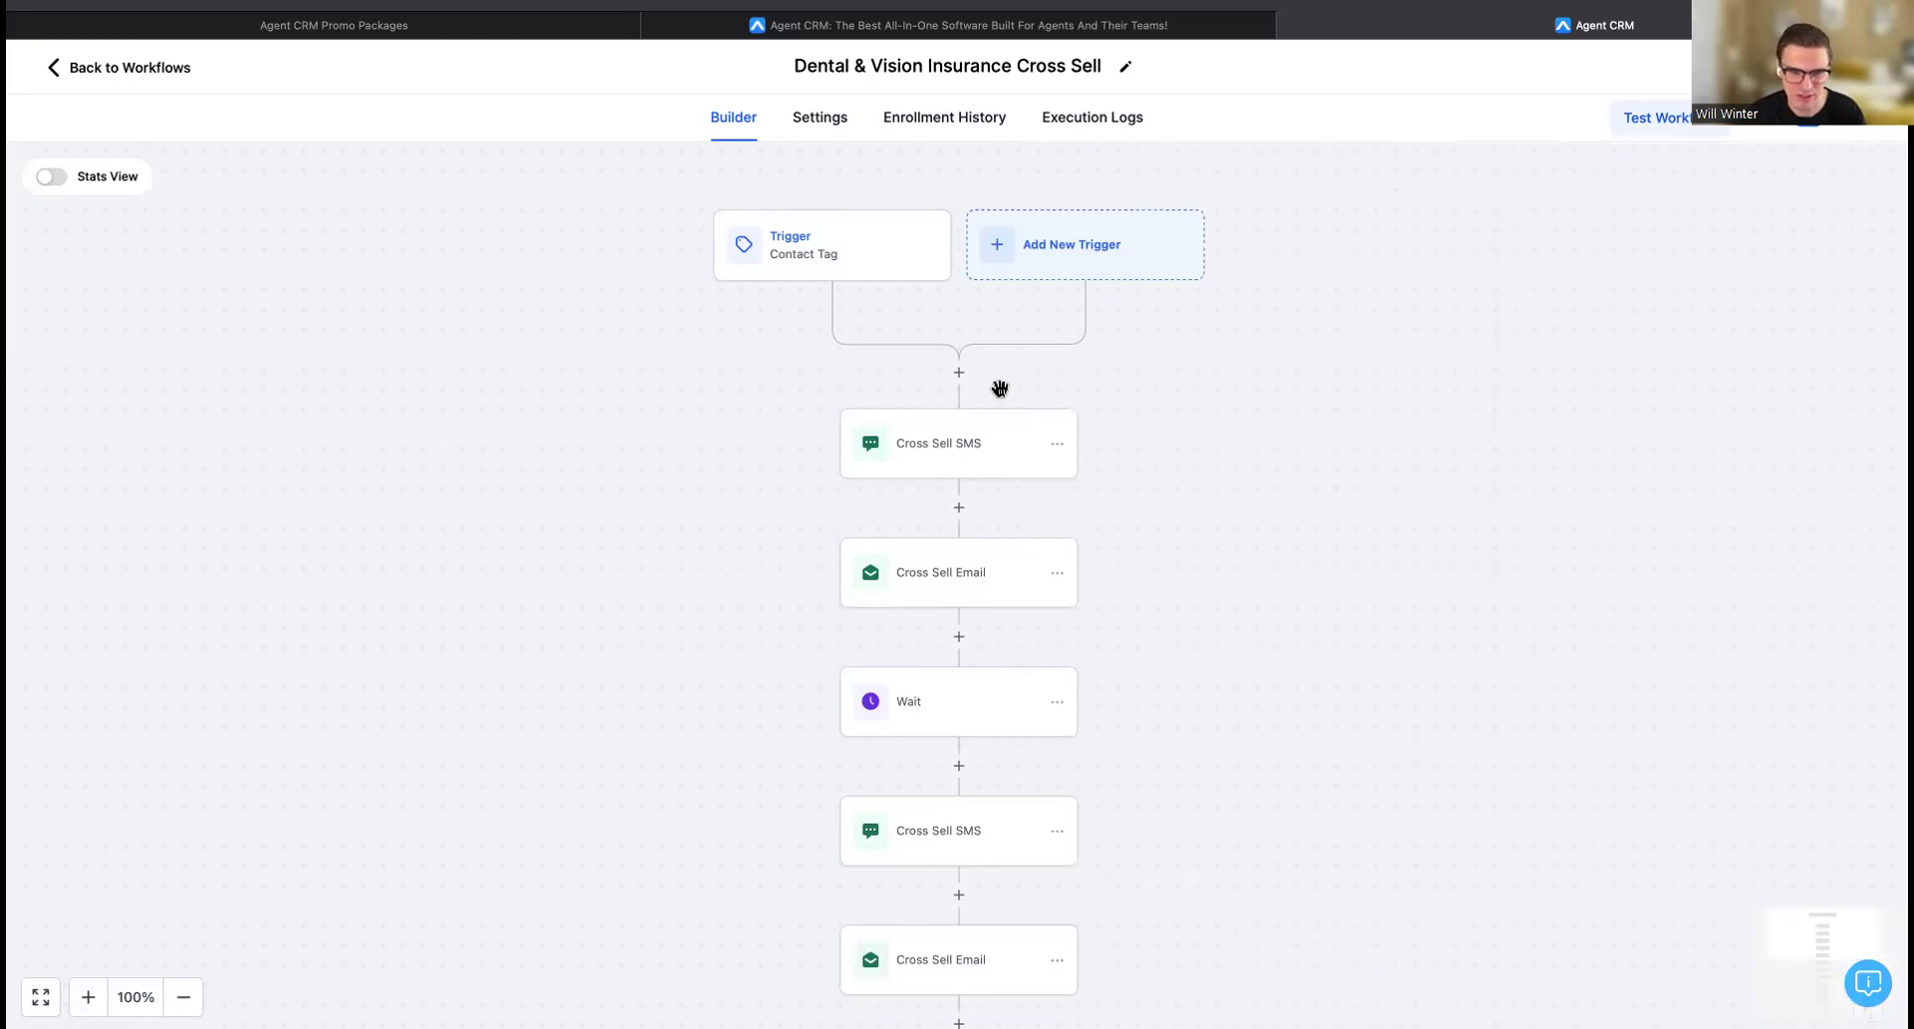
Search the actions for "inter" at the point above the first Cross Sell SMS and preview Send Internal Notification.
click(969, 383)
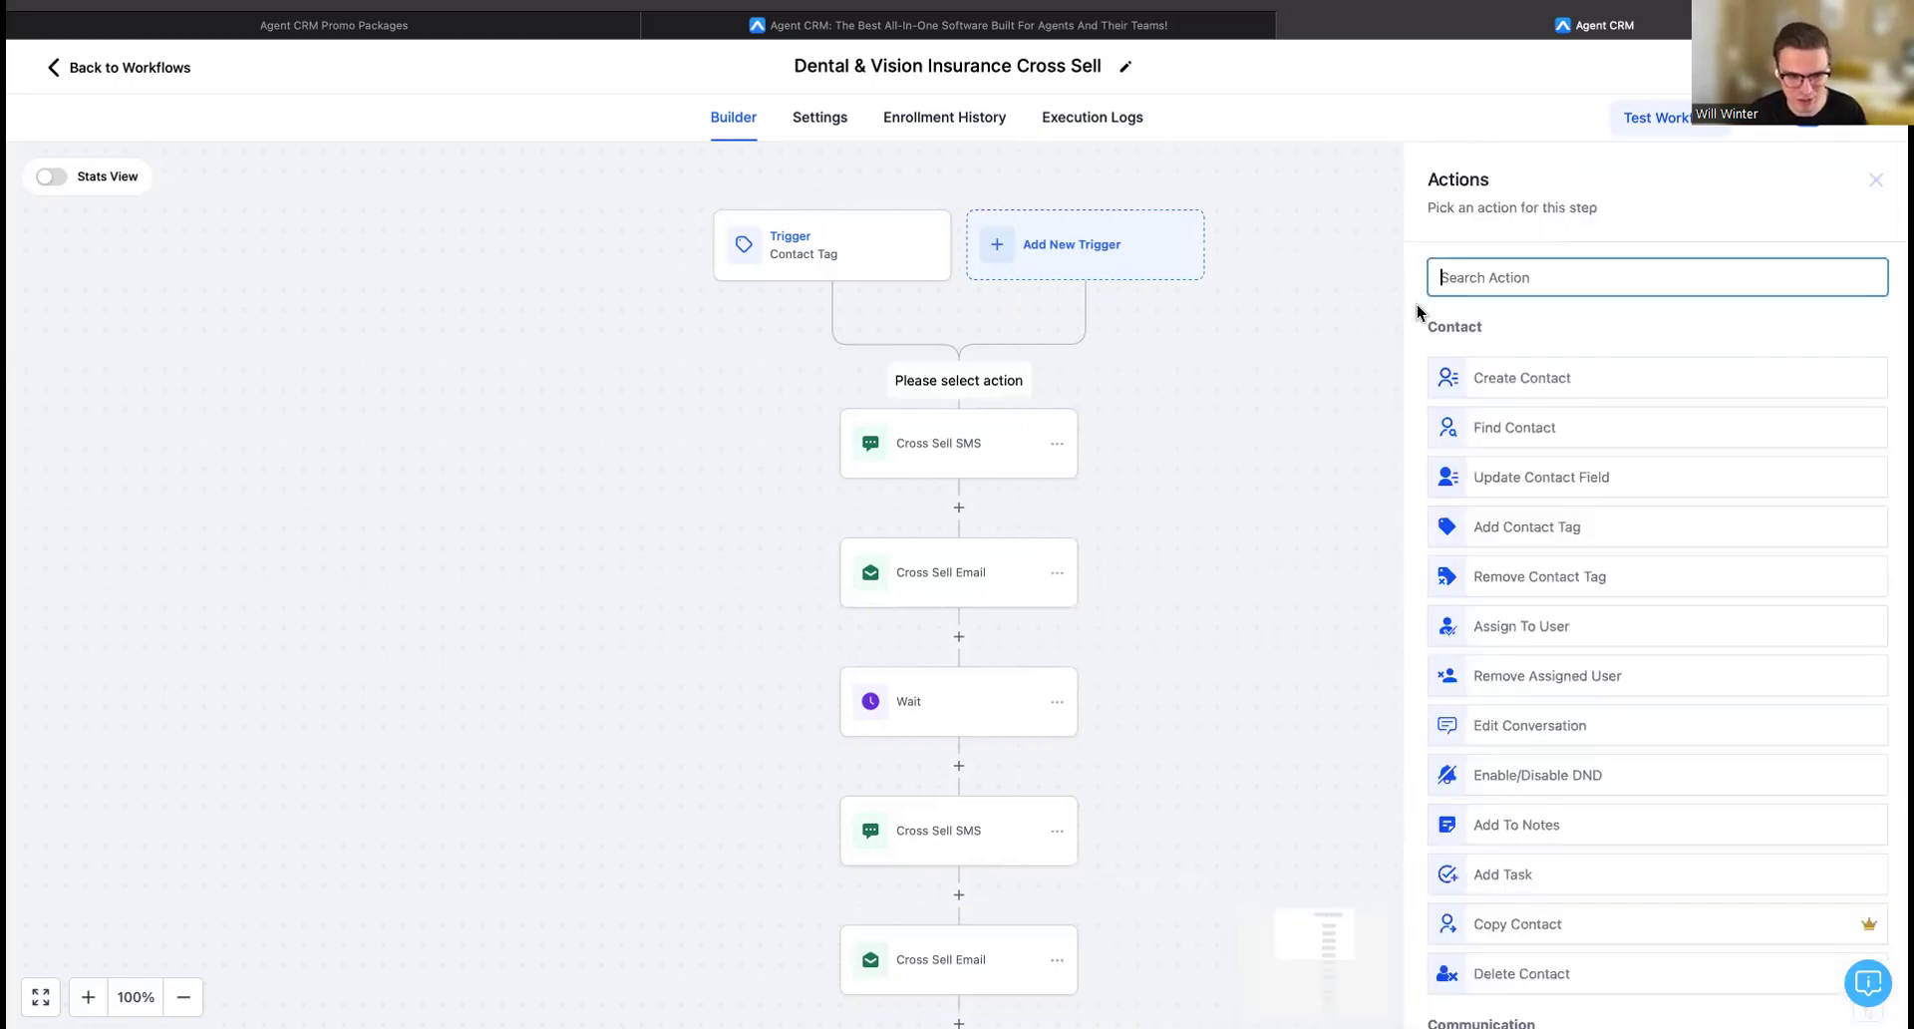
text(inter)
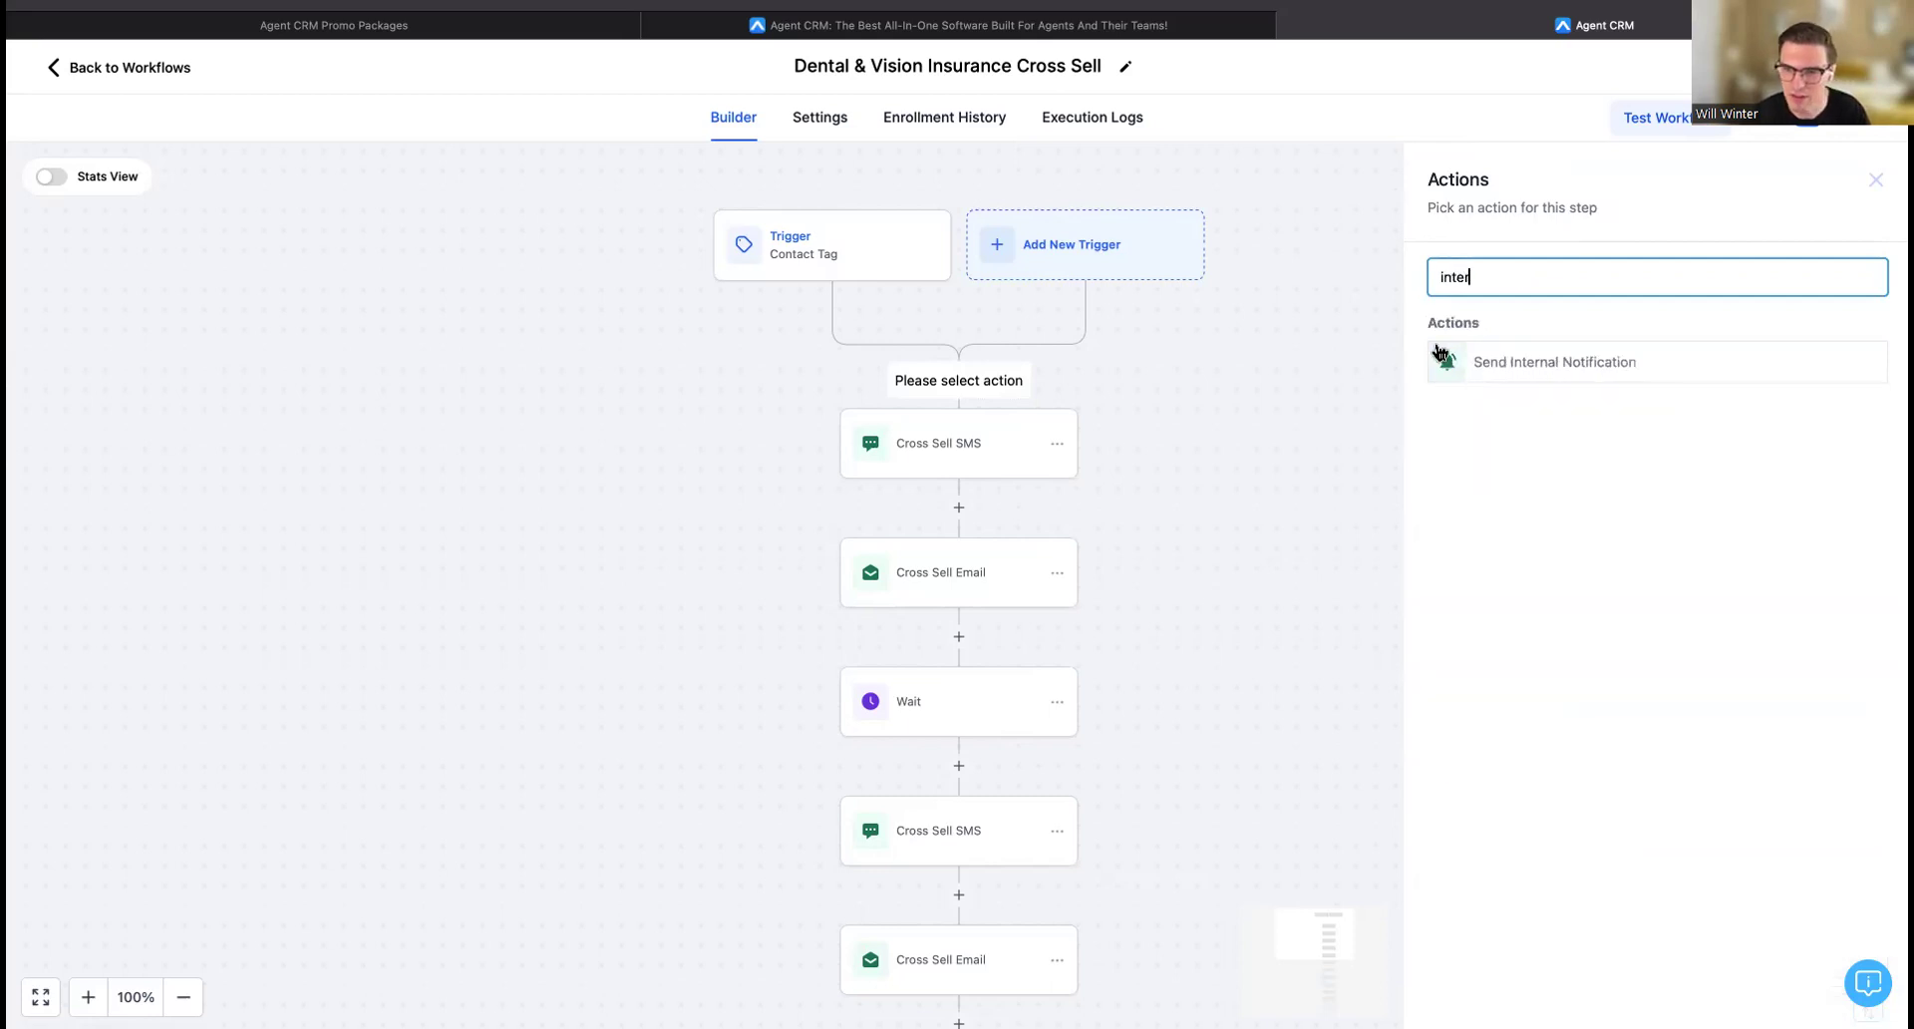
click(1528, 369)
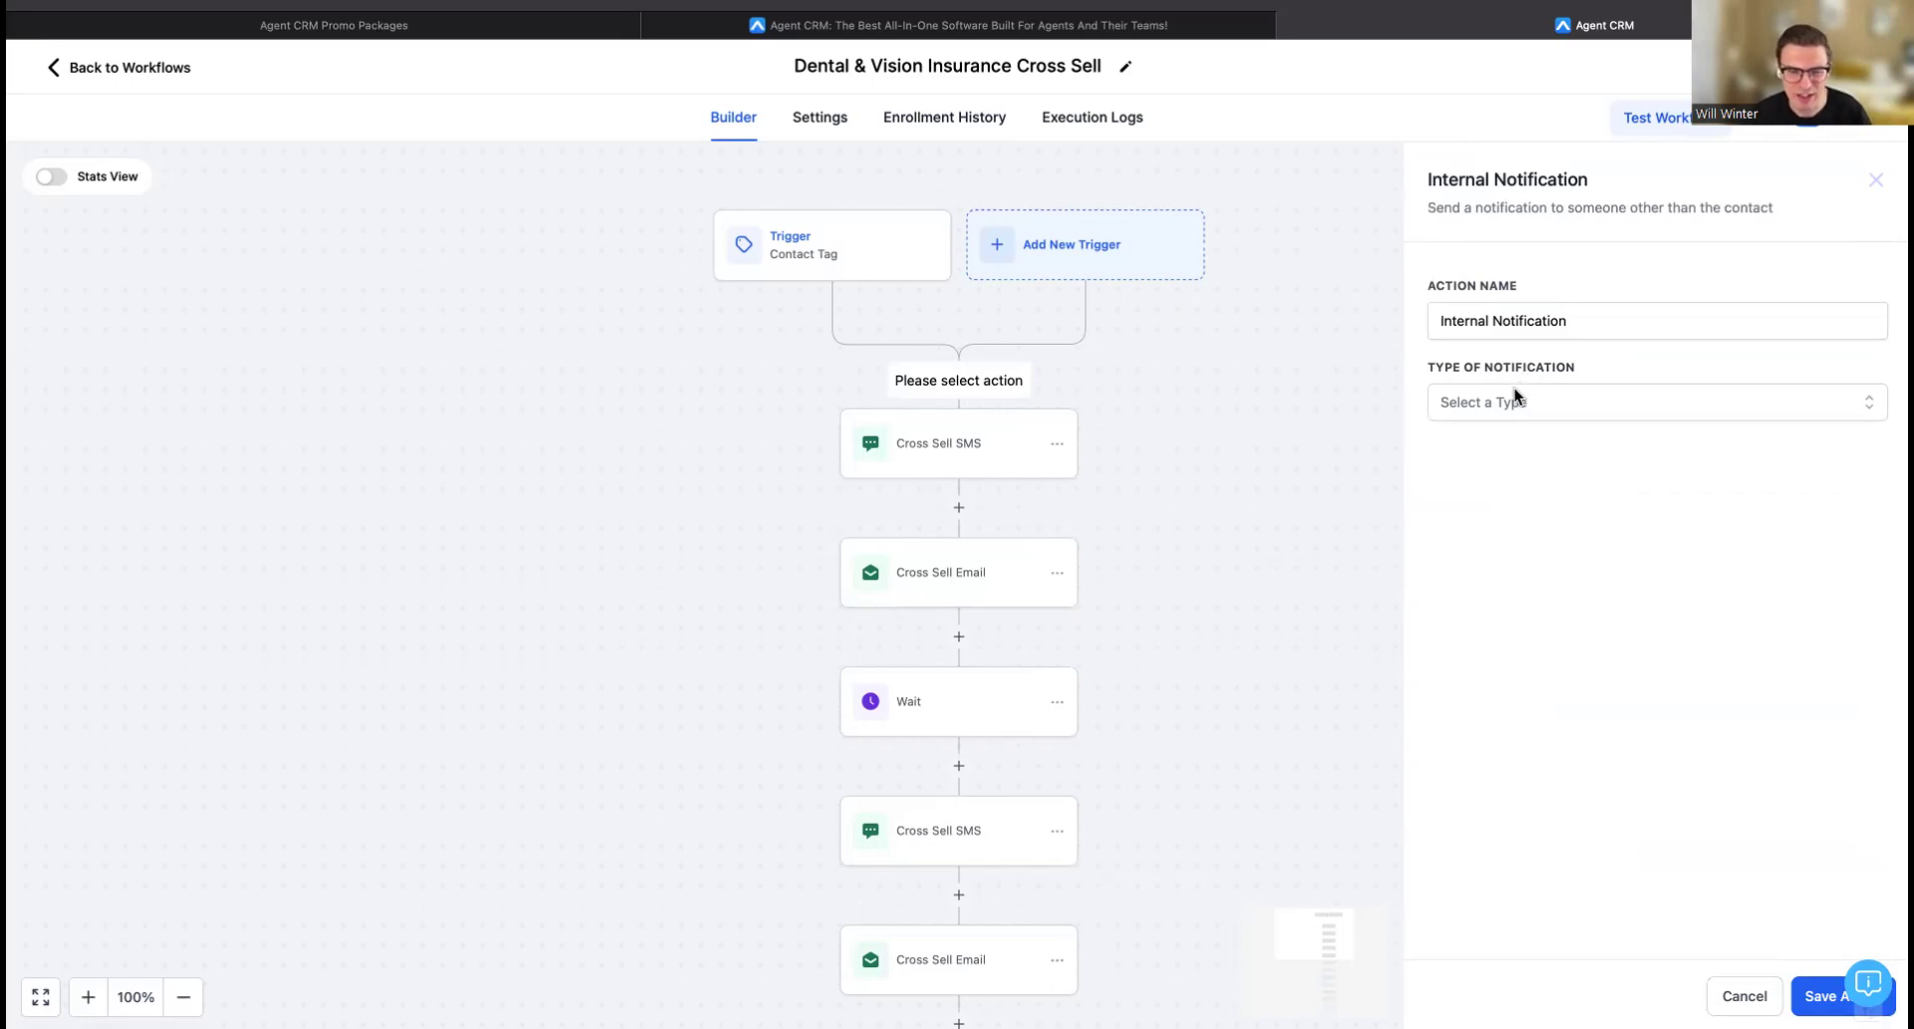
Search the cross-sell workflow's triggers for "form" and preview the Form Submitted trigger's settings without saving.
click(1009, 222)
click(1525, 296)
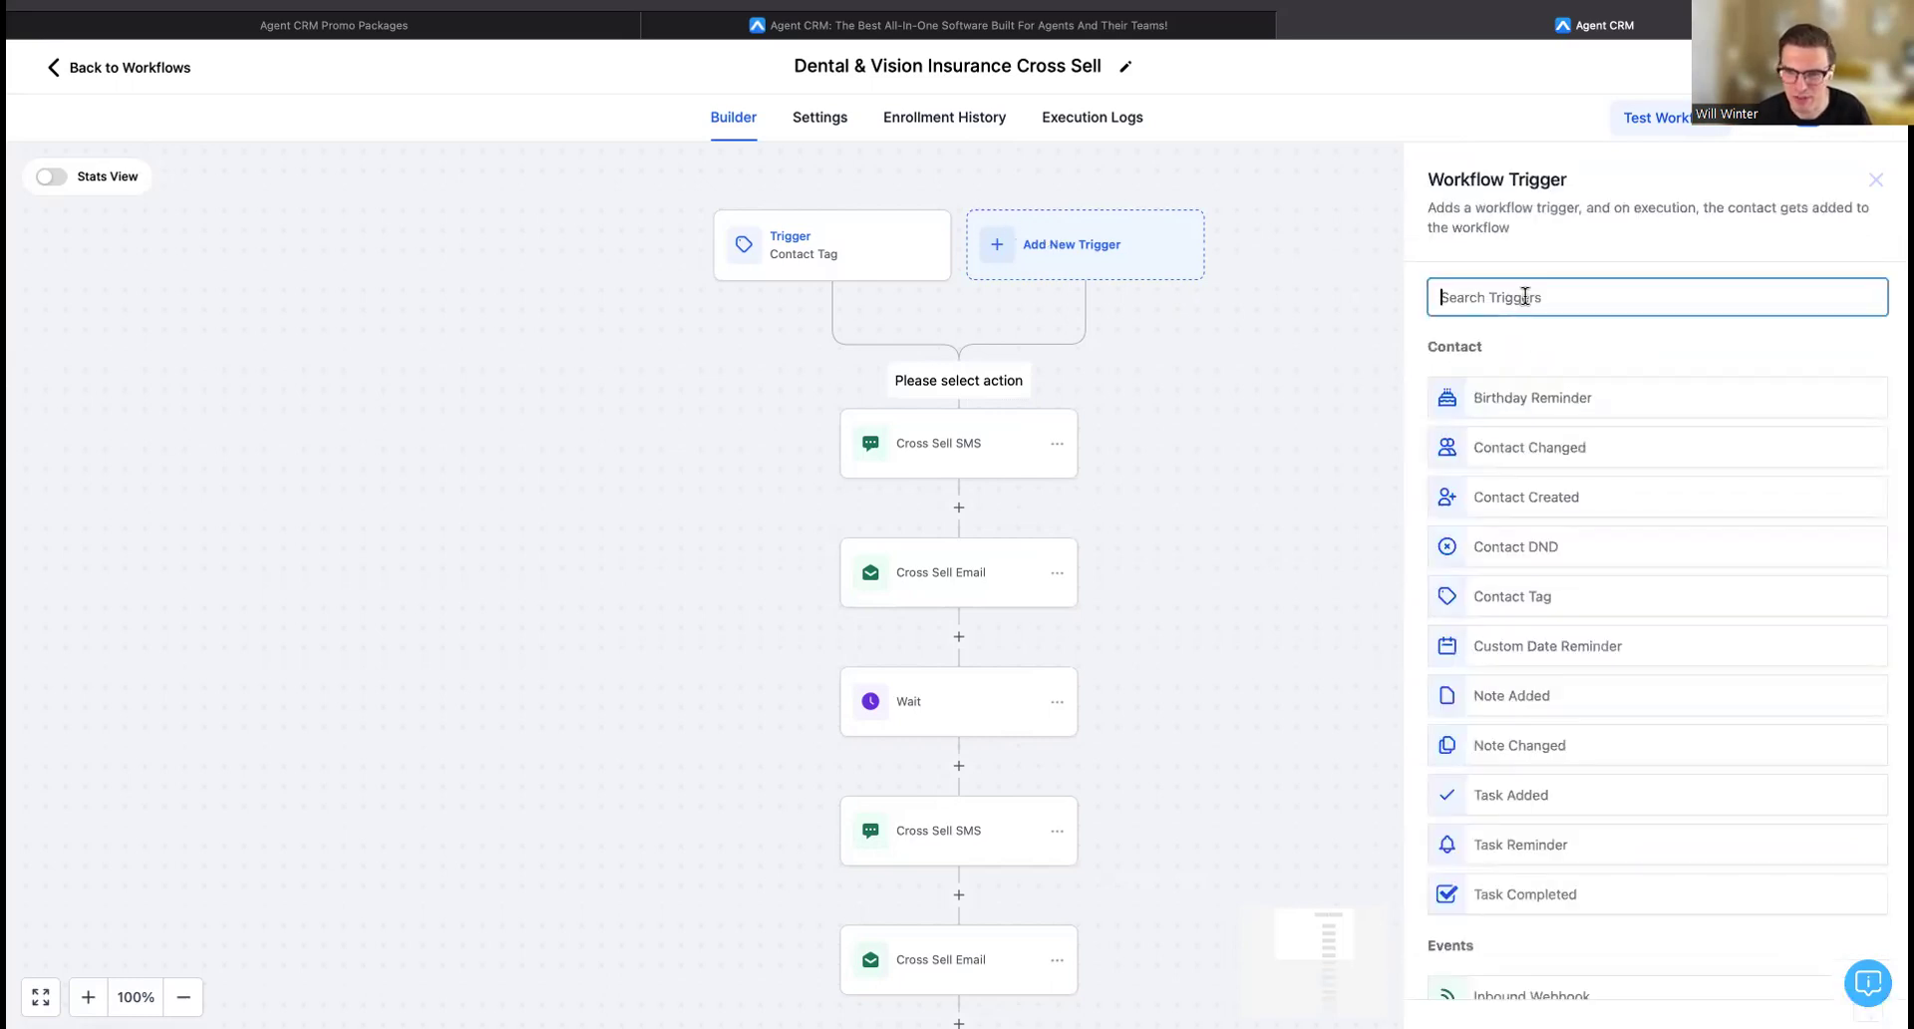
text(form)
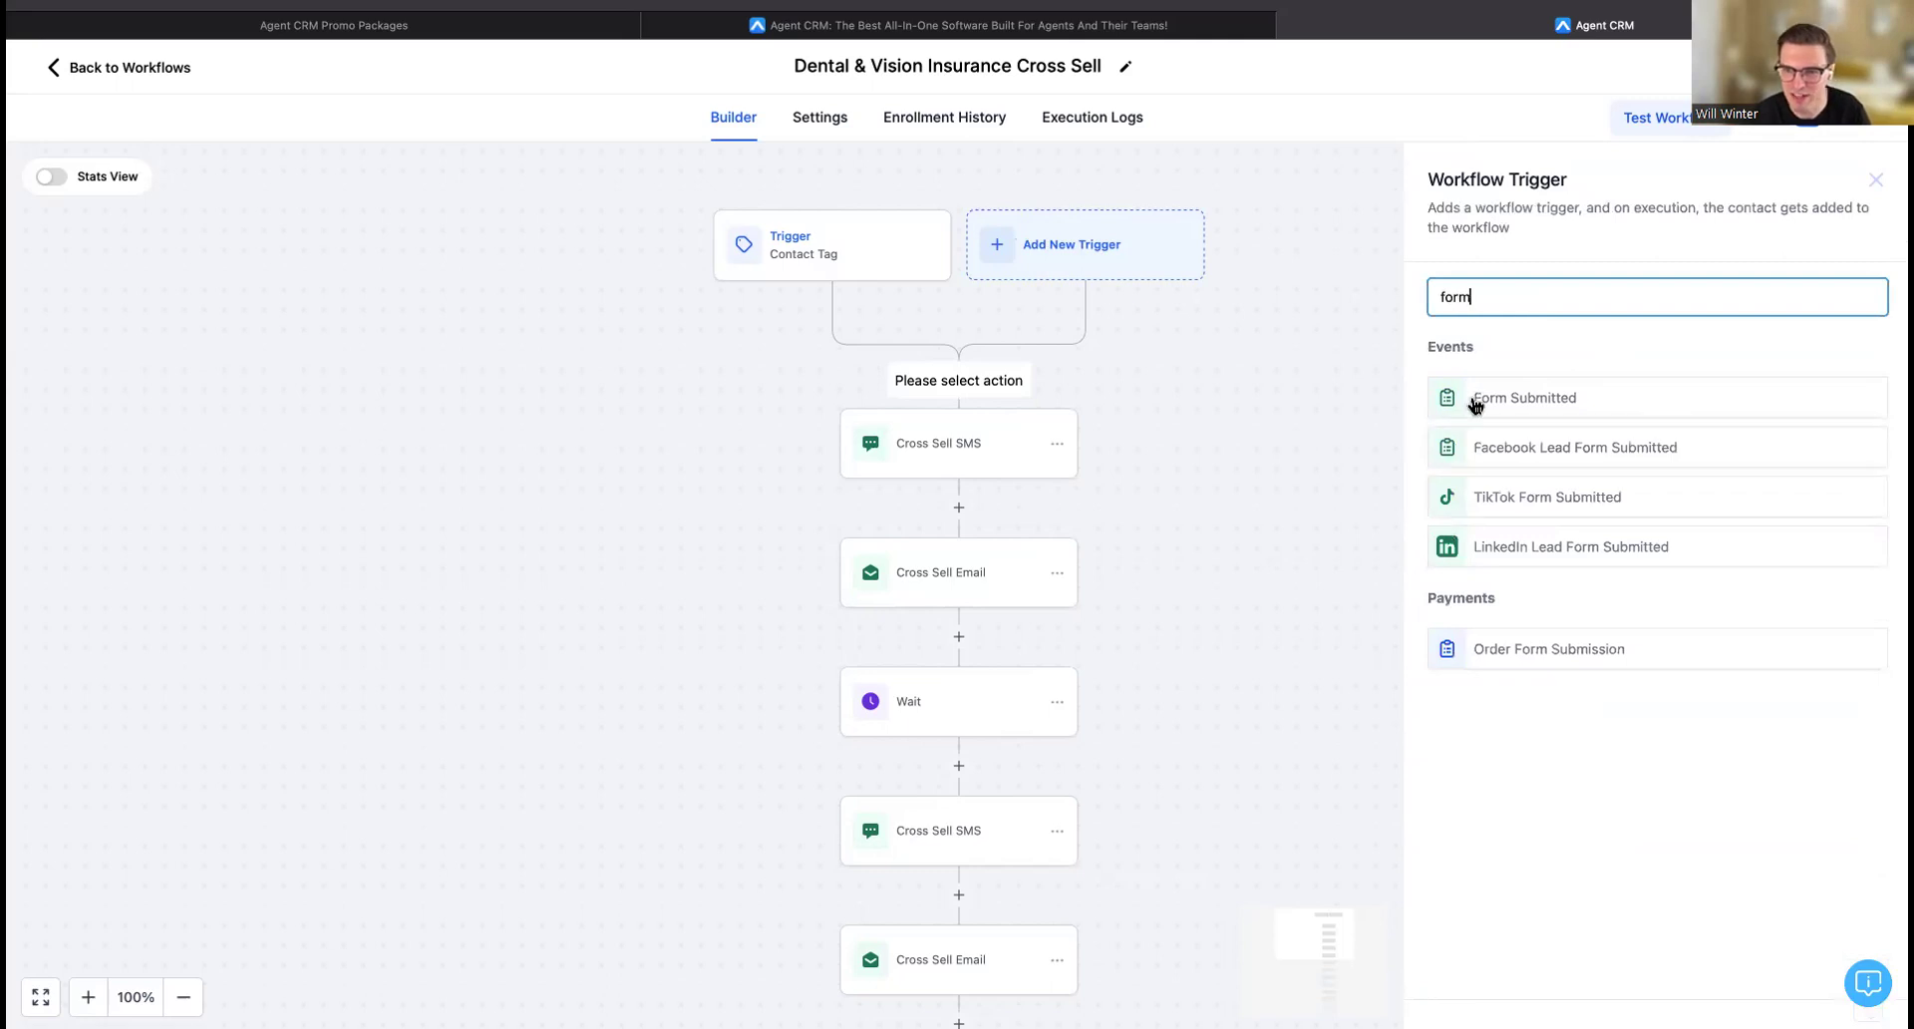
click(1476, 405)
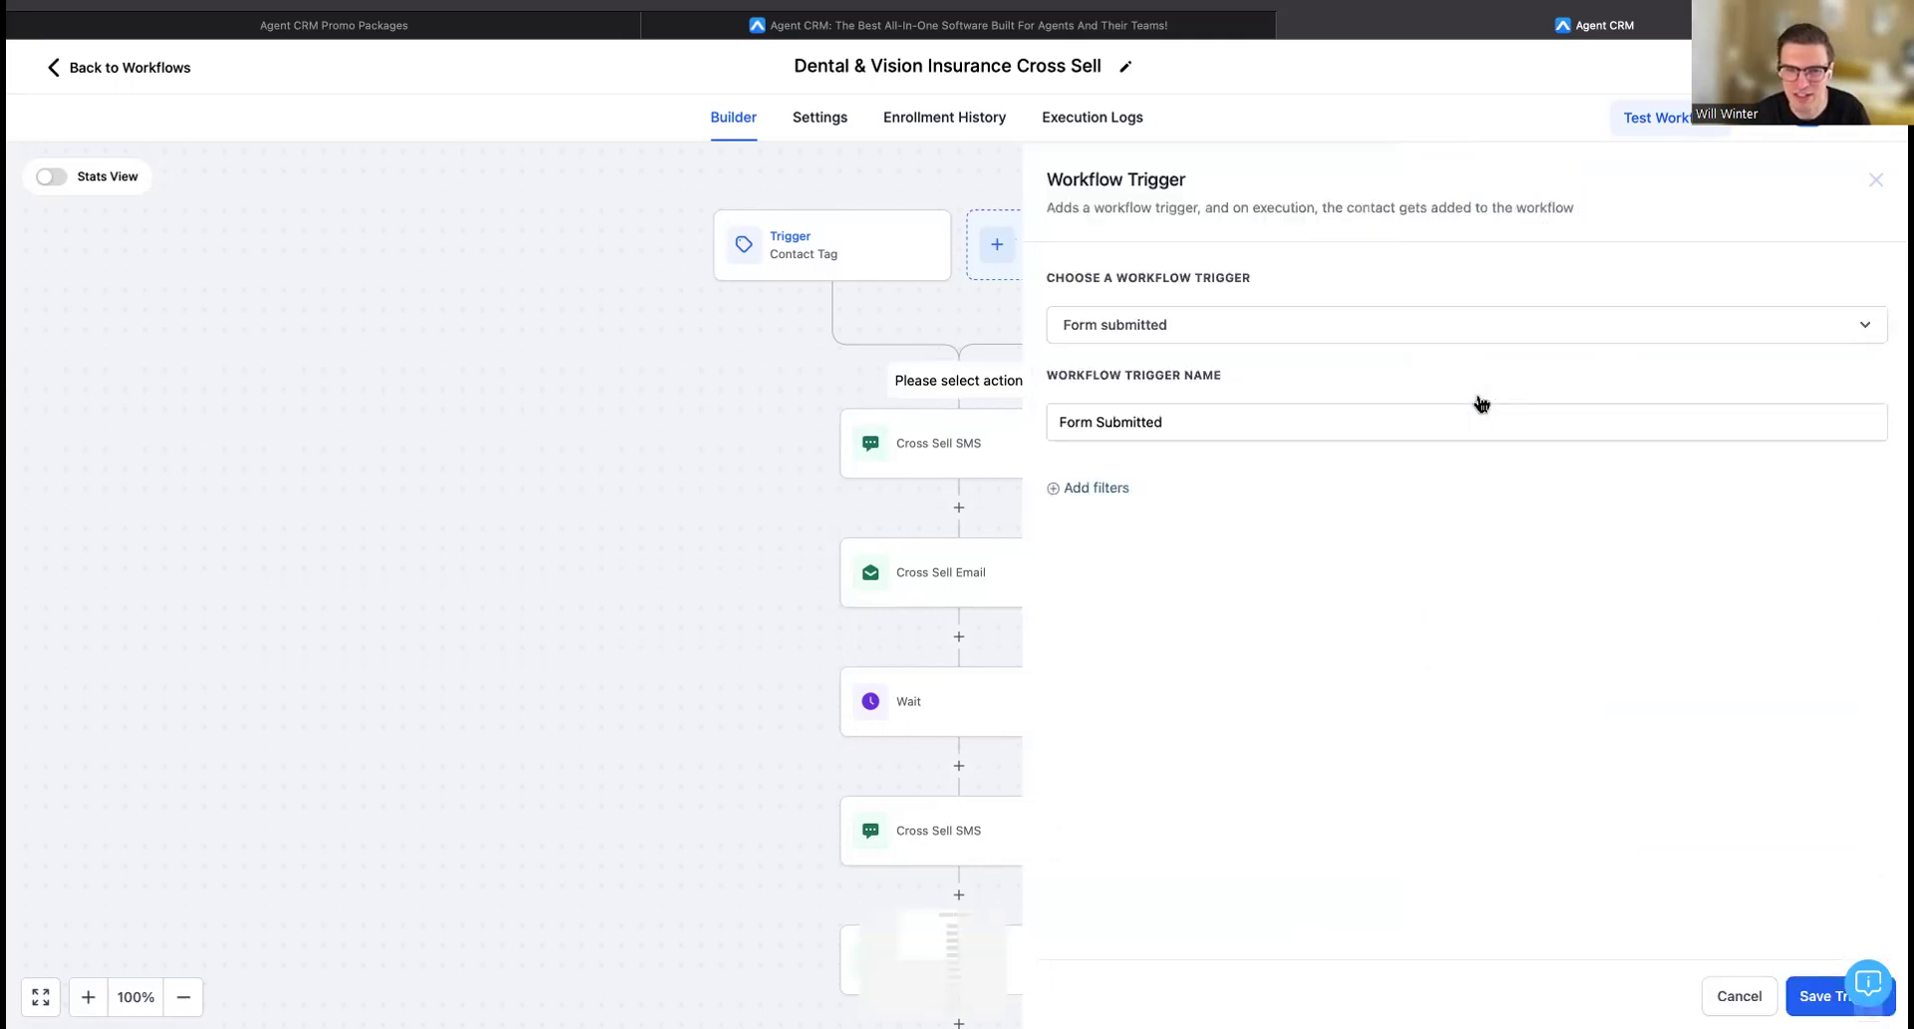
click(1870, 184)
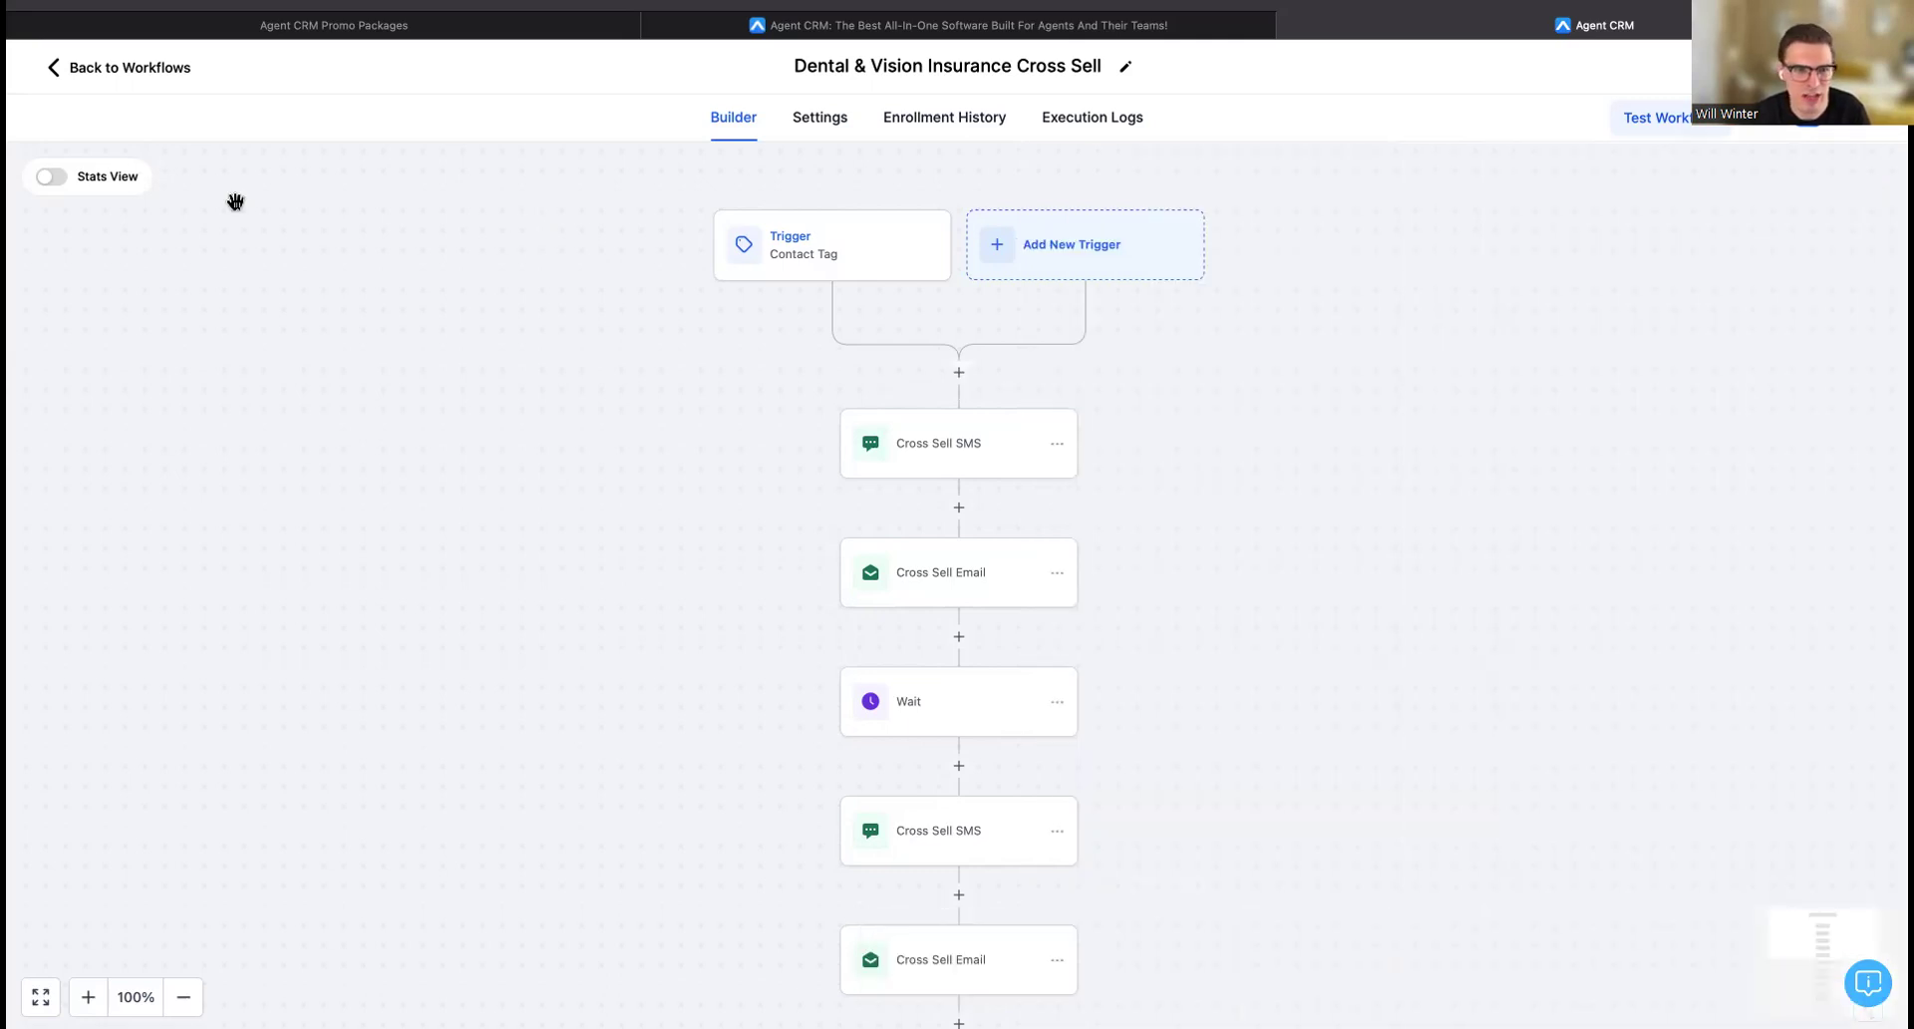
Return to the workflow list and create a new workflow from scratch.
click(90, 69)
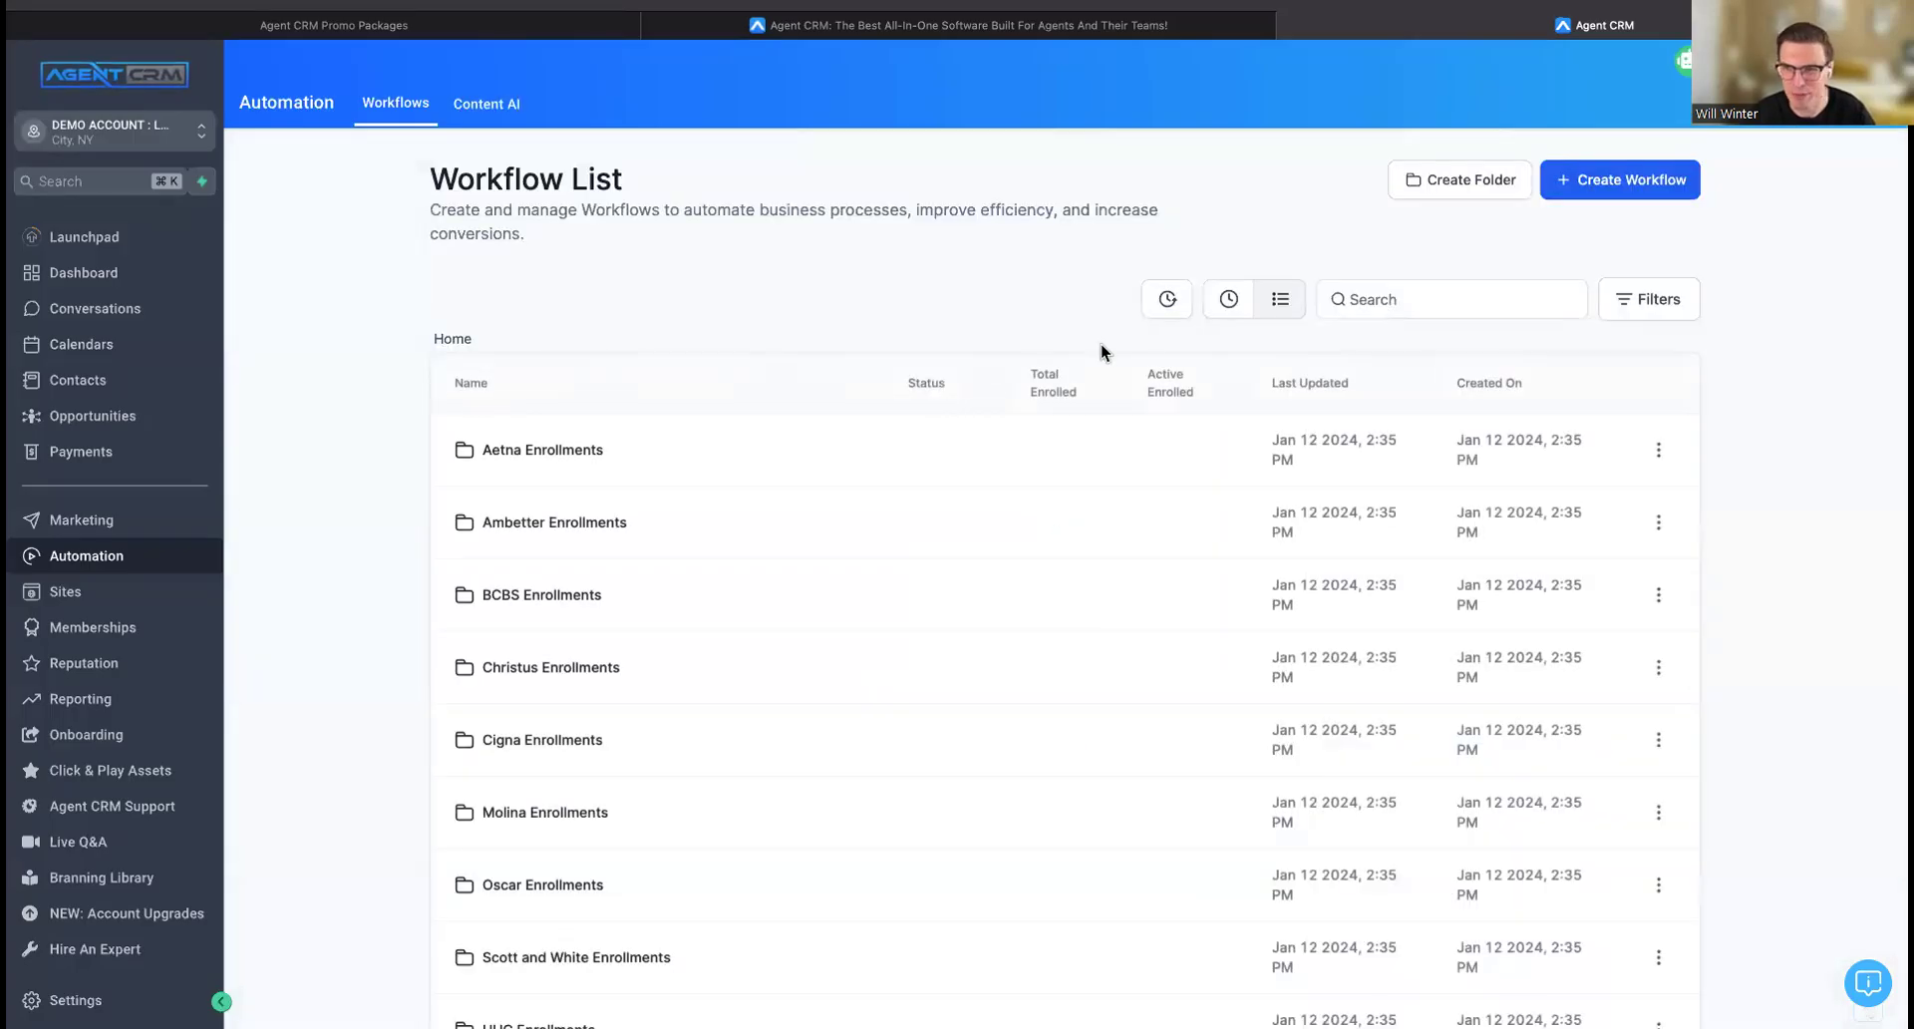
click(1588, 187)
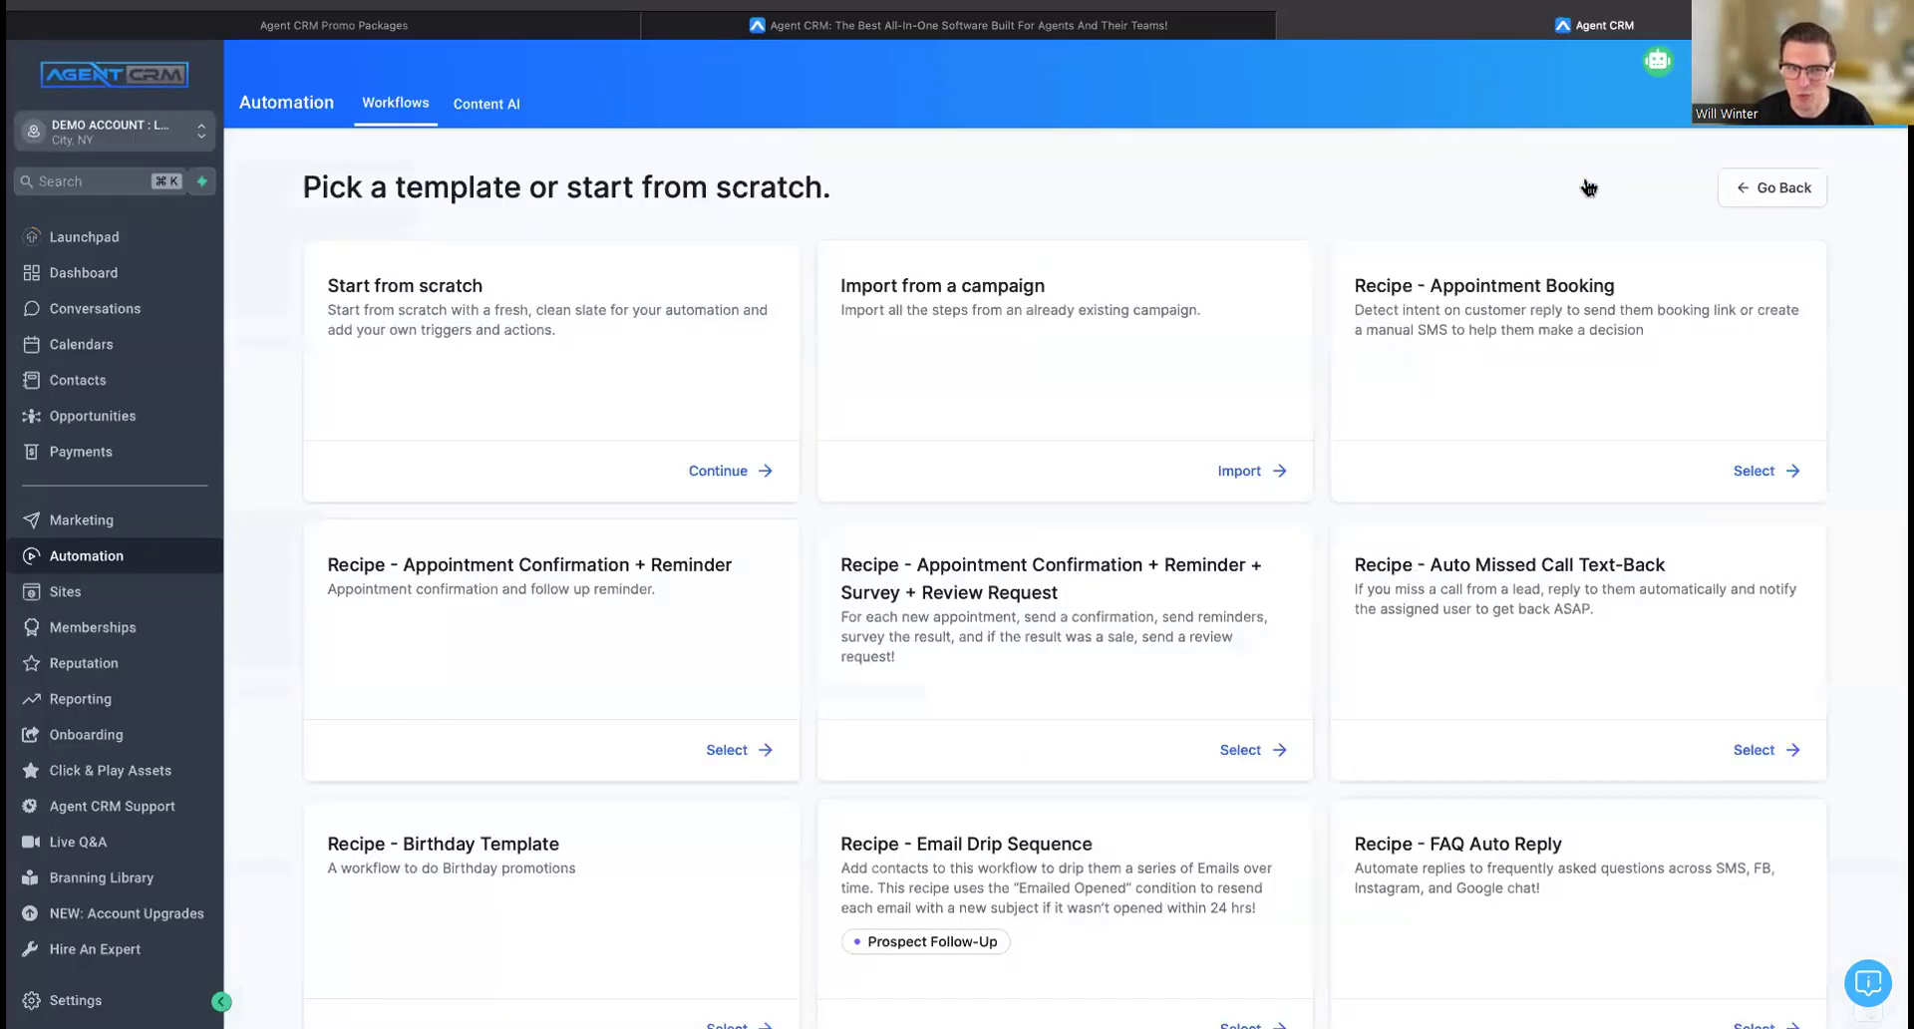
click(715, 472)
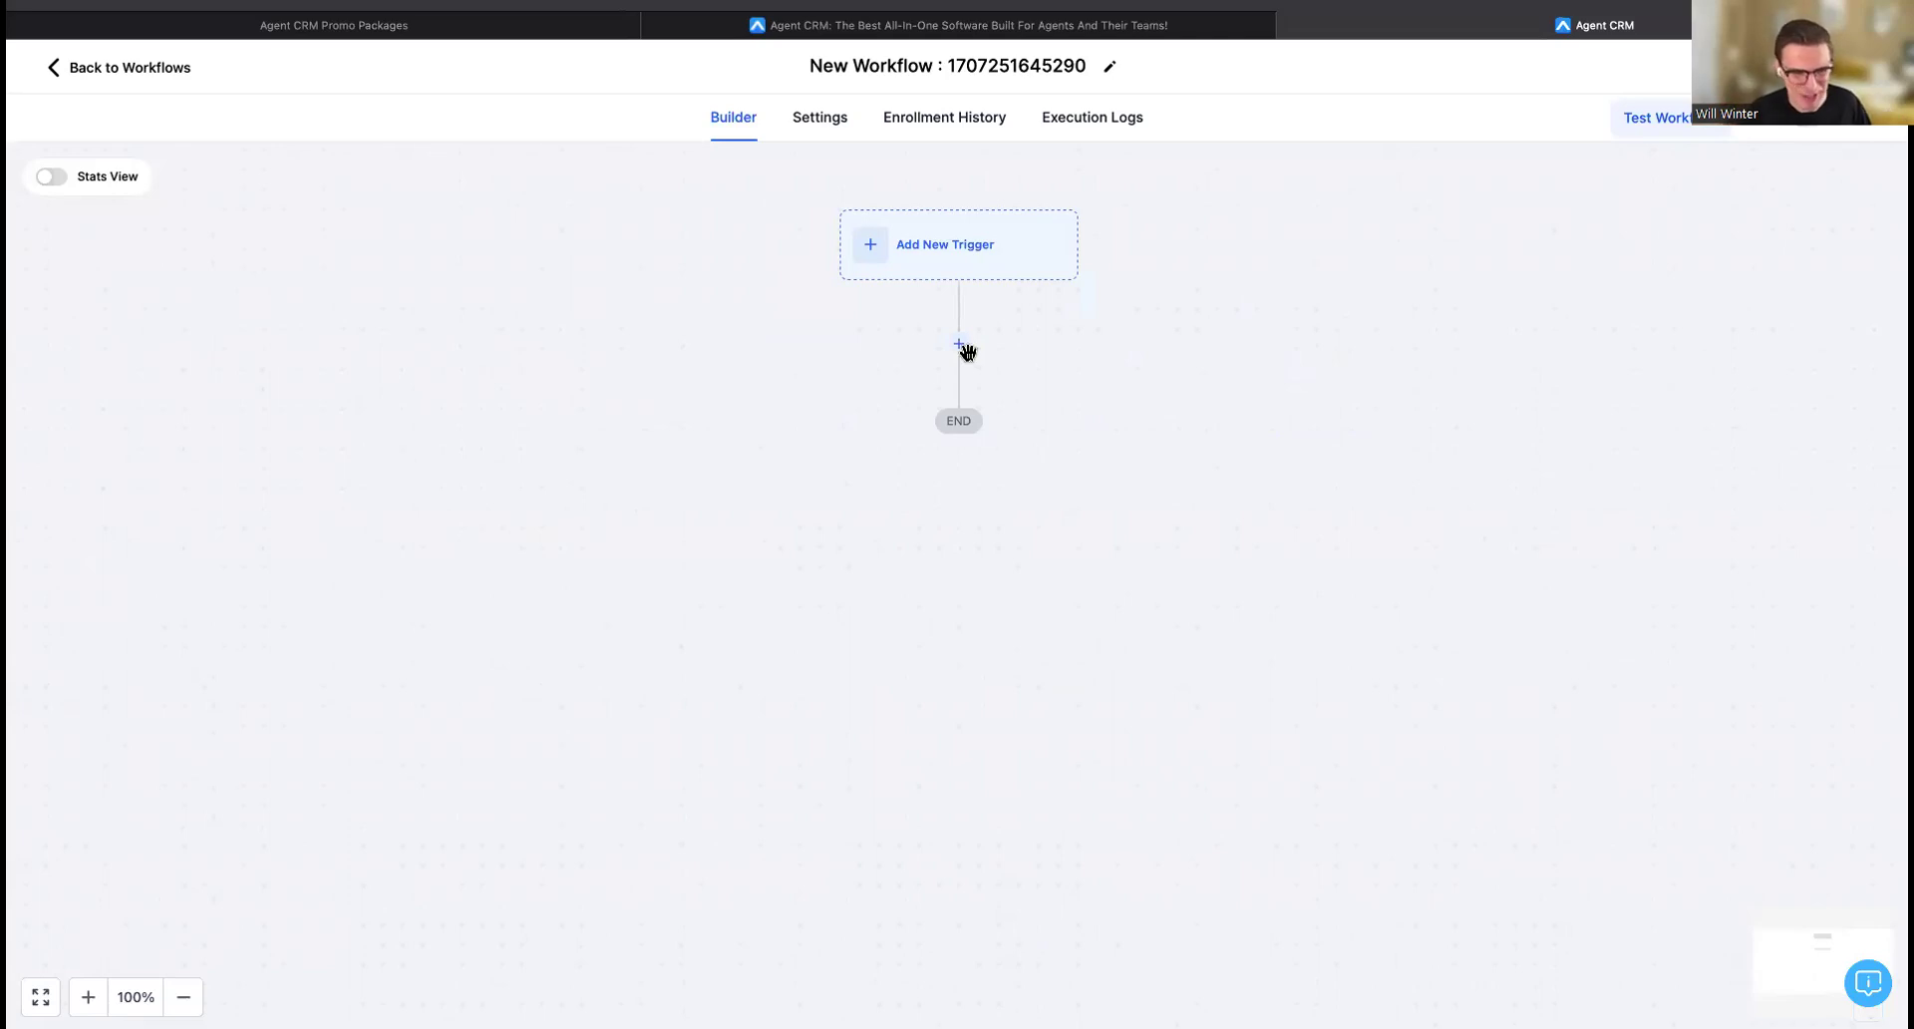
Start a new trigger for the blank workflow, search for "for" and choose Form Submitted.
click(973, 264)
click(1617, 307)
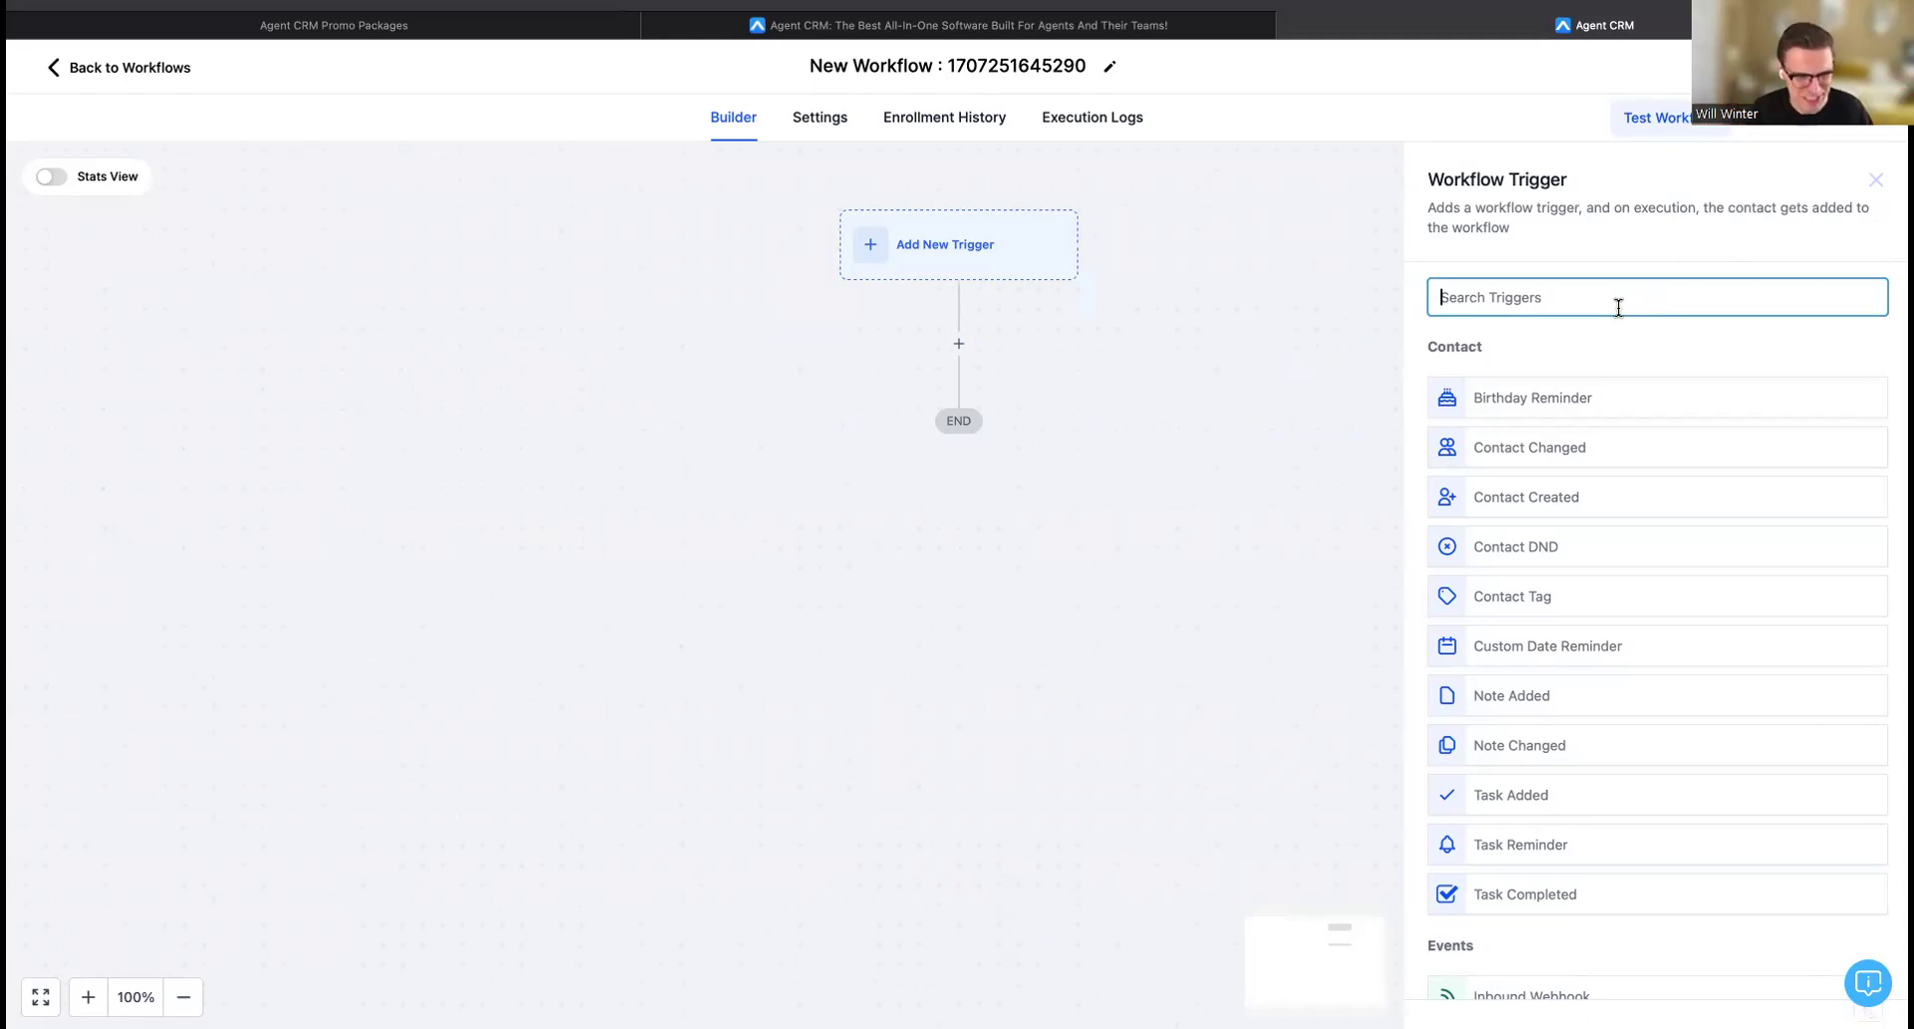
text(for)
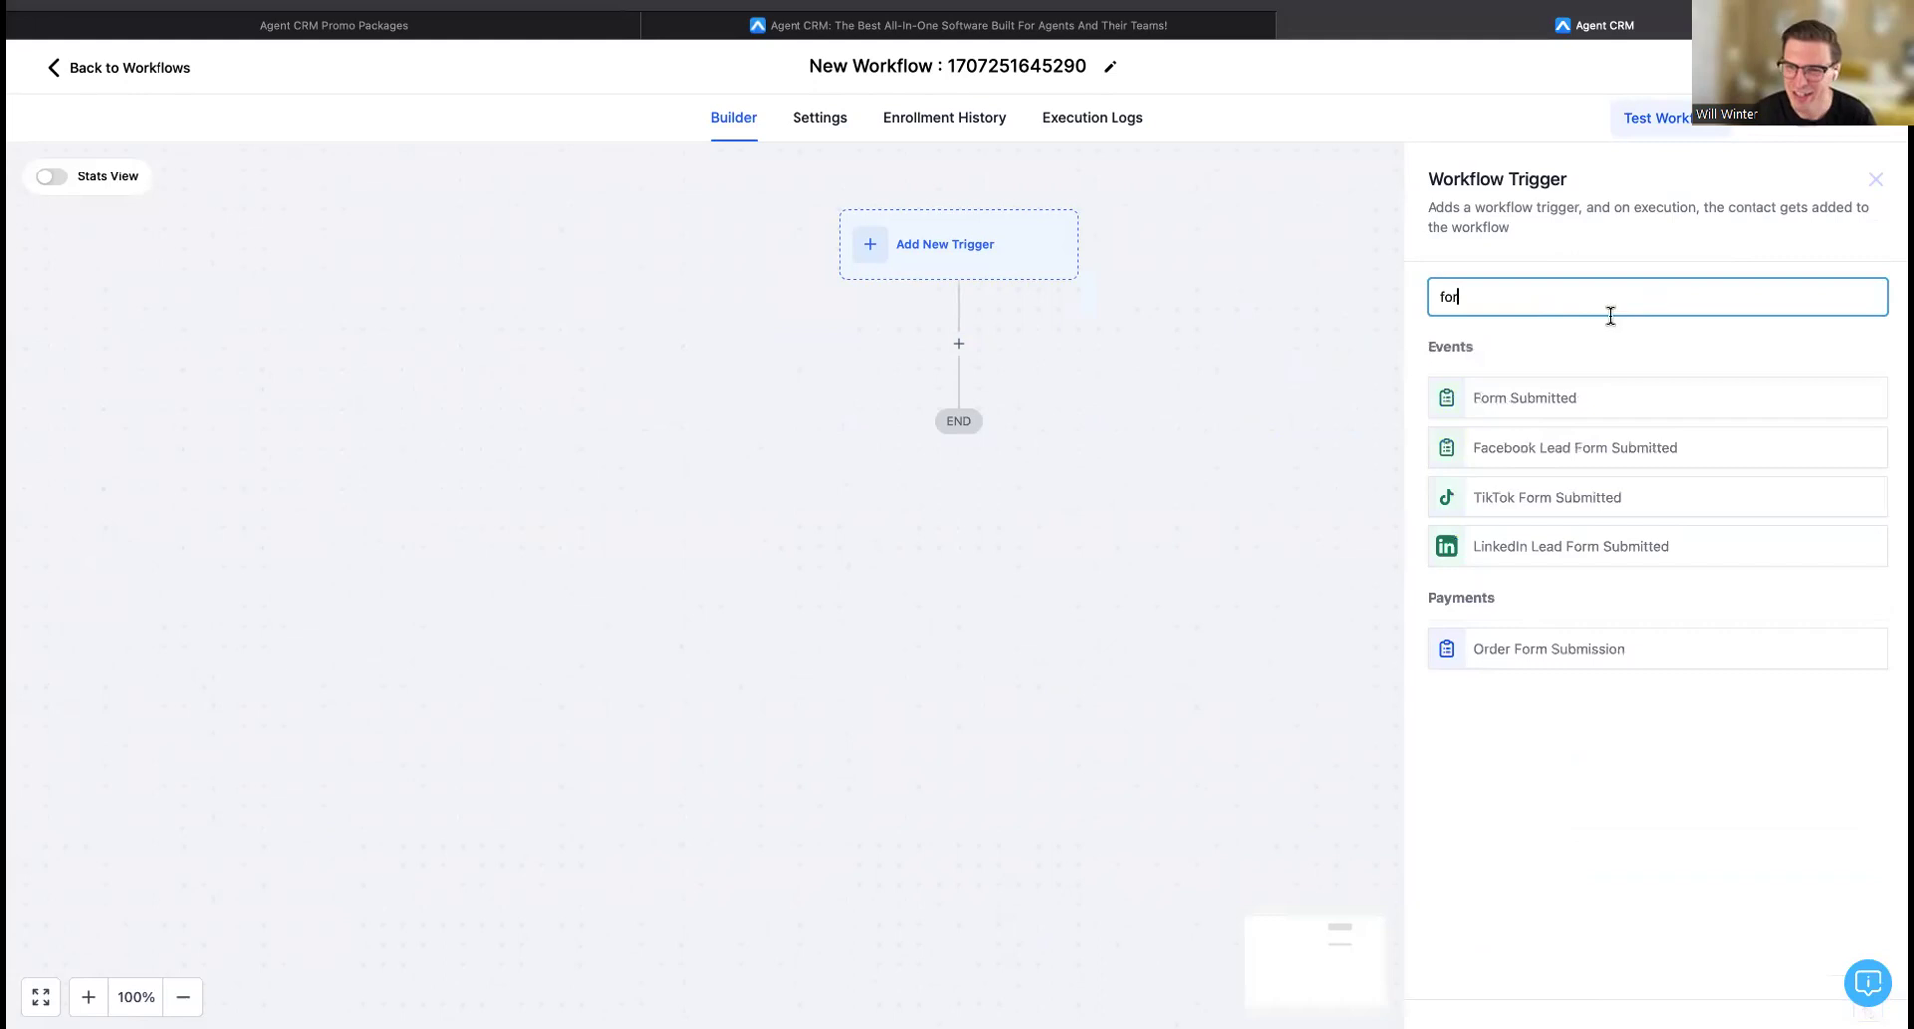
click(1566, 403)
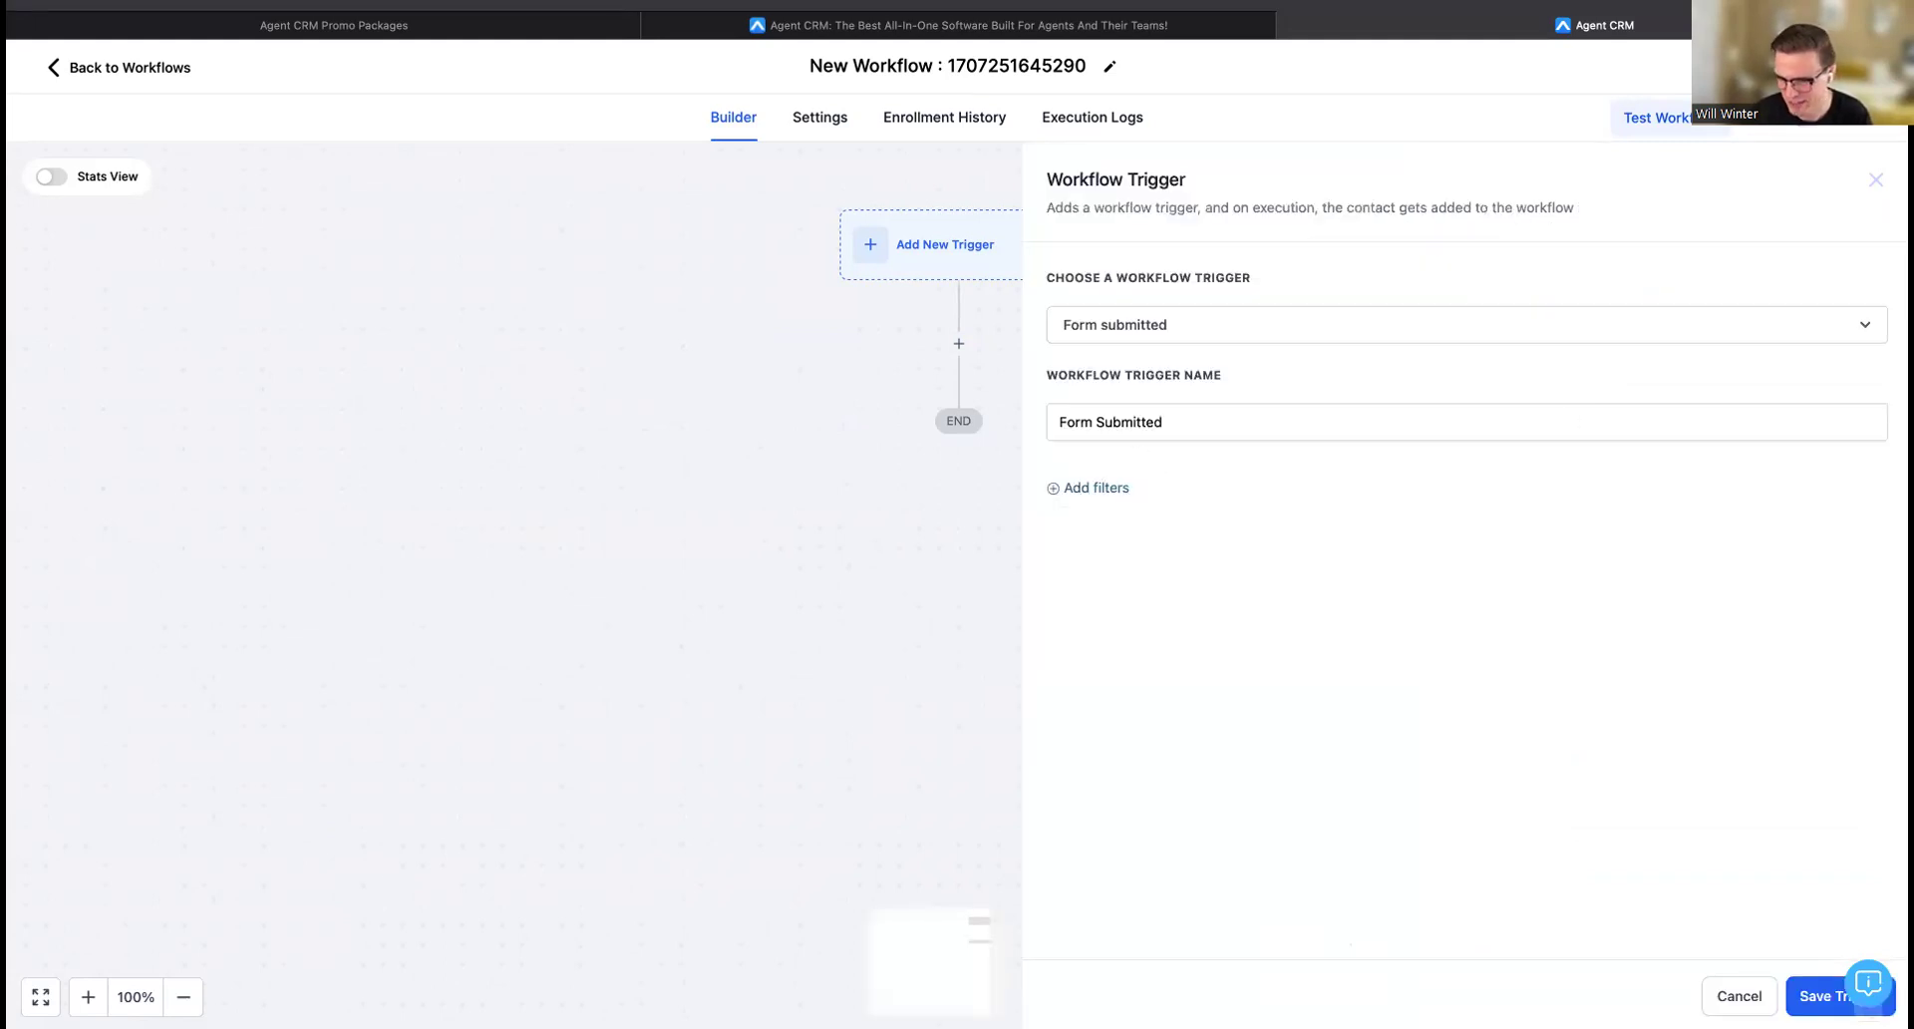
Add a filter to the trigger where Form is ACA 2 Info Form, and save the trigger.
click(1085, 488)
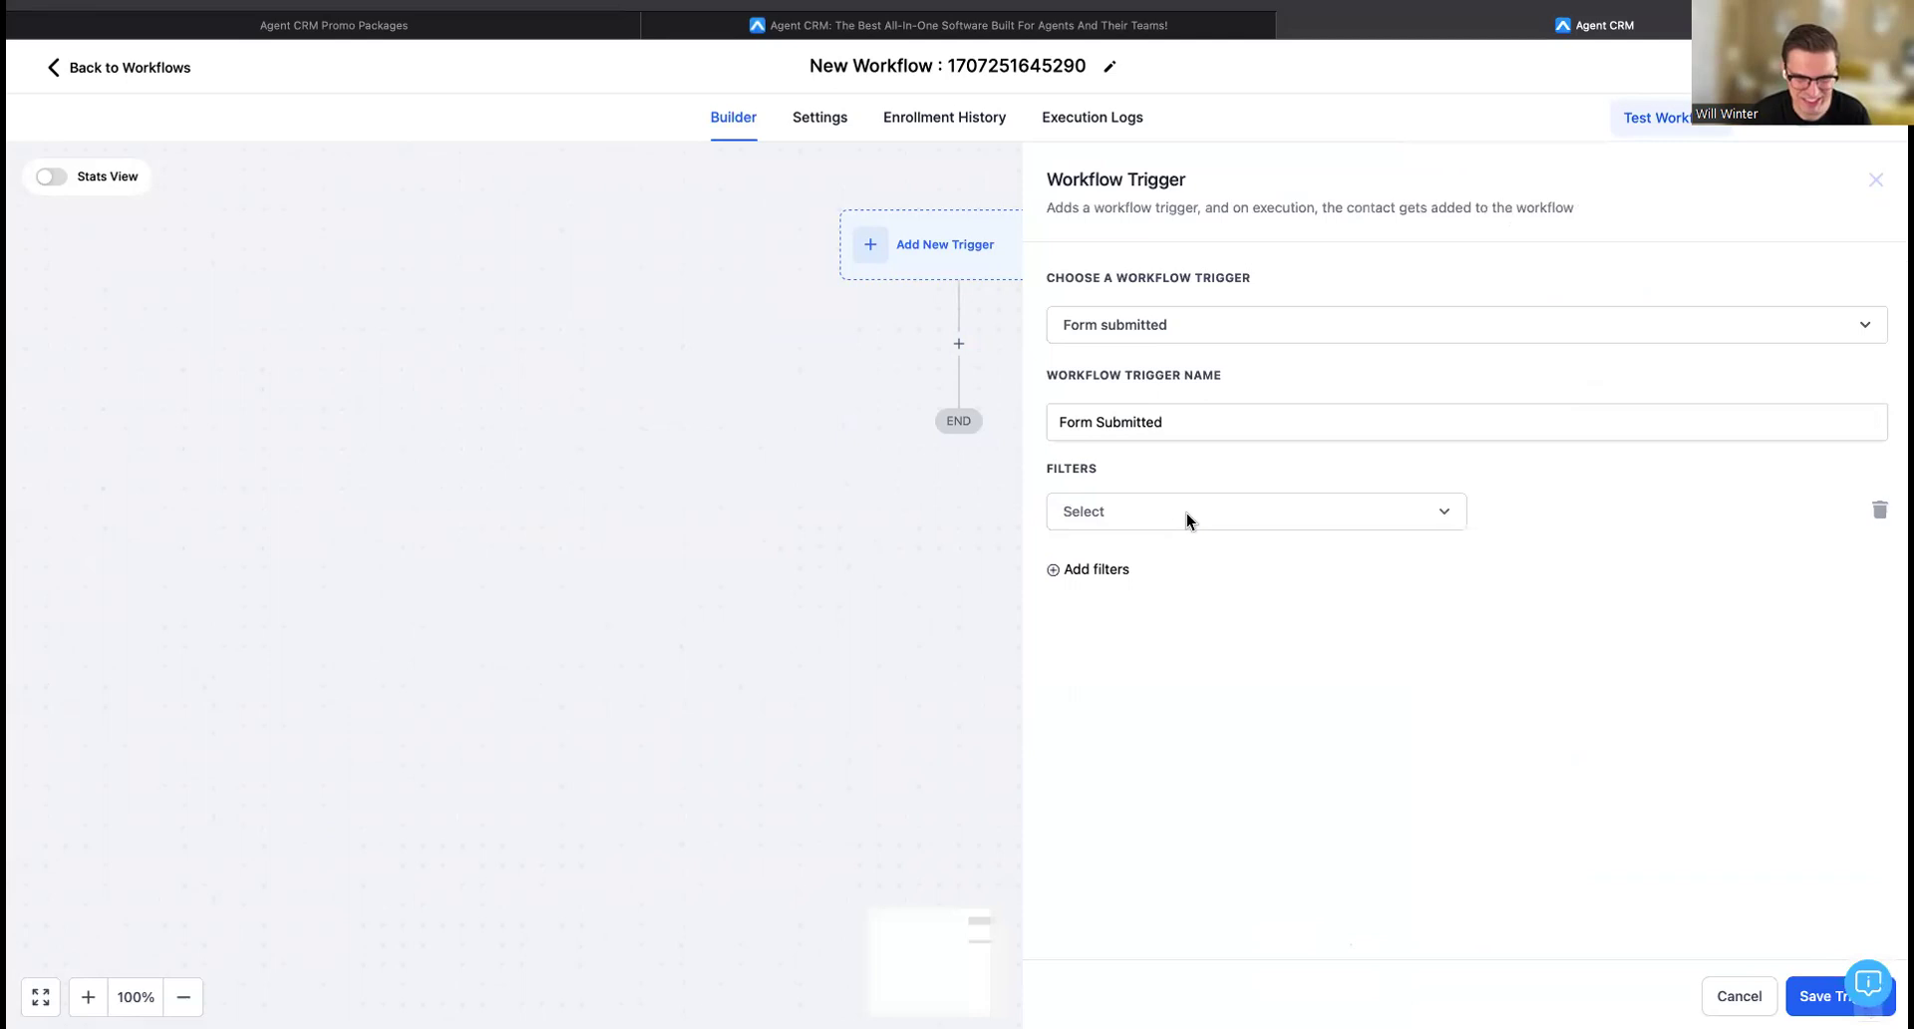
click(1186, 512)
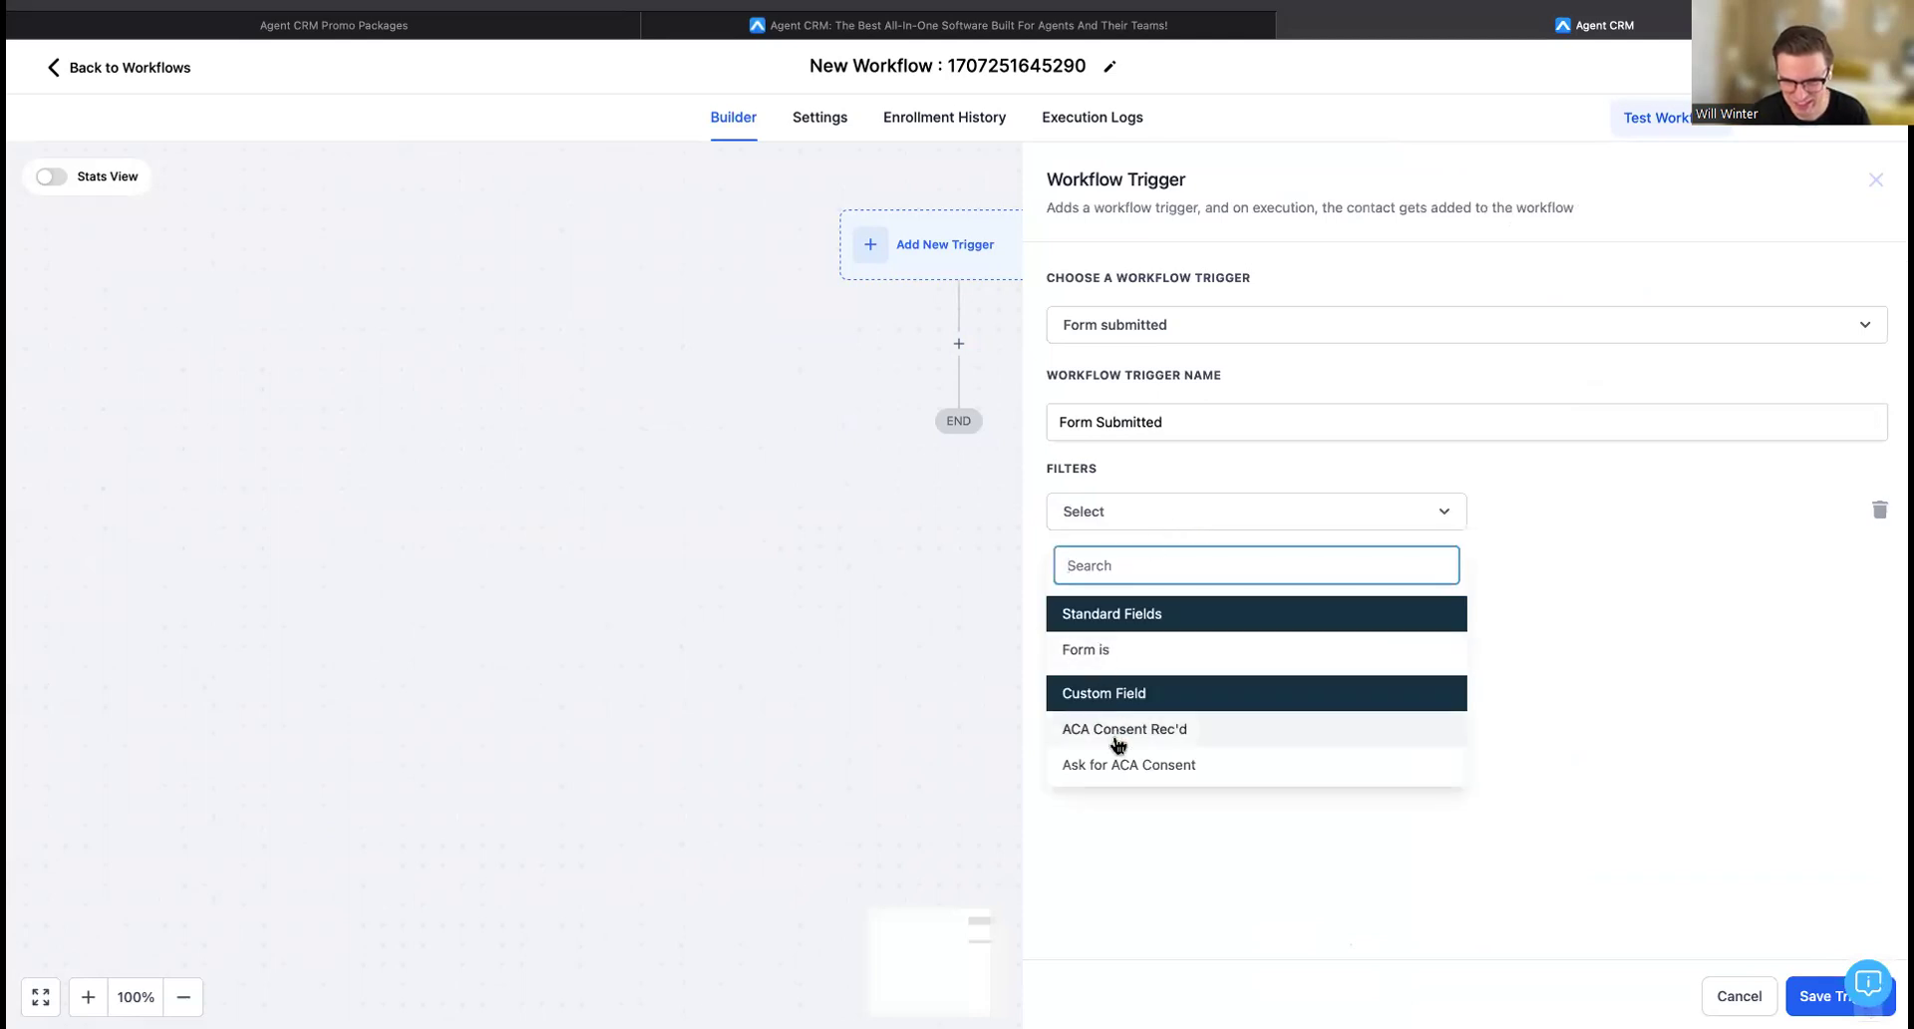
click(1136, 651)
click(1522, 518)
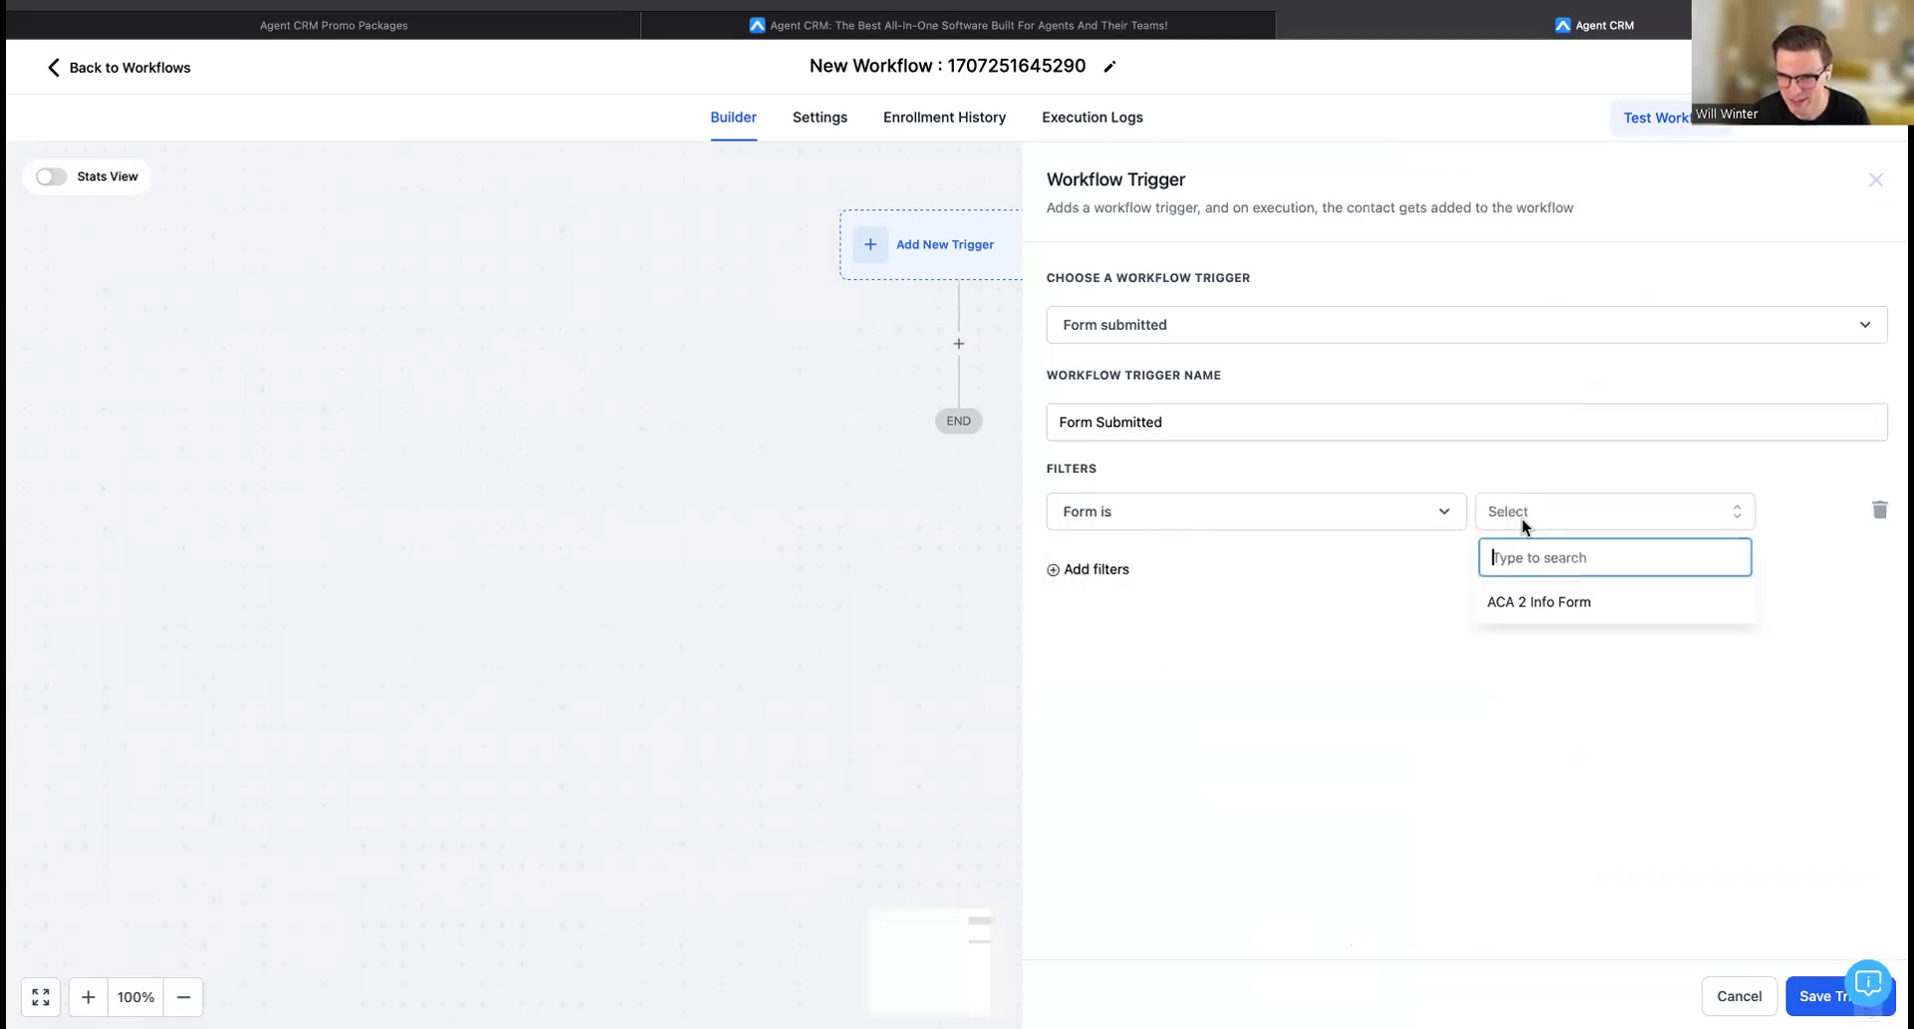
click(1538, 603)
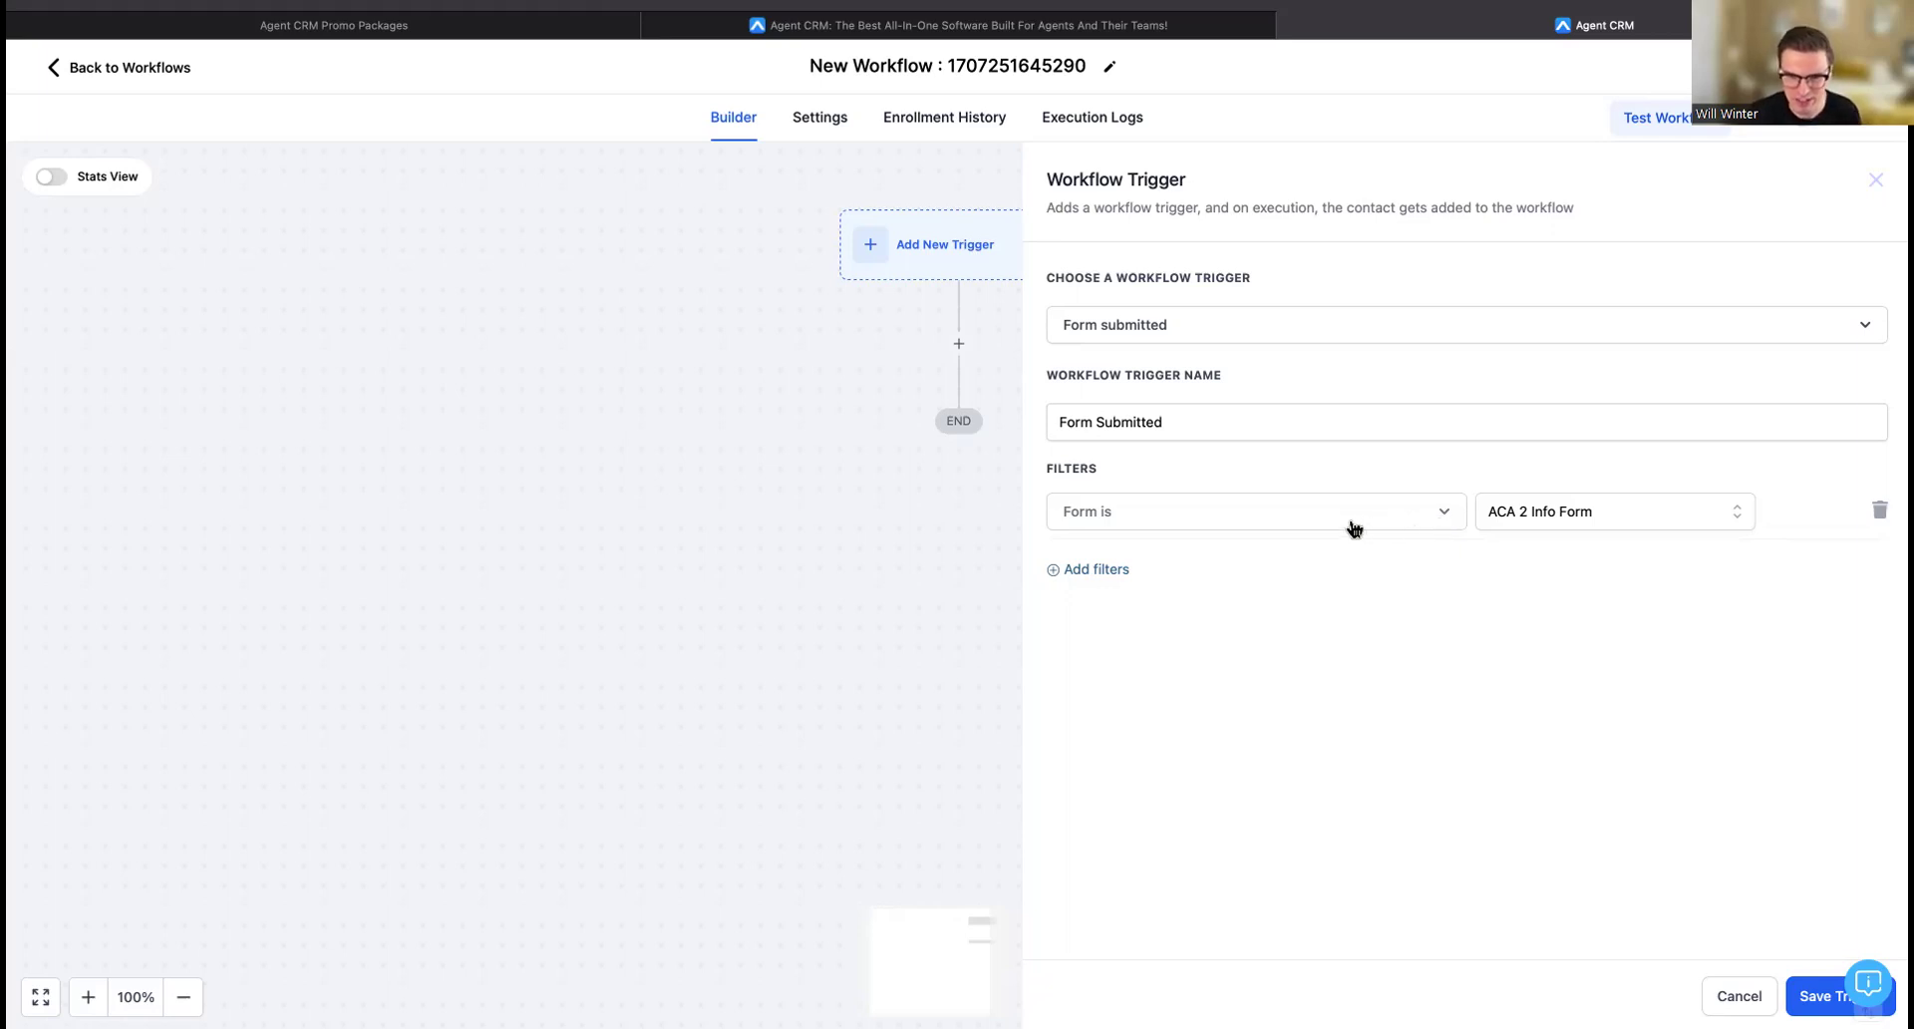
click(1812, 995)
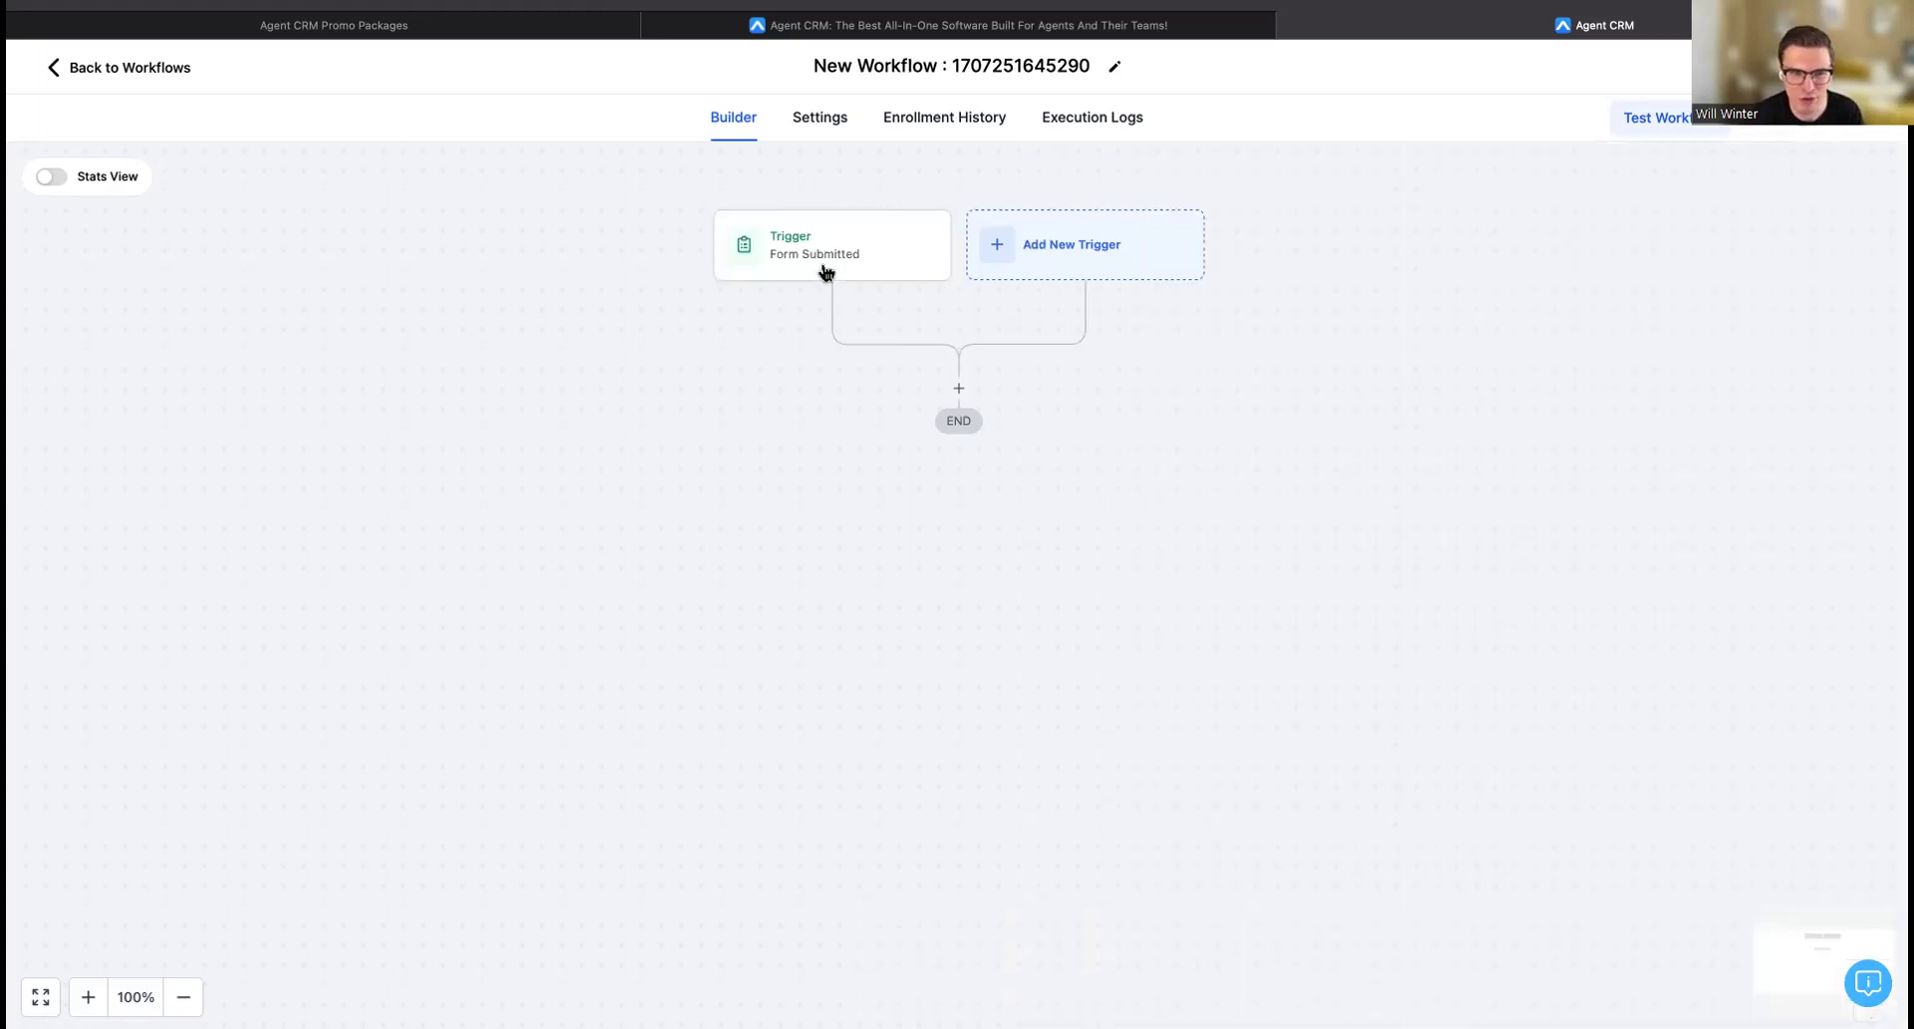
Rename the workflow trigger to "Form Submitted - ACA Form" and save it.
click(825, 271)
click(1249, 410)
click(1239, 432)
text(=)
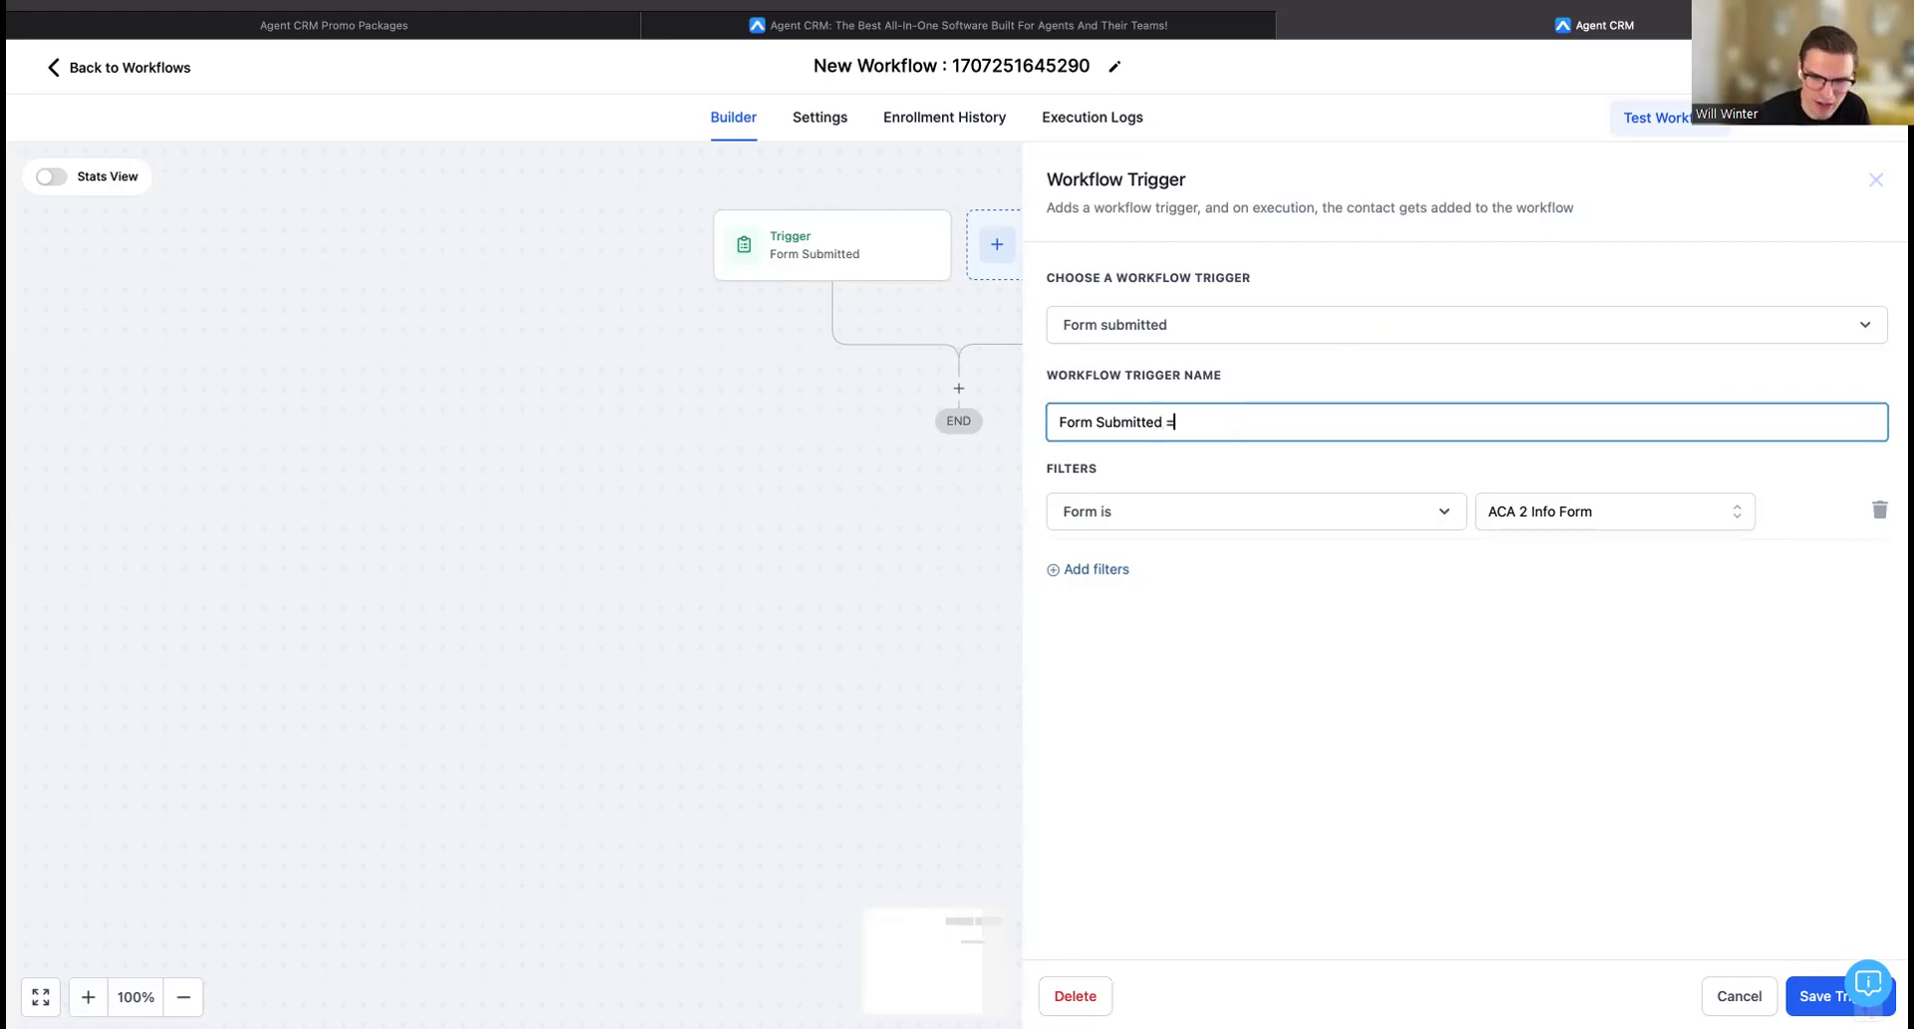
key(BackSpace)
text(- ACAFOR)
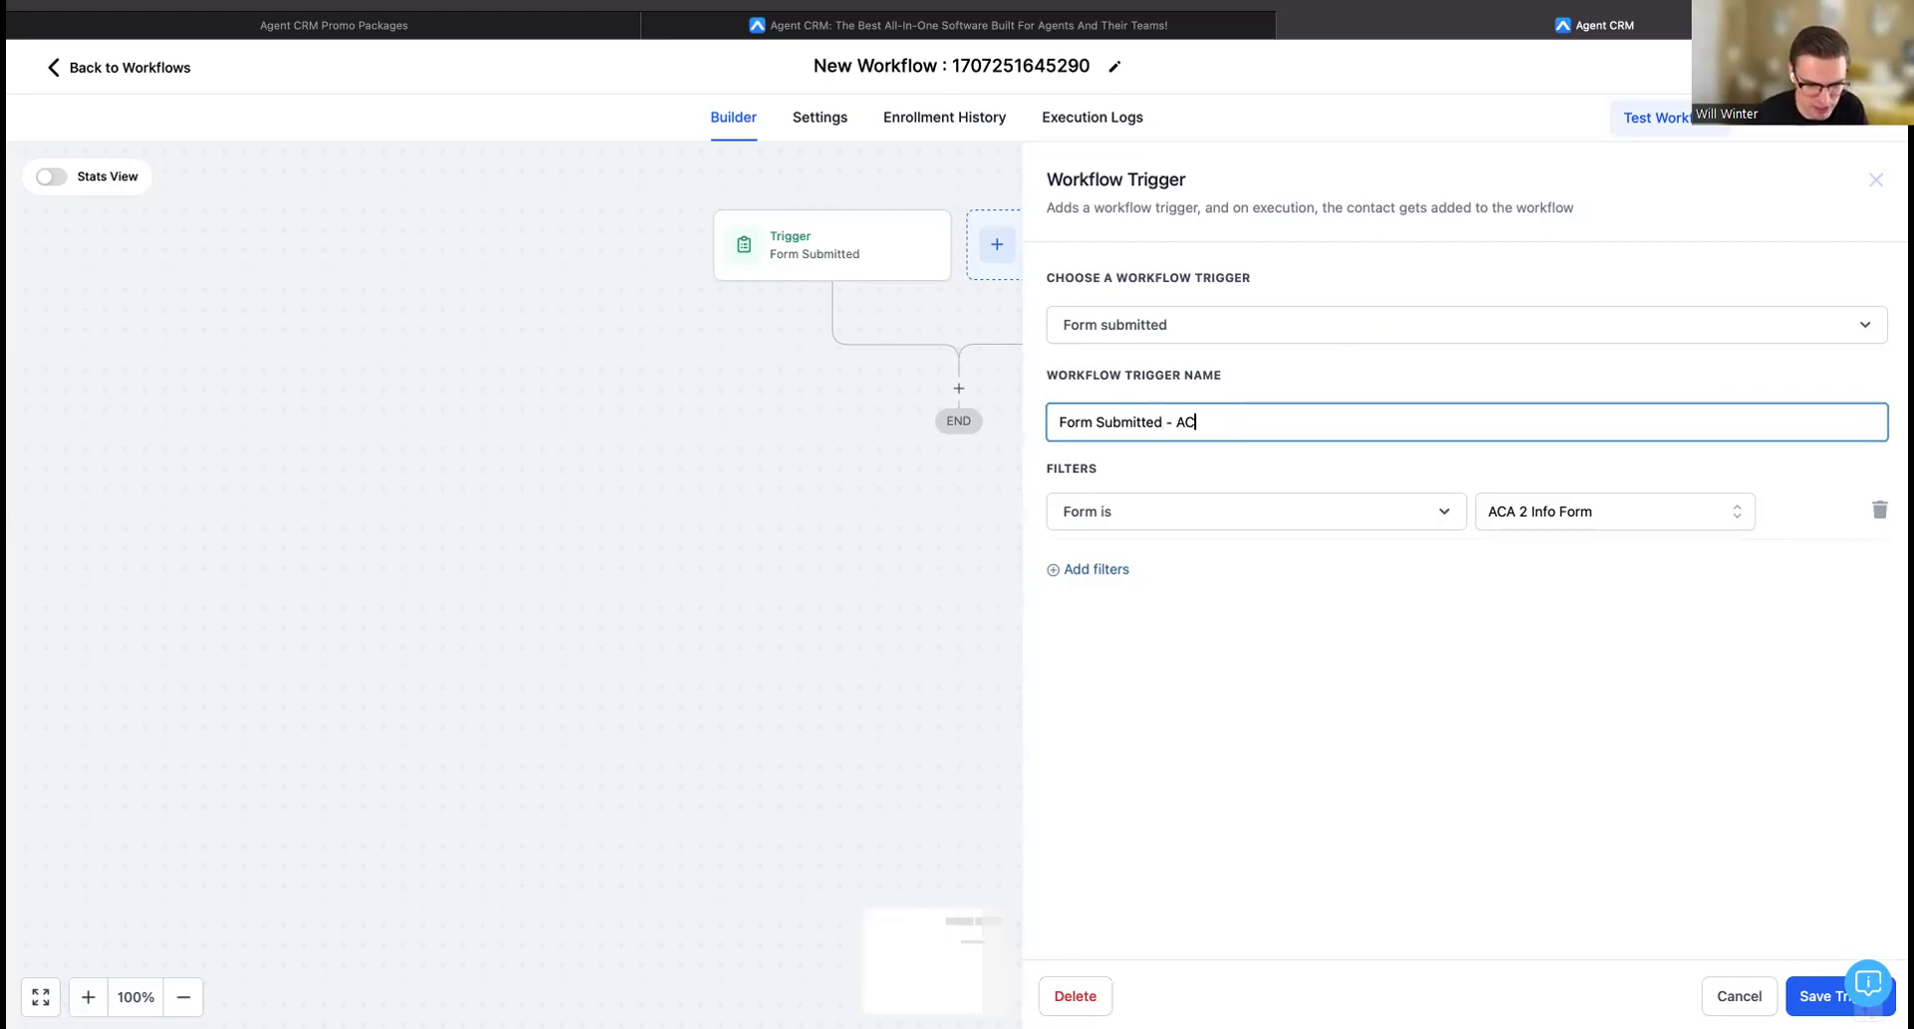
key(BackSpace)
key(BackSpace)
key(BackSpace)
text(Form)
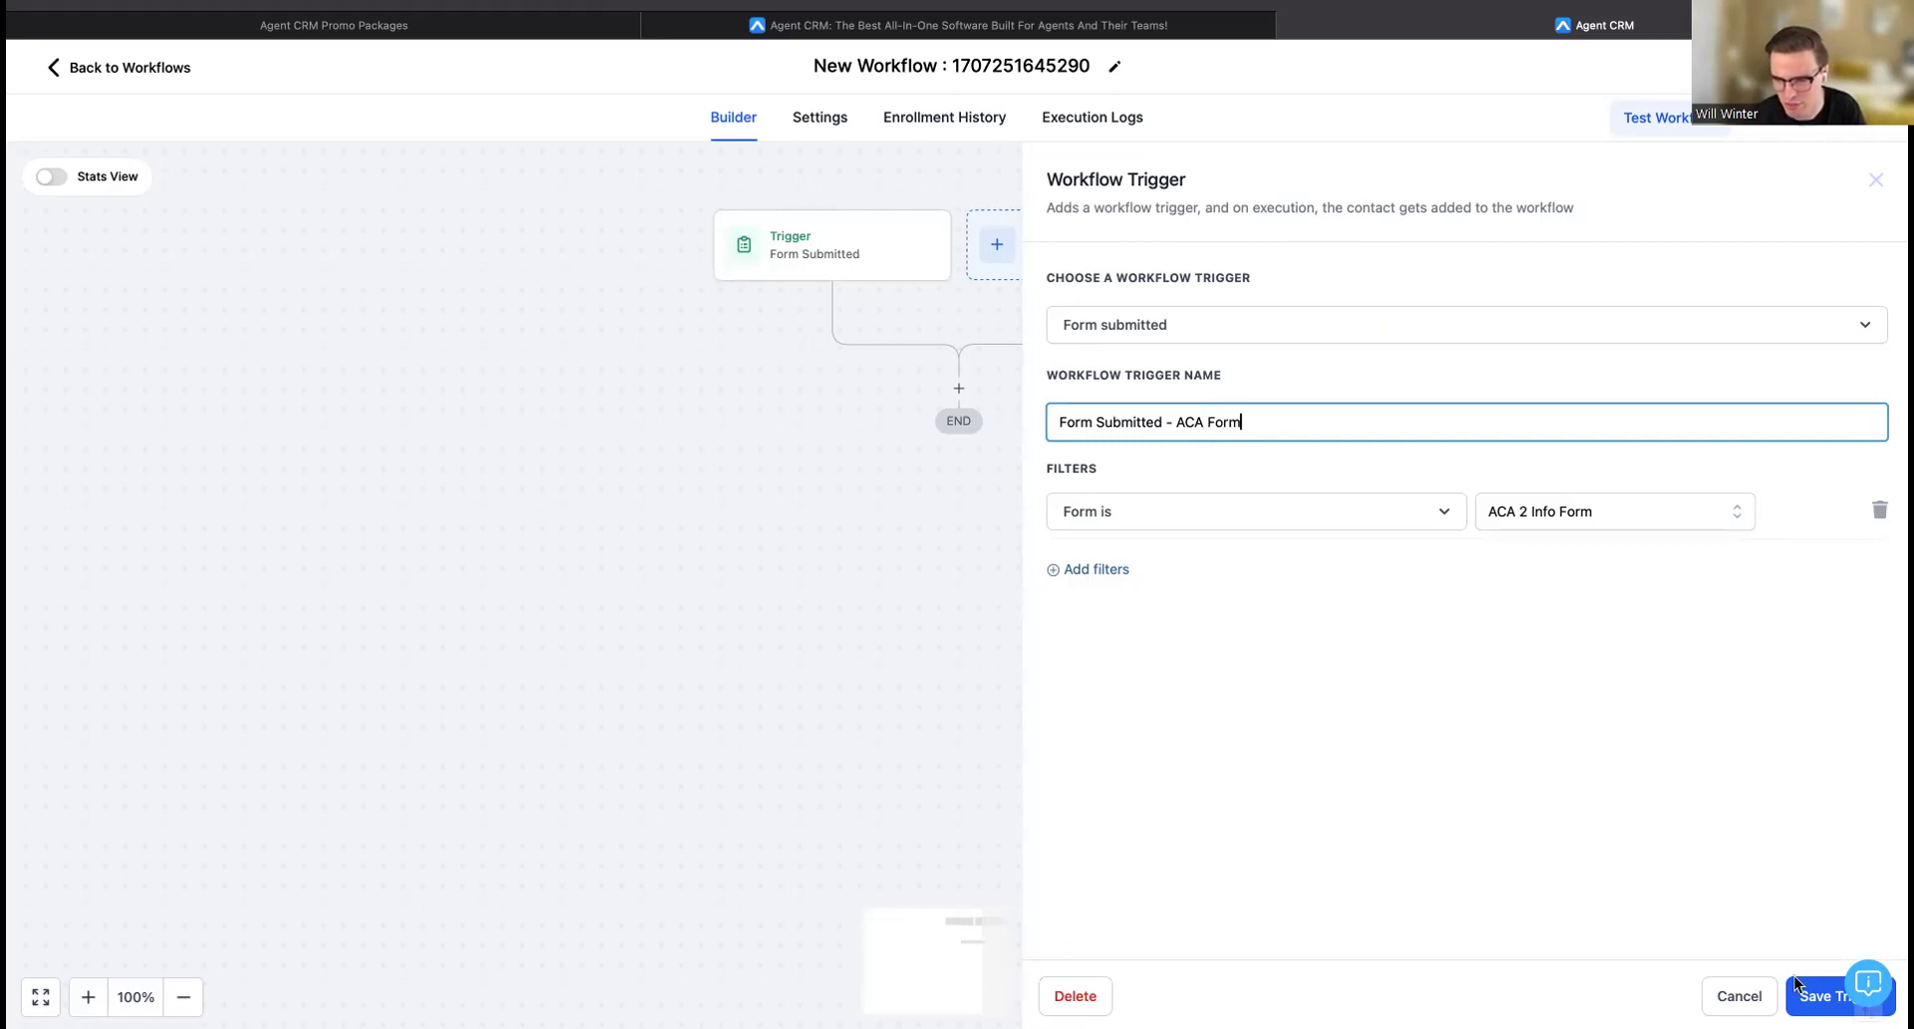
click(1820, 993)
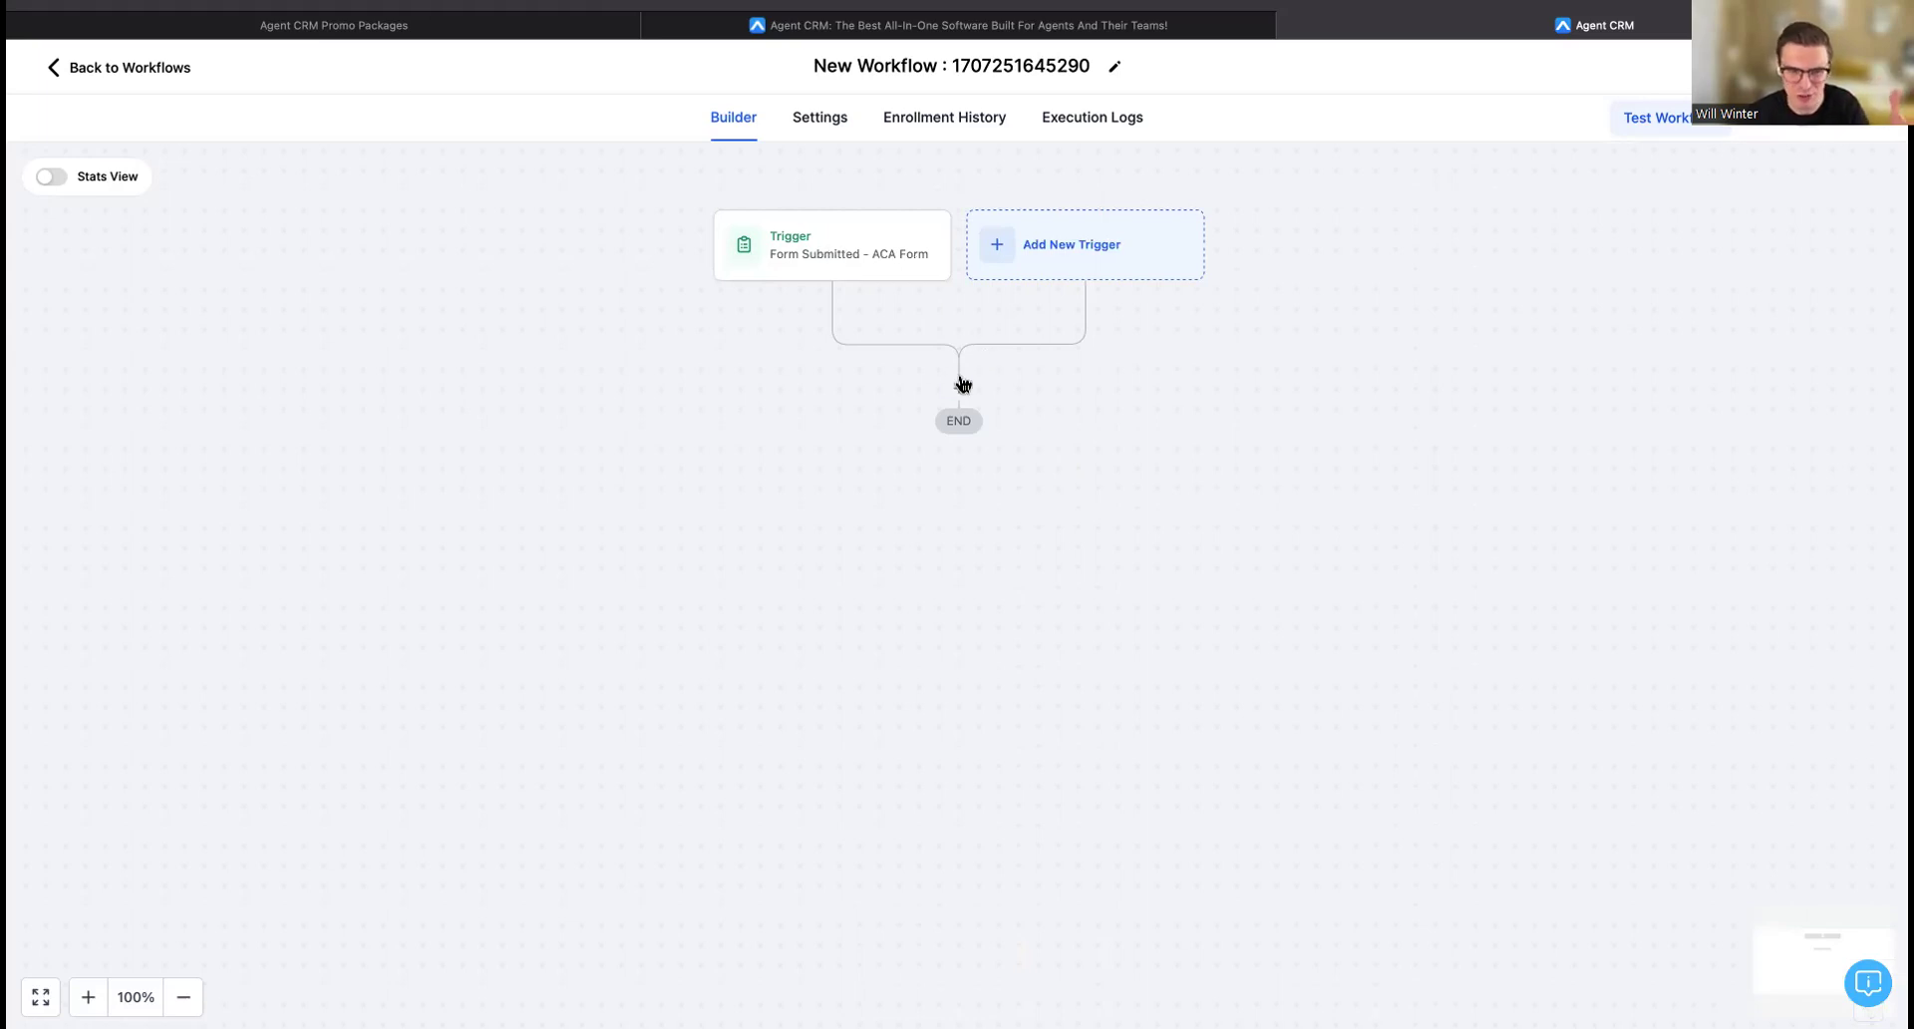
Search the actions for "inter", choose Send Internal Notification below the trigger, and set its notification type to SMS.
click(959, 386)
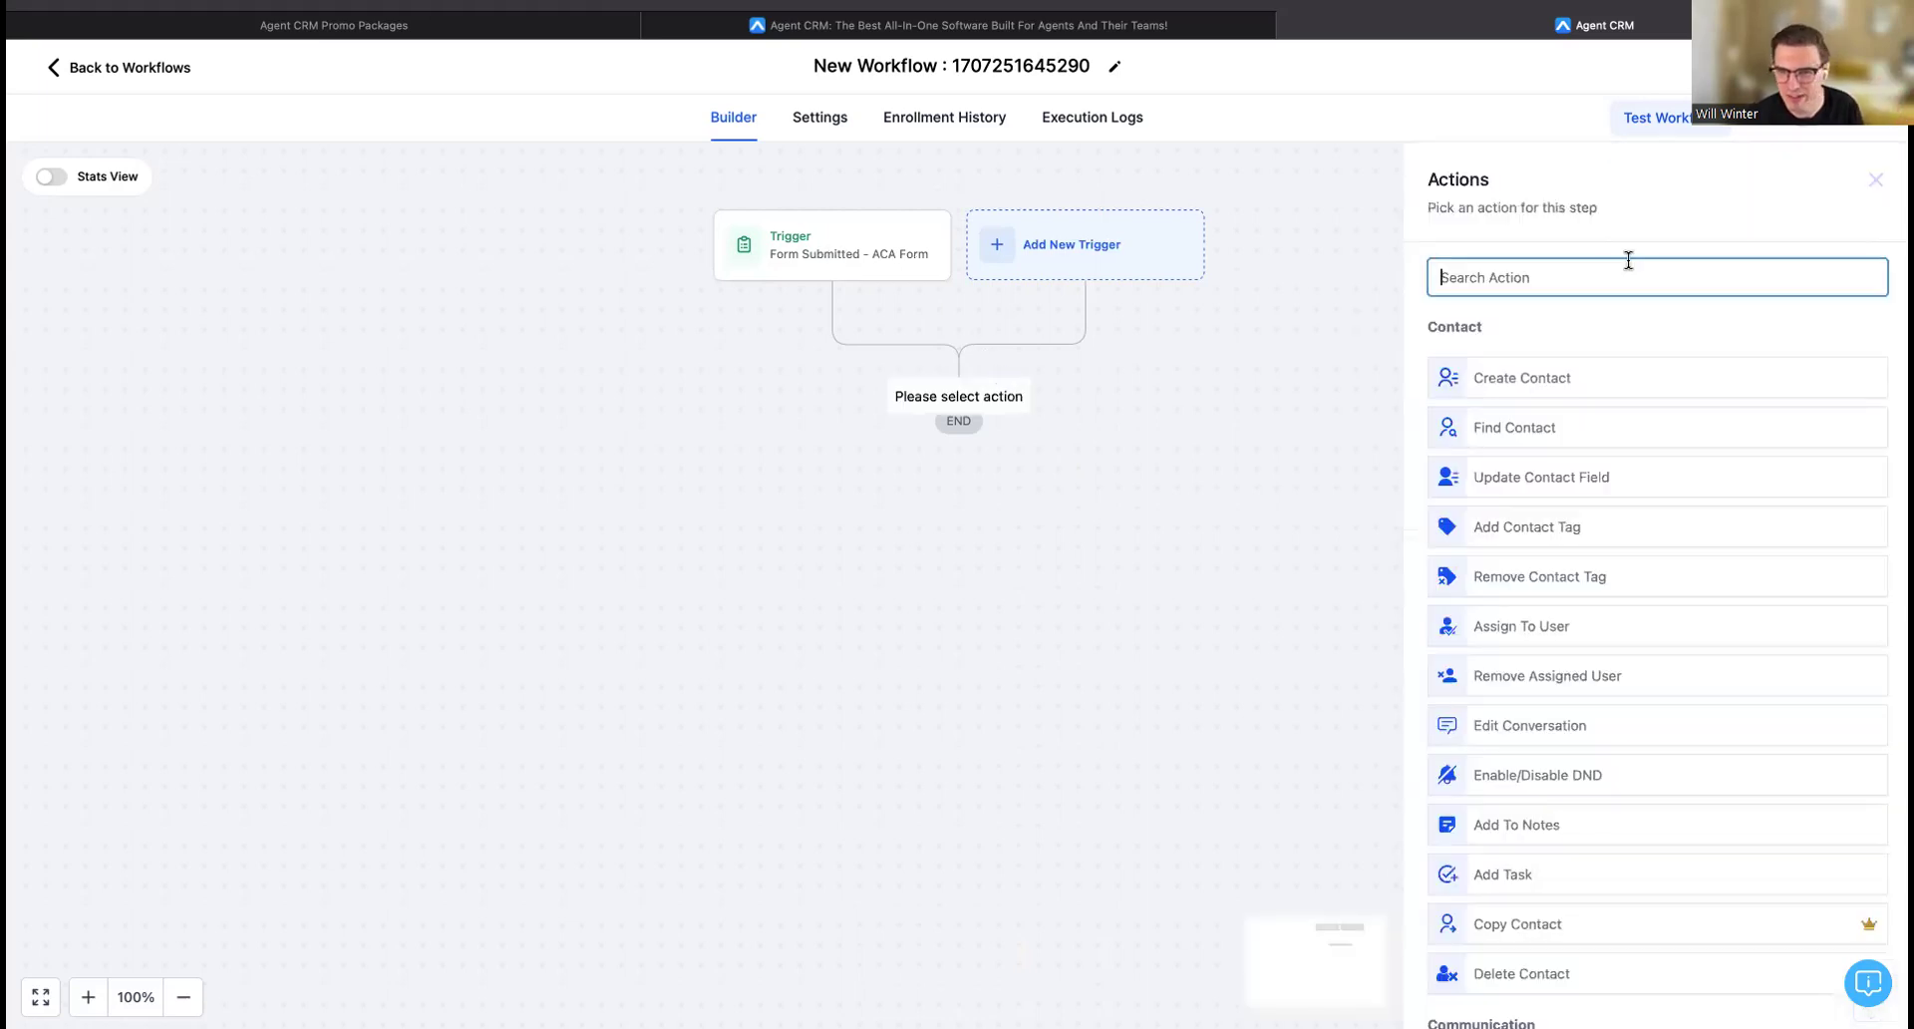
text(inter)
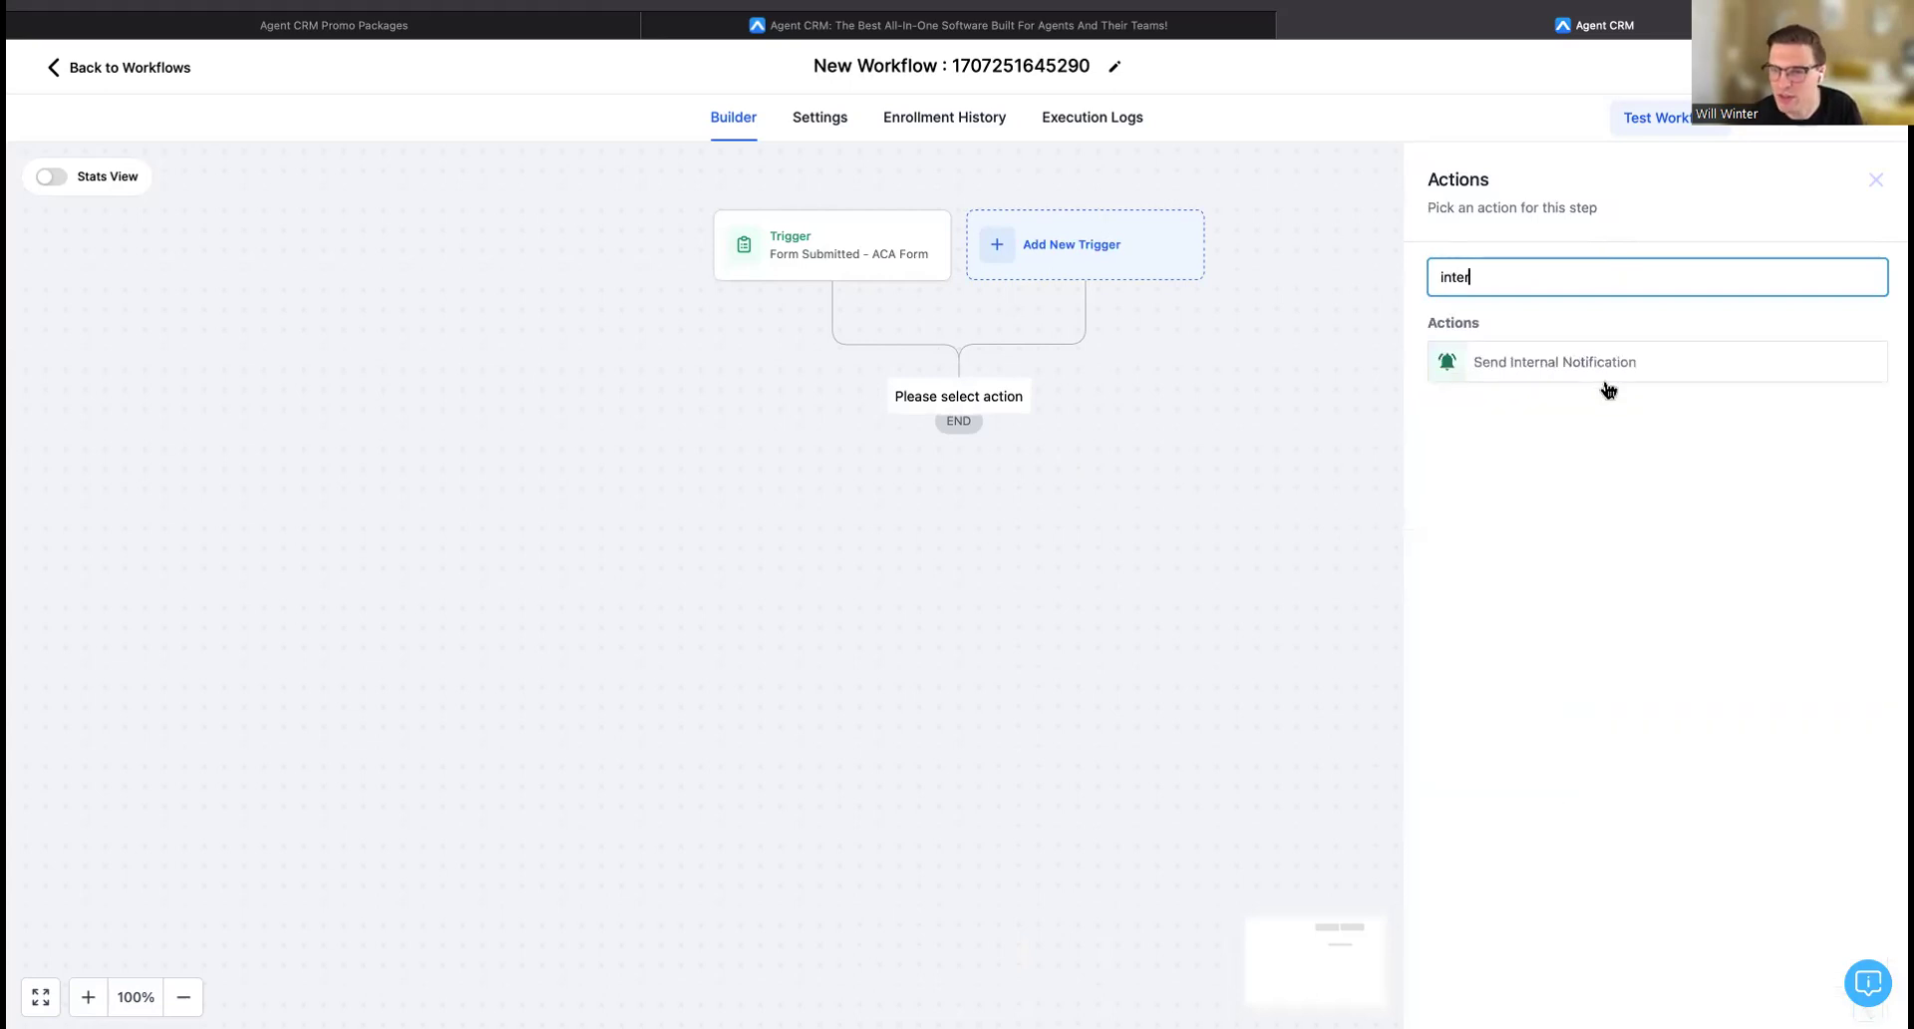
click(1607, 377)
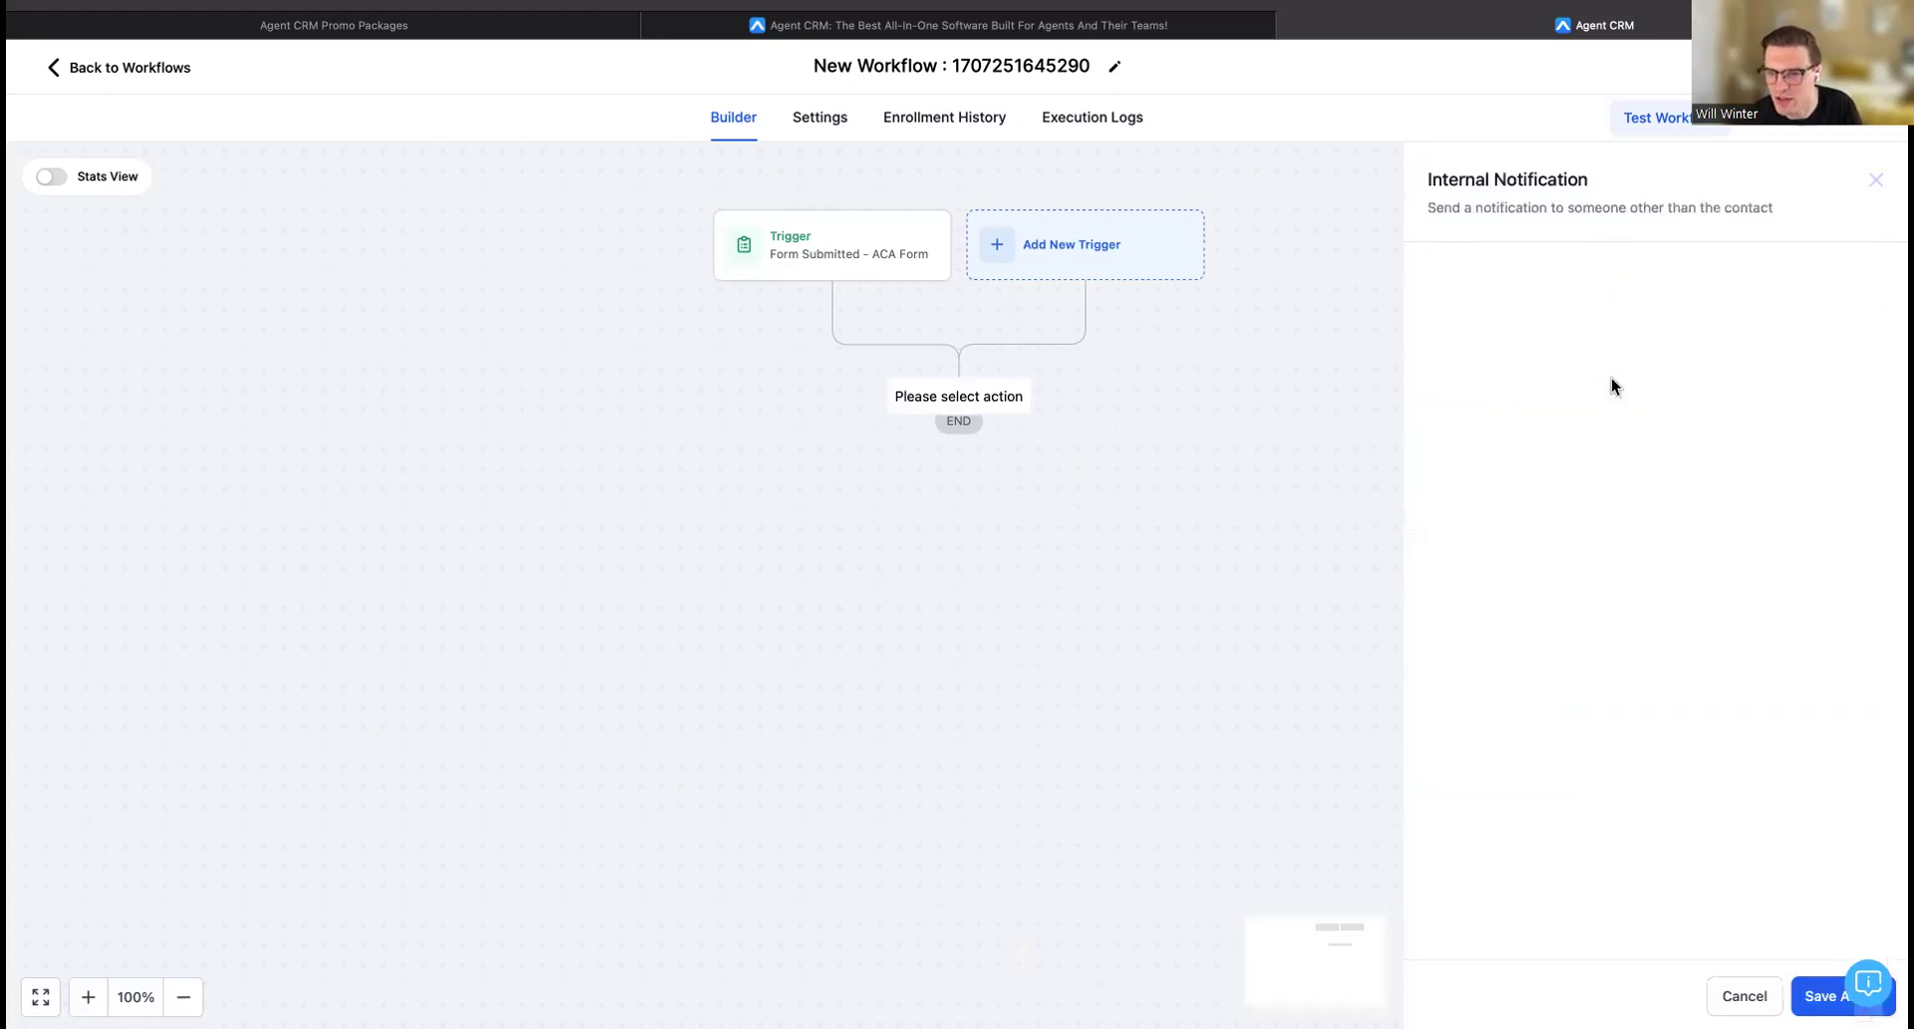
click(1579, 399)
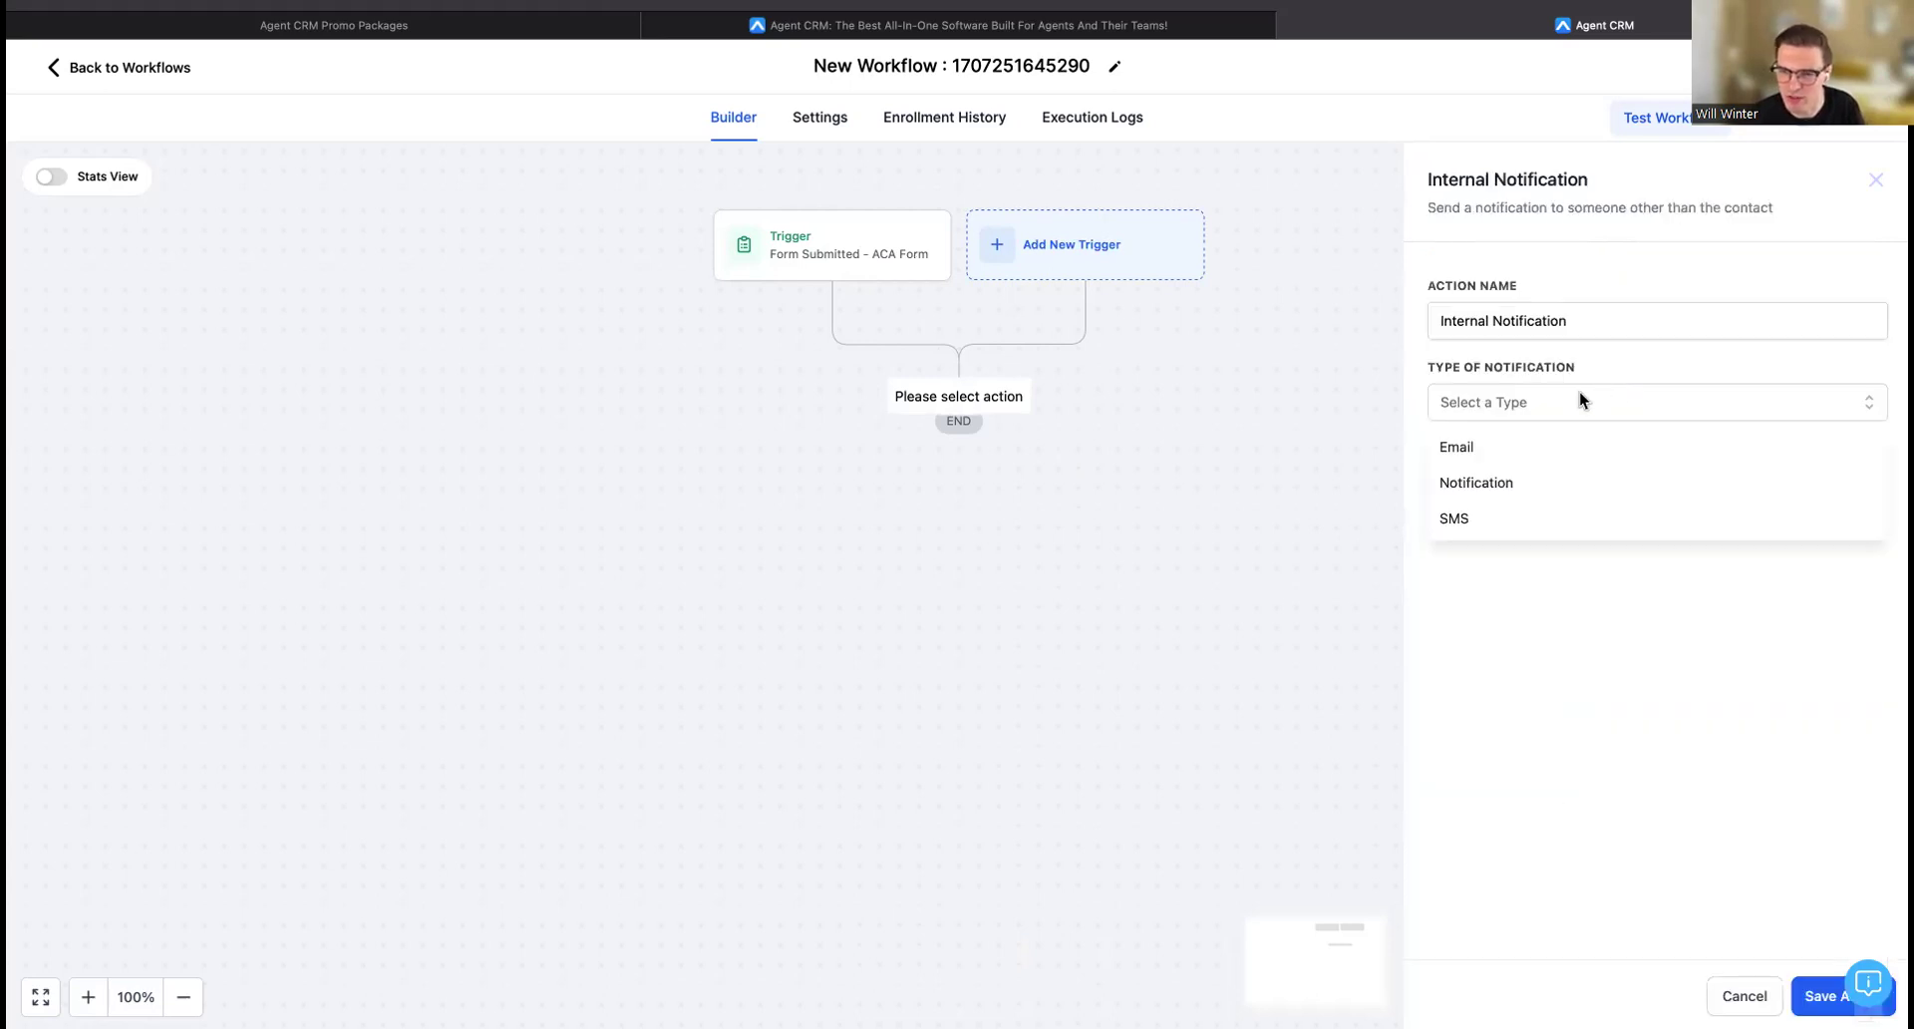
click(1492, 522)
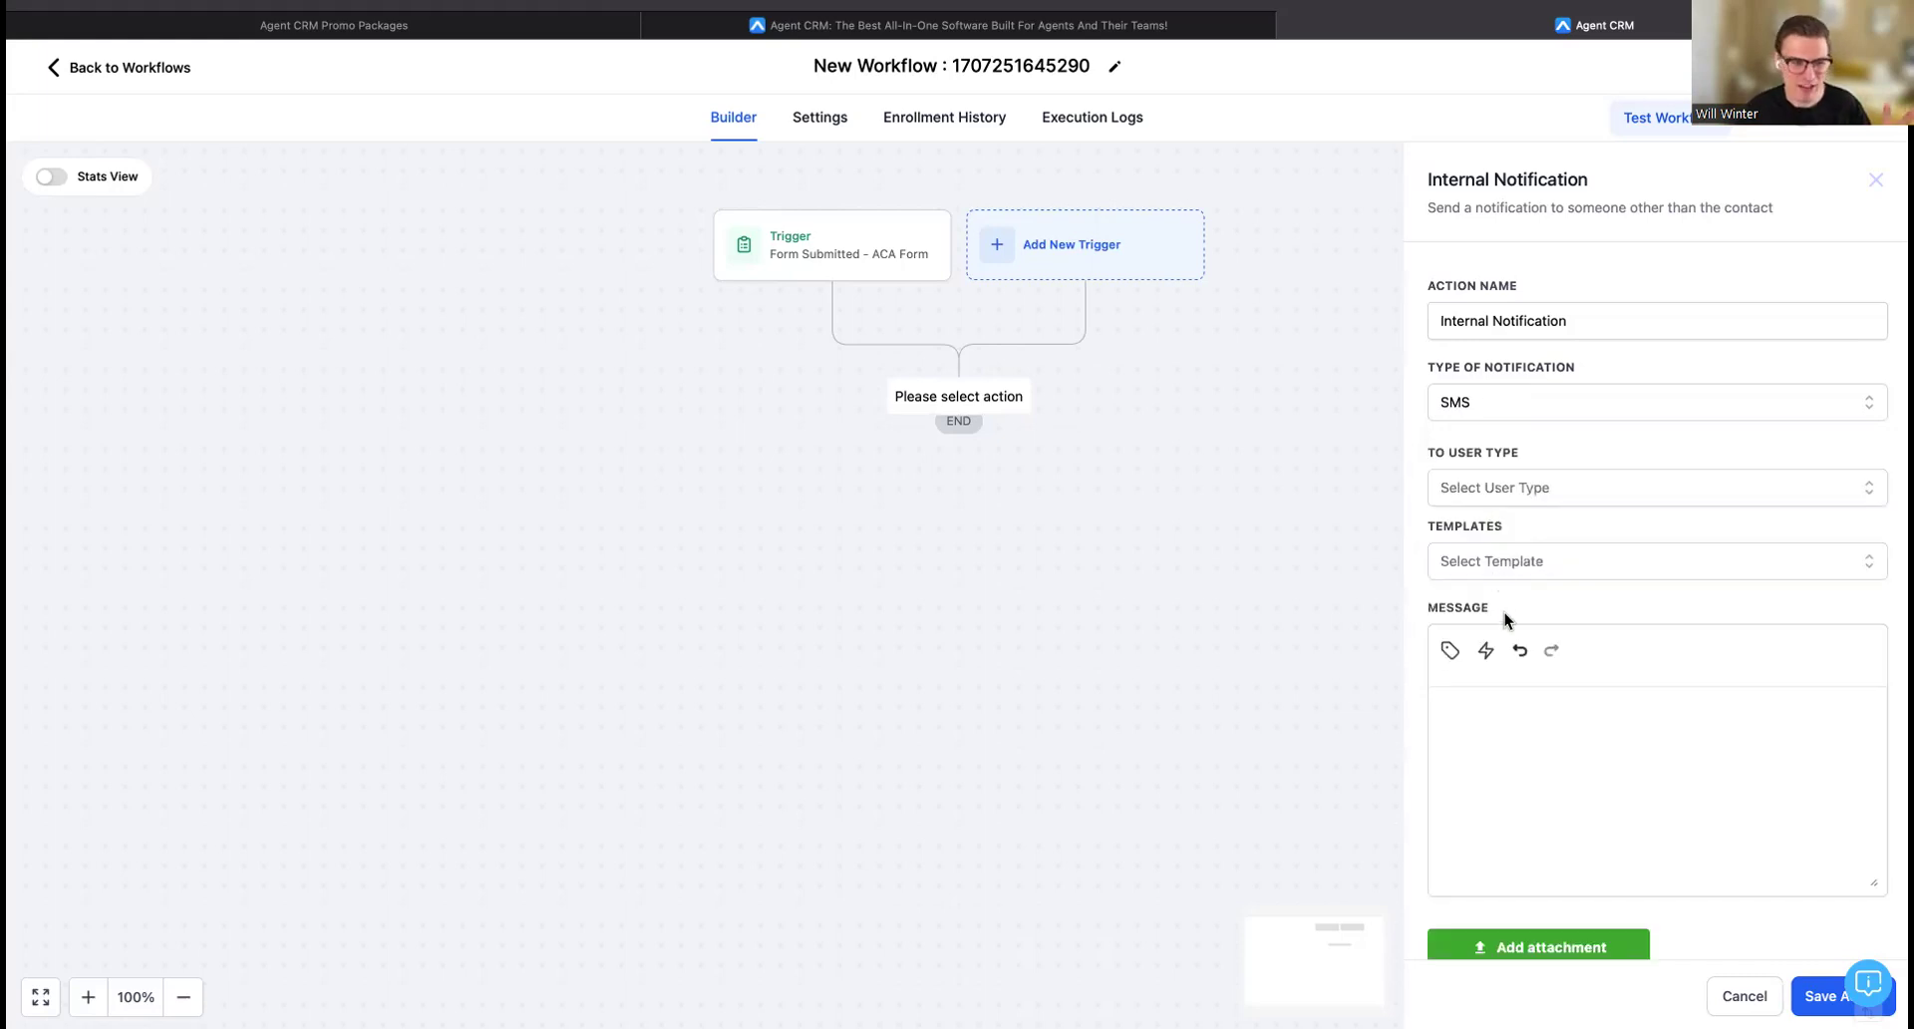
Set the notification's user type to Custom Number and enter the recipient's phone number.
click(1563, 487)
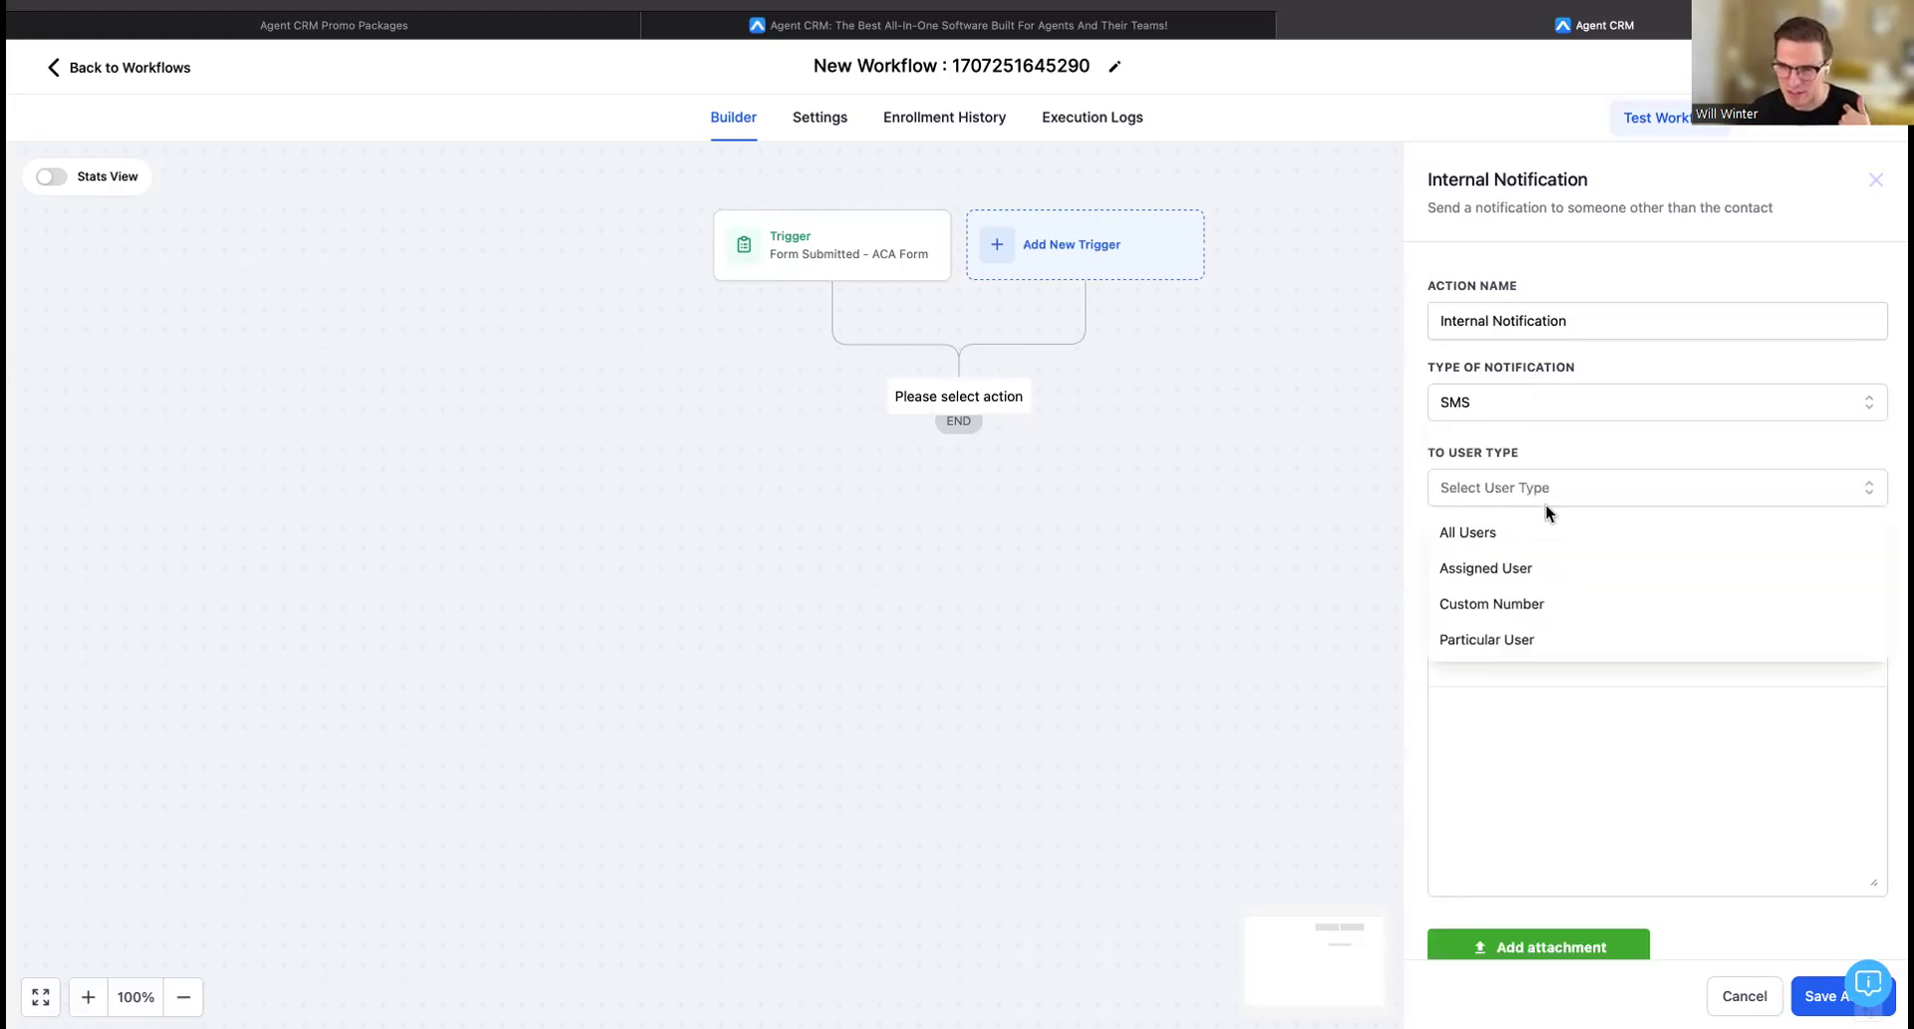
click(1530, 618)
click(1522, 574)
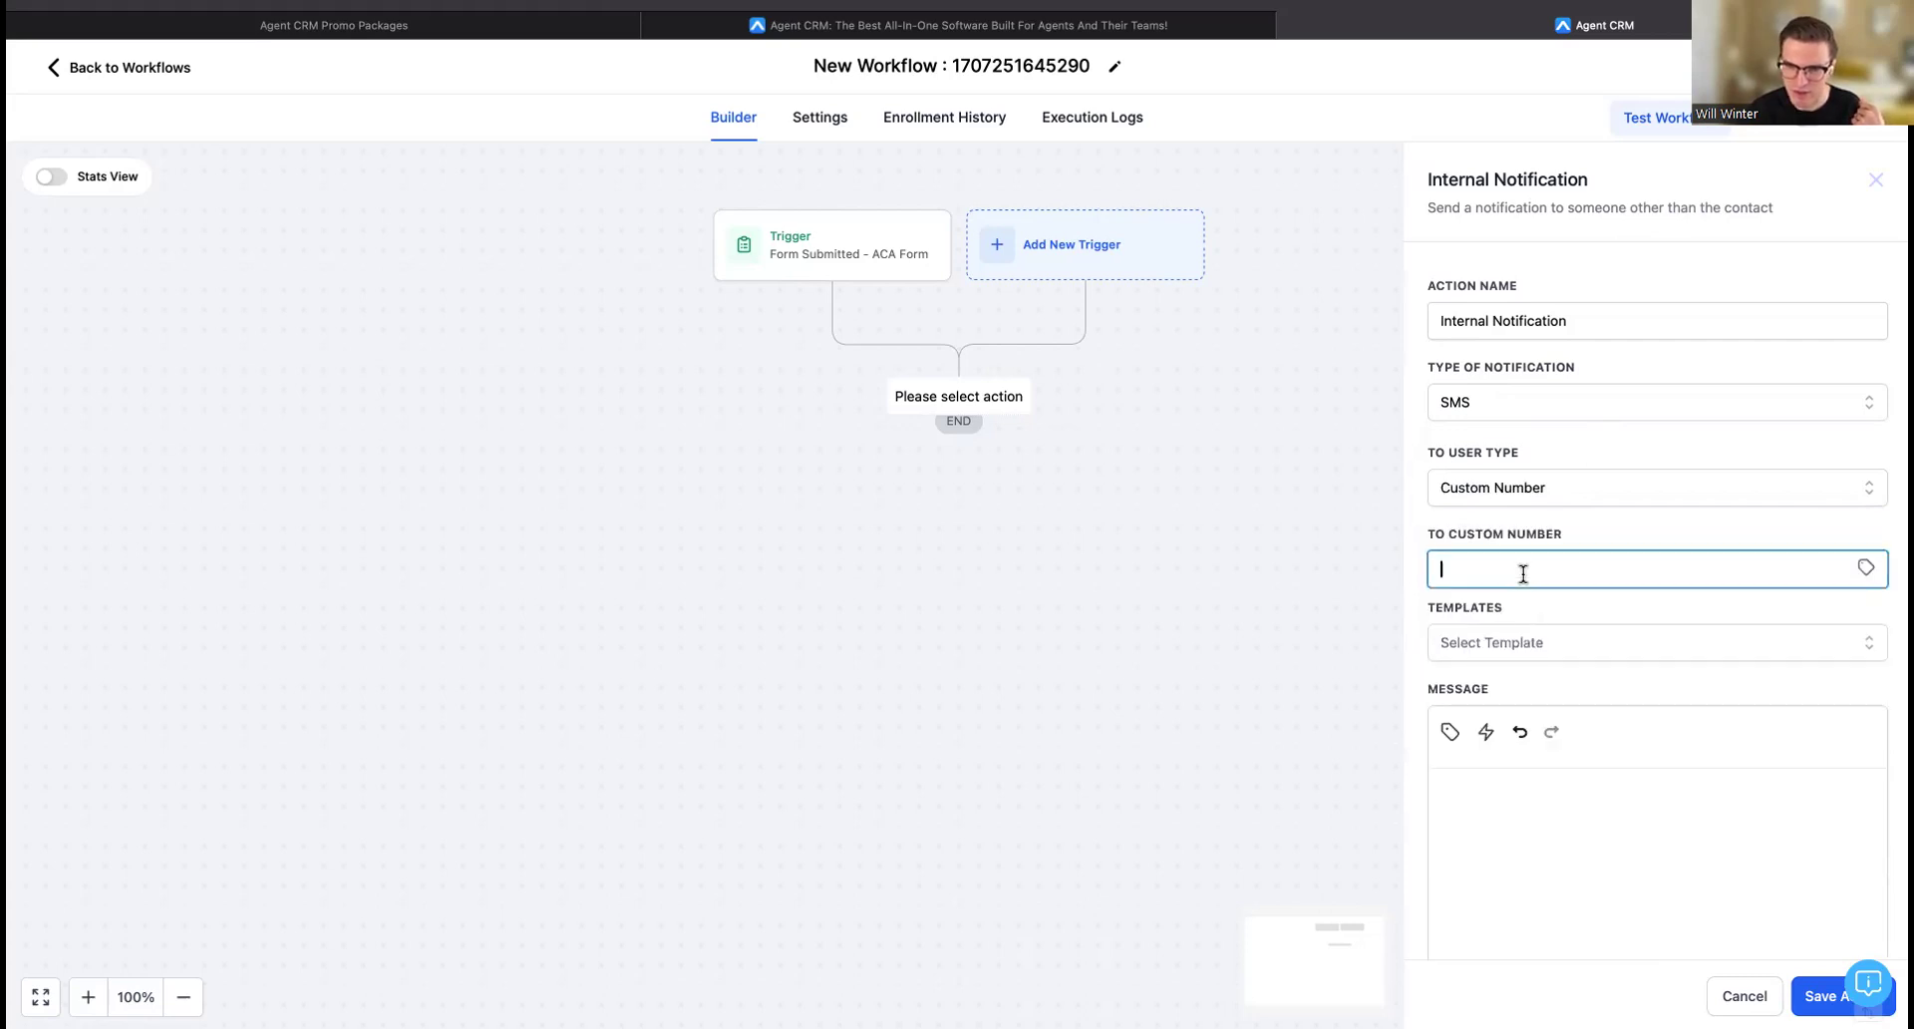
text(555-123-4567)
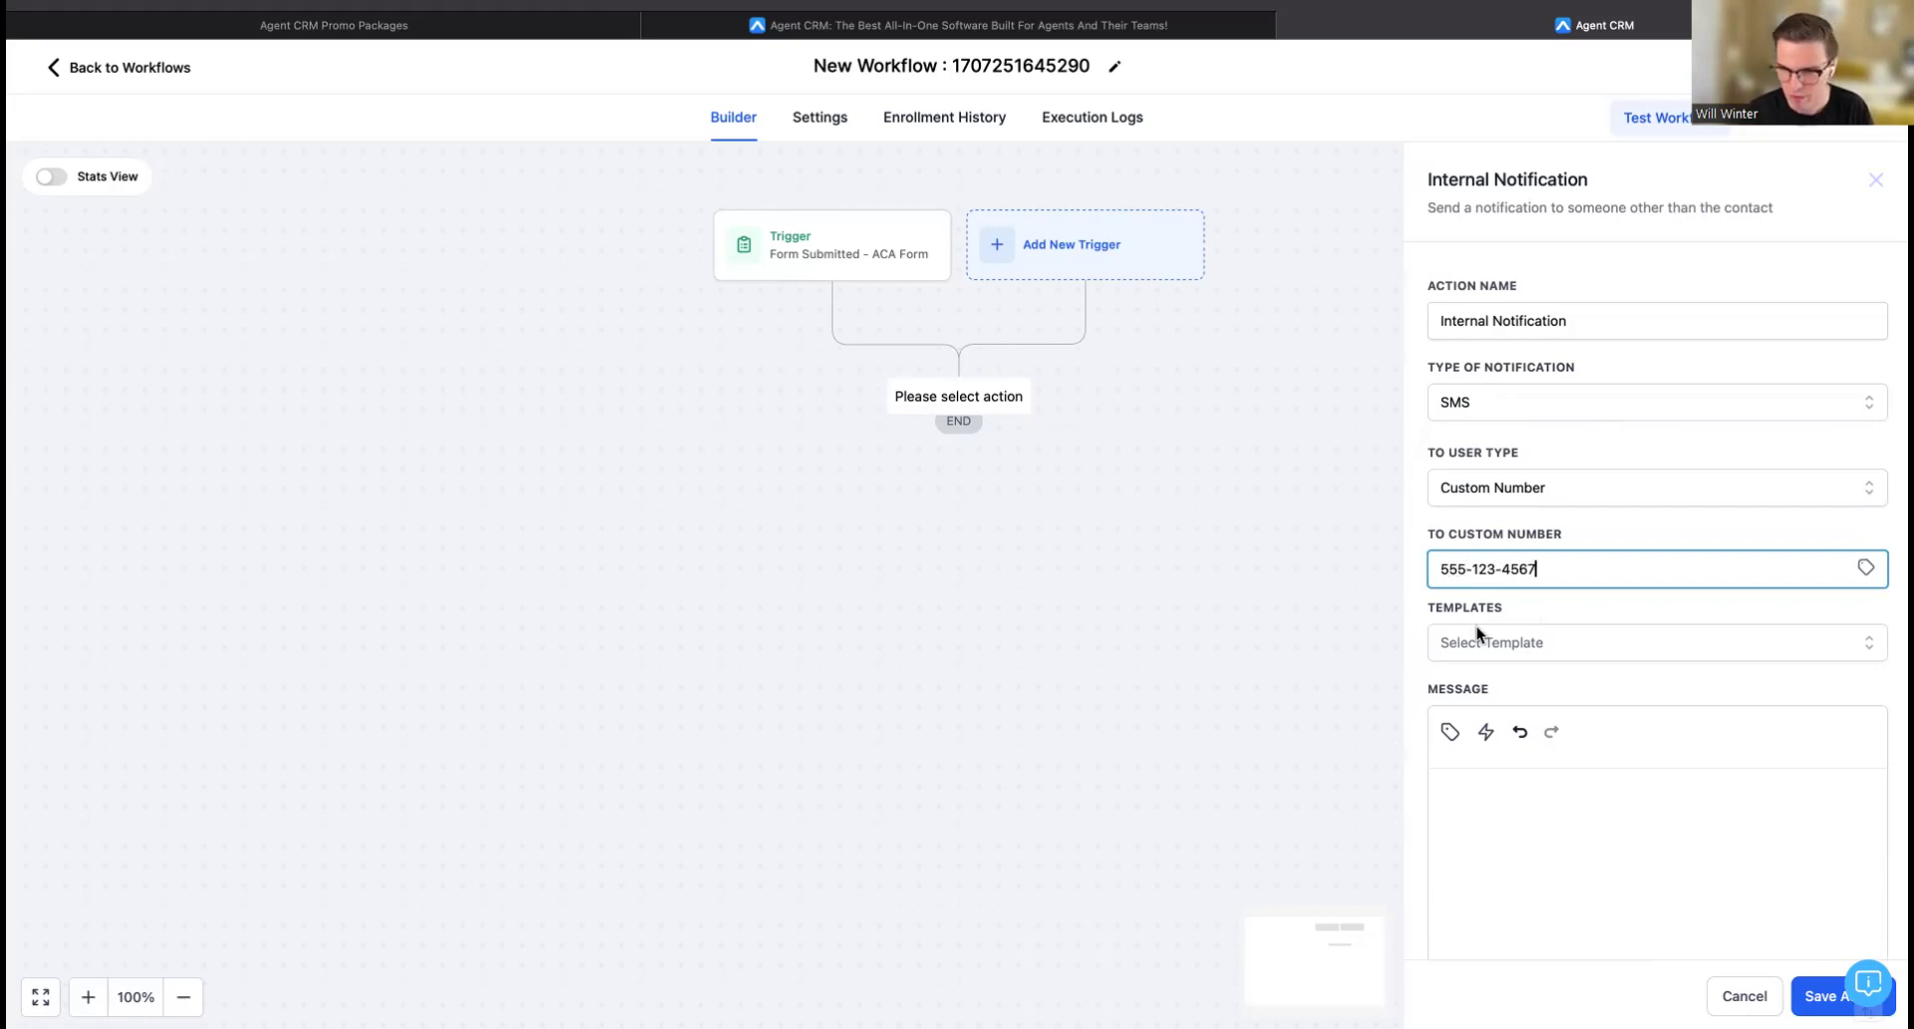
Begin the SMS message with the user's First Name custom value followed by "yo!" and a blank line.
click(1473, 858)
scroll(1474, 864, down, 2)
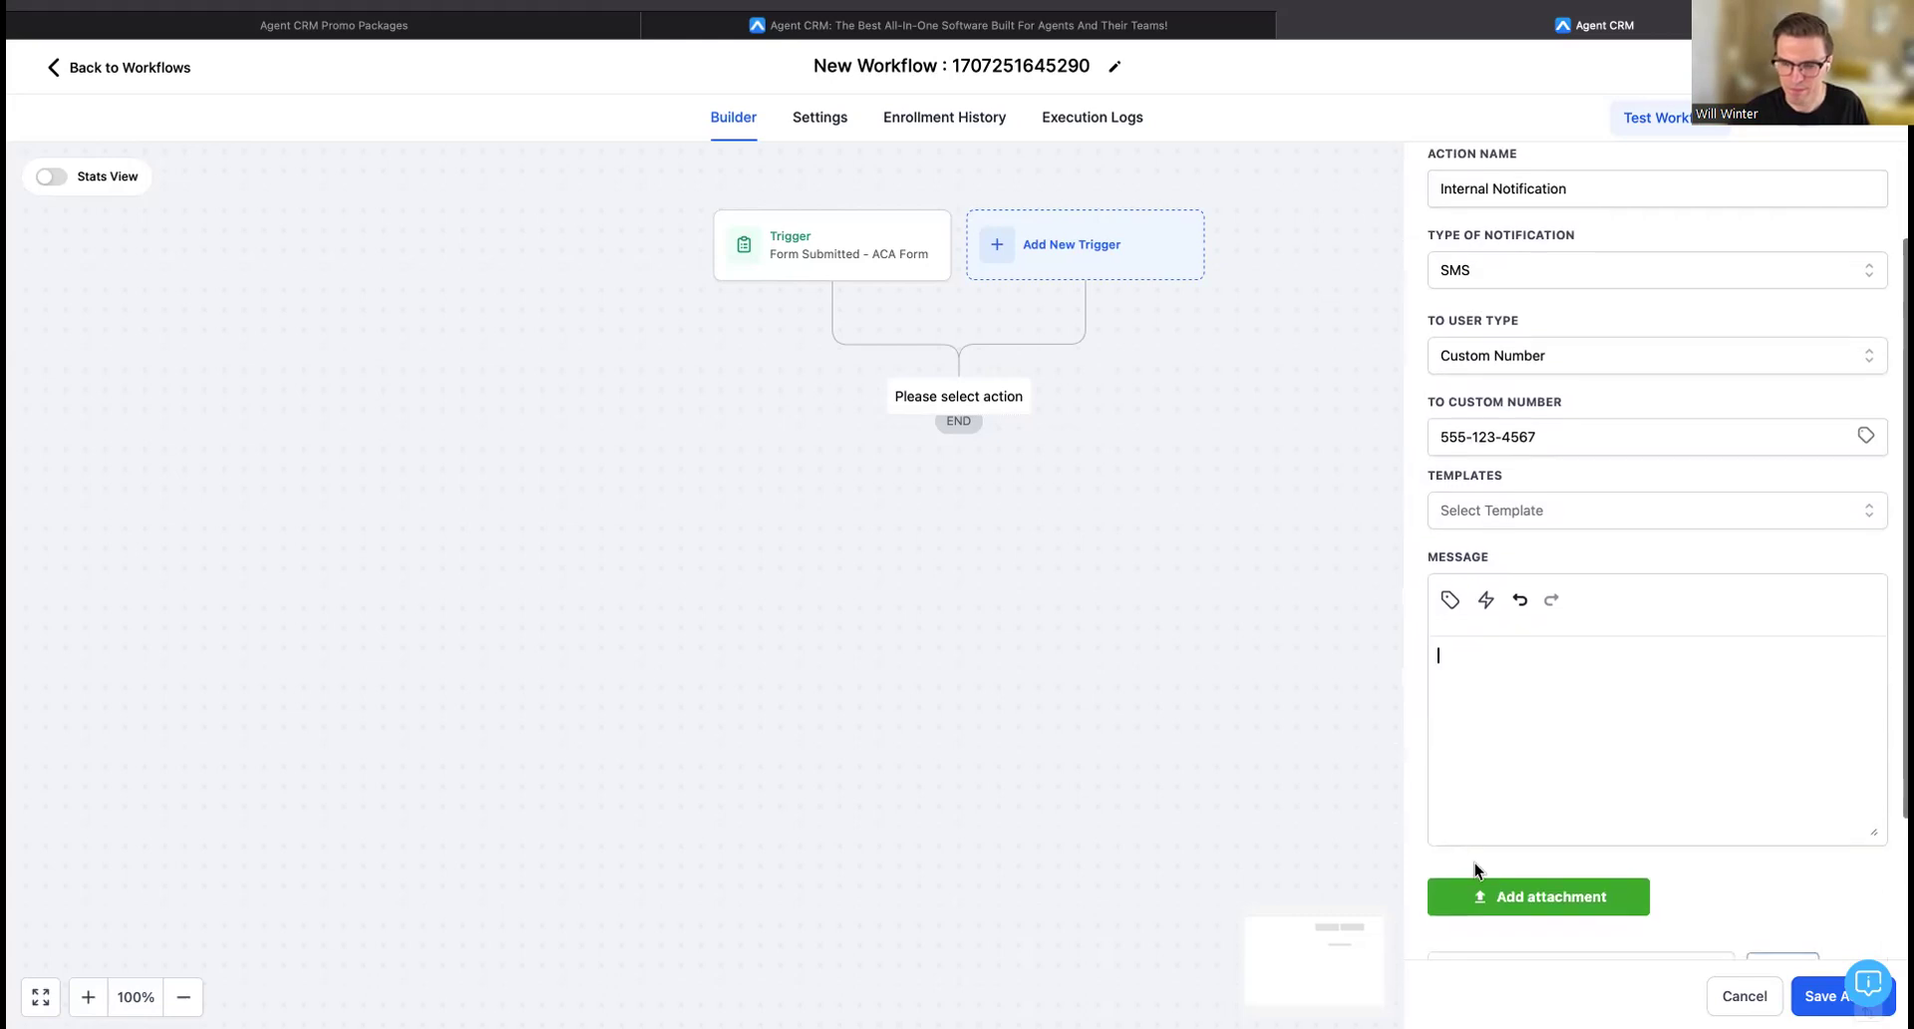
click(1446, 603)
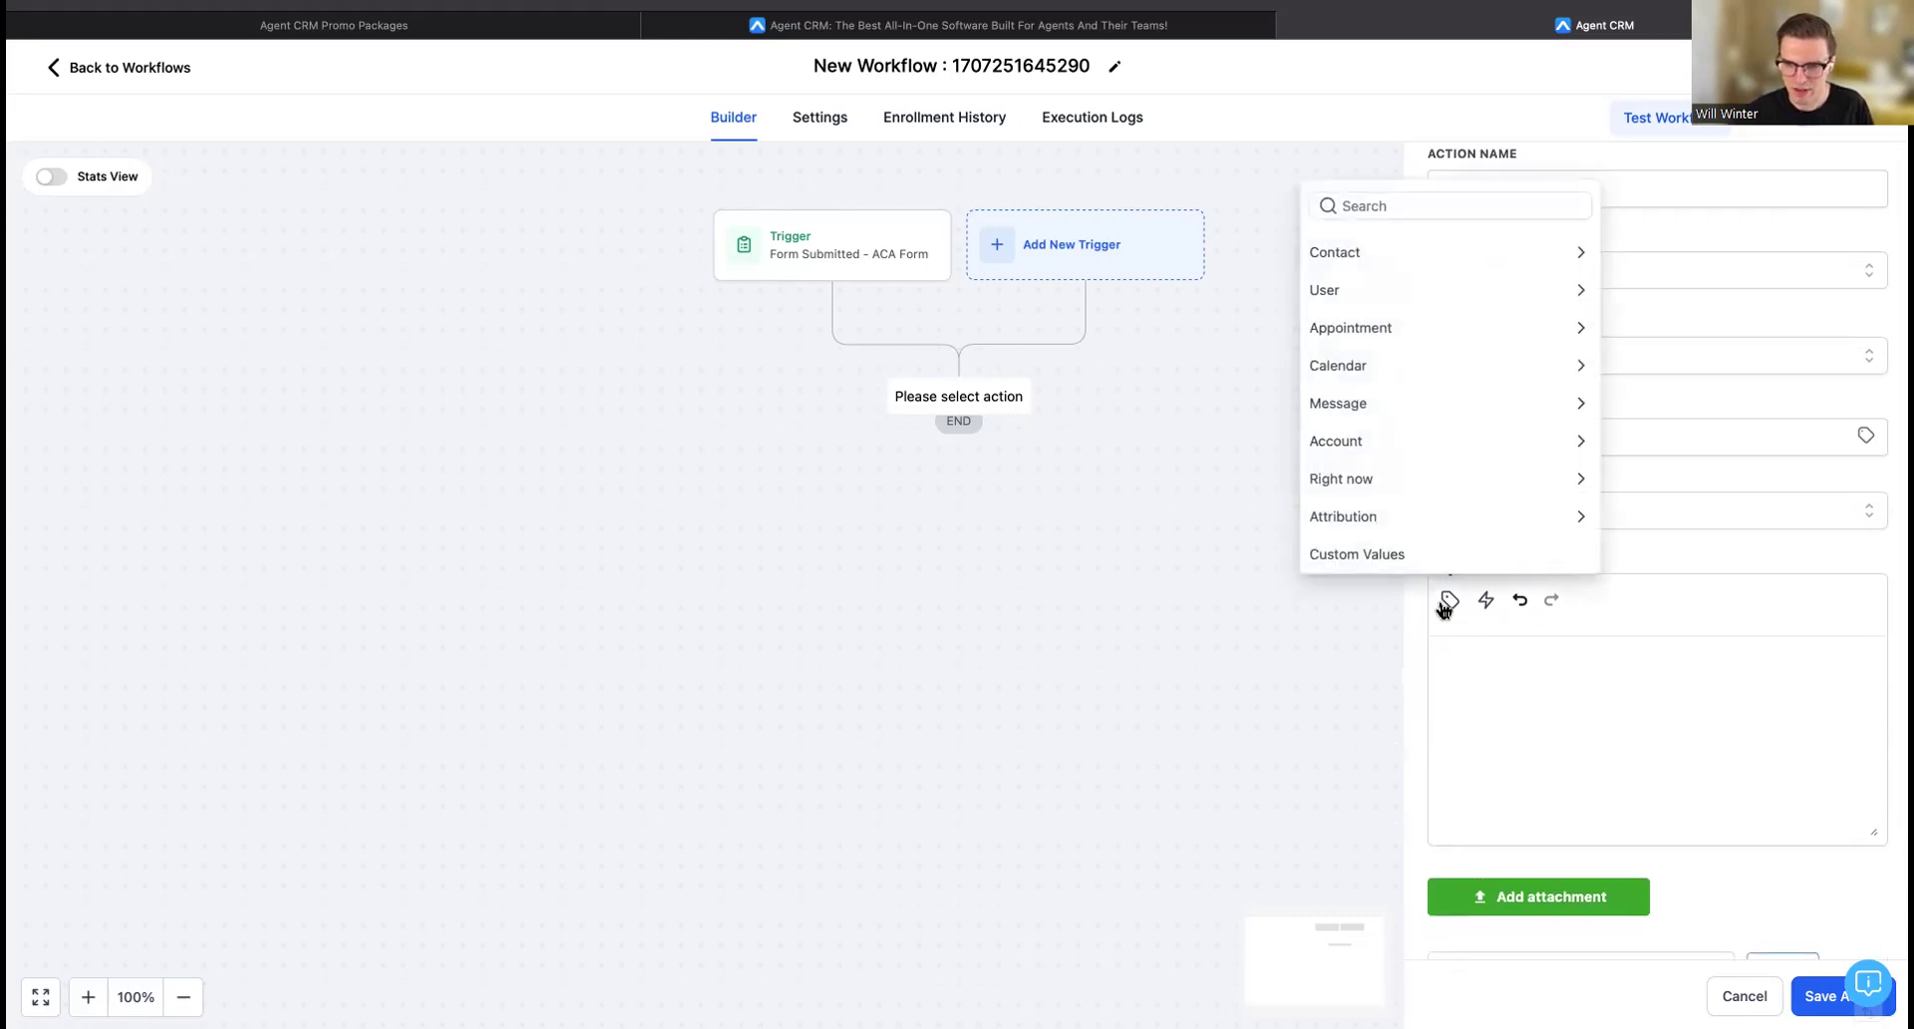
click(1372, 293)
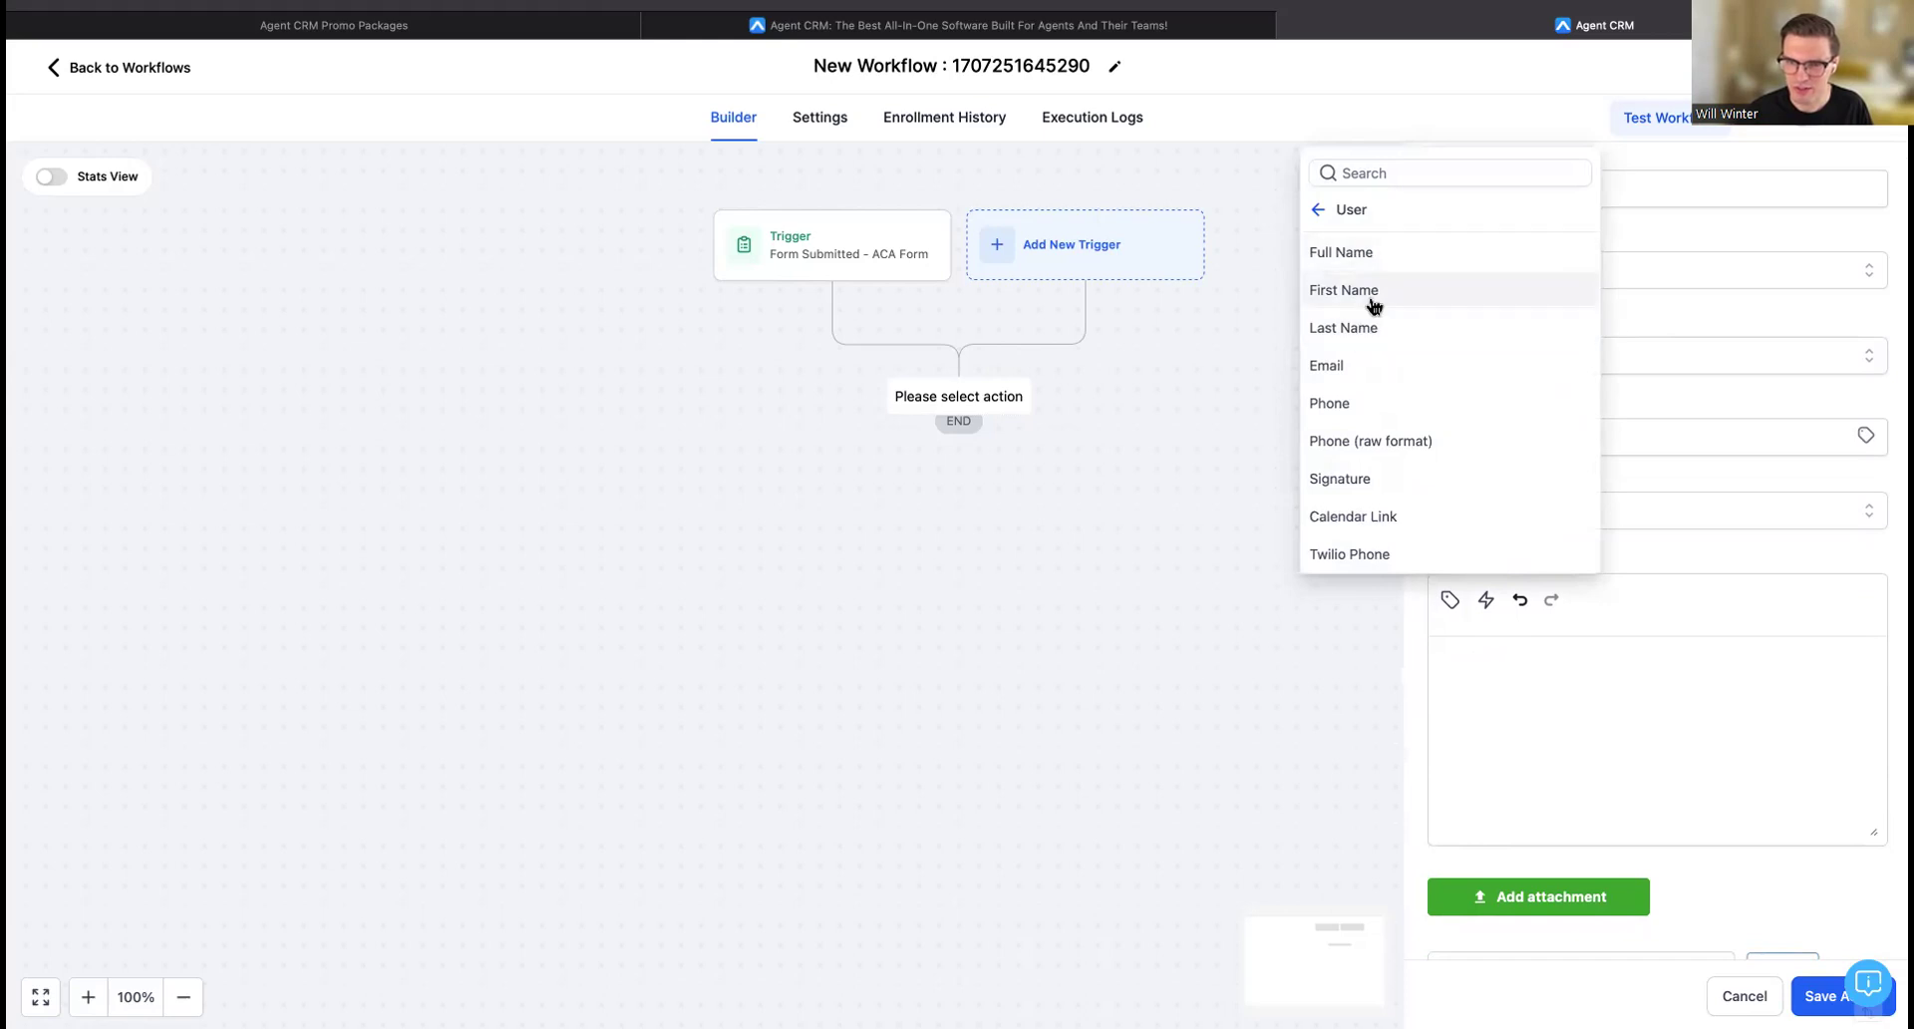
click(1375, 299)
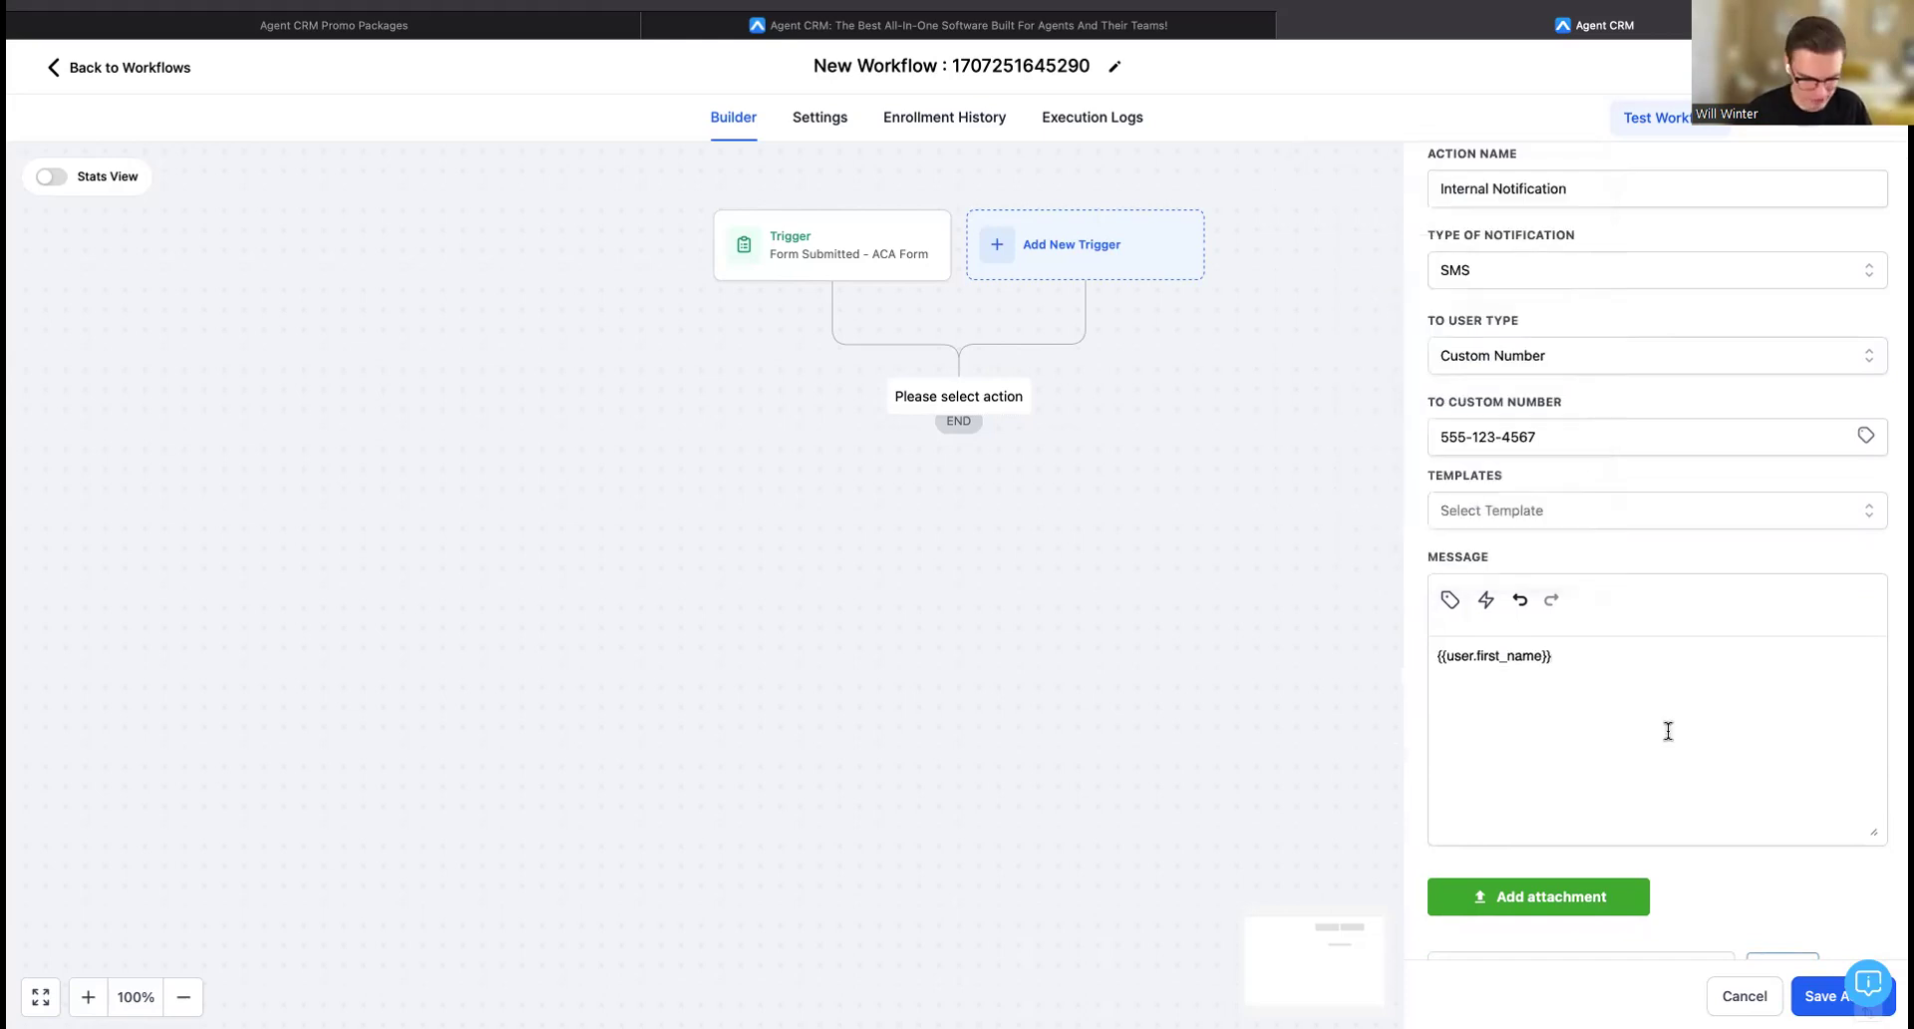
text(yo!)
key(Return)
key(Return)
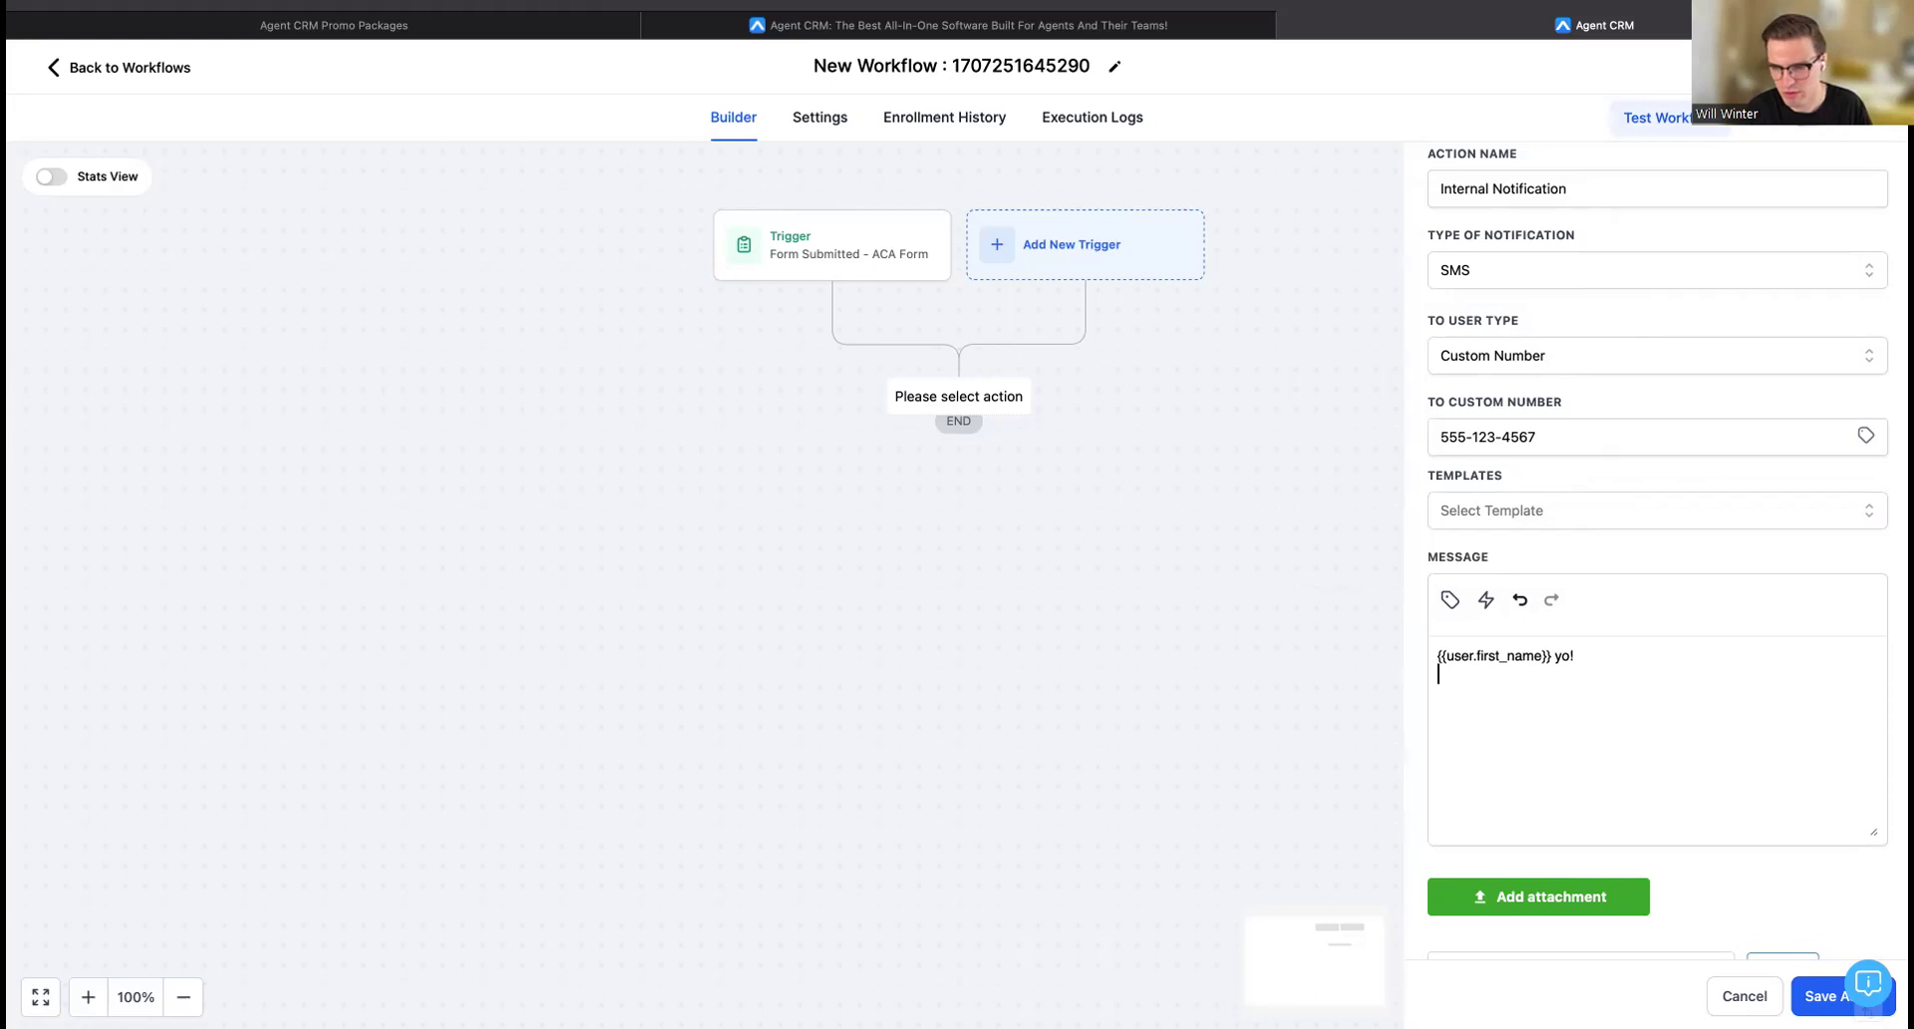
Write "Lead just filled in yer from brah." and, on a new line, "Make that call, or miss the sale!" in the message.
text(Lead )
text(just filled )
text(in your)
key(BackSpace)
key(BackSpace)
key(BackSpace)
key(BackSpace)
text(er from brah.)
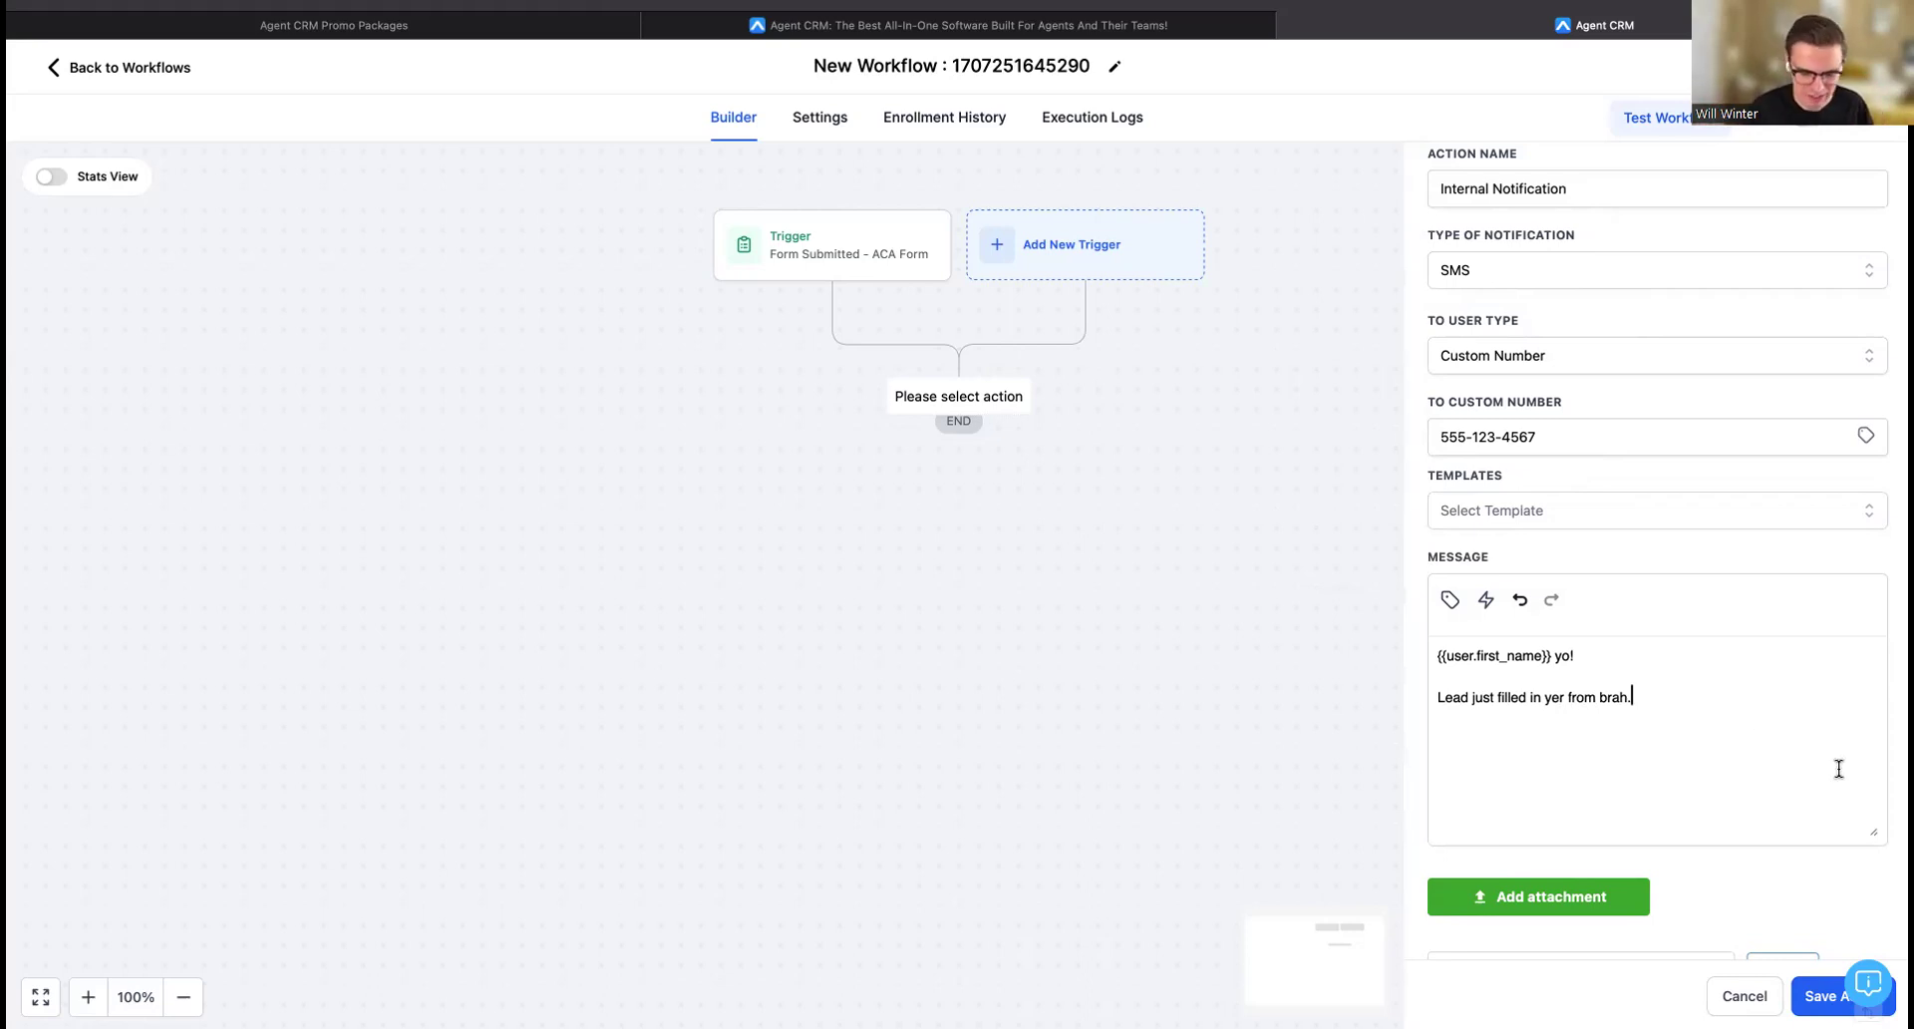
key(Return)
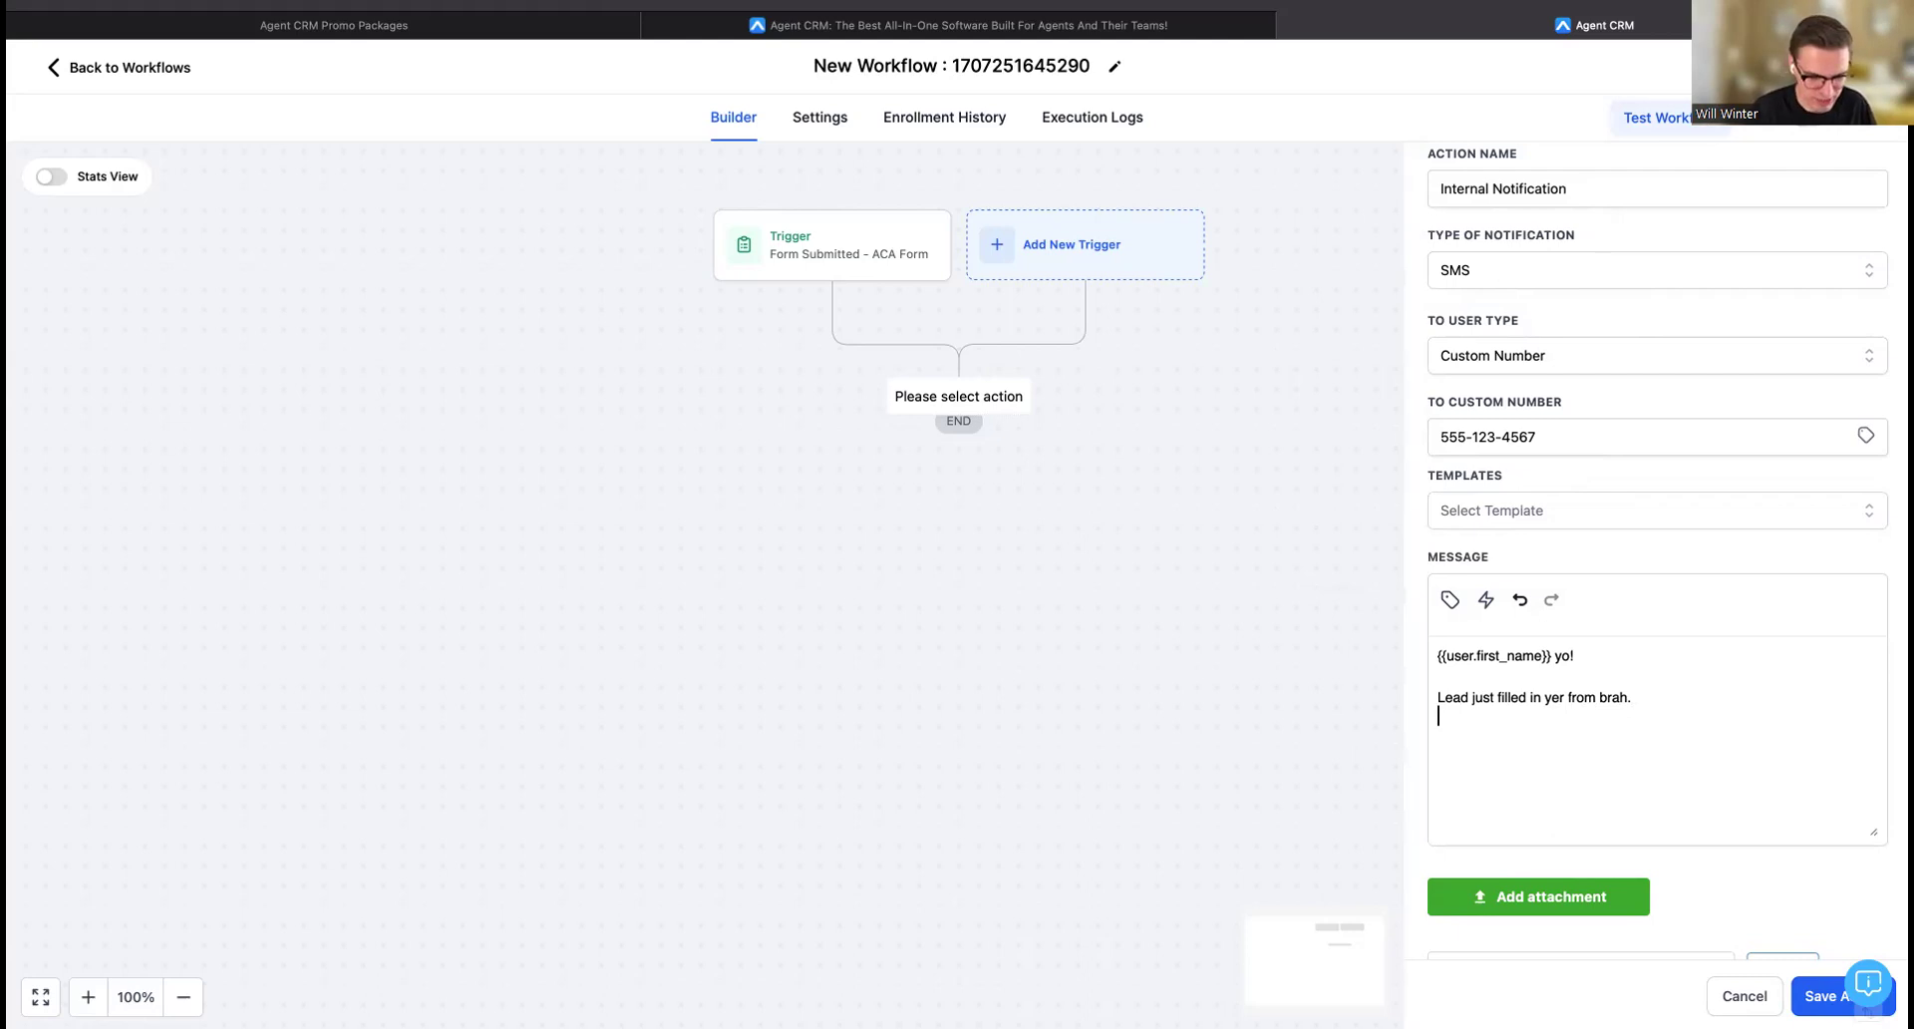
text(Make that call, or miss the sale!)
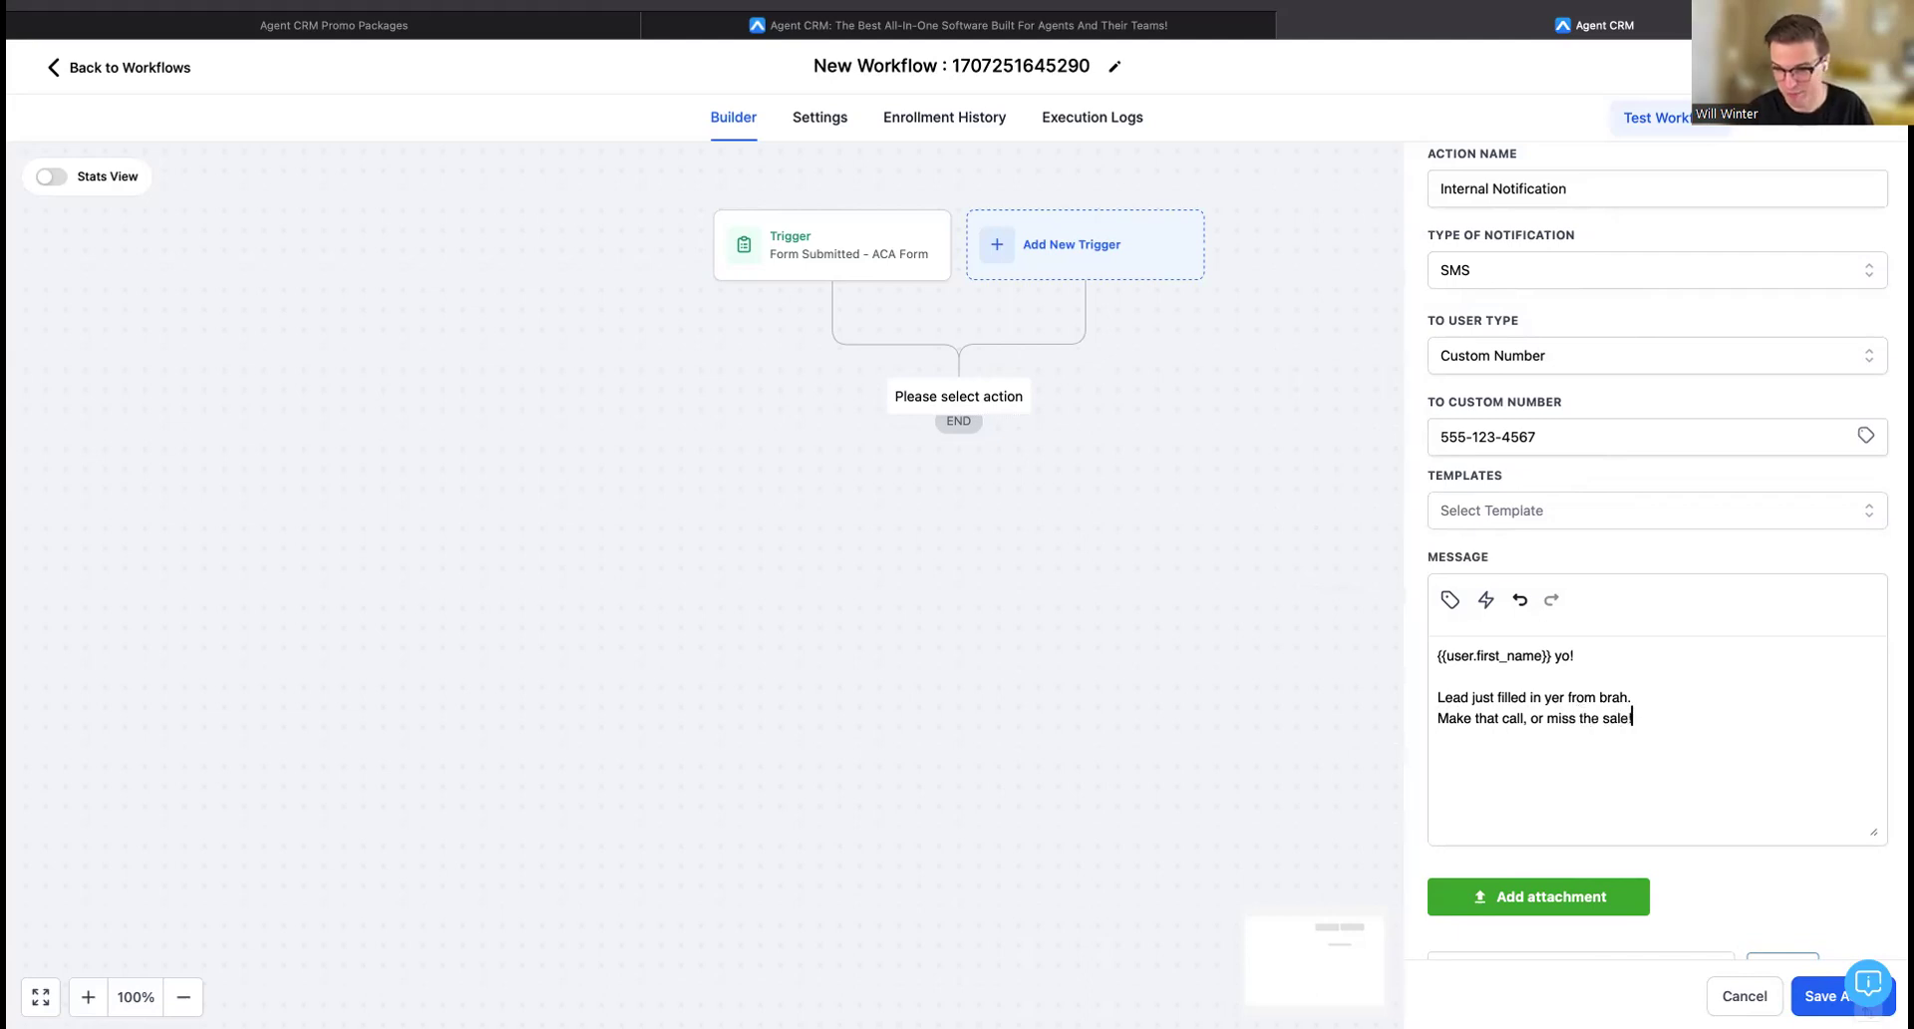
Leave a blank line after the sale sentence and insert the contact's Full Name custom value in the notification message.
key(Return)
key(Return)
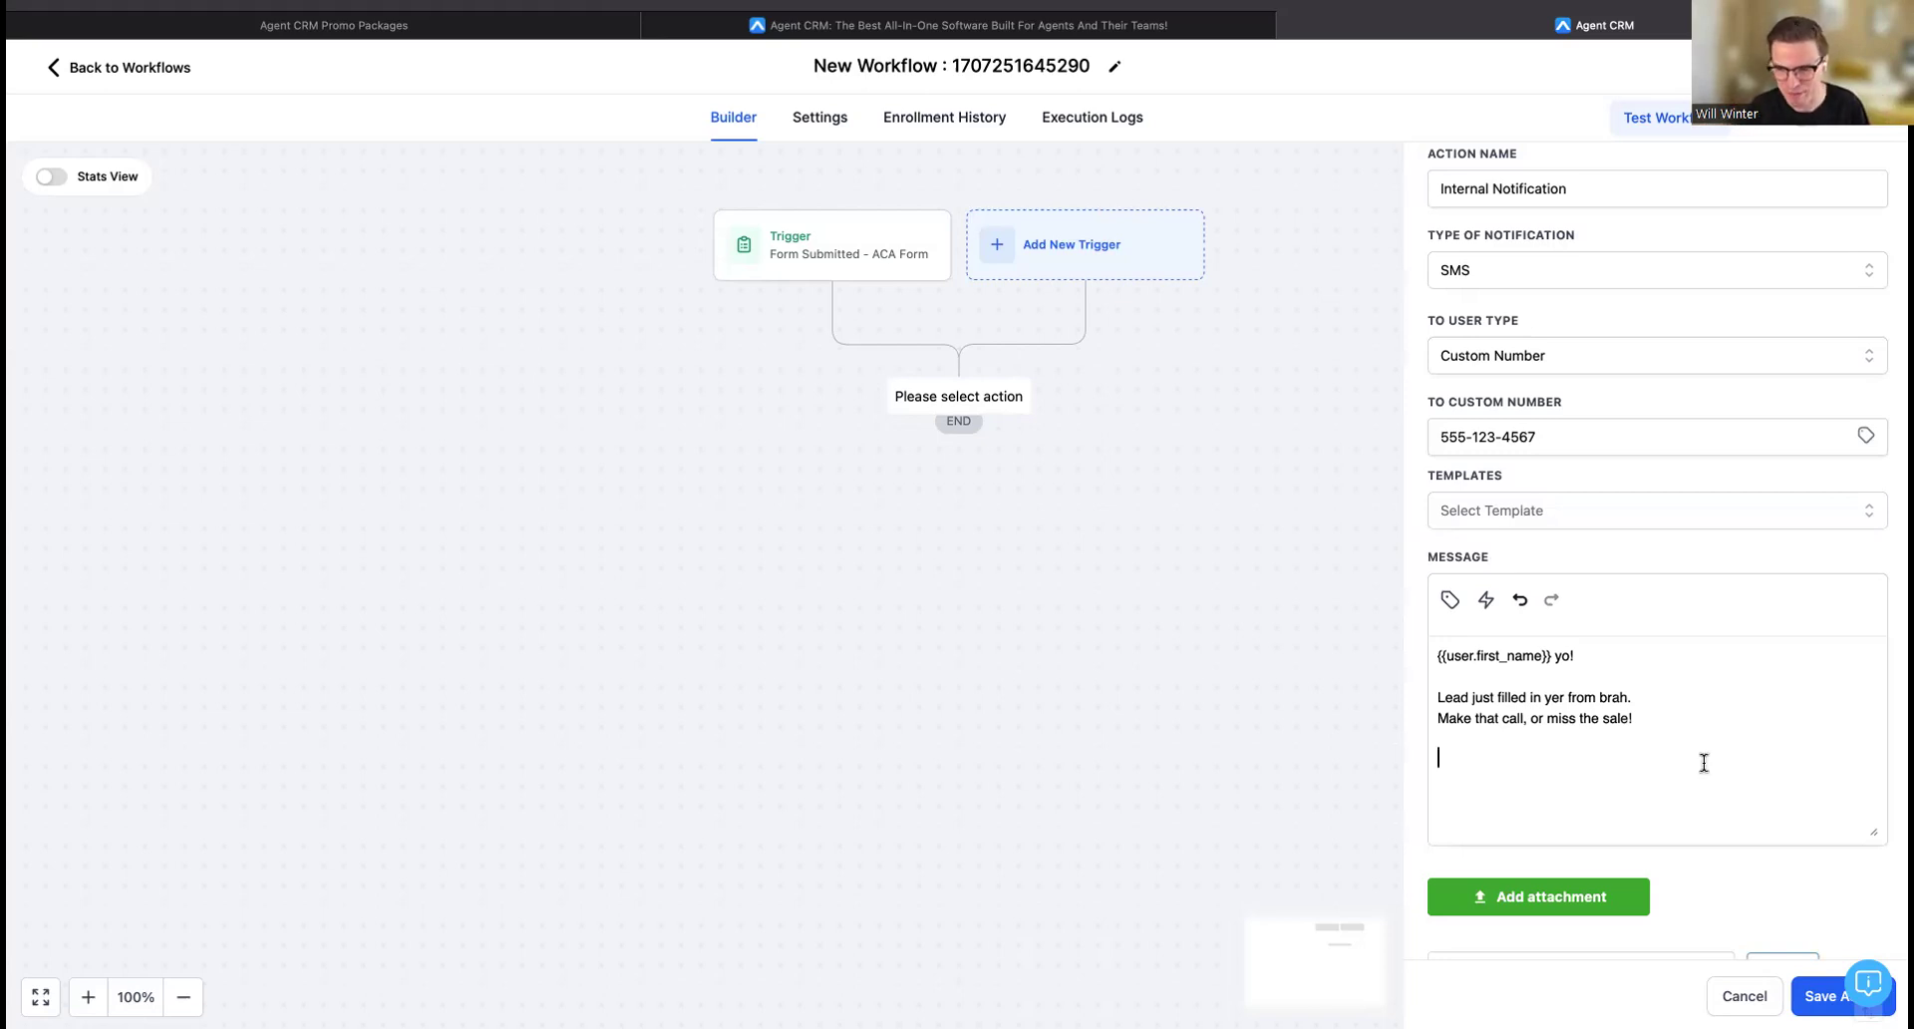
click(1449, 602)
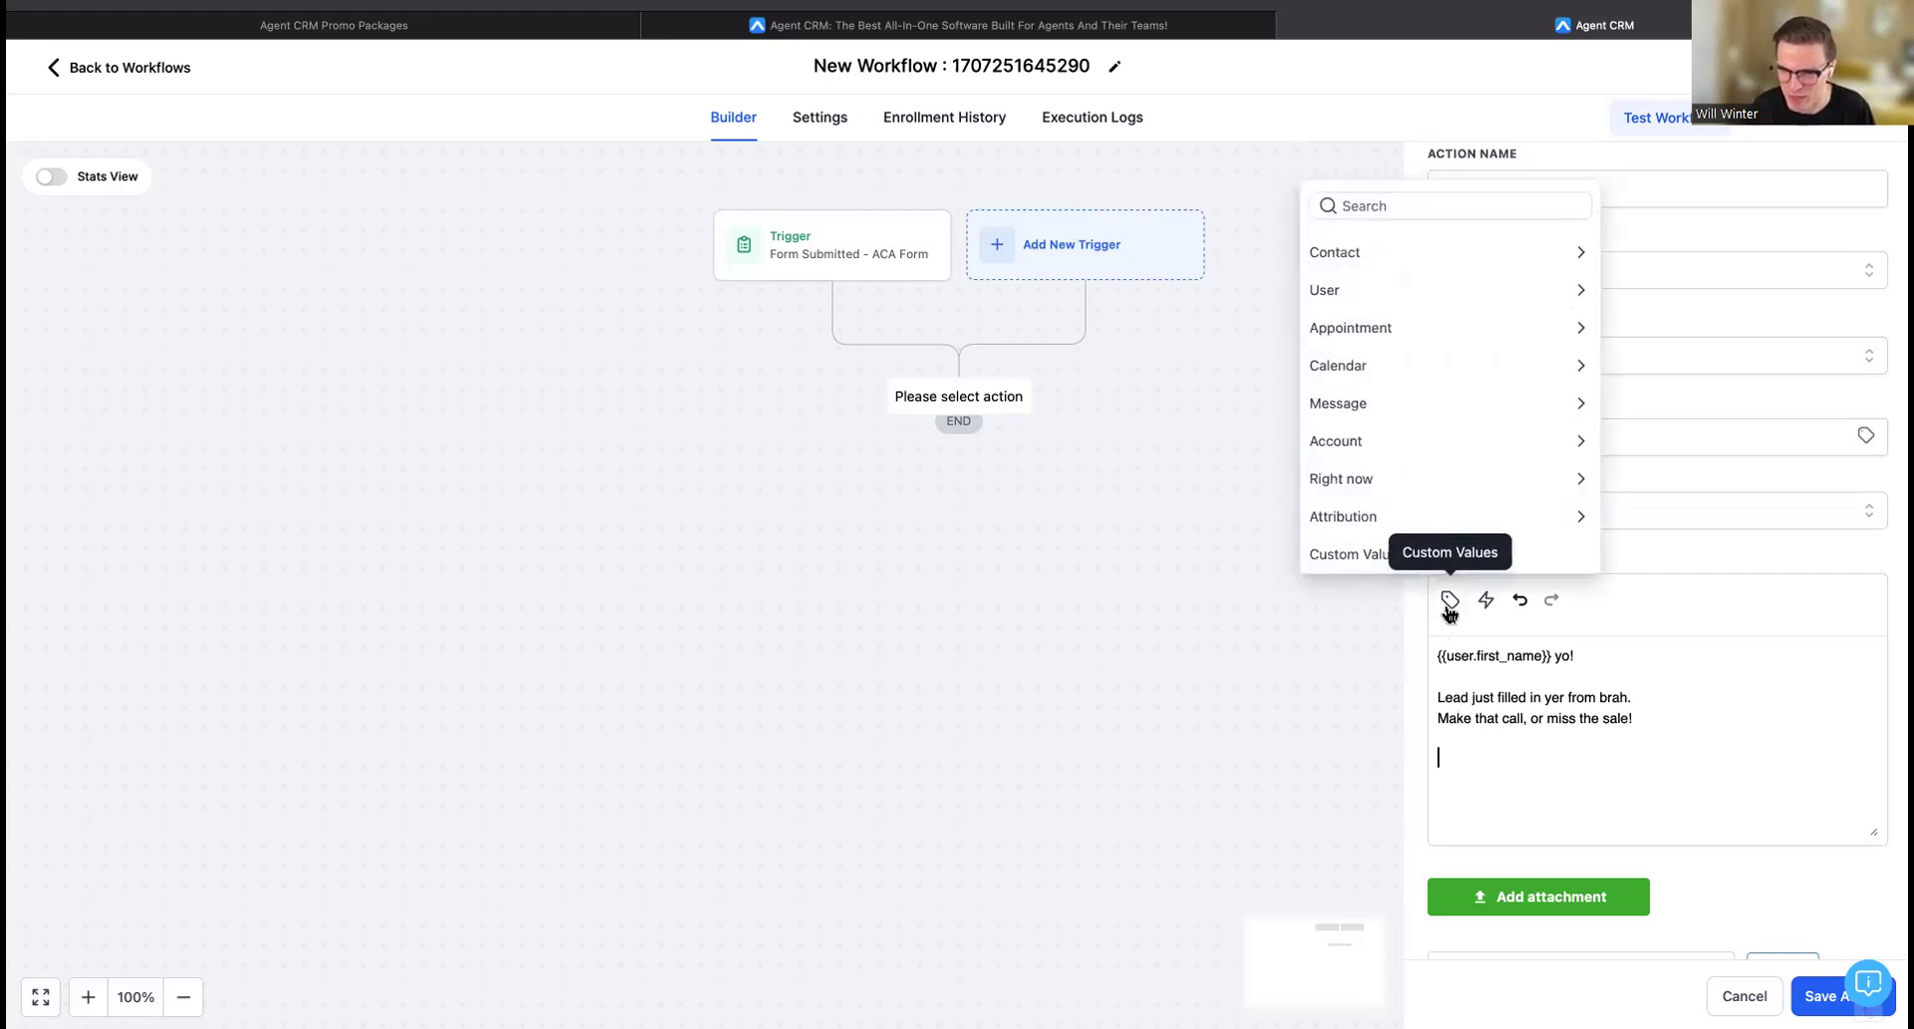
click(1405, 254)
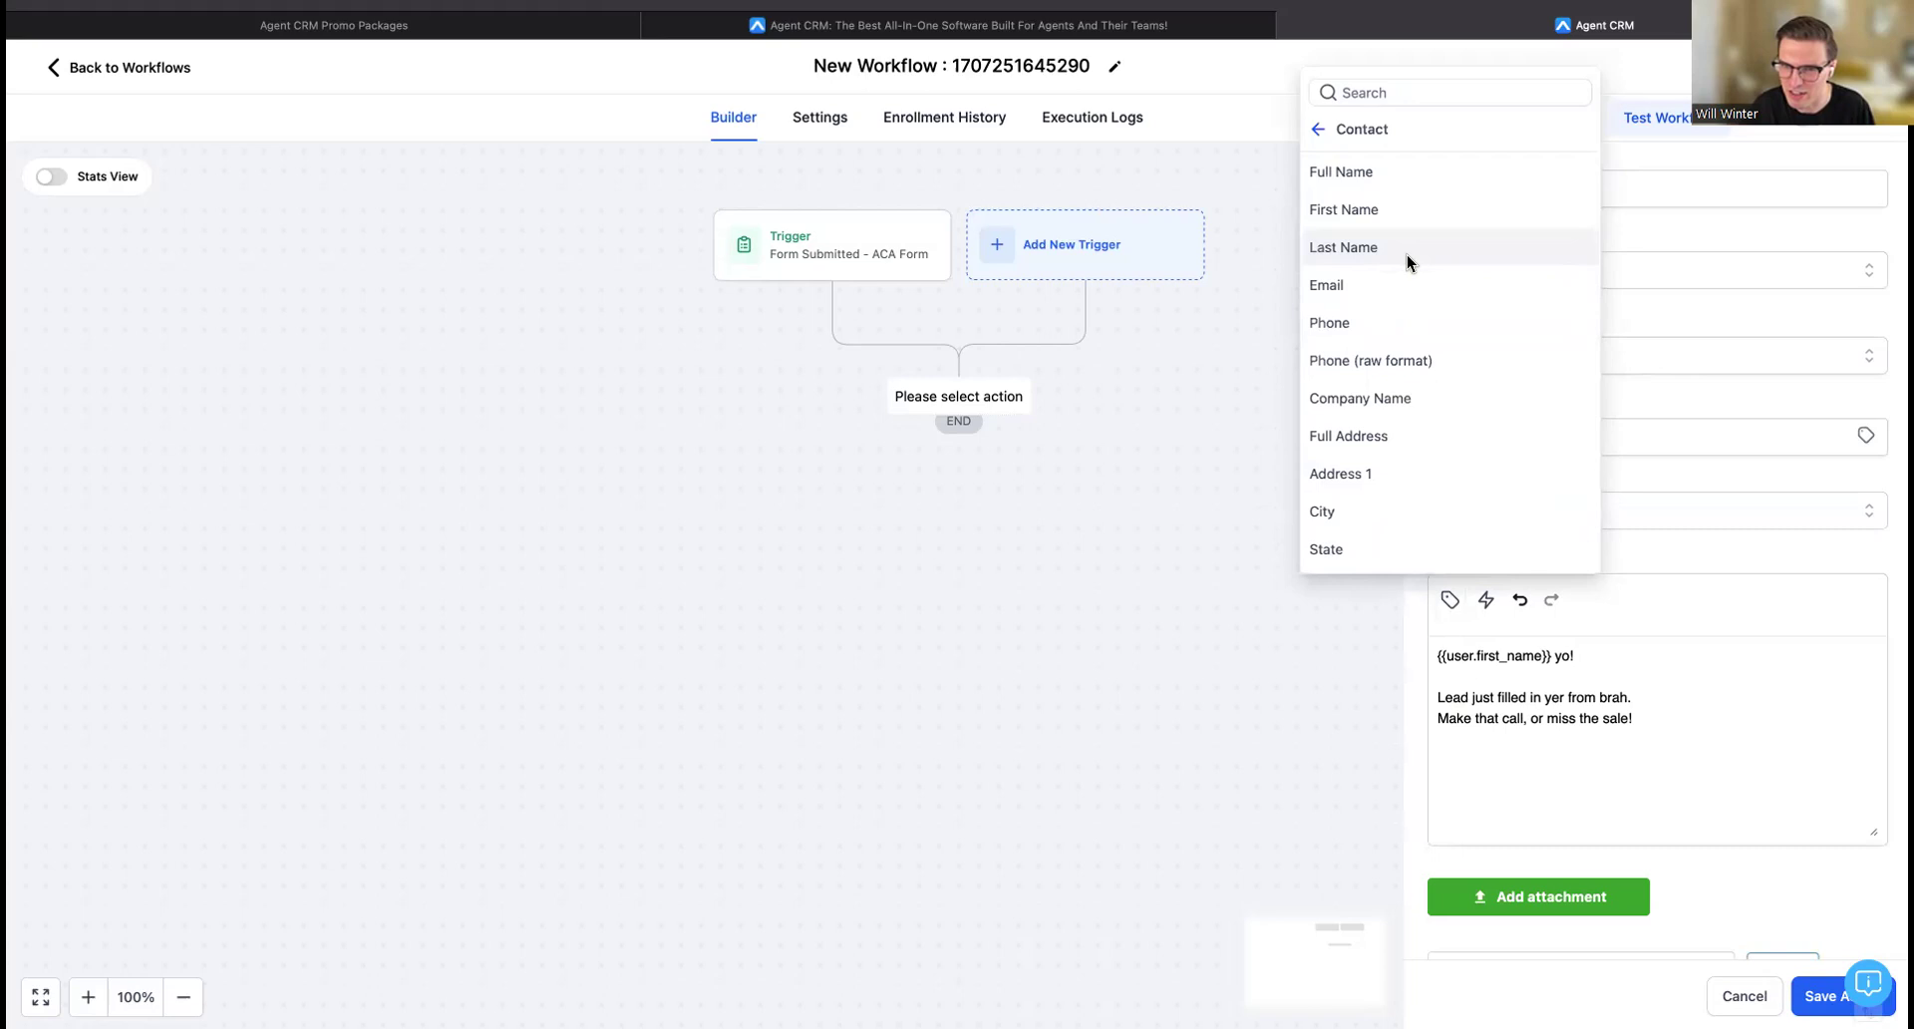
click(1391, 176)
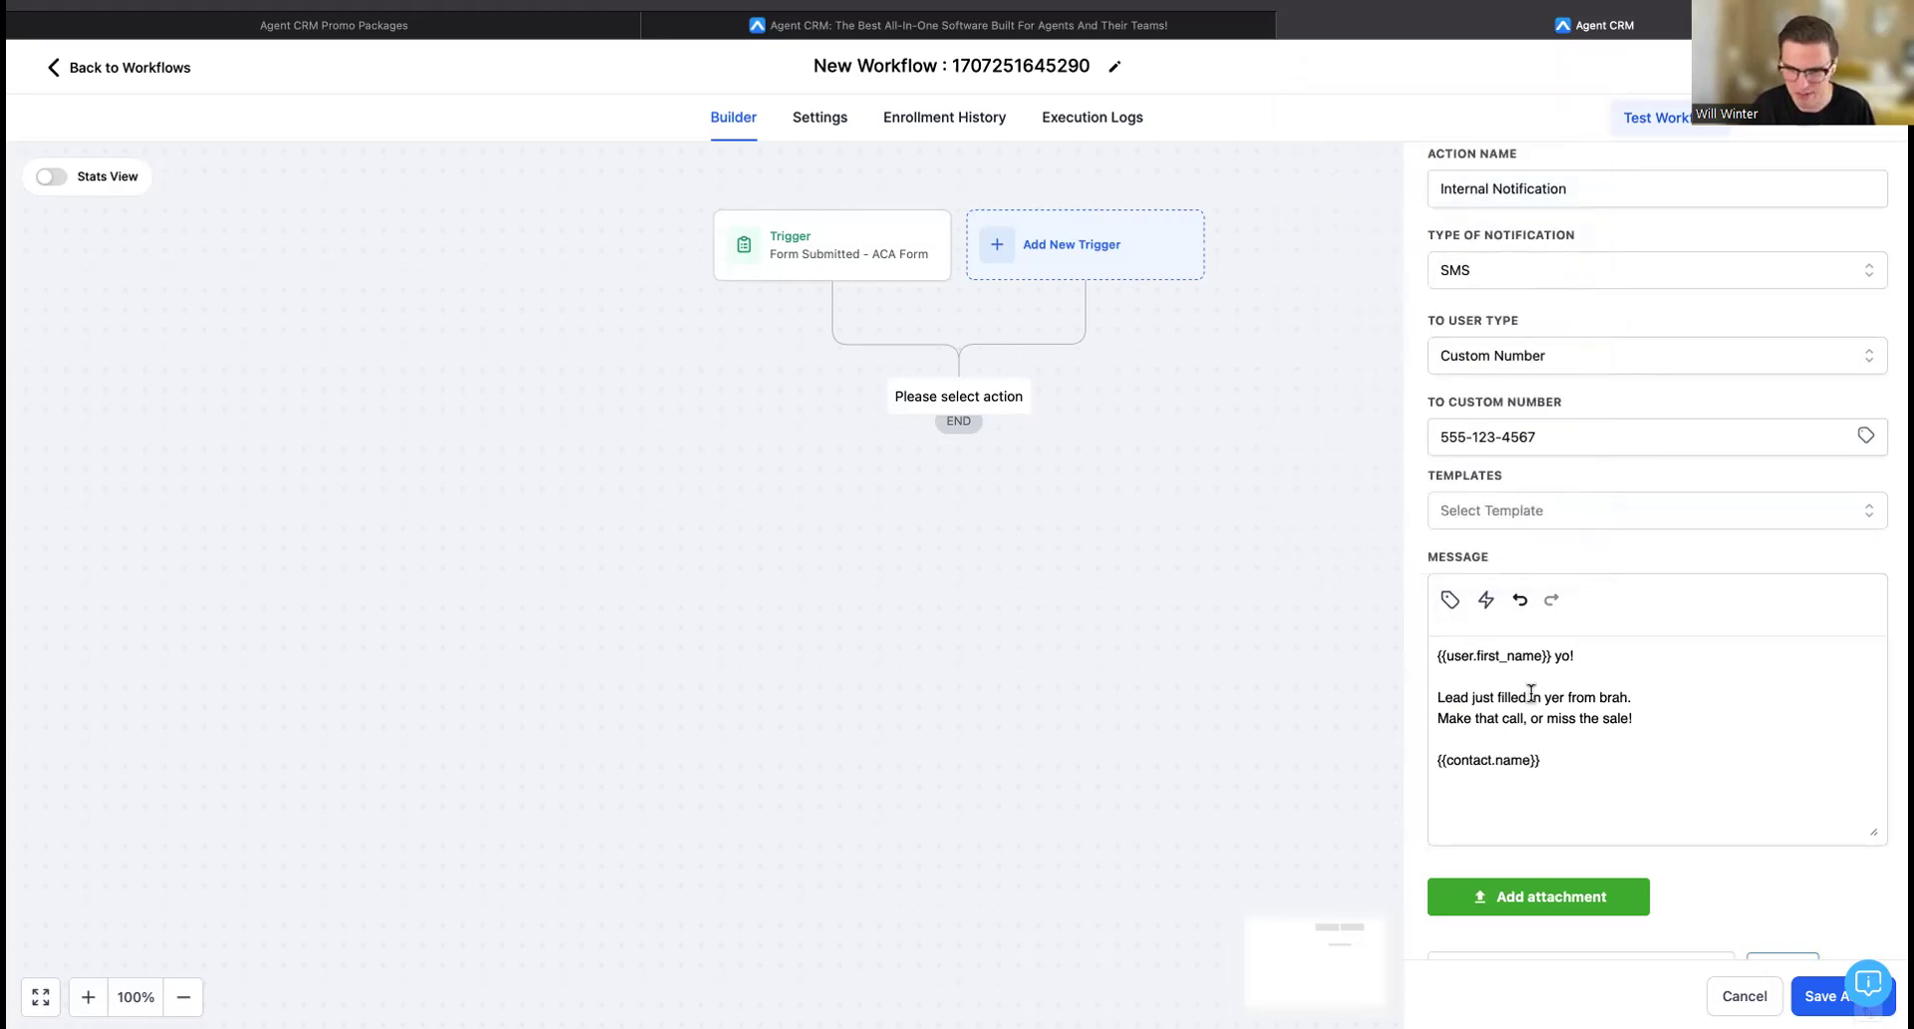
Insert the contact's Phone and Email custom values on separate lines below the name and save the notification action.
key(Return)
click(1450, 599)
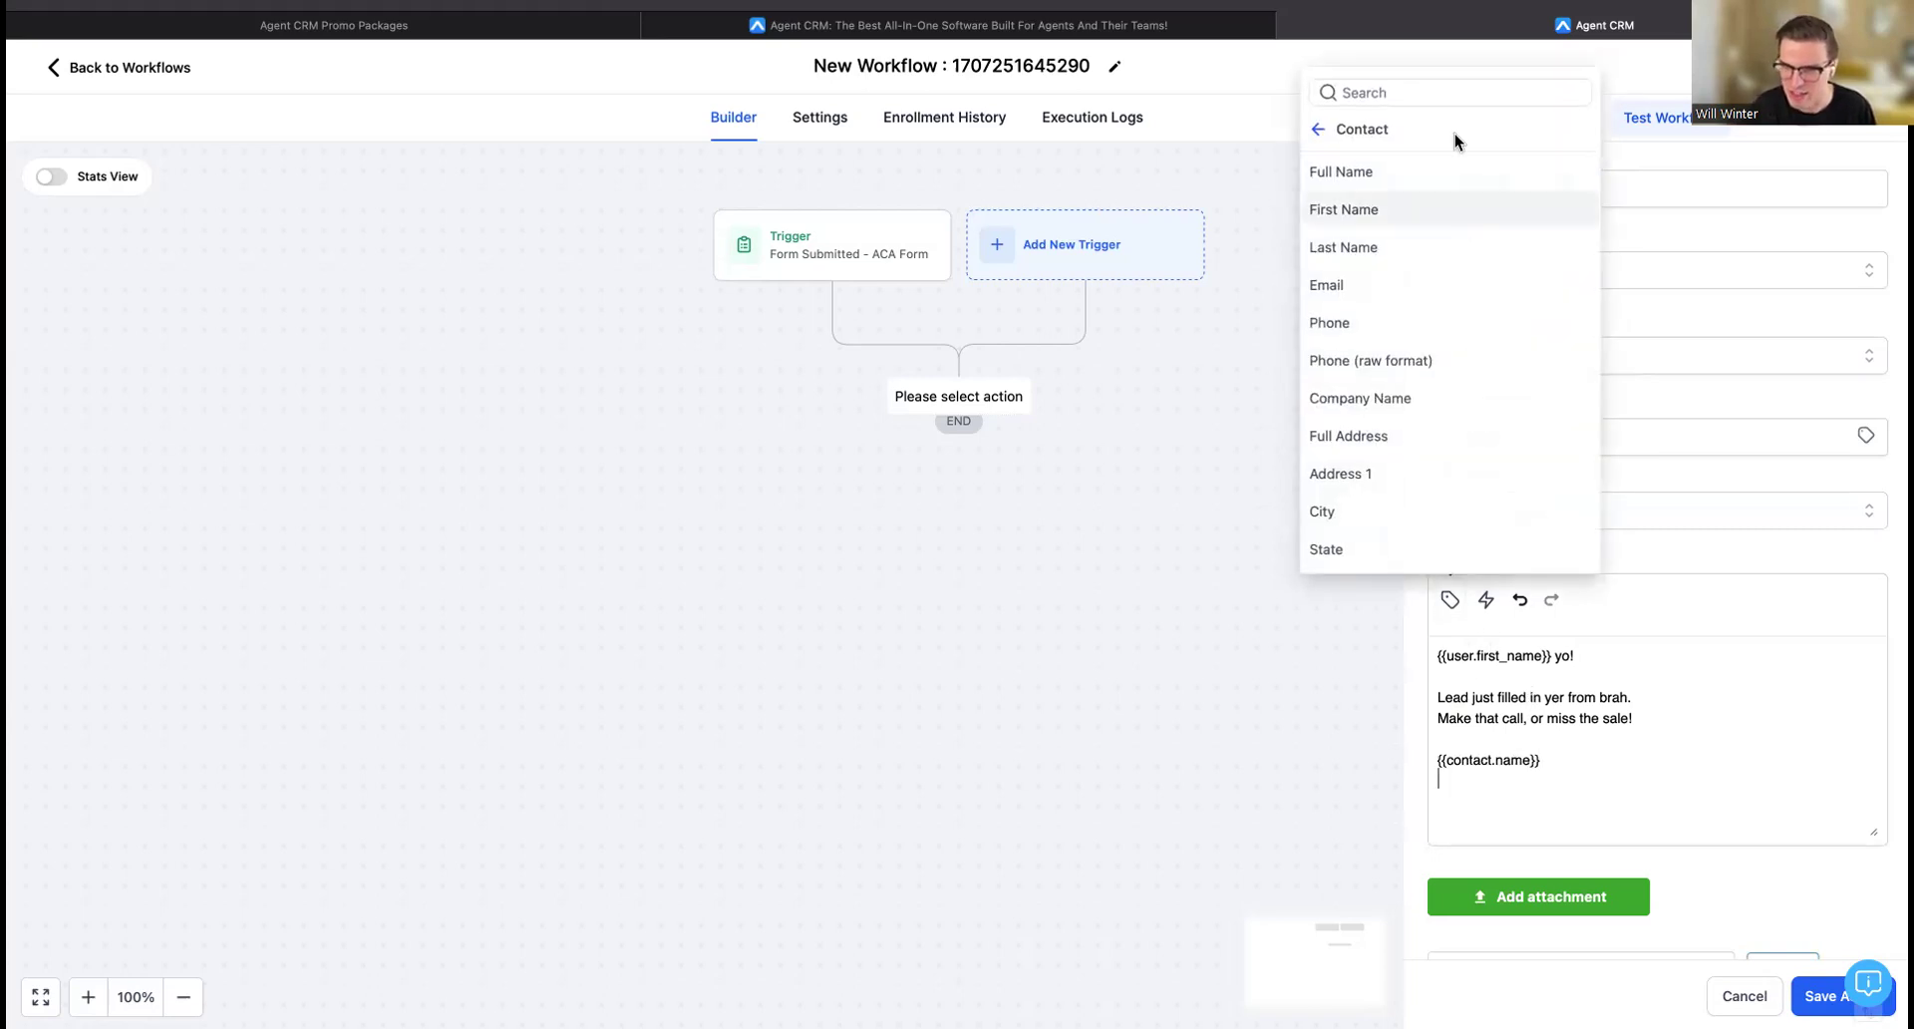
click(1361, 321)
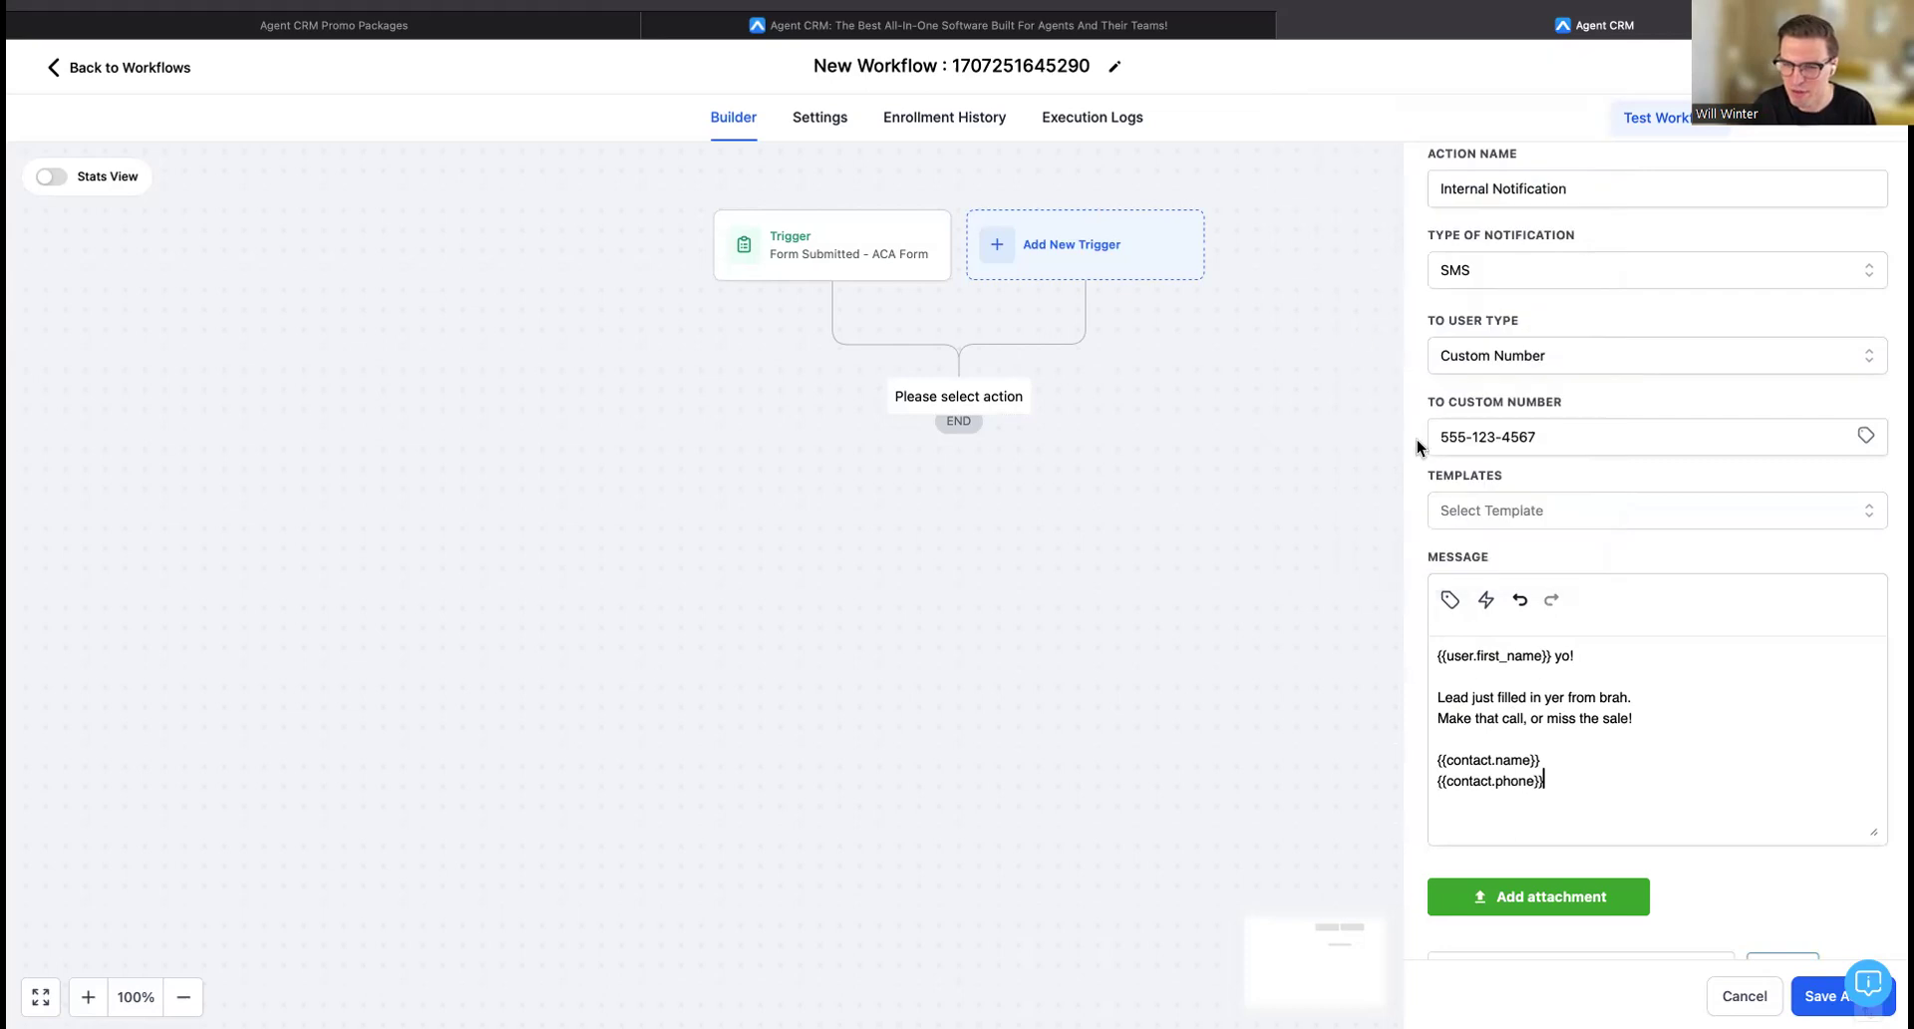
key(Return)
click(1450, 600)
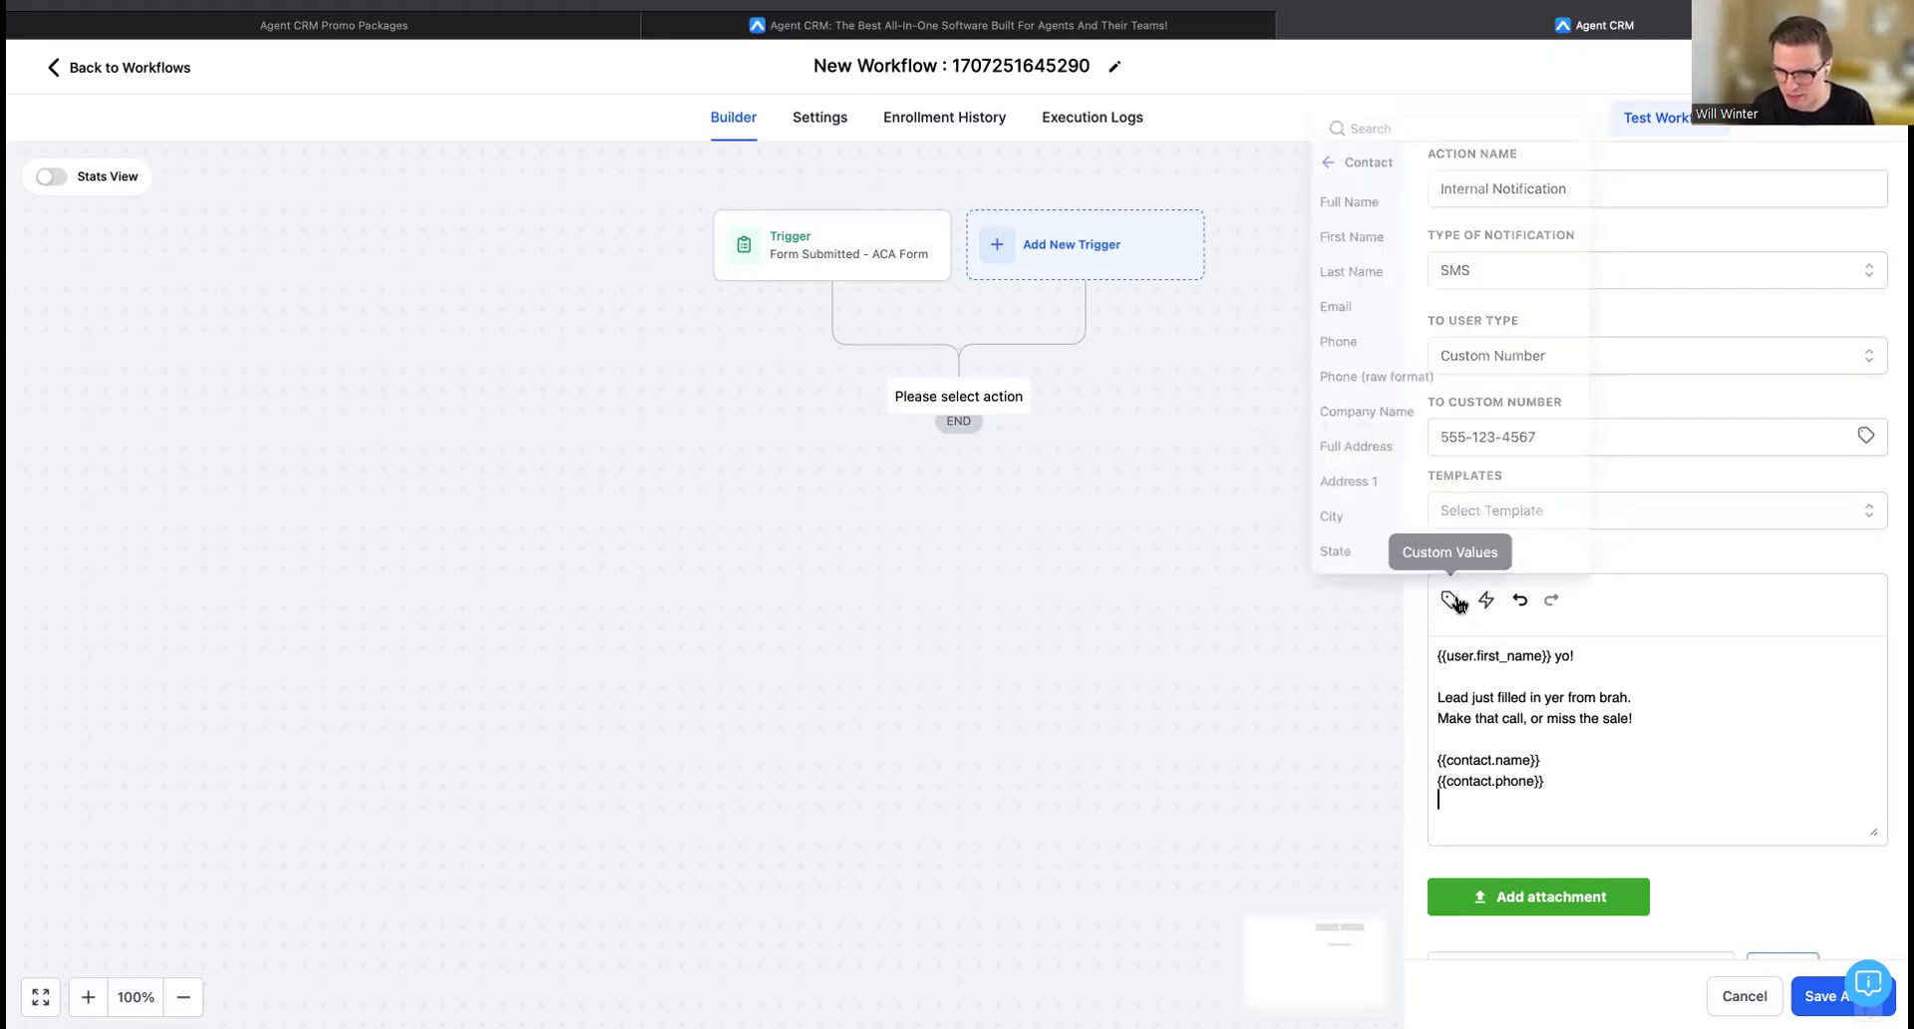
click(1361, 297)
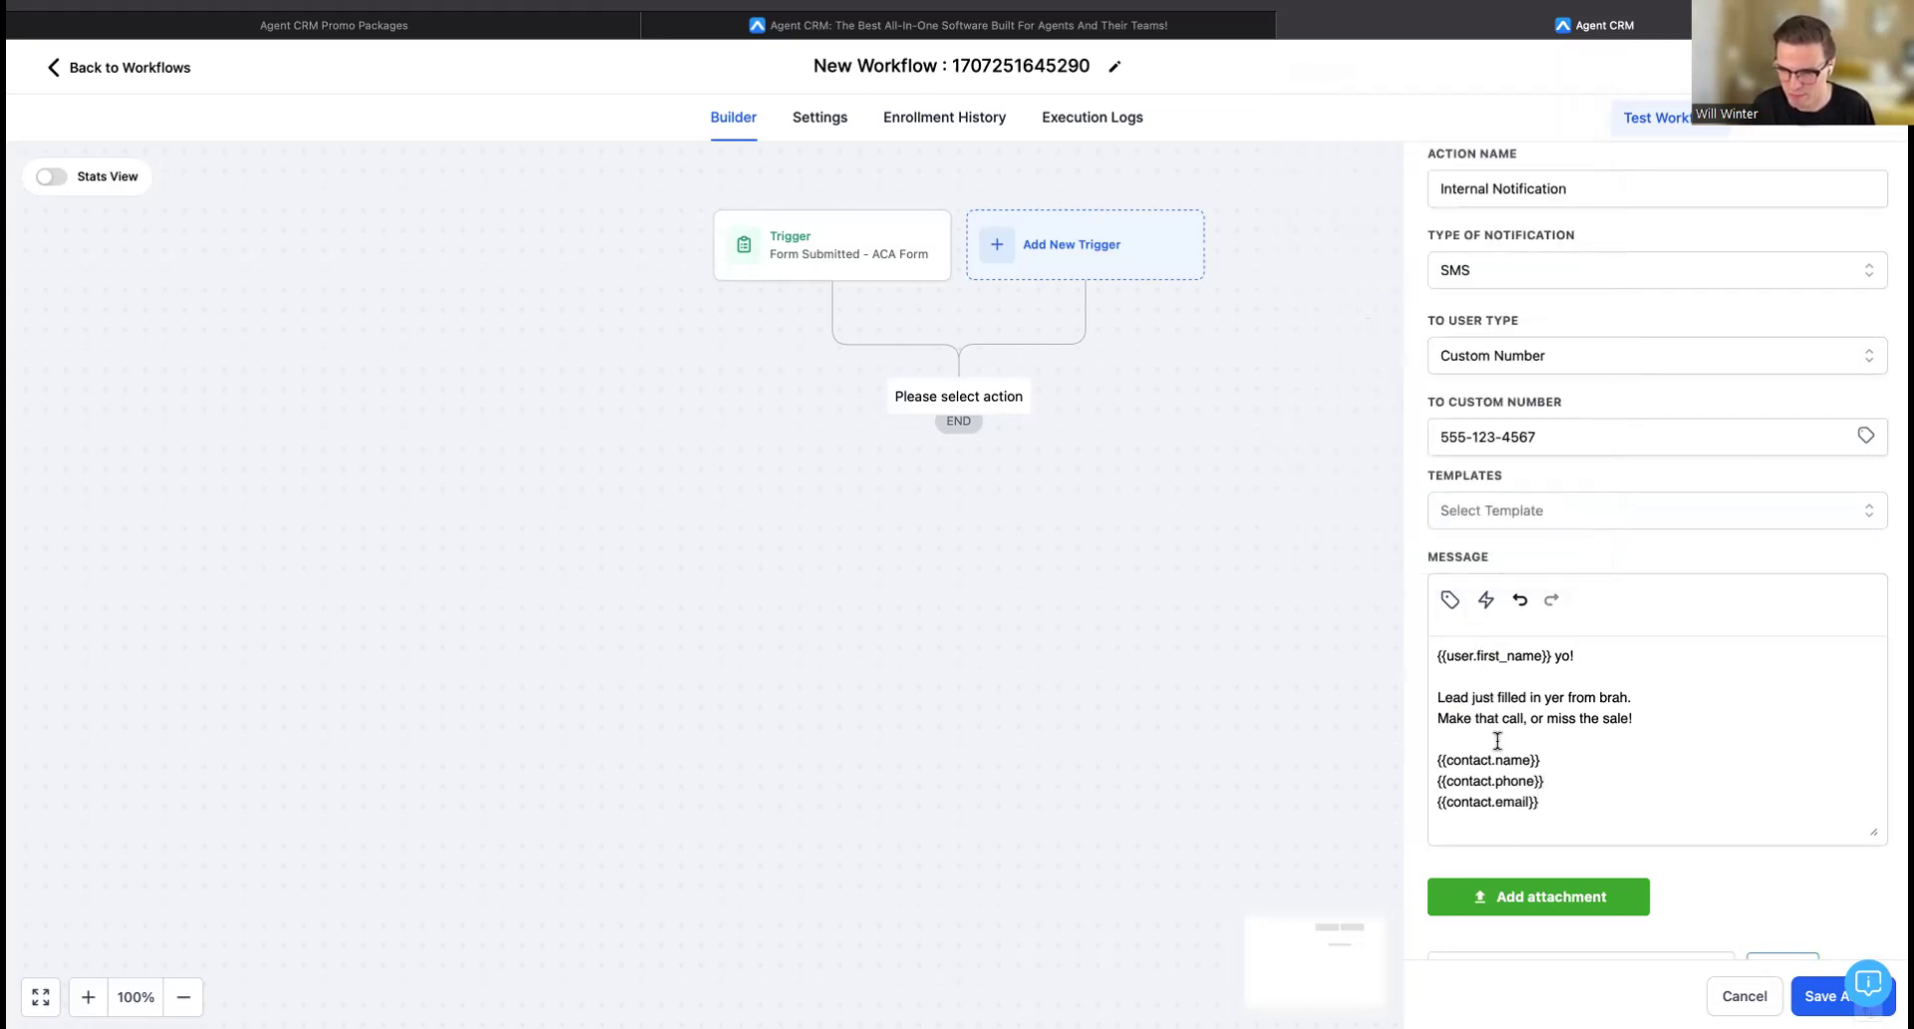
click(1608, 657)
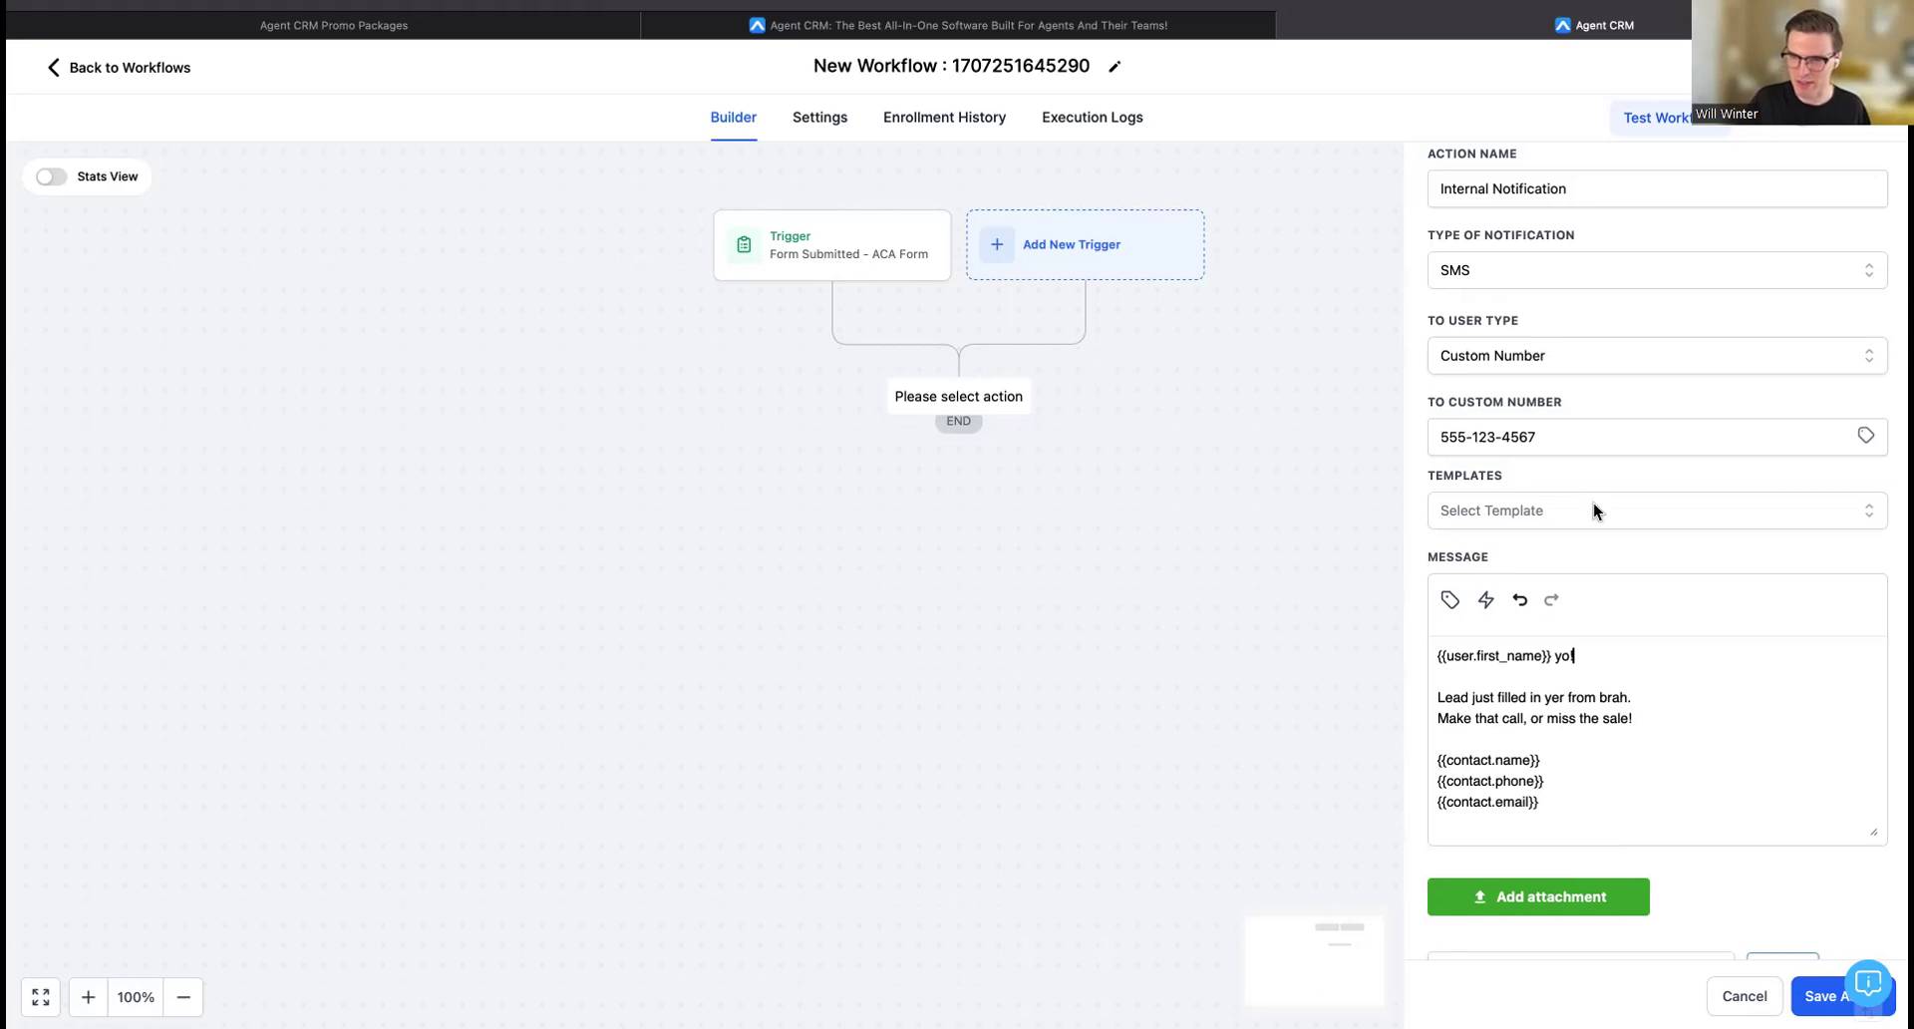
scroll(1593, 502, up, 2)
click(1827, 995)
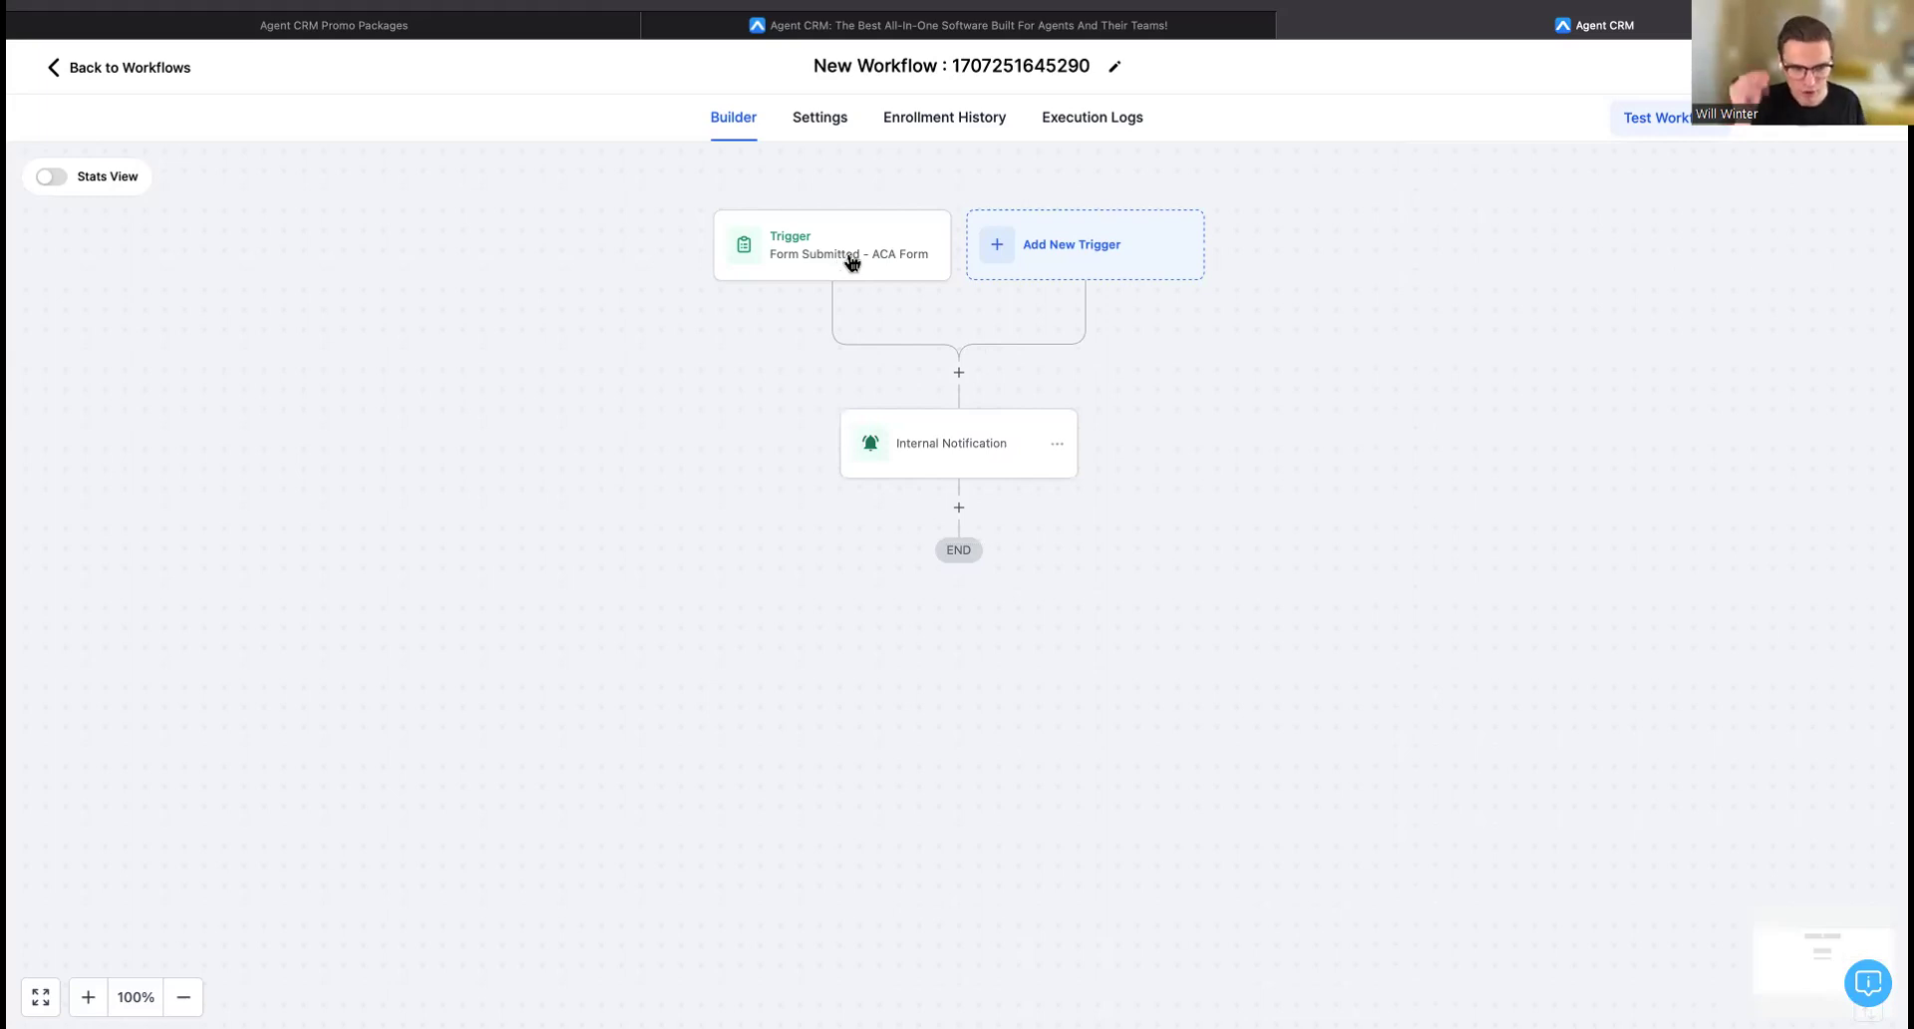
Reopen the Internal Notification action and correct "from" to "form" in its message.
click(965, 473)
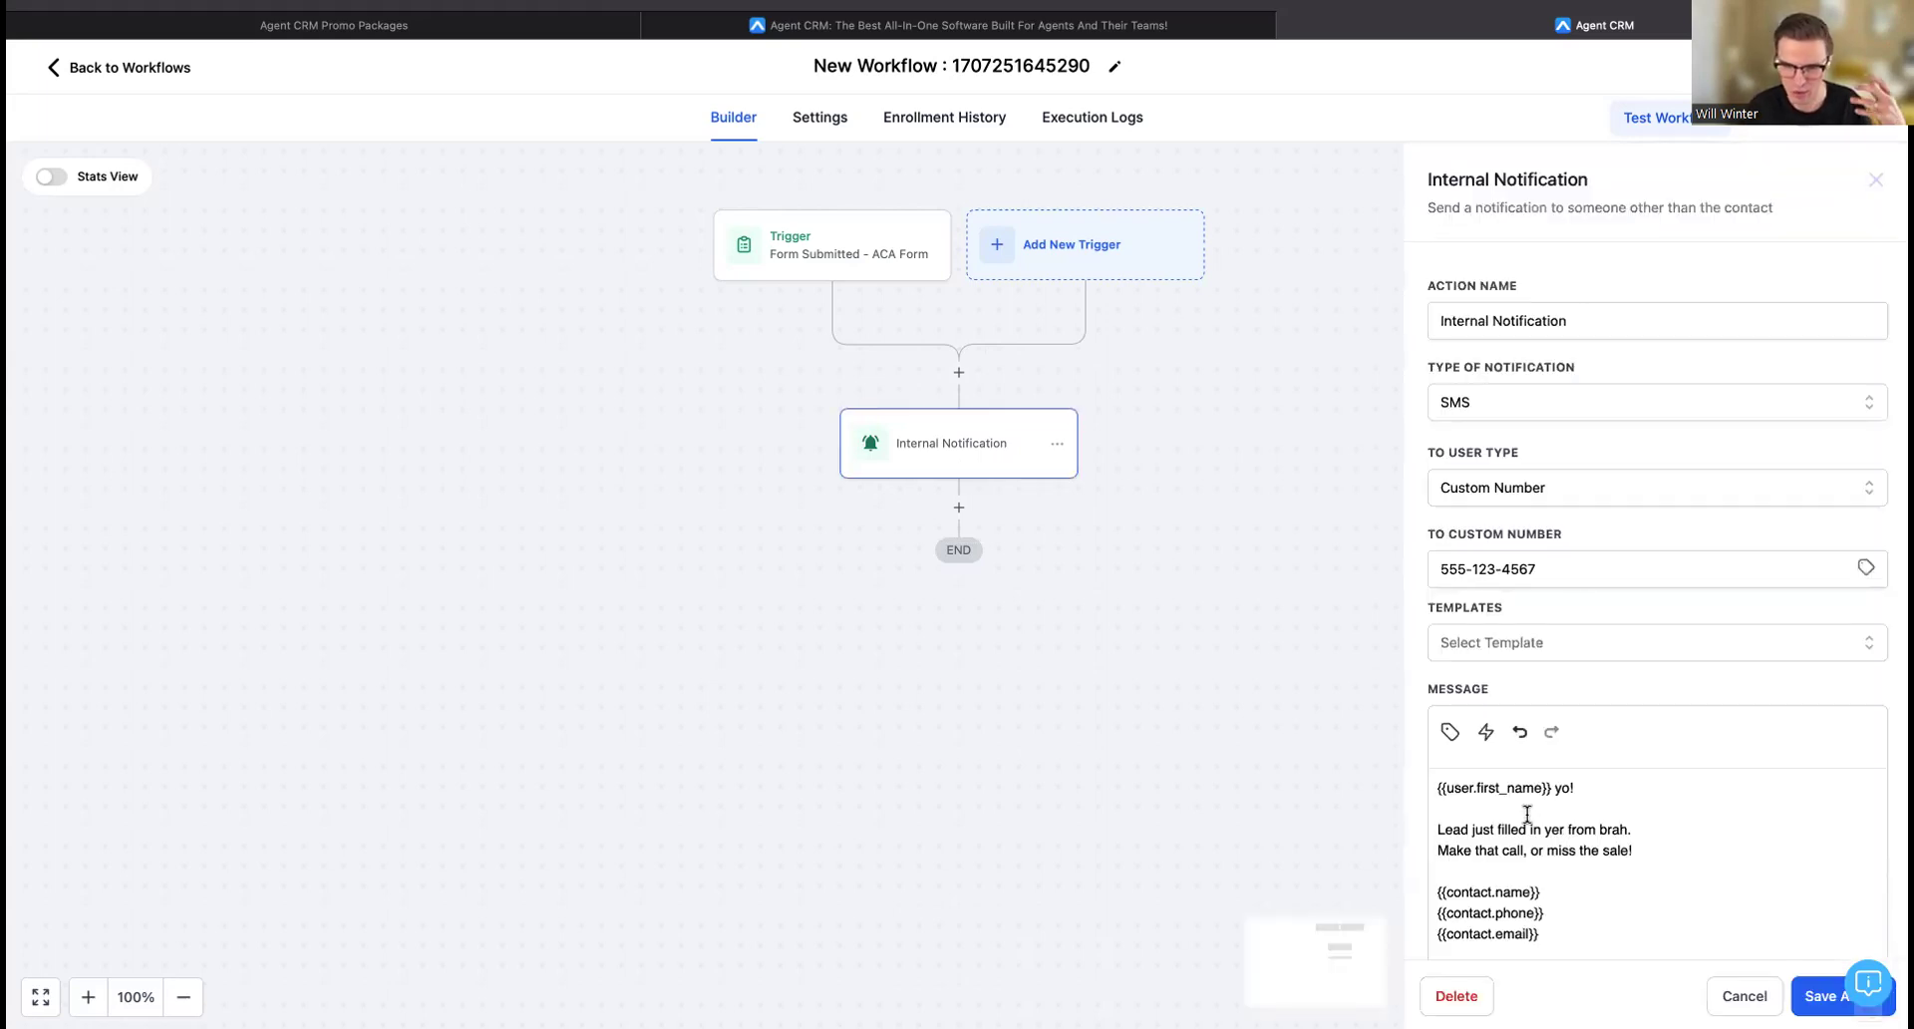
scroll(1535, 857, down, 1)
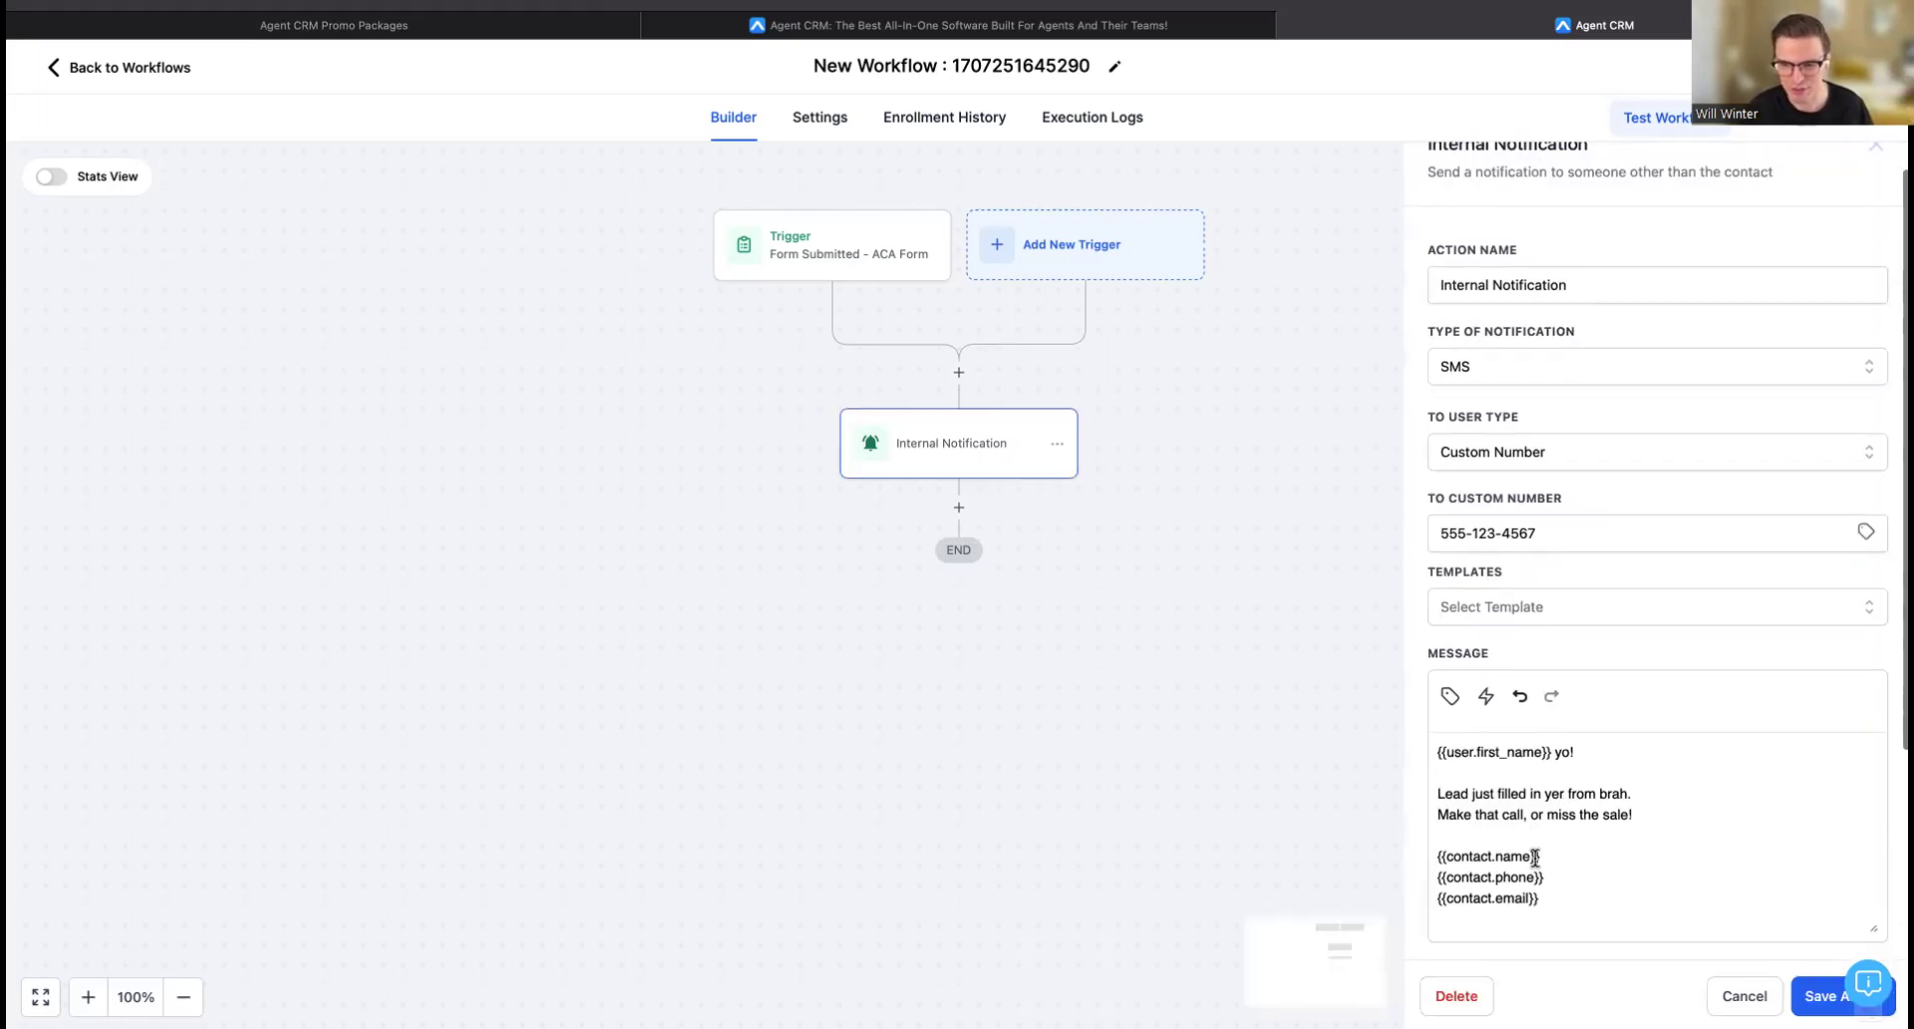
drag(1595, 795, 1568, 795)
text(form)
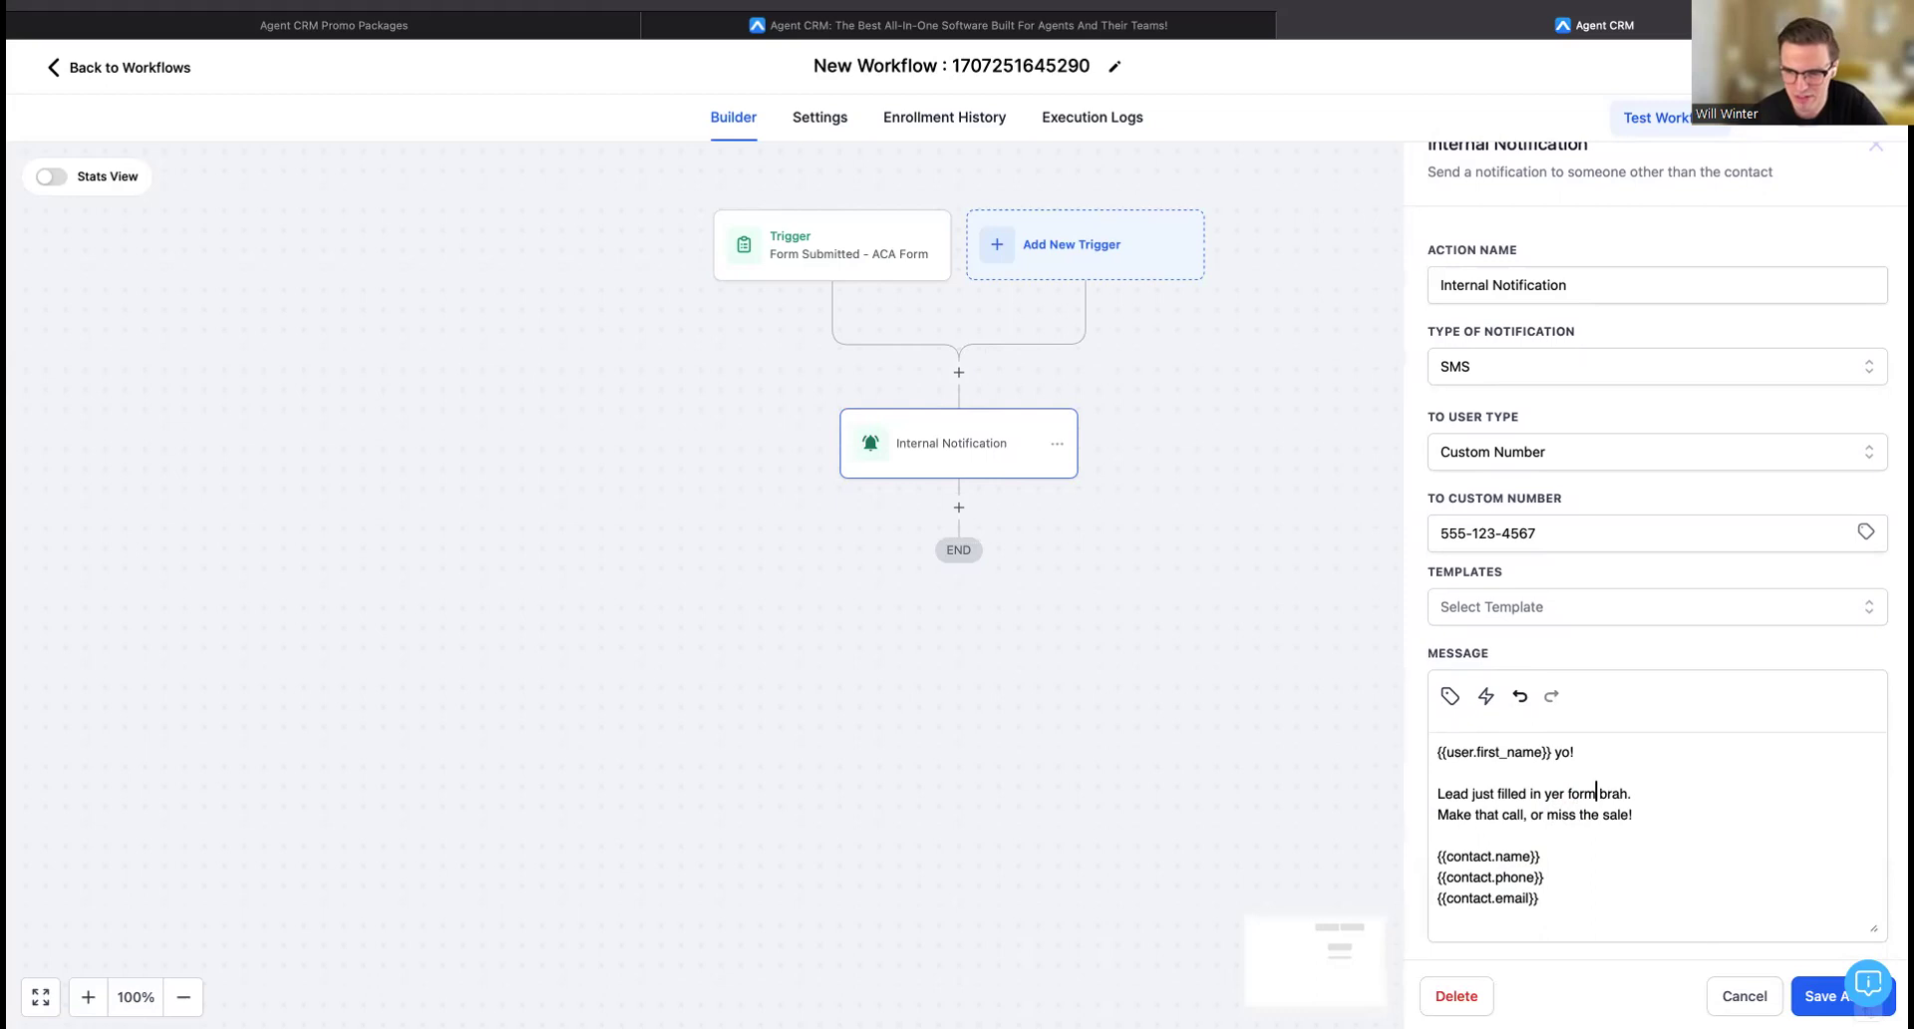
click(1343, 670)
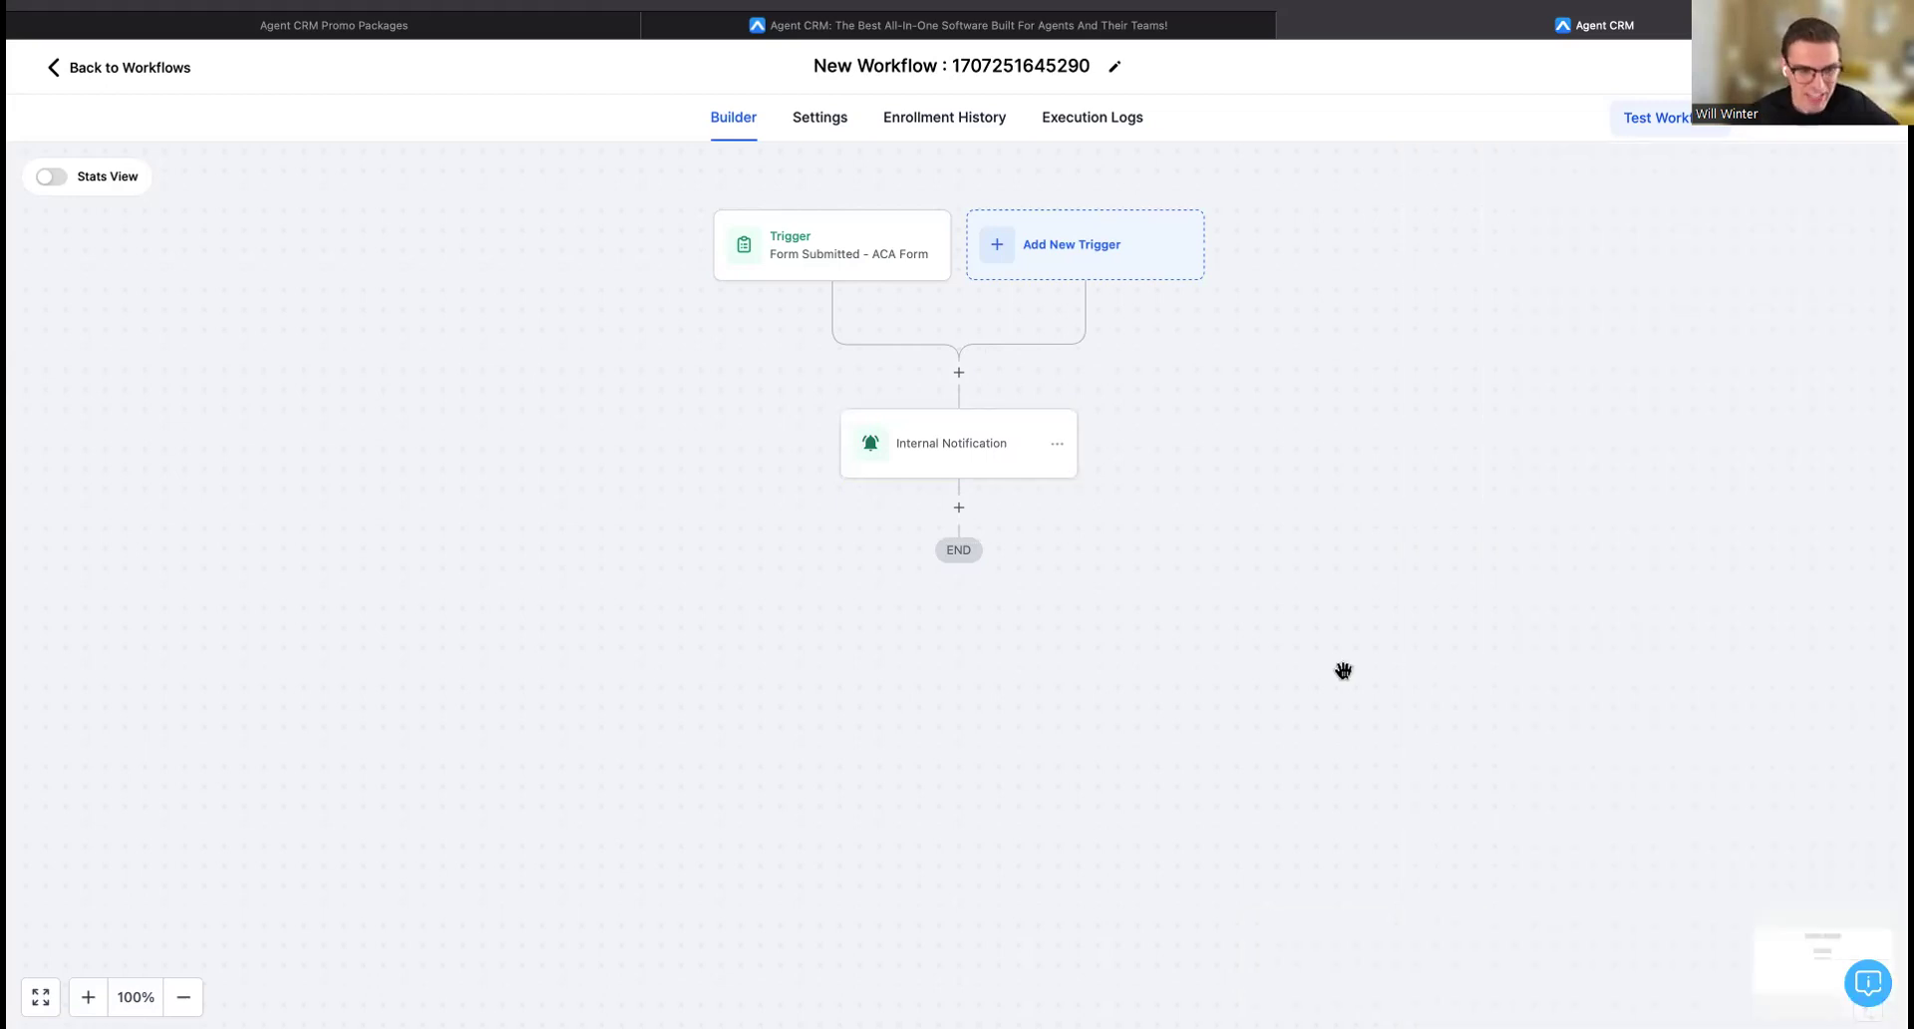
click(952, 506)
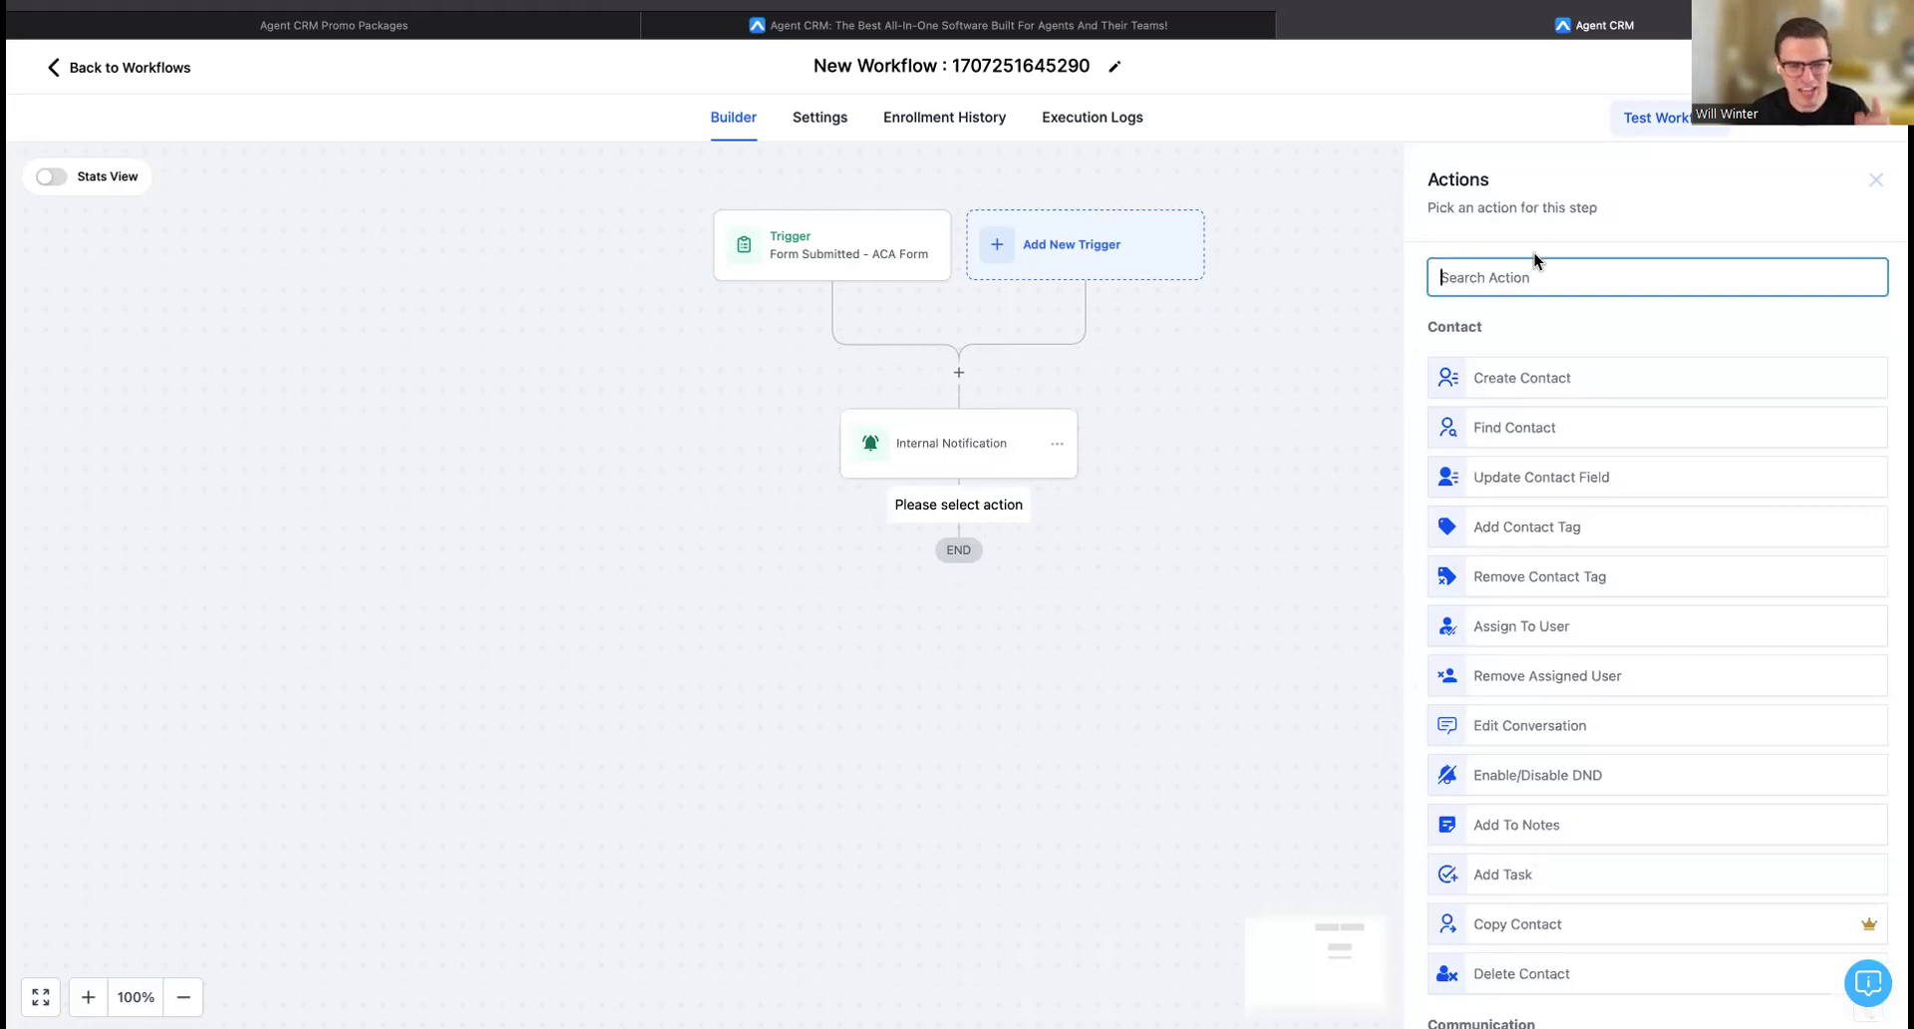
text(wait)
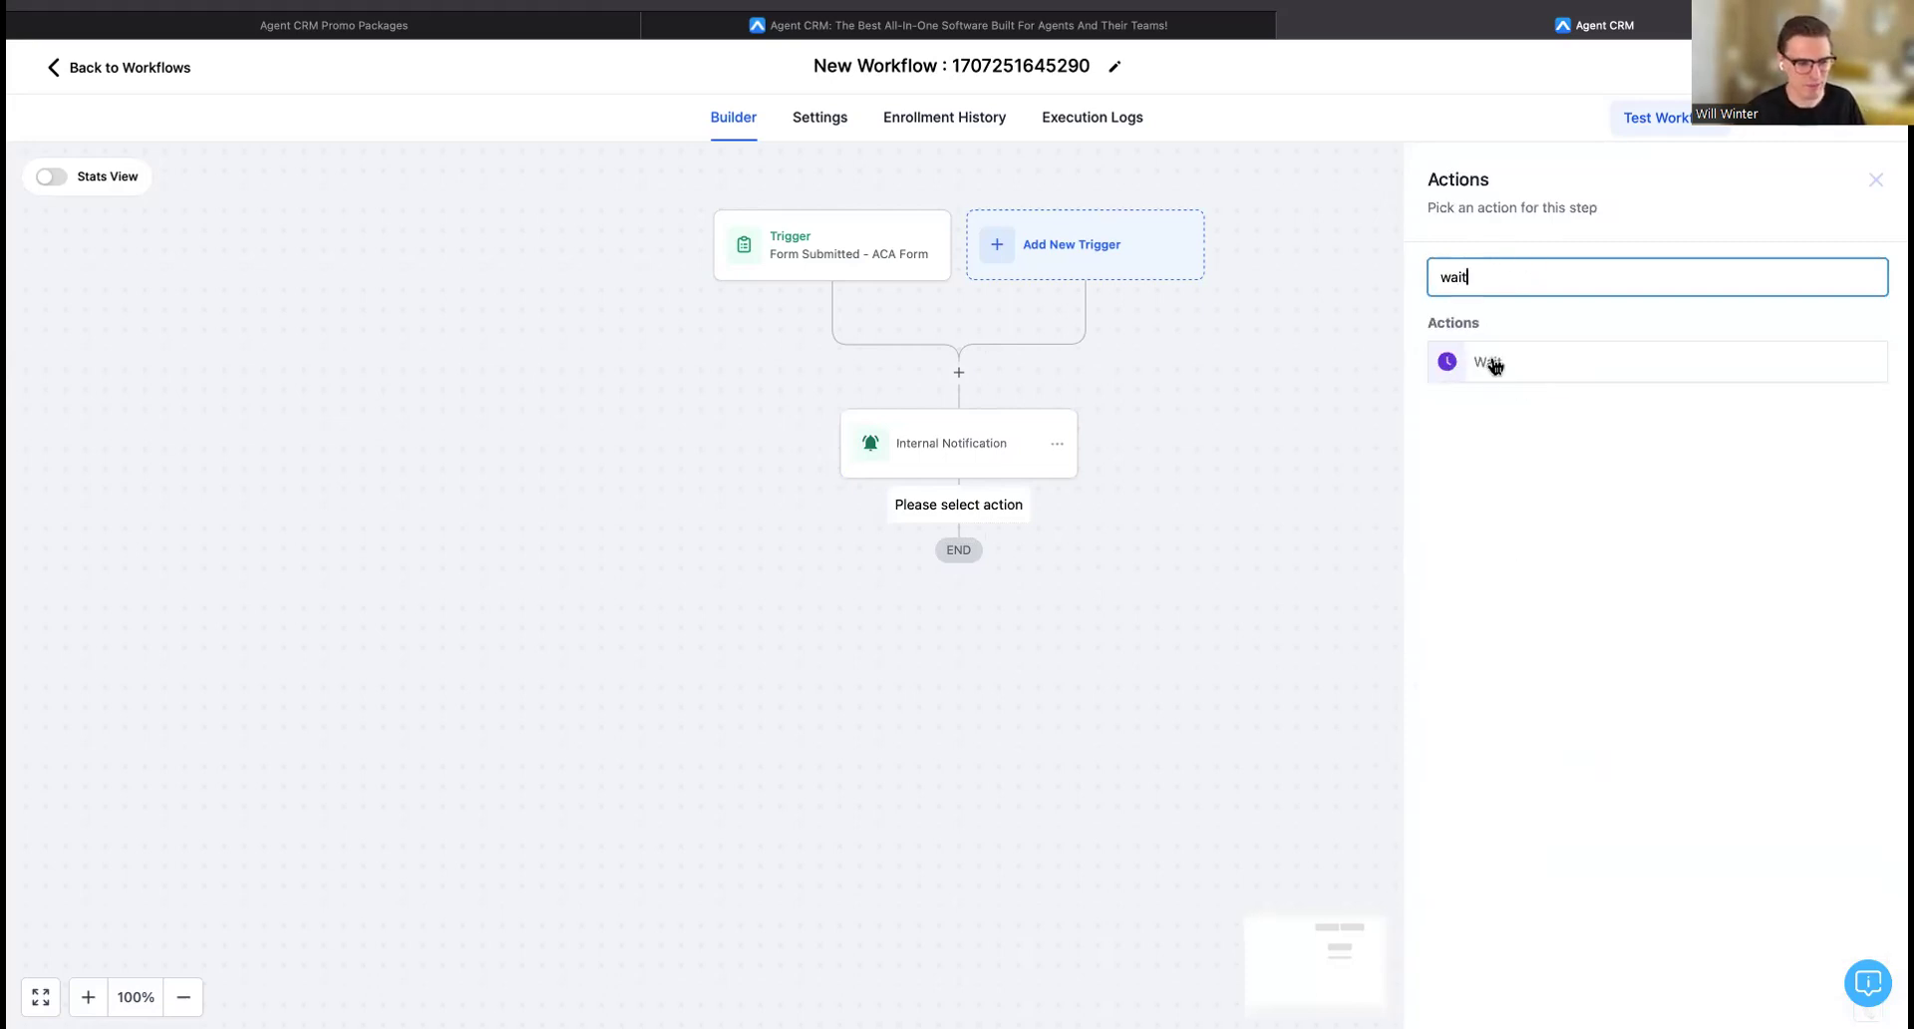
click(1299, 443)
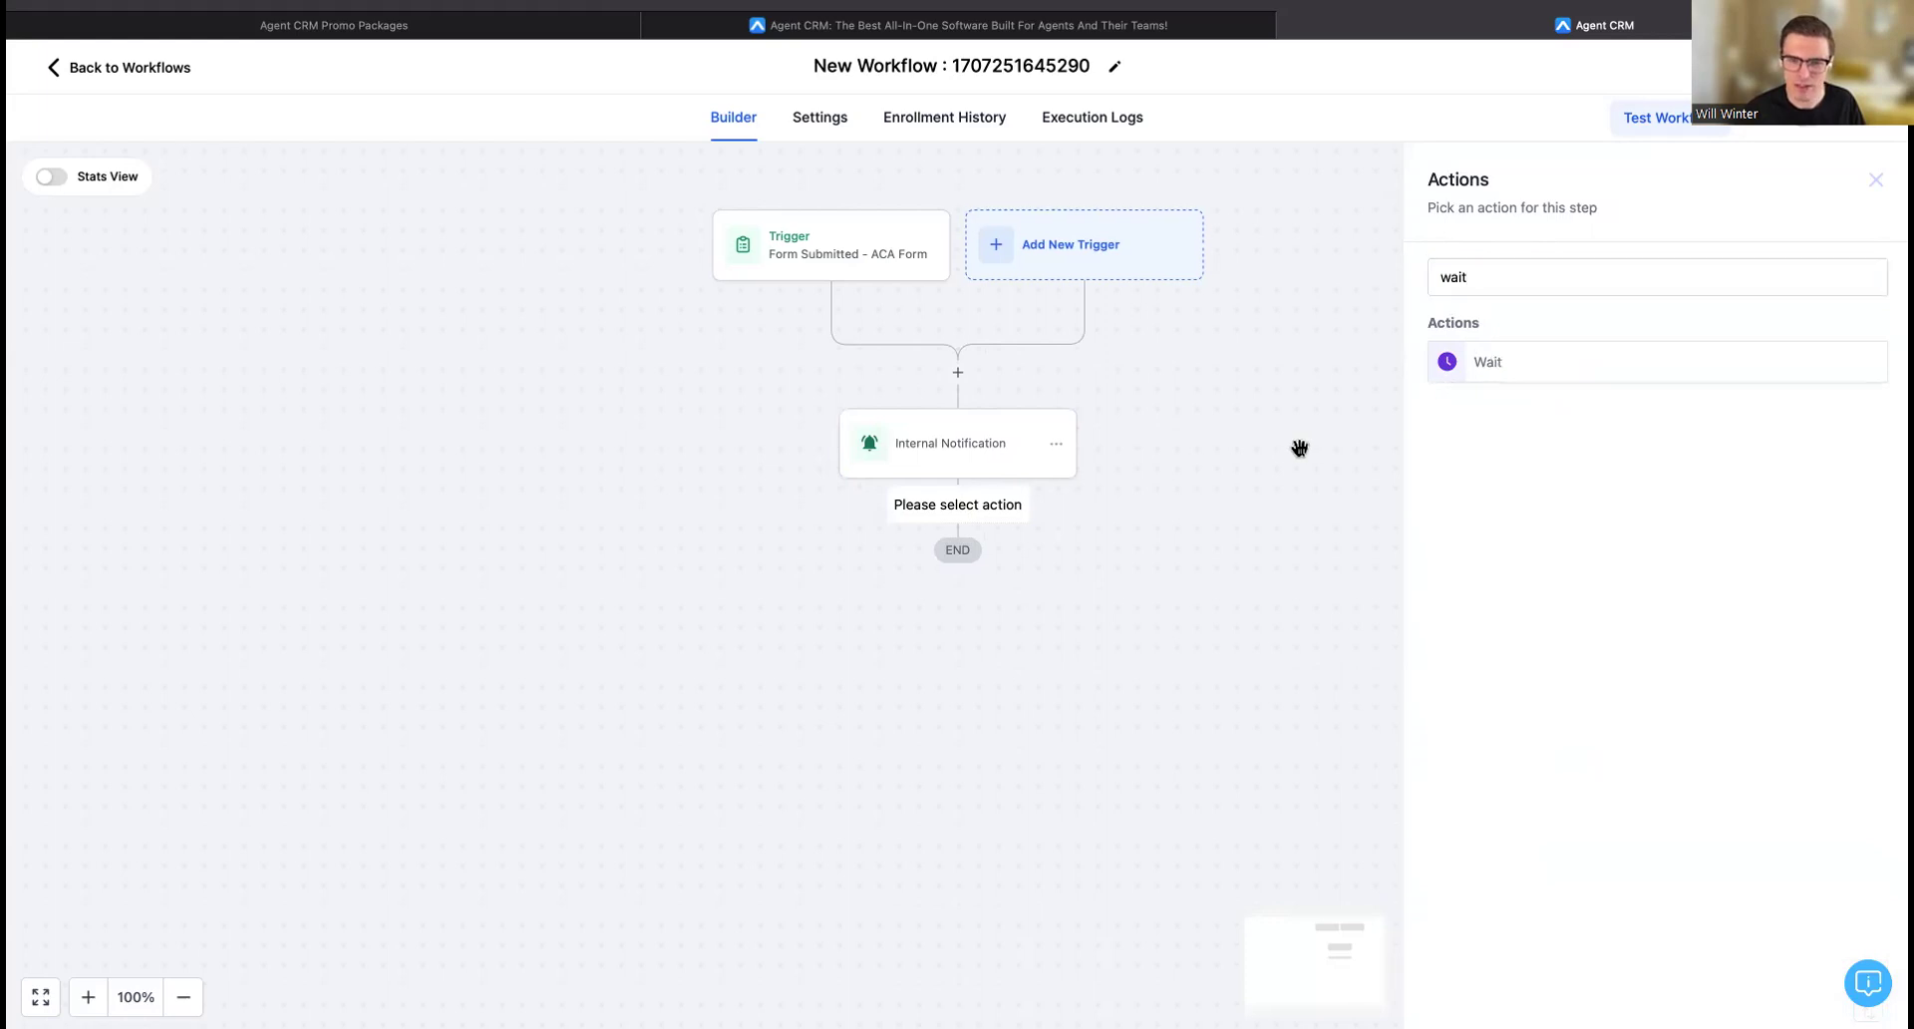
click(1872, 174)
Search the actions for "sms" and choose Send SMS below the Internal Notification.
click(953, 512)
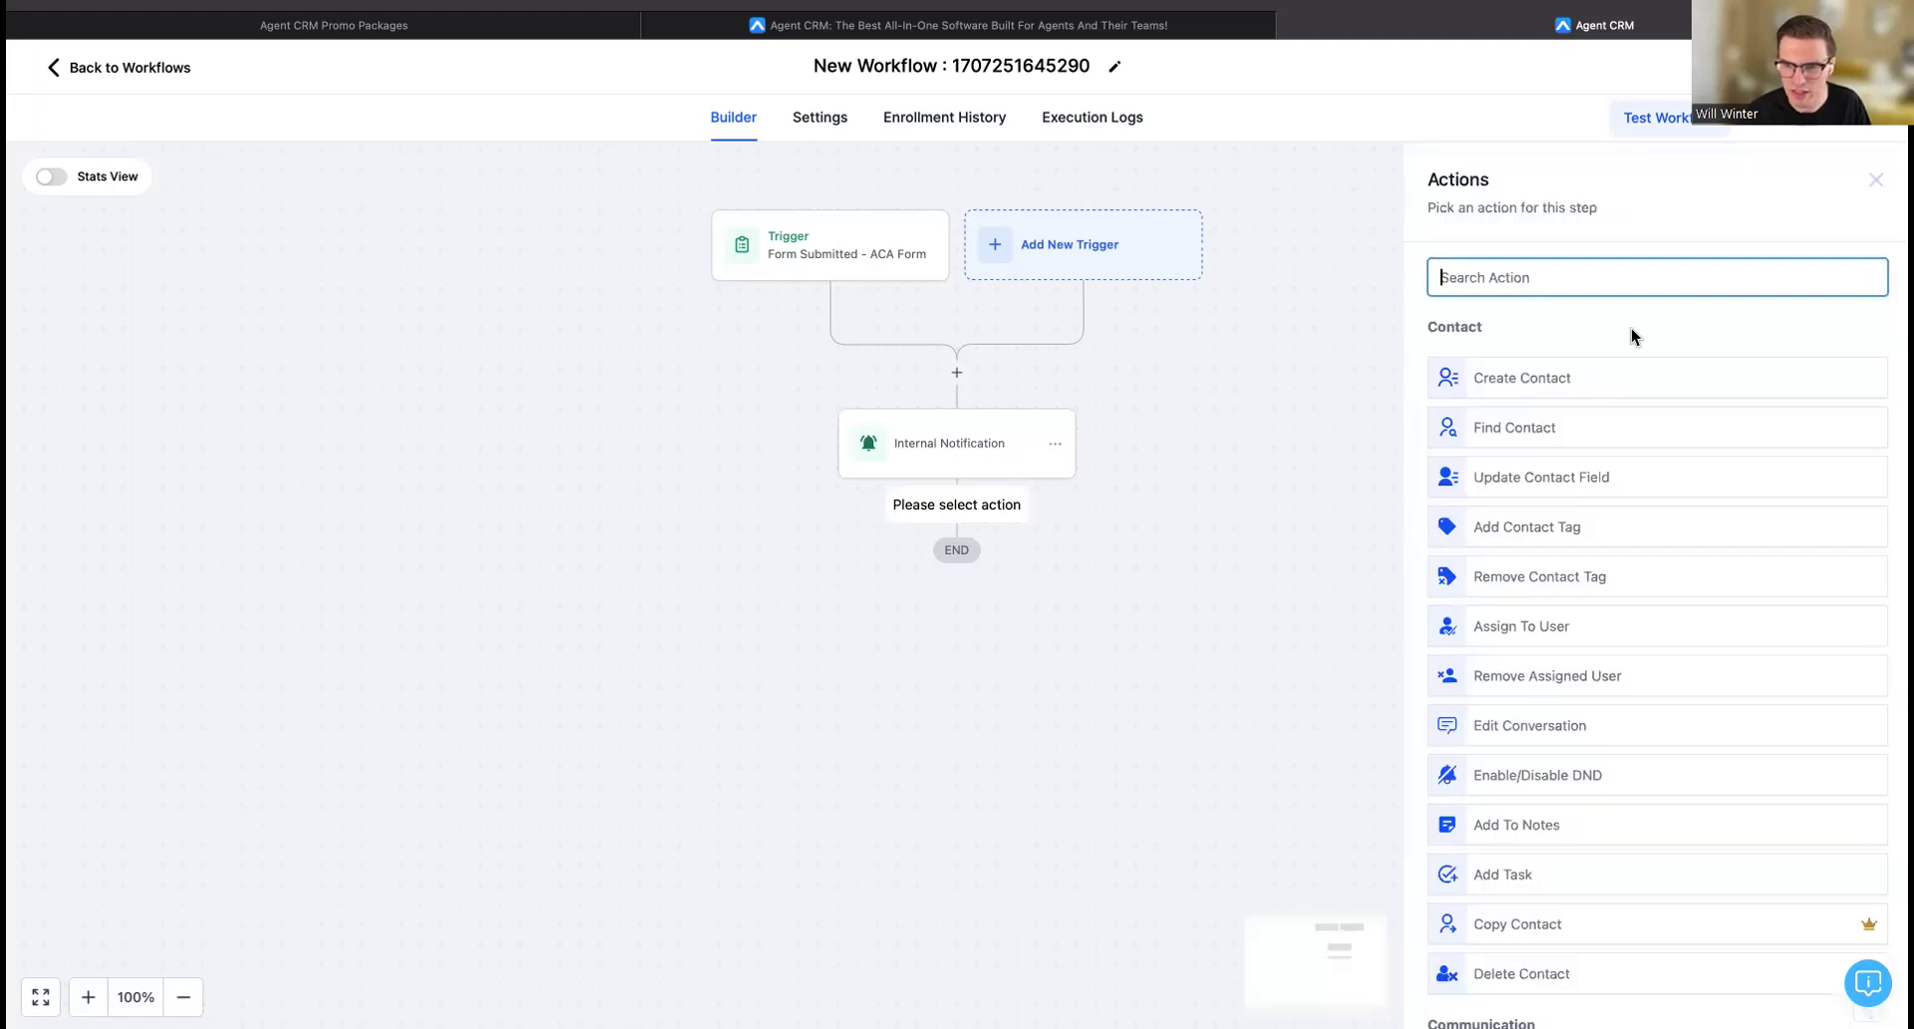
text(text)
key(super+a)
text(sms)
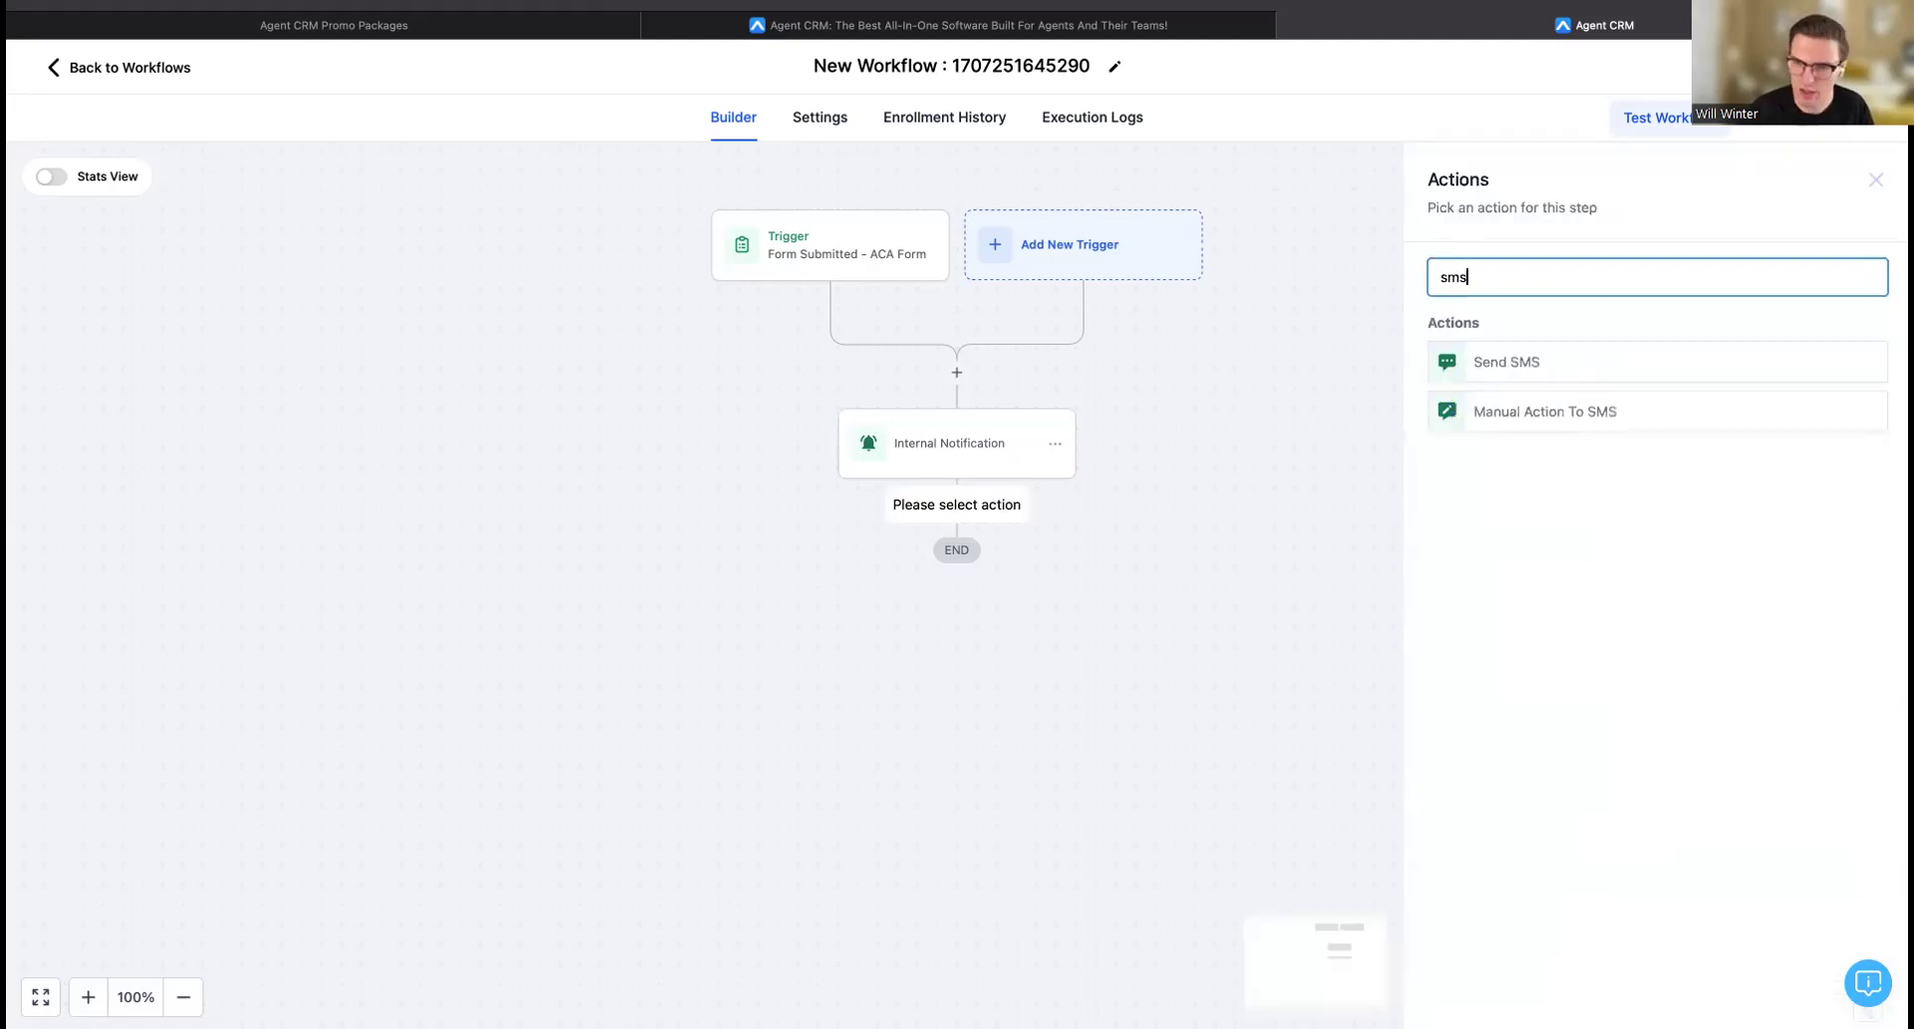
click(1528, 375)
Start the SMS message with the greeting "Hey {{contact.first_name}}," using the contact's First Name custom value.
text(Hey,)
click(1447, 518)
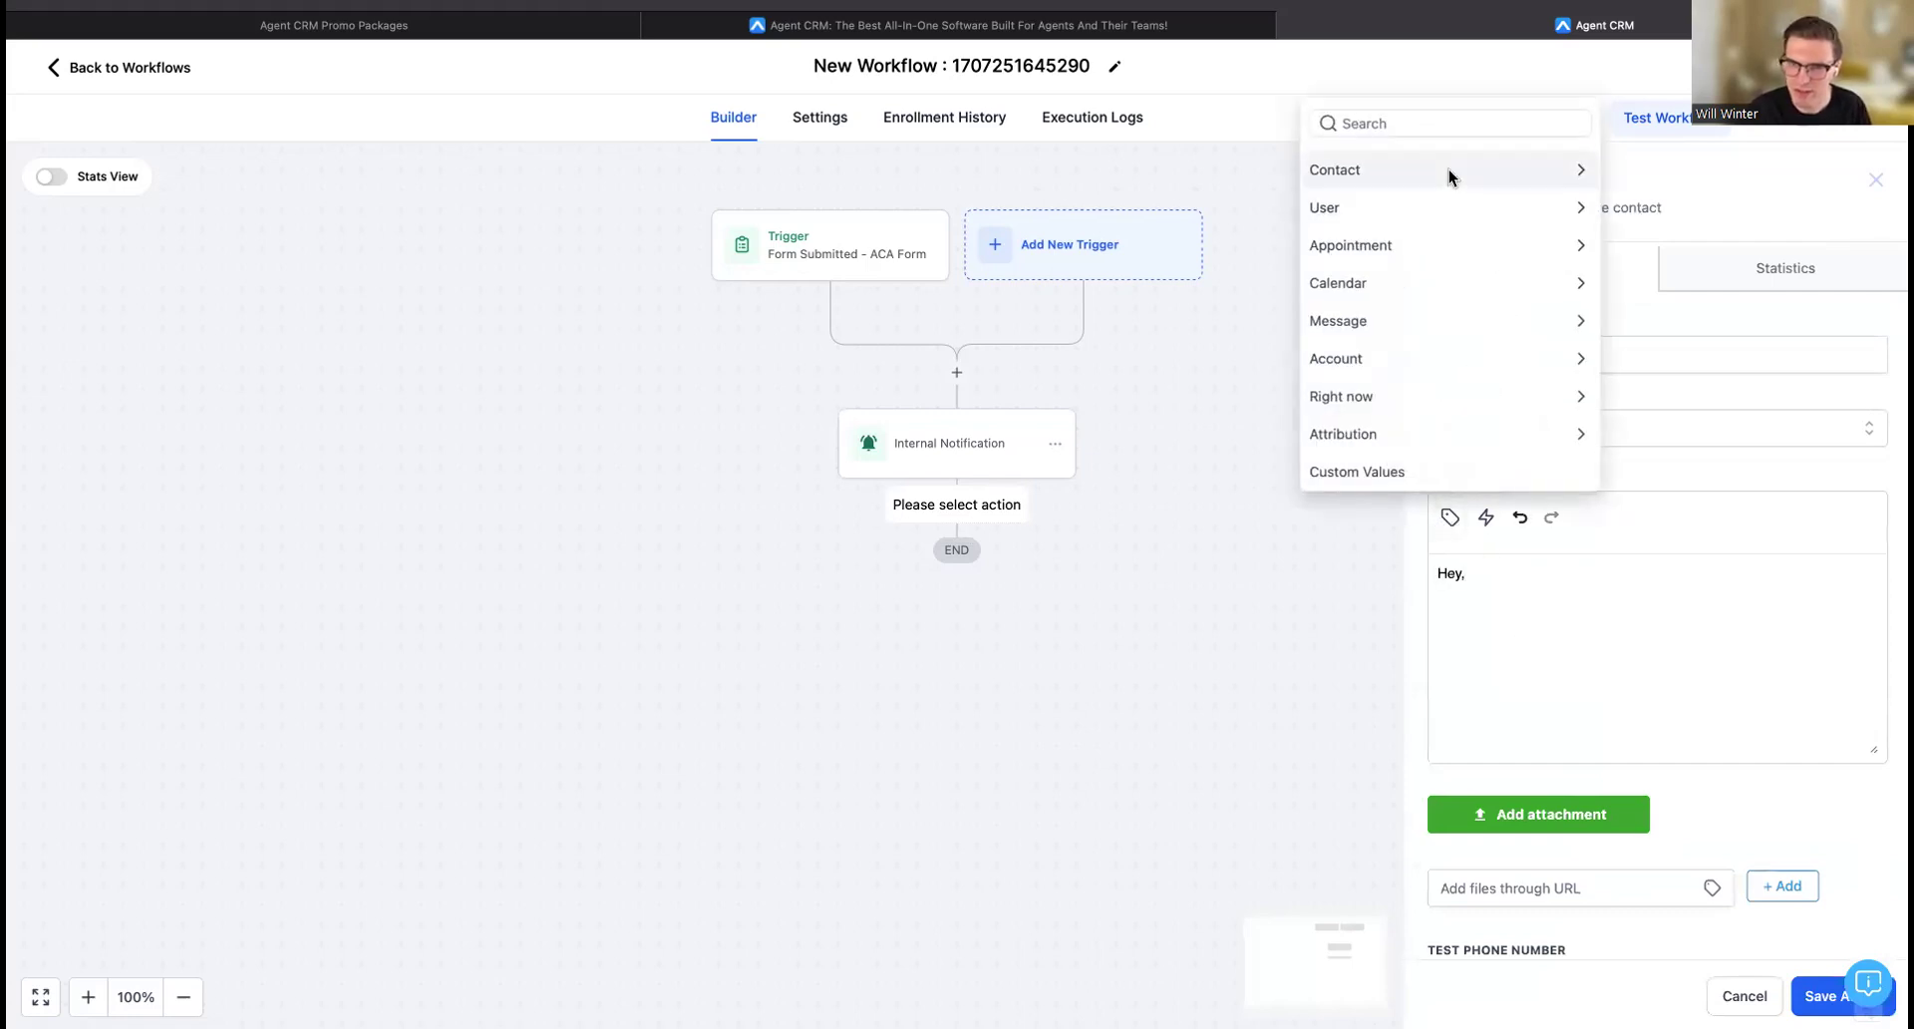
click(1527, 170)
click(1433, 129)
text(,)
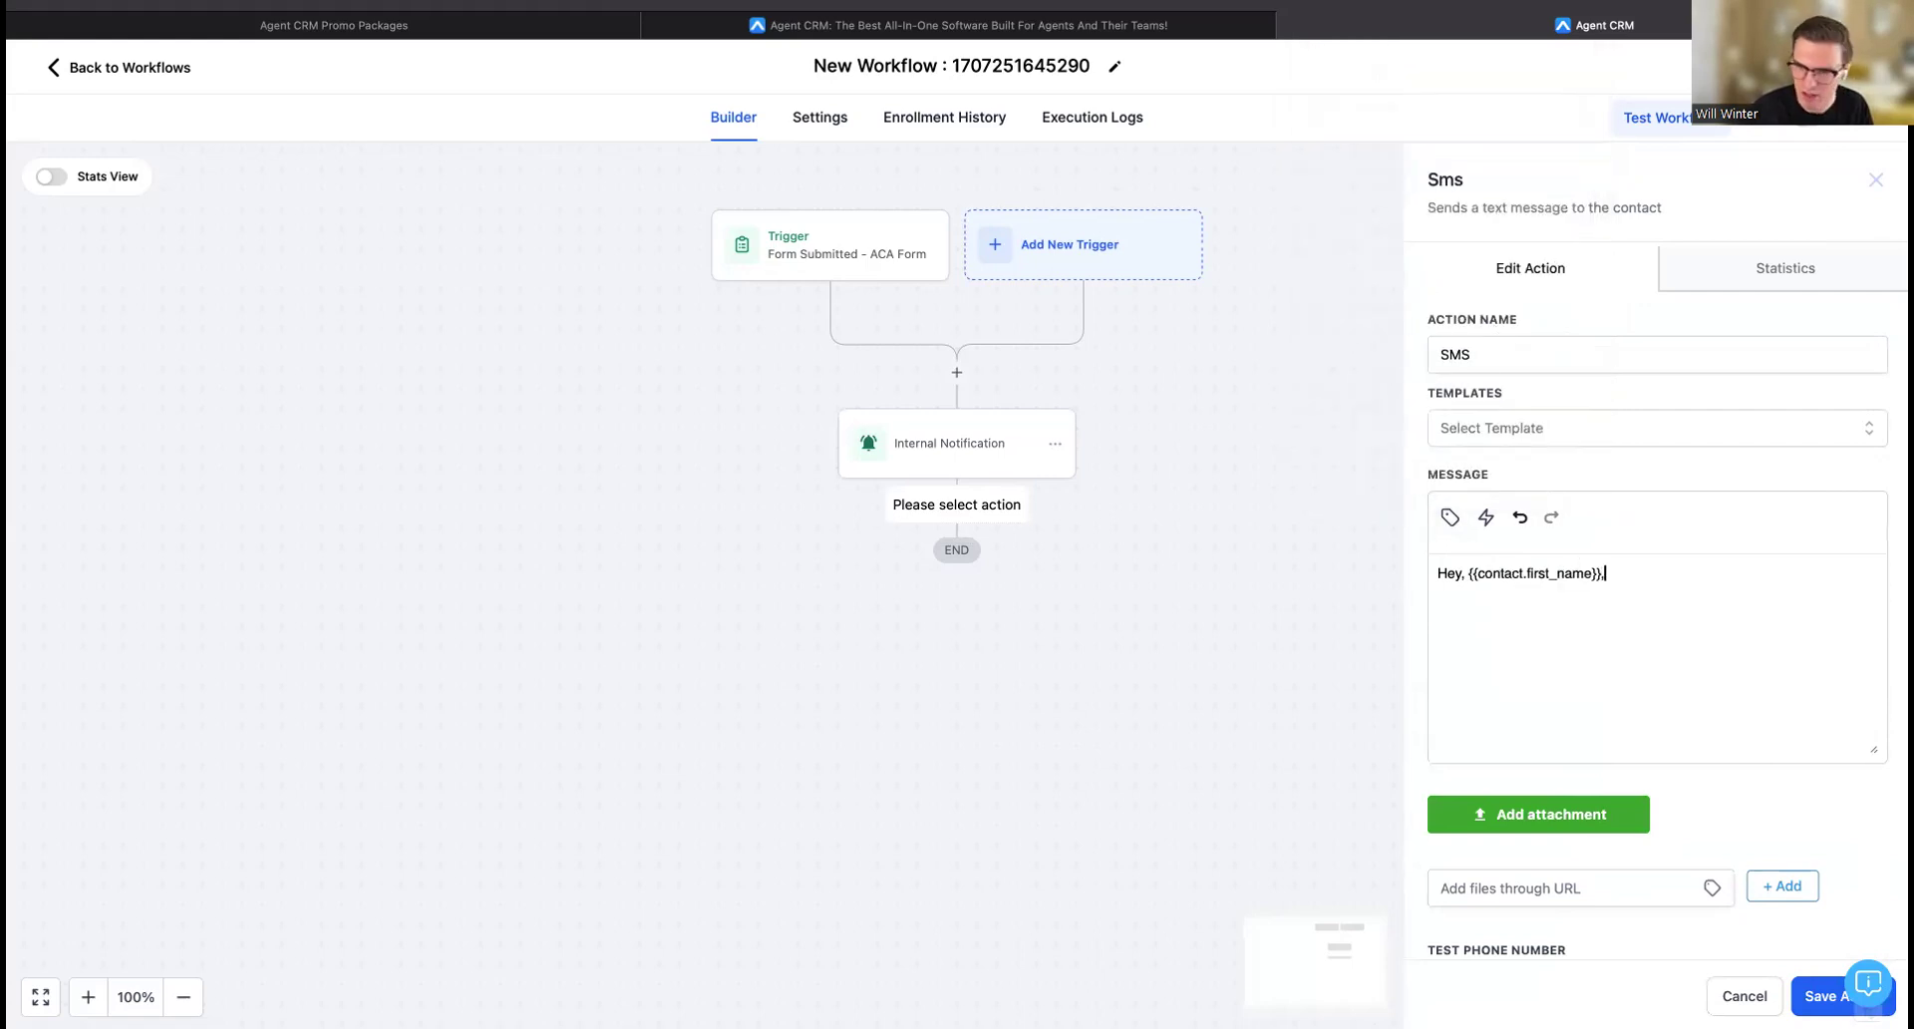
click(1469, 575)
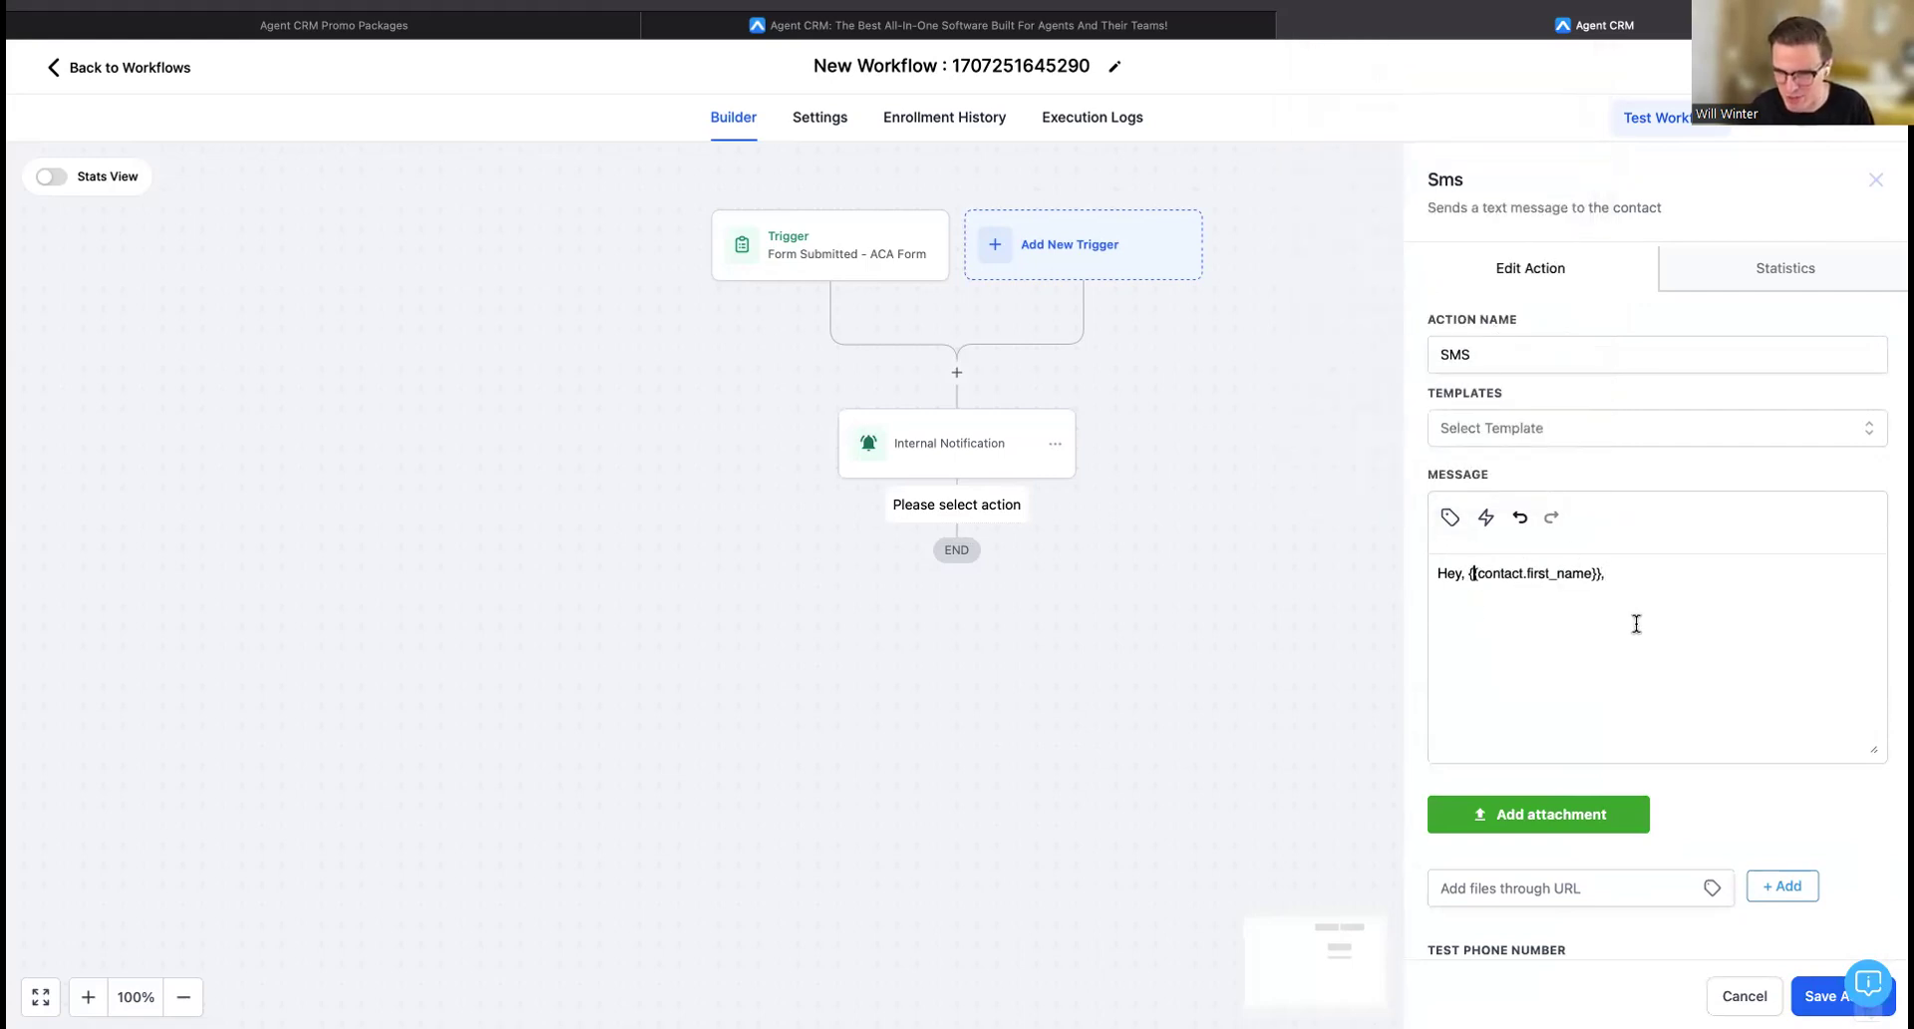
key(BackSpace)
click(1676, 576)
After a blank line below the greeting, write "Thank you for filling in our form.".
key(Return)
key(Return)
text(Thank y)
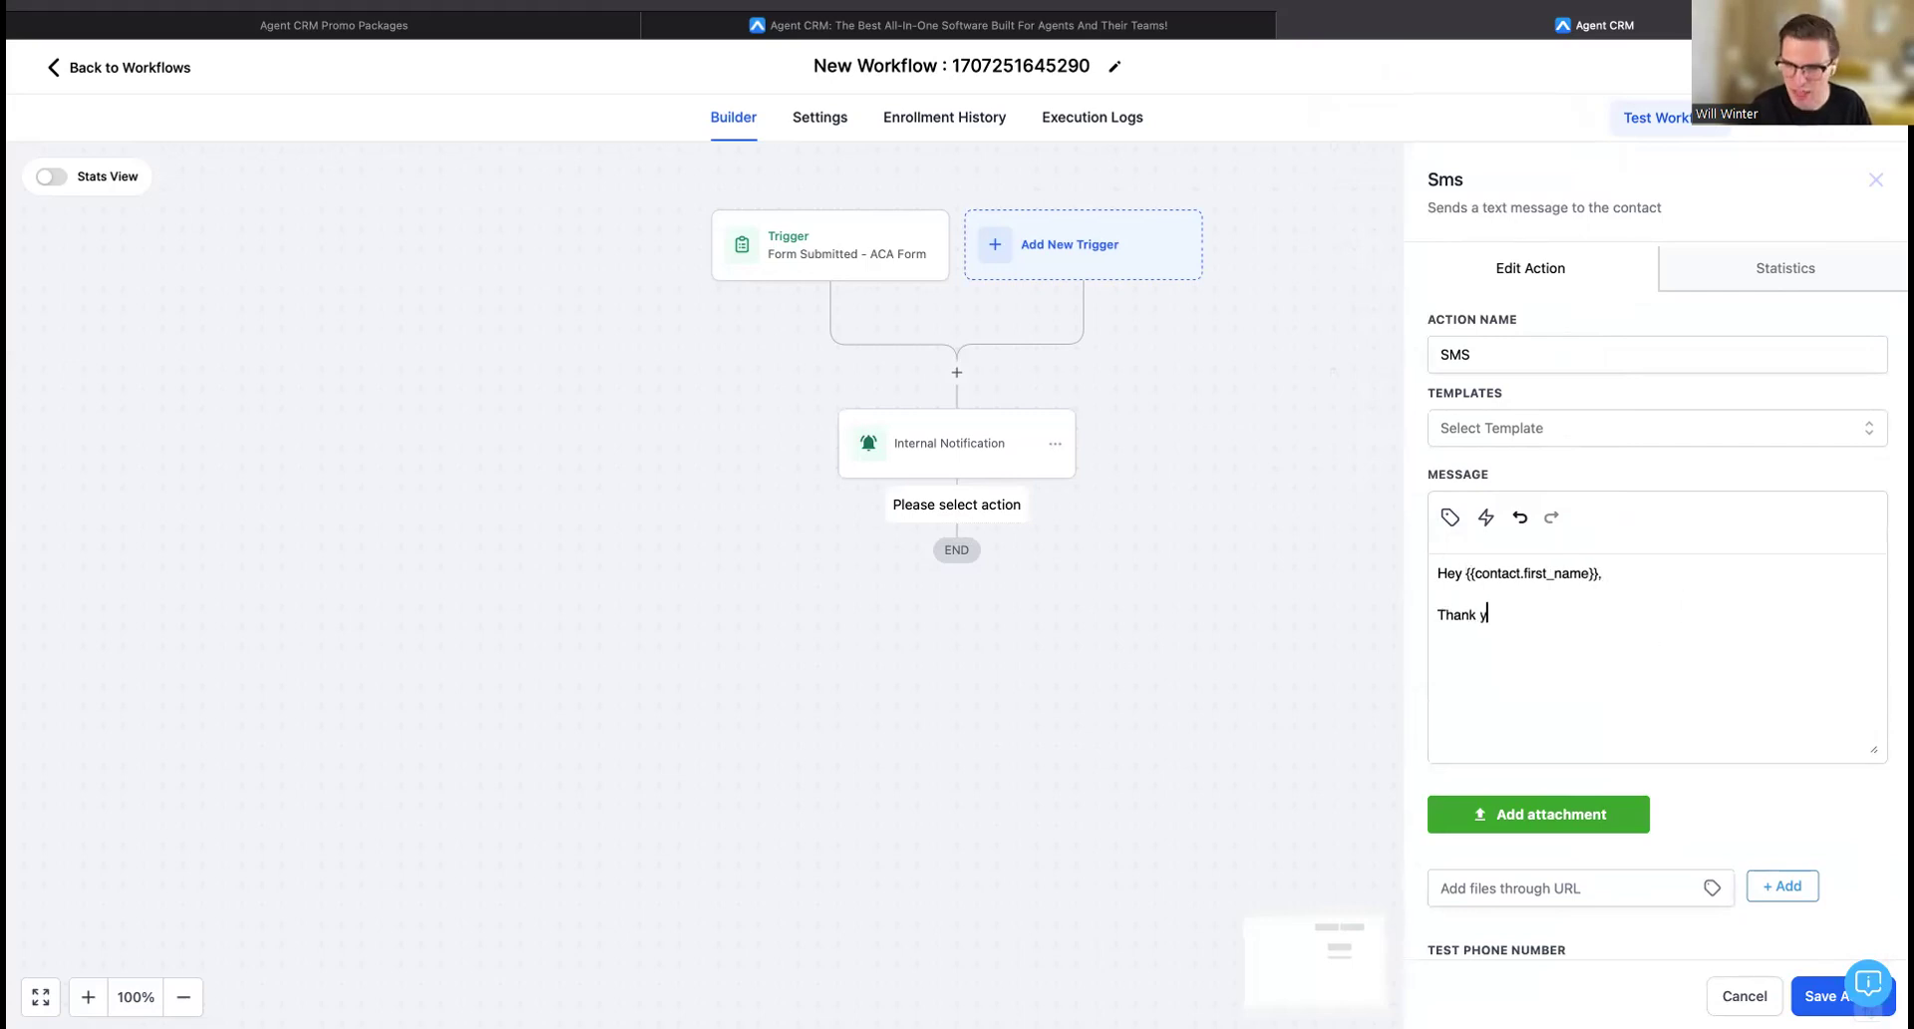
text(ou for fil)
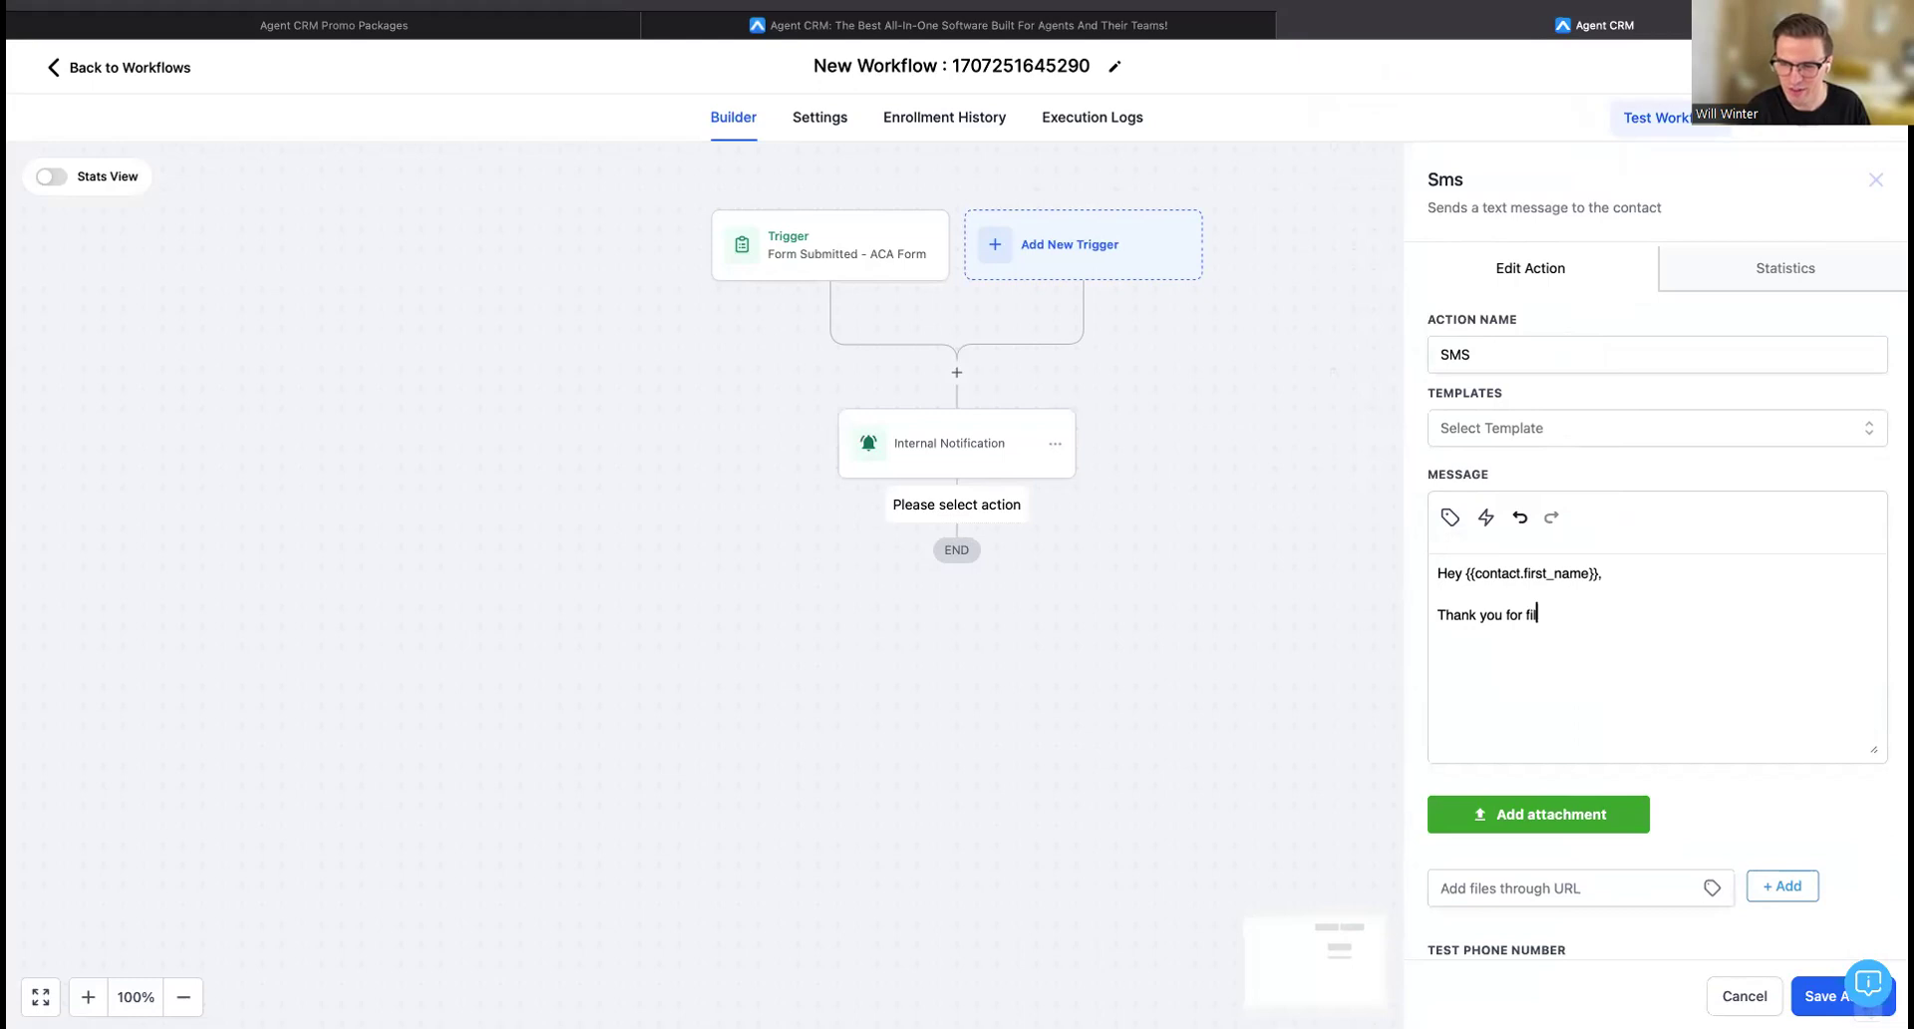
text(ling in our )
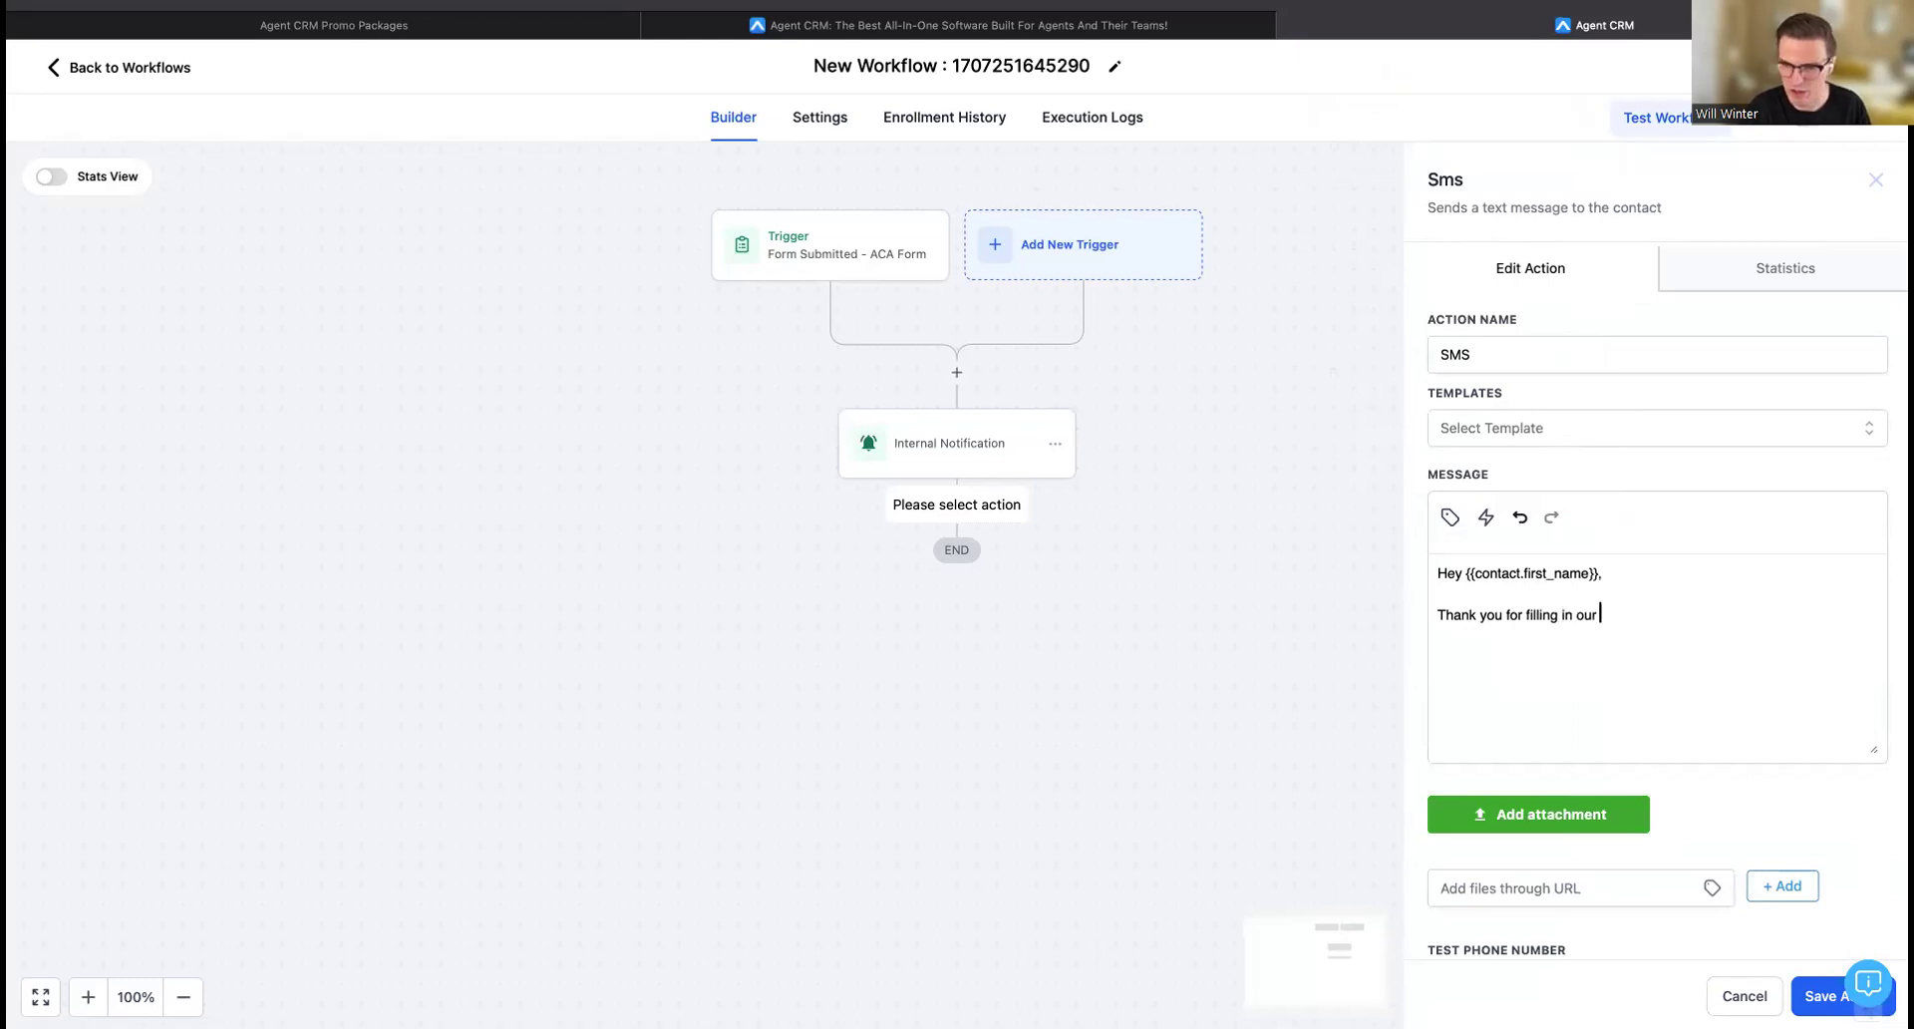
text(form.)
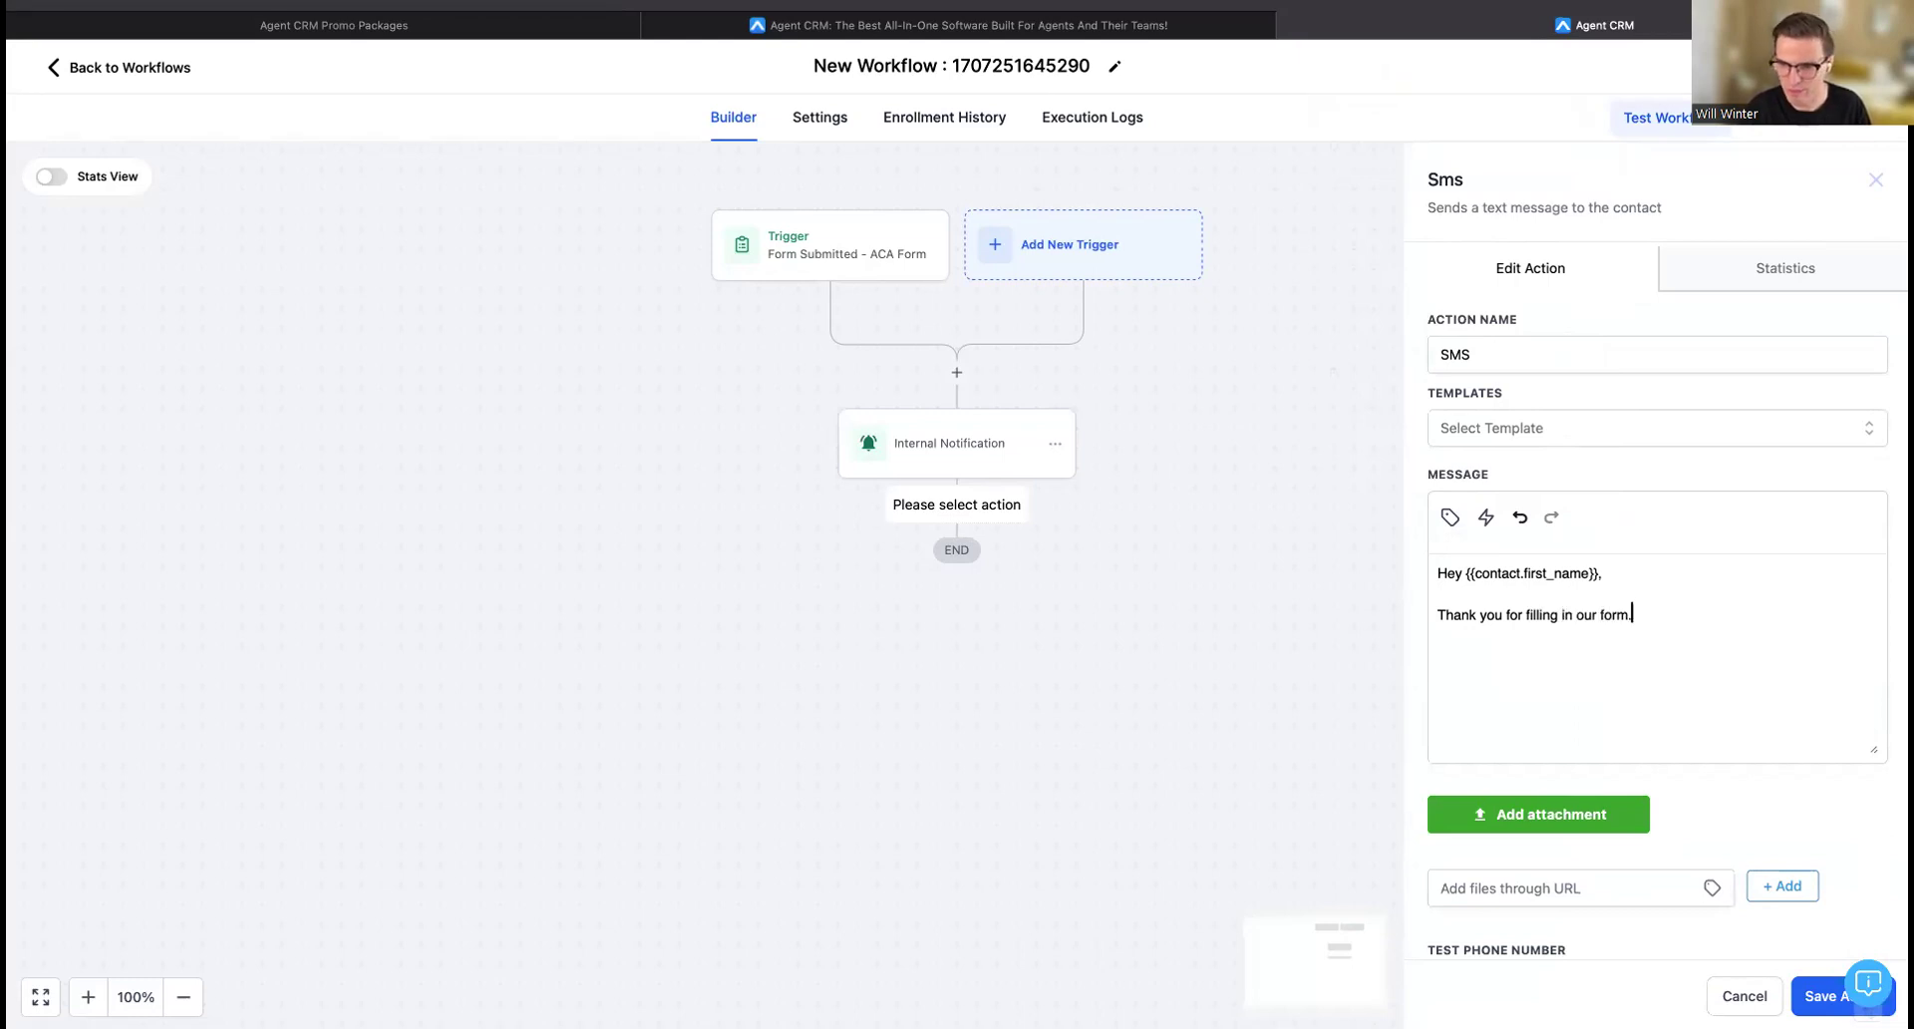
Continue the paragraph with "Someone will be reaching out to you shortly. Reply with any question.".
text( Someone will)
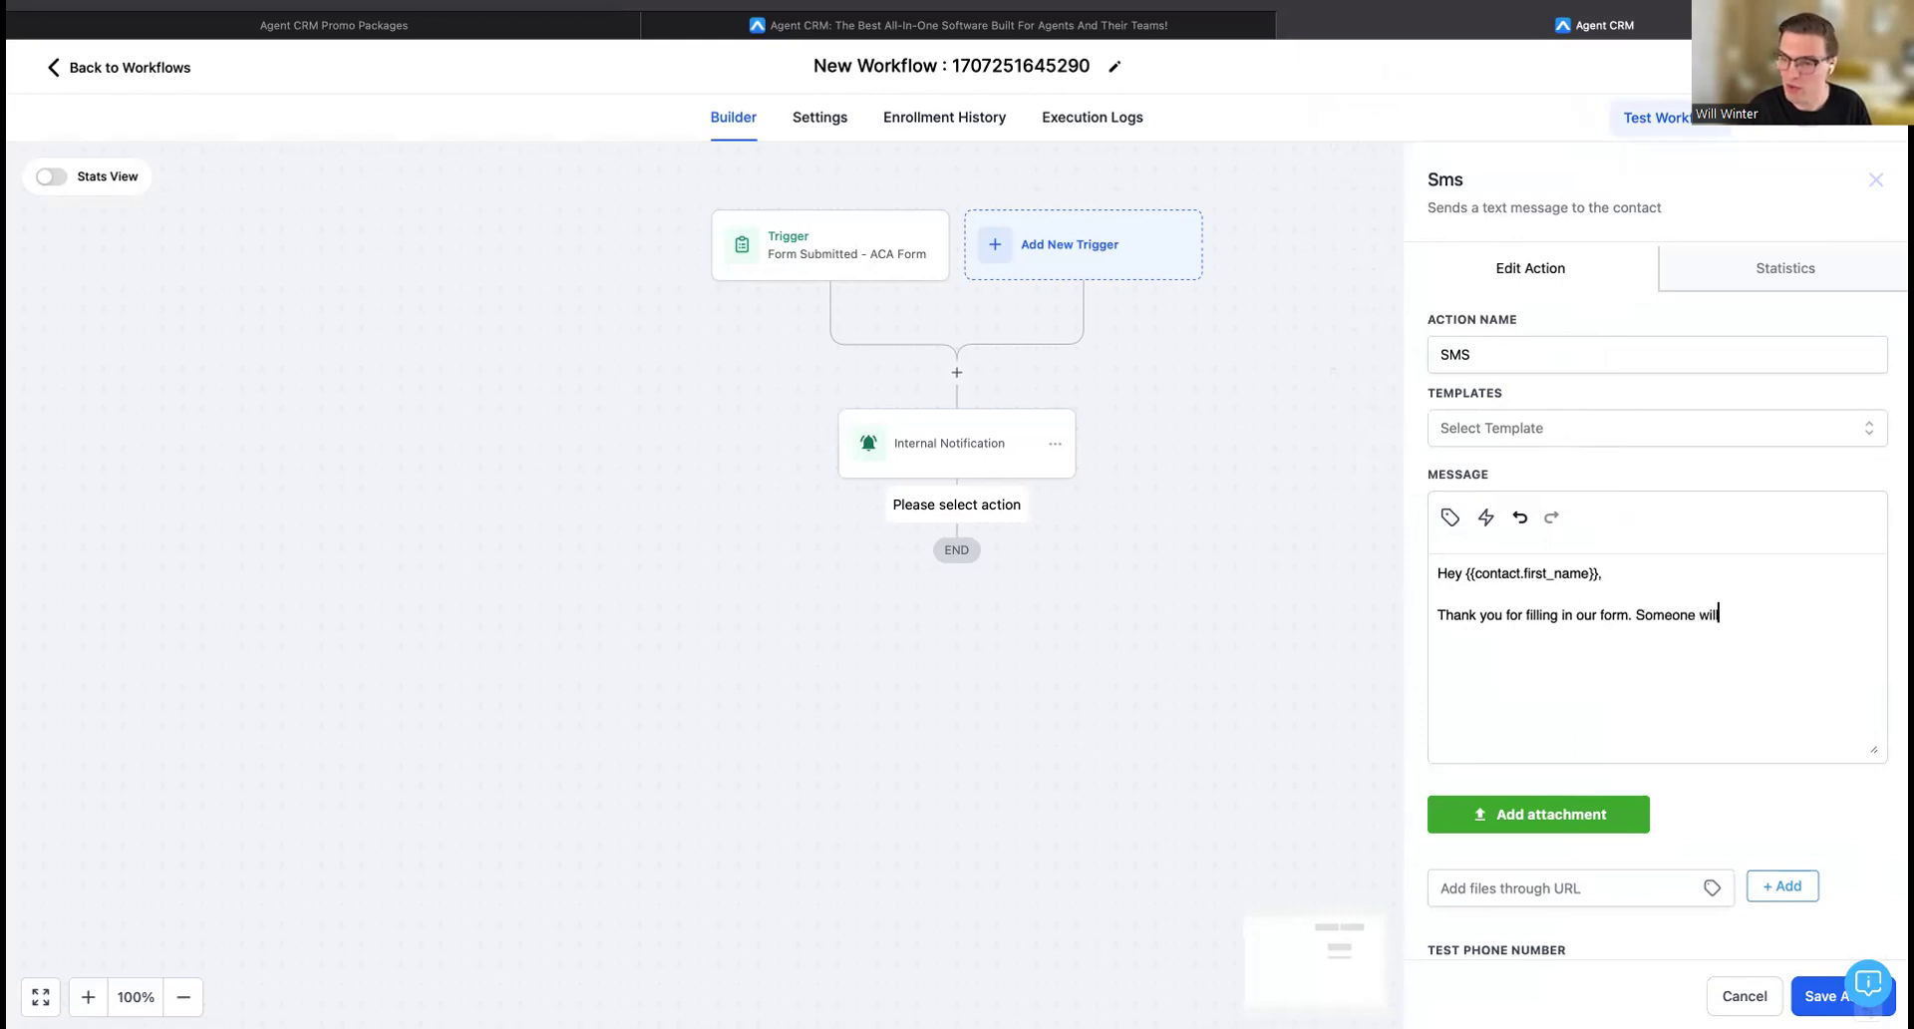
text( be reaching out to you show)
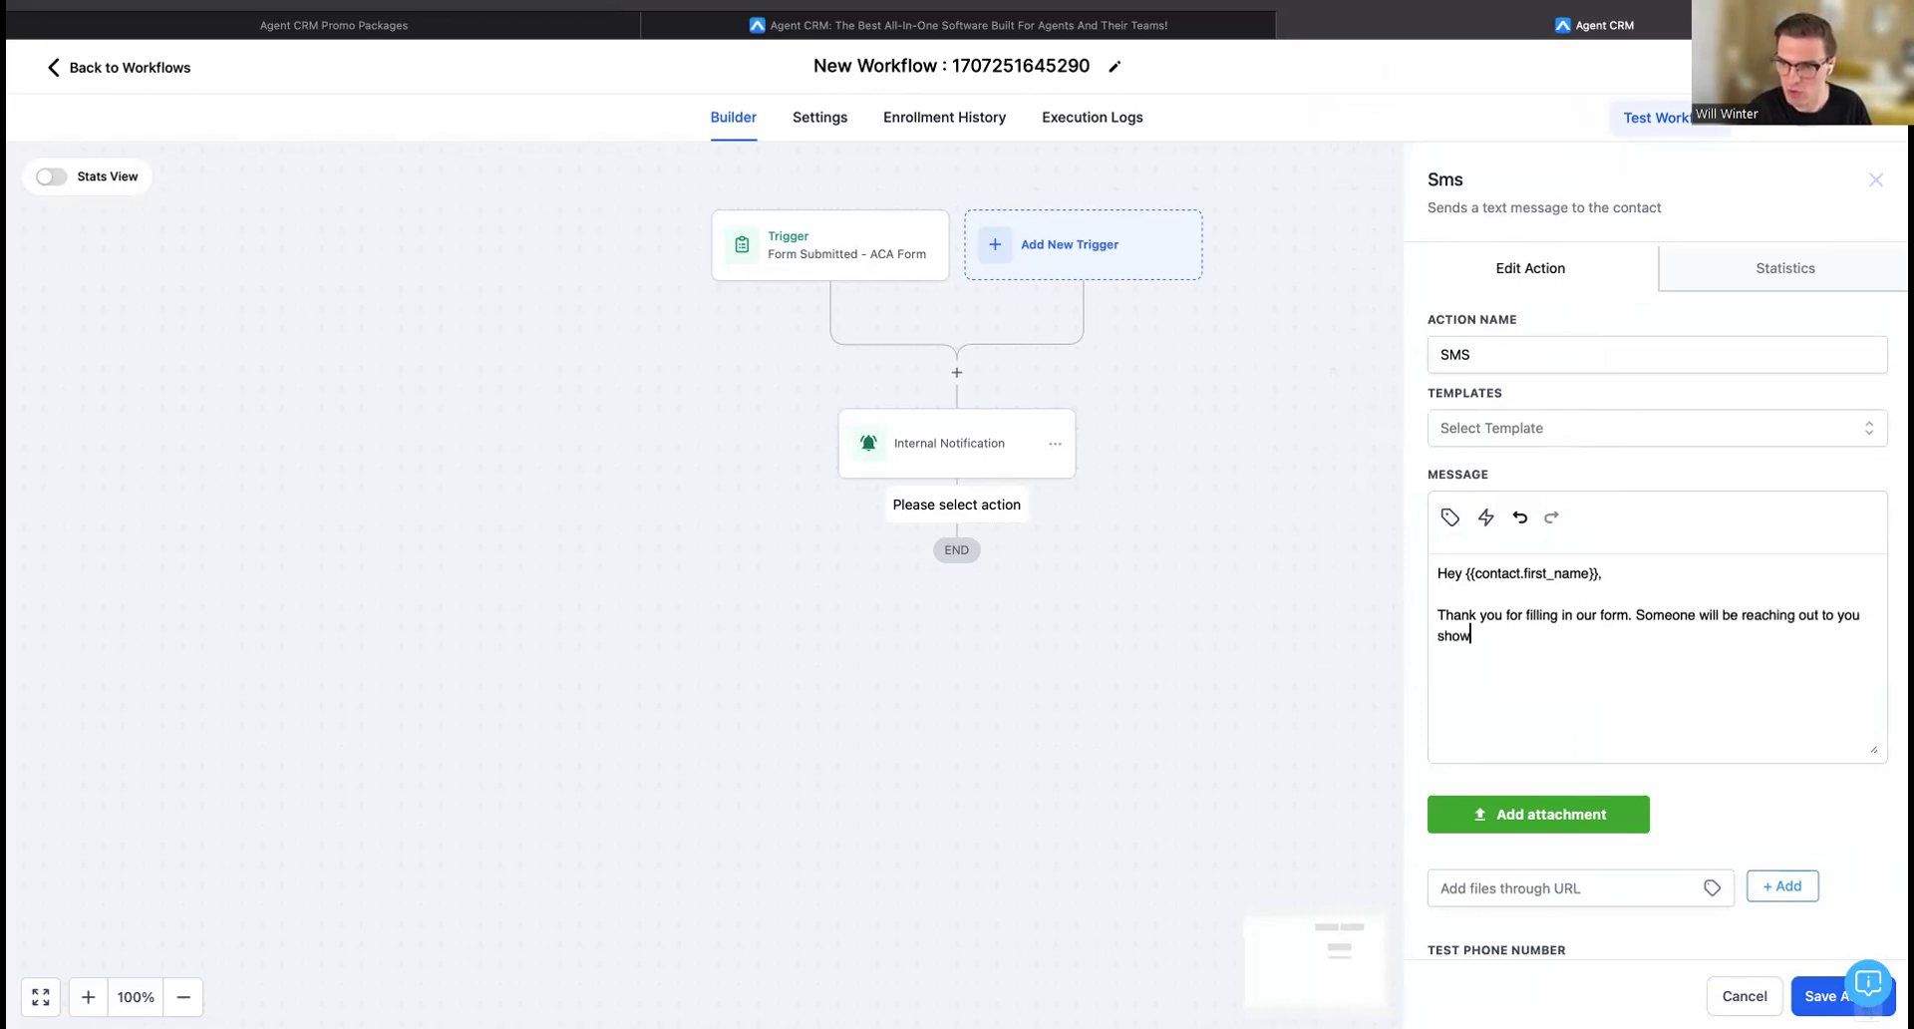
key(BackSpace)
text(rtly. Reoky wit)
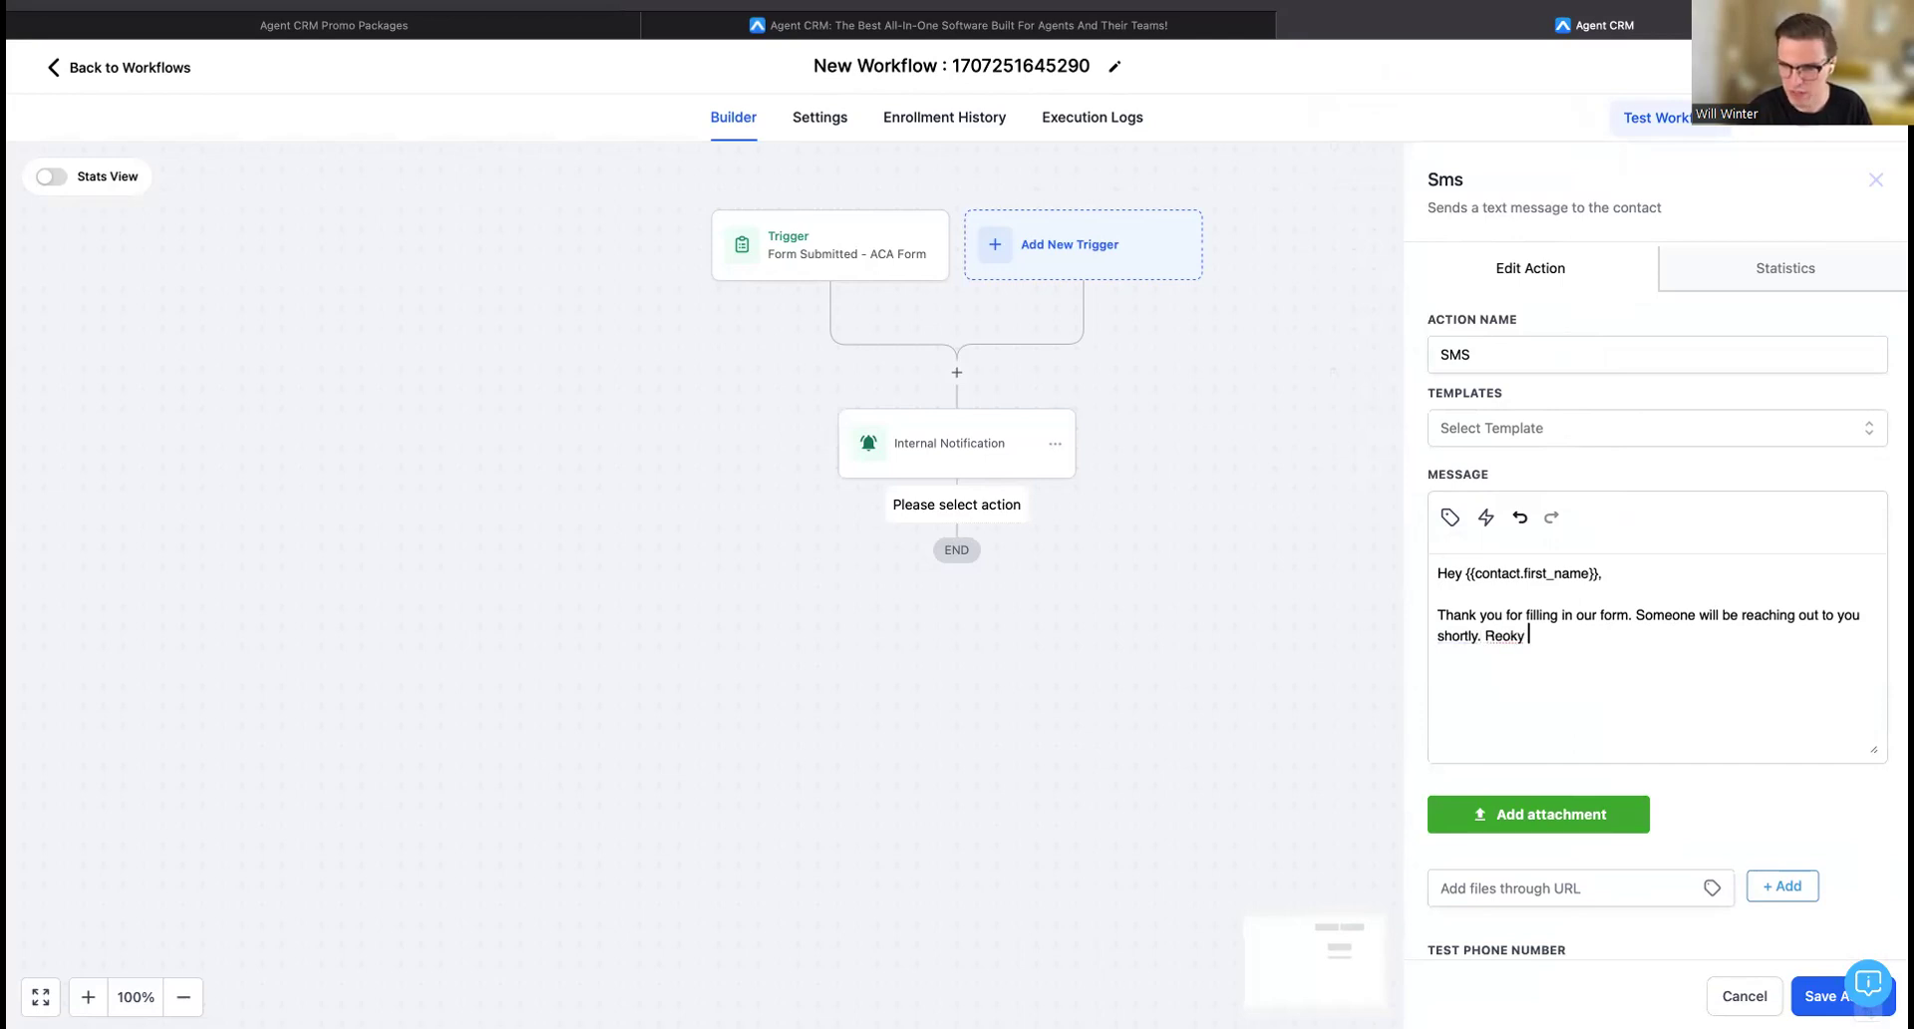
key(BackSpace)
key(BackSpace)
key(BackSpace)
key(BackSpace)
key(BackSpace)
key(BackSpace)
key(BackSpace)
text(ply with any question.)
Add a new paragraph to the SMS message reading "You can also book a call at your convenience here:".
key(Return)
key(Return)
text(You can also book)
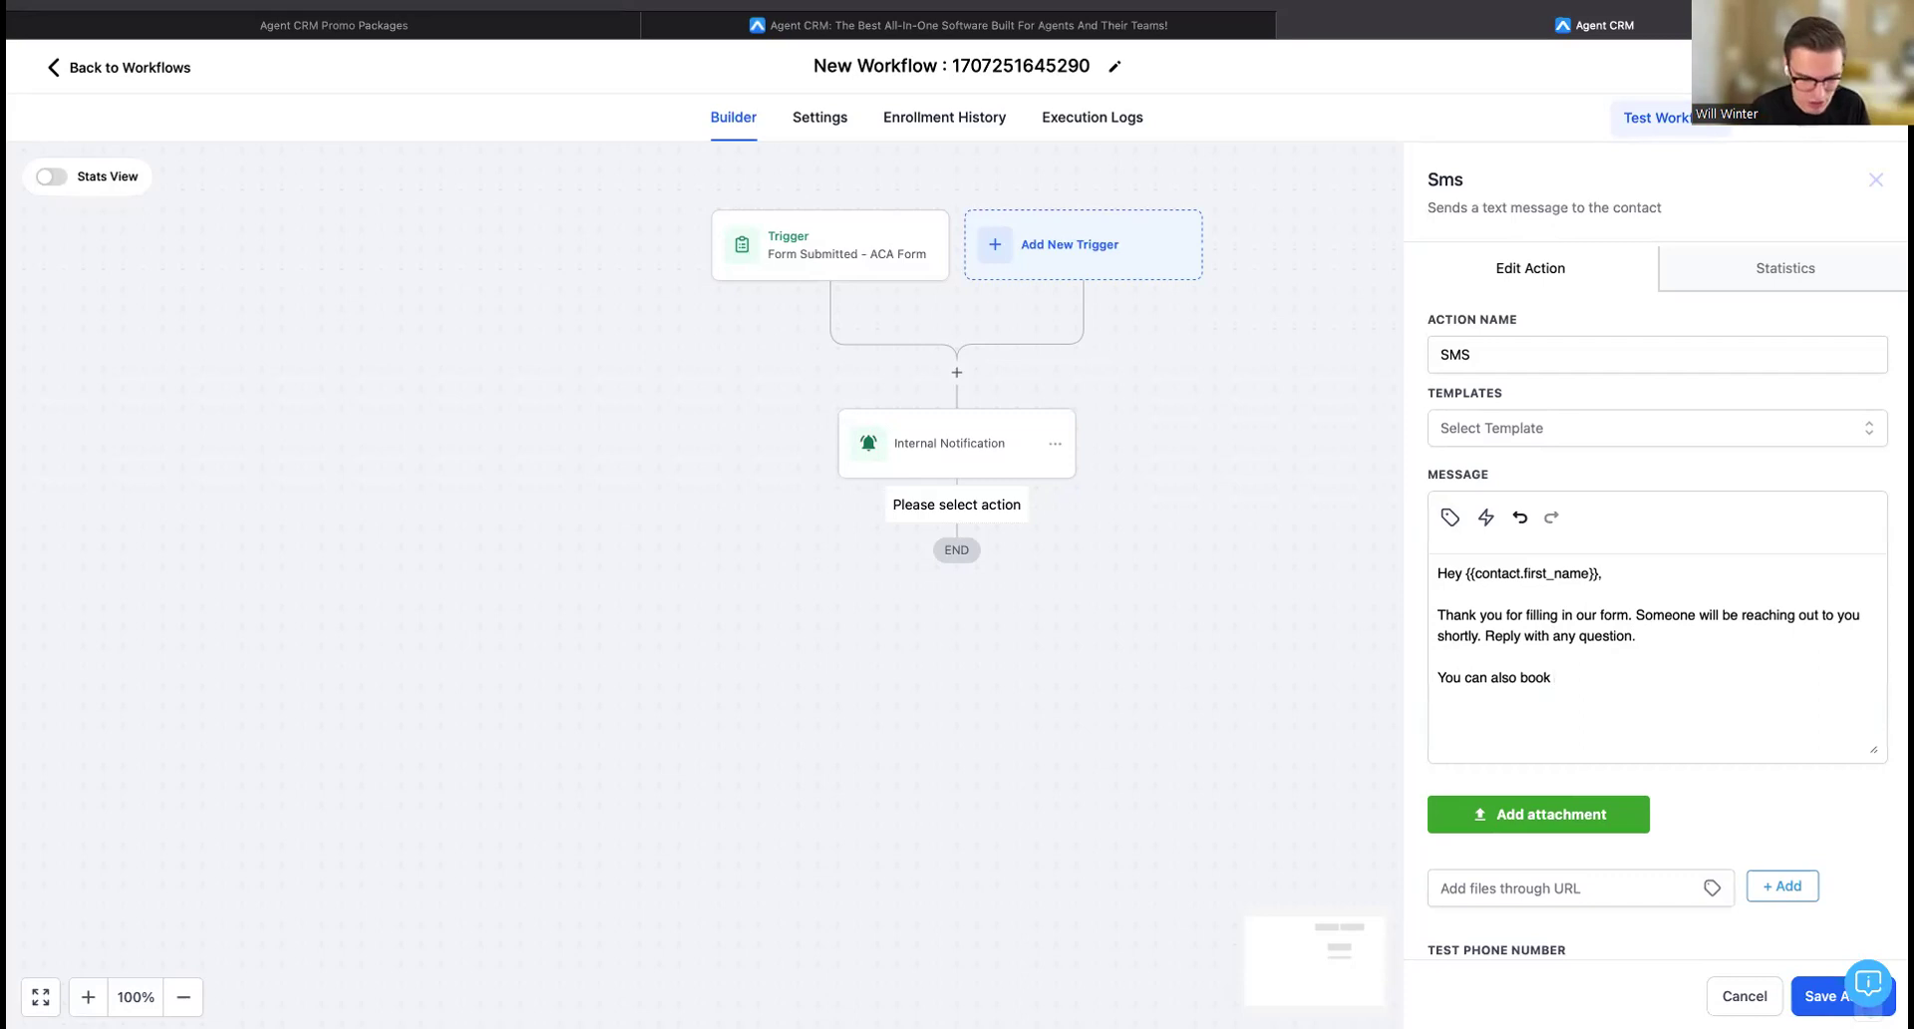
text(a)
key(BackSpace)
text(a call at your convenience here:)
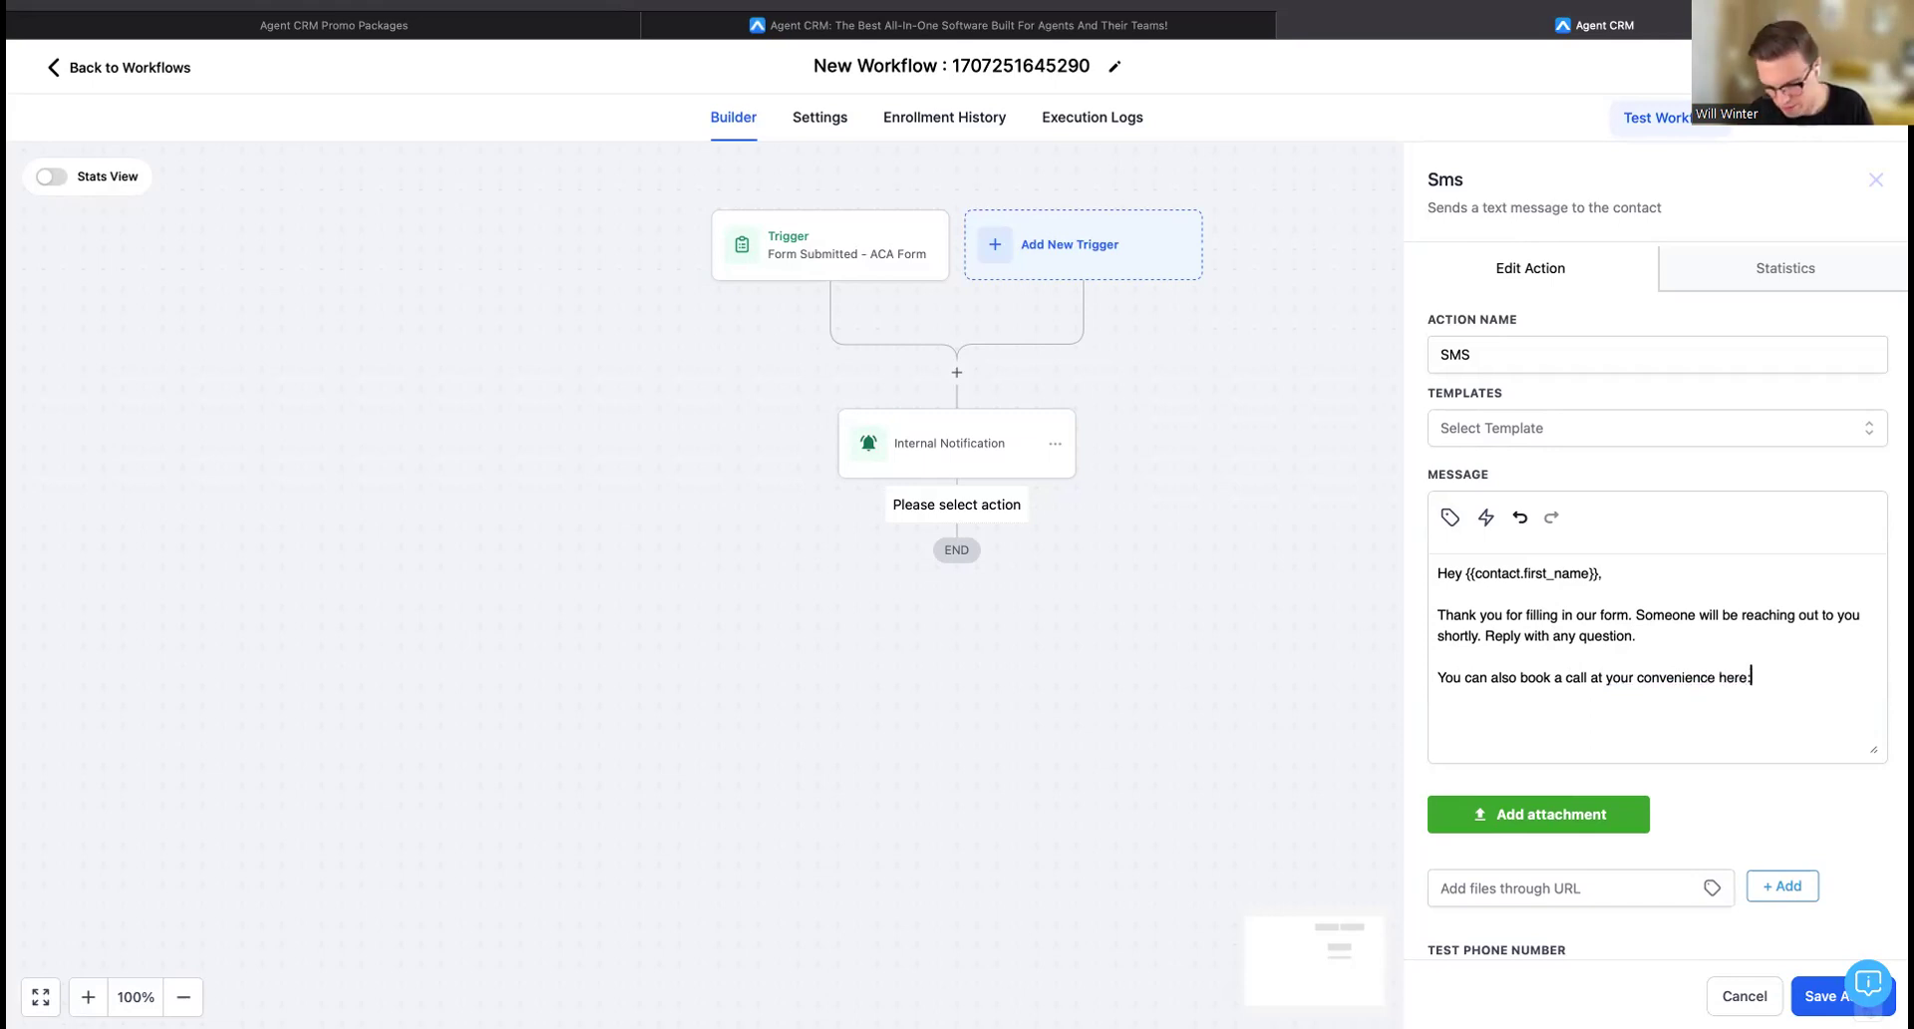
Insert the calendar's Name custom value on a new line below the booking sentence in the SMS message.
click(1449, 518)
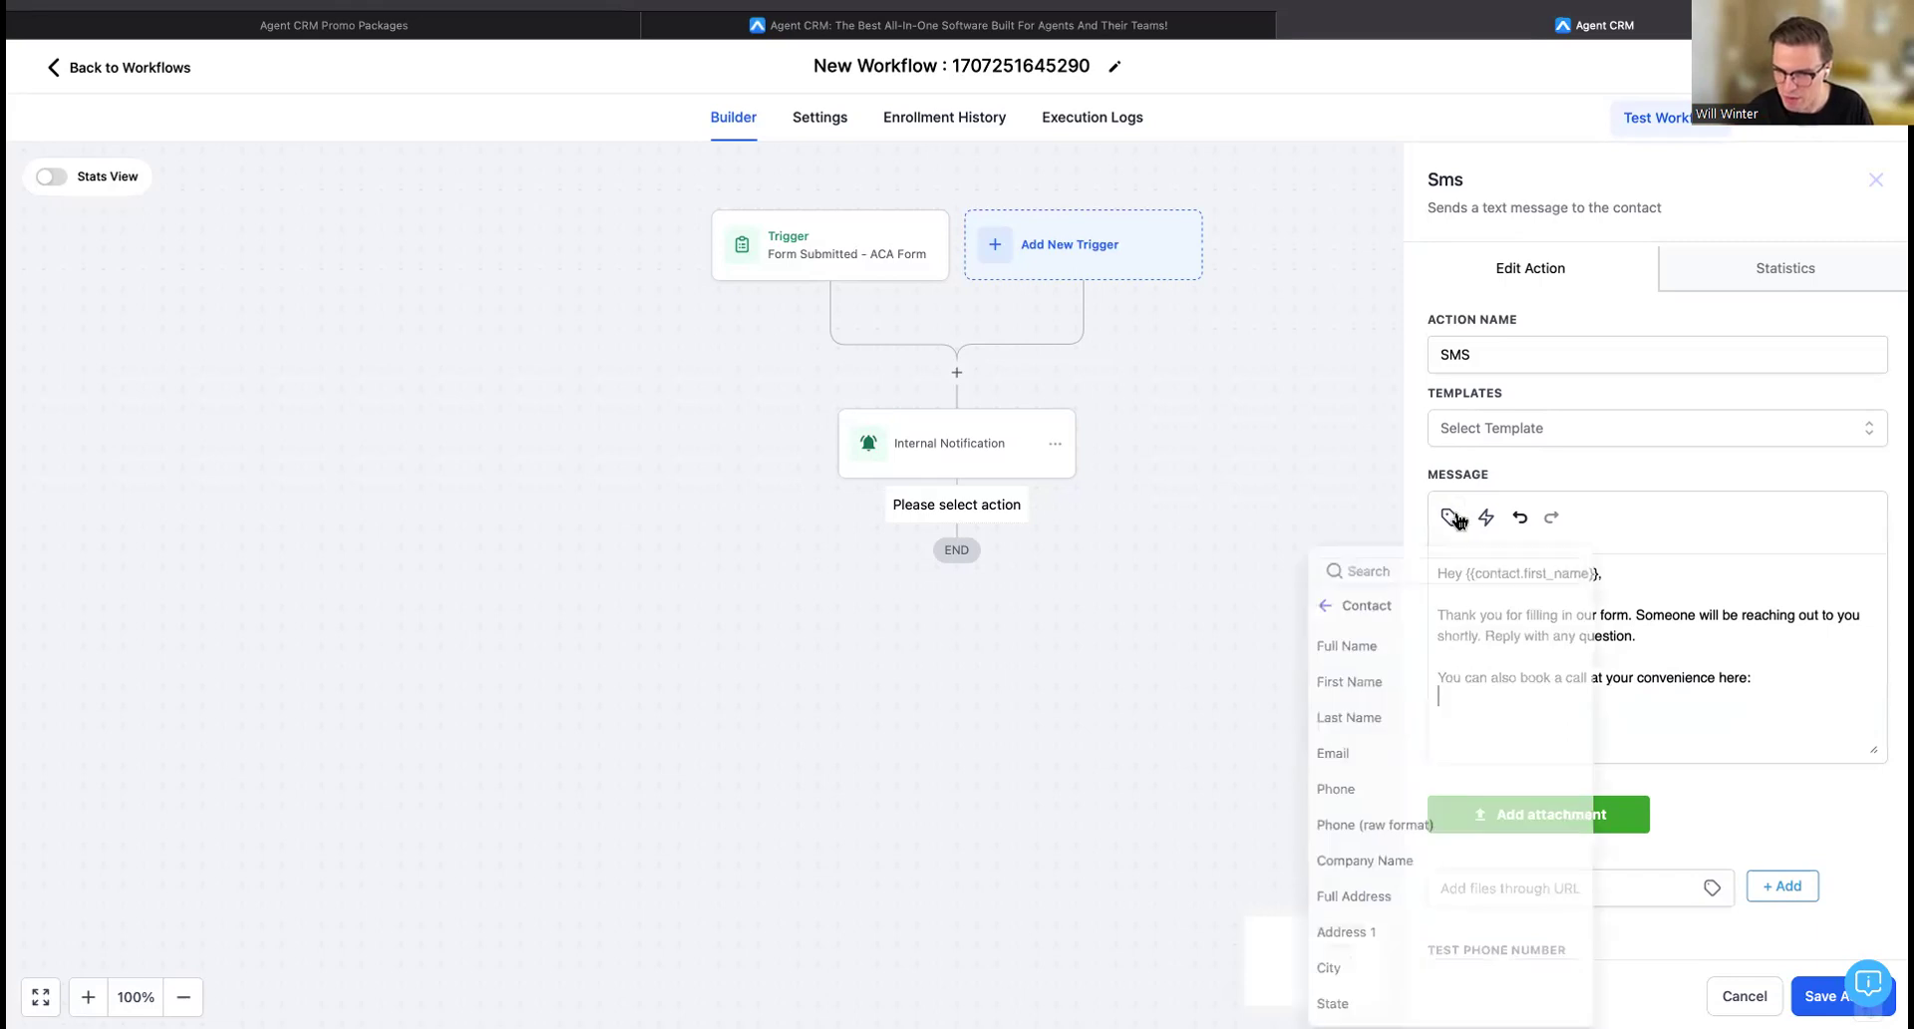
scroll(1433, 815, down, 5)
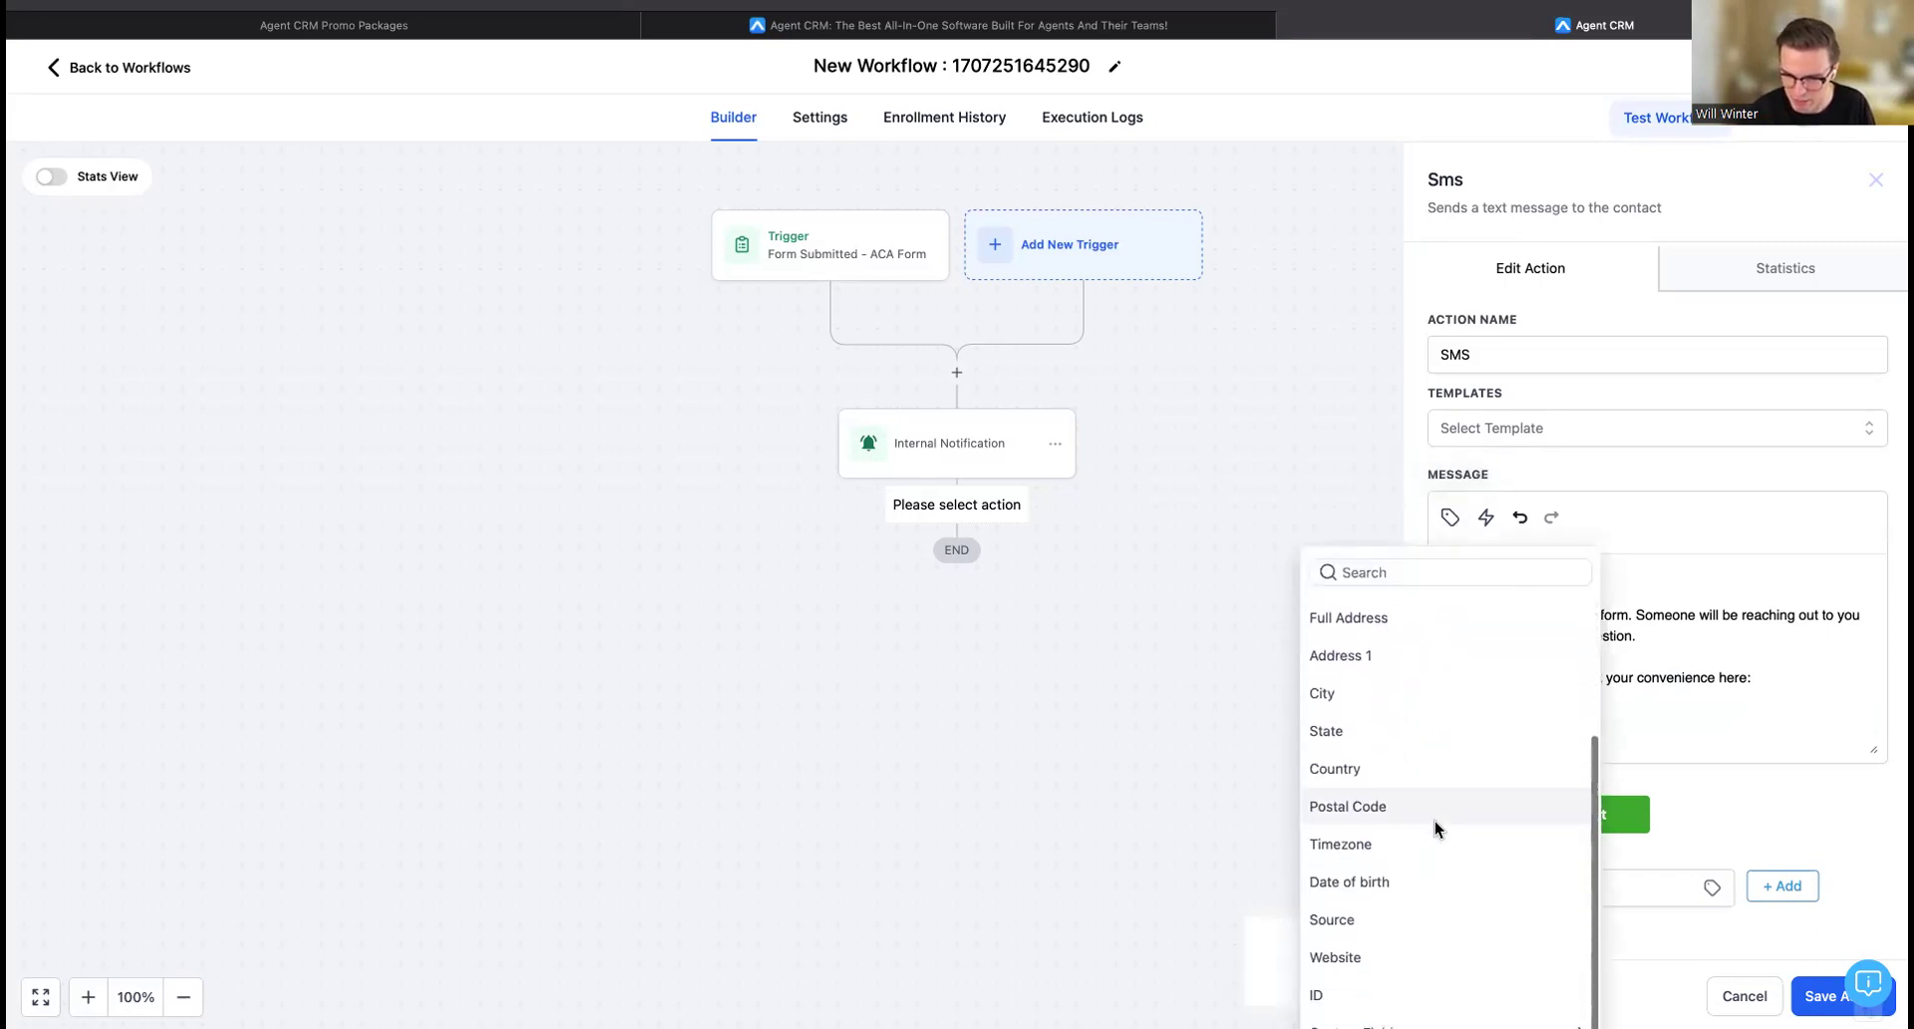
scroll(1361, 678, up, 5)
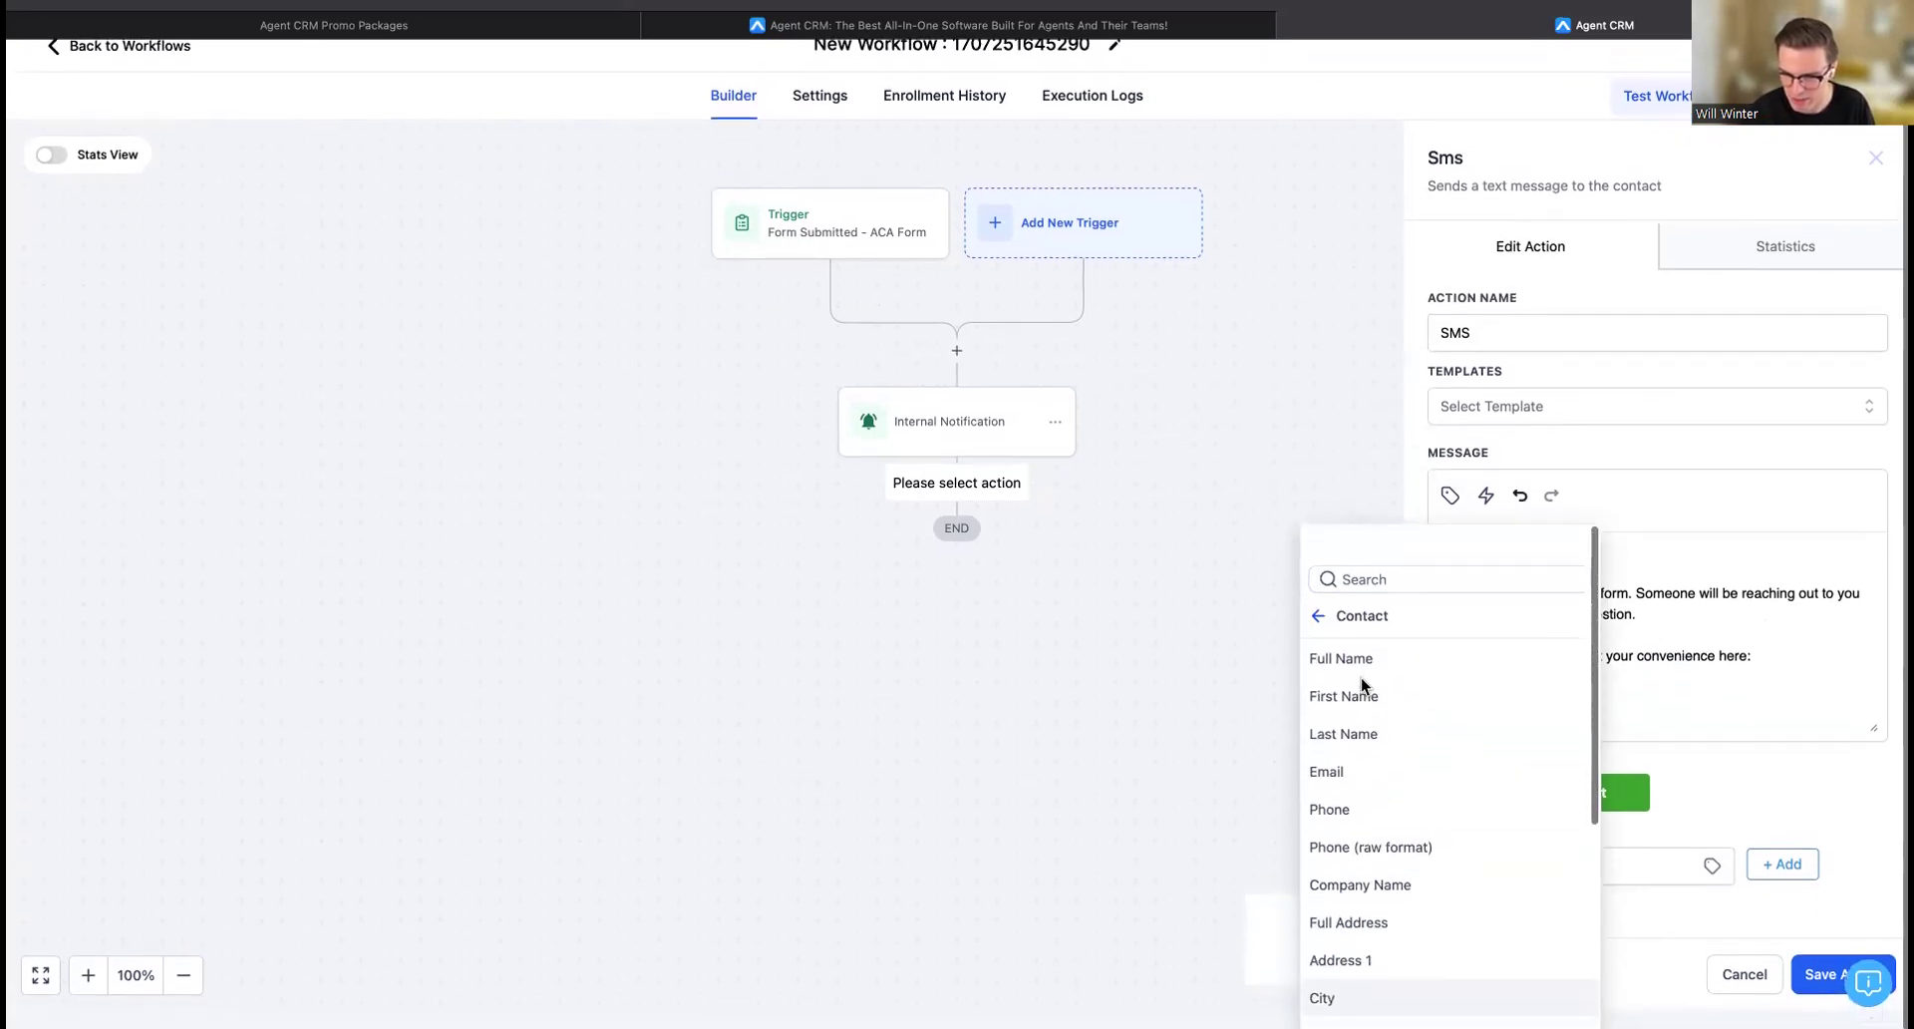
click(1317, 588)
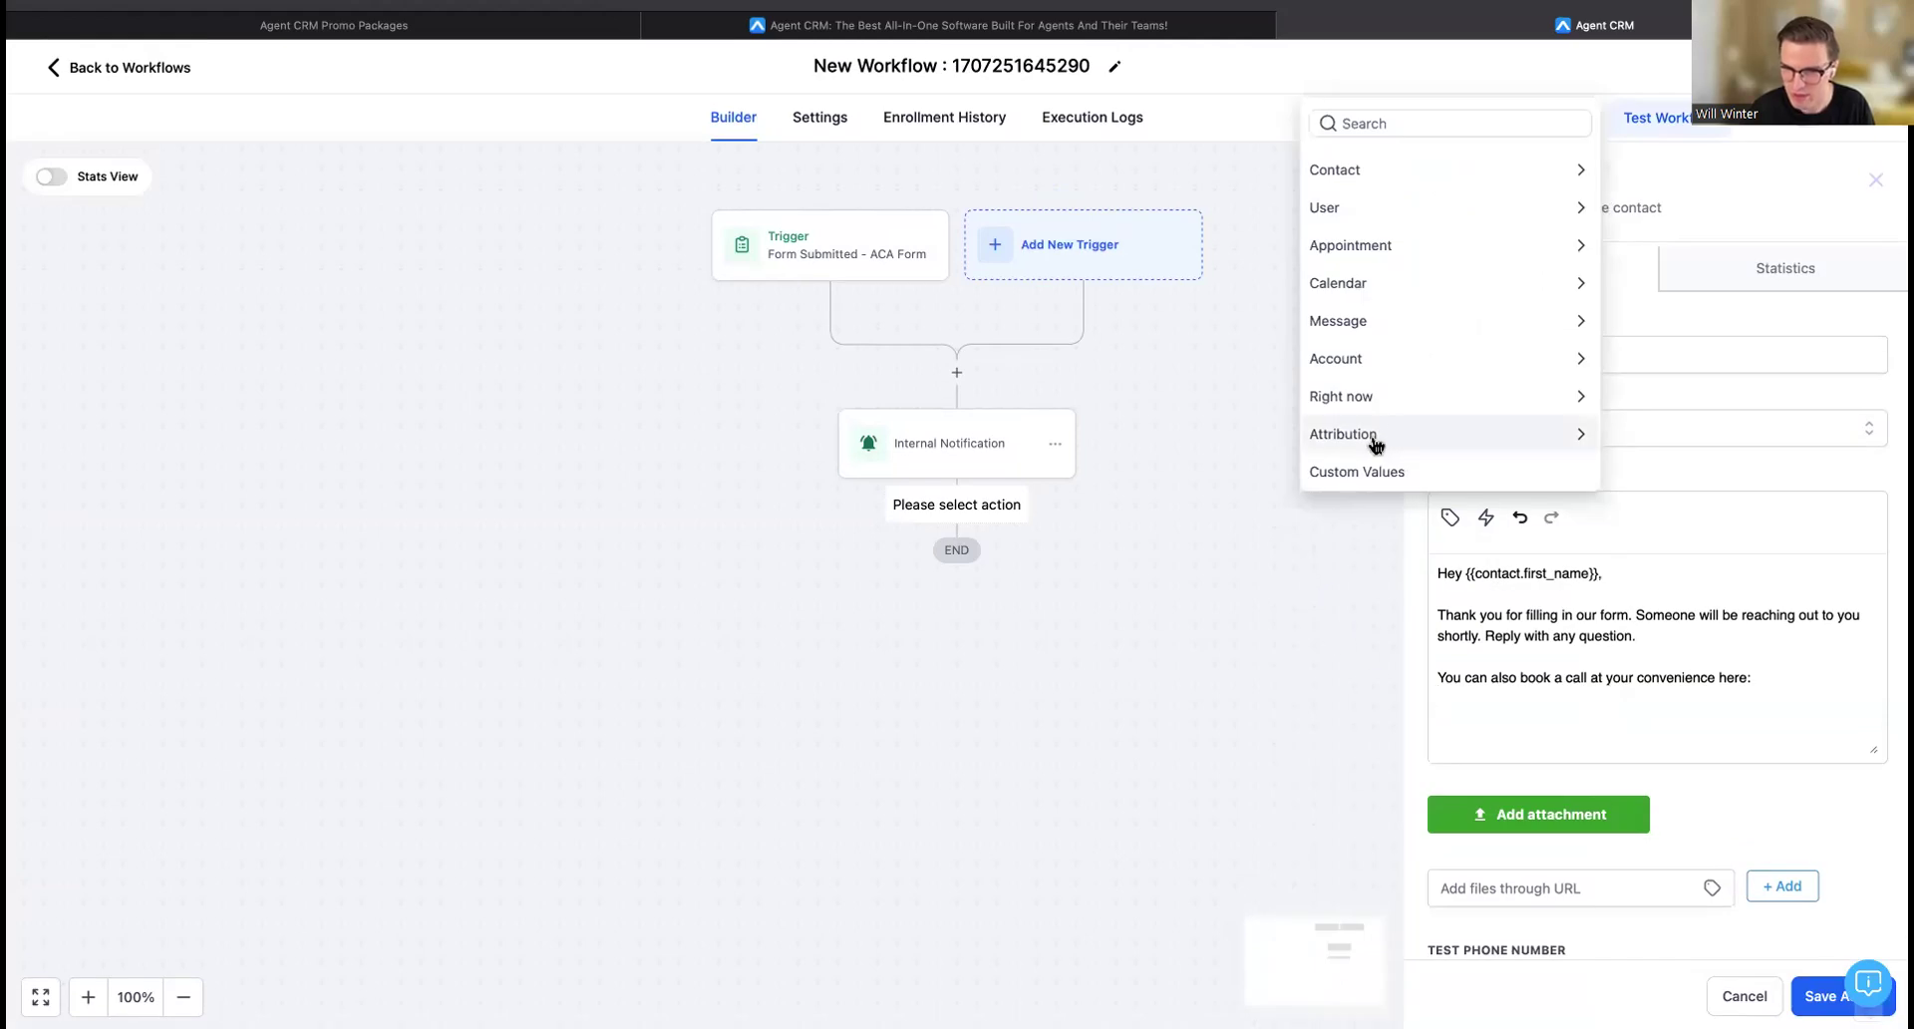
click(1398, 278)
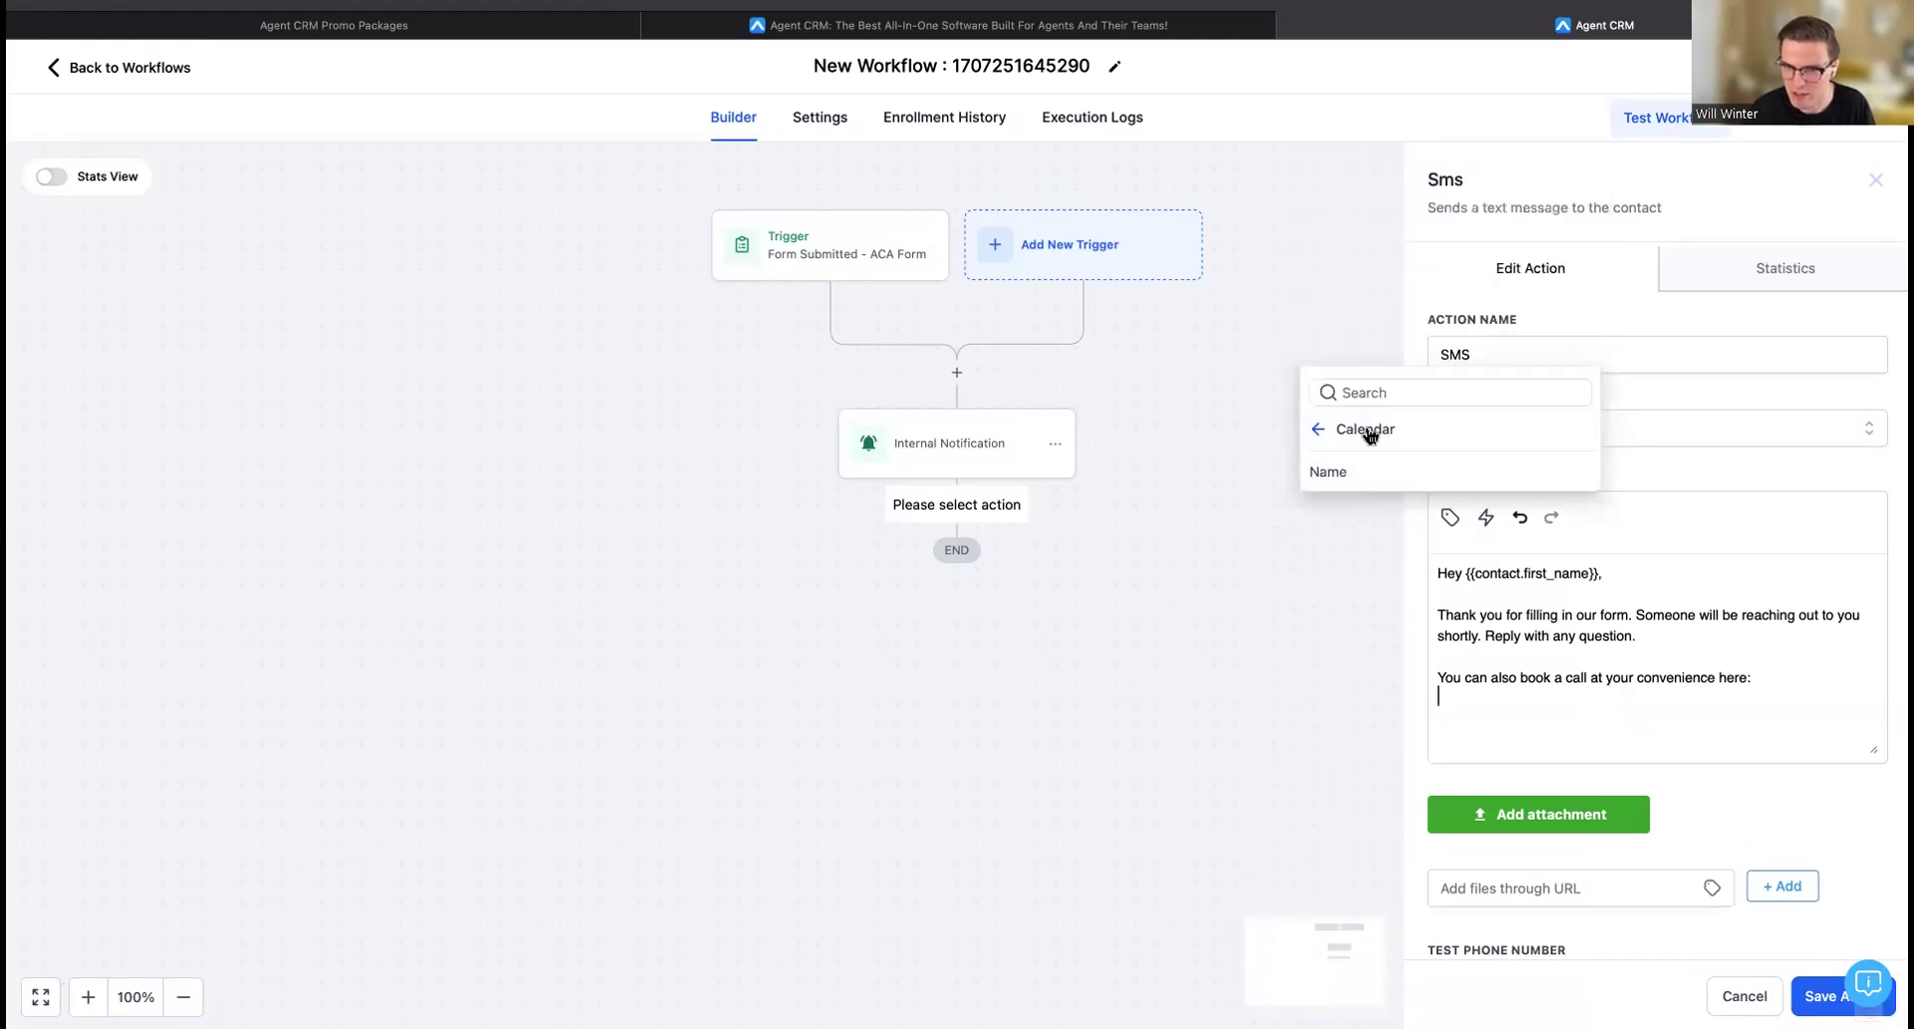
click(1323, 440)
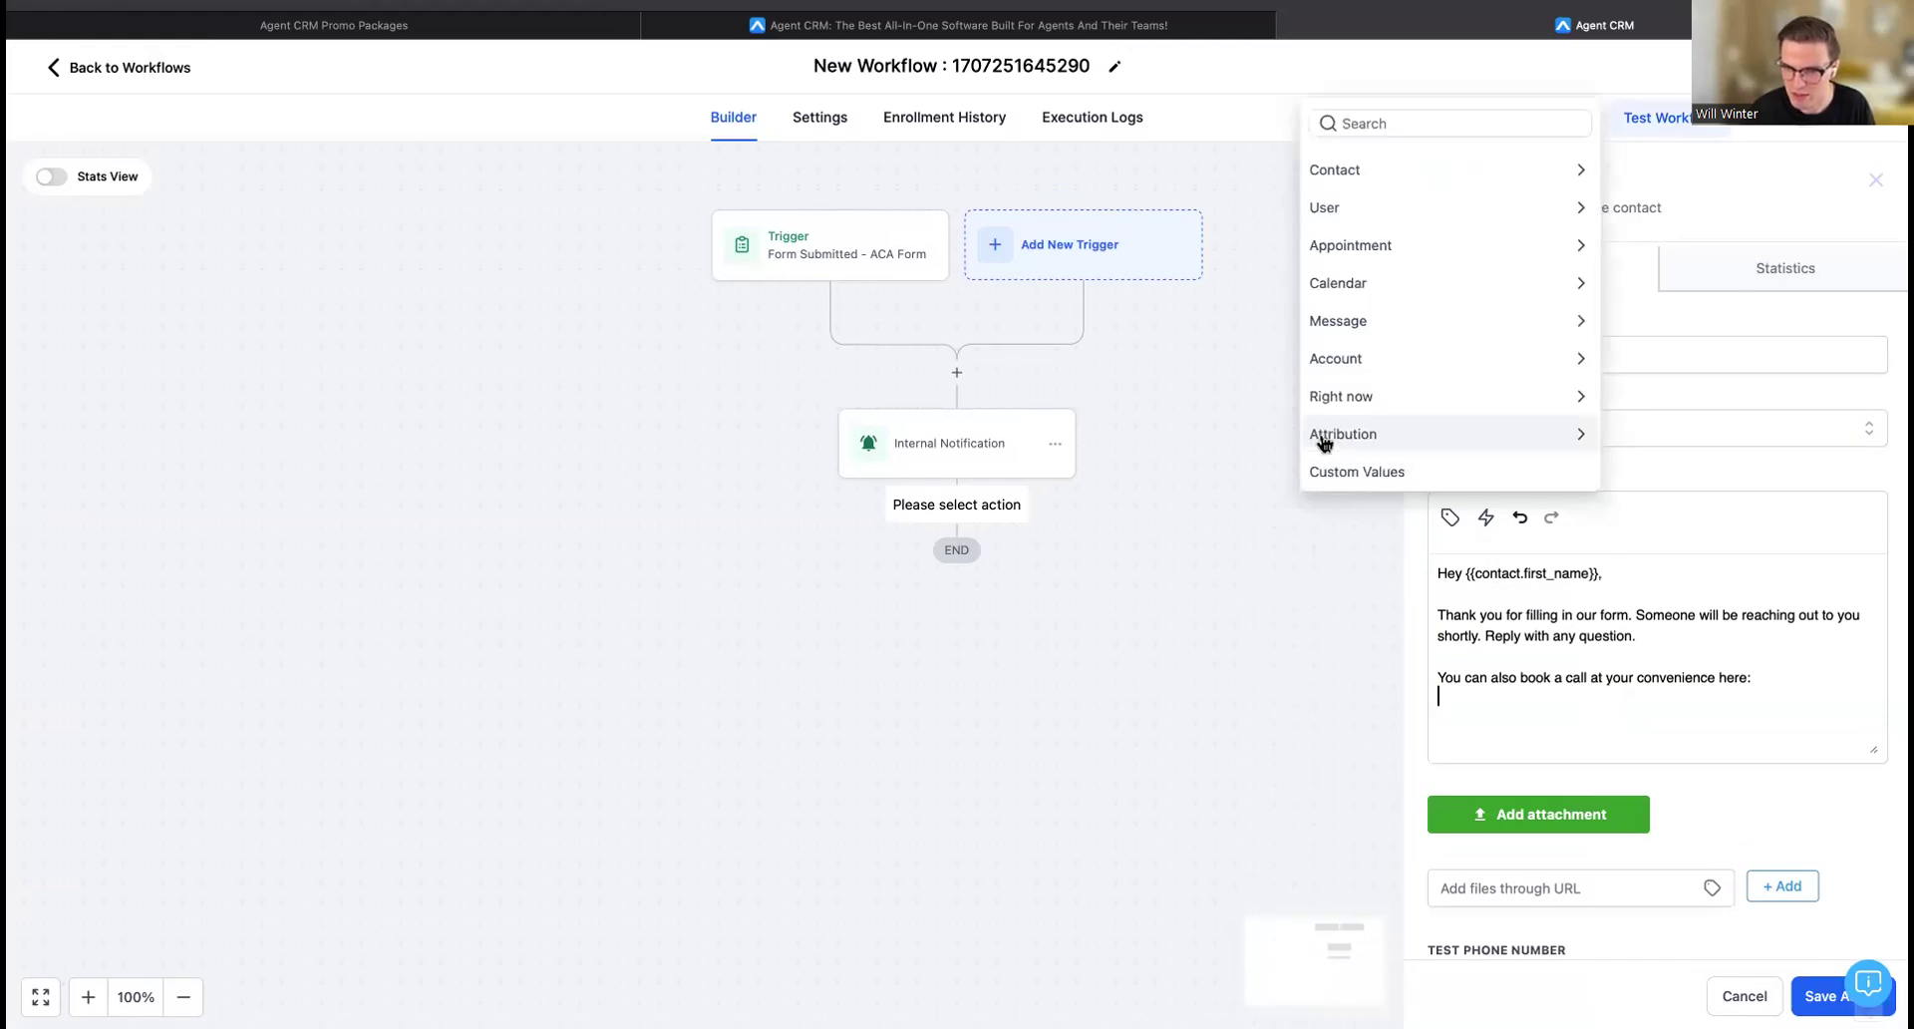
click(1431, 285)
click(1332, 479)
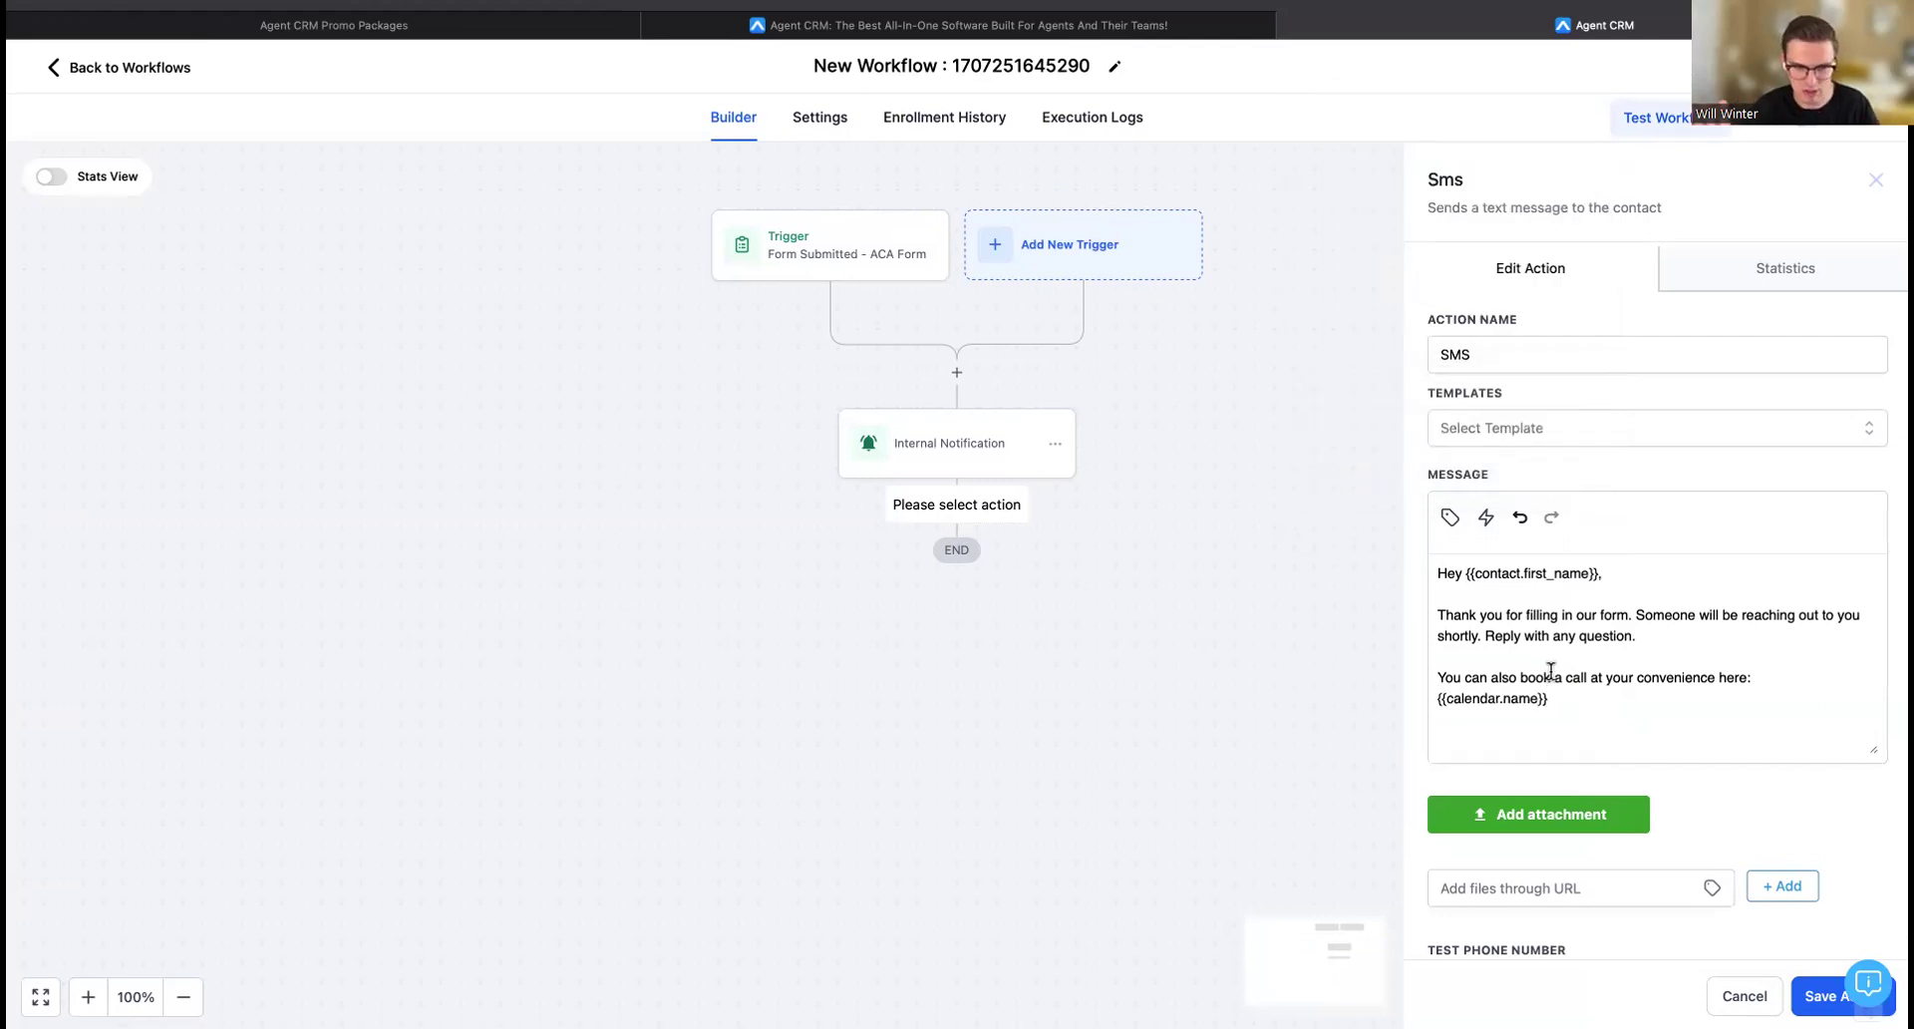
After a blank line, sign off the SMS message with "Thank, Wills Aweomse Insurance Agency" and save the action.
key(Return)
key(Return)
text(Thank, Wills )
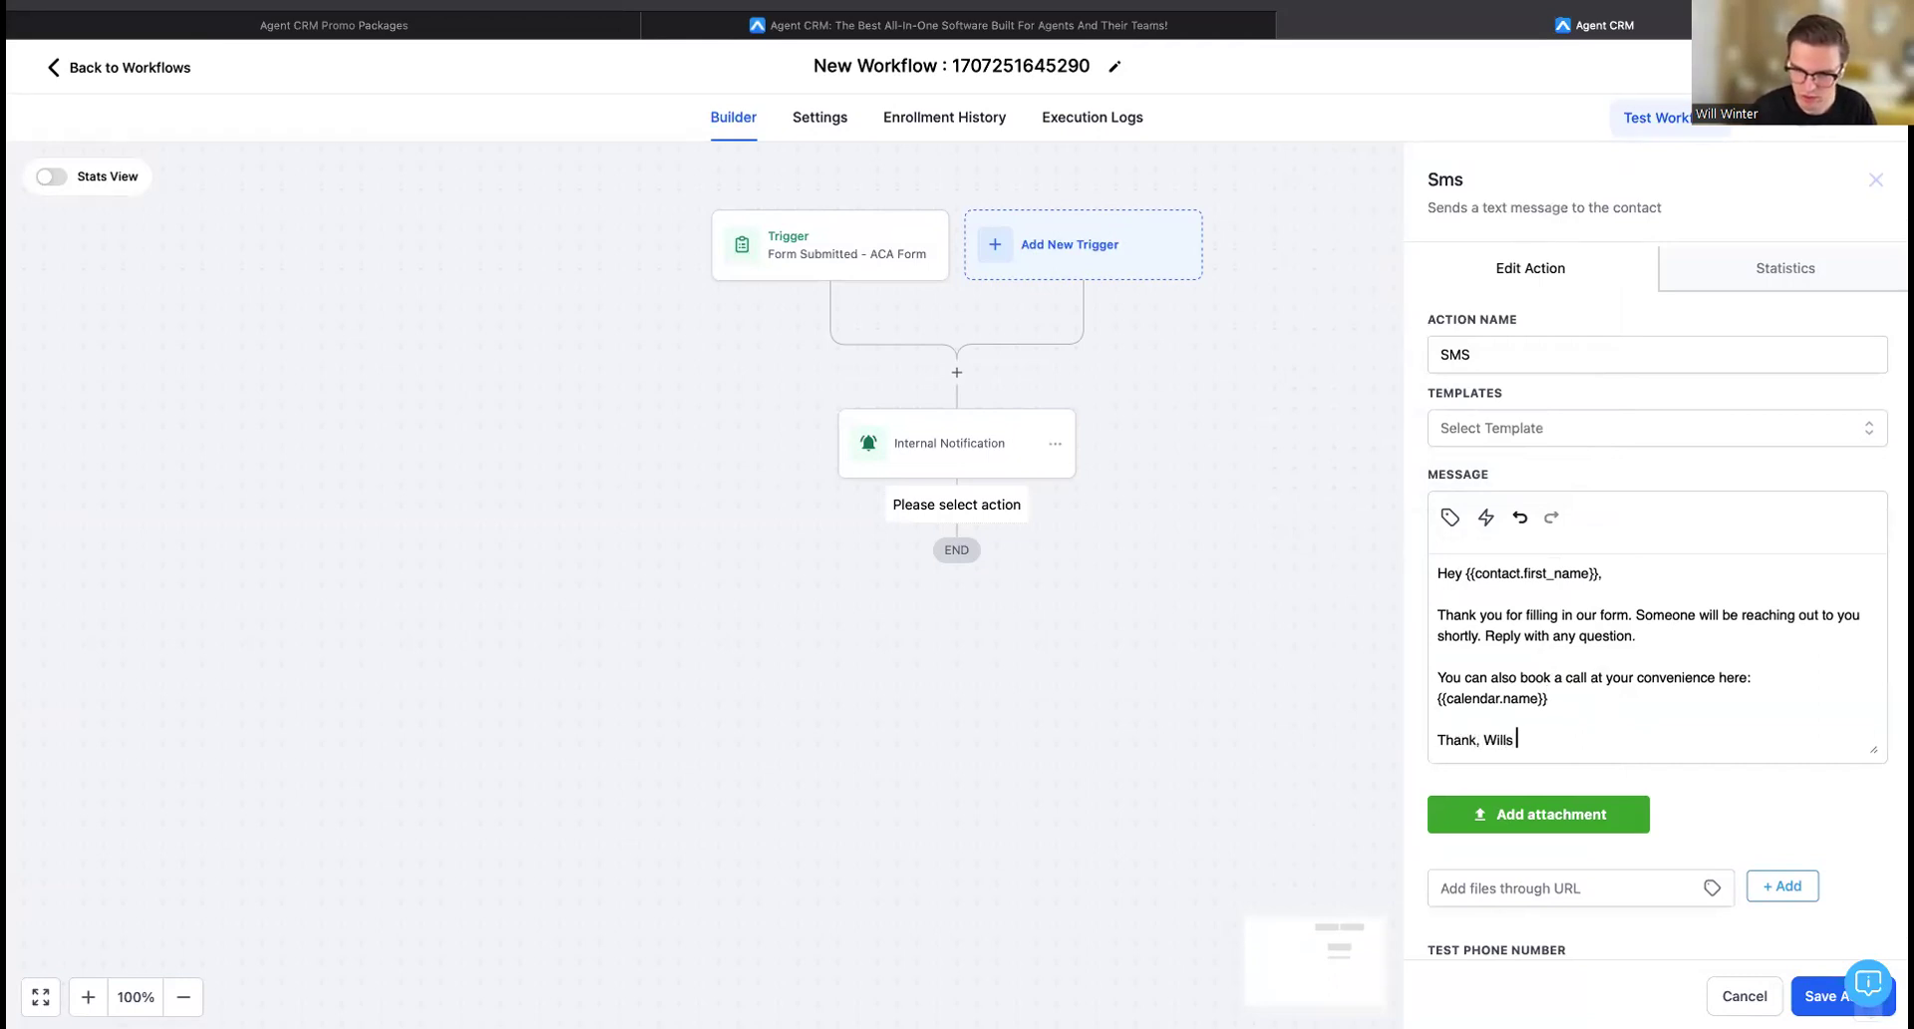
text(Aweomse Insurance Agency)
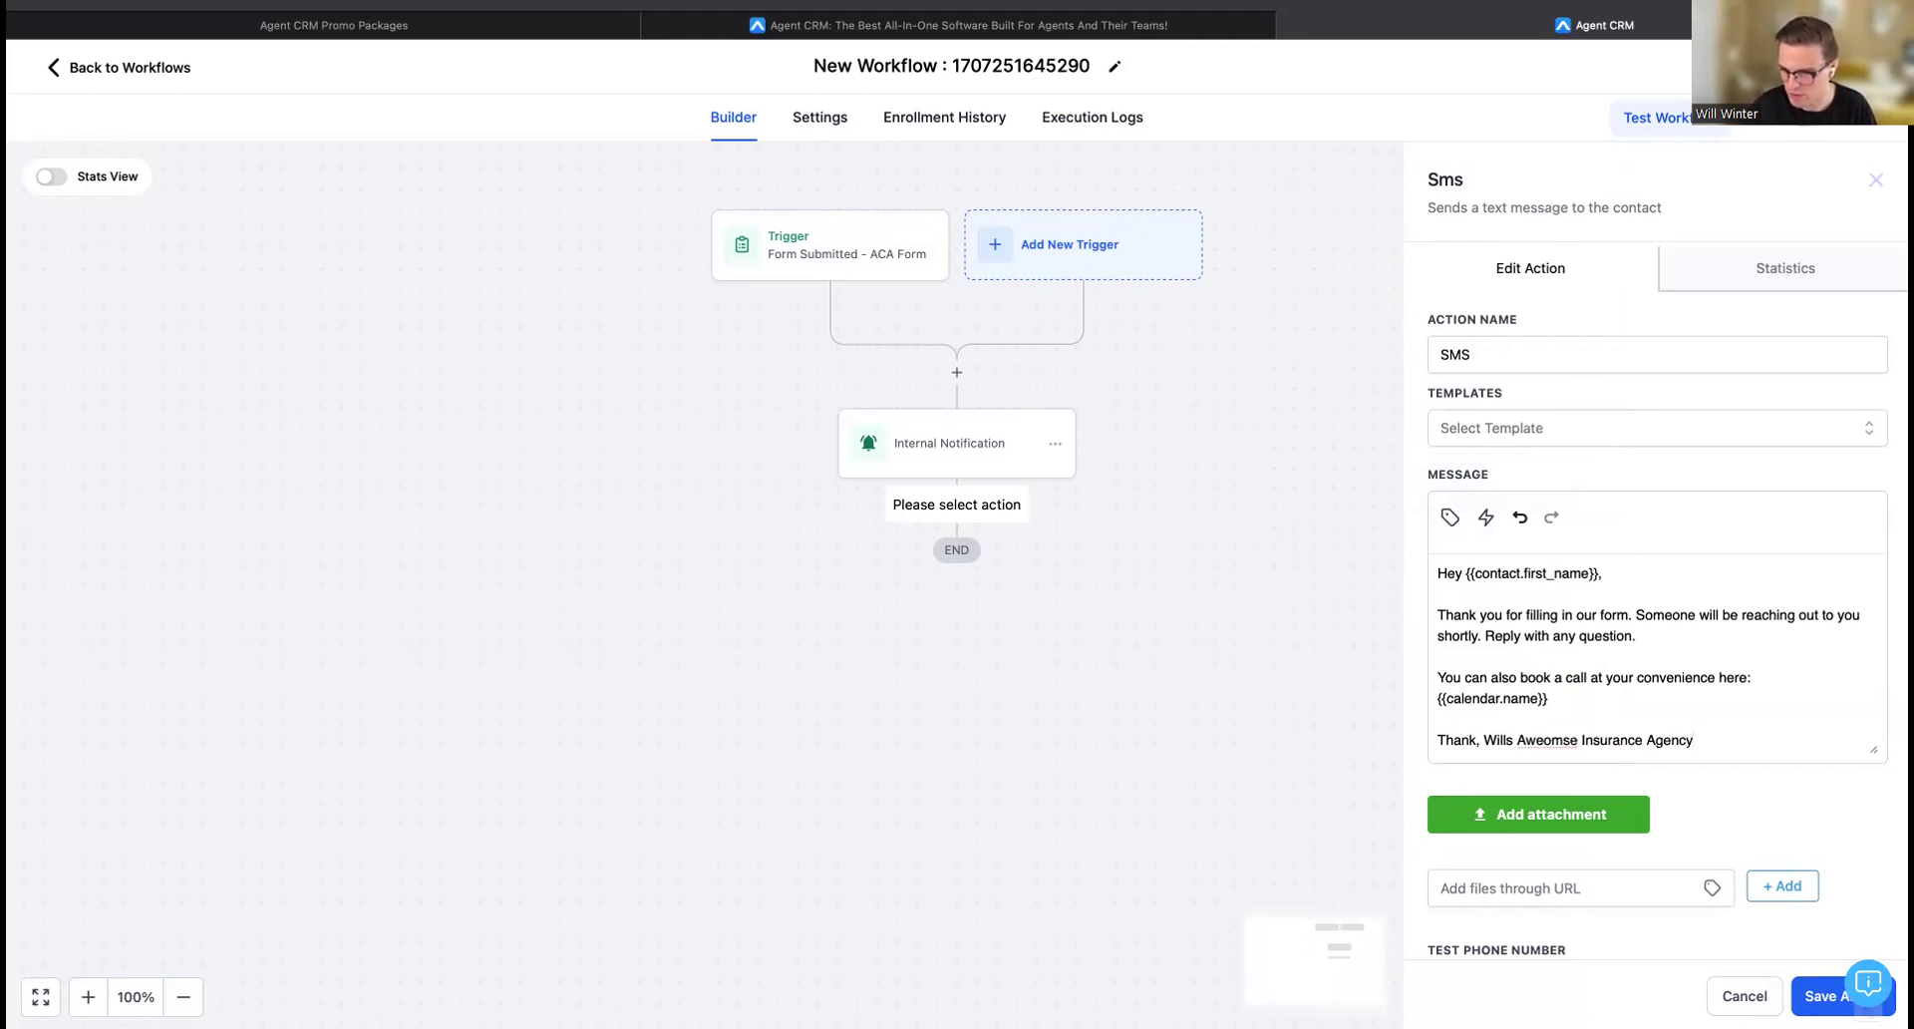
click(1822, 997)
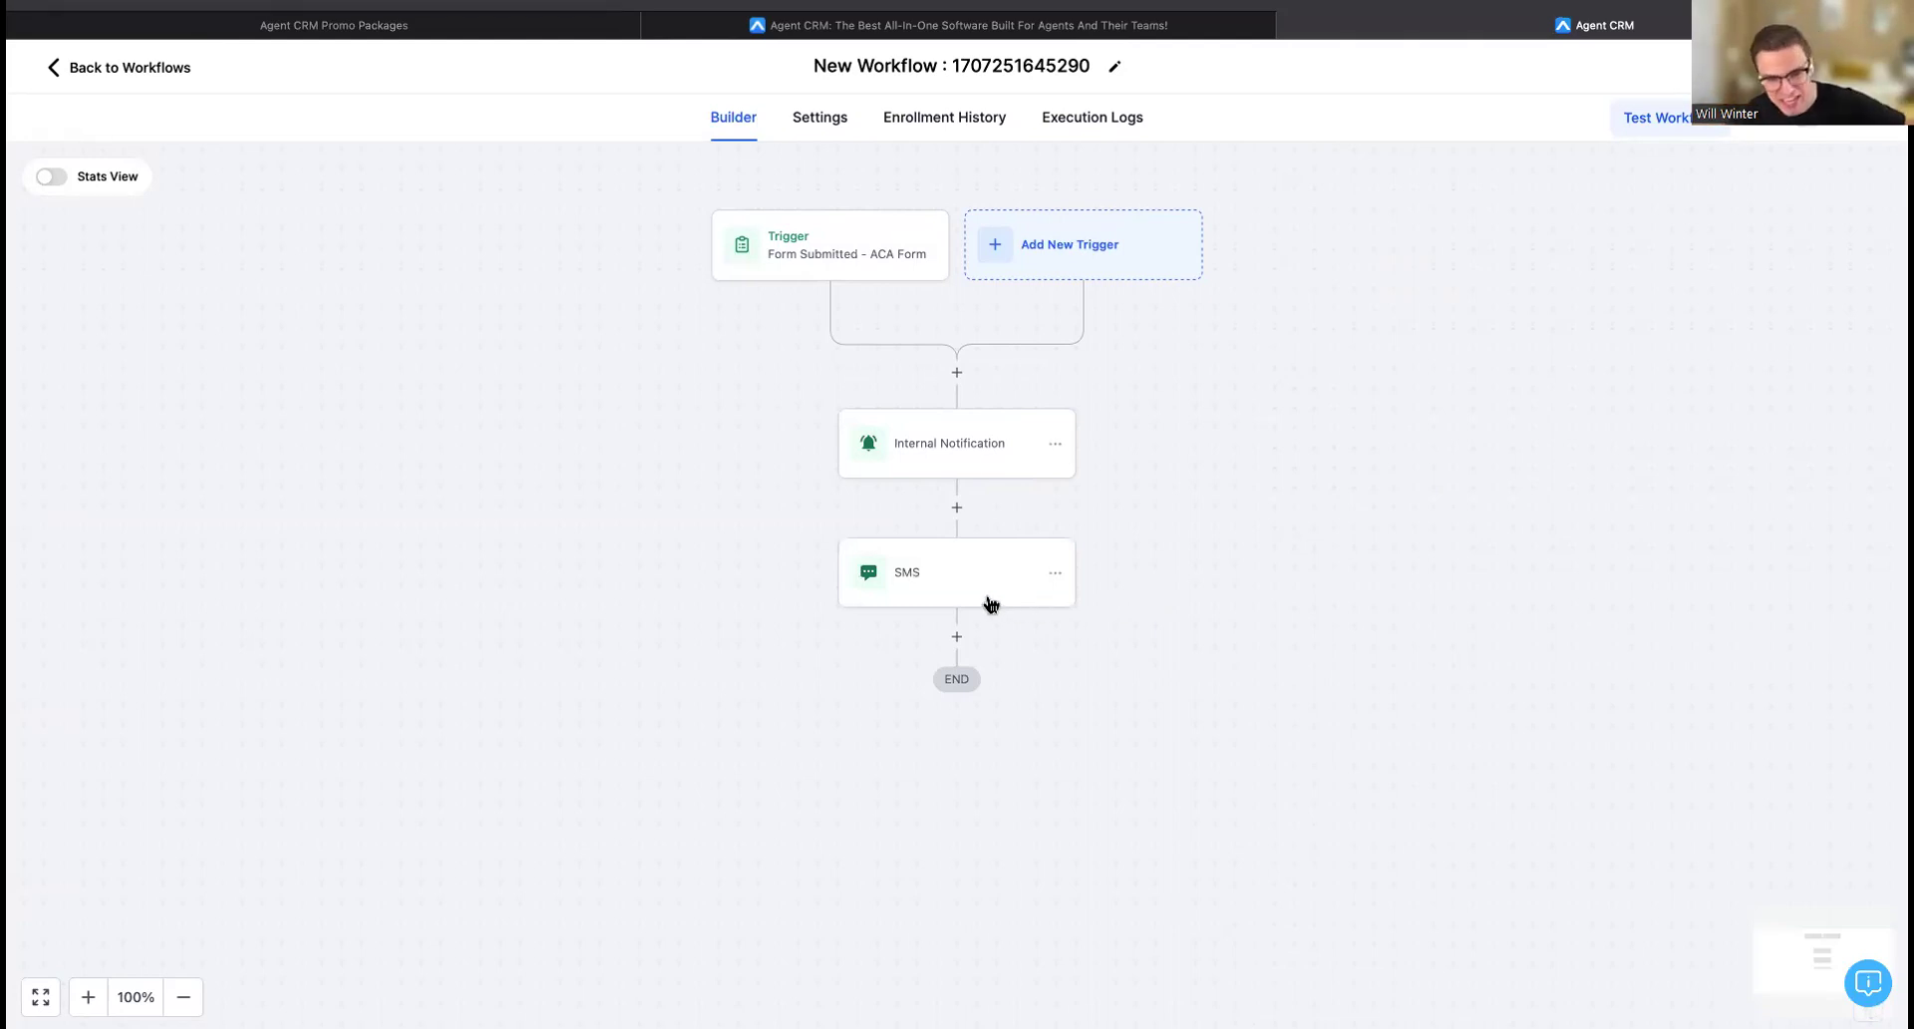
Add a Wait action after the SMS with a time delay of 1 day and save it.
click(956, 641)
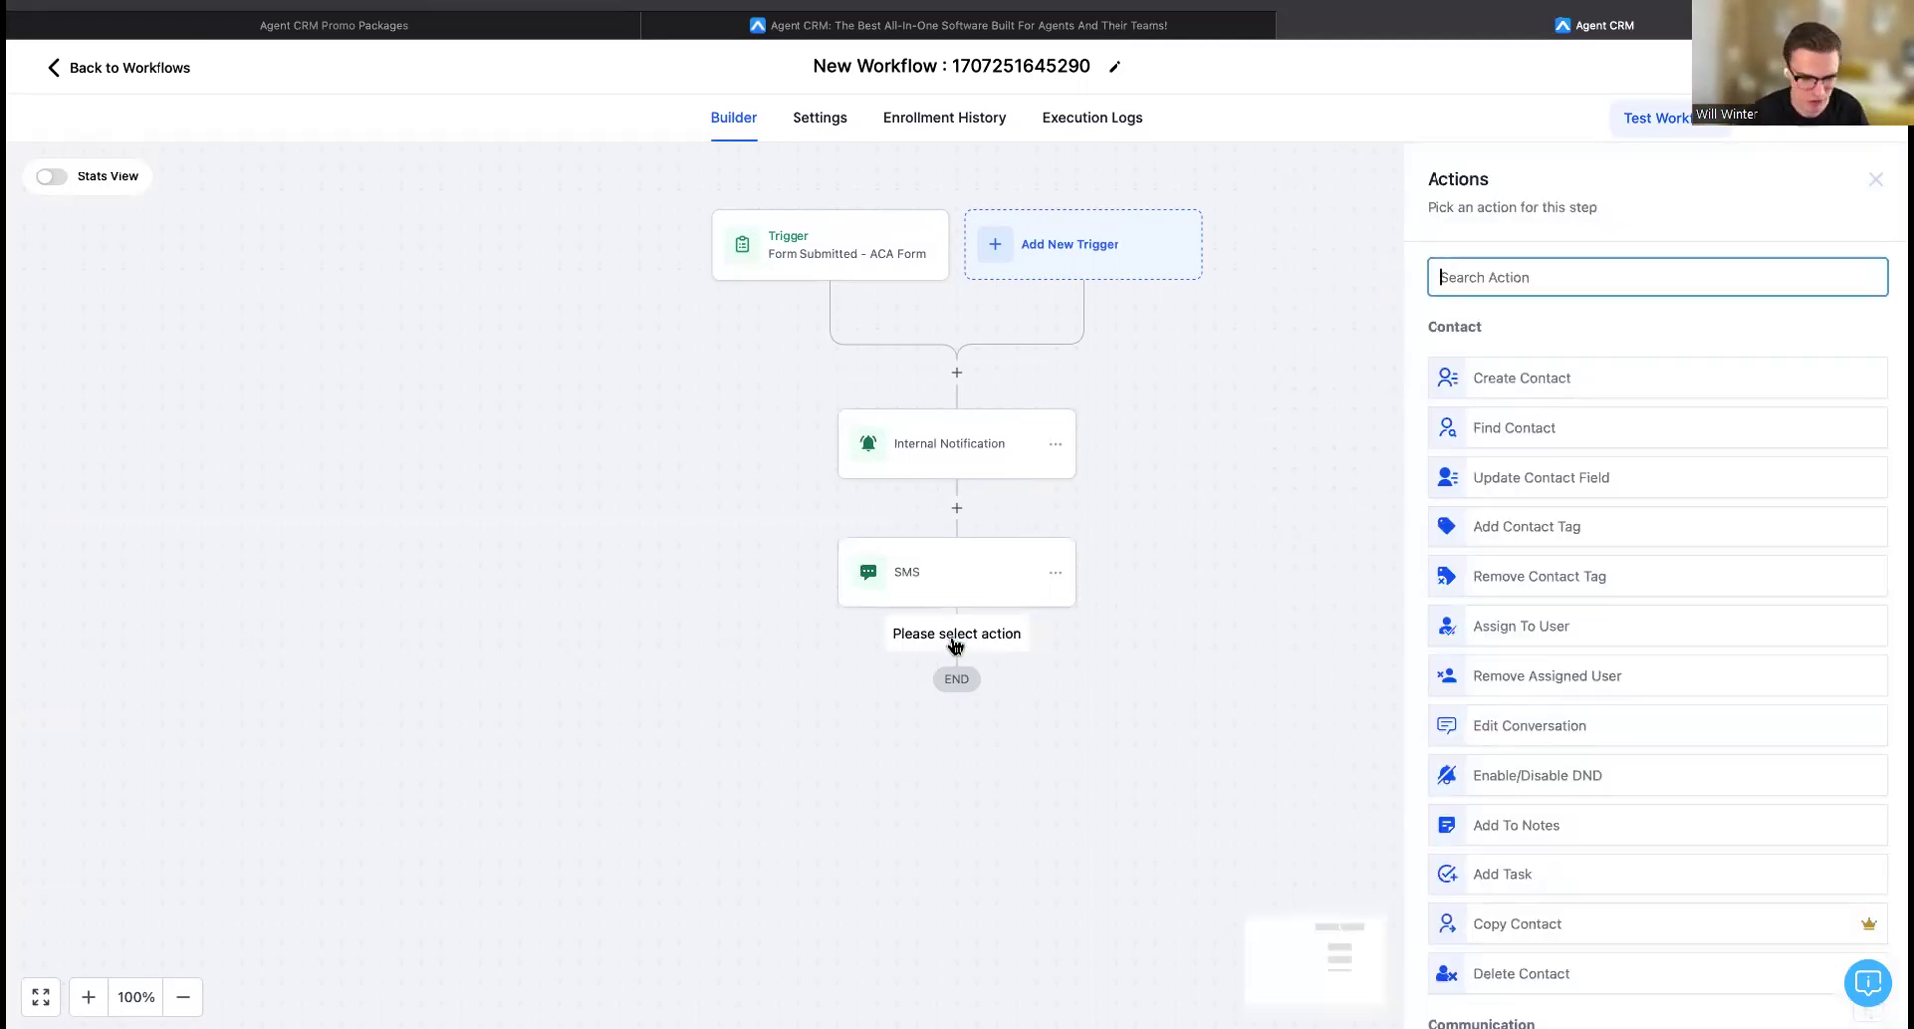
text(wait)
click(1485, 361)
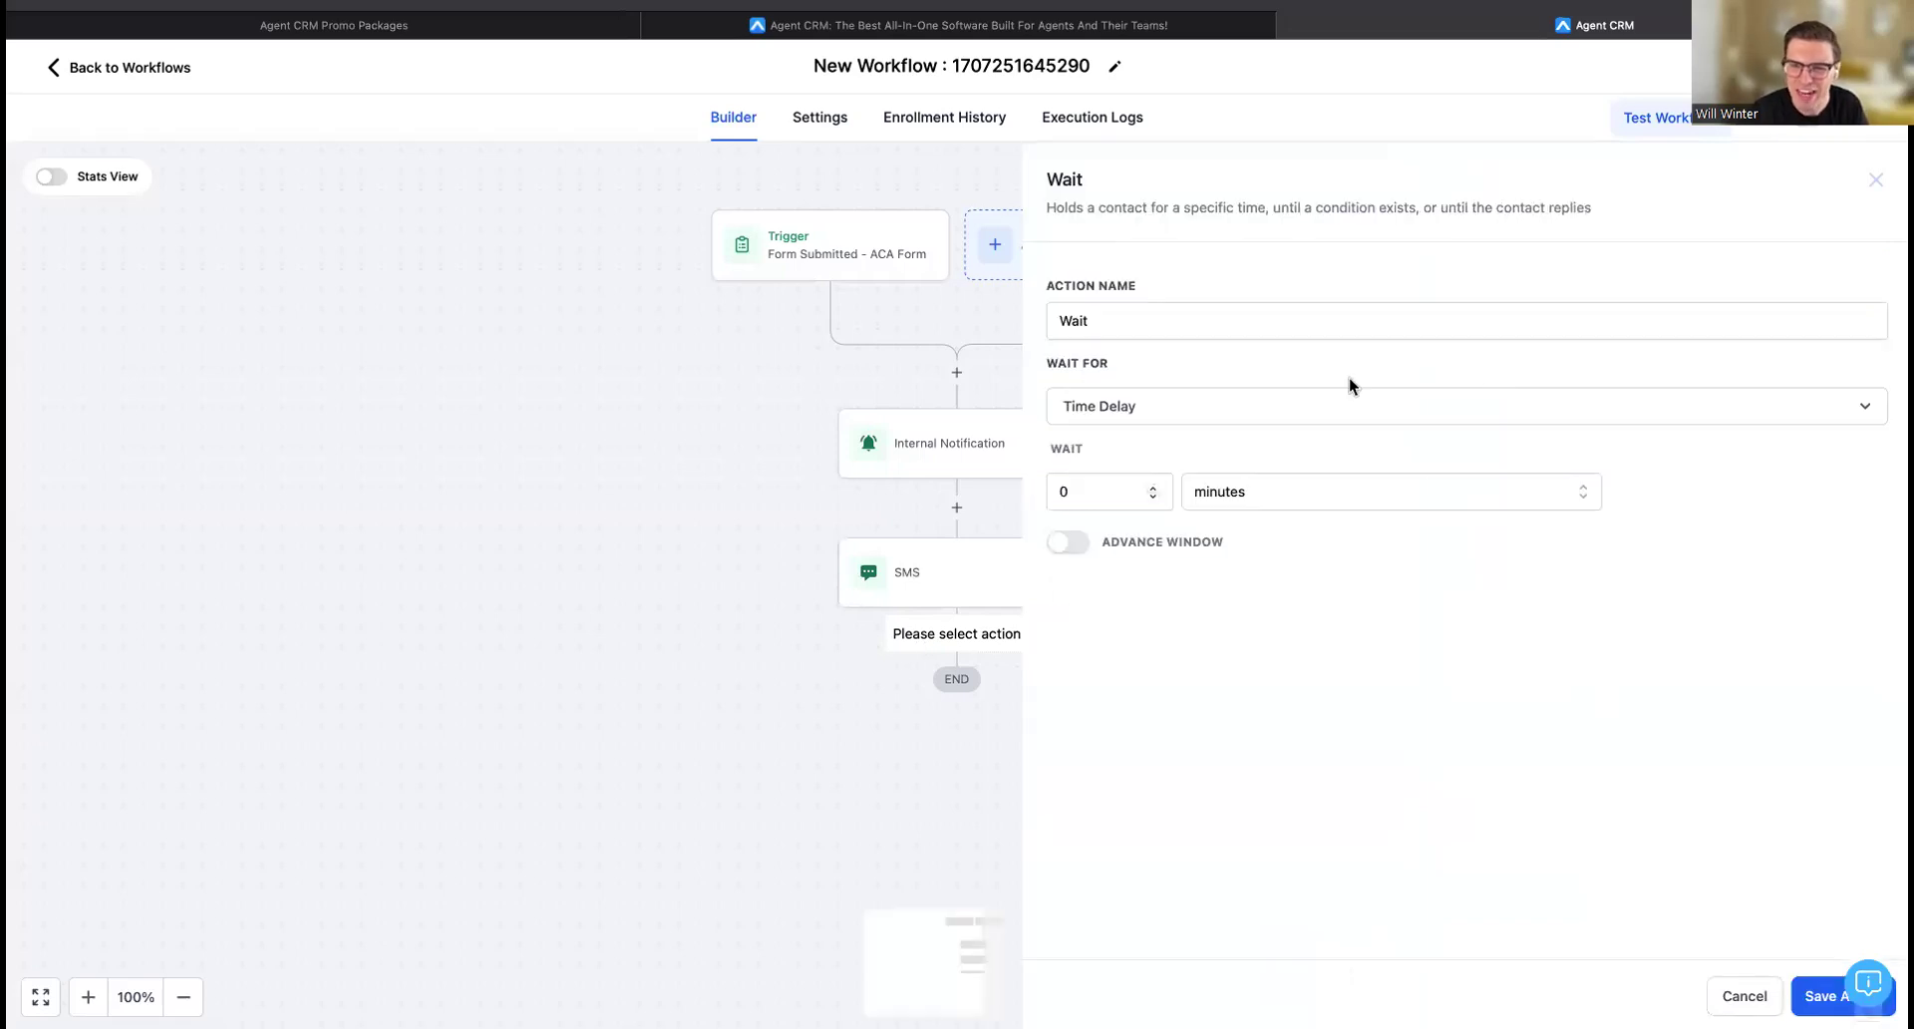
click(1129, 483)
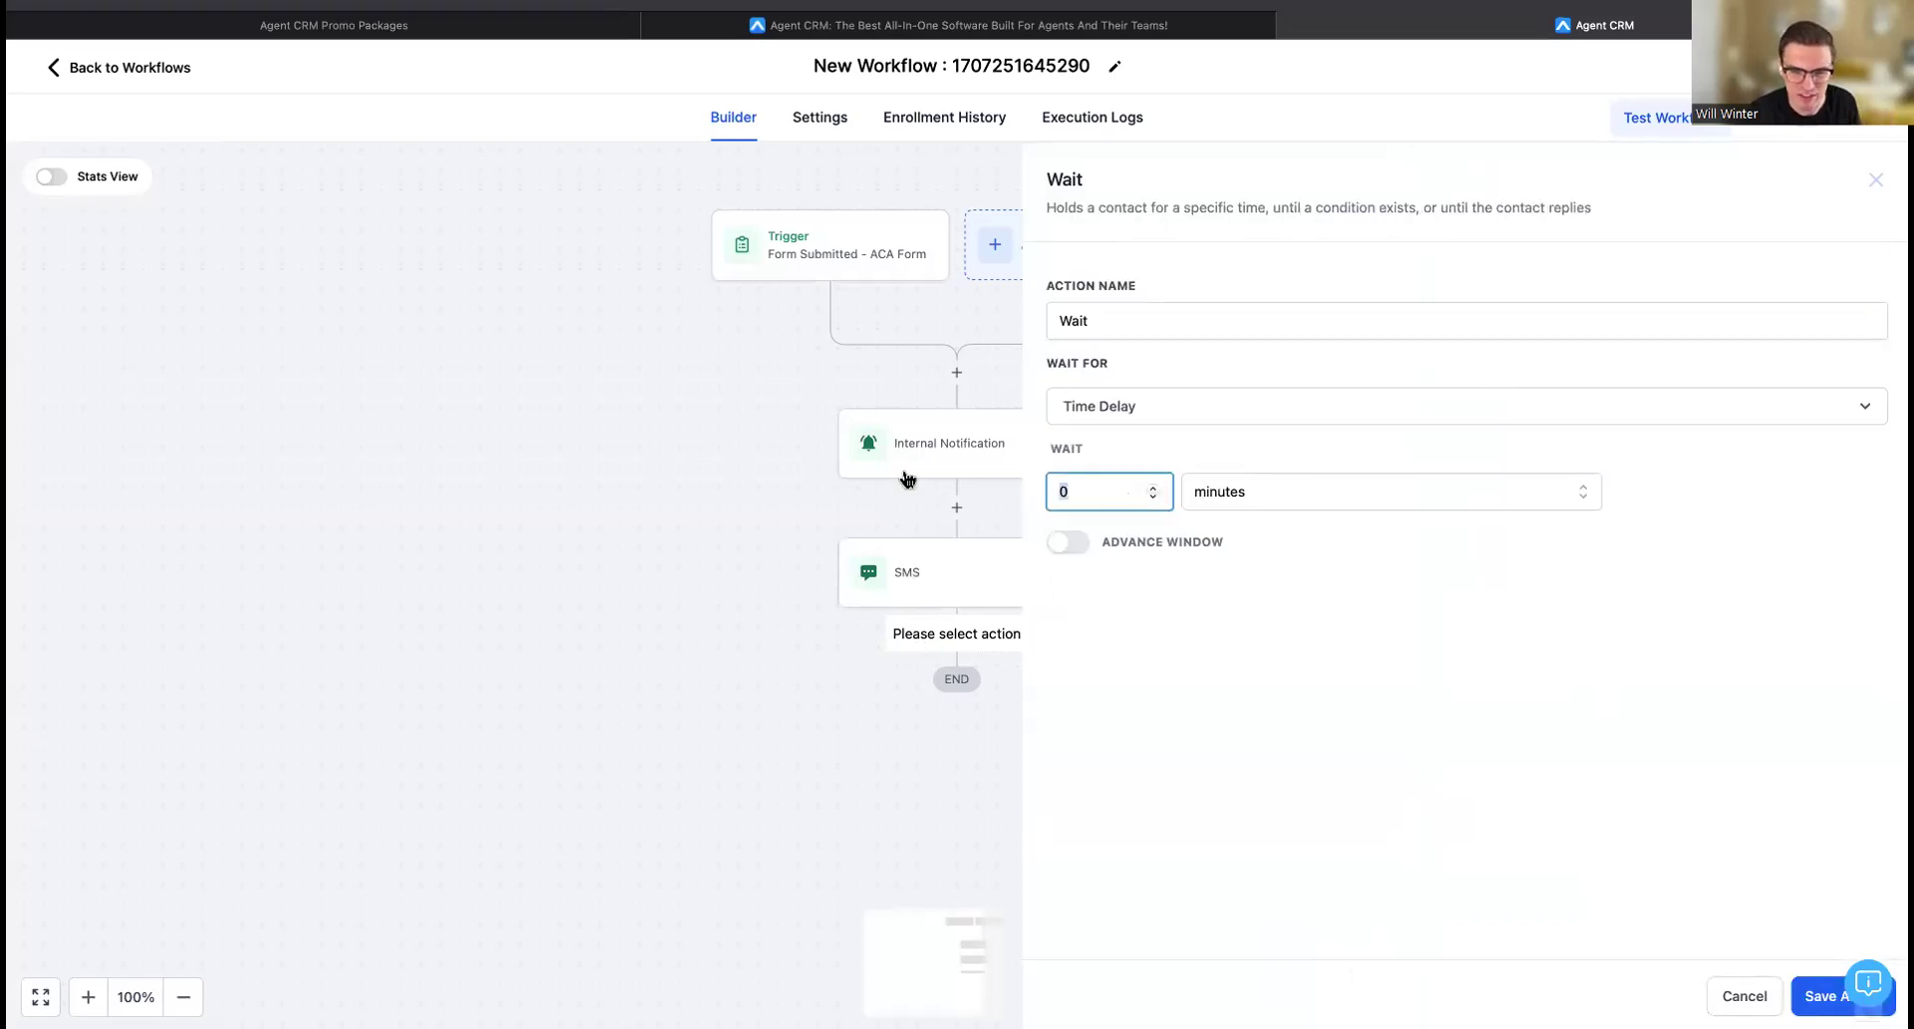
text(1)
click(1206, 494)
click(1218, 620)
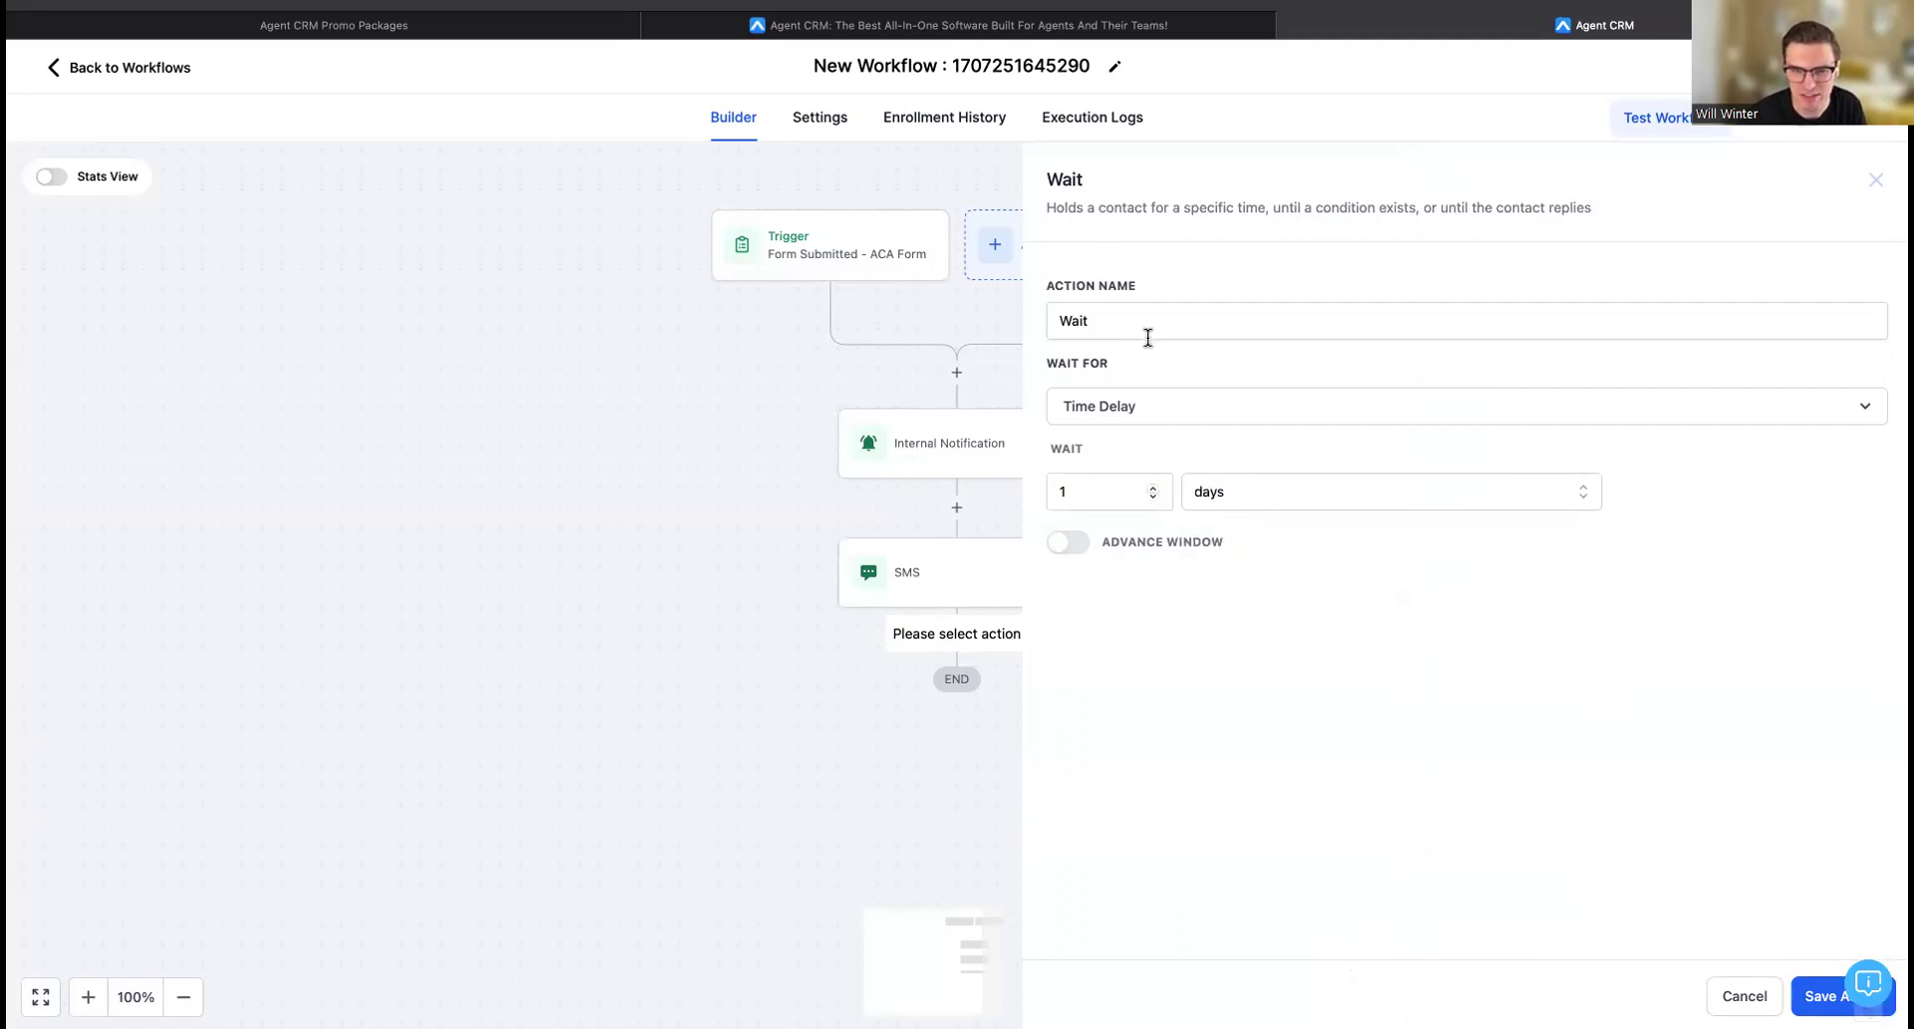
click(1832, 992)
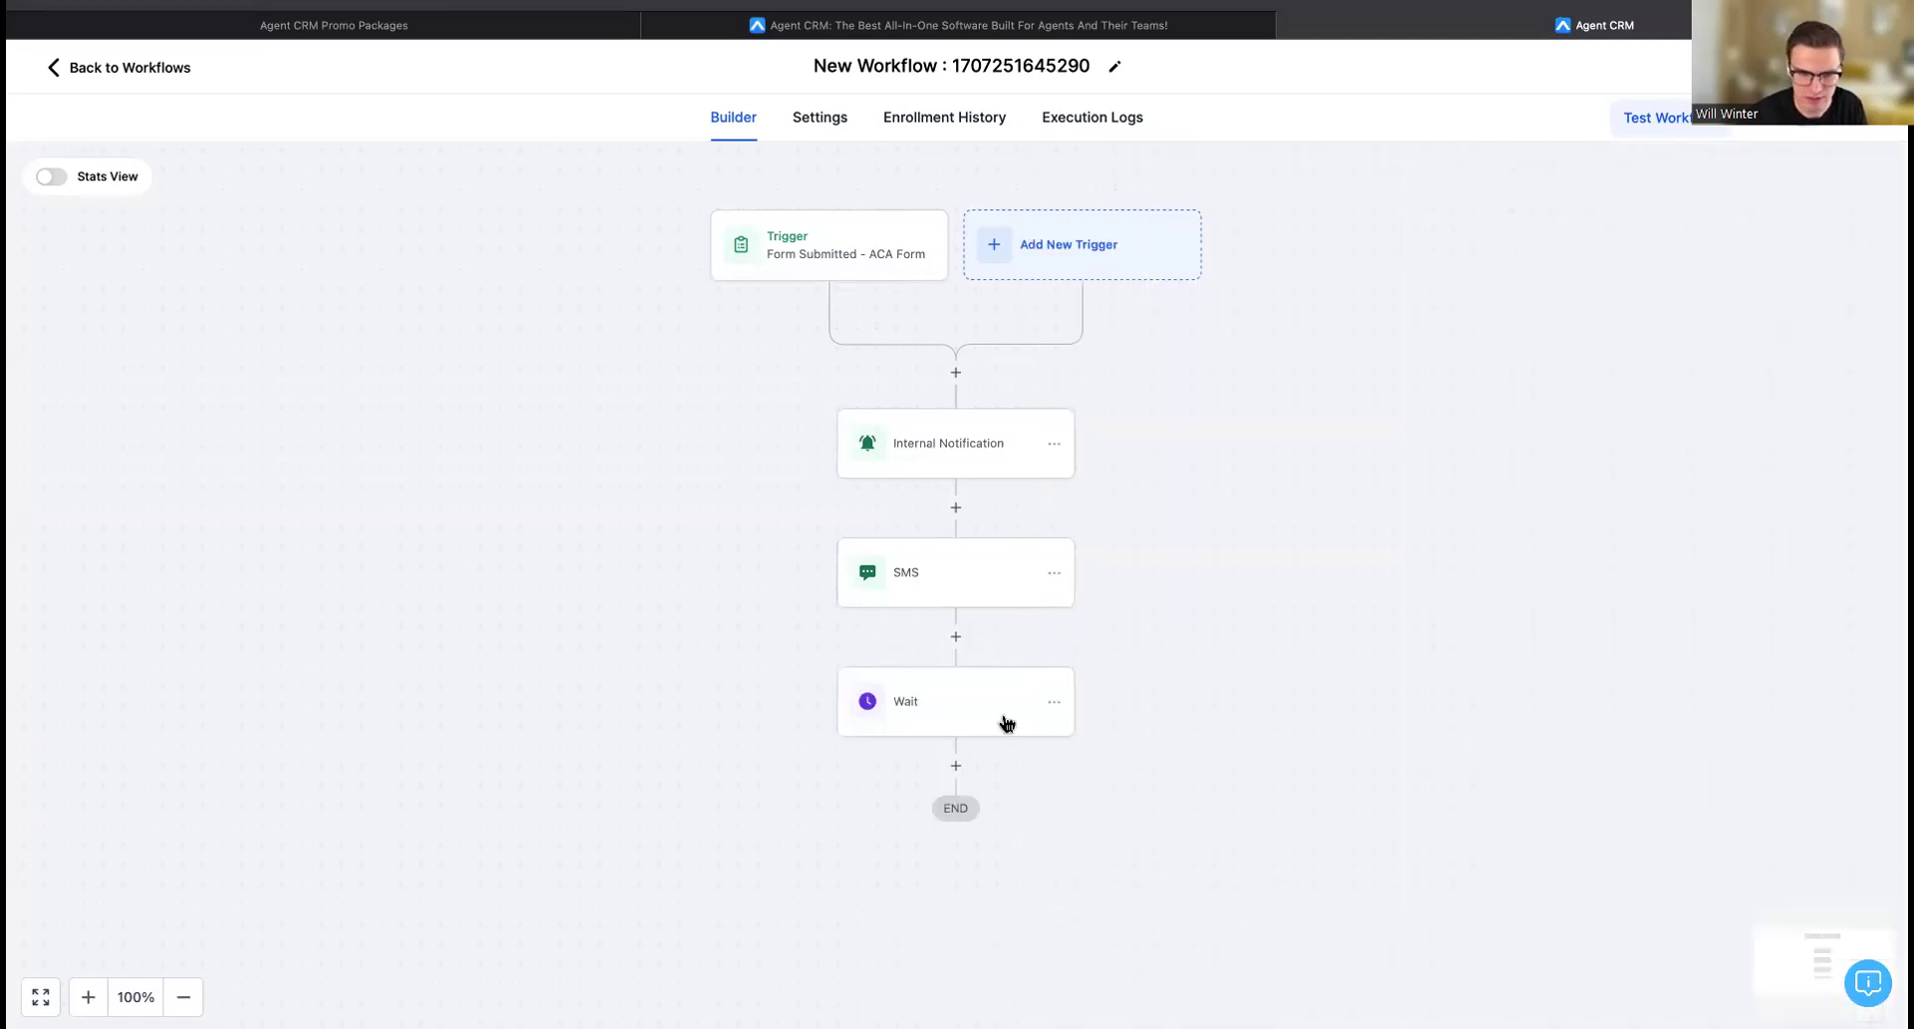
Rename the Wait action to "Wait 1 Day" and save it.
click(948, 709)
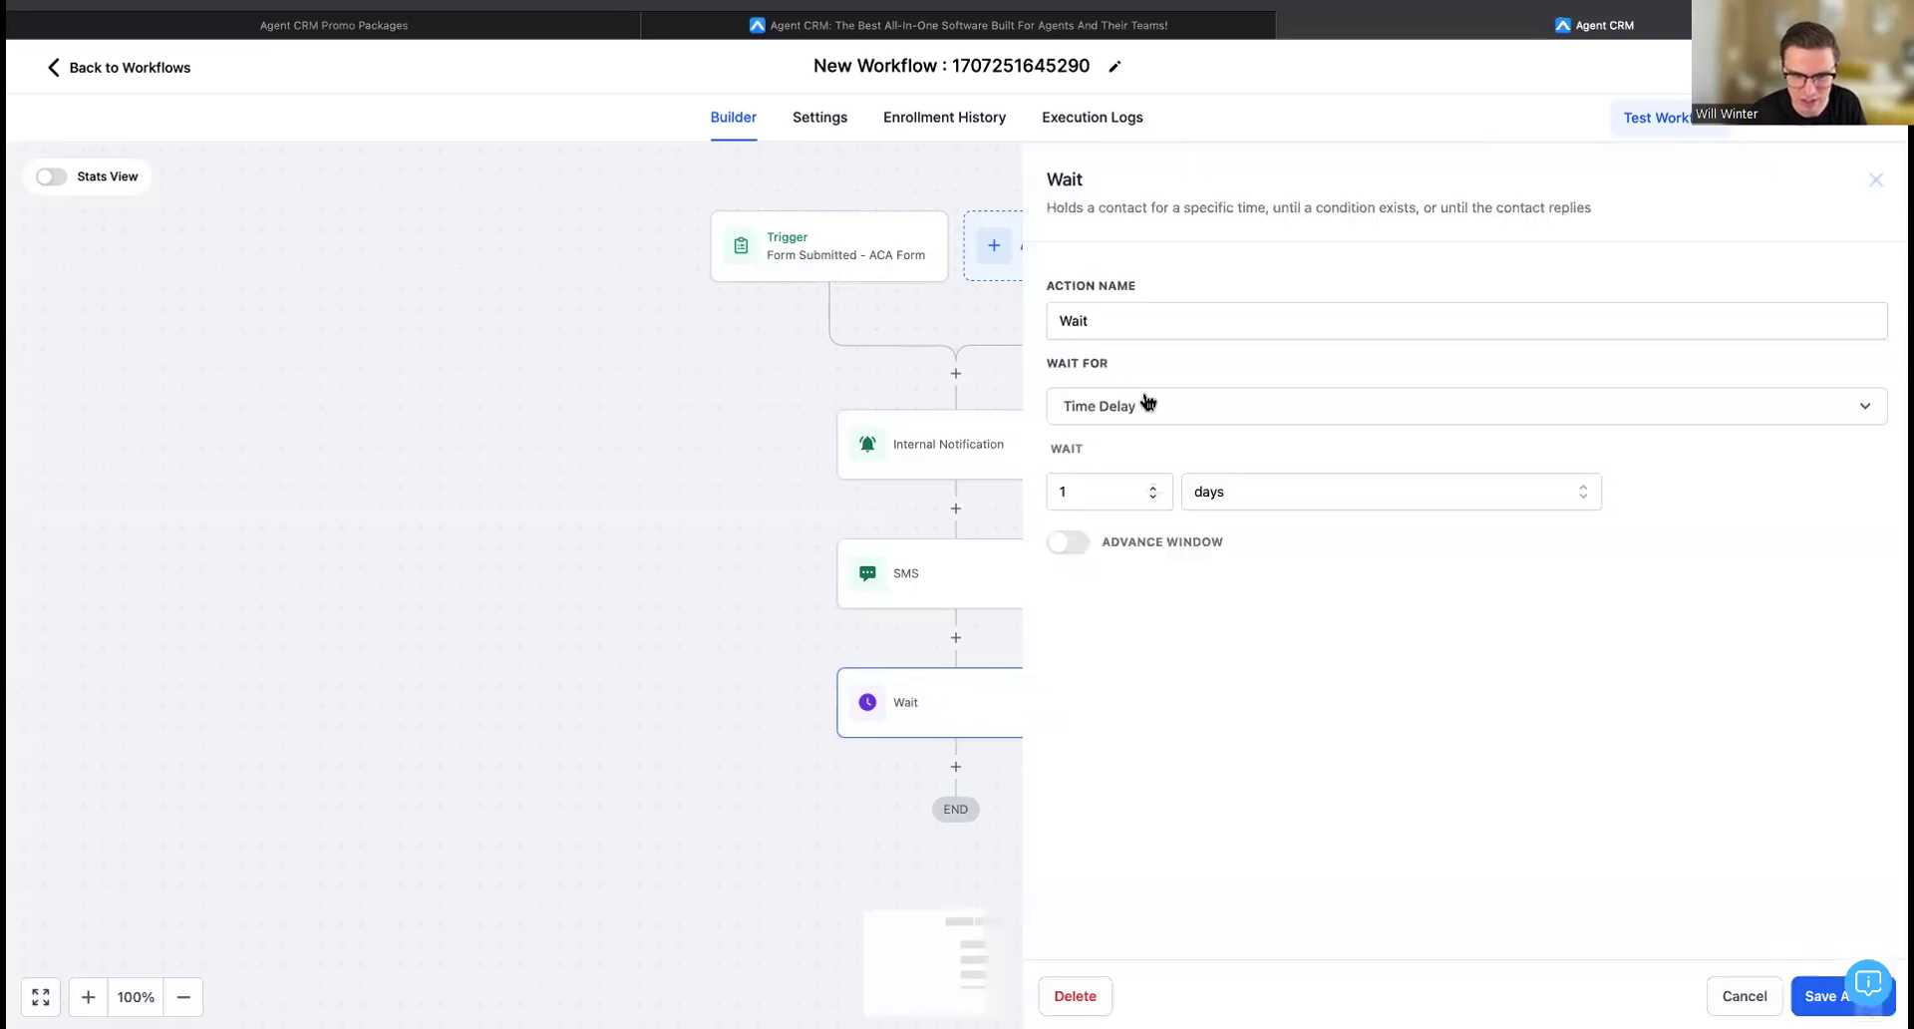
click(1162, 313)
text(1 Day)
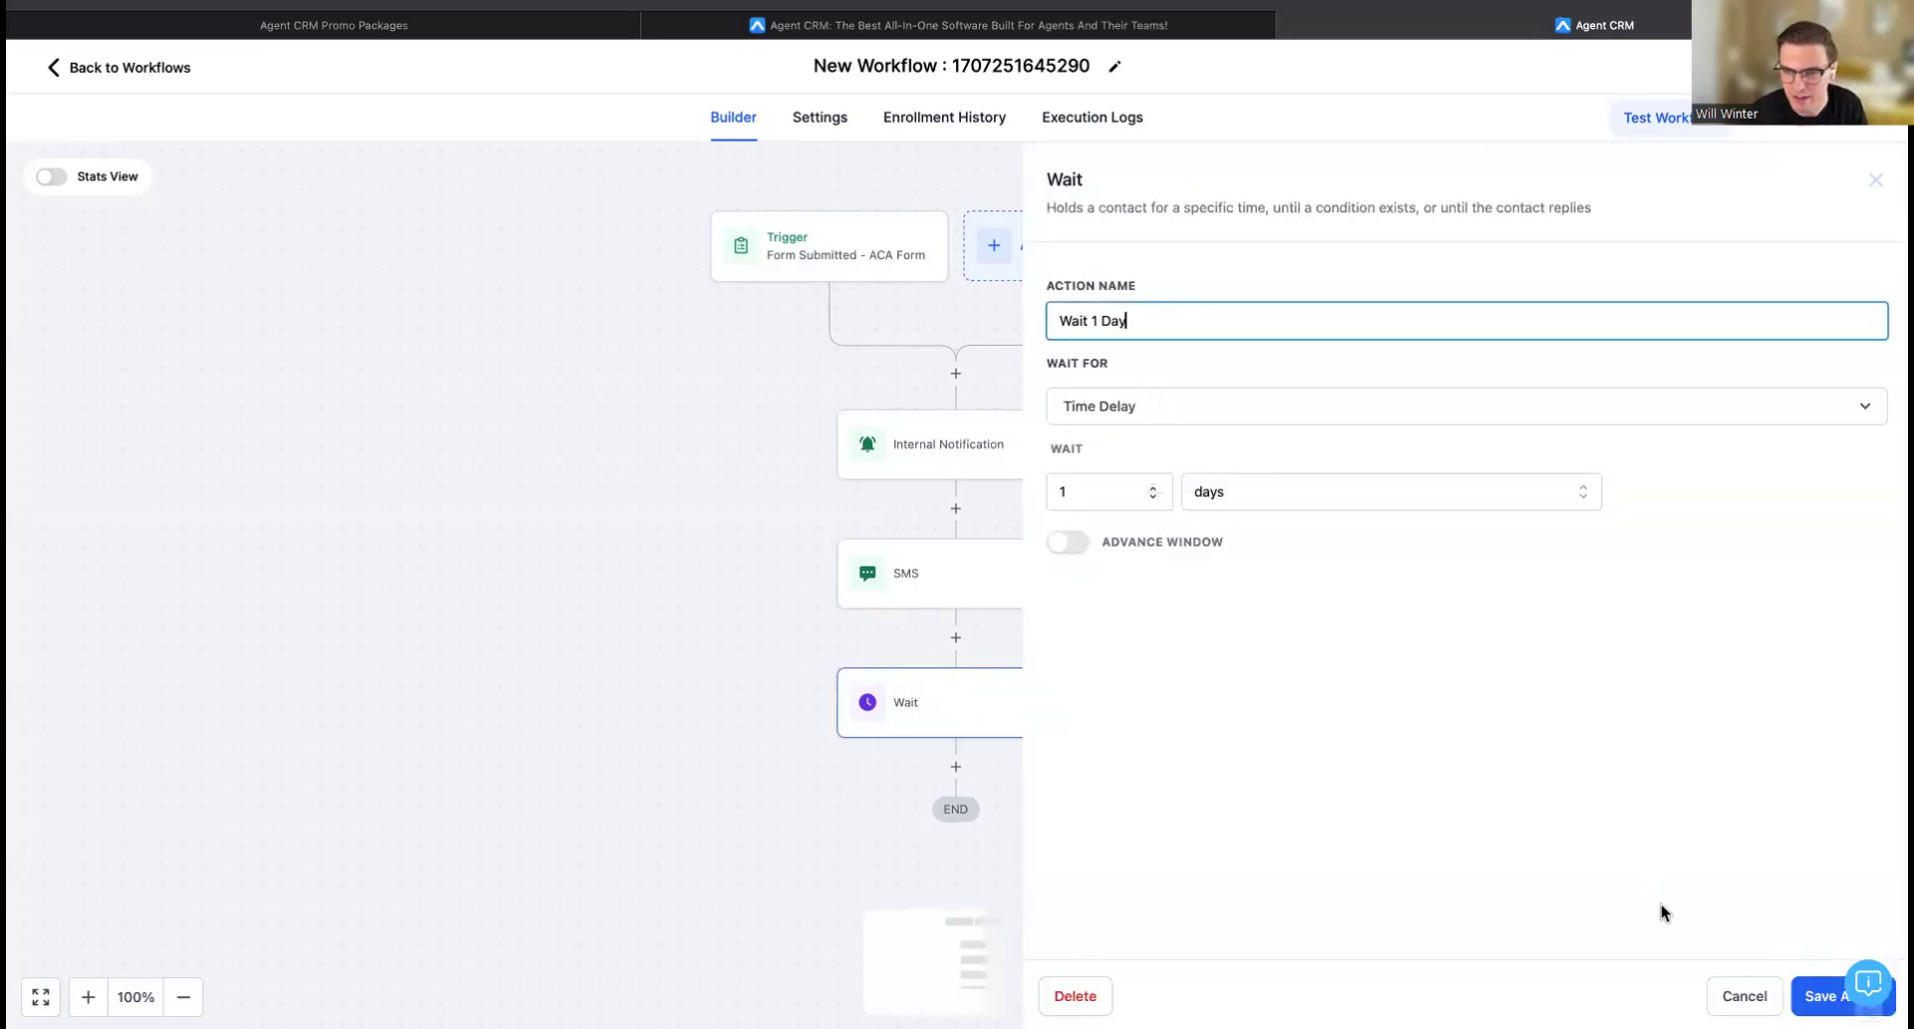
click(1794, 982)
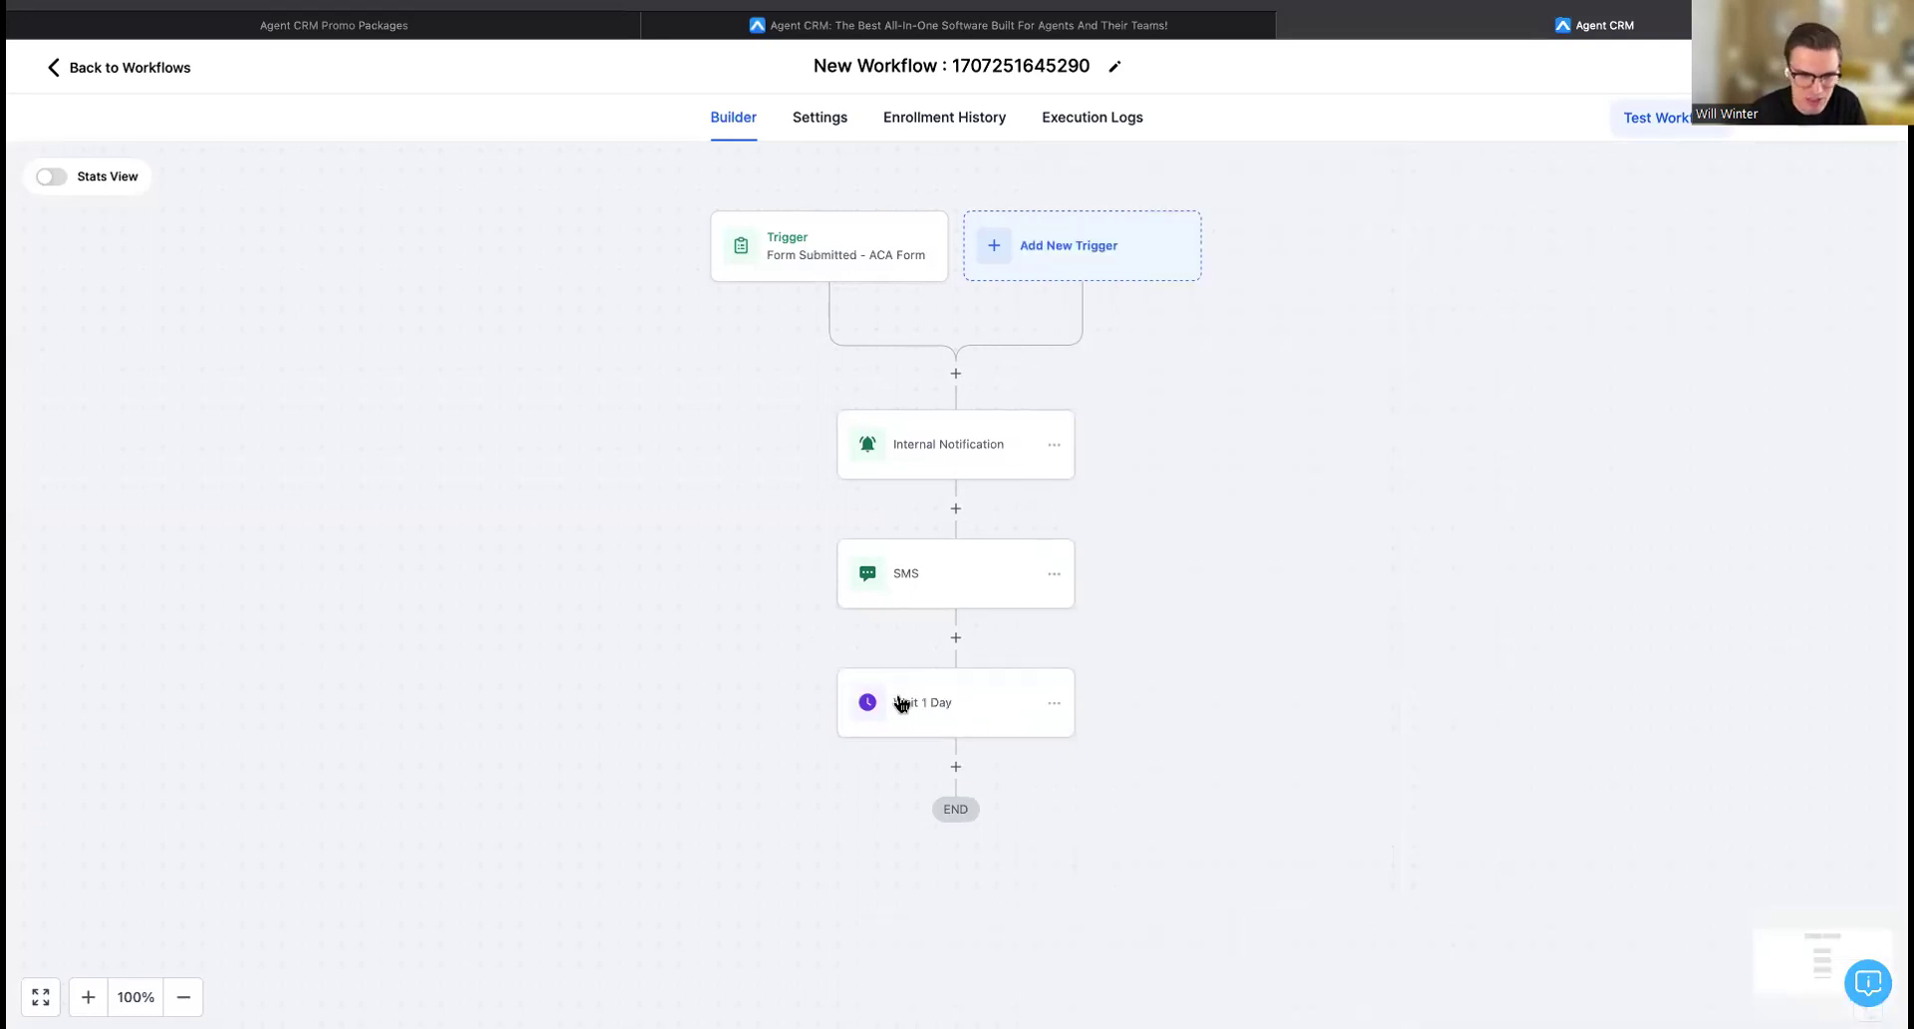
scroll(1024, 743, down, 1)
click(961, 713)
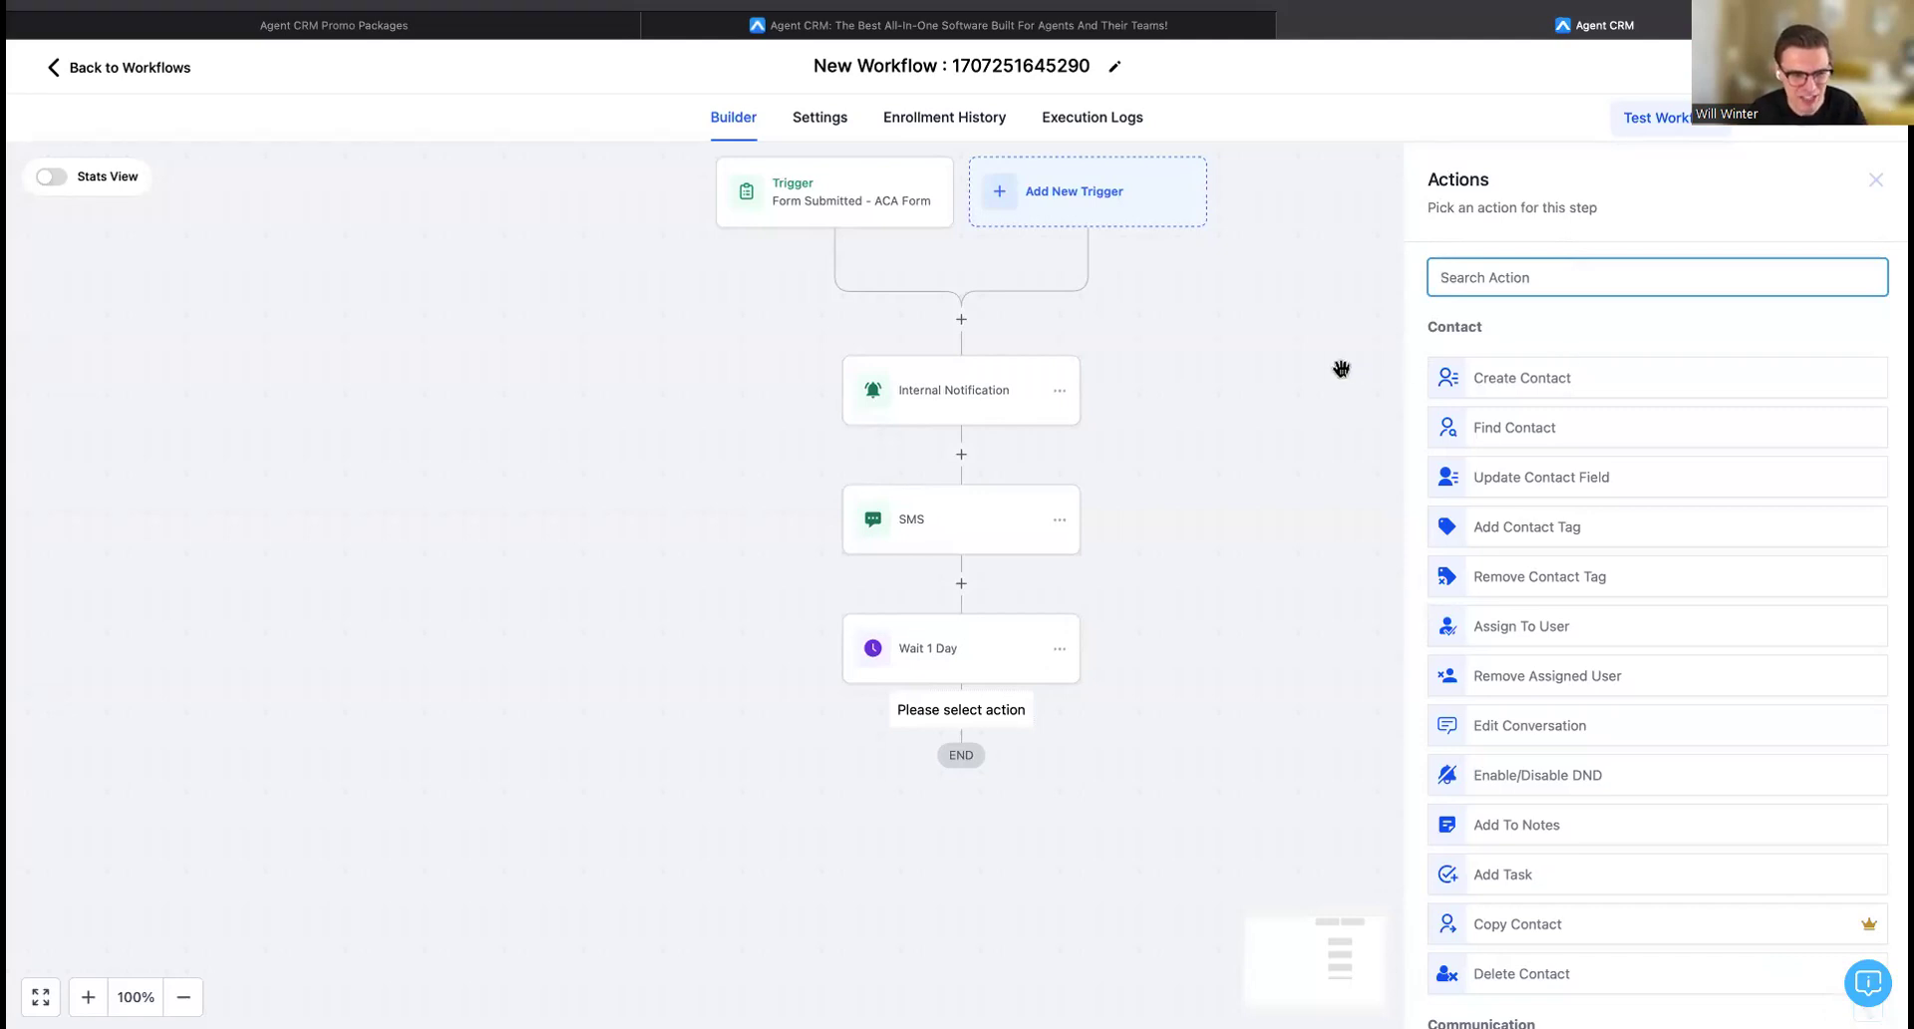
scroll(1513, 703, down, 1)
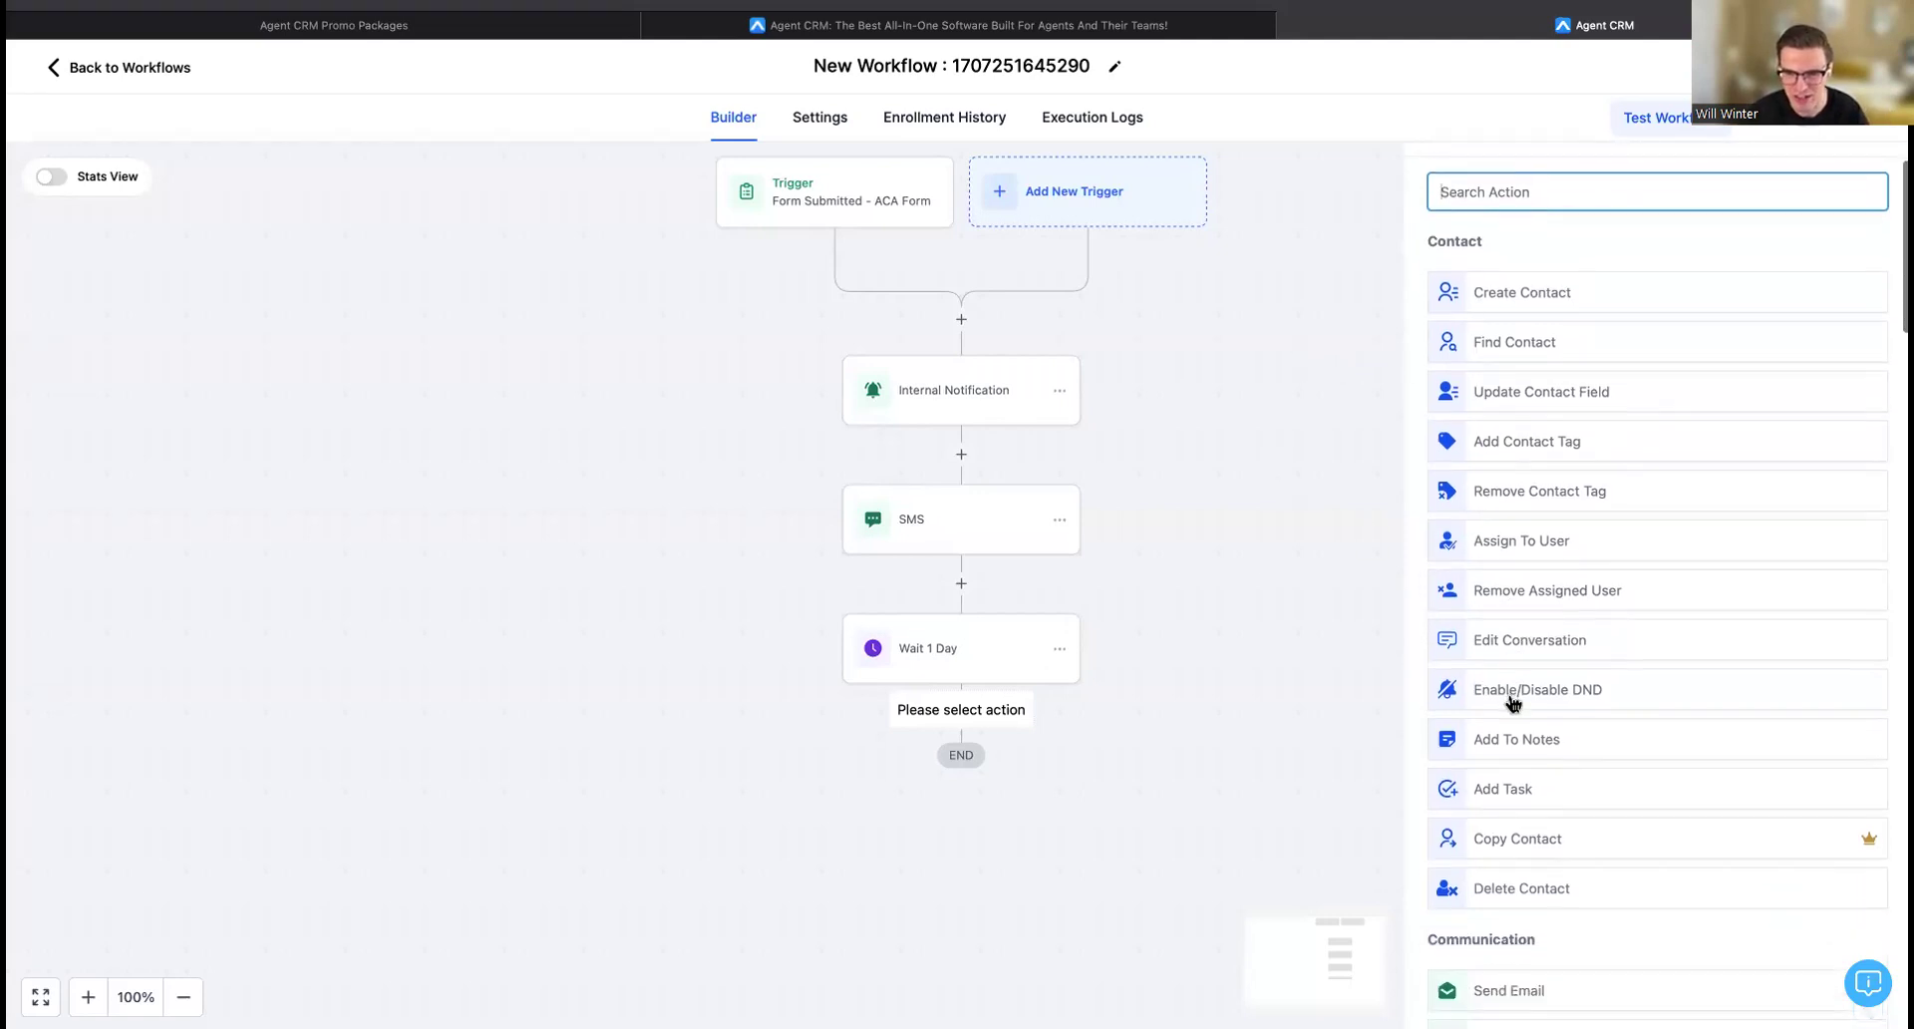
click(1267, 595)
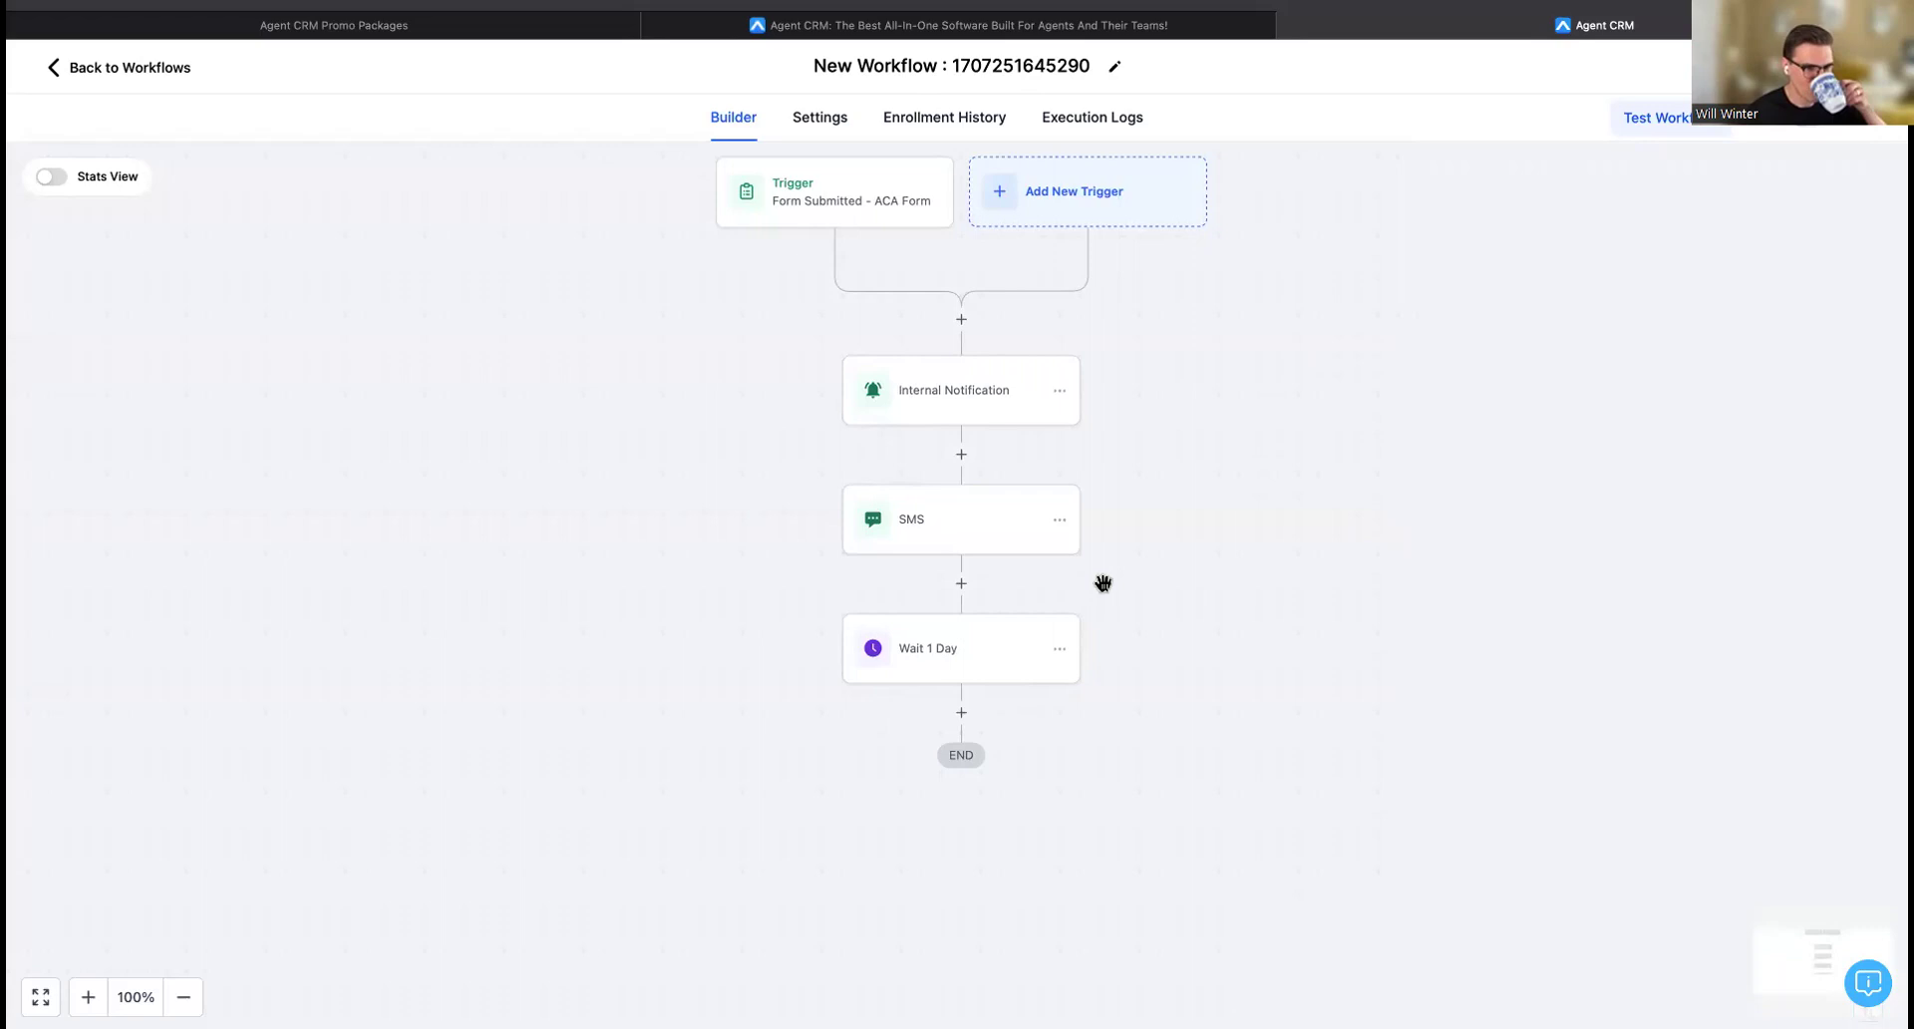
click(962, 714)
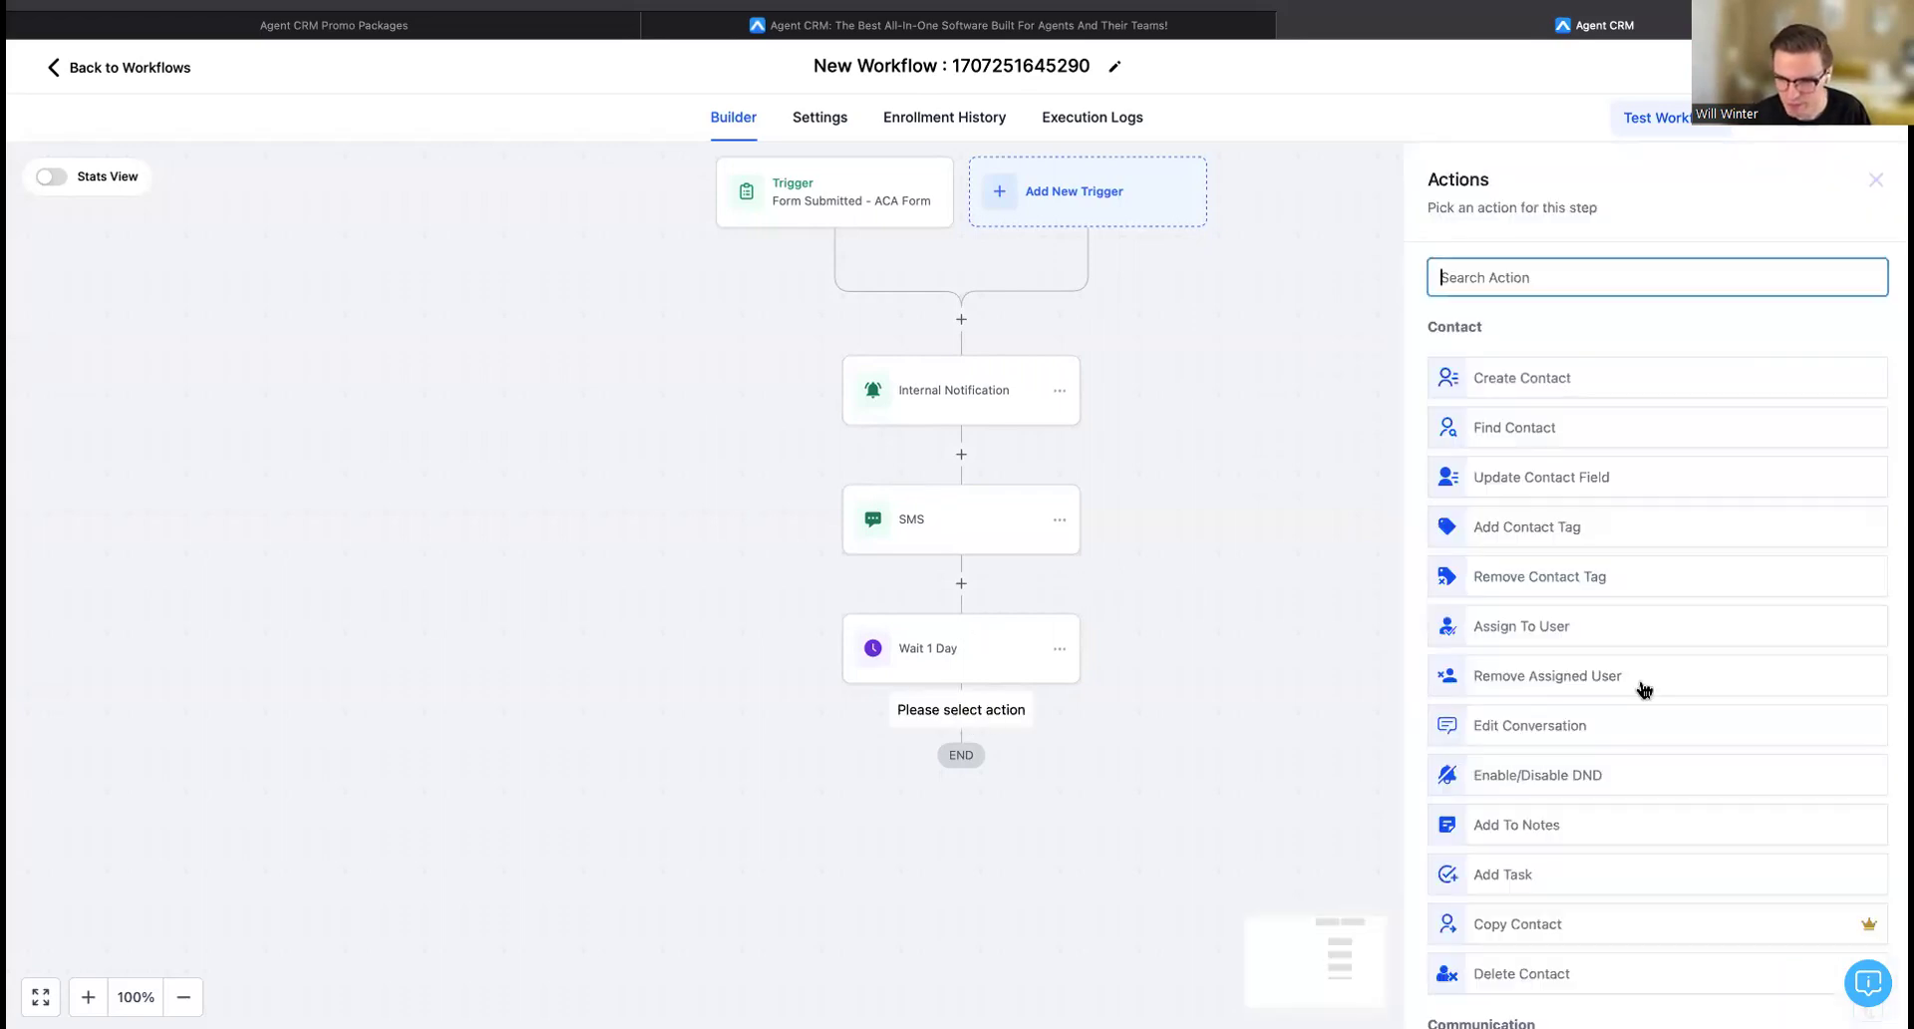
scroll(1643, 687, down, 6)
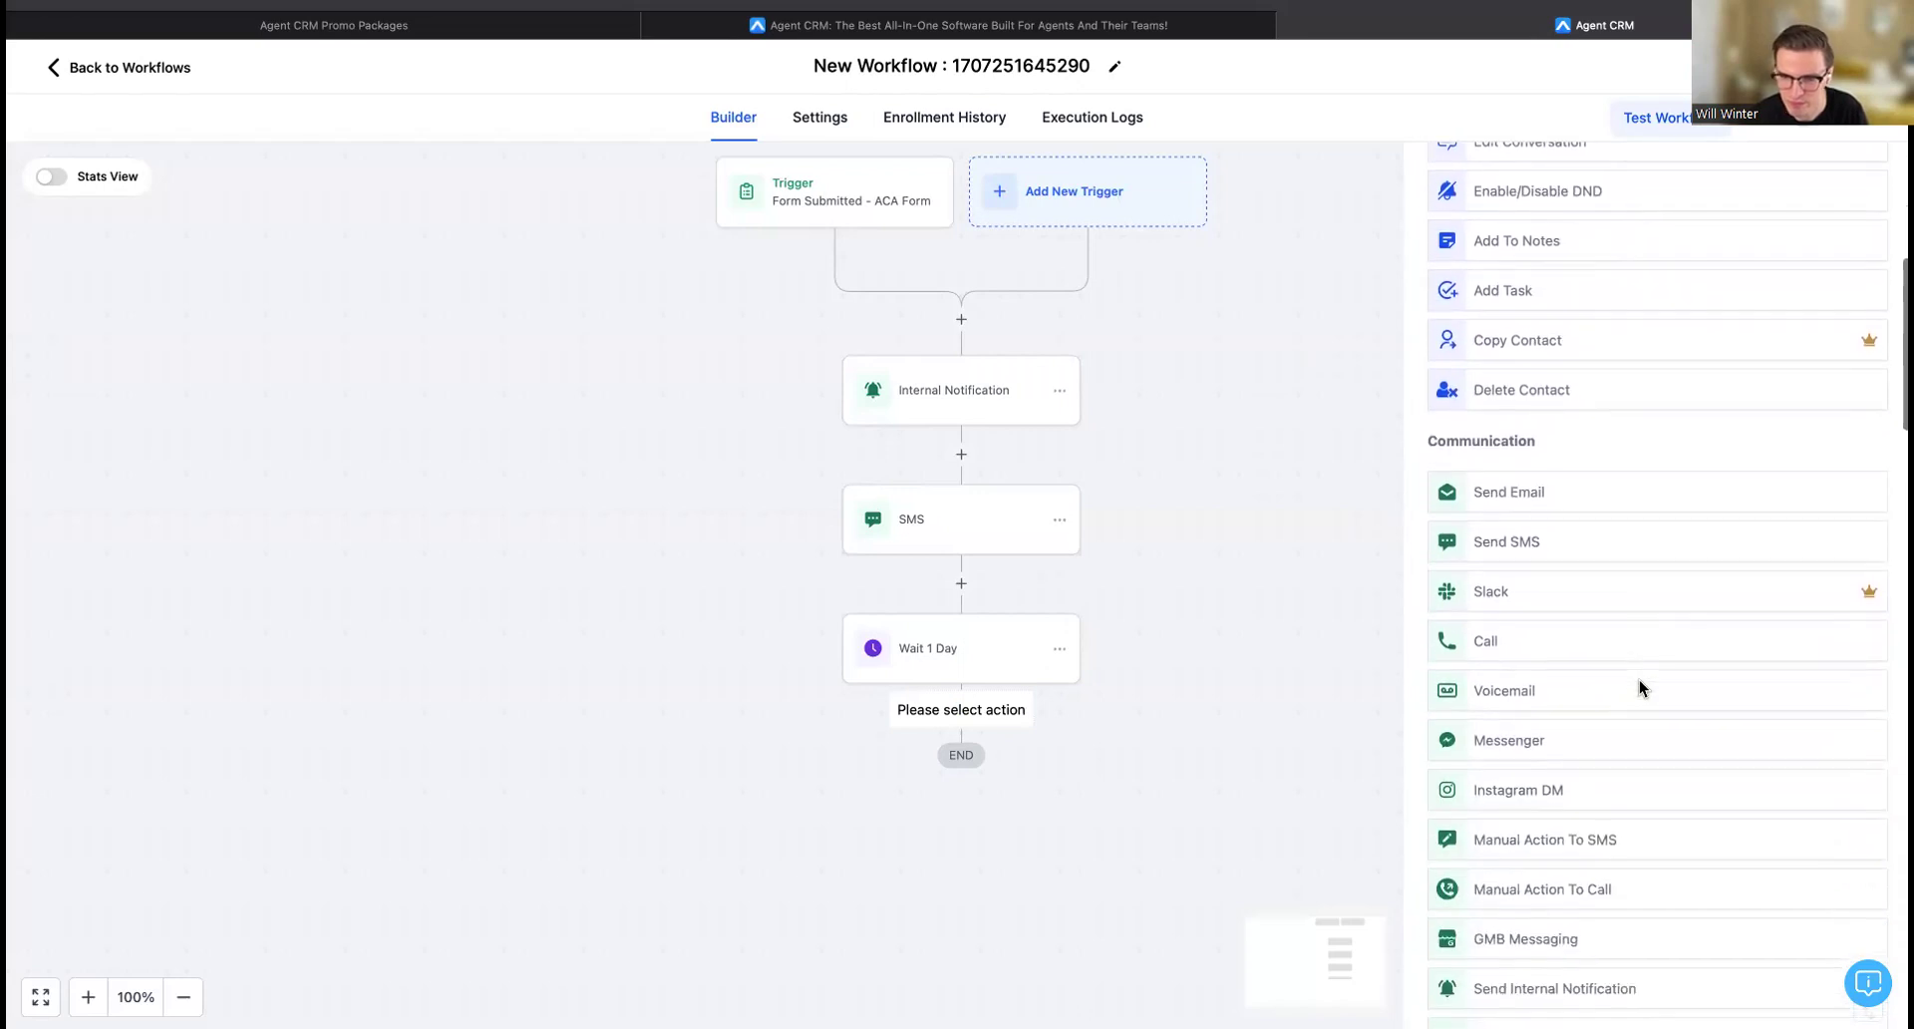
click(1552, 468)
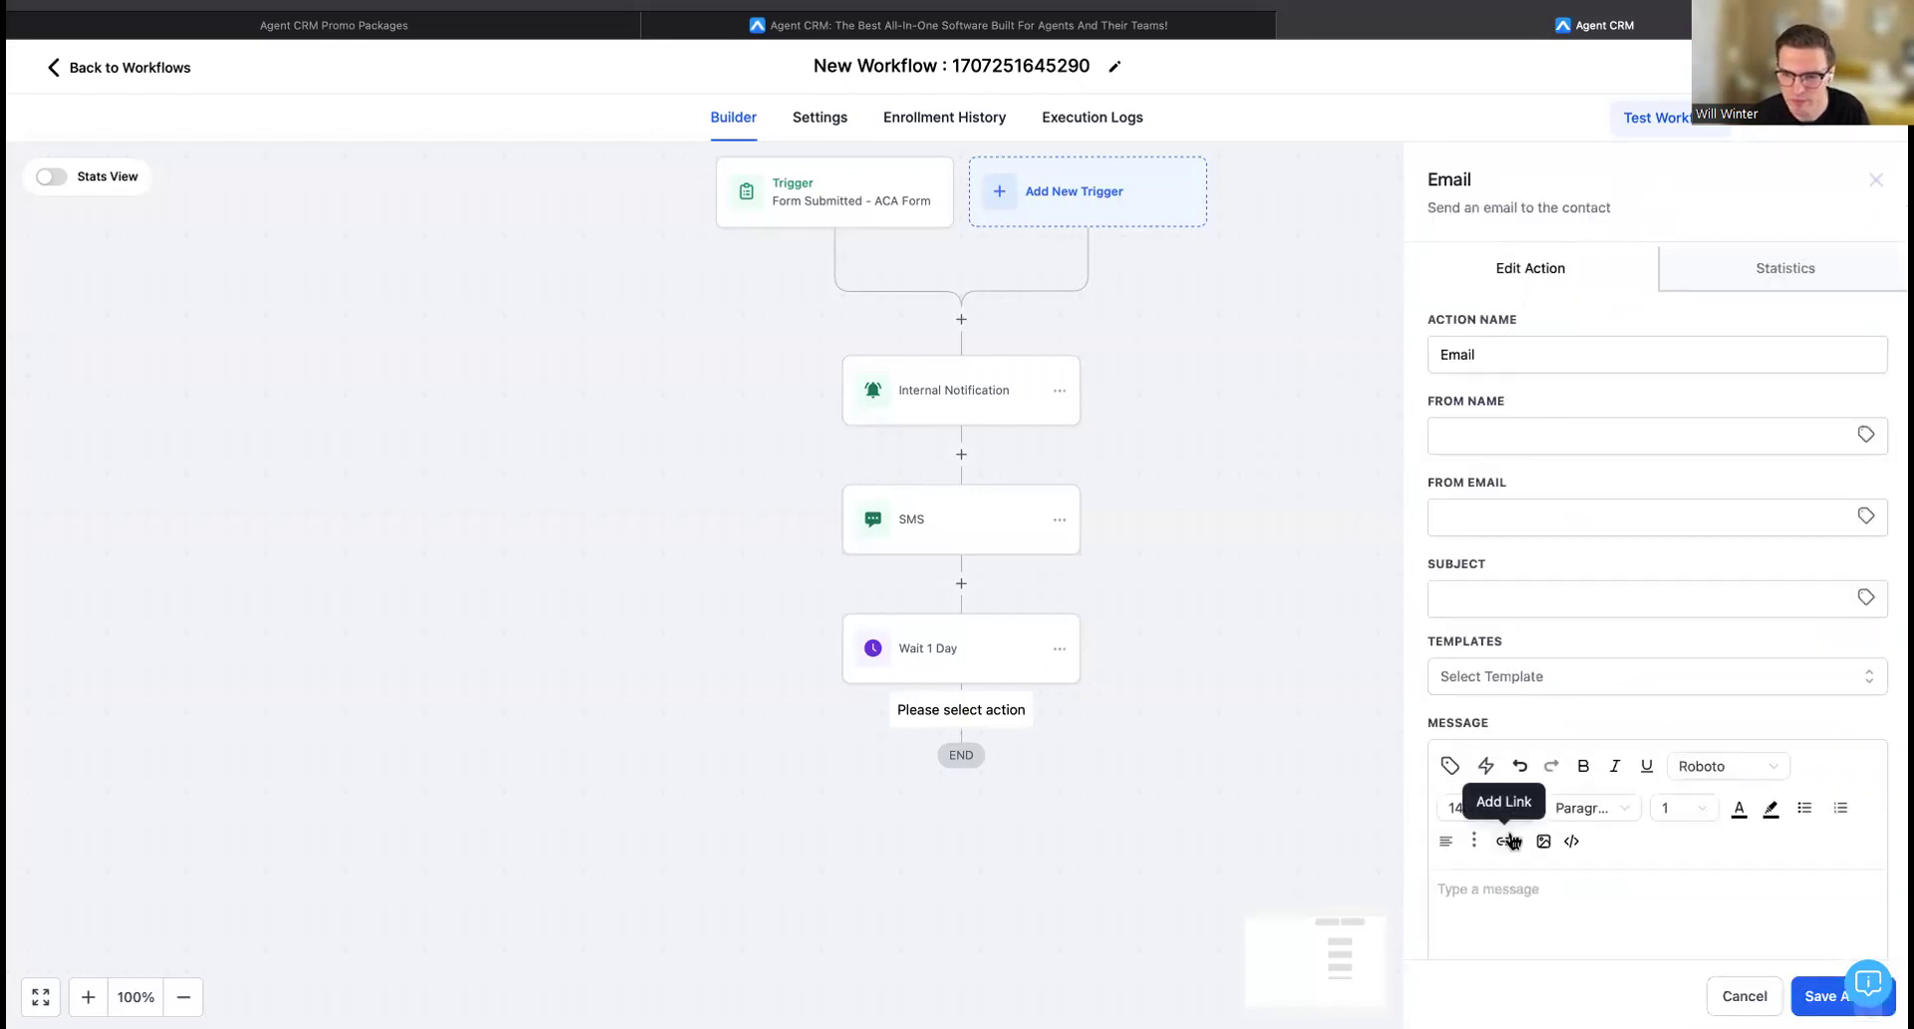
scroll(1512, 842, down, 3)
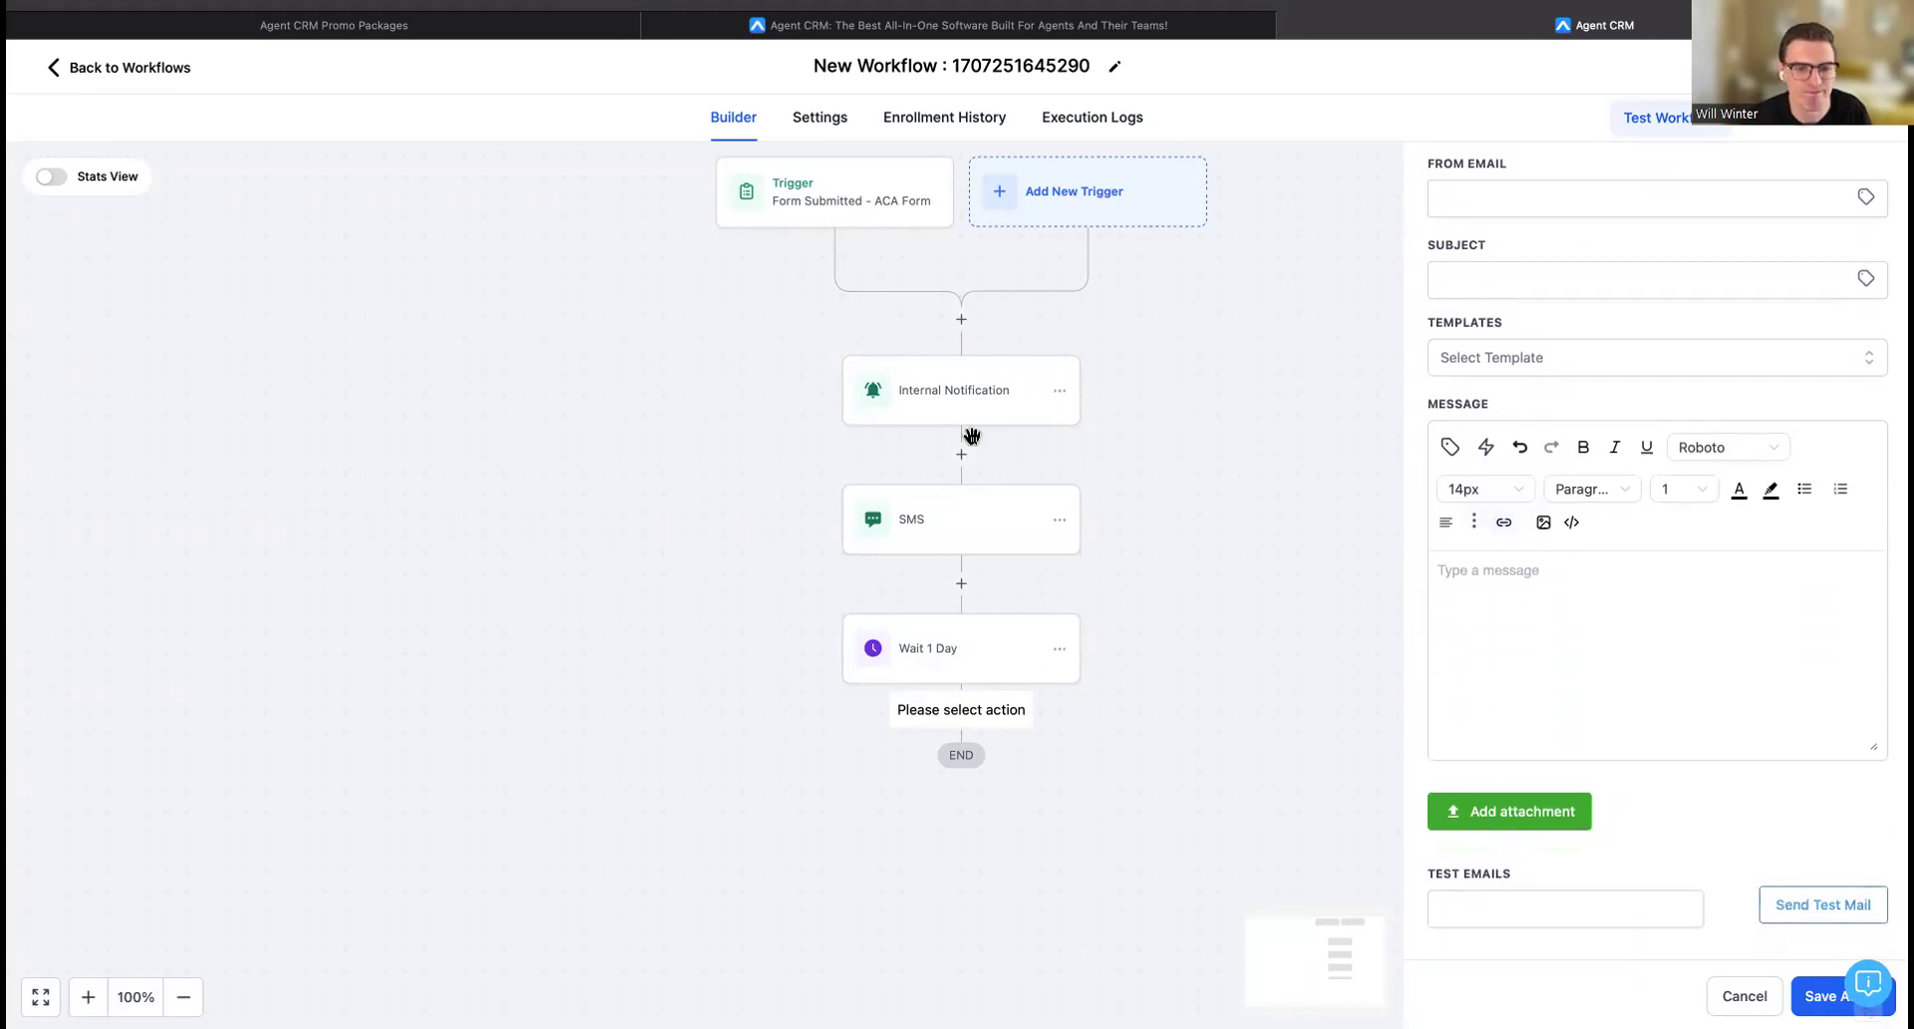
Reopen the SMS action, try adding "I'll be calling you from this" after "Reply with any question.", and delete the addition.
click(955, 528)
click(1708, 640)
text(I'l)
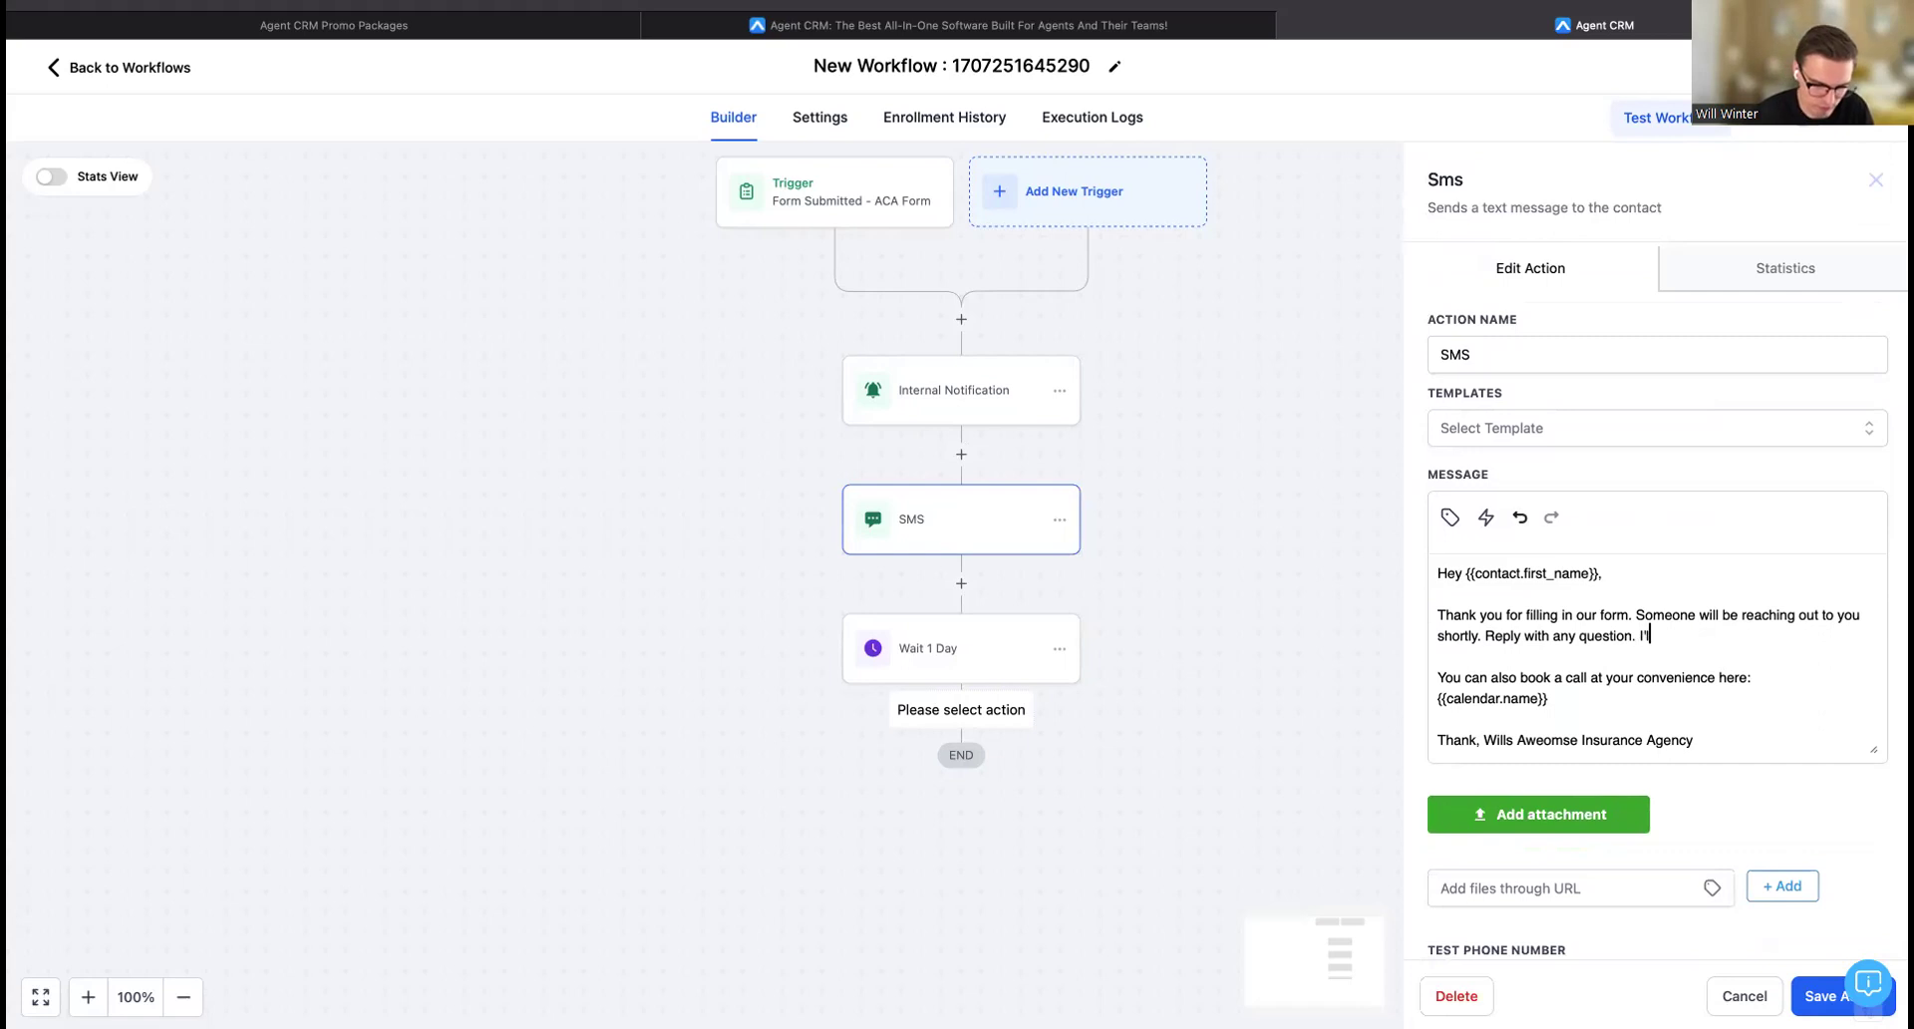
text(l be calling you from this)
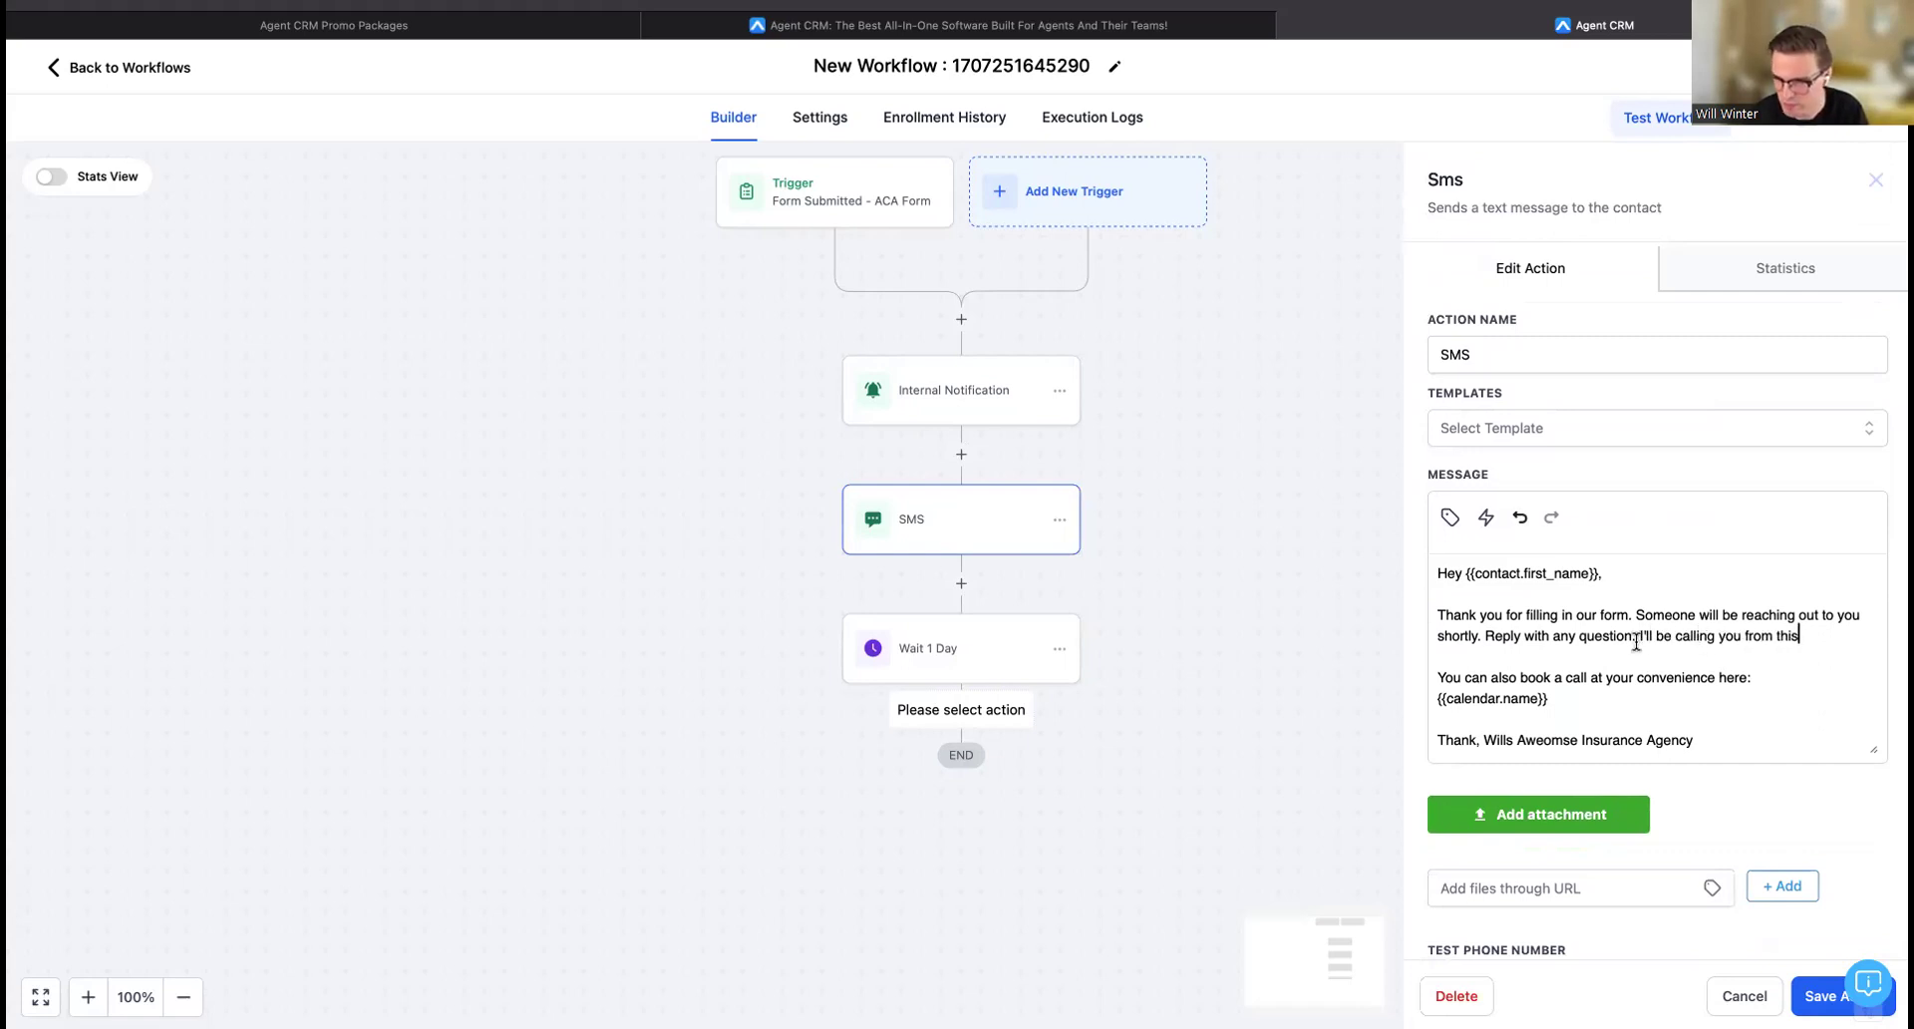
drag(1638, 637, 1822, 649)
key(BackSpace)
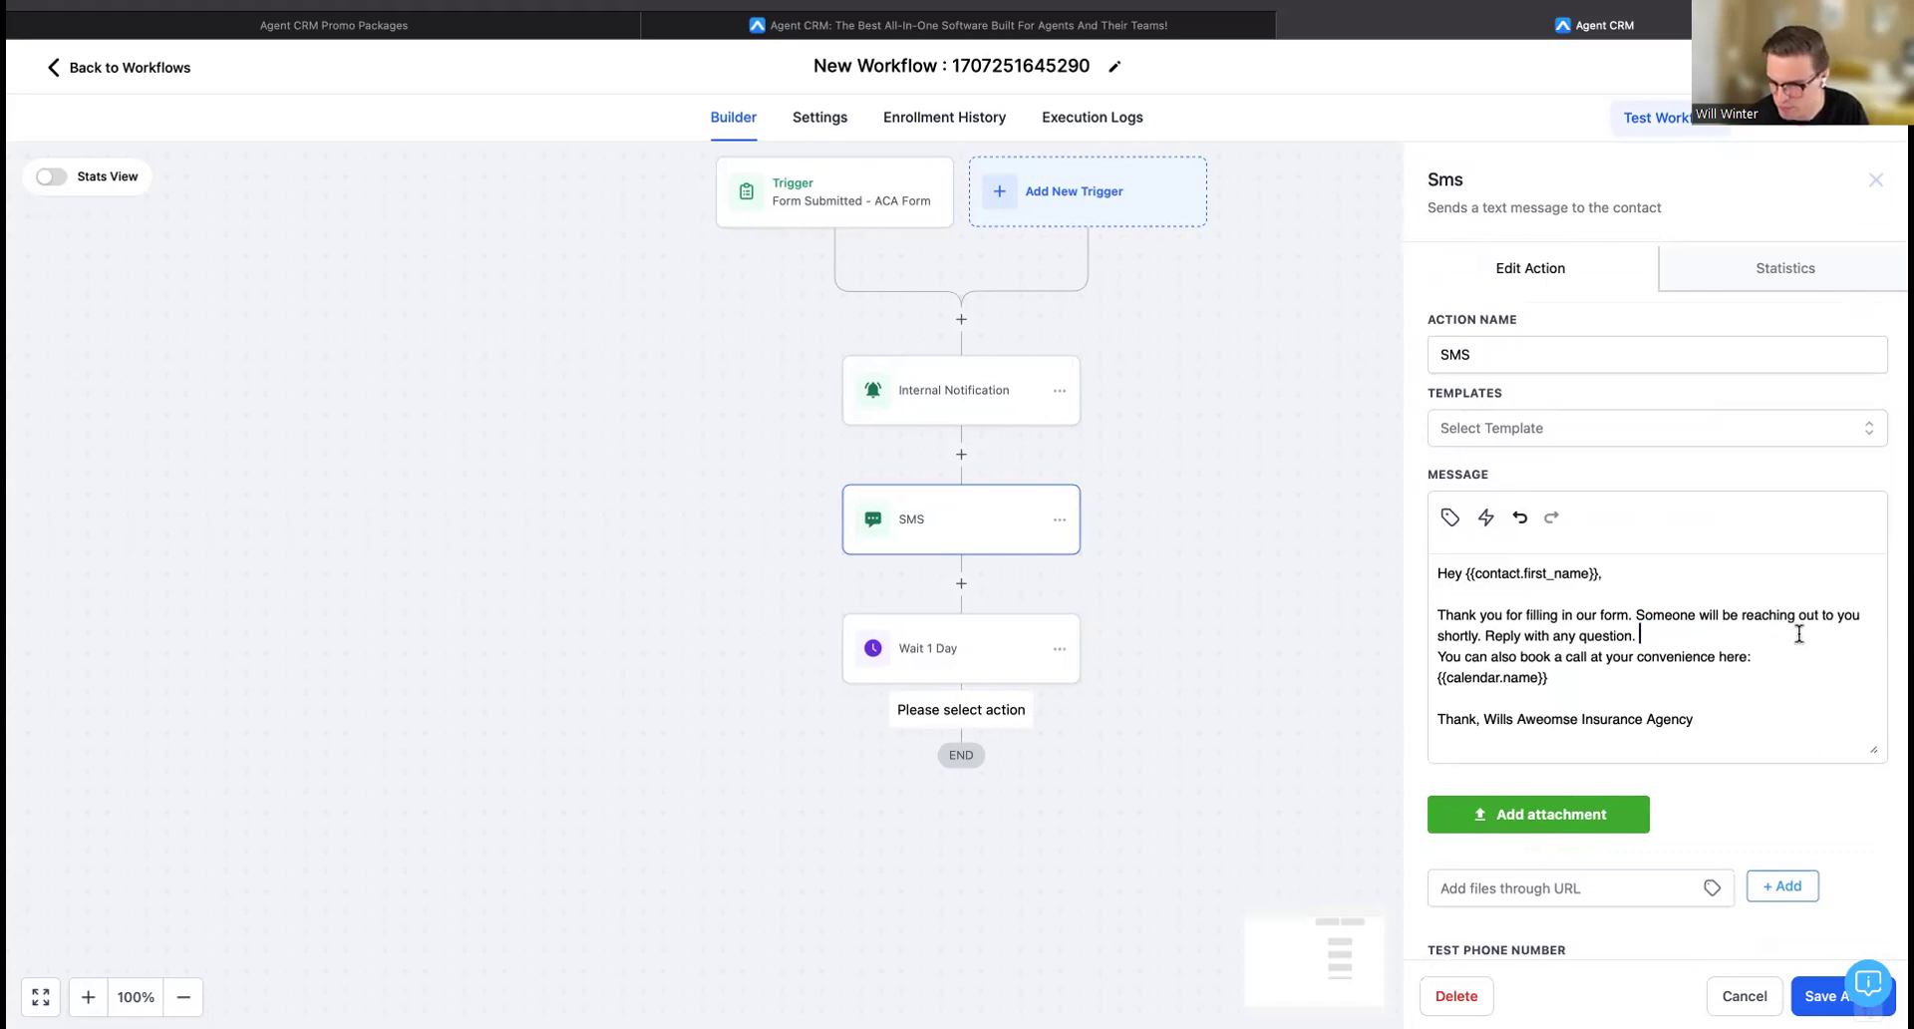
Insert "from" and the callback phone number after the word "shortly" in the SMS message.
click(1481, 638)
text(from)
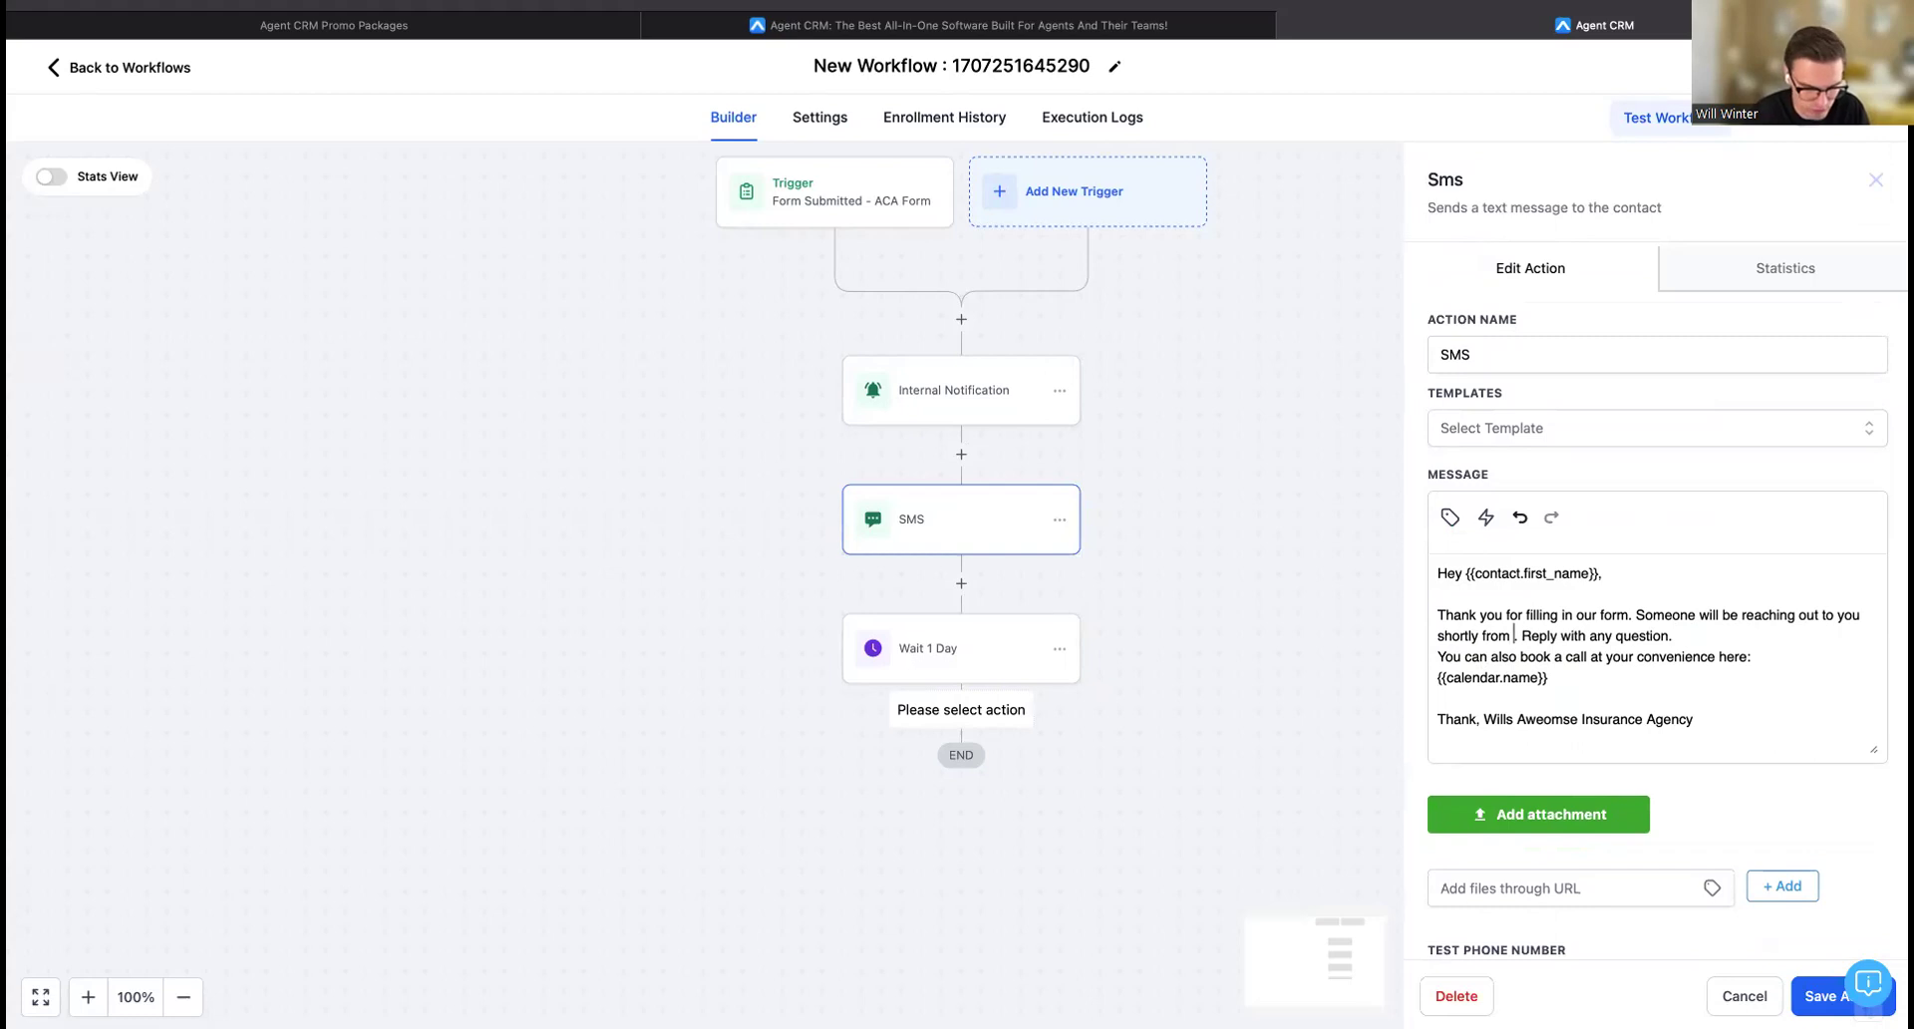
text( 555-123-45)
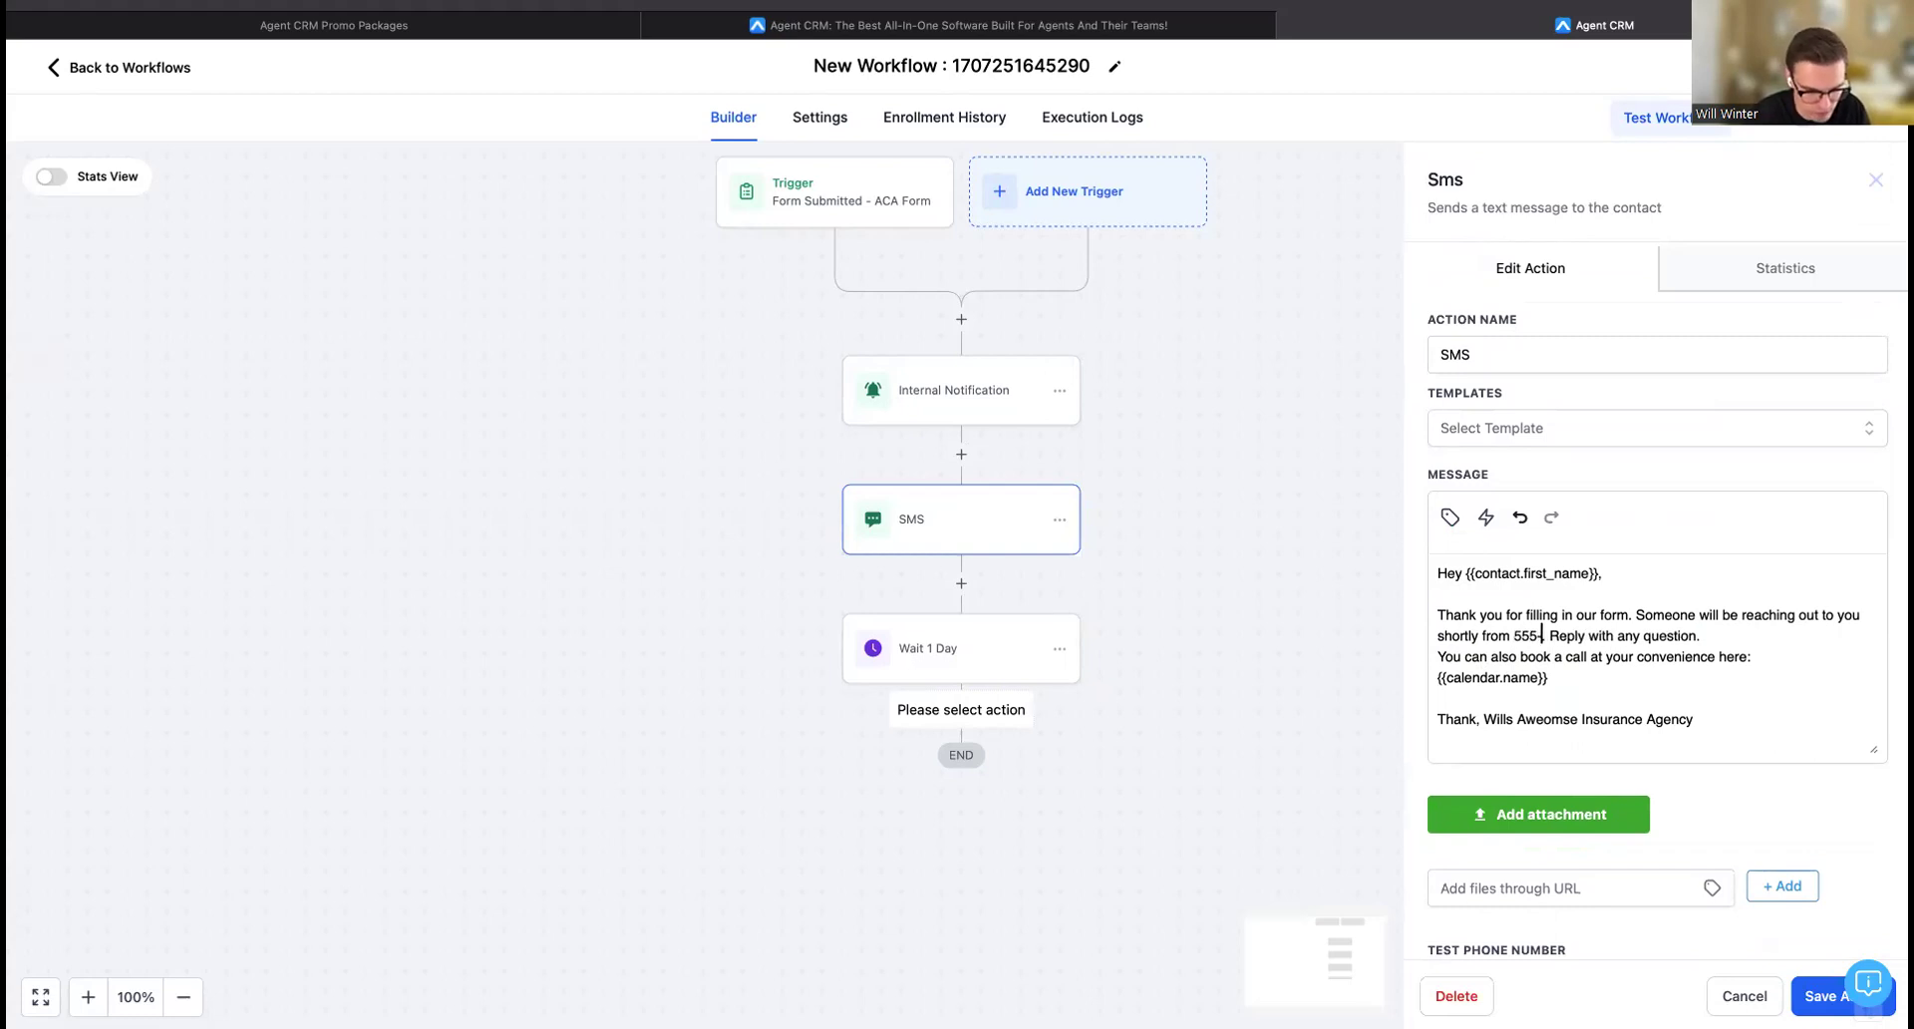
text(67)
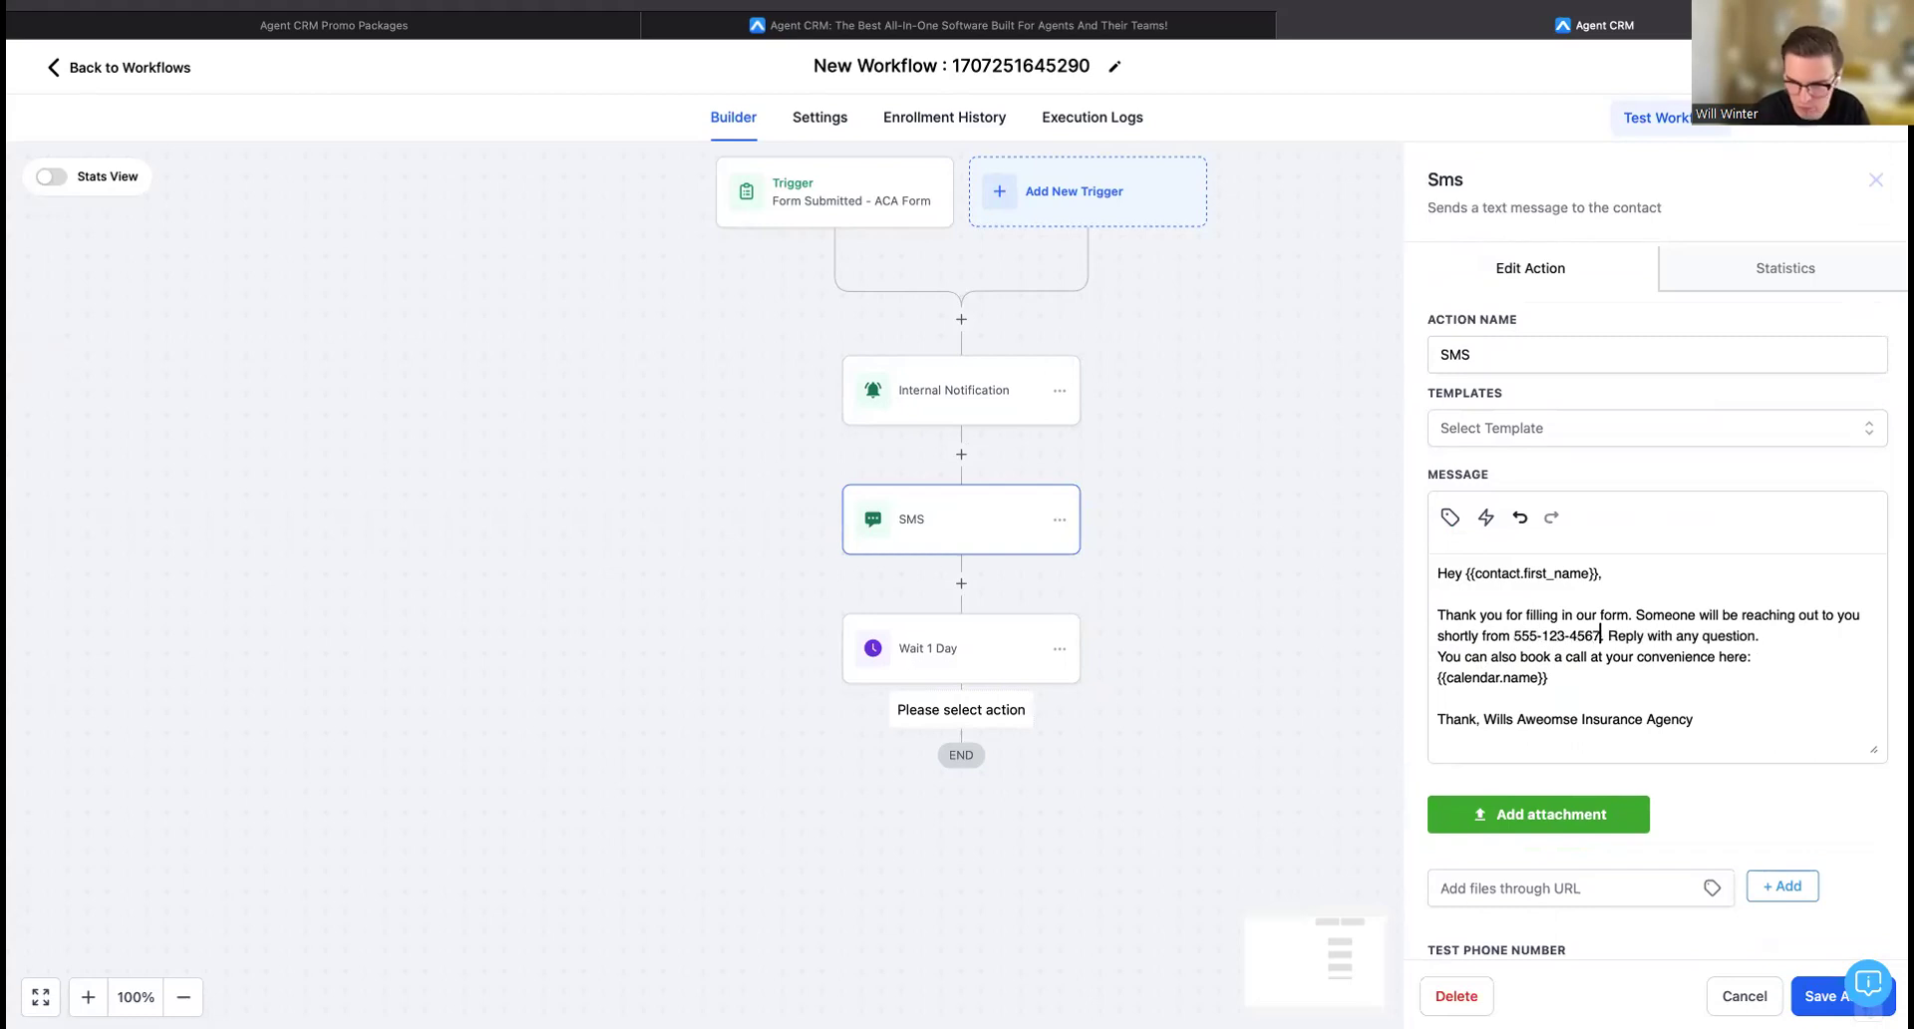
Move "Reply with any question." into a new paragraph after a blank line and close the SMS action.
key(Right)
key(Right)
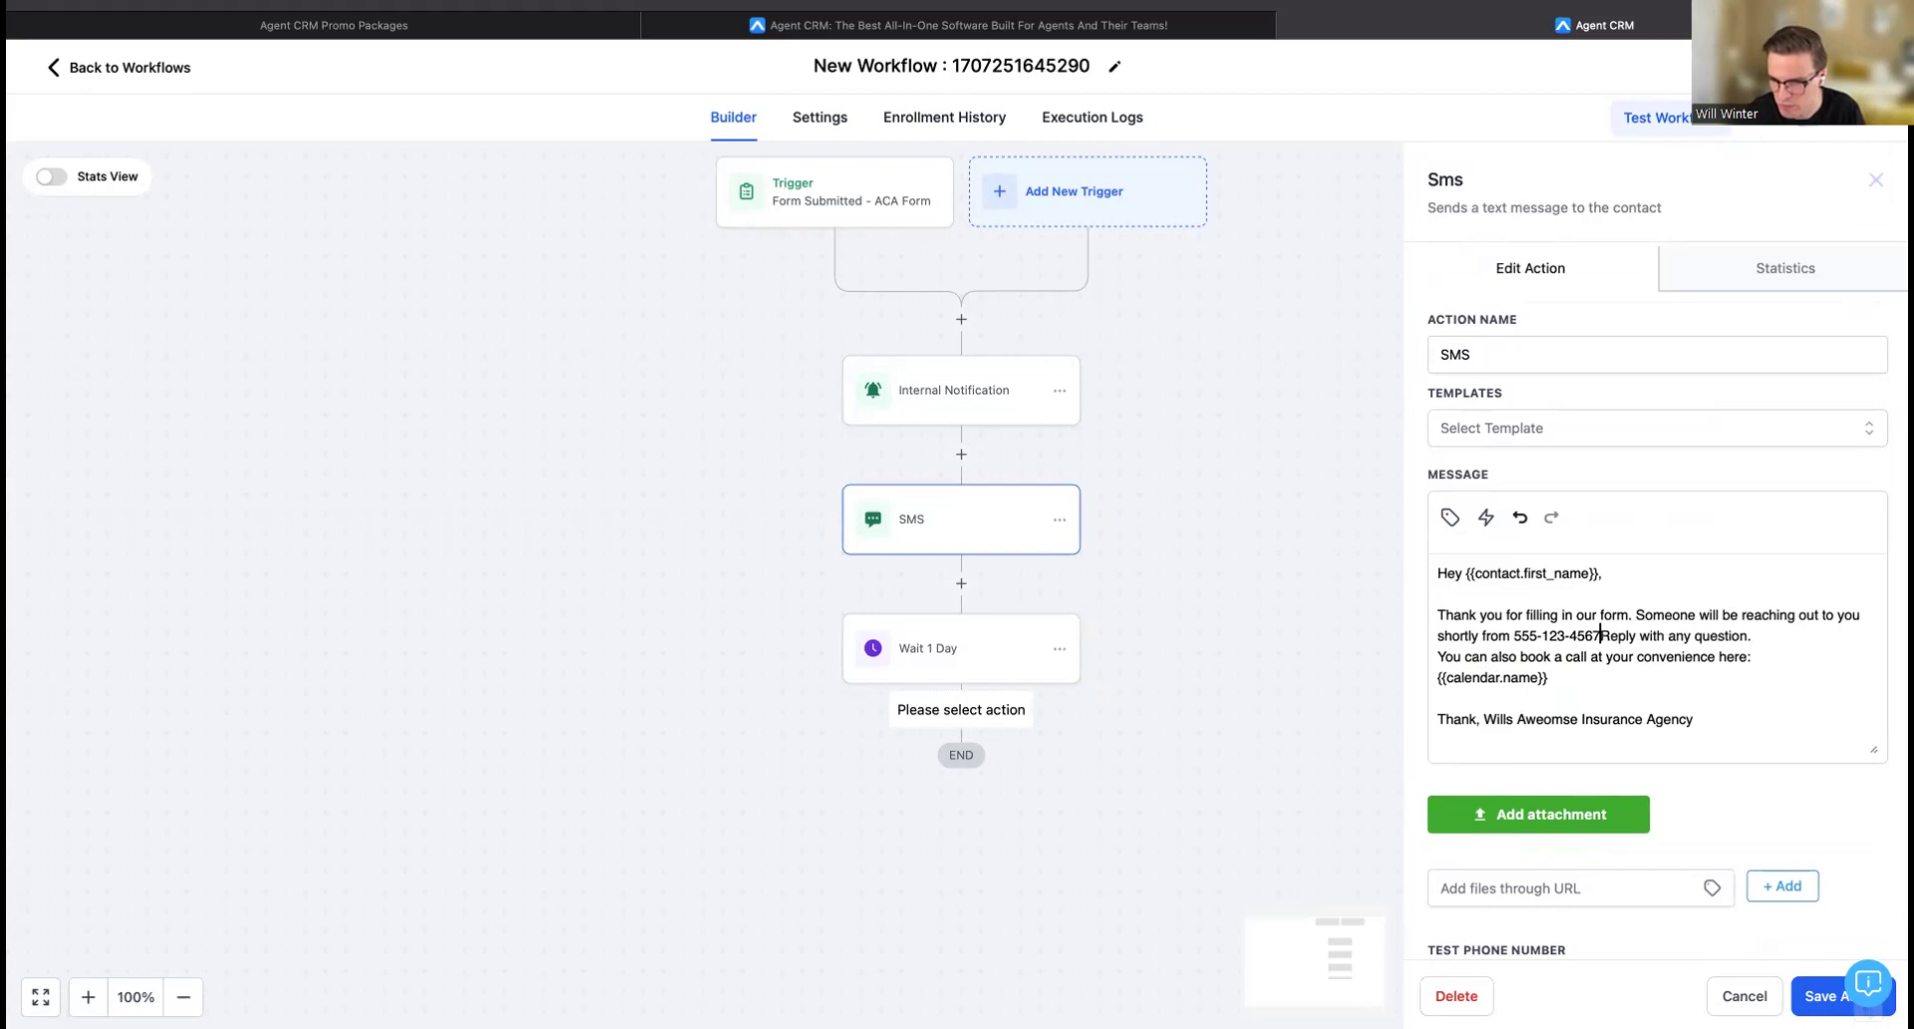
key(Return)
key(Return)
scroll(1654, 657, down, 1)
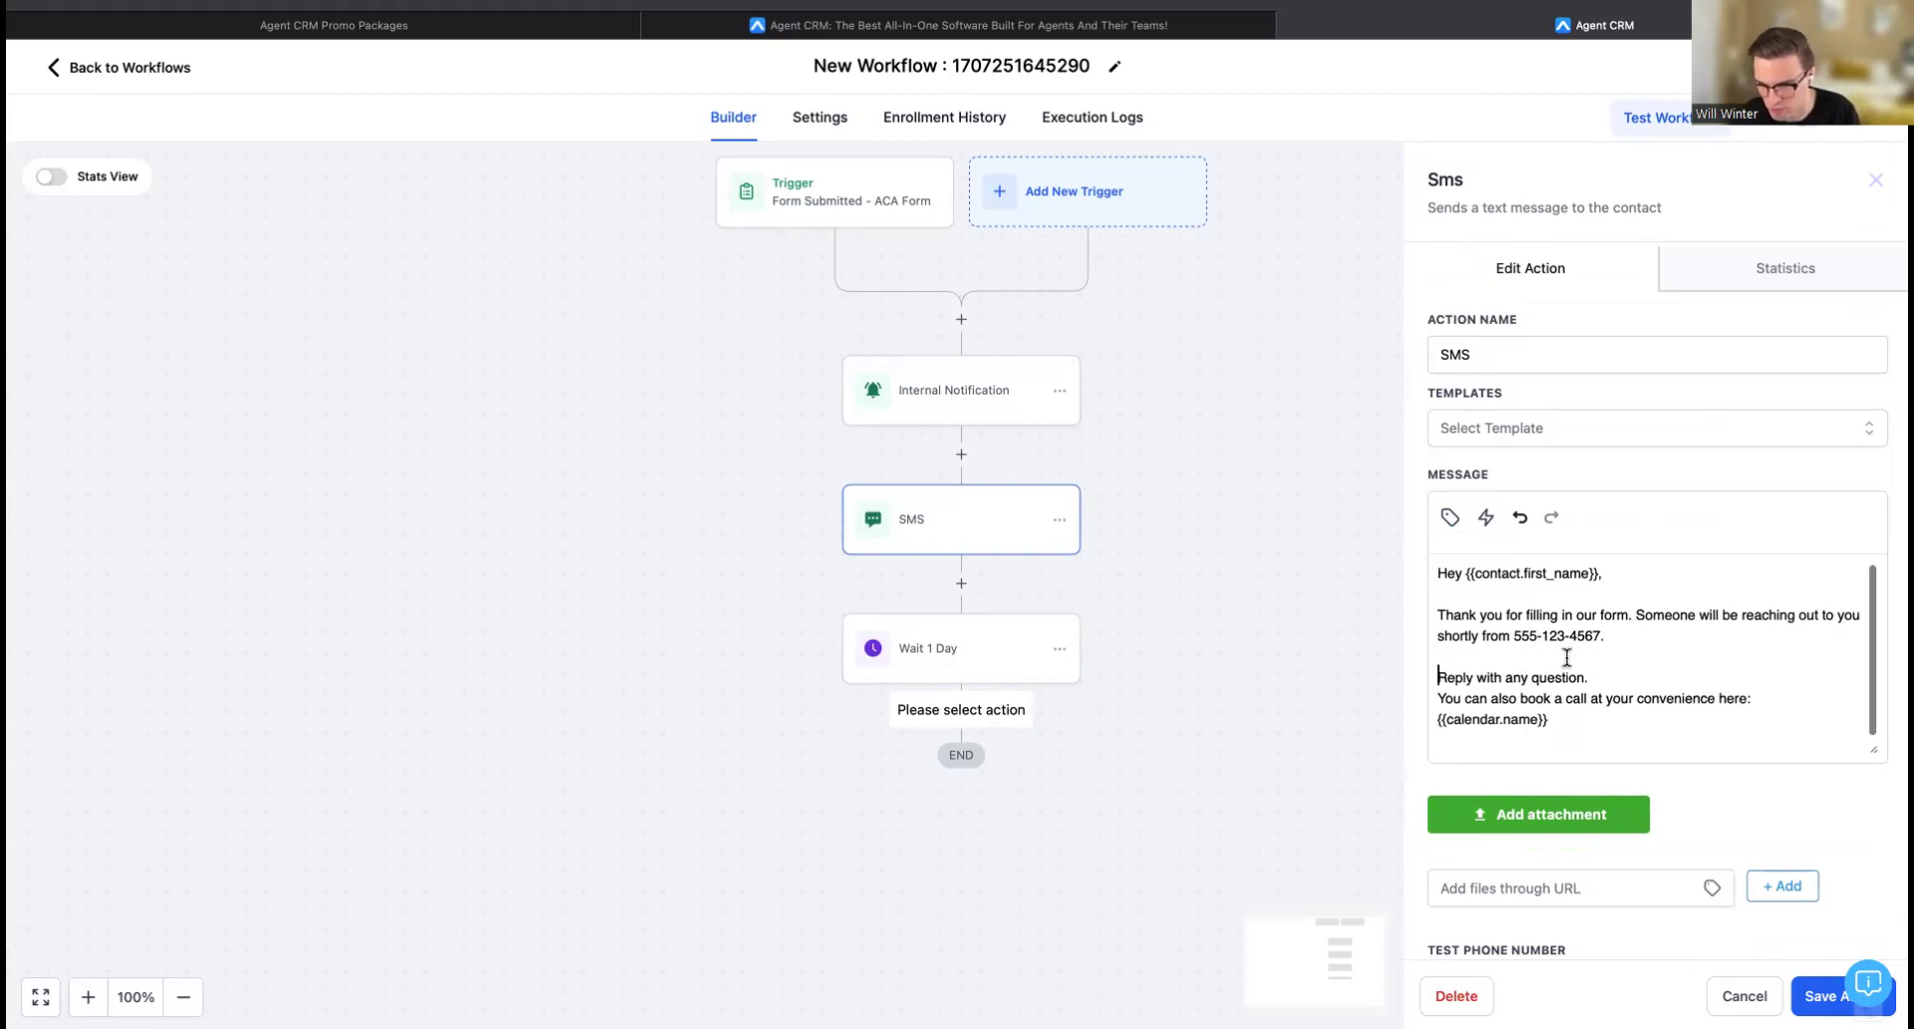
key(Escape)
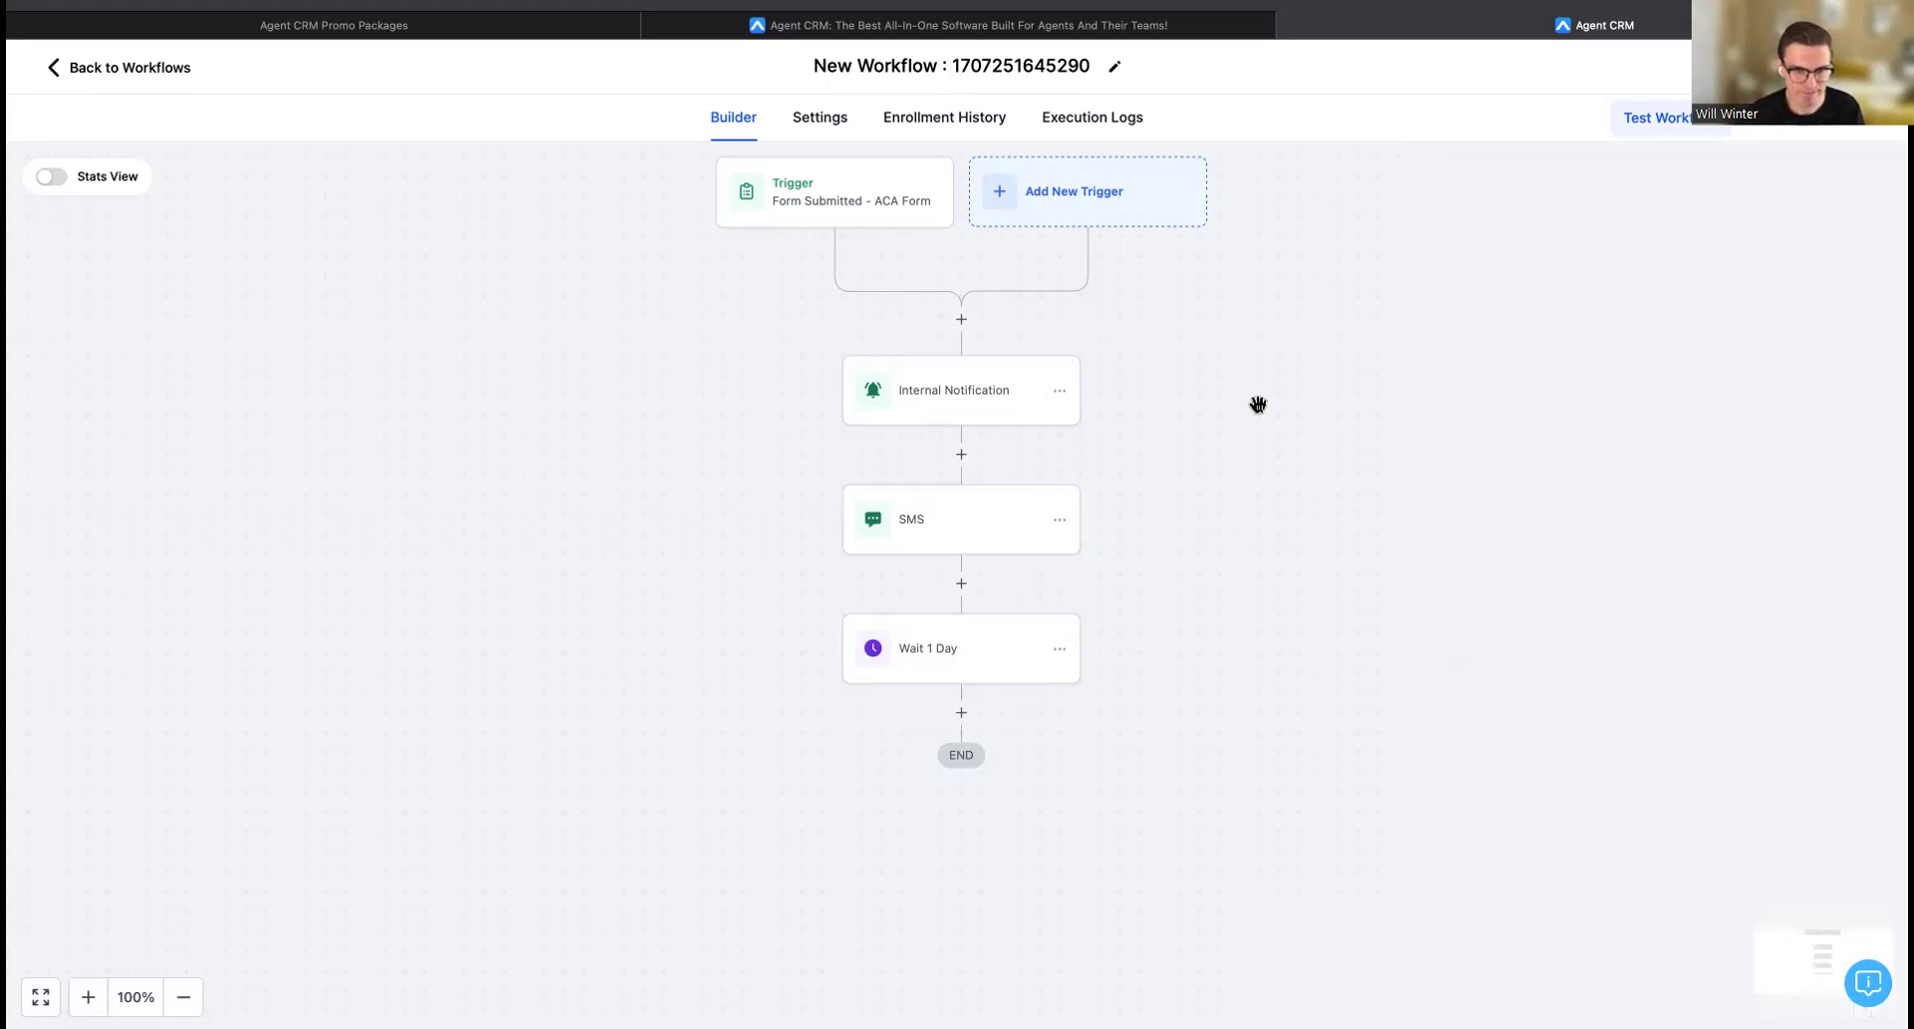
Rename the workflow to the agent's first name with a final s, followed by "Genius Follow Up Campaign".
click(1005, 62)
text(Will)
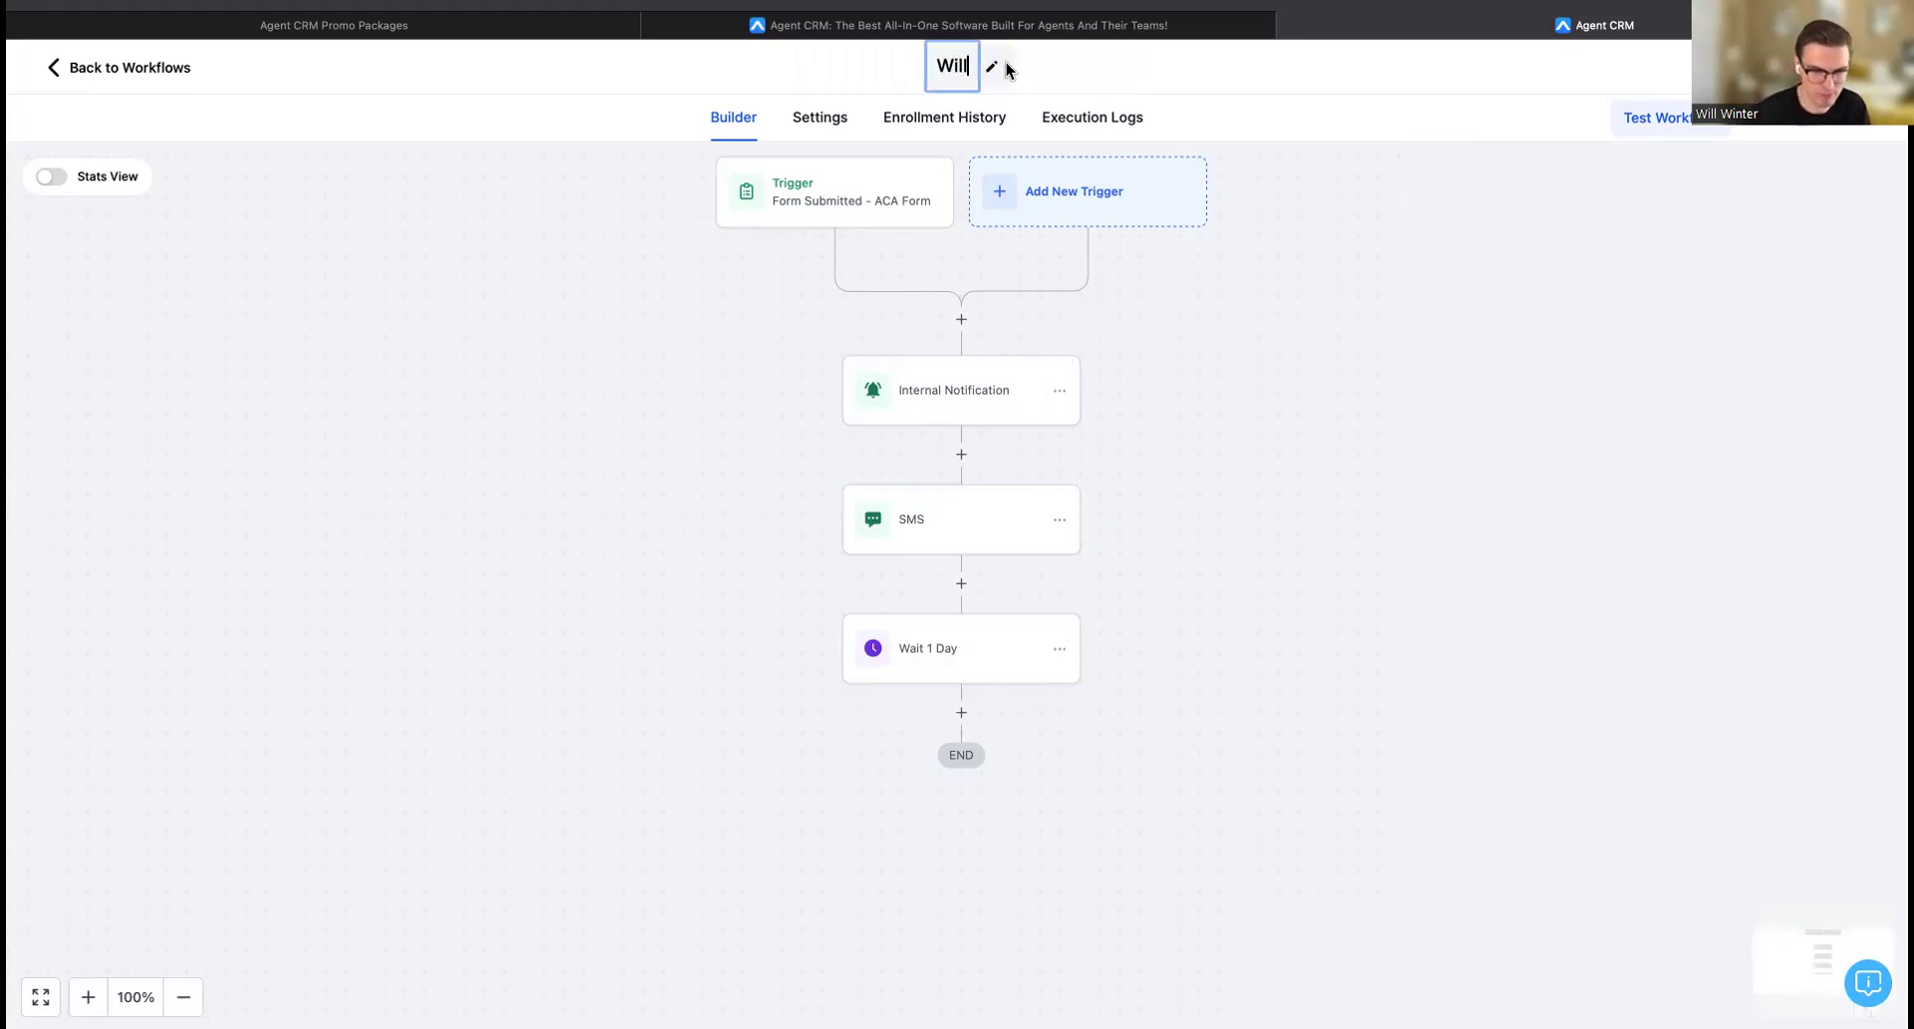
text(s FG)
key(BackSpace)
key(BackSpace)
text(Geniu)
text(s Follow Up)
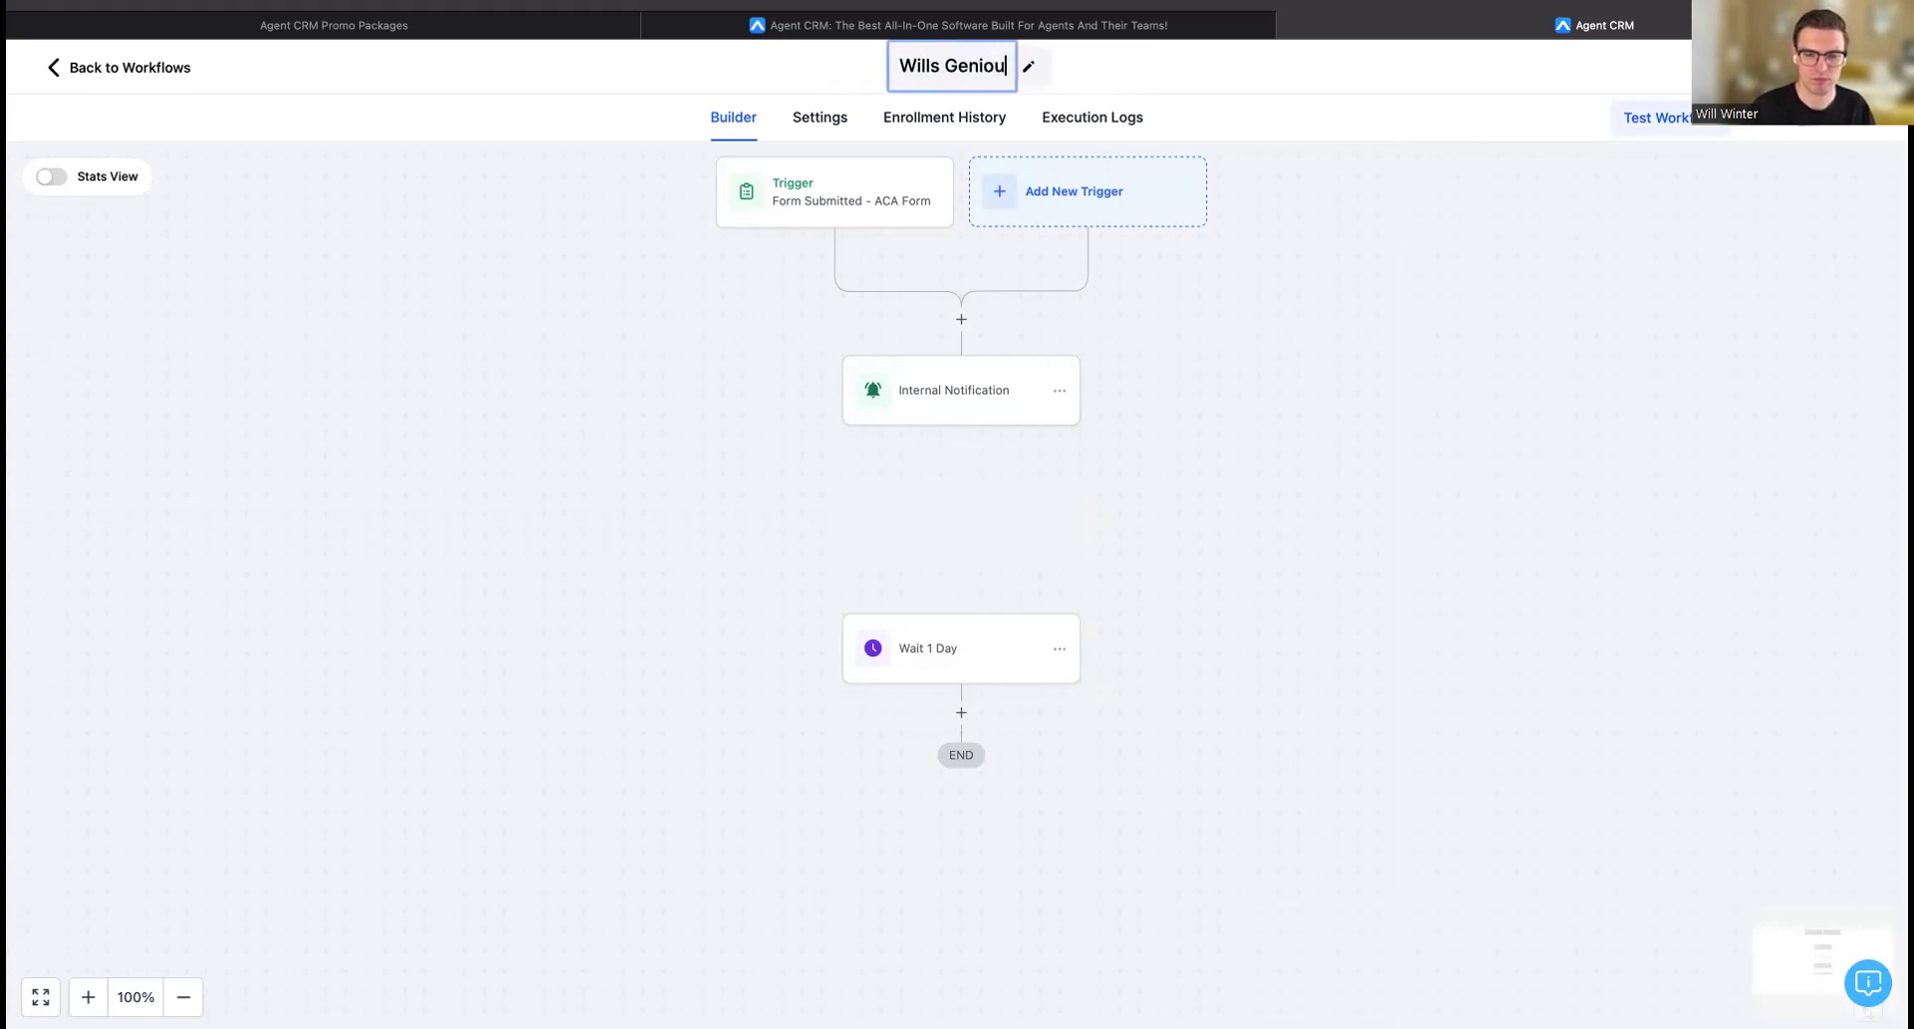
text( Campaign)
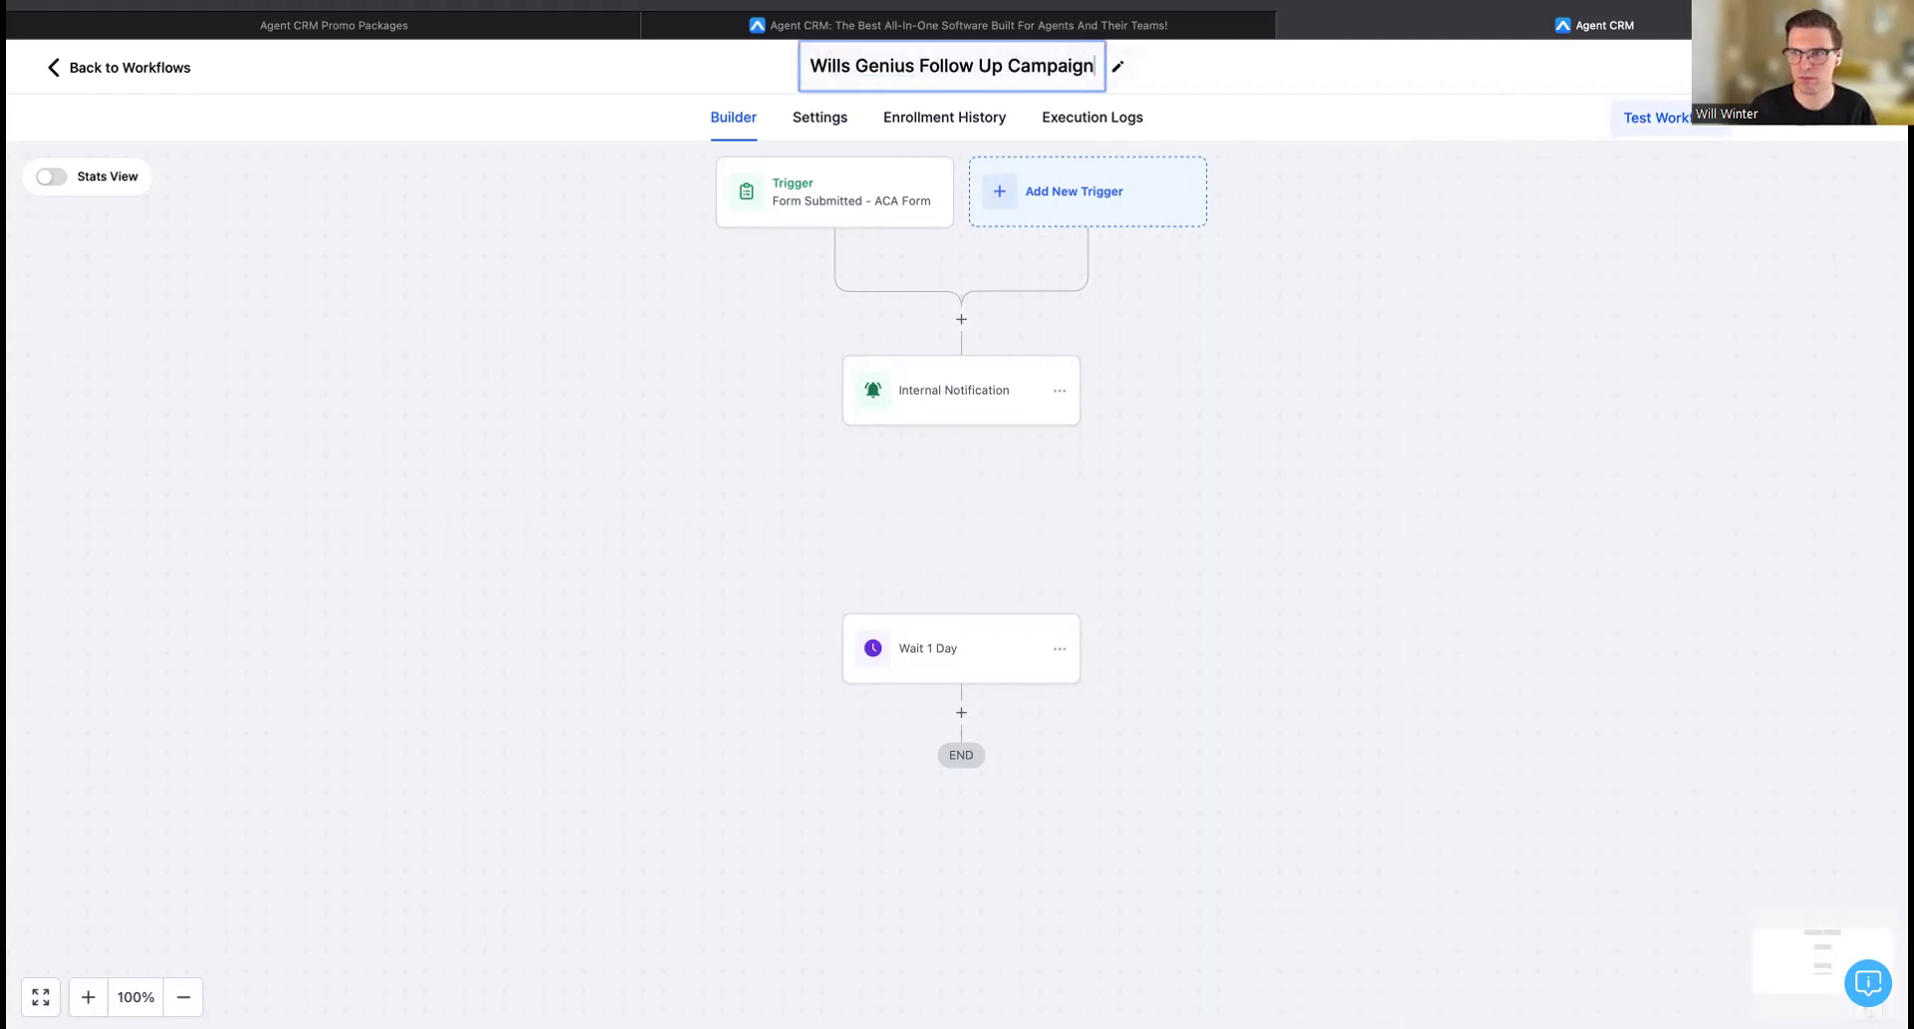
key(Return)
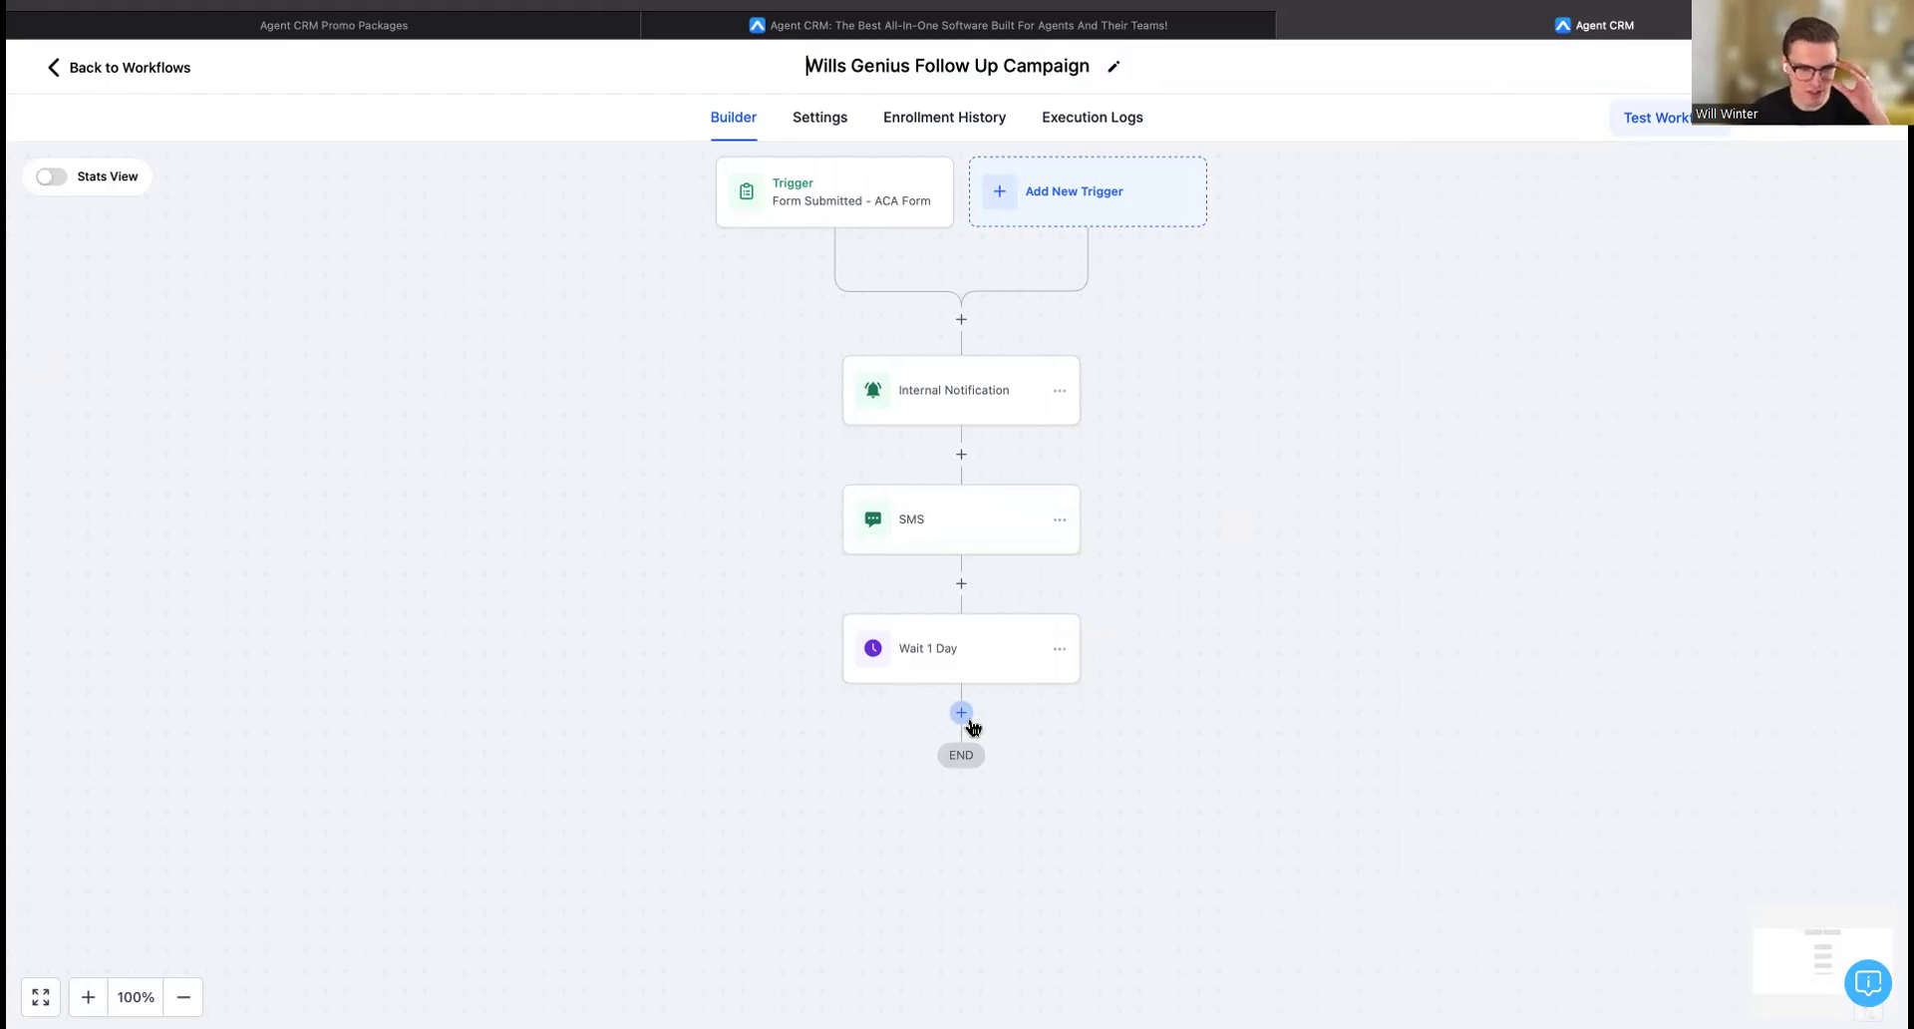
click(967, 717)
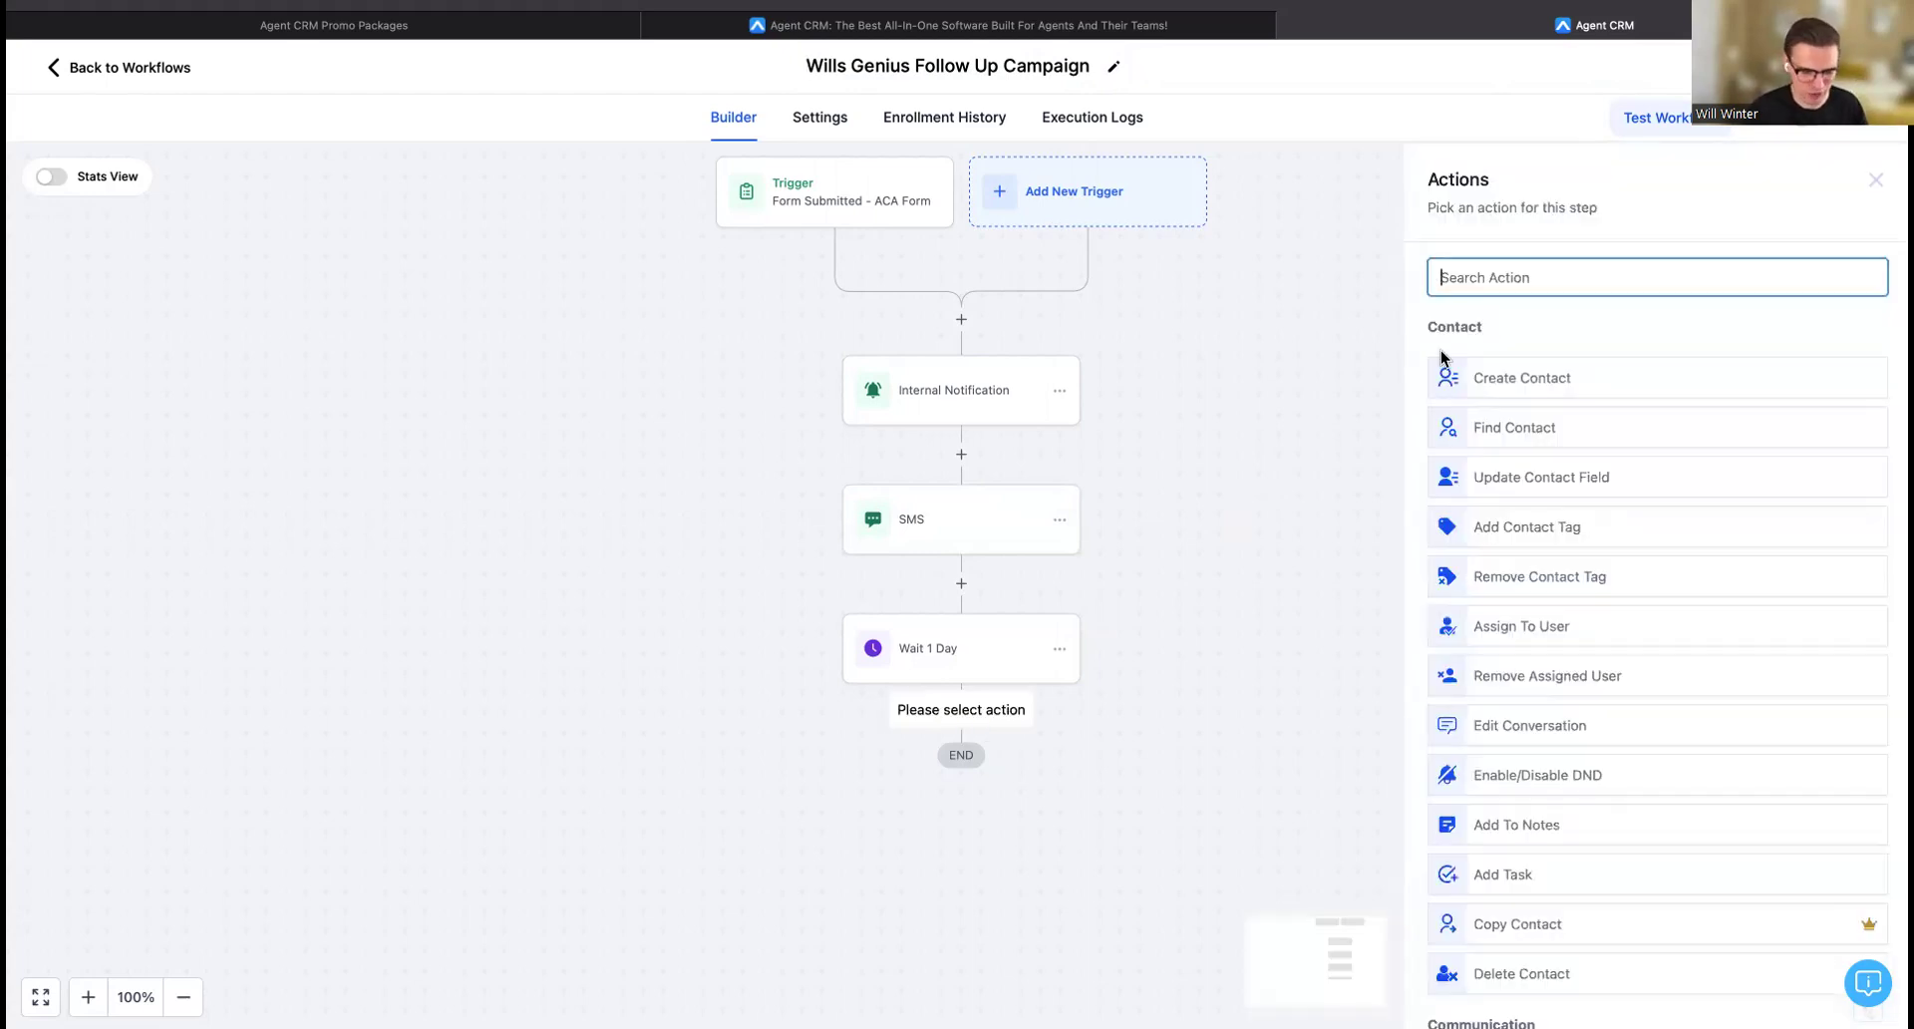
text(vo)
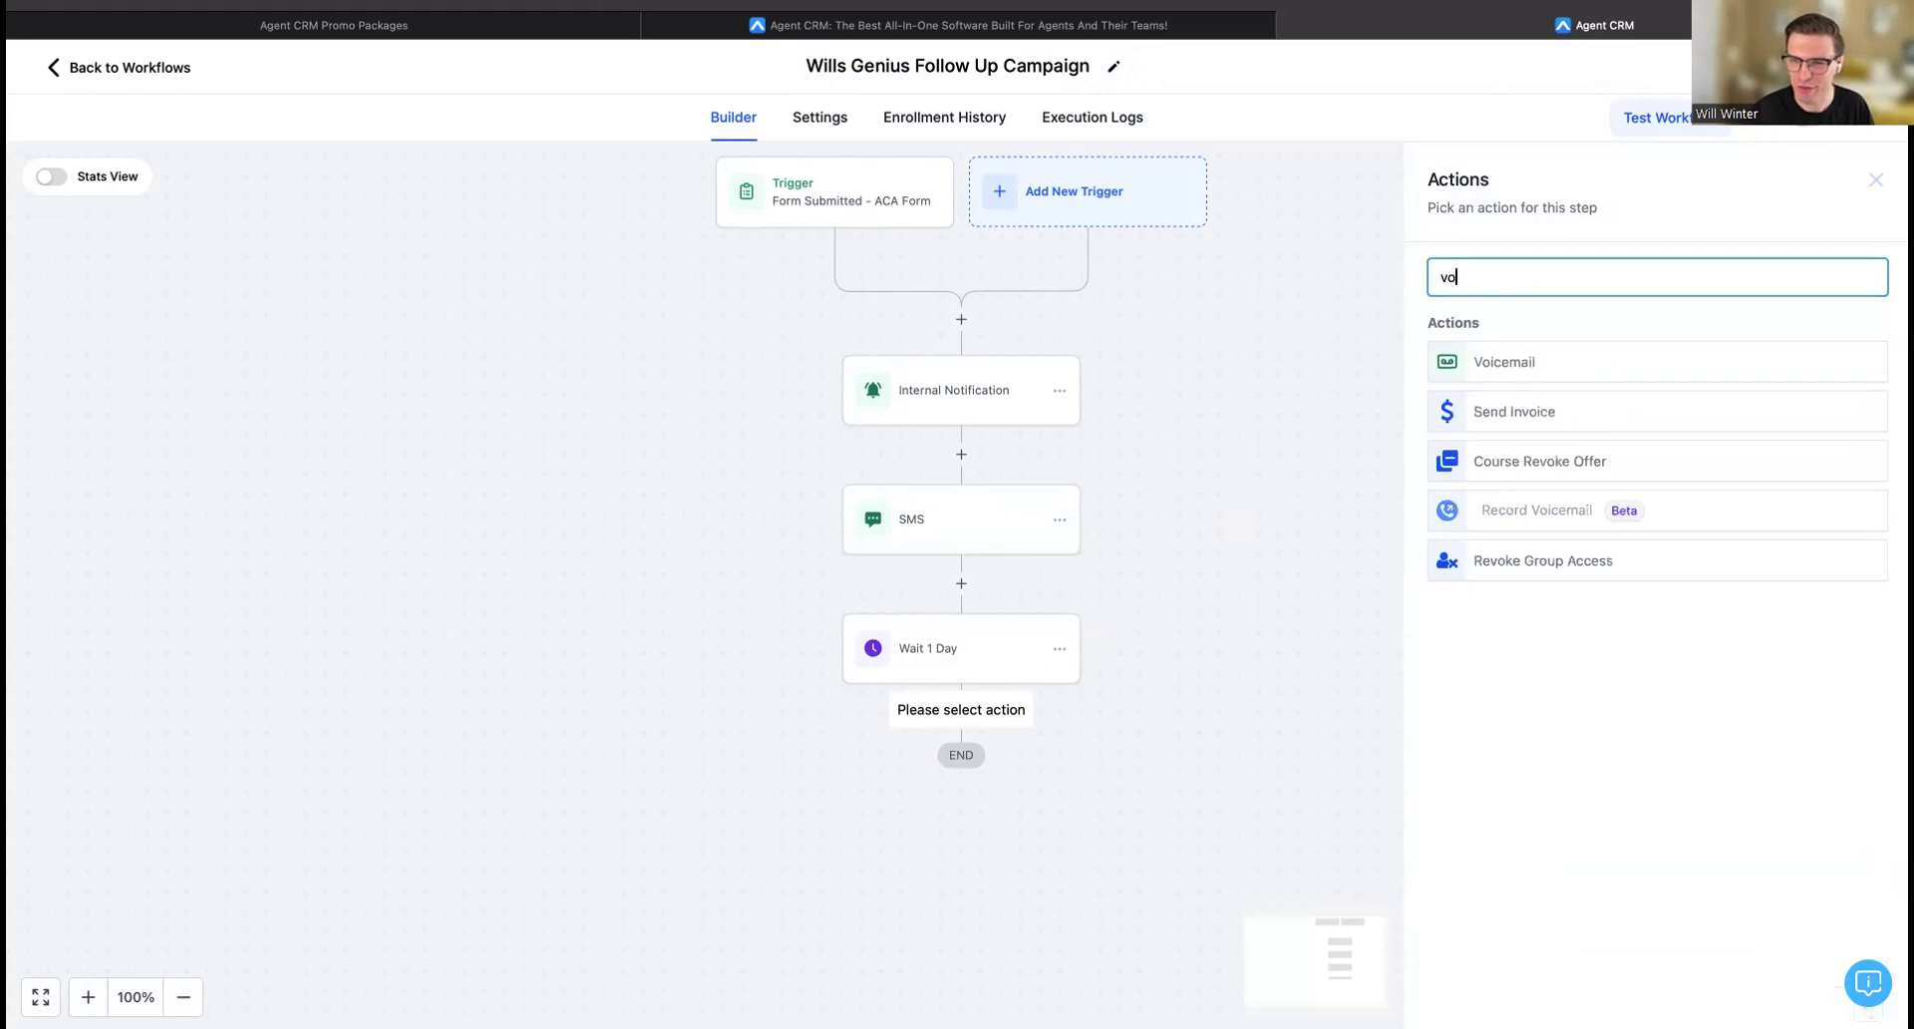
click(1513, 359)
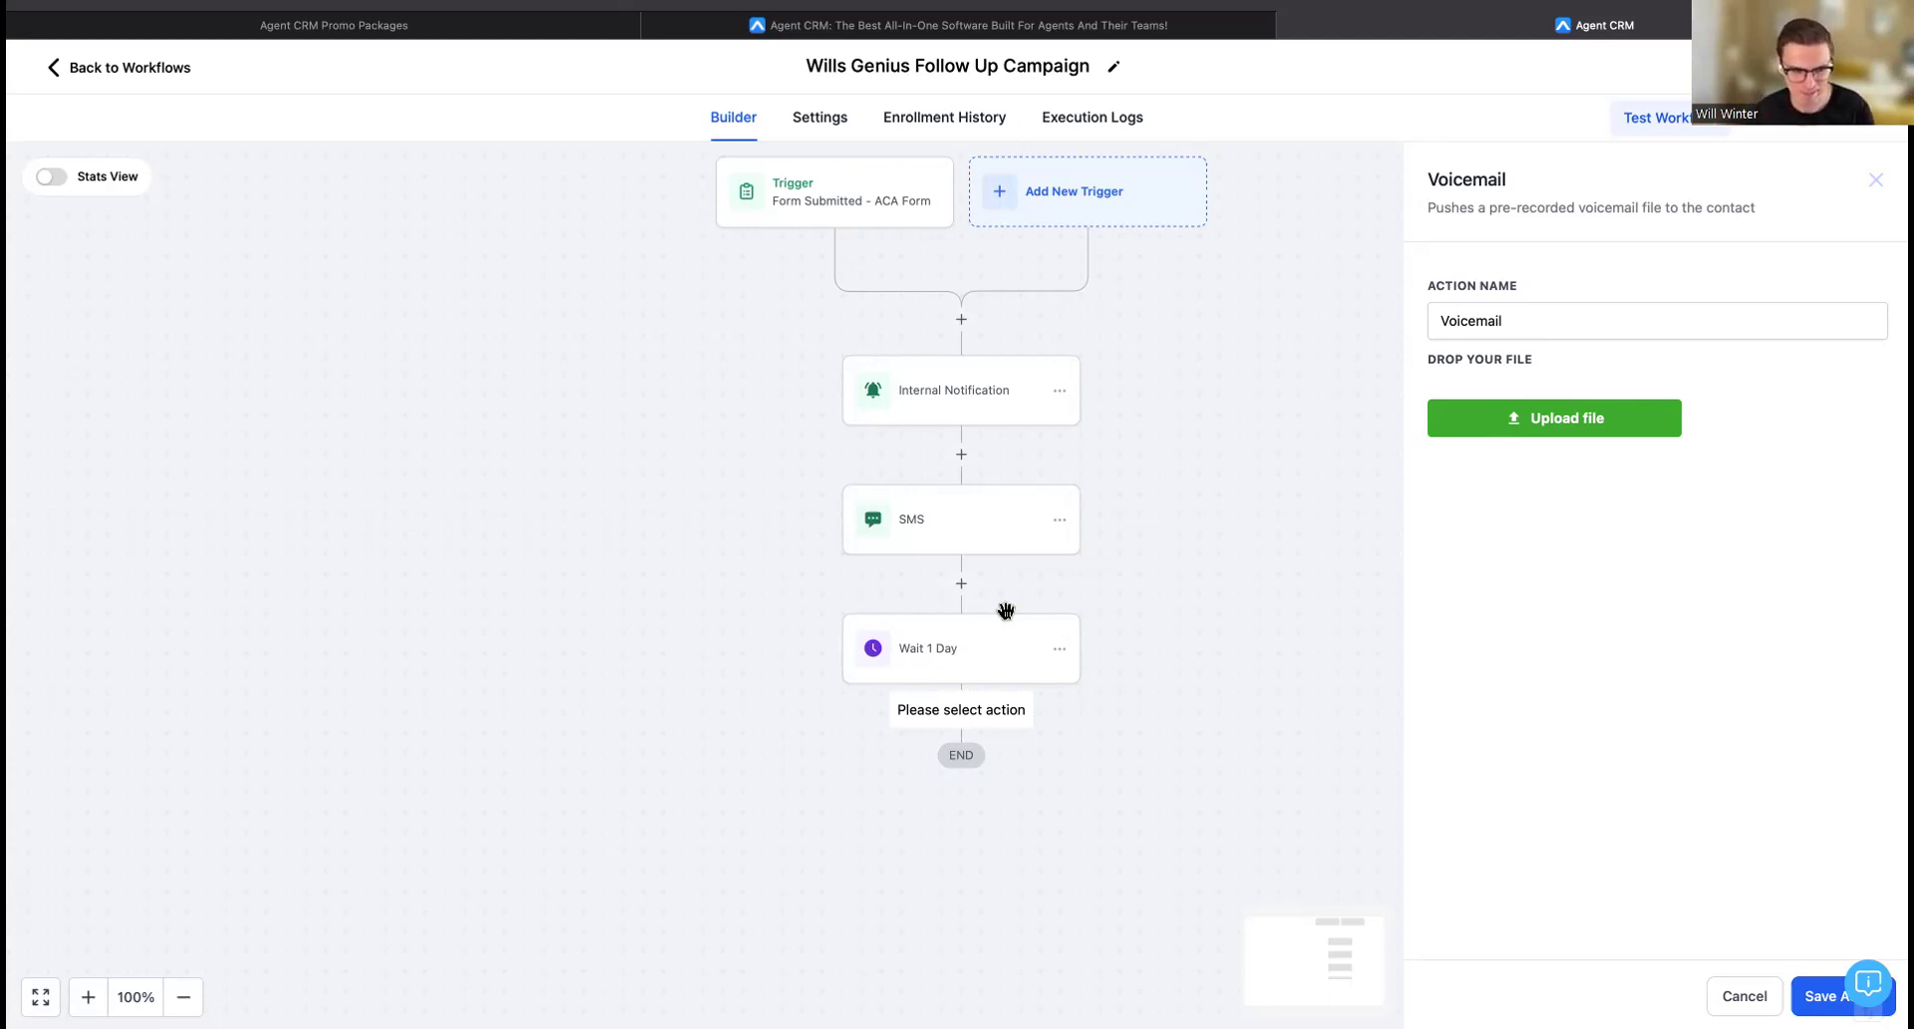
click(1589, 433)
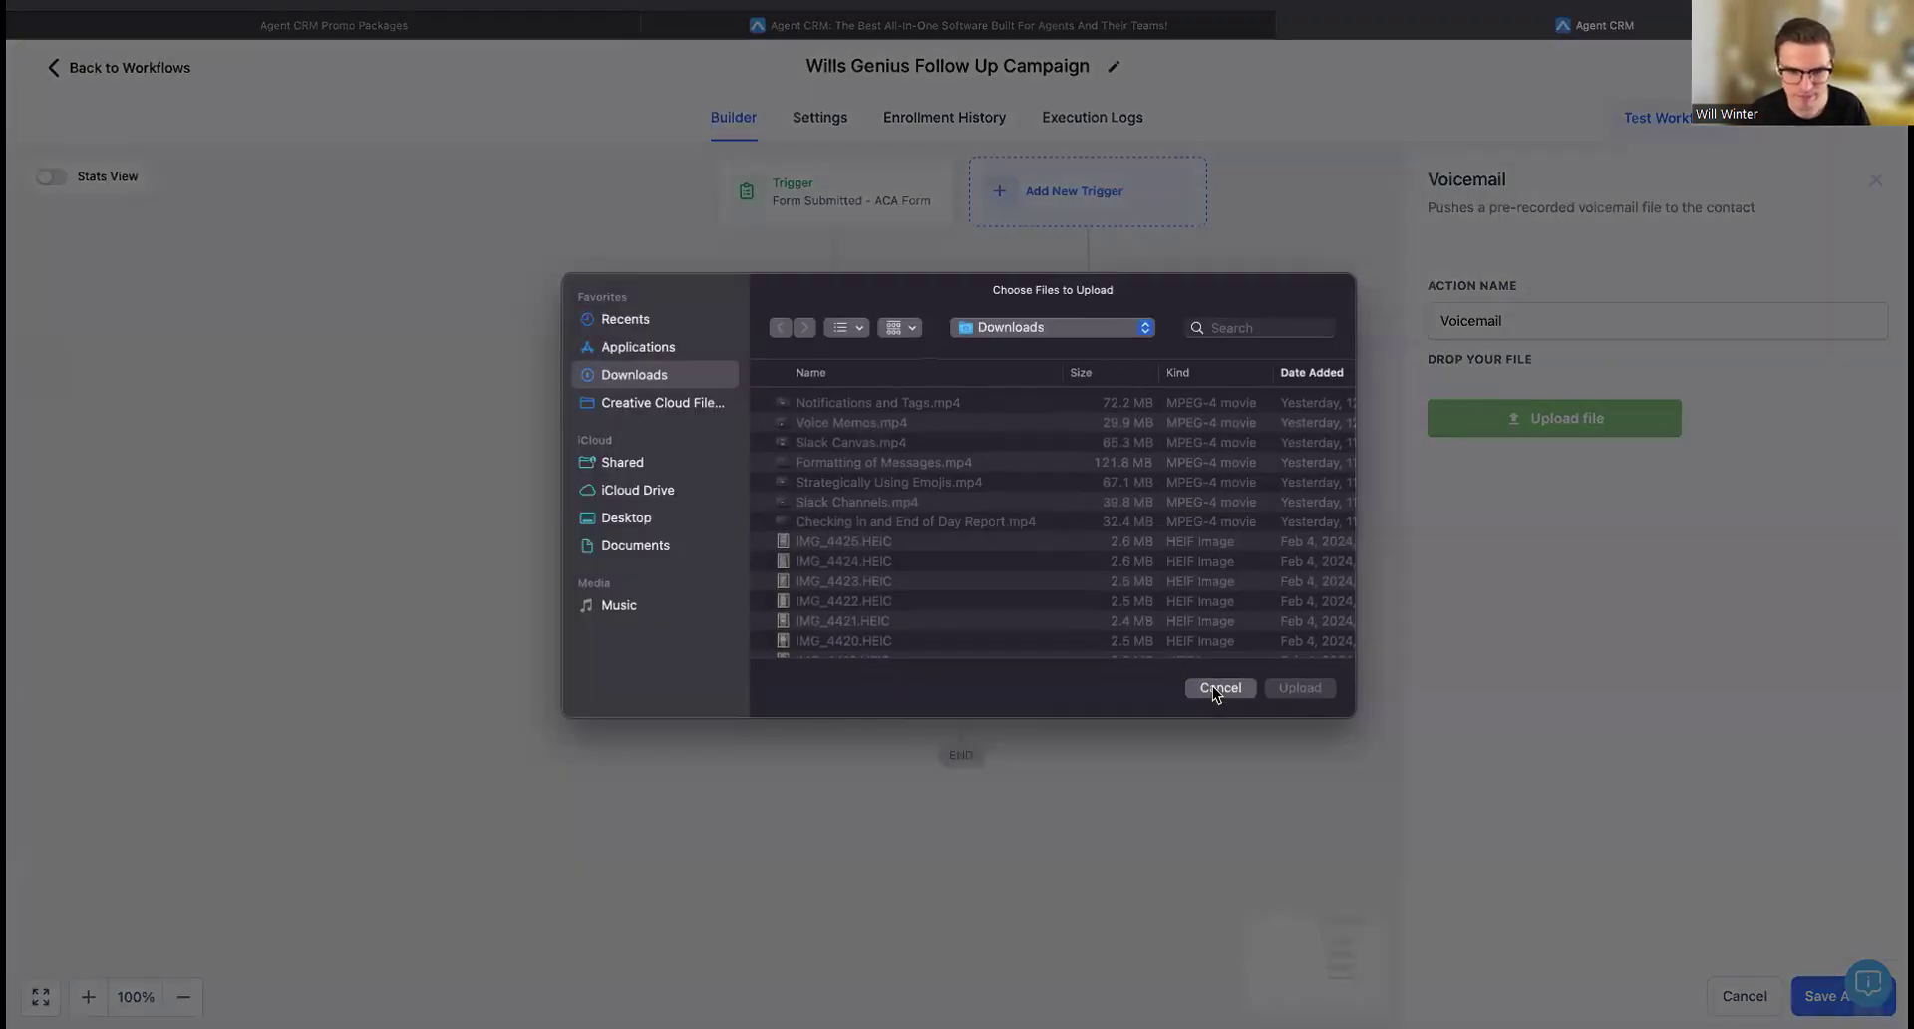
click(1212, 690)
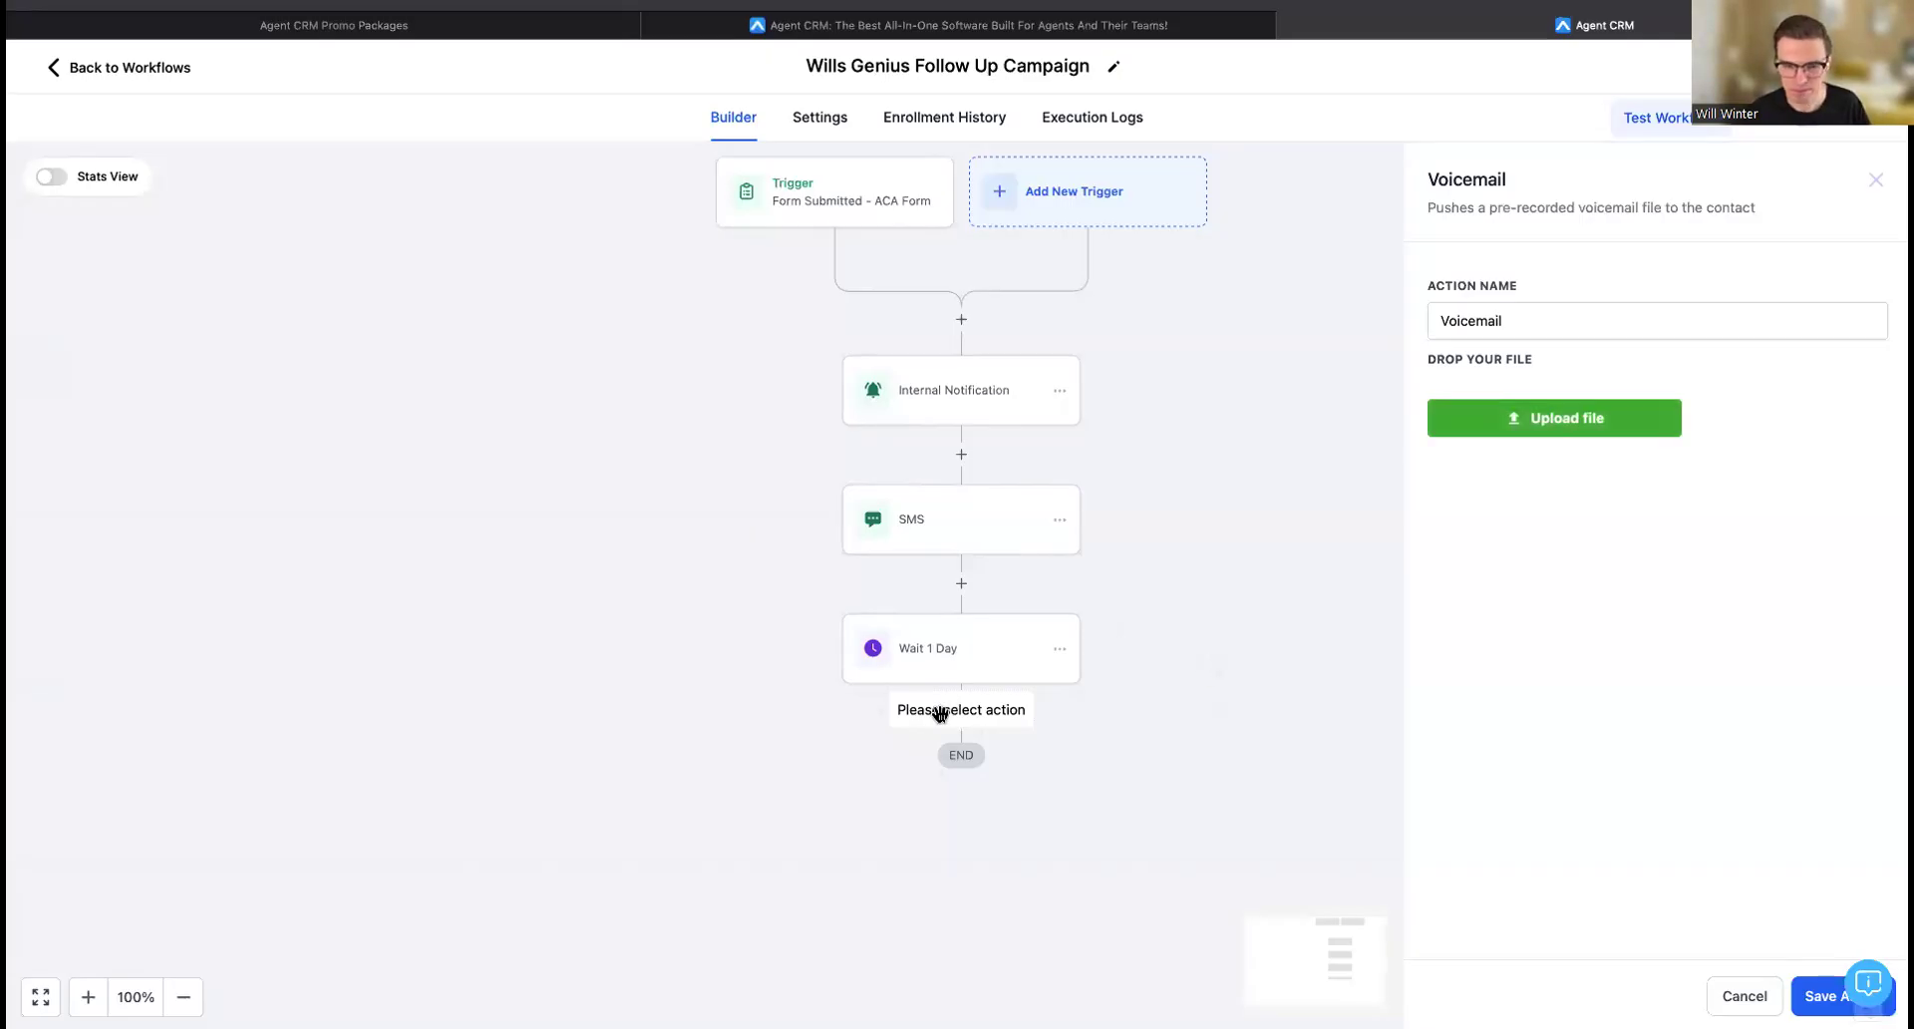
click(1874, 181)
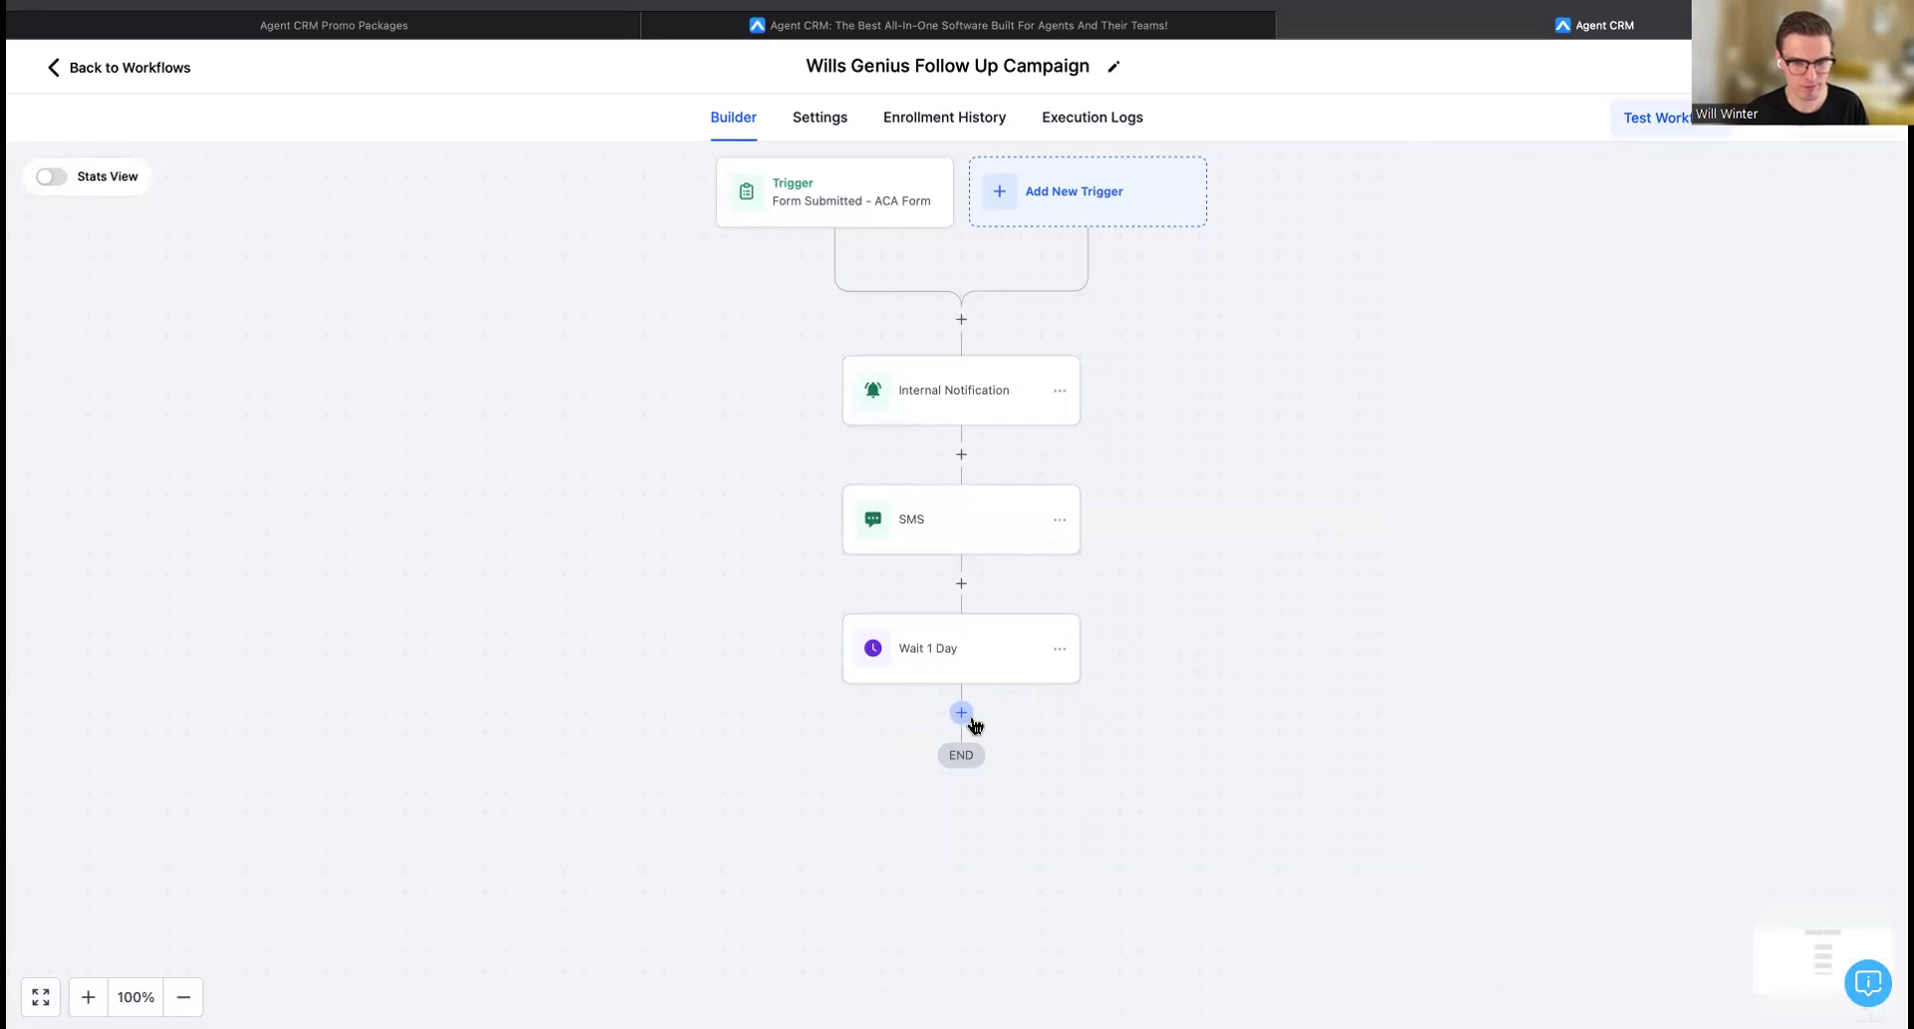
Start a new action between SMS and Wait 1 Day, search the actions for "whi" and "inter", and clear the search.
click(962, 585)
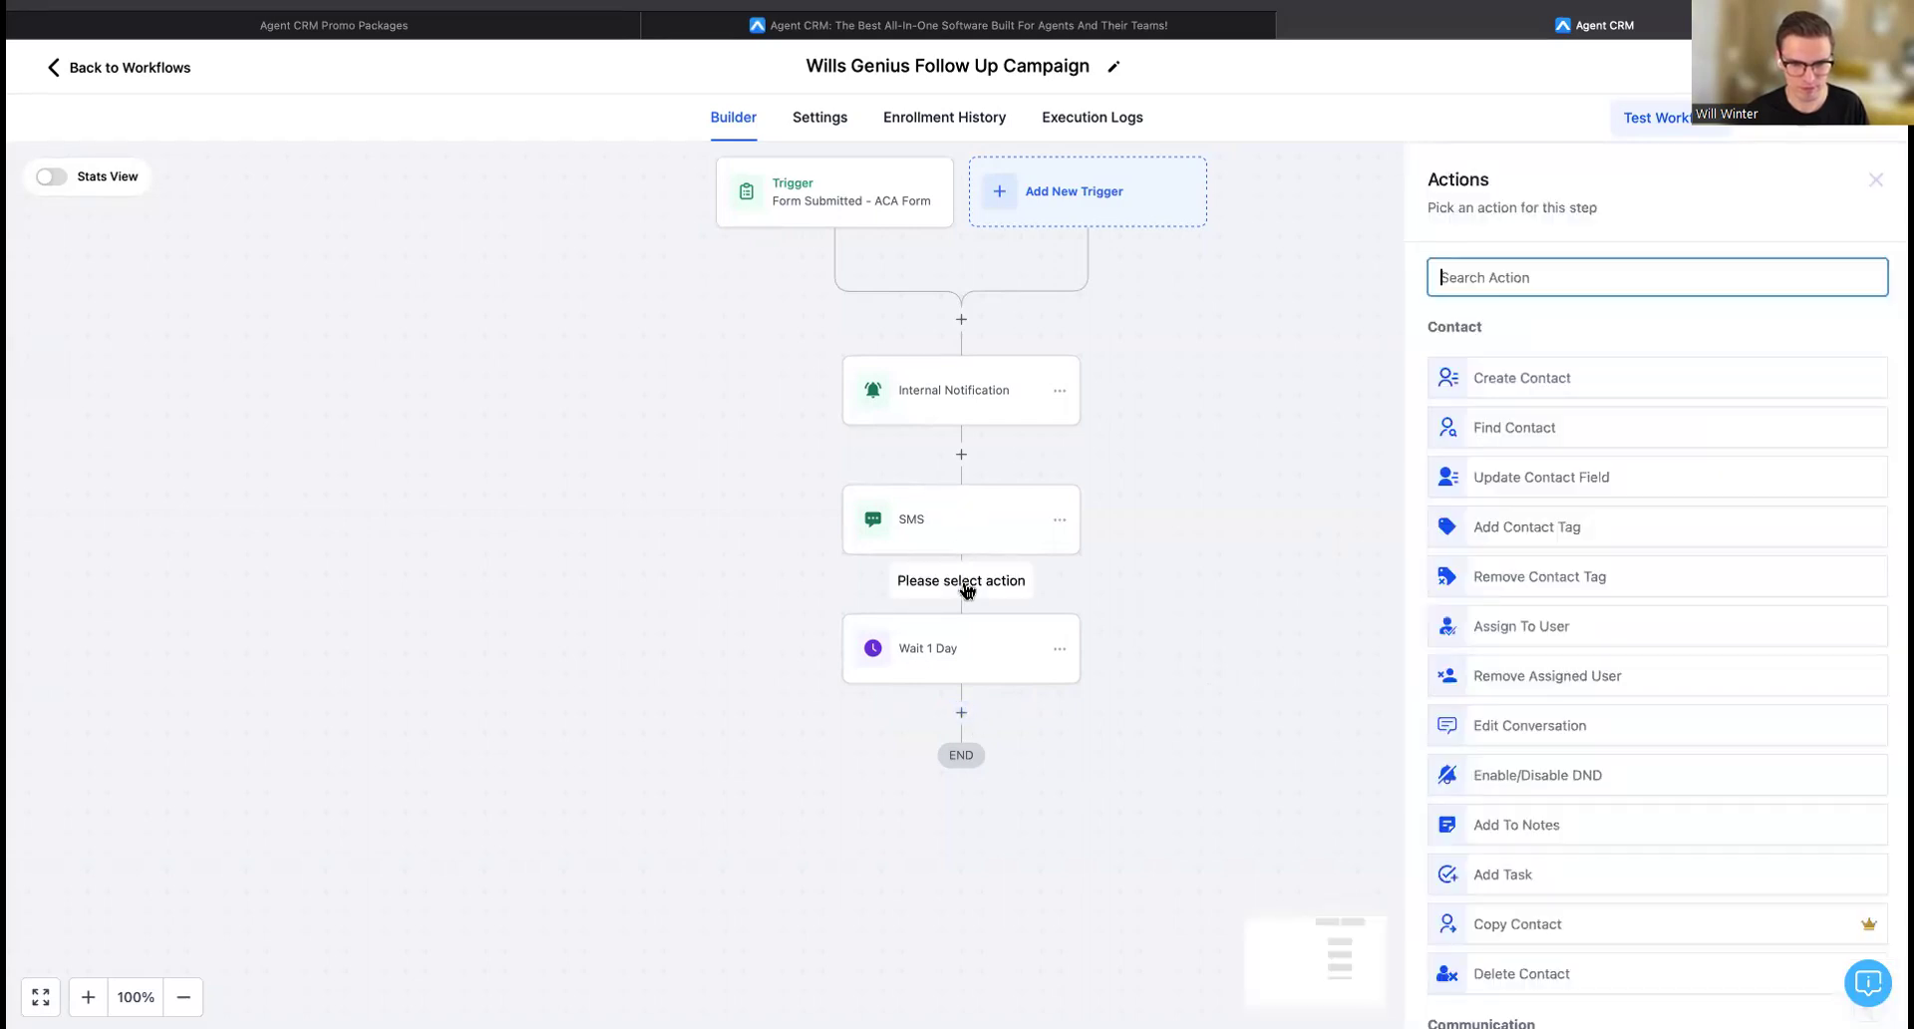
text(wisper)
key(super+a)
key(BackSpace)
text(whi)
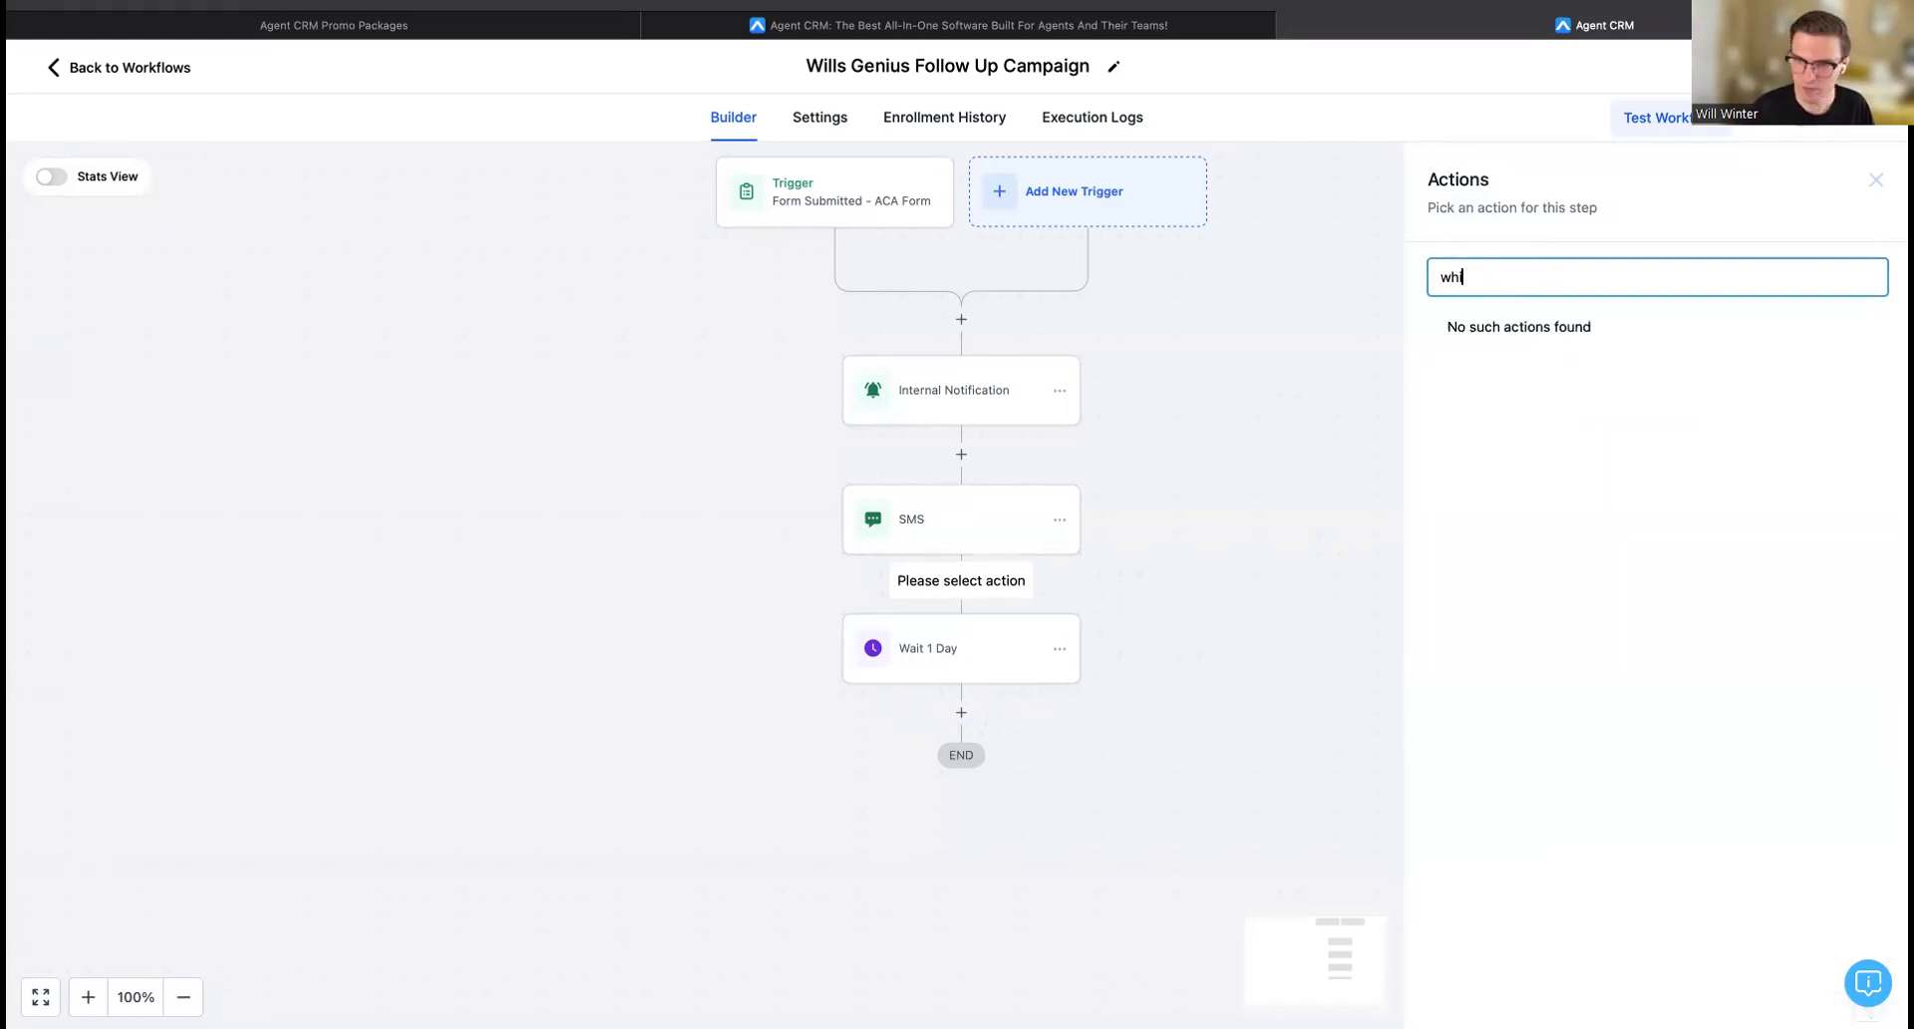
key(BackSpace)
key(BackSpace)
key(BackSpace)
text(inter)
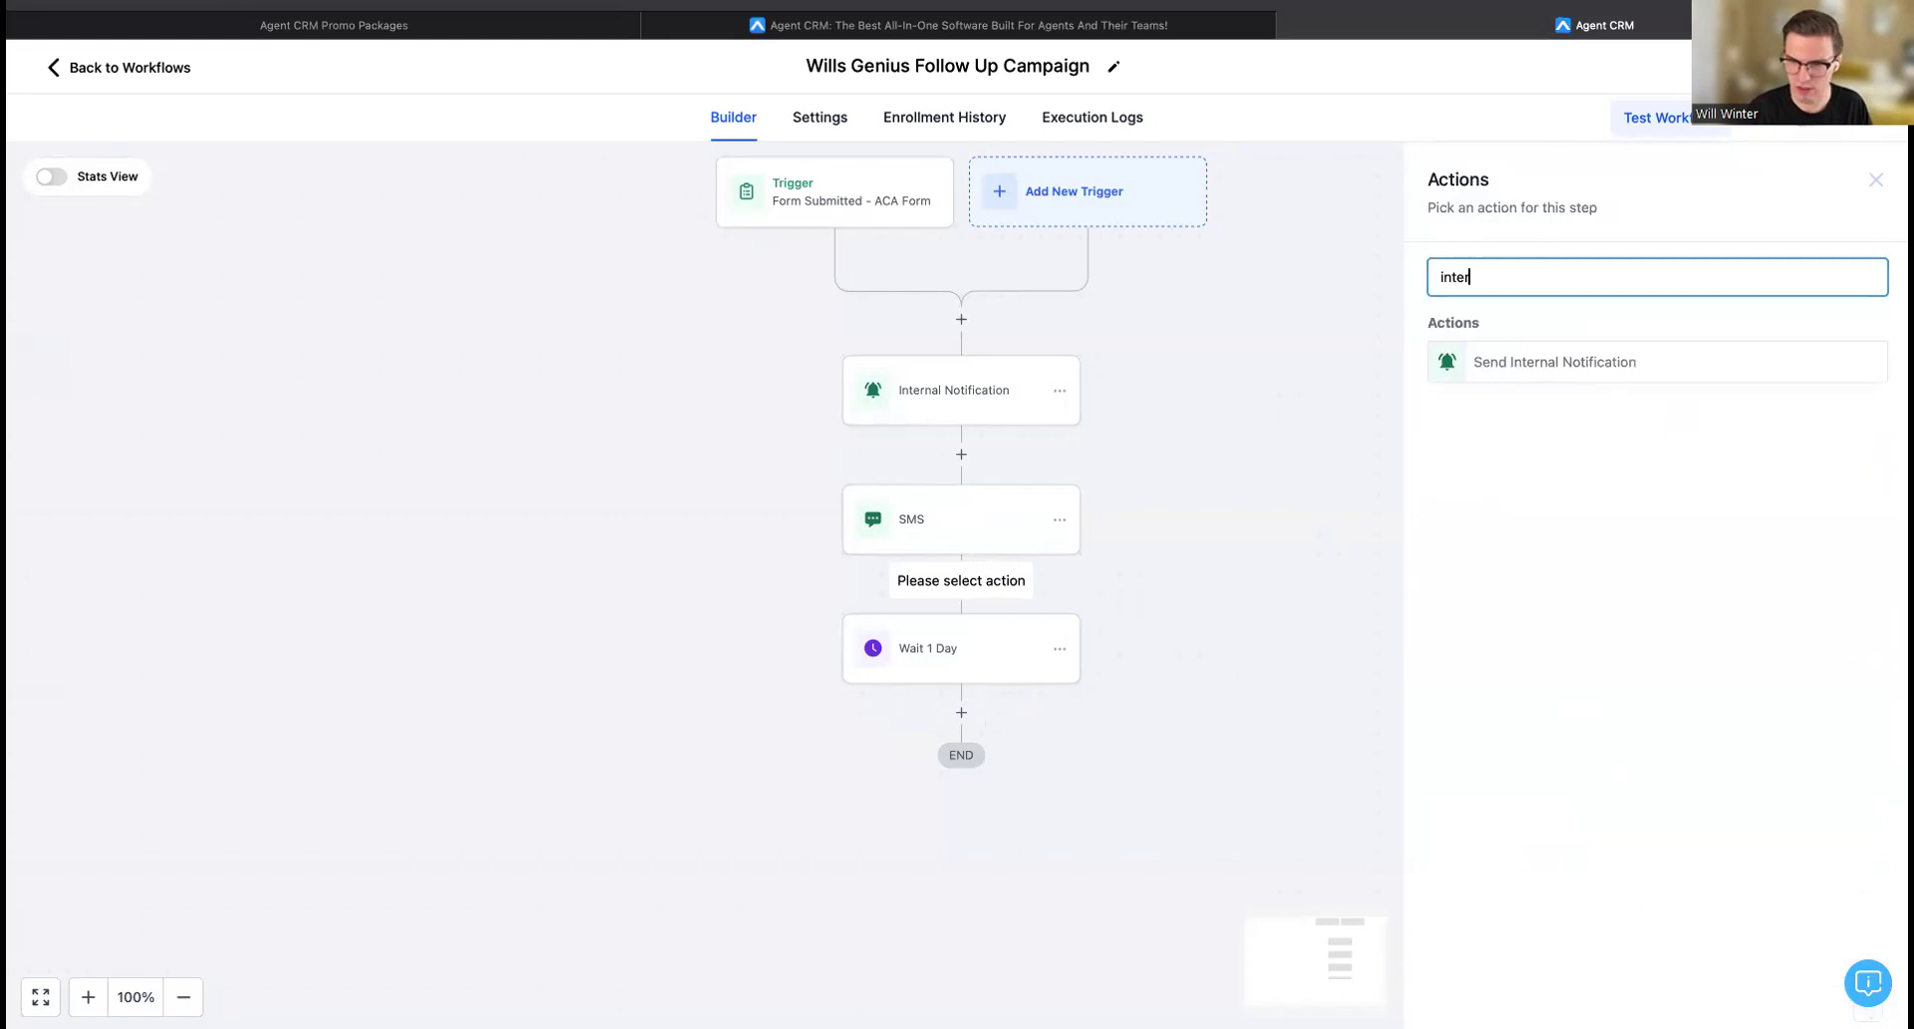
key(BackSpace)
key(BackSpace)
key(BackSpace)
key(BackSpace)
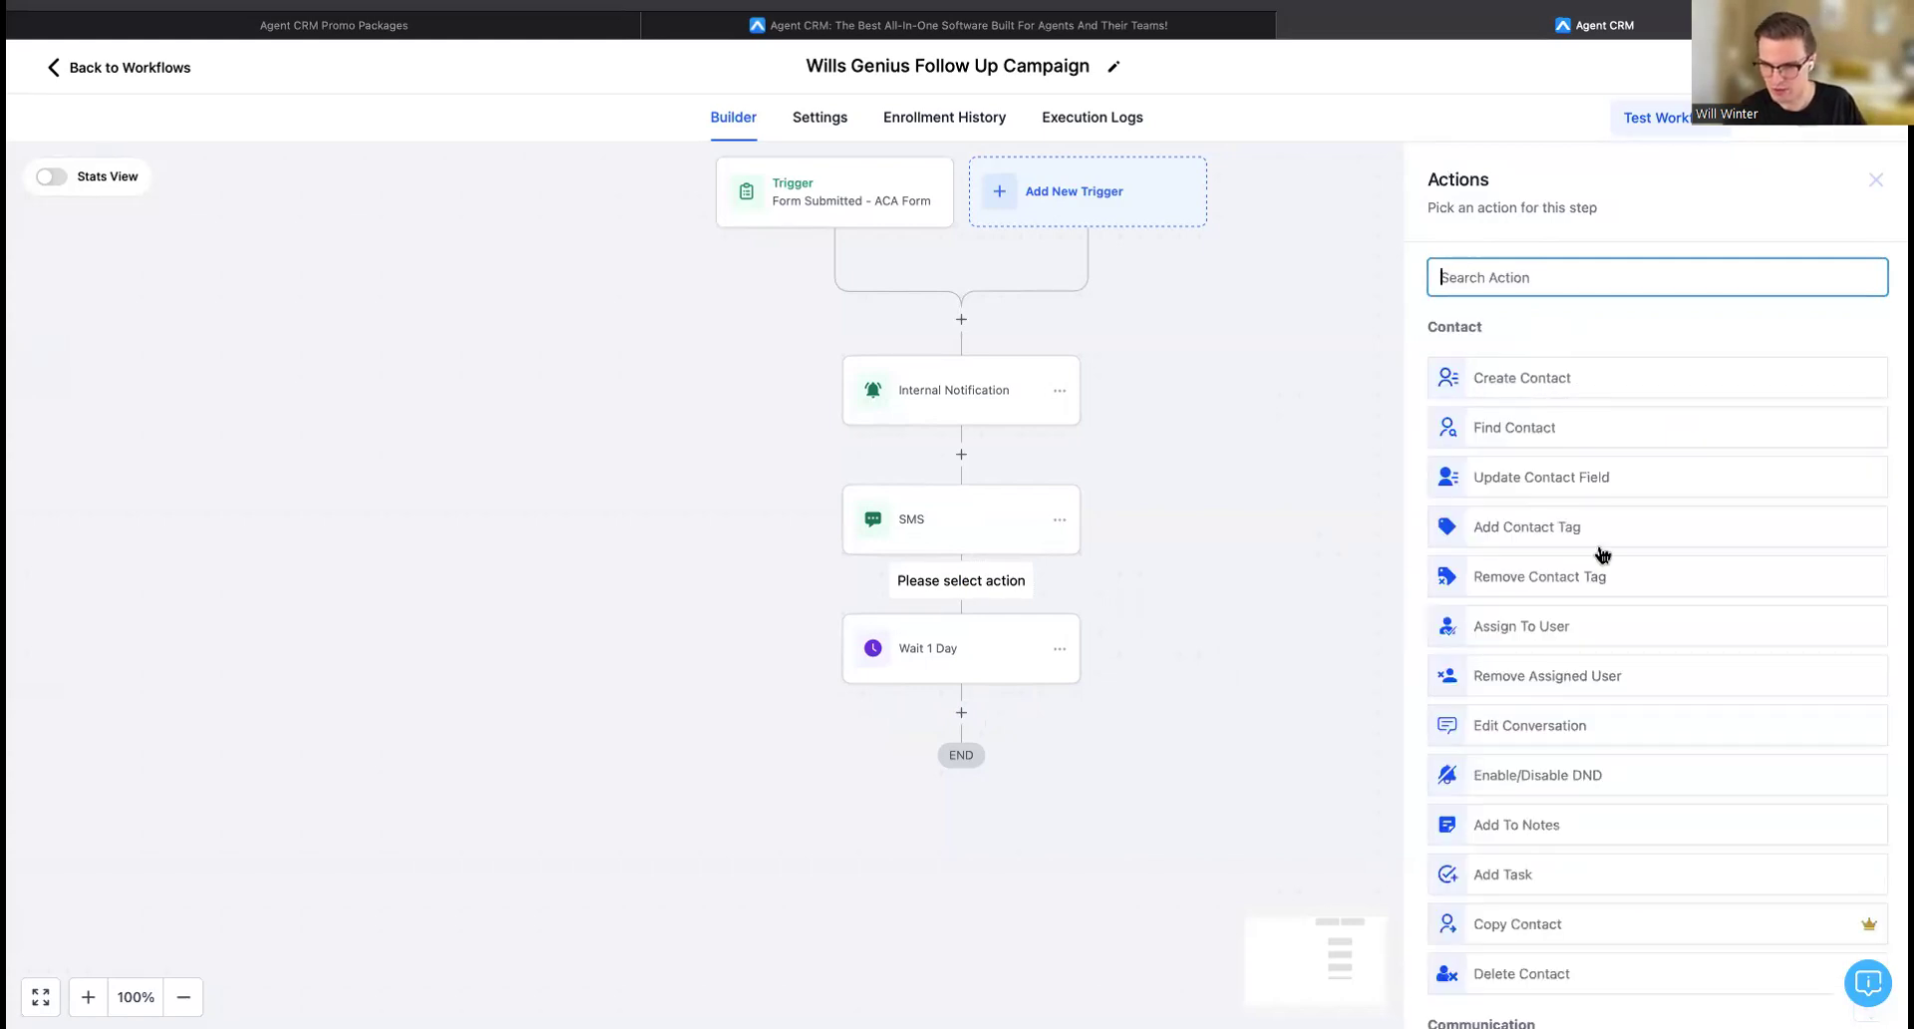
Add a Manual Action To Call between SMS and Wait 1 Day and save it.
scroll(1606, 695, down, 5)
scroll(1605, 696, down, 2)
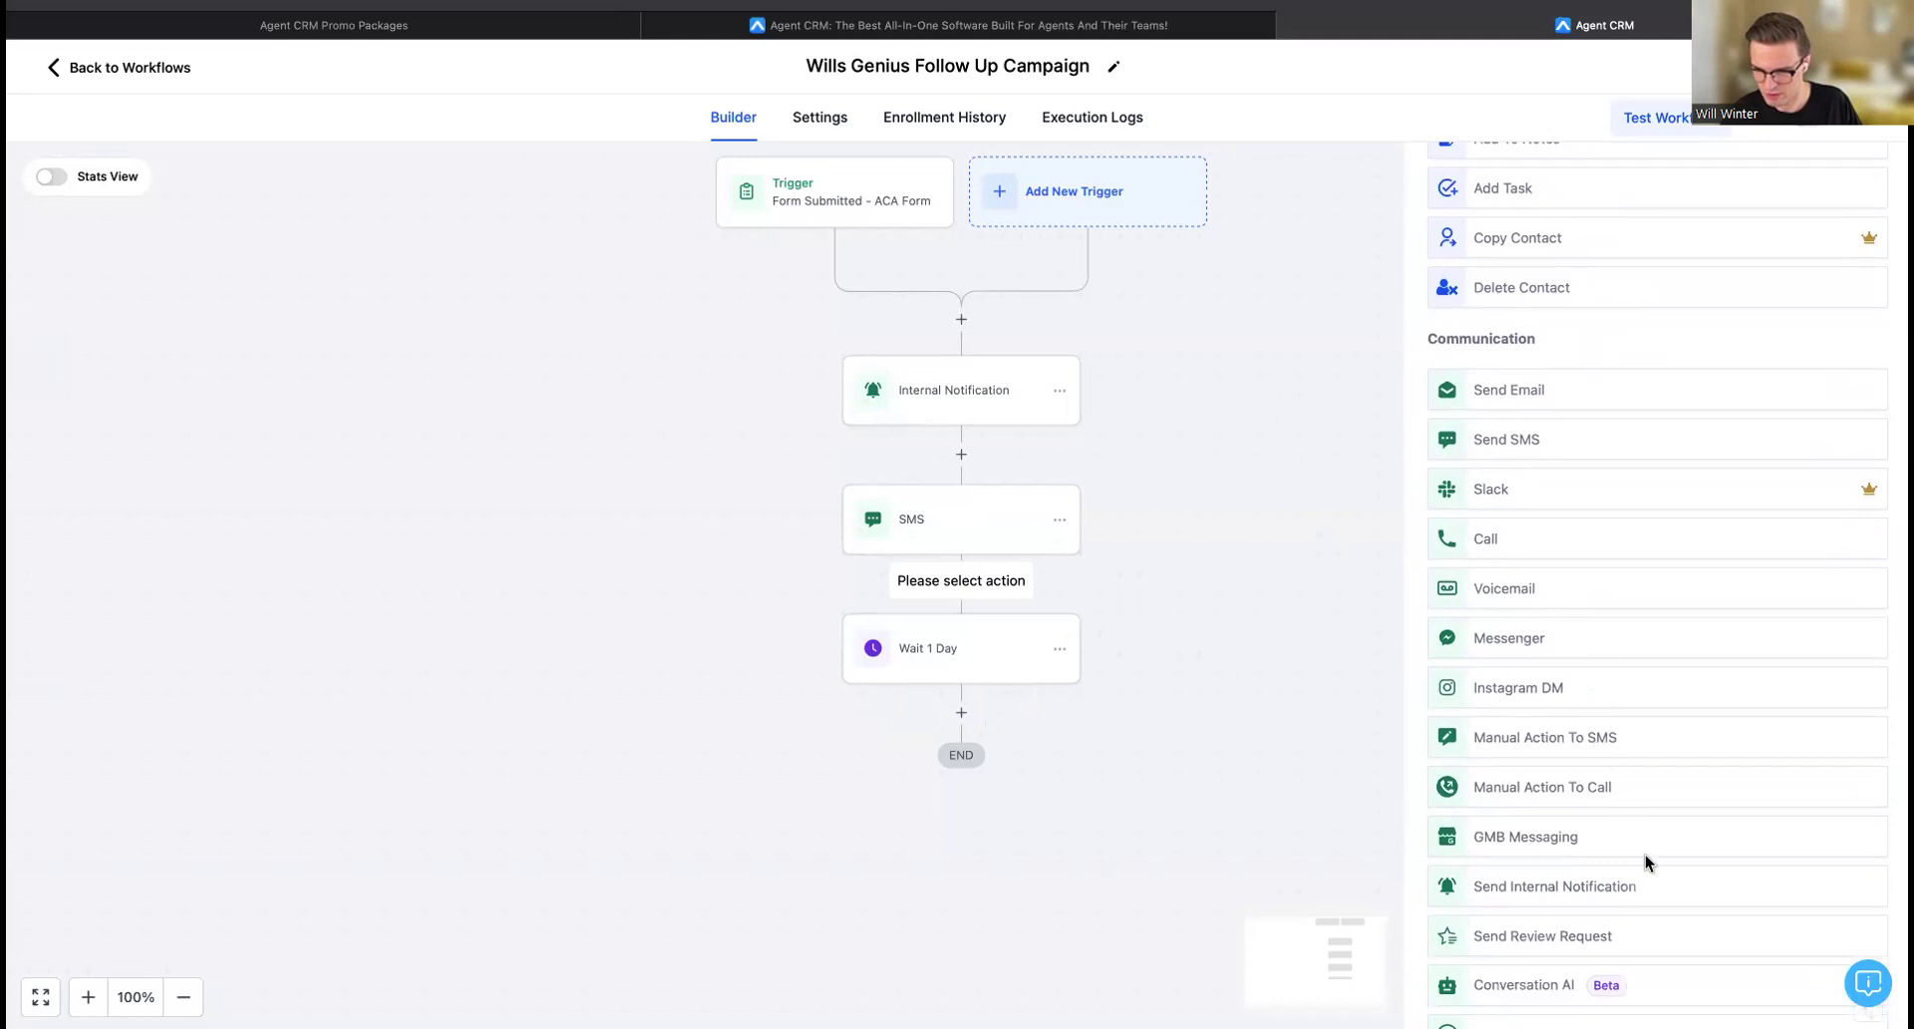
click(1621, 786)
click(1819, 995)
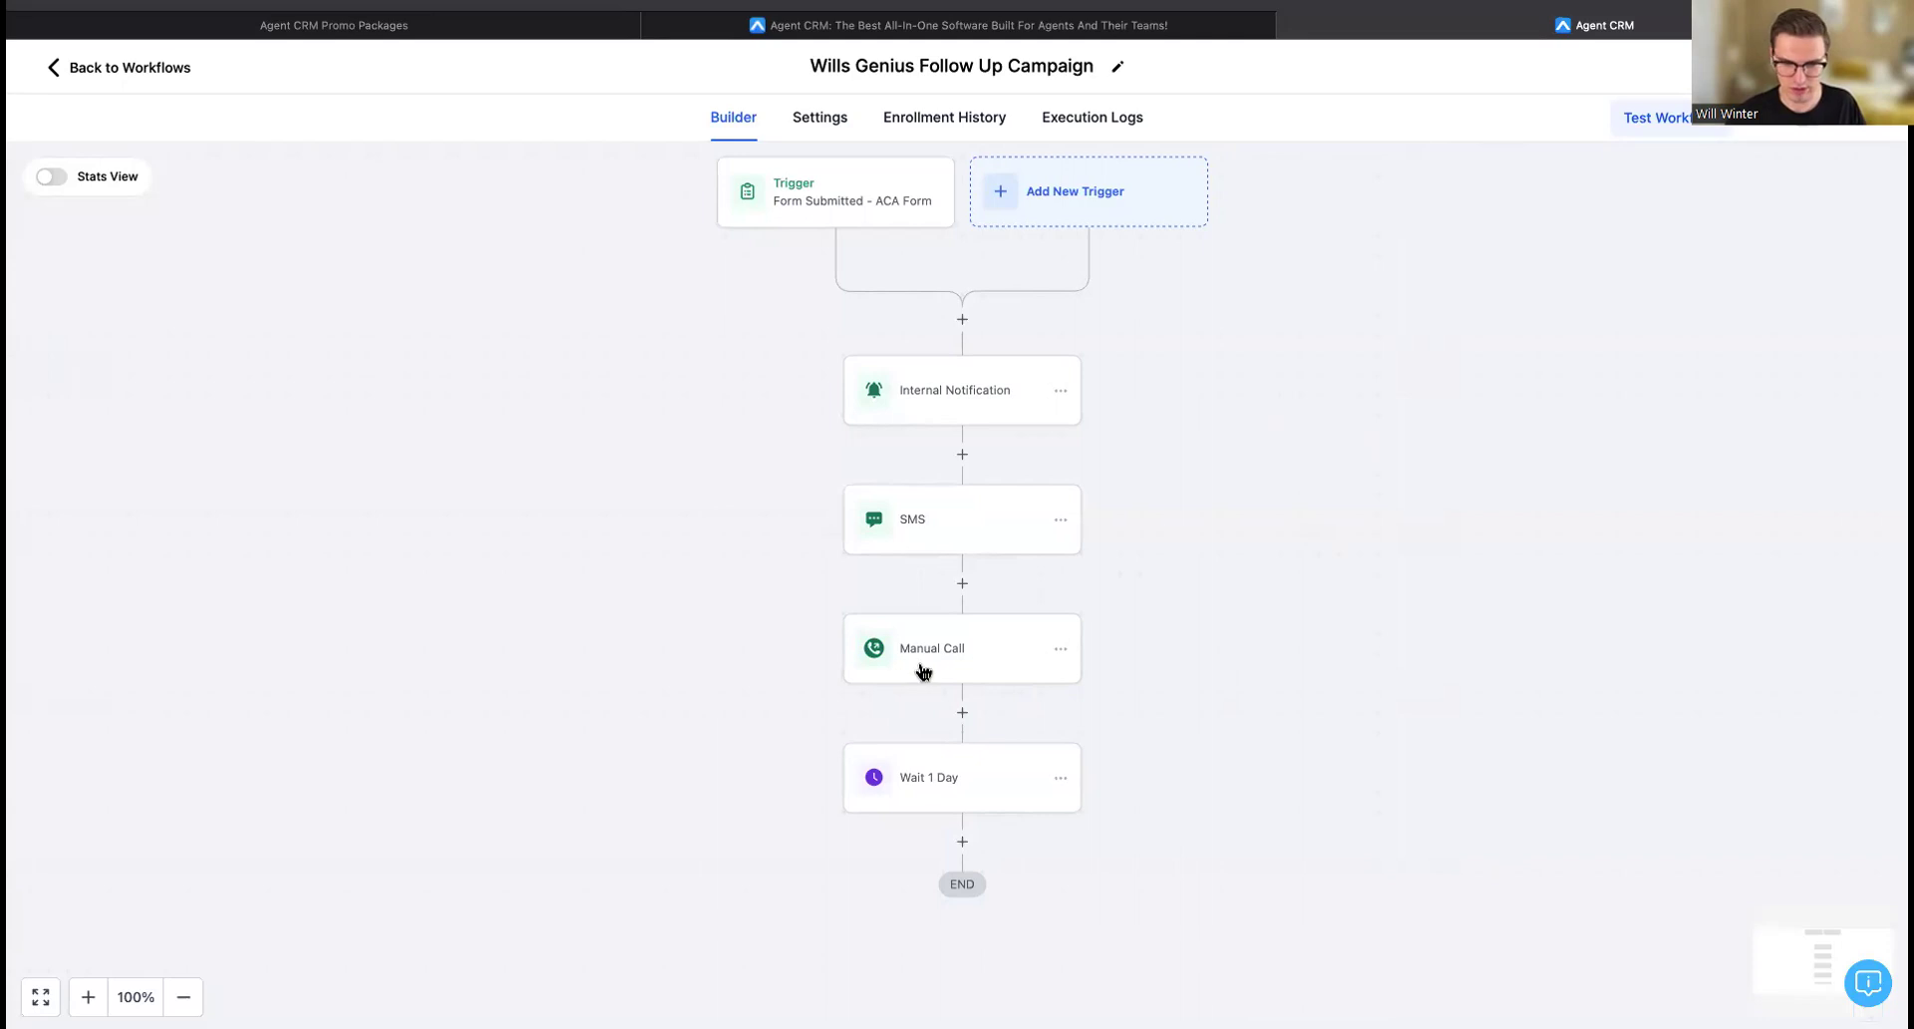
Review the settings and description of the Manual Call action.
click(1054, 663)
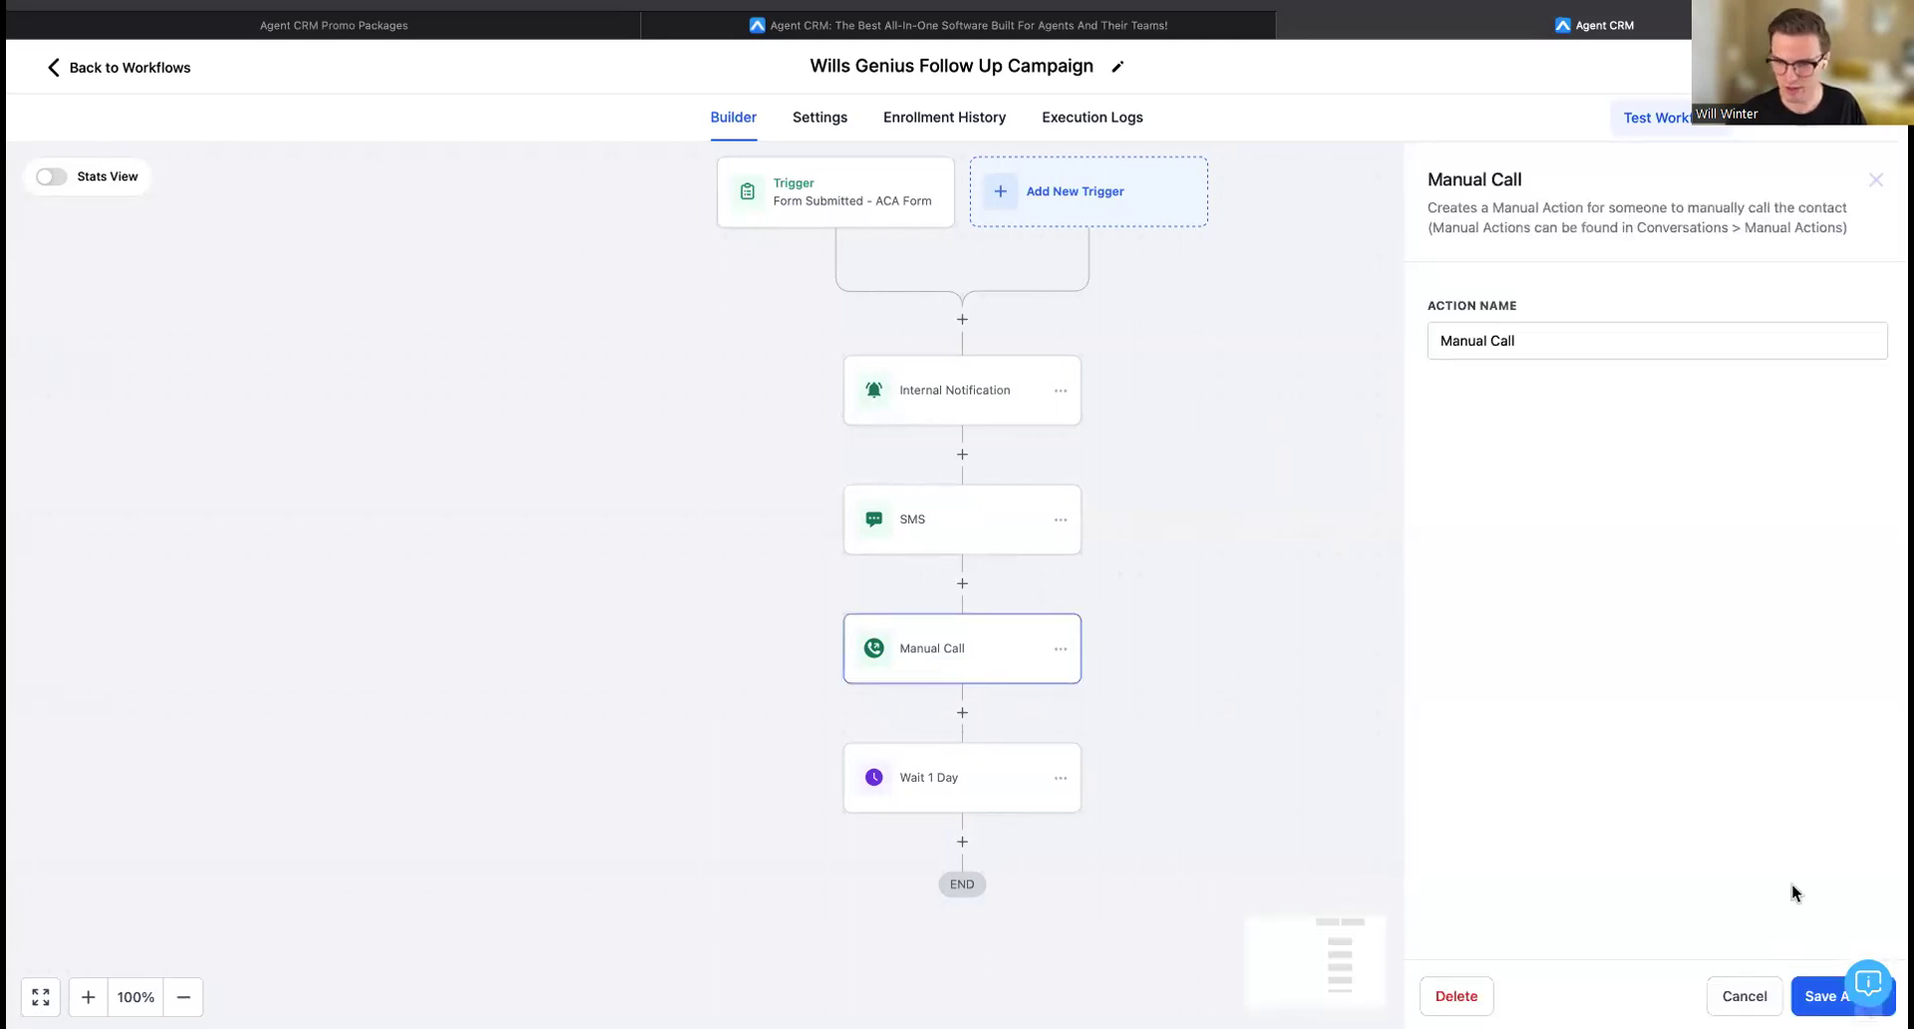
click(1744, 996)
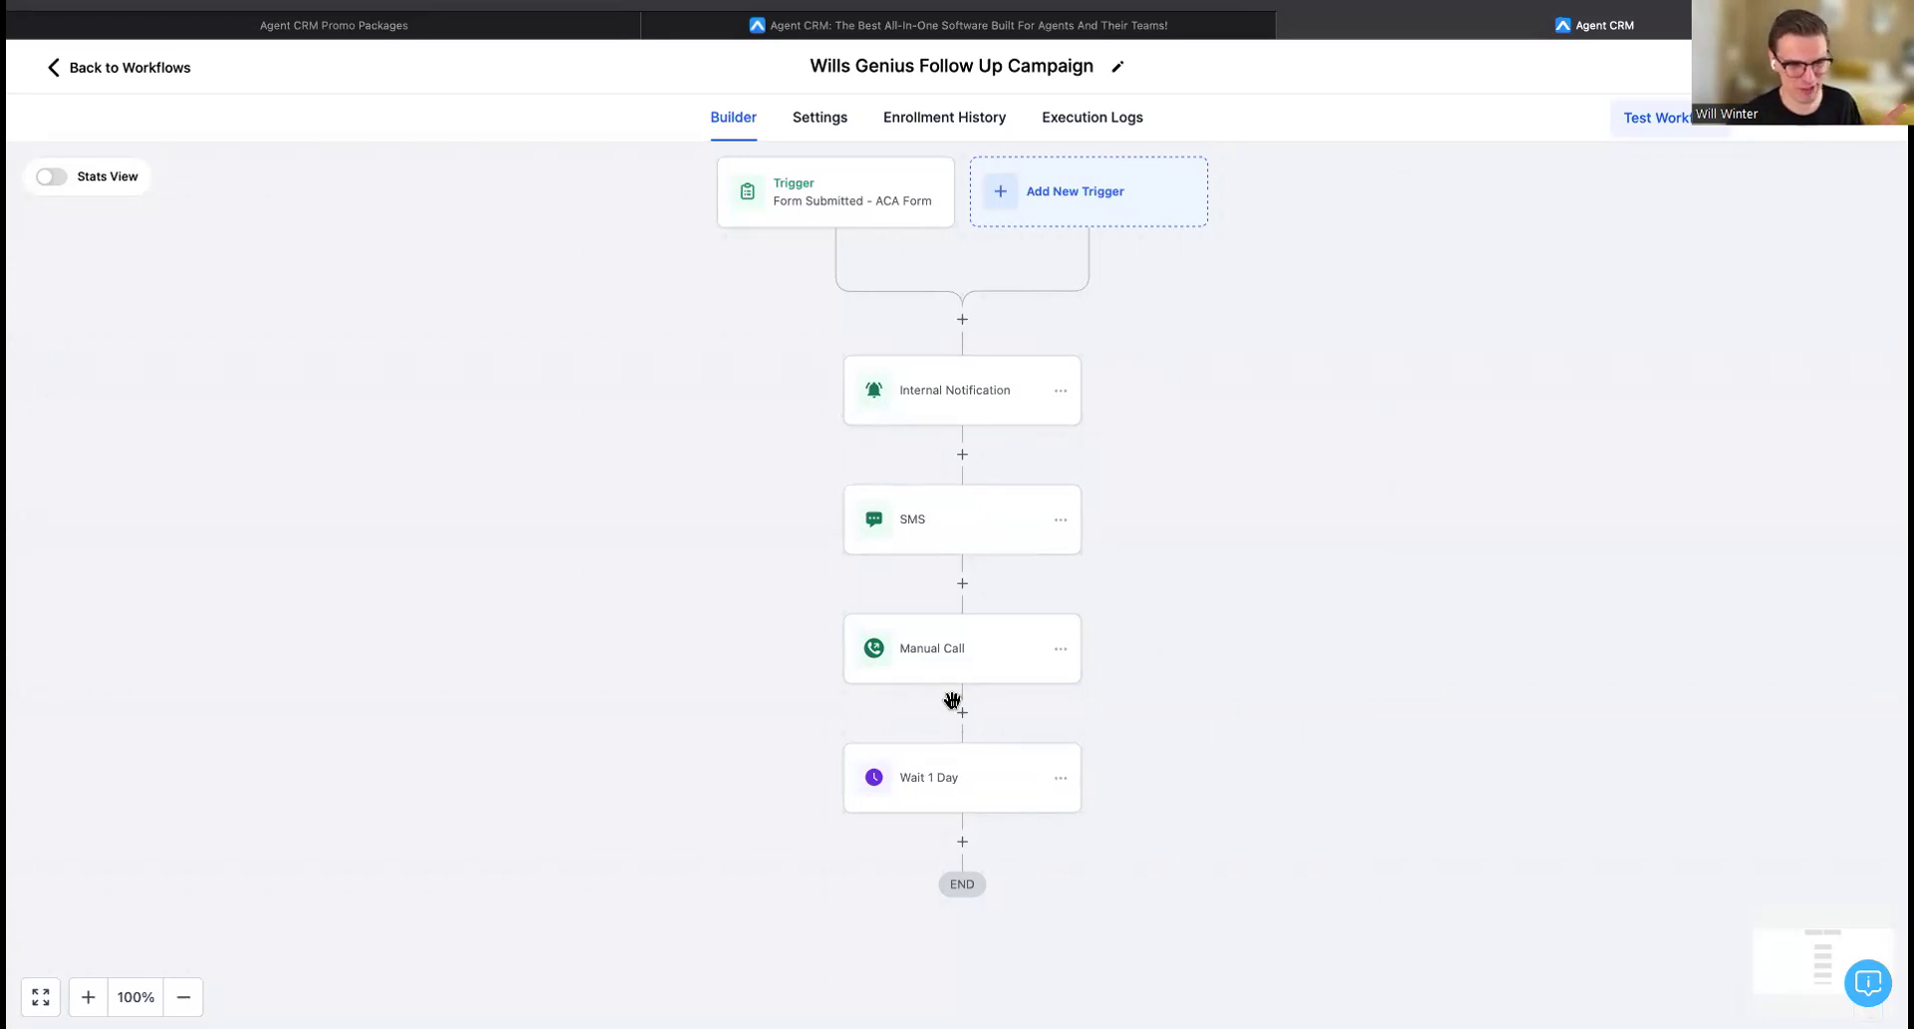
click(978, 674)
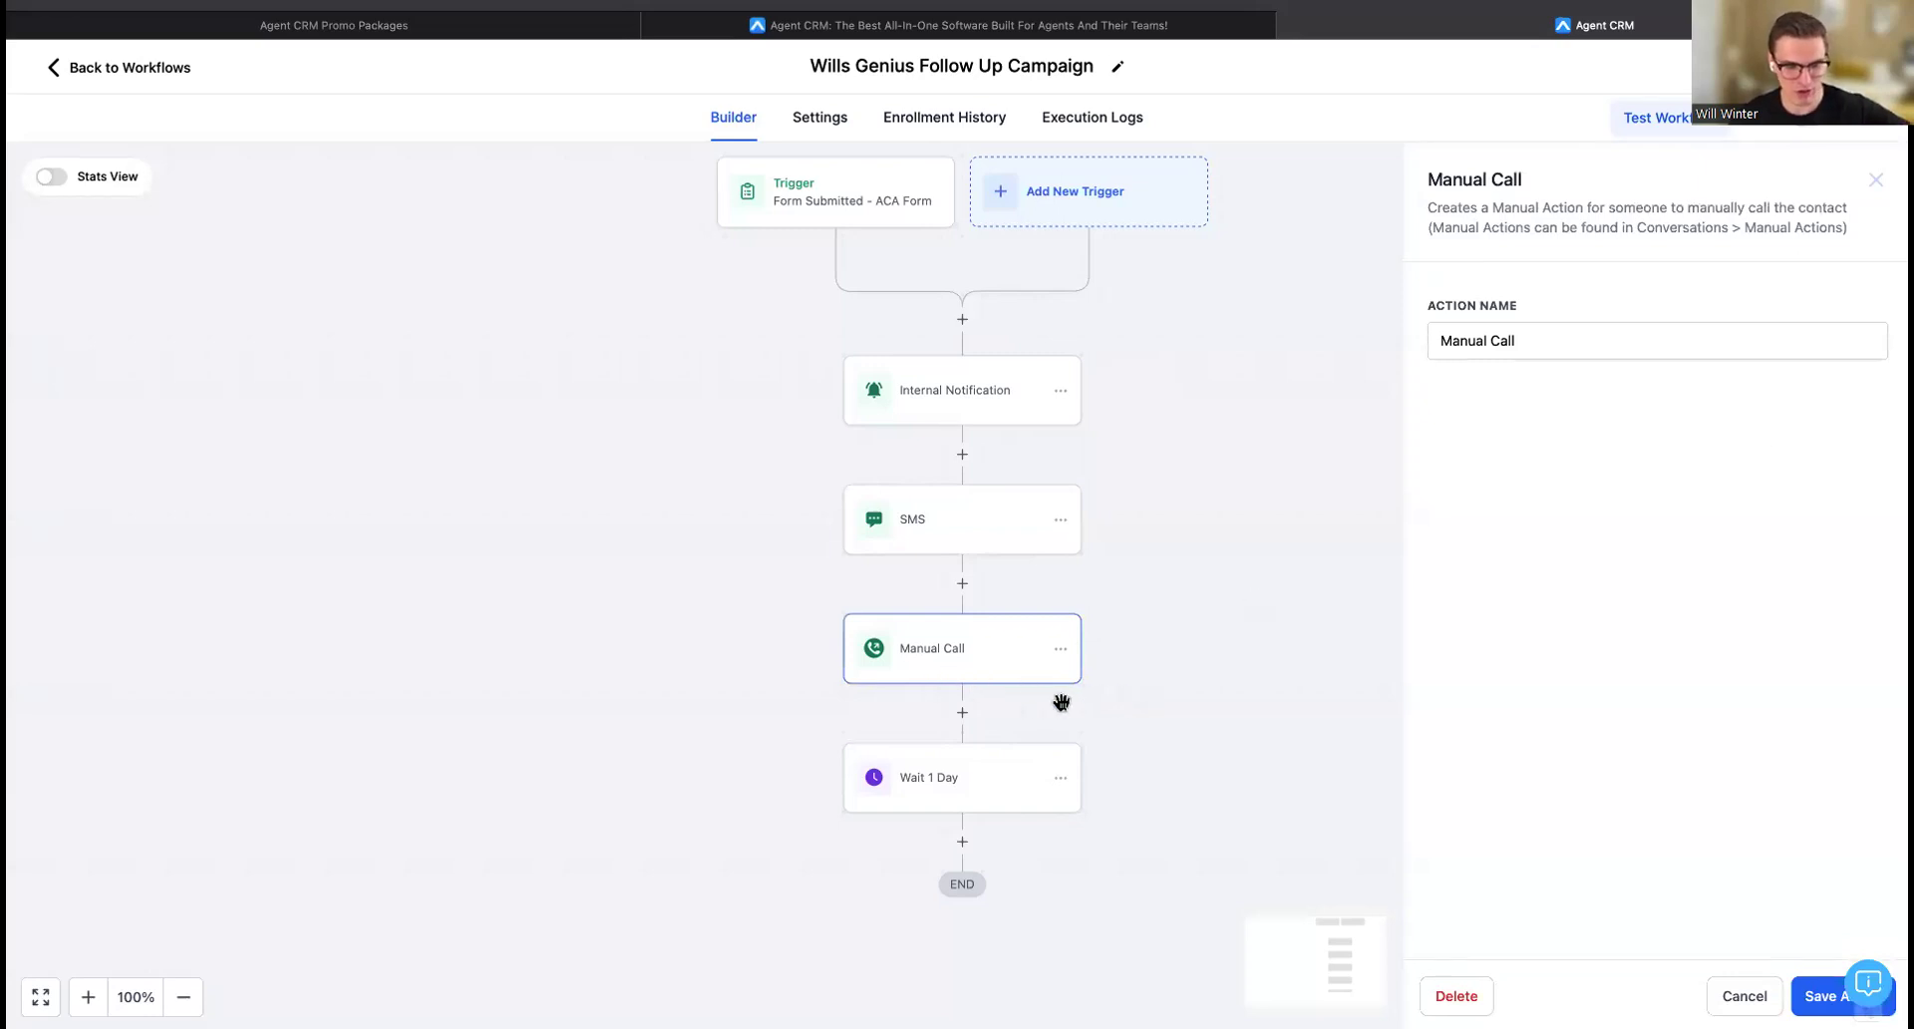
Add a second Manual Action To Call between the Manual Call and Wait 1 Day and save it.
click(965, 714)
text(manu)
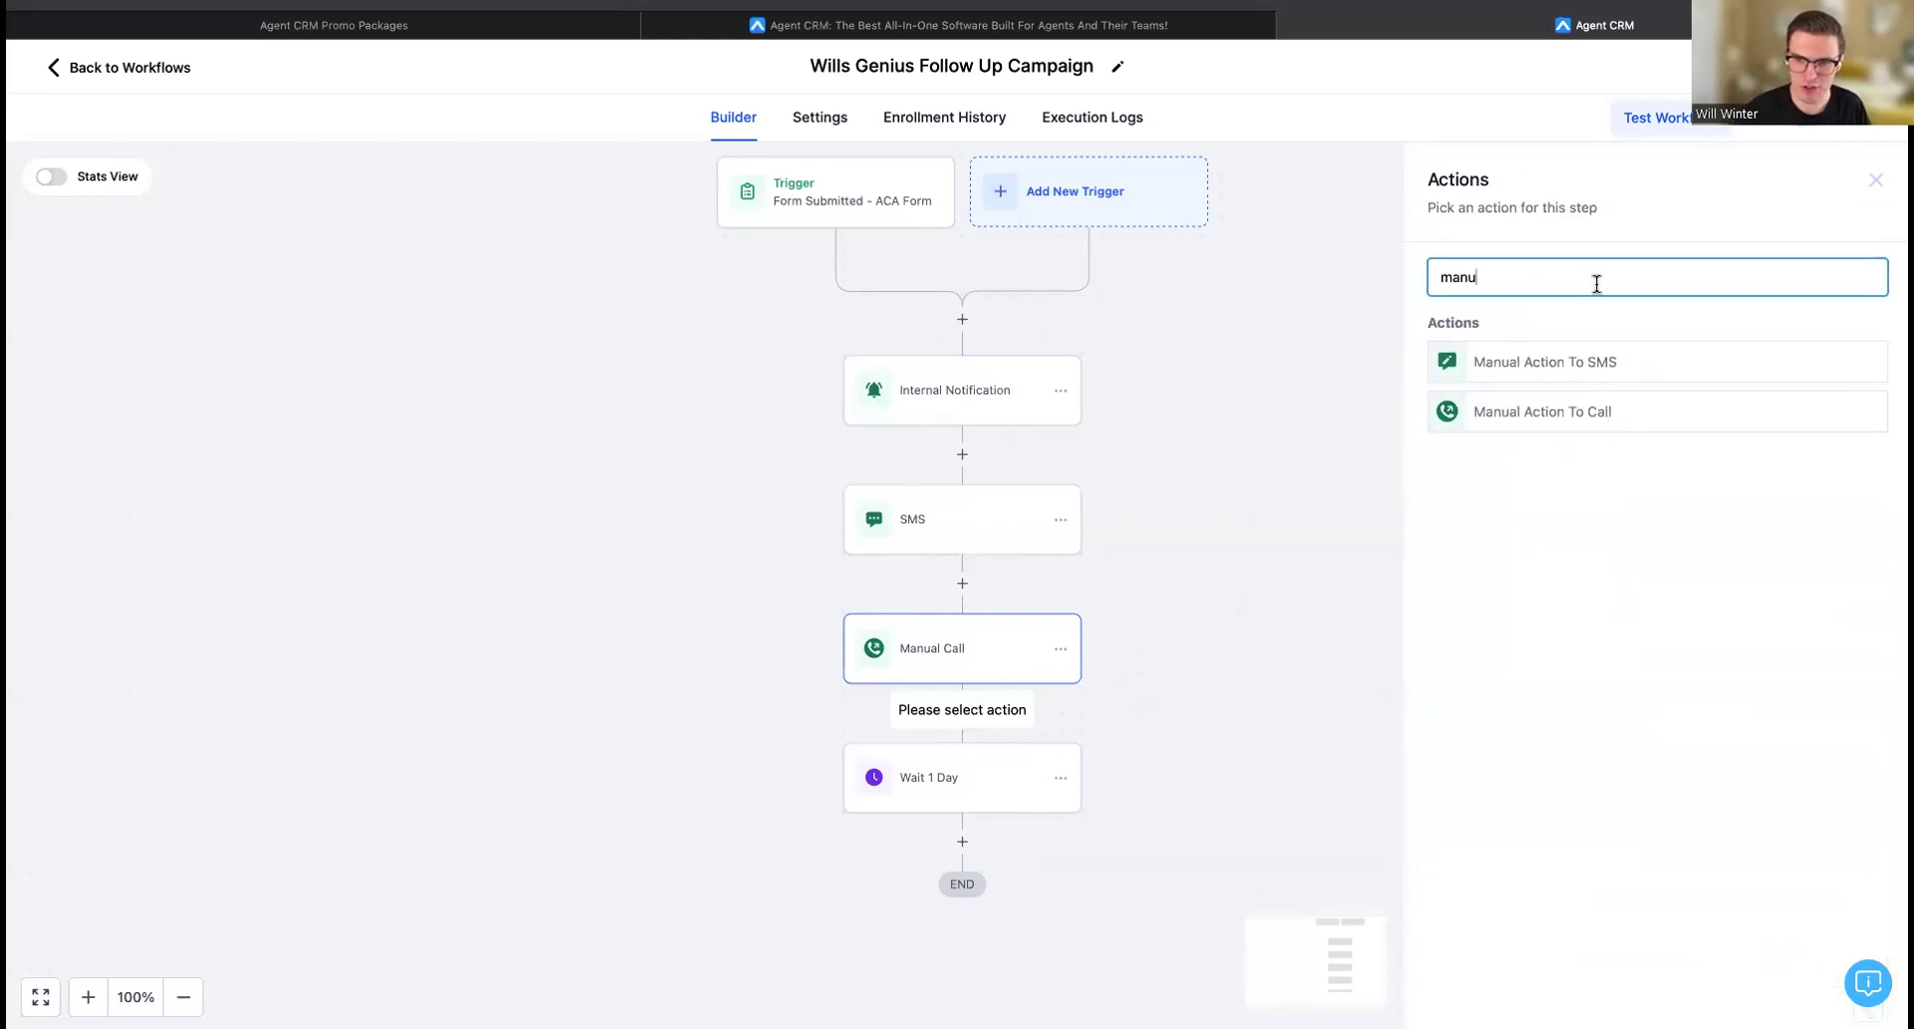
click(1594, 418)
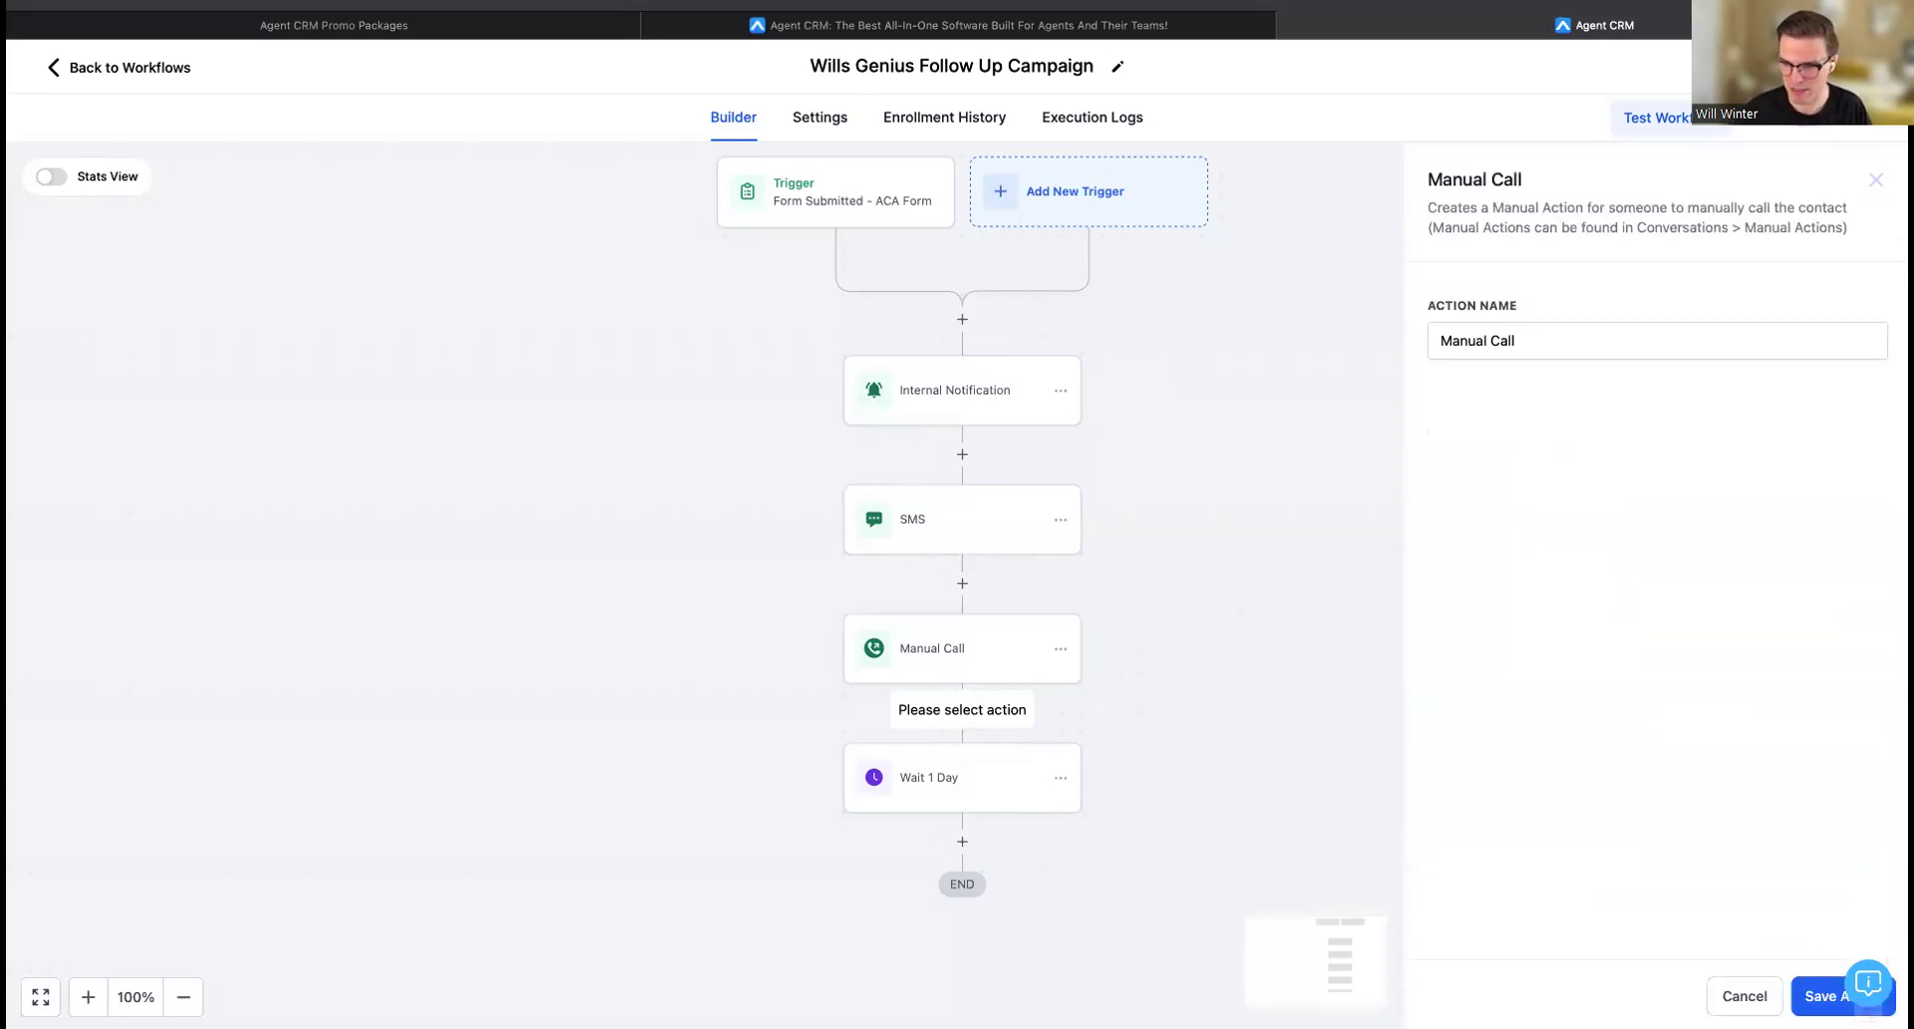
click(1822, 997)
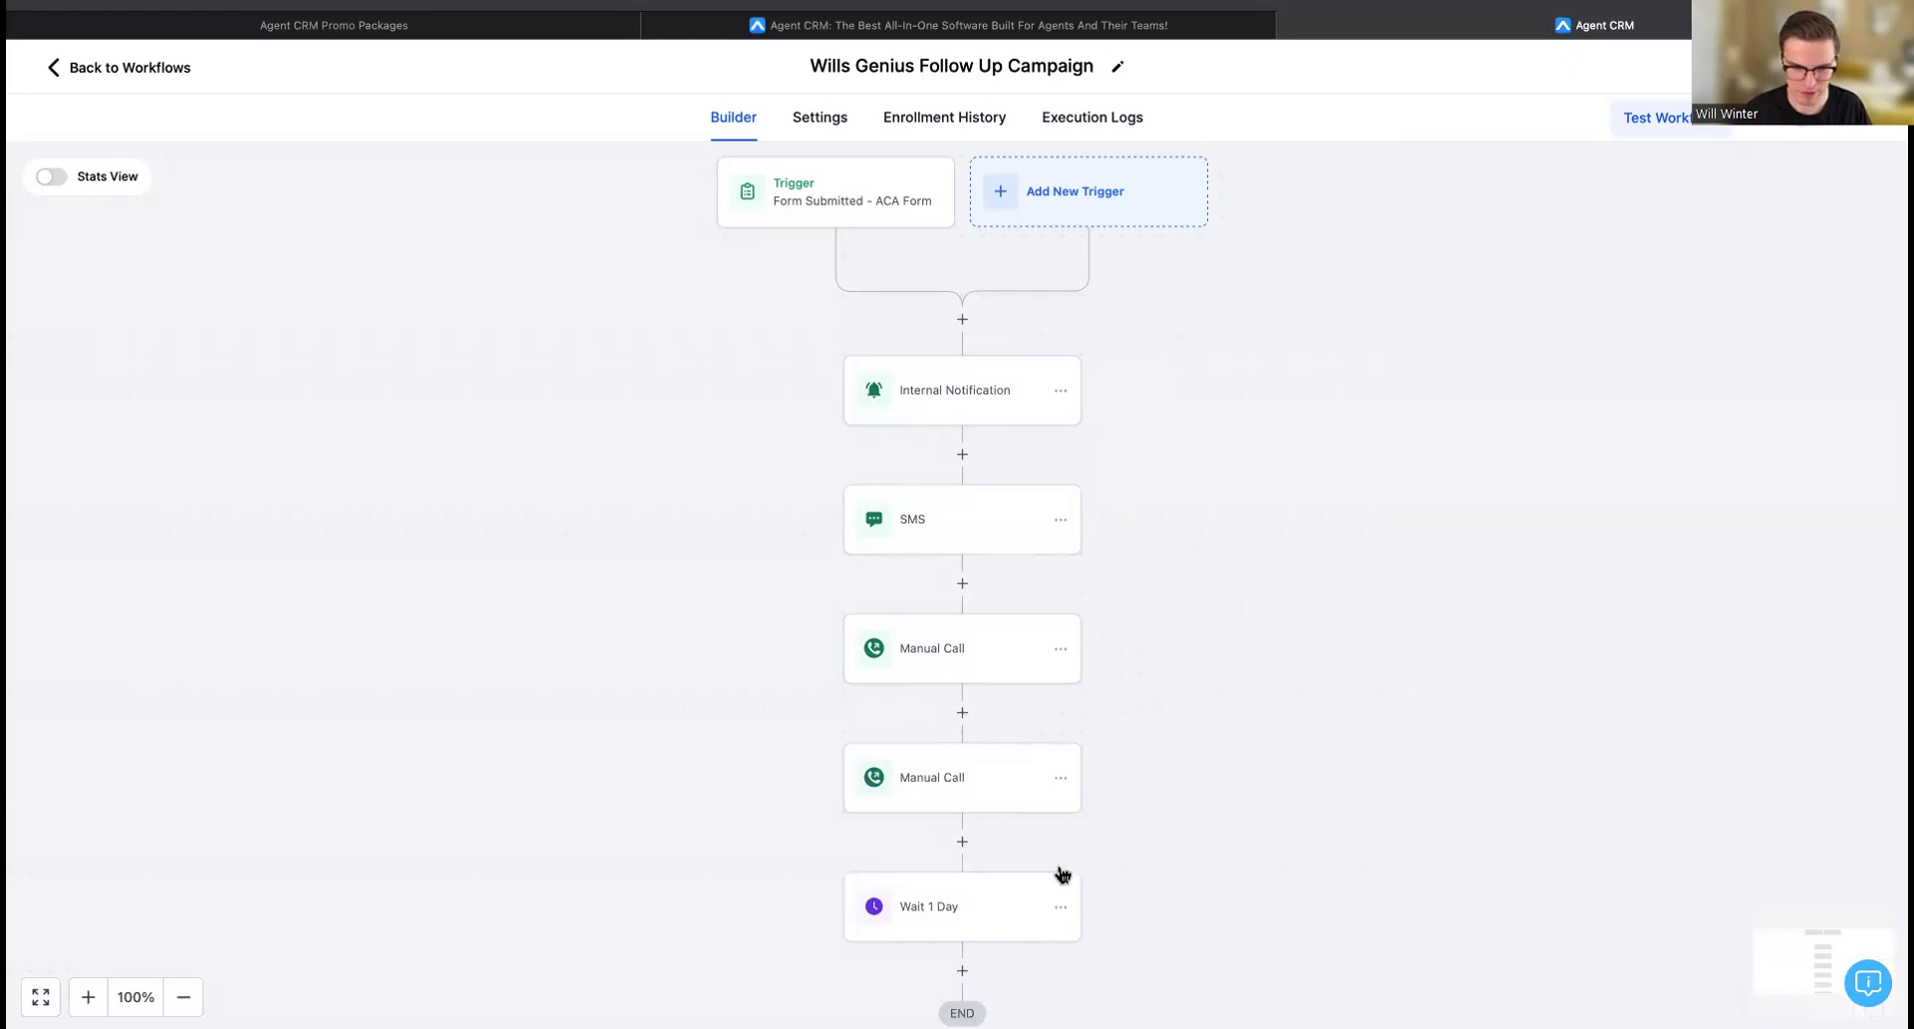
Delete the second Manual Call action, leaving the other actions in the workflow.
click(980, 789)
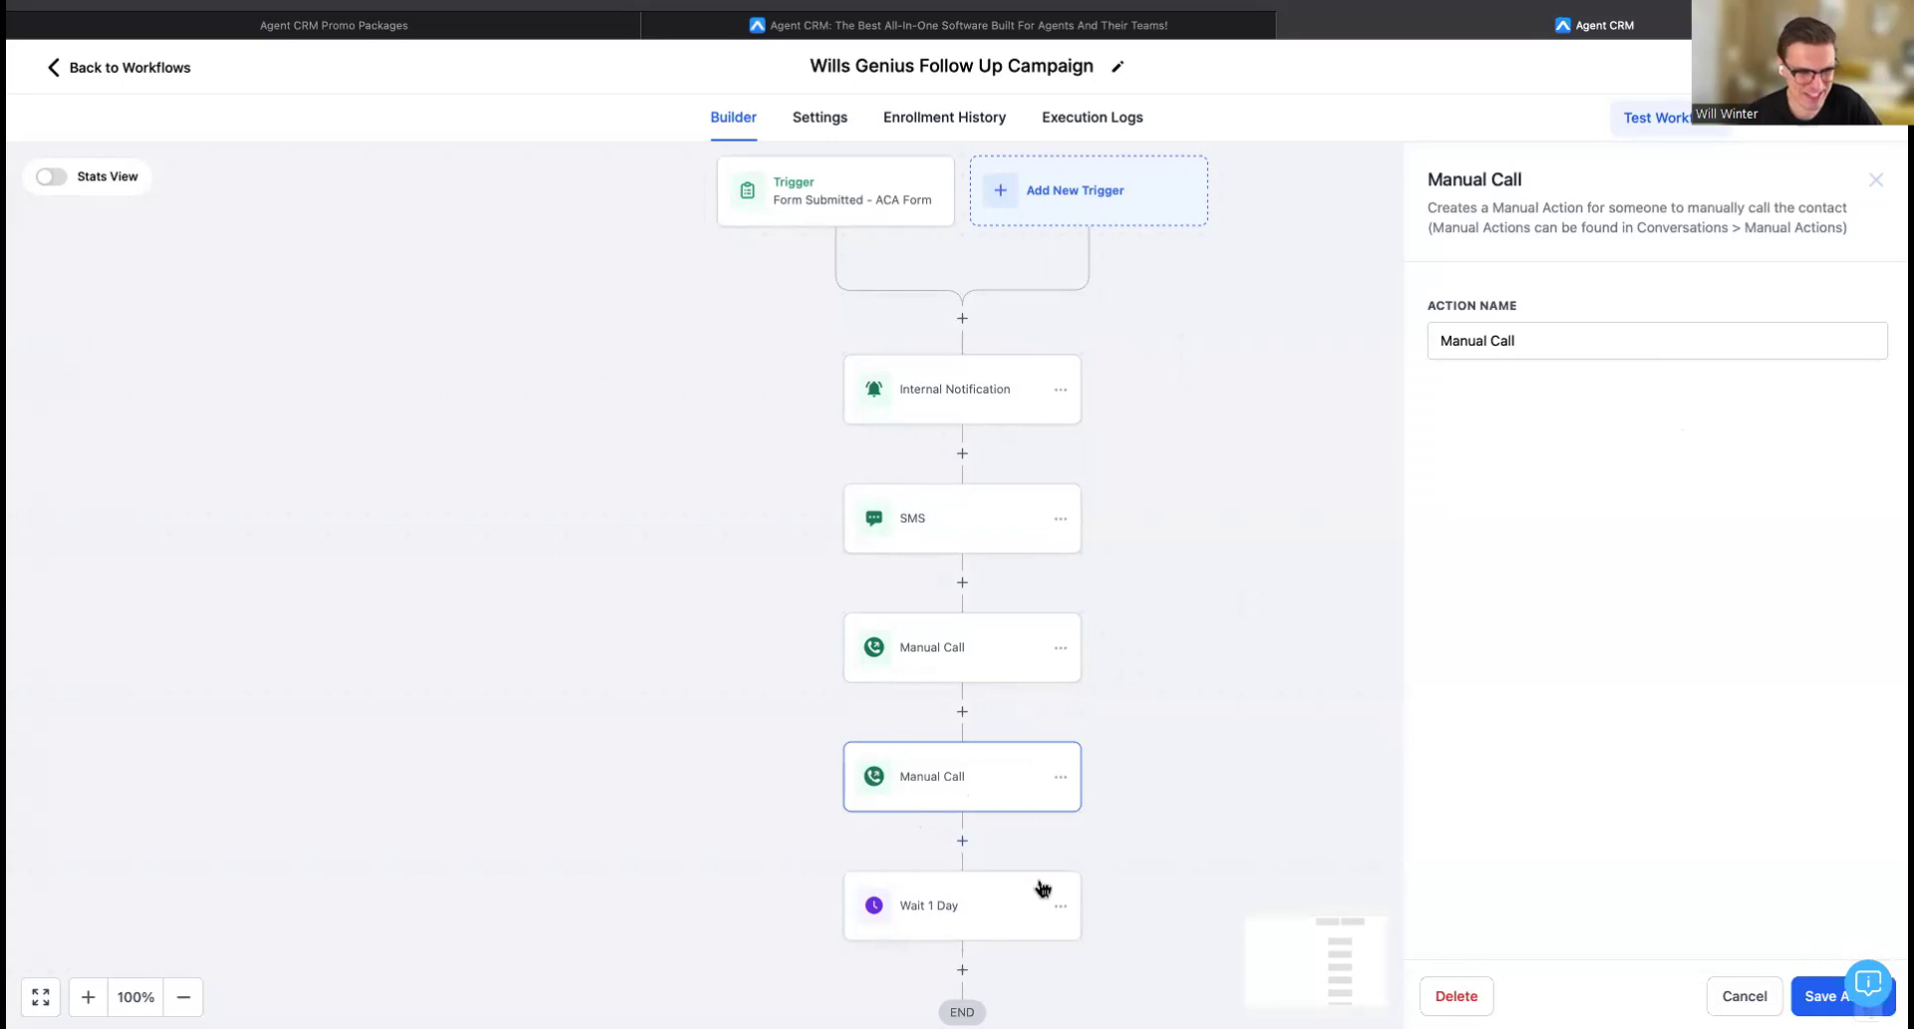
click(1069, 783)
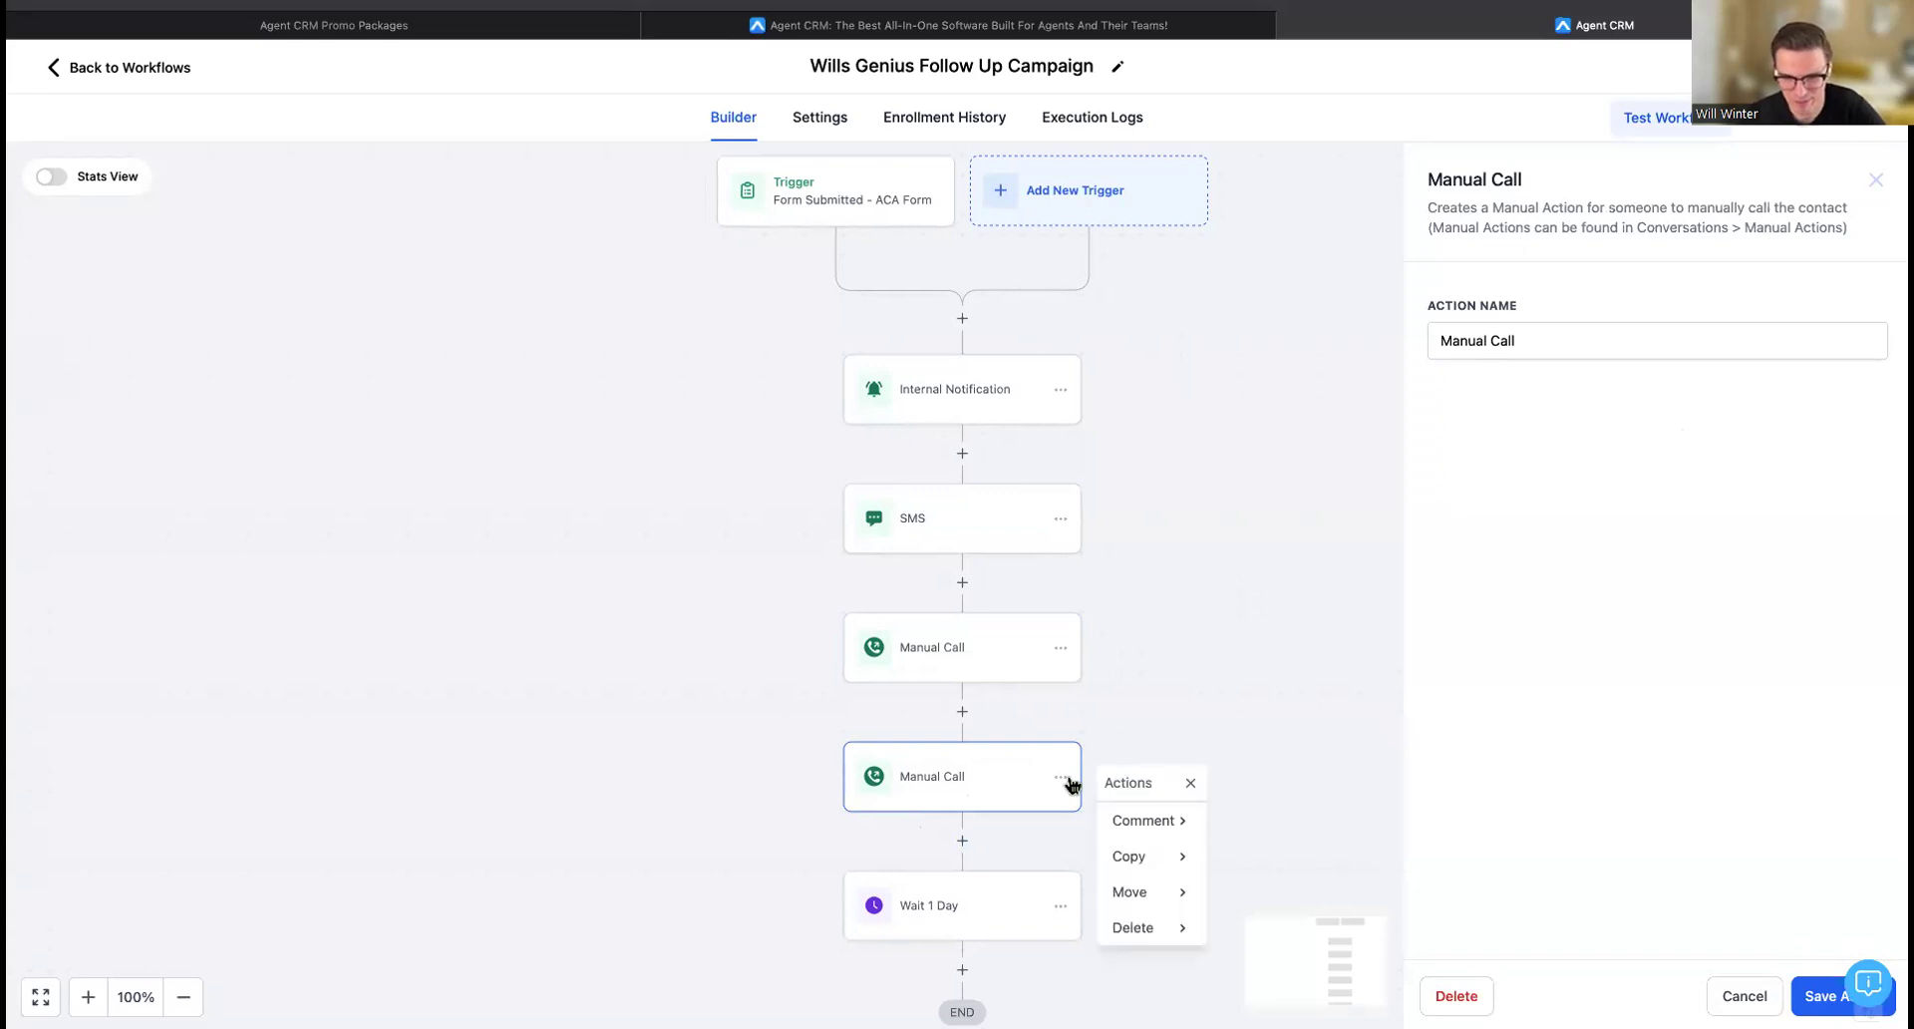
mouse_move(1120, 923)
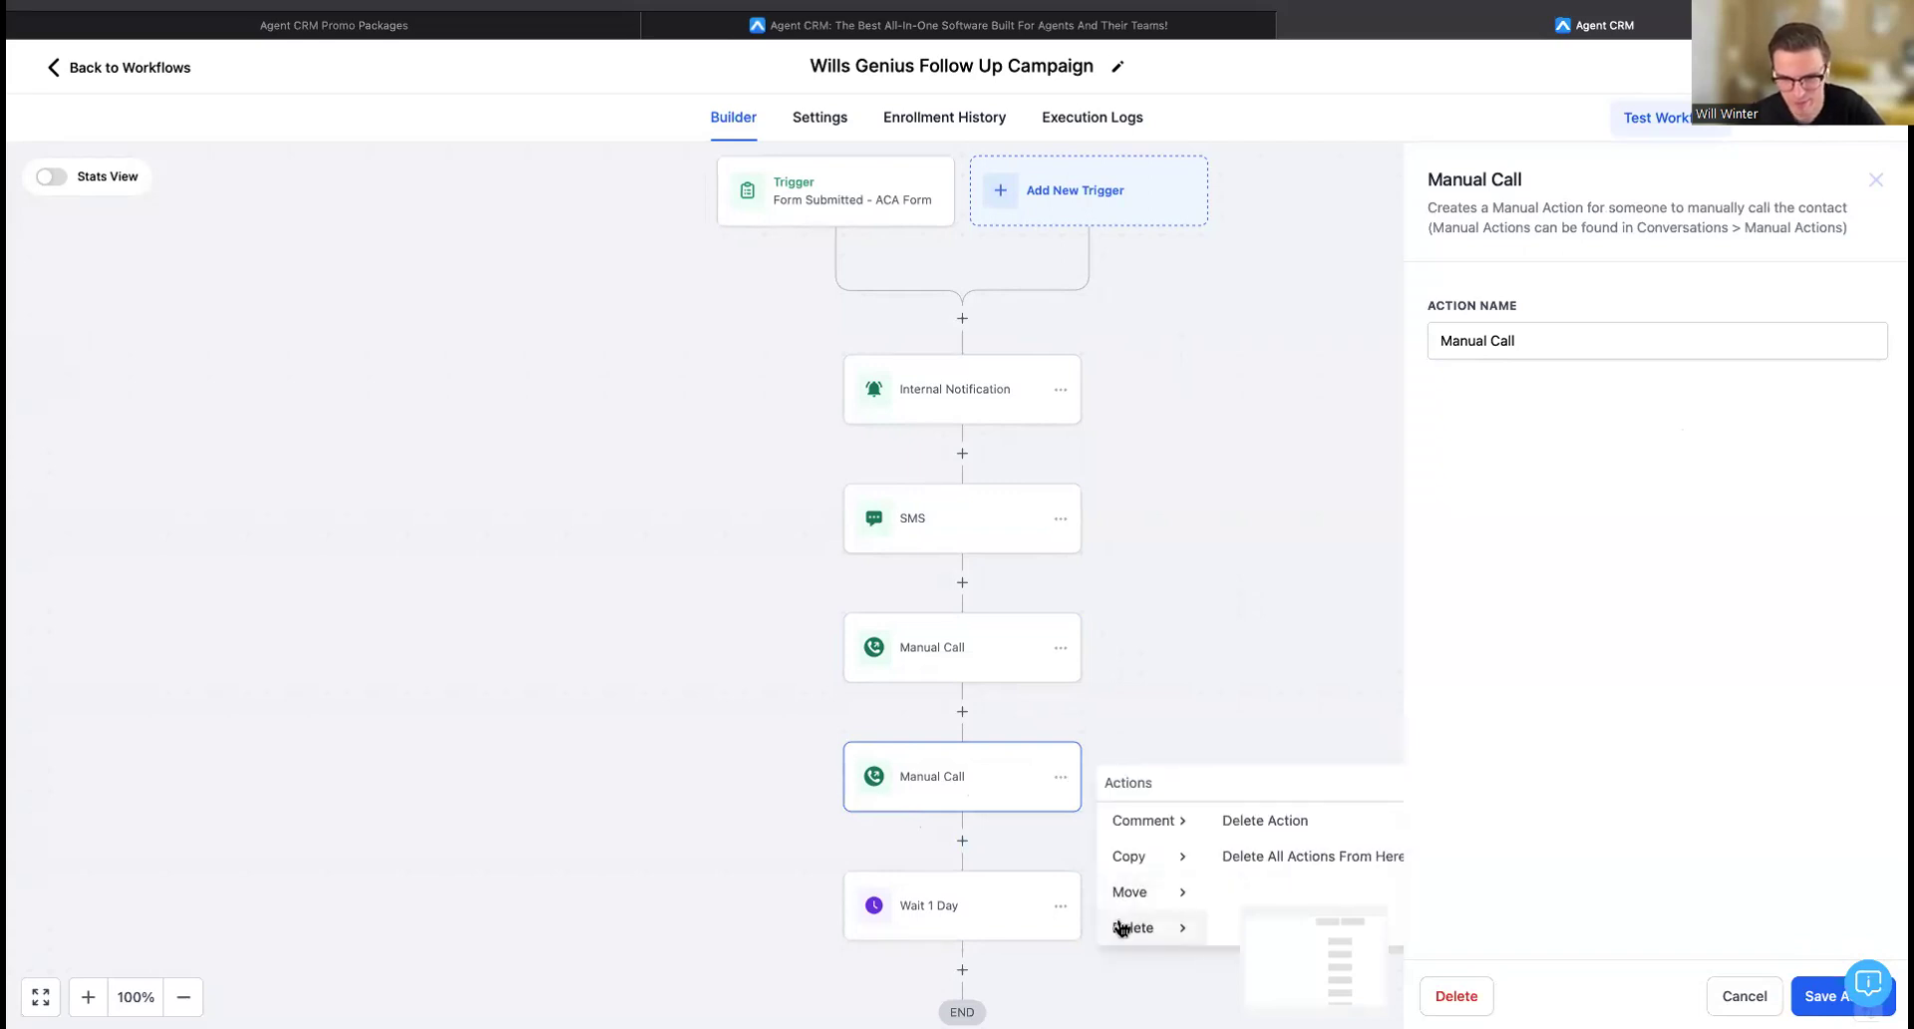
click(1295, 821)
click(1180, 620)
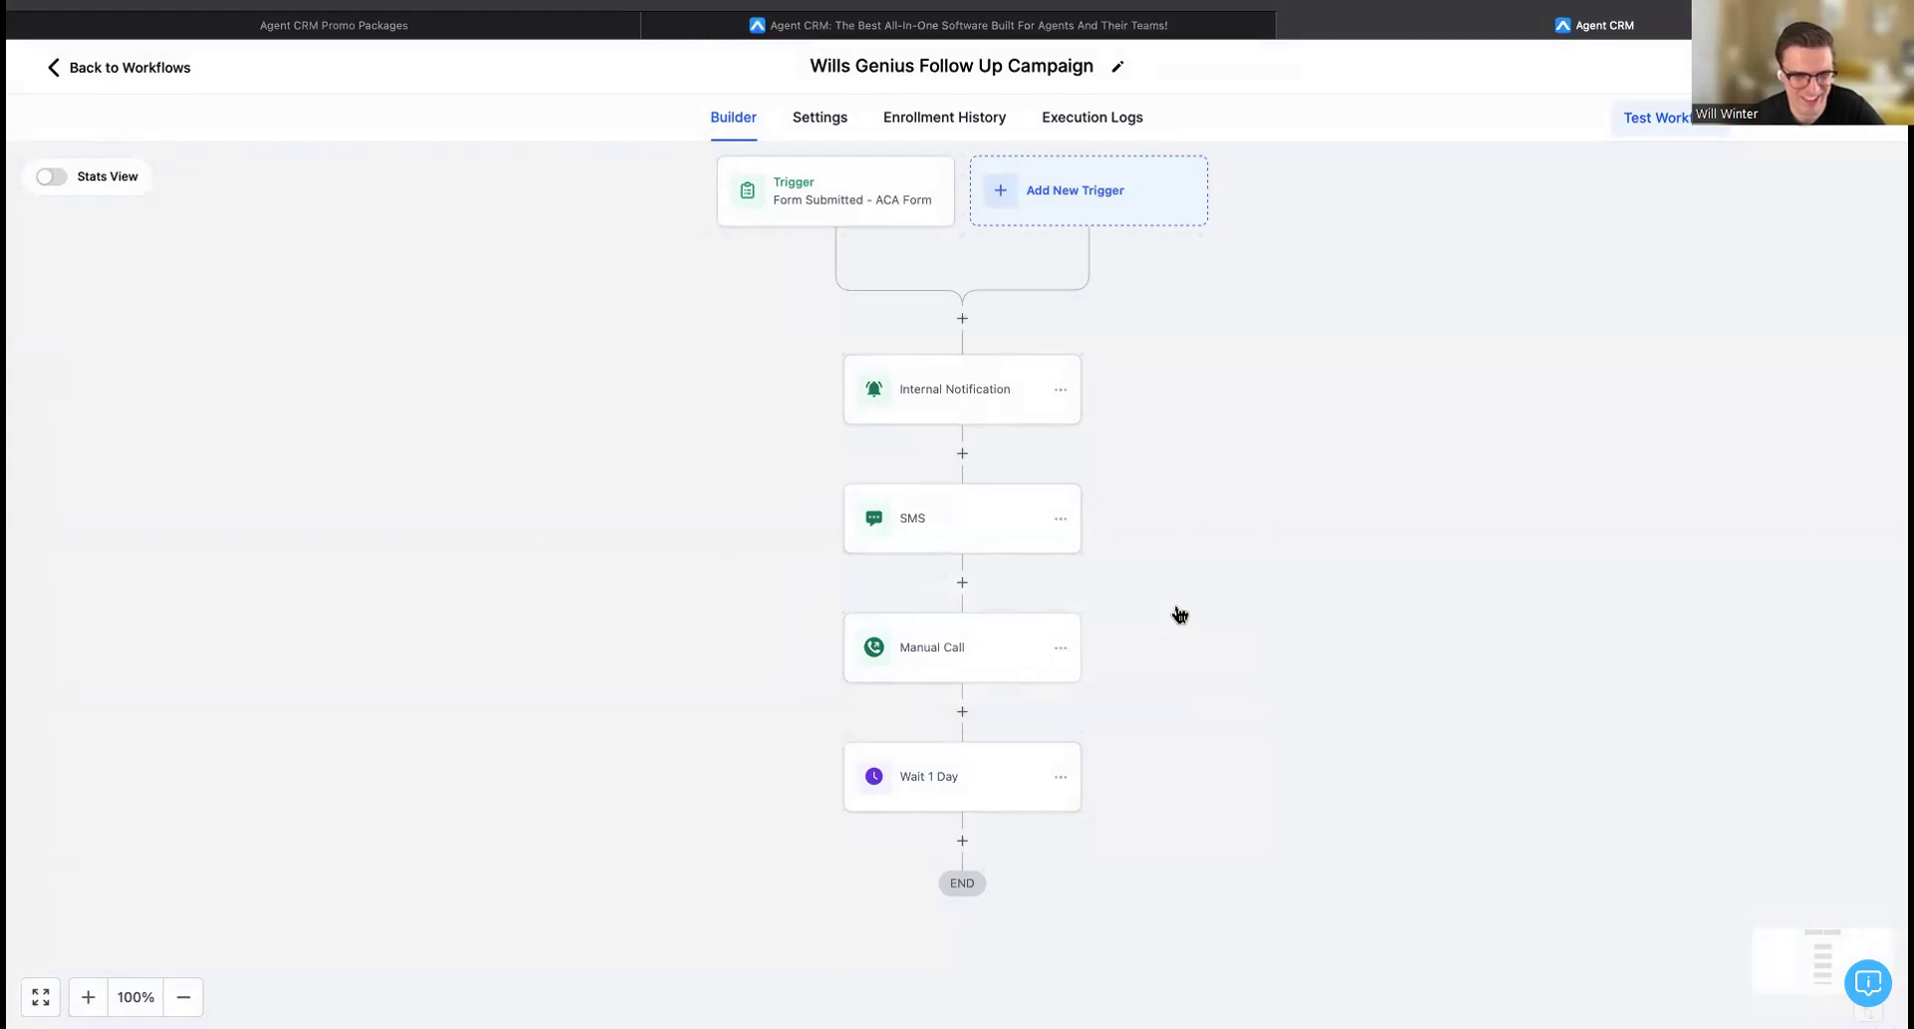
Choose the Call action for a new step between Manual Call and Wait 1 Day.
click(962, 712)
text(call)
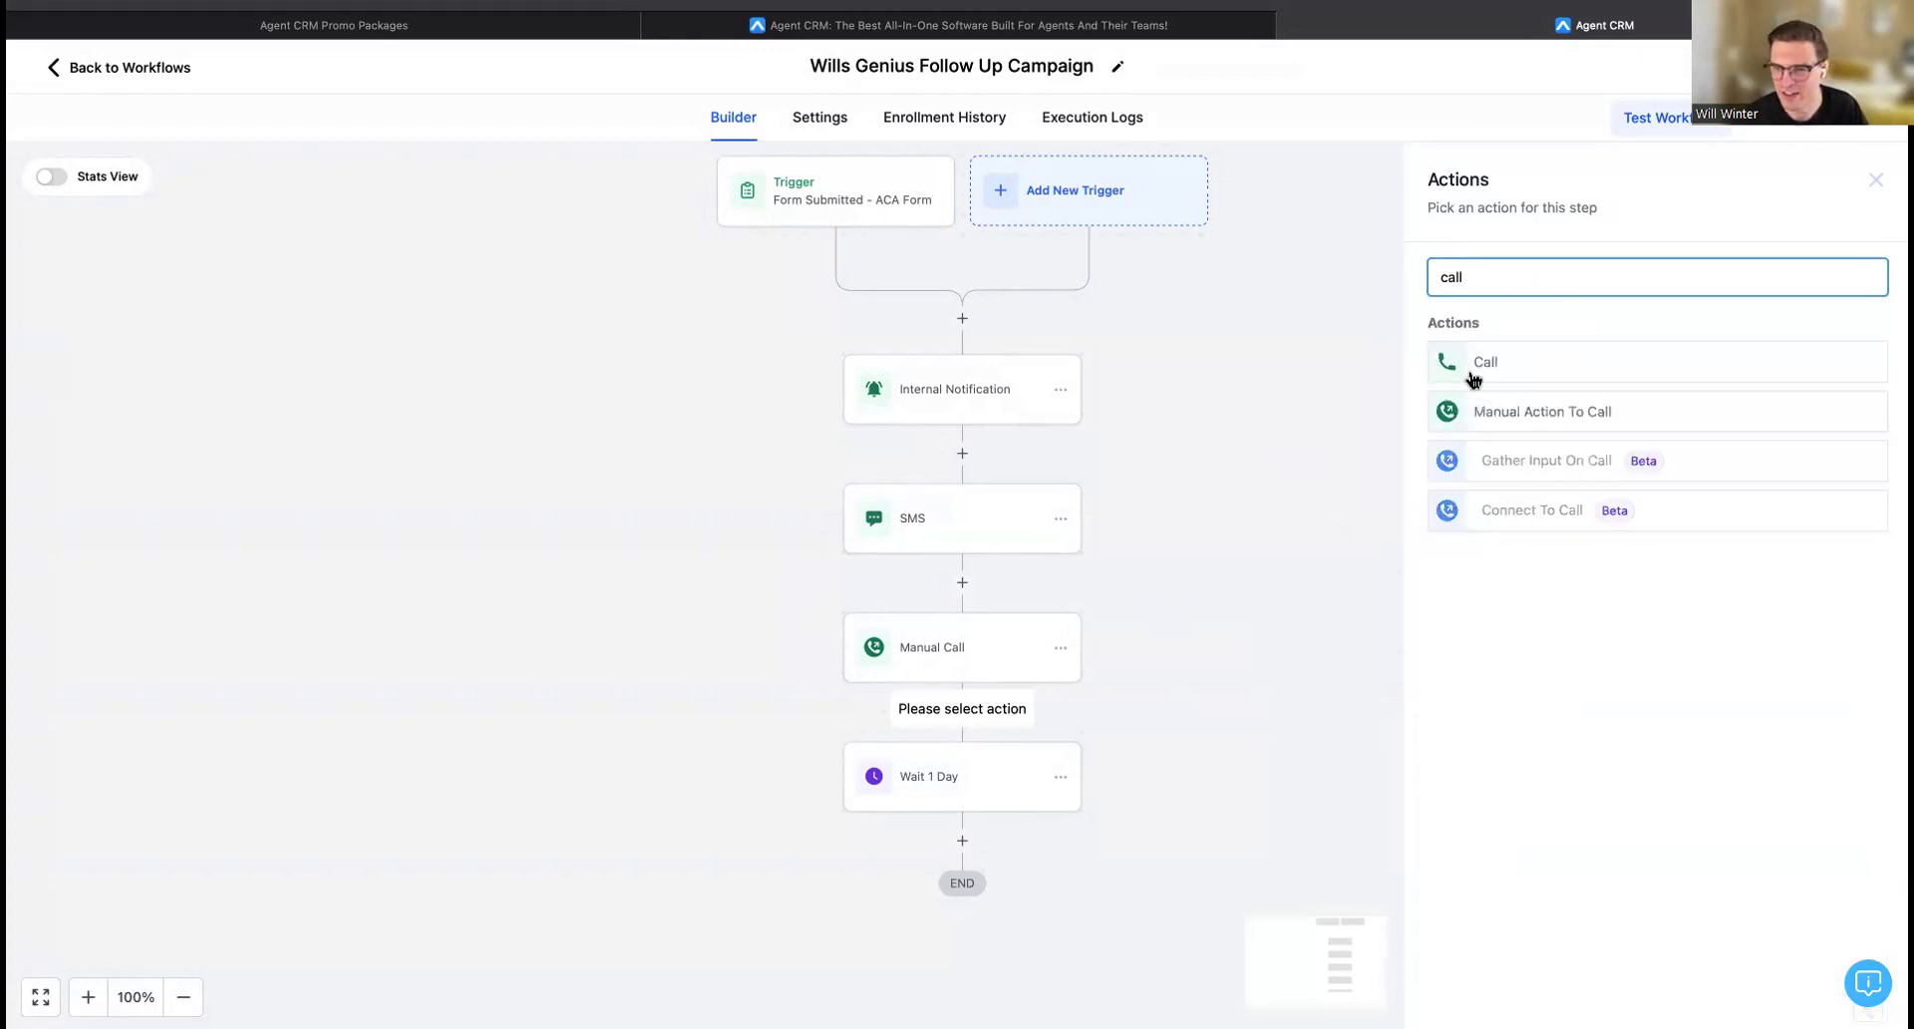
click(1542, 369)
Write the call whisper: "Hey", the agent's first name and a comma, the contact's Full Name custom value, and "just filled out a form. Want to talk?".
click(1511, 539)
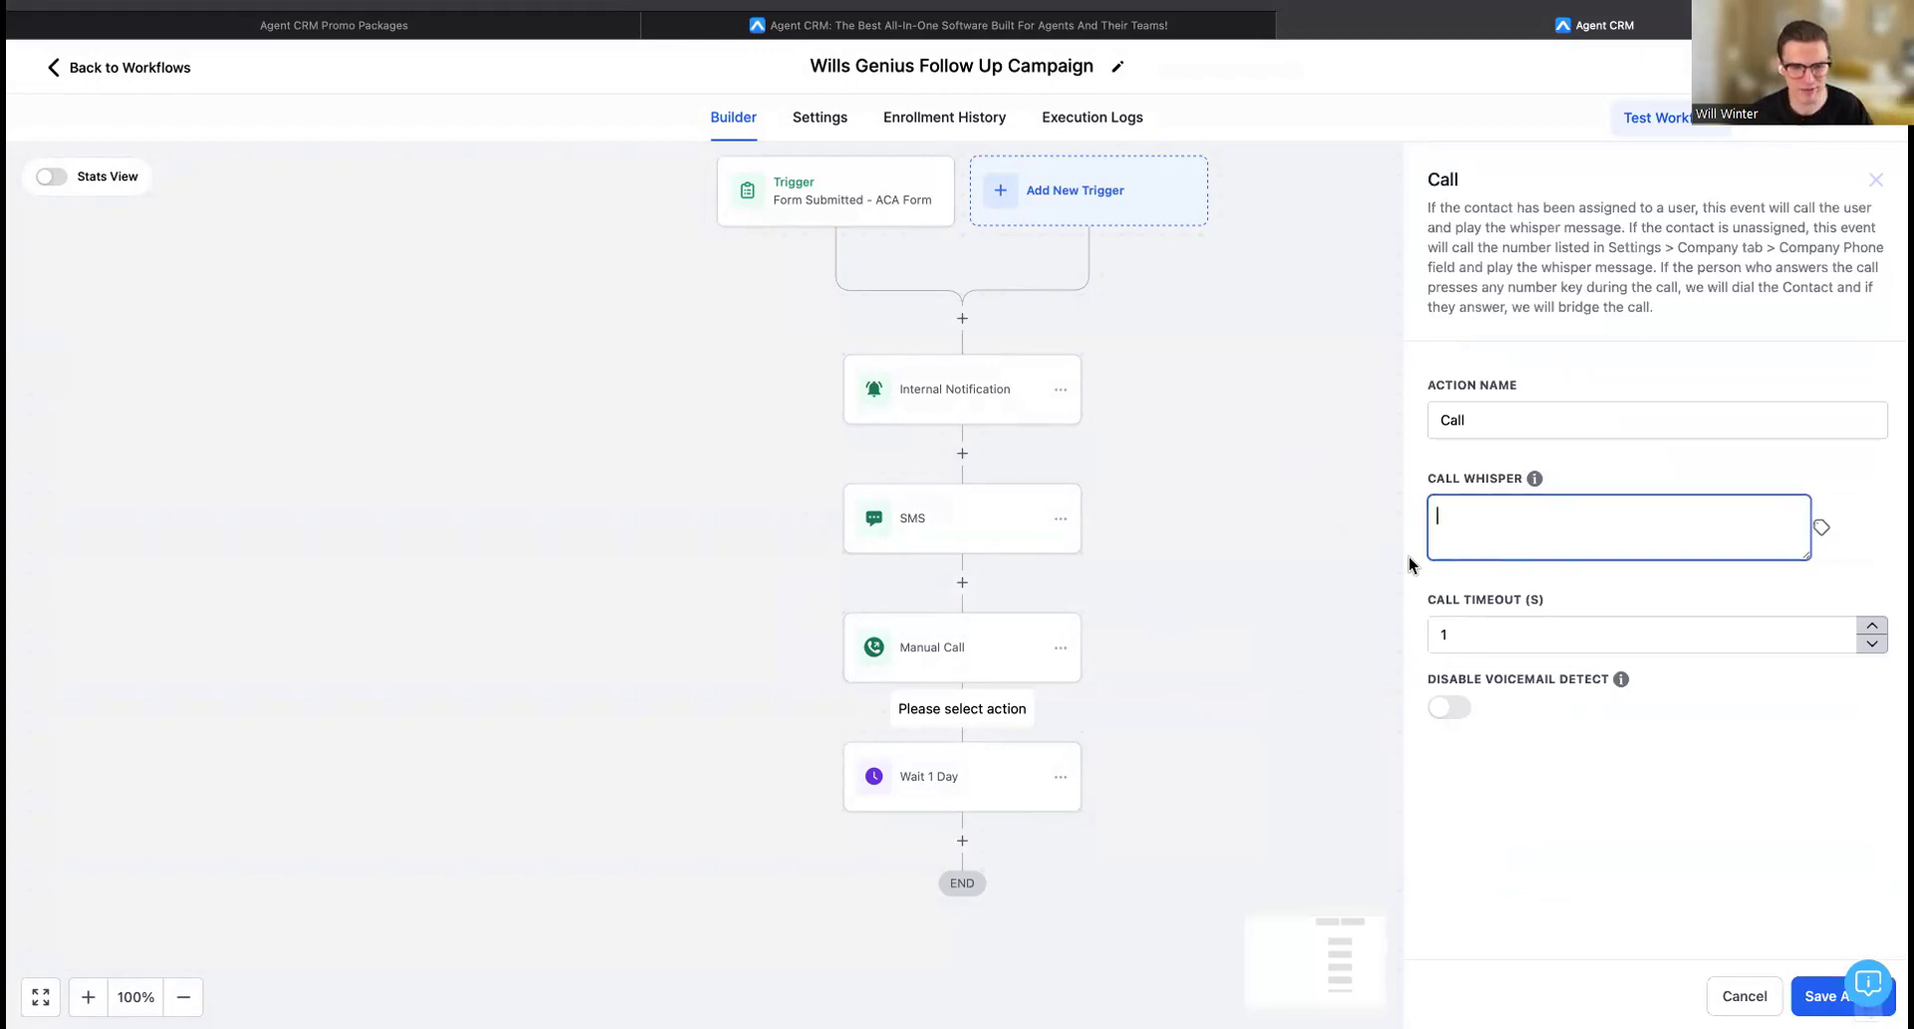
text(Hey Luis,)
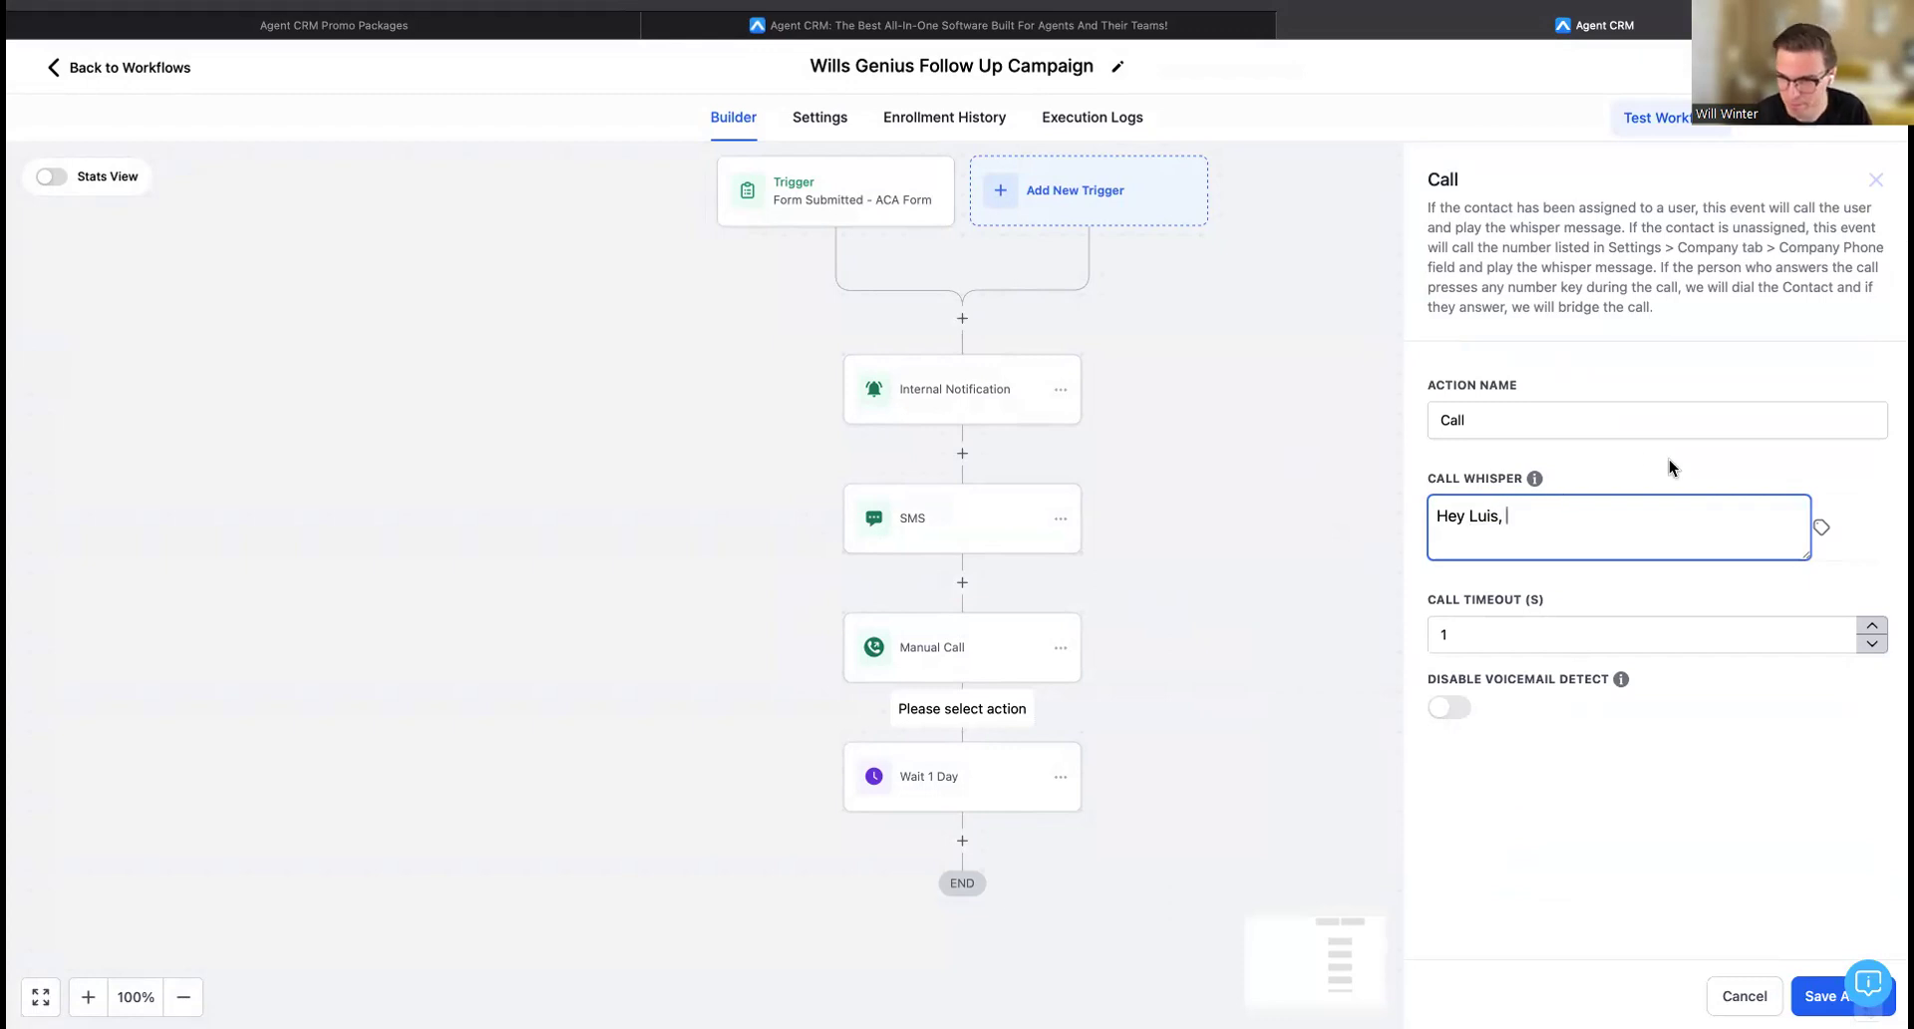
click(1821, 526)
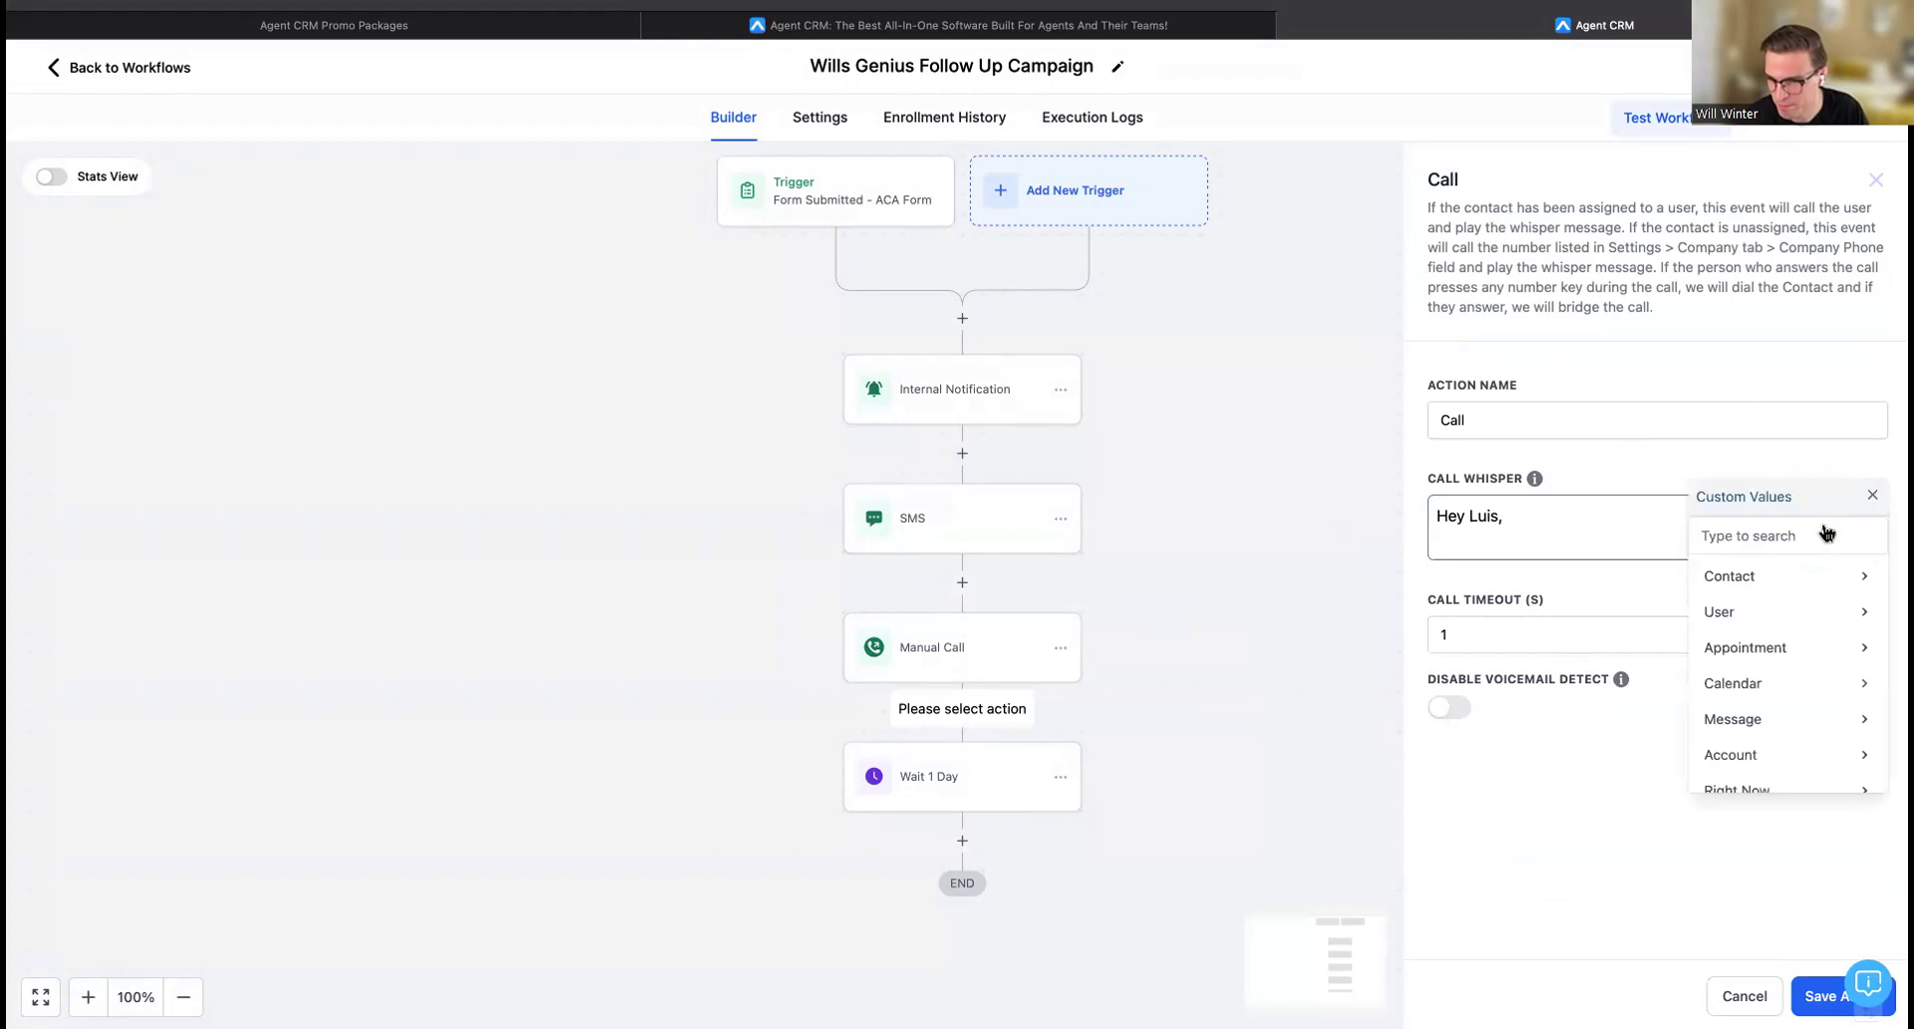
click(1732, 584)
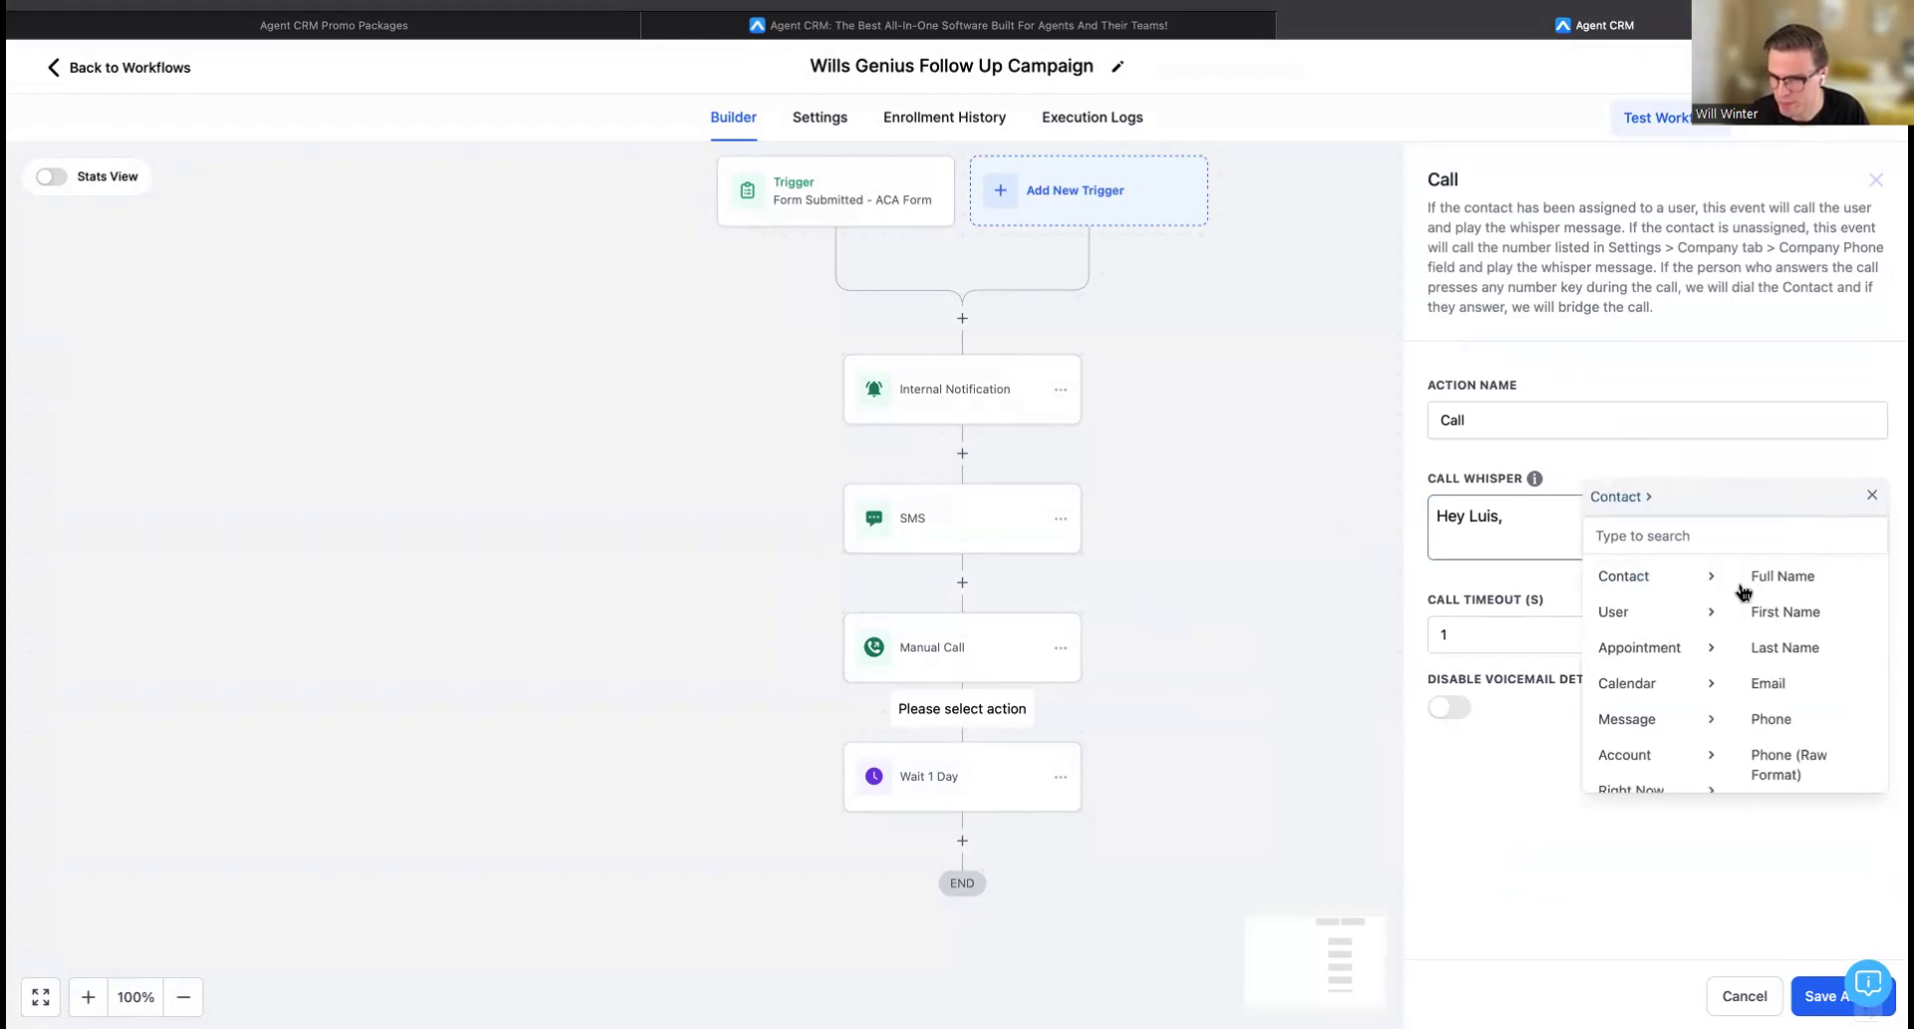
click(1795, 584)
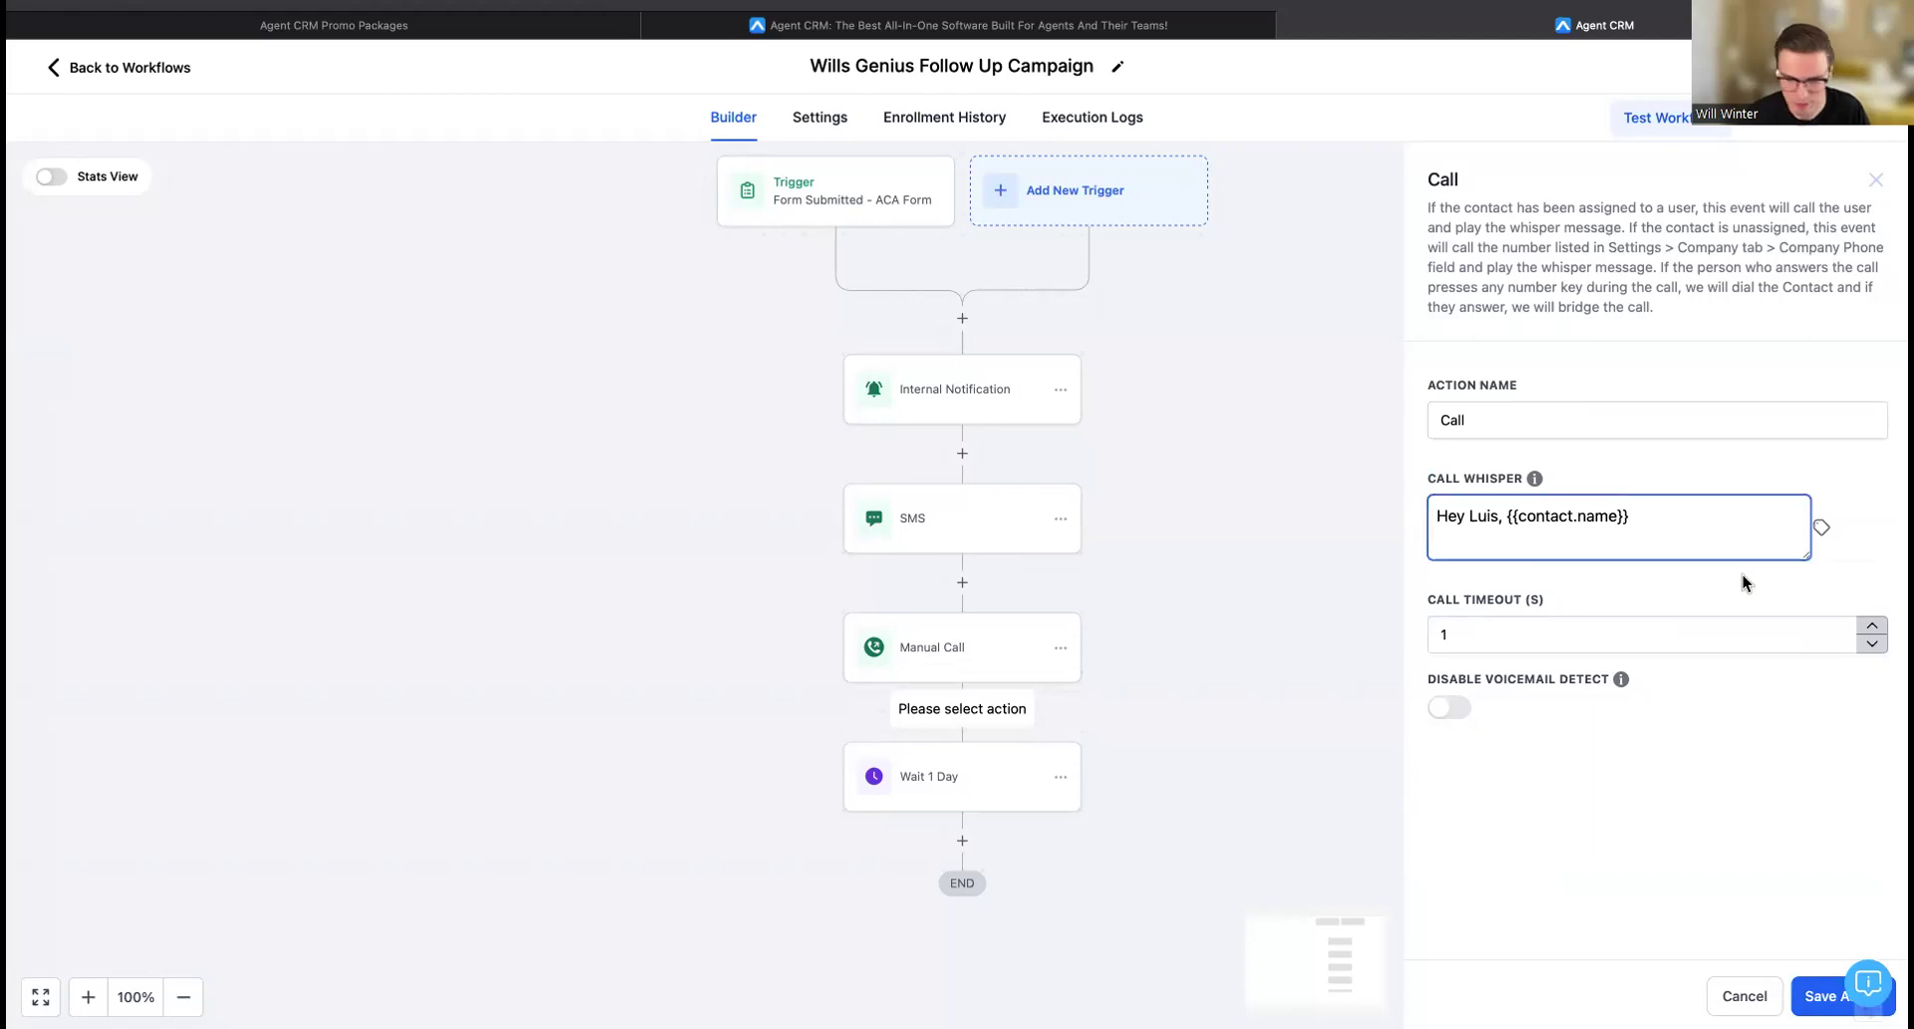
text(just filled ou)
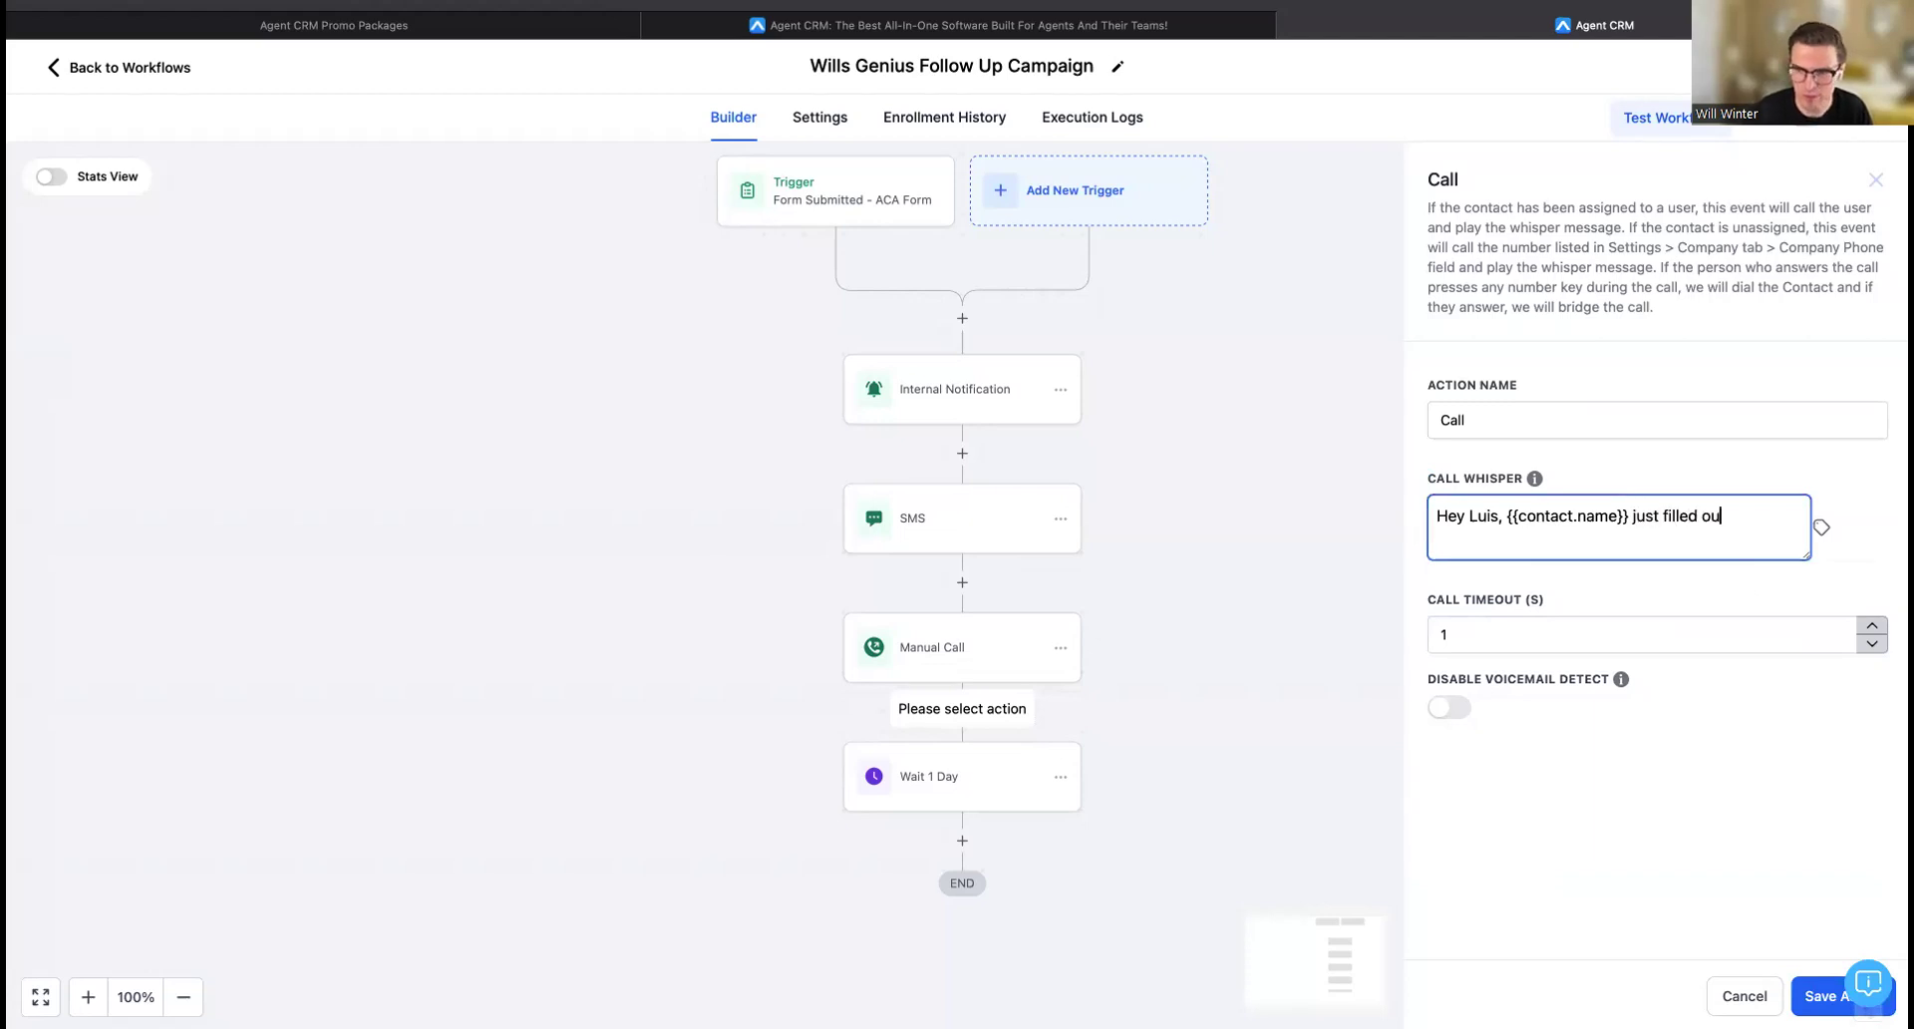
text(t a form.)
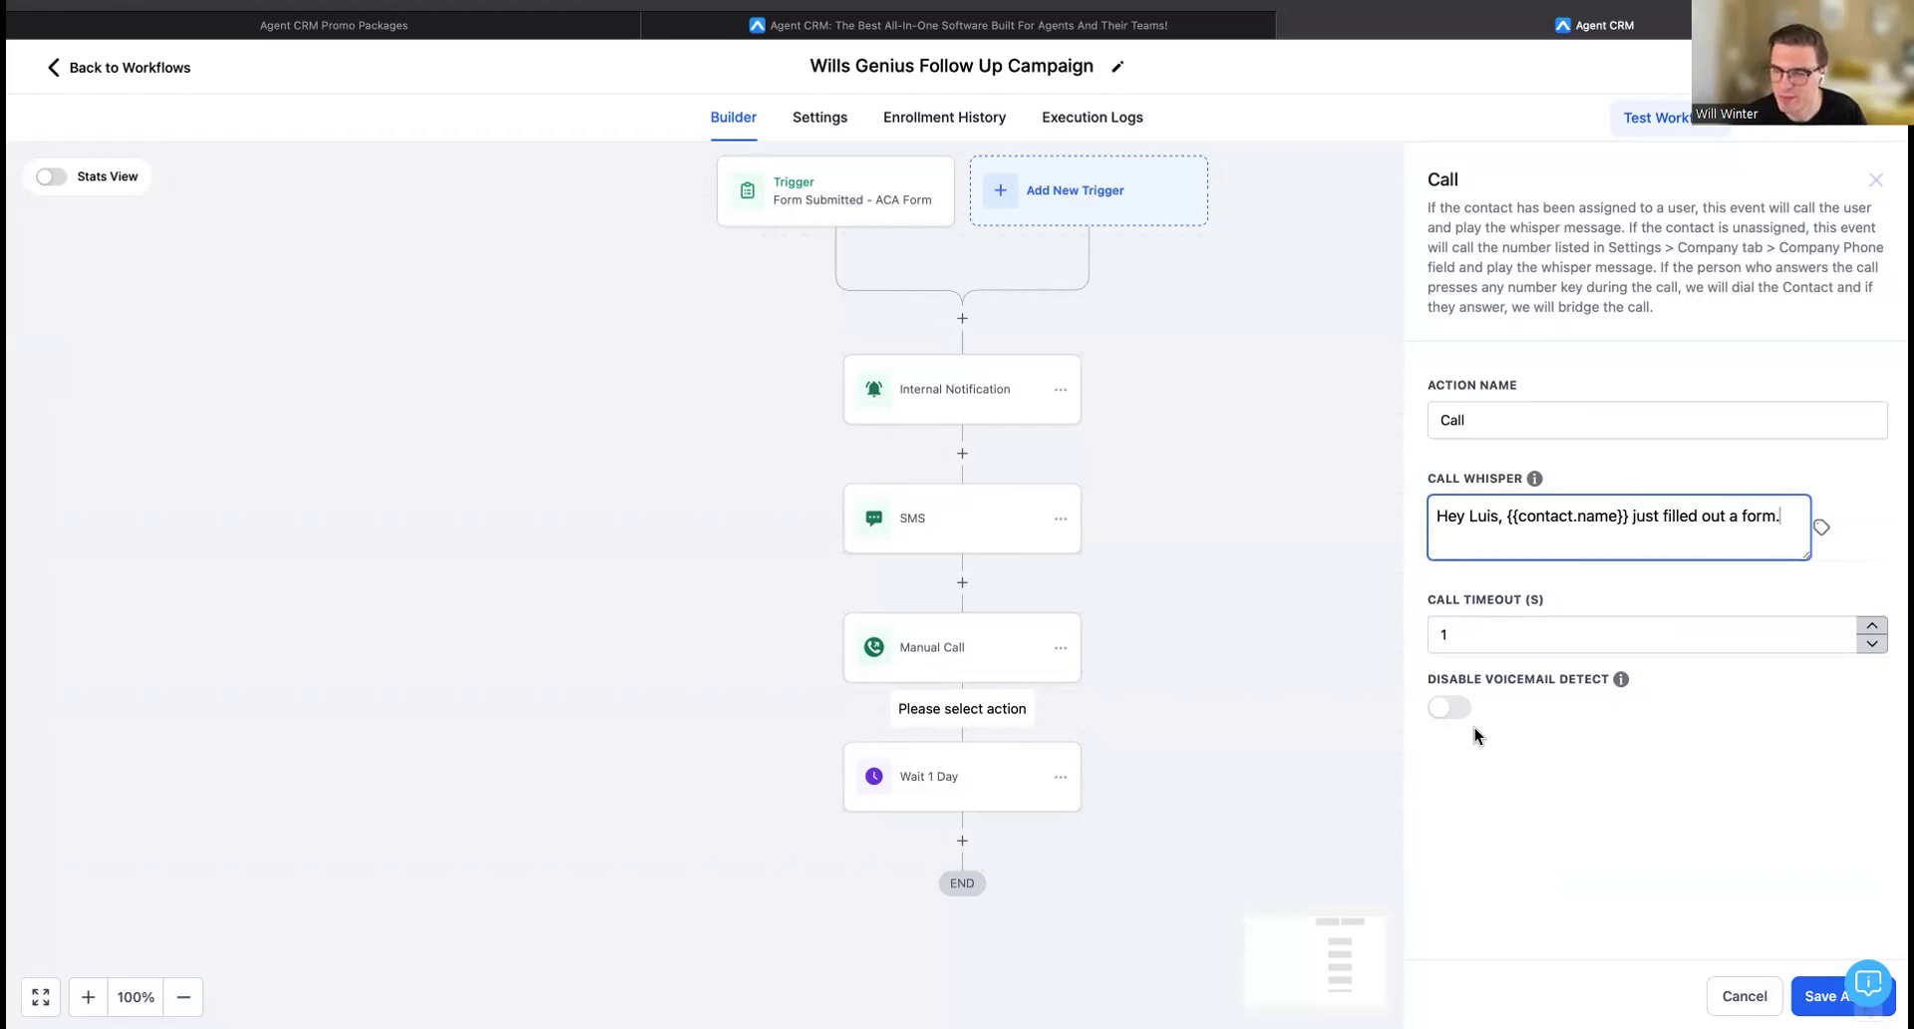
text( Want to talk?)
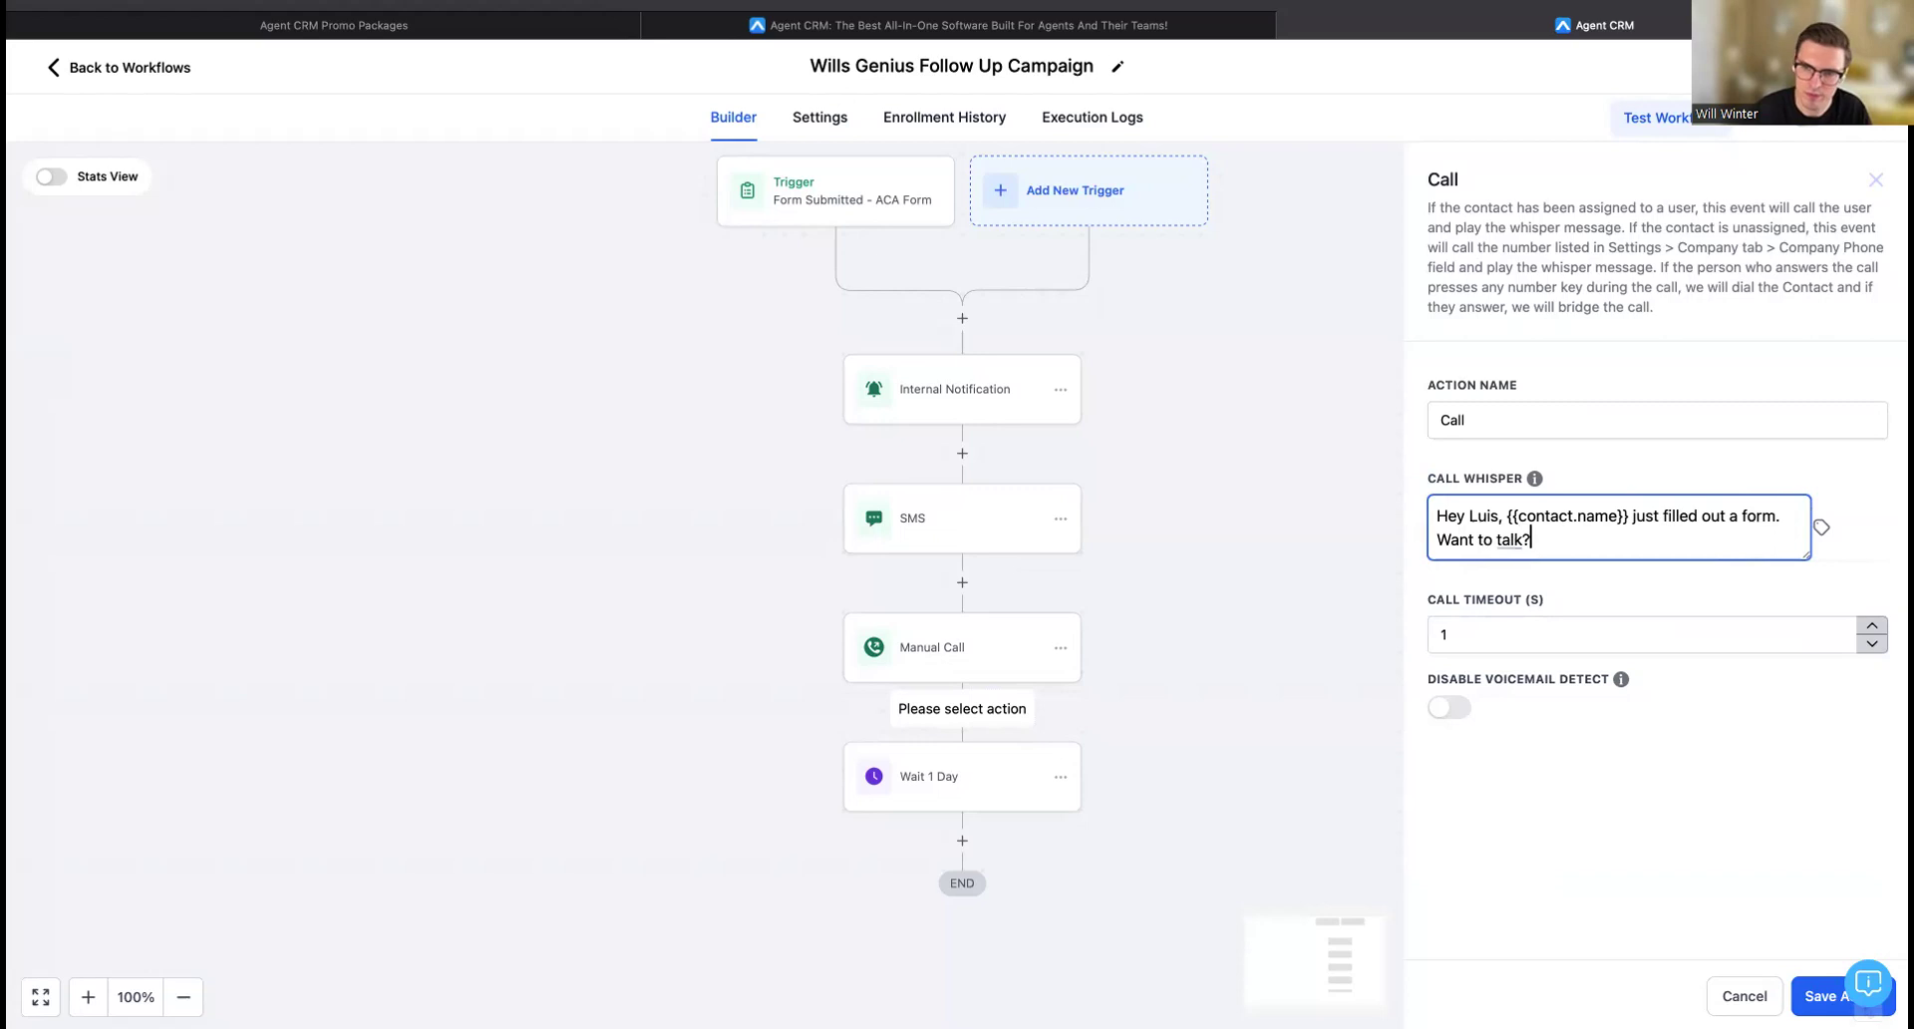
Save the new Call action and delete the Manual Call action above it.
click(1816, 995)
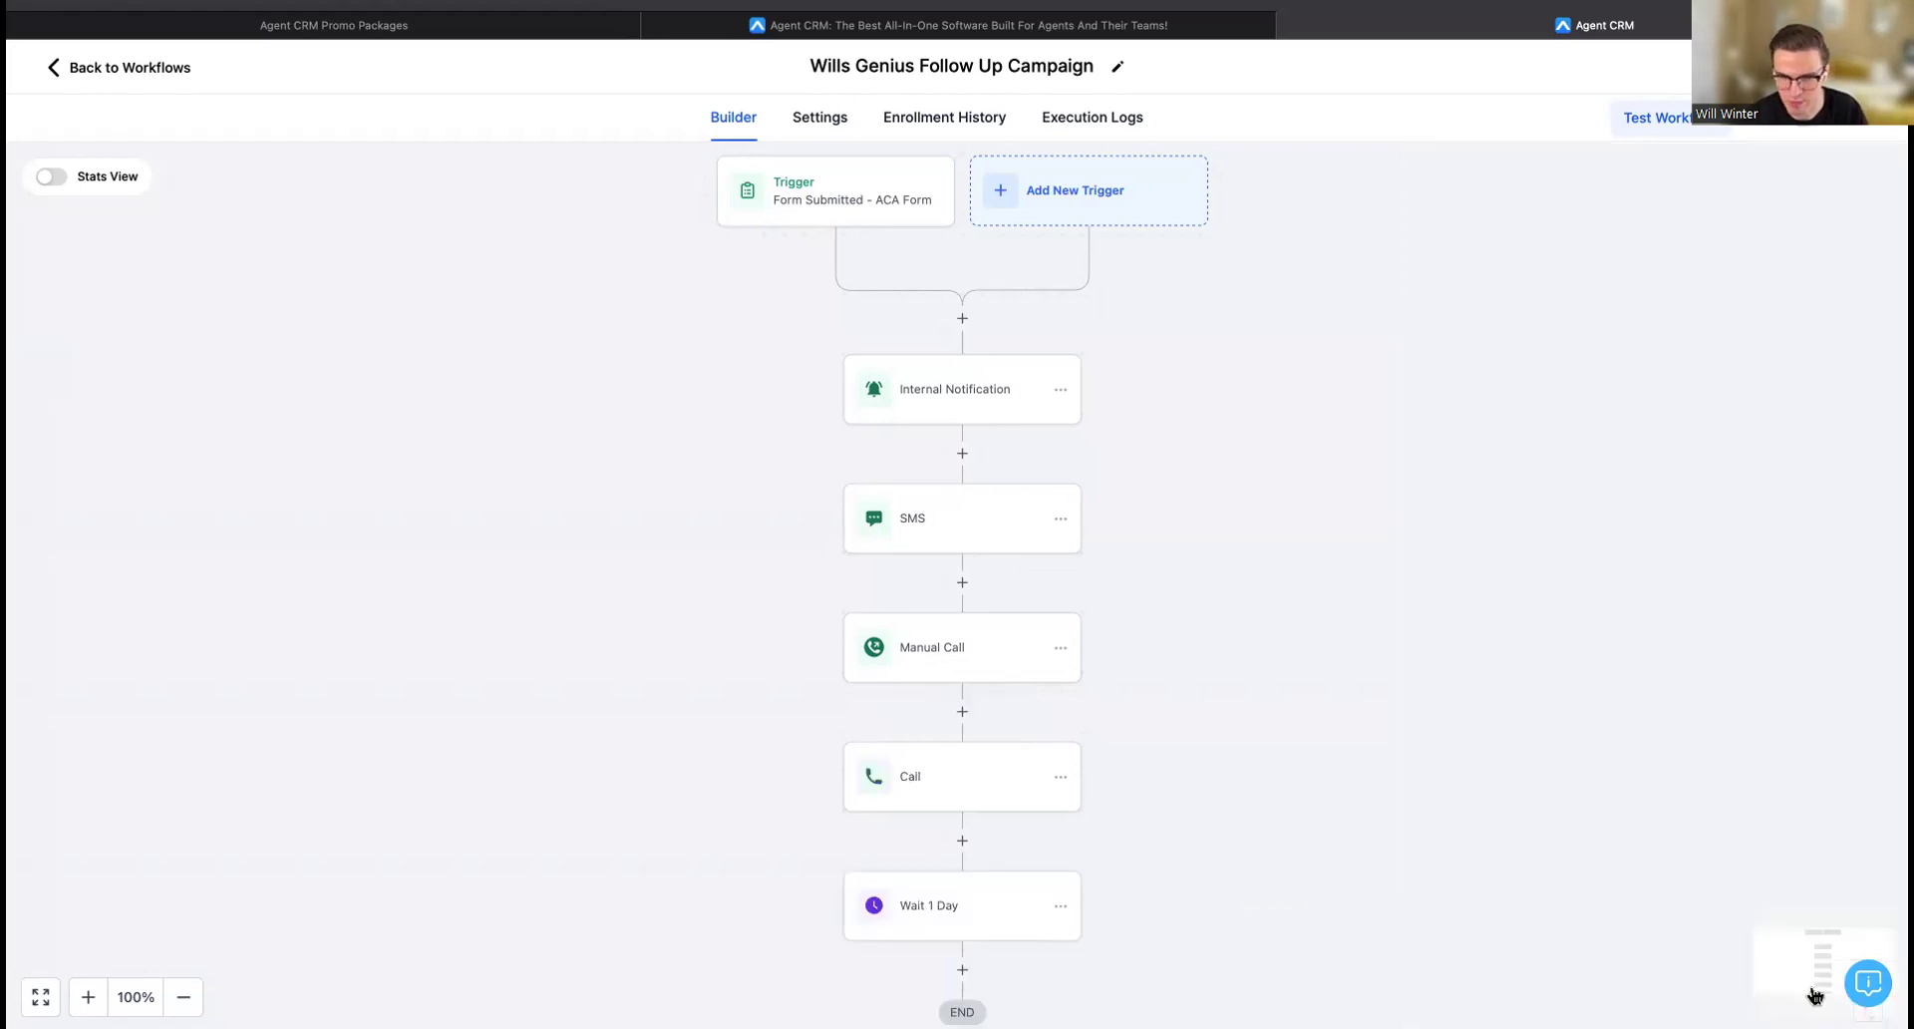
click(1059, 648)
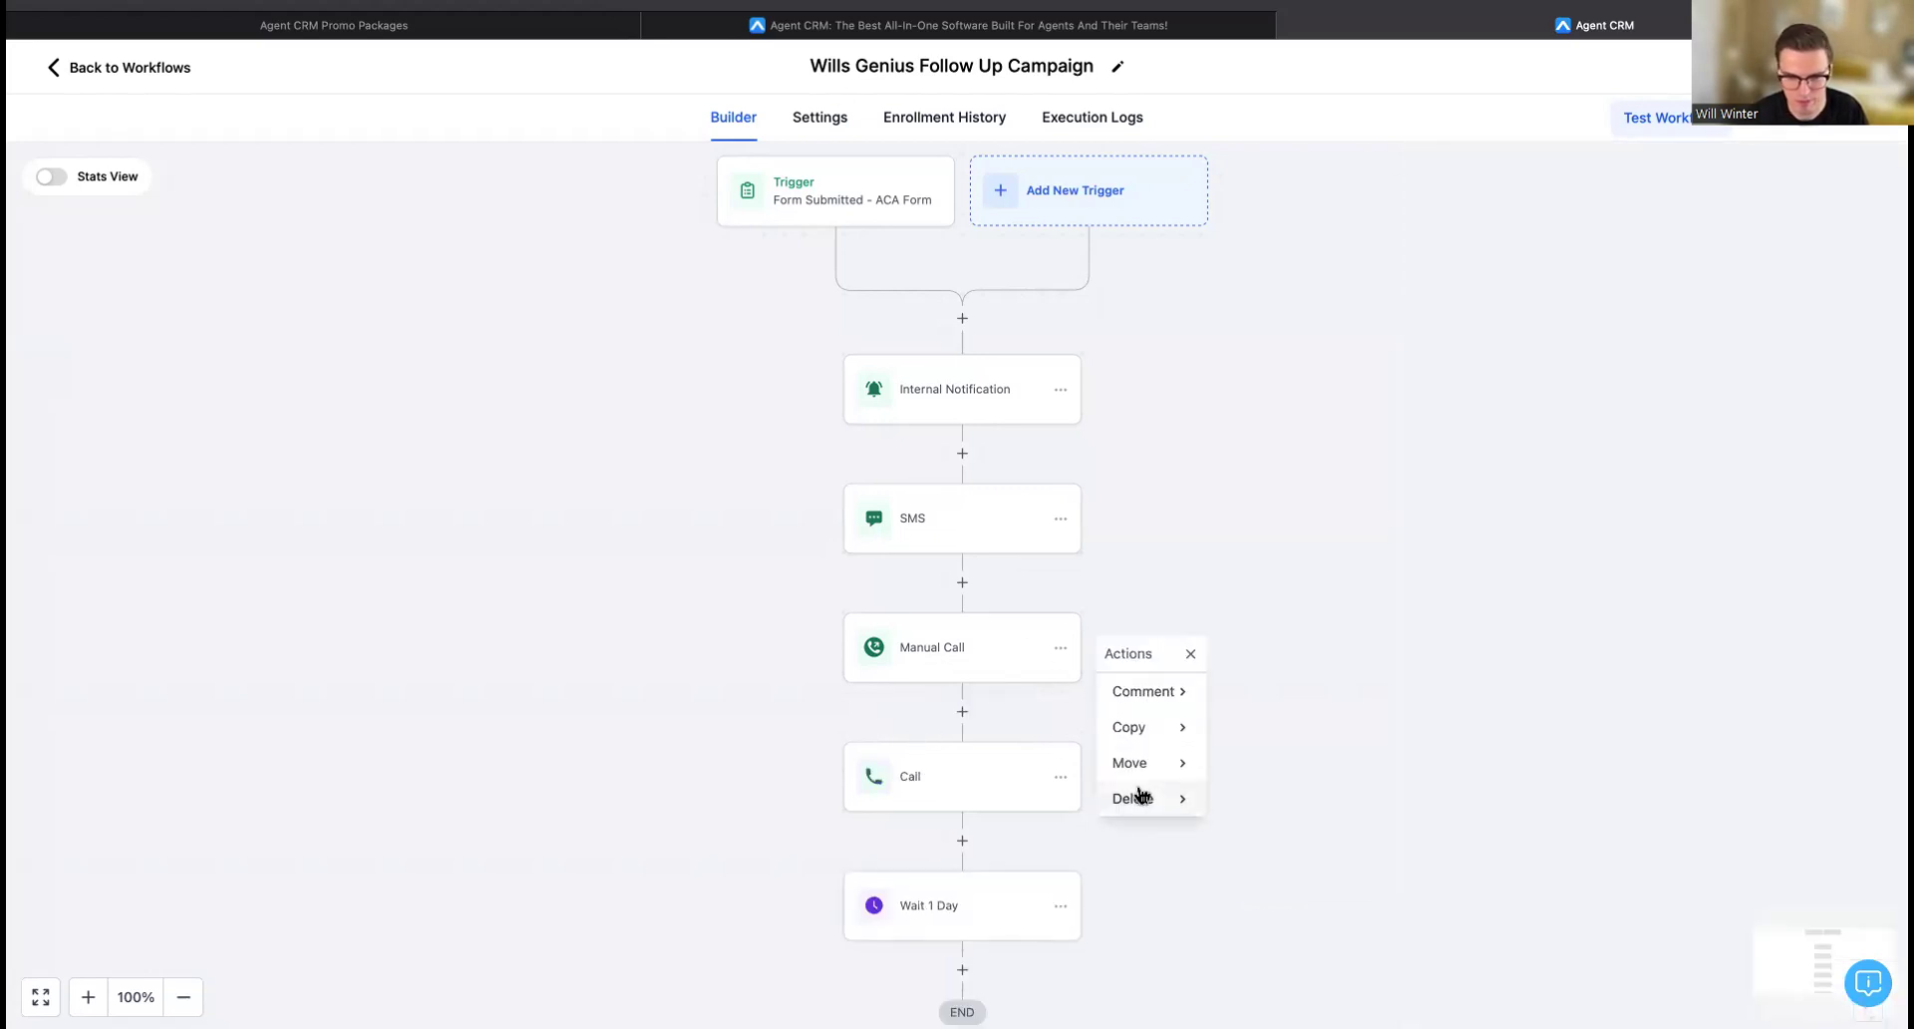
click(1137, 795)
click(1354, 693)
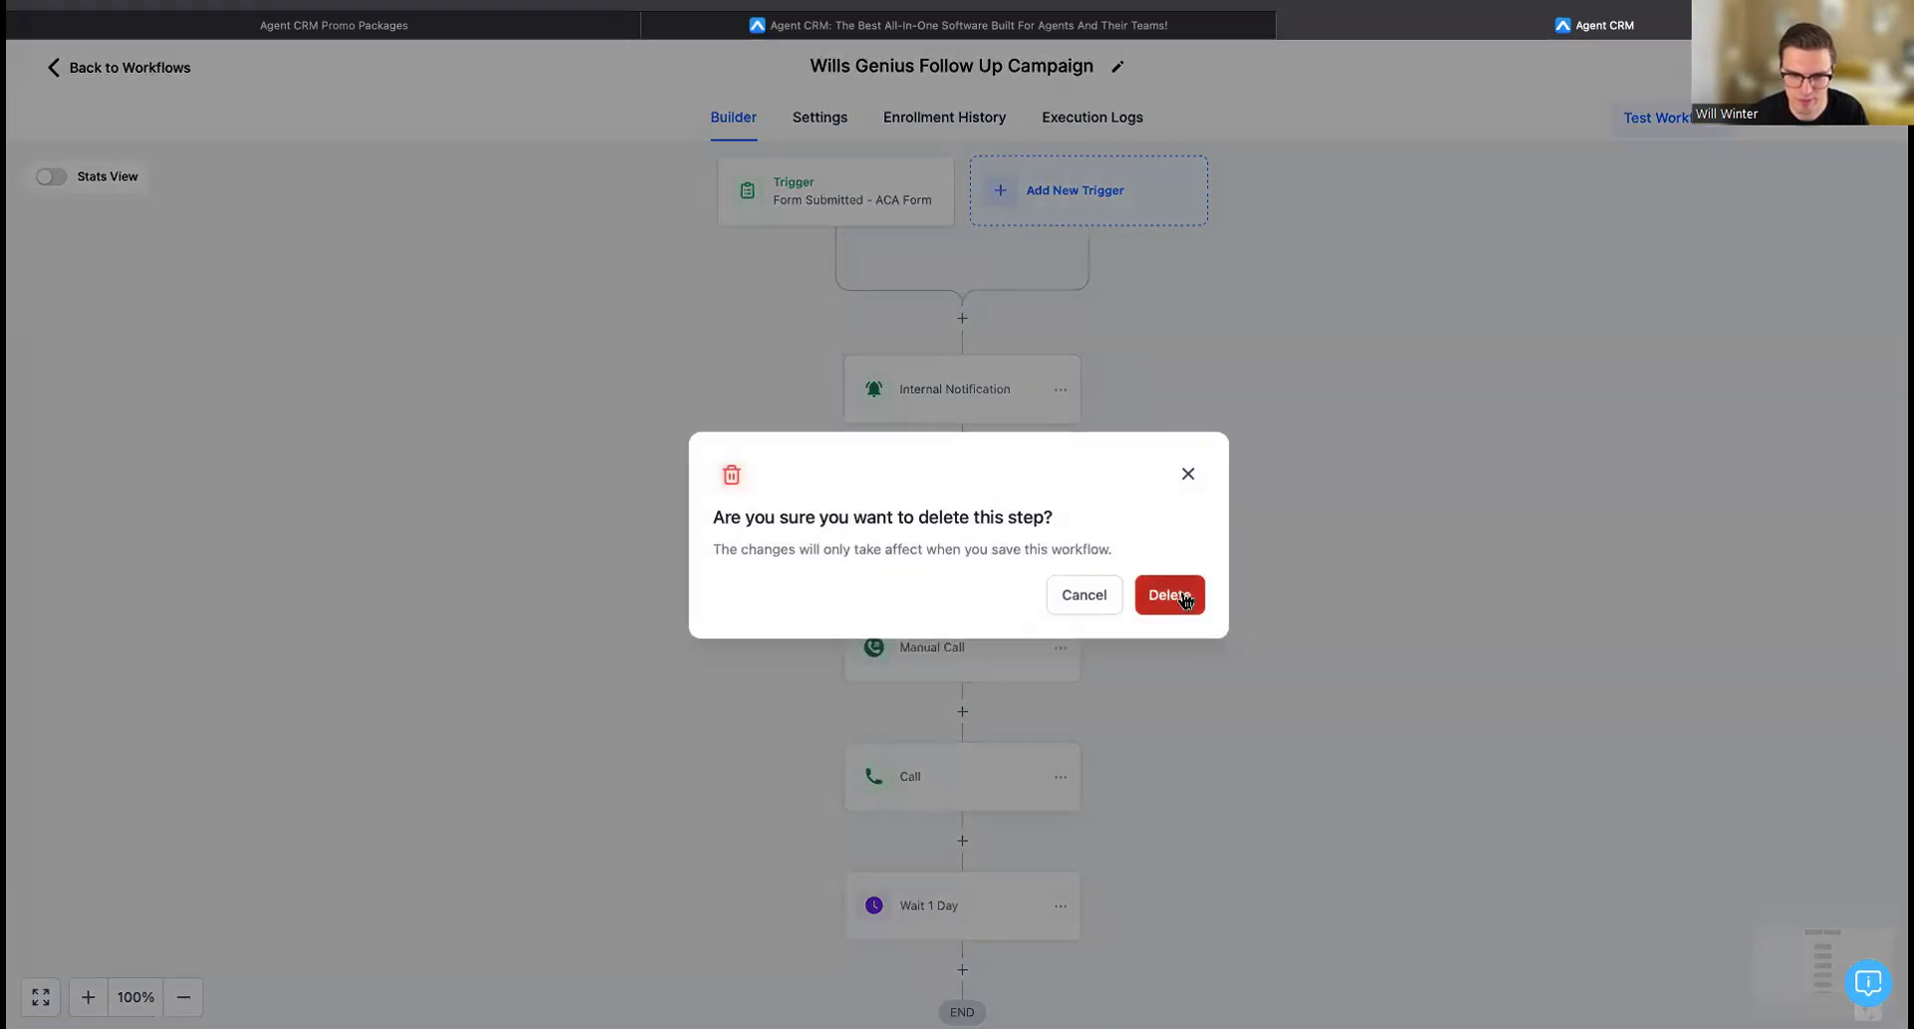
click(1176, 596)
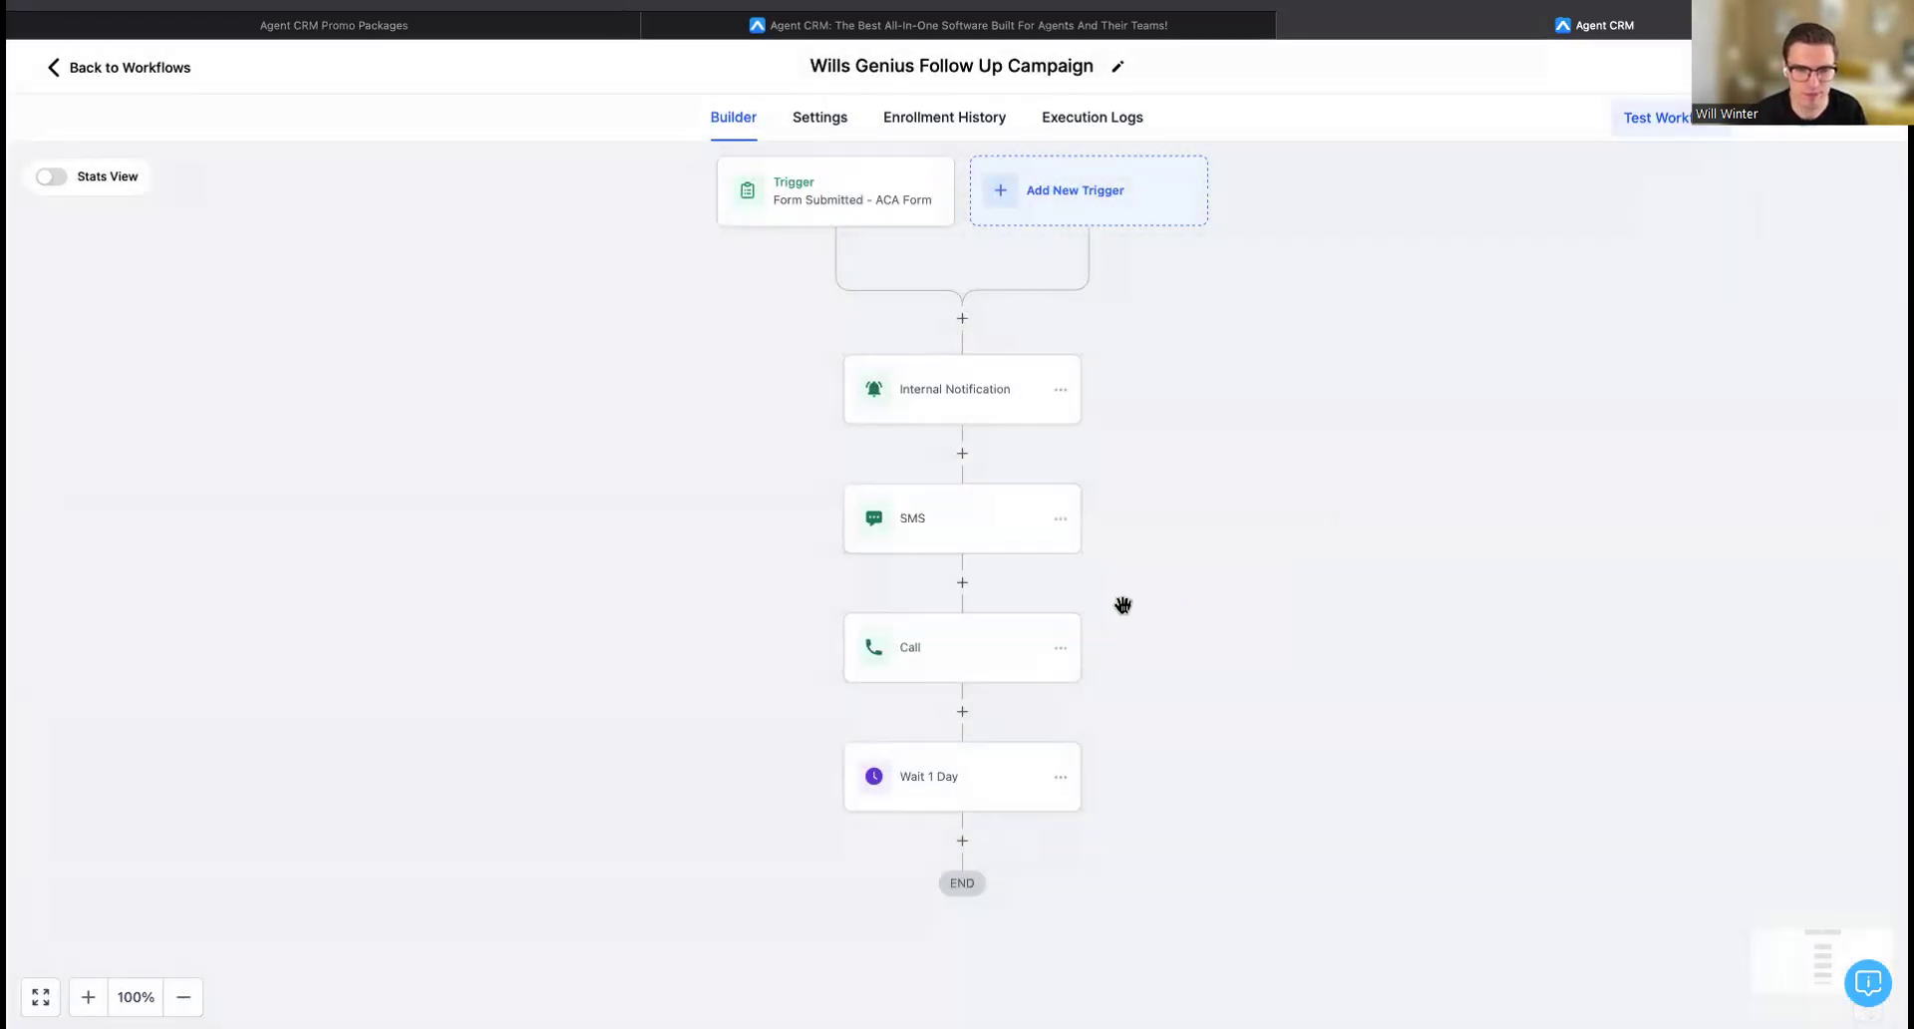
Rename the Call action as "Whisper Call" and save it.
click(971, 658)
click(1441, 421)
text(Whisper Call)
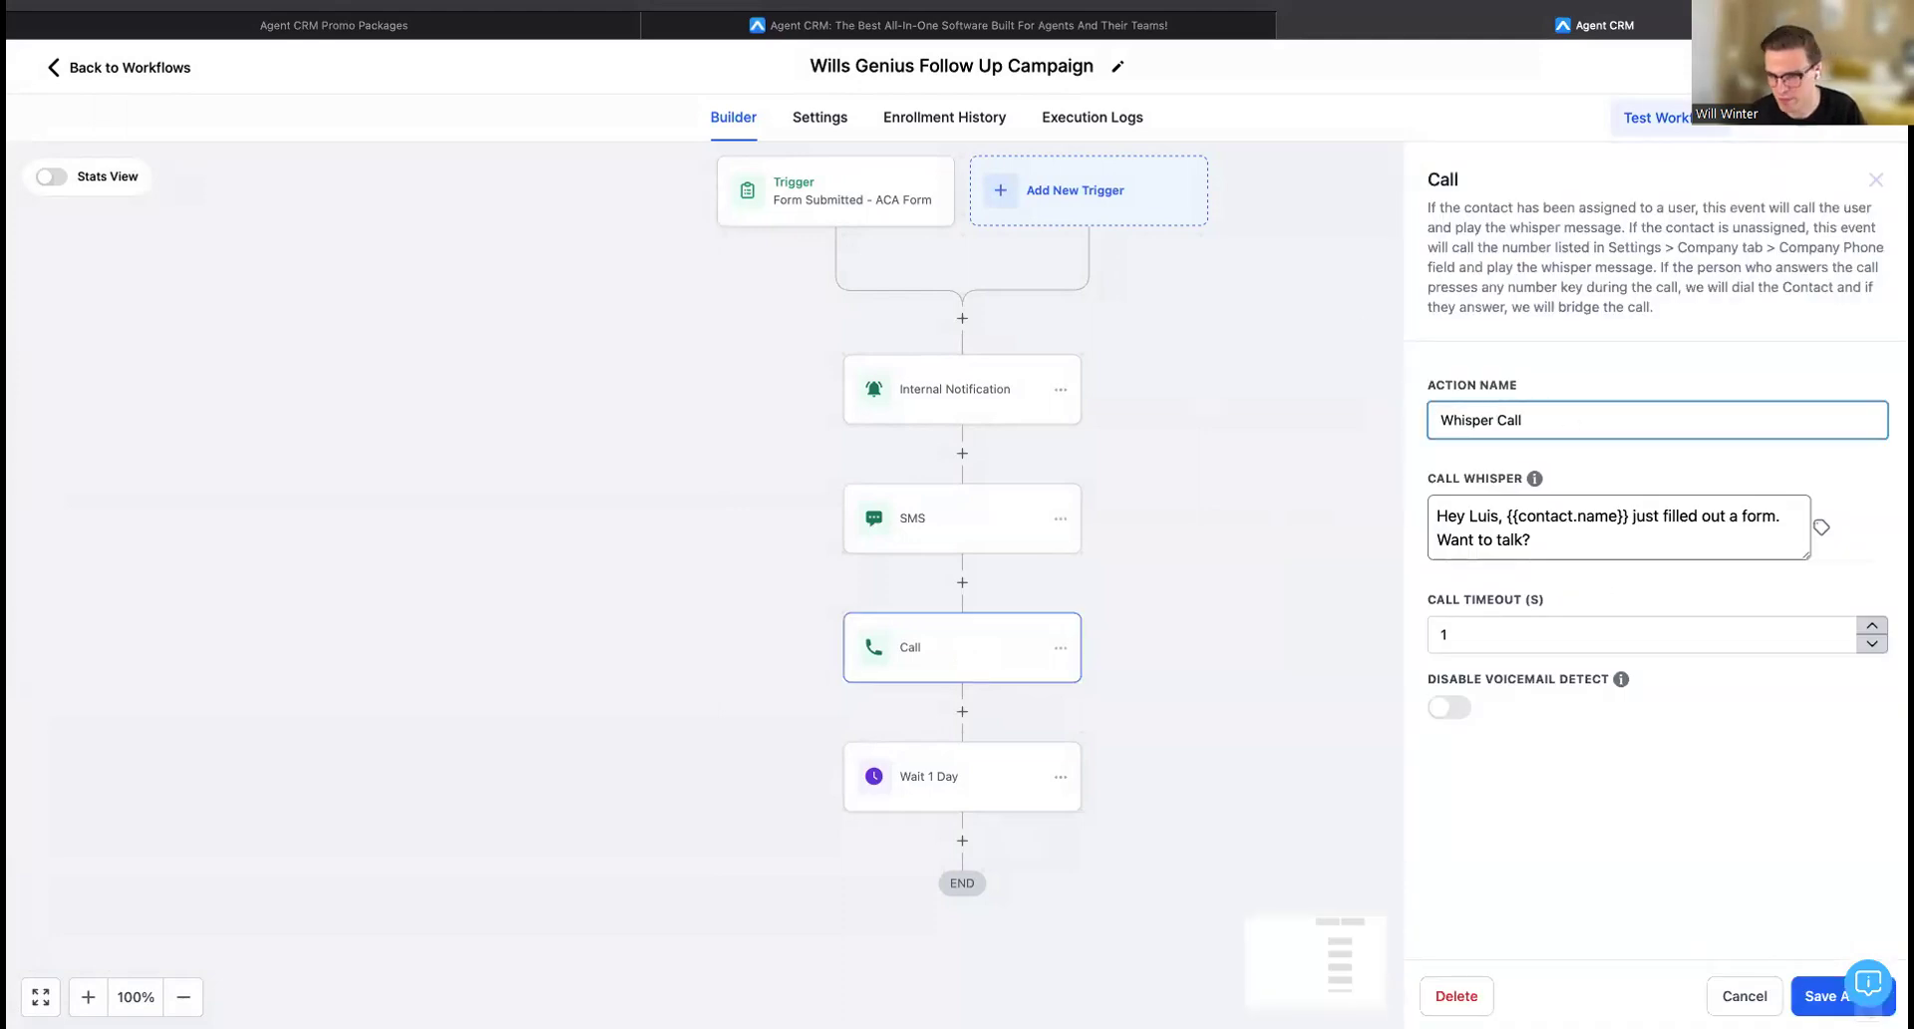
click(1822, 996)
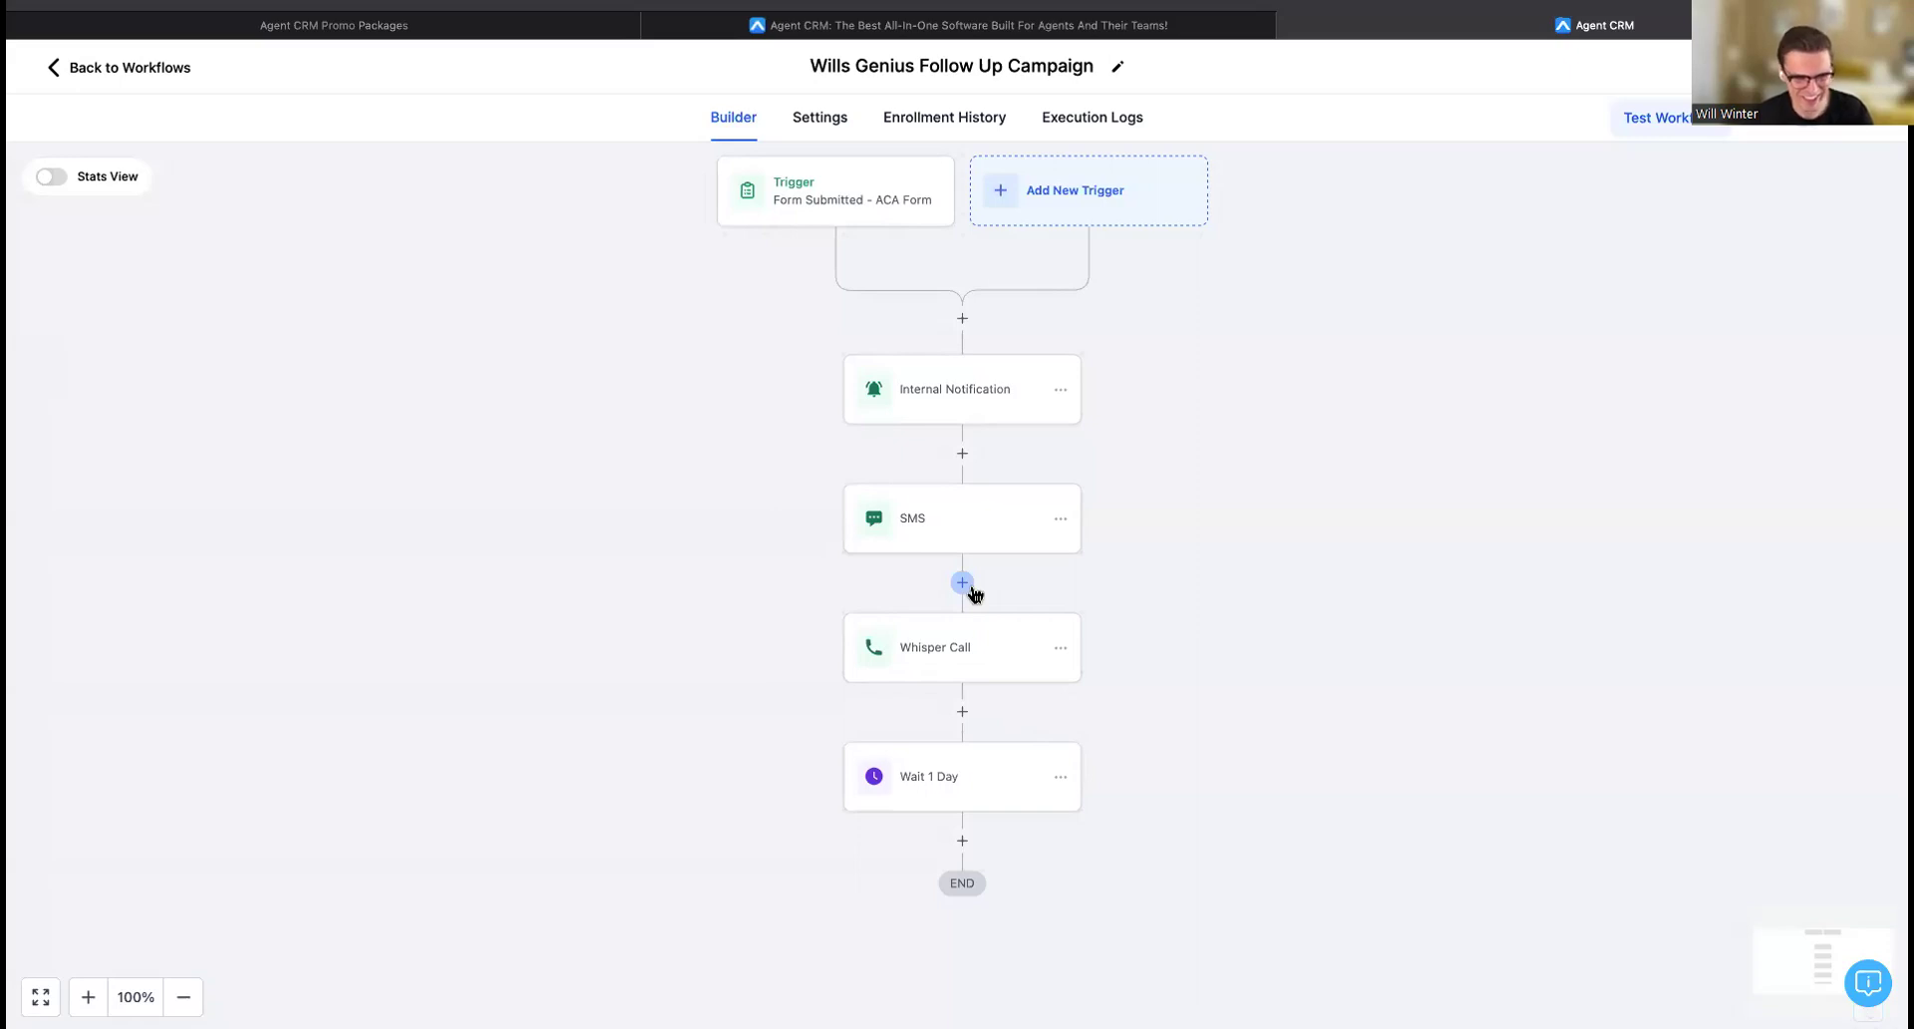
Add a 2-minute time-delay Wait between SMS and Whisper Call, name it "Wait - 2minutes", and save it.
click(971, 588)
text(wait)
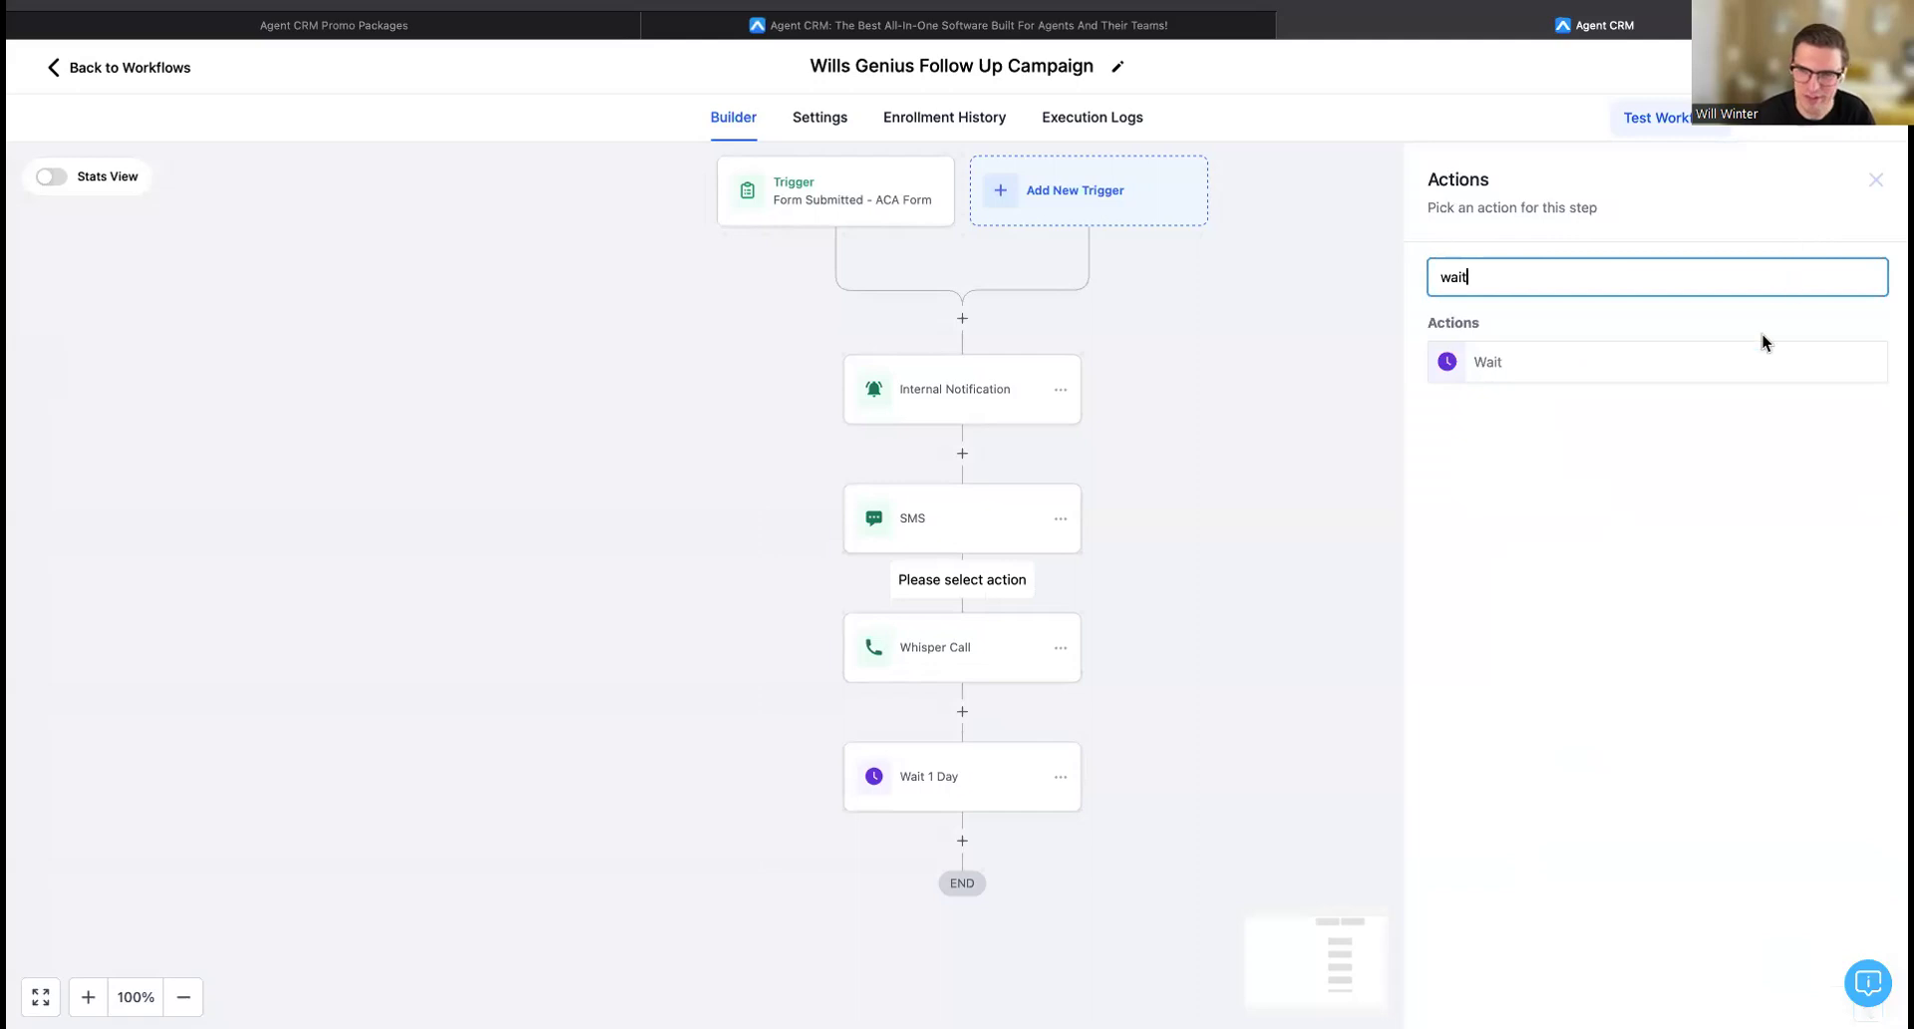
click(1628, 356)
double_click(1097, 491)
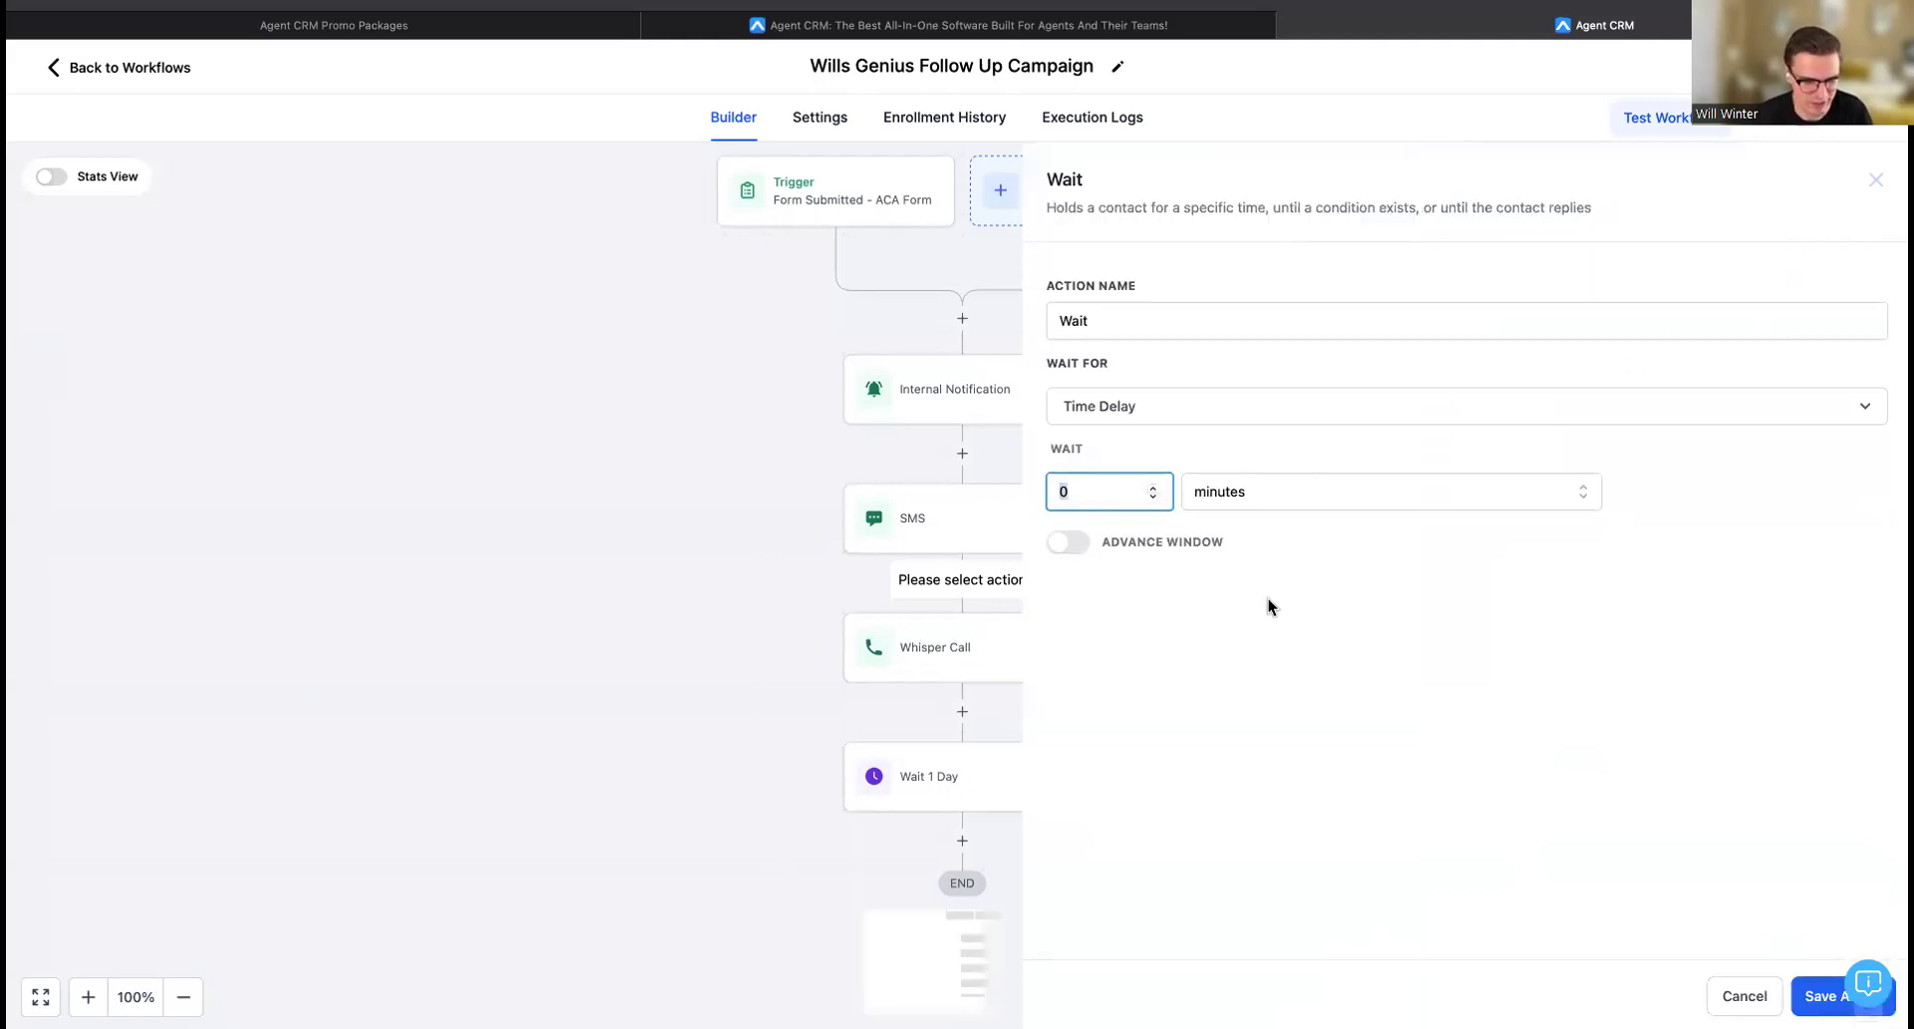
text(2)
click(1154, 335)
text(- 2m)
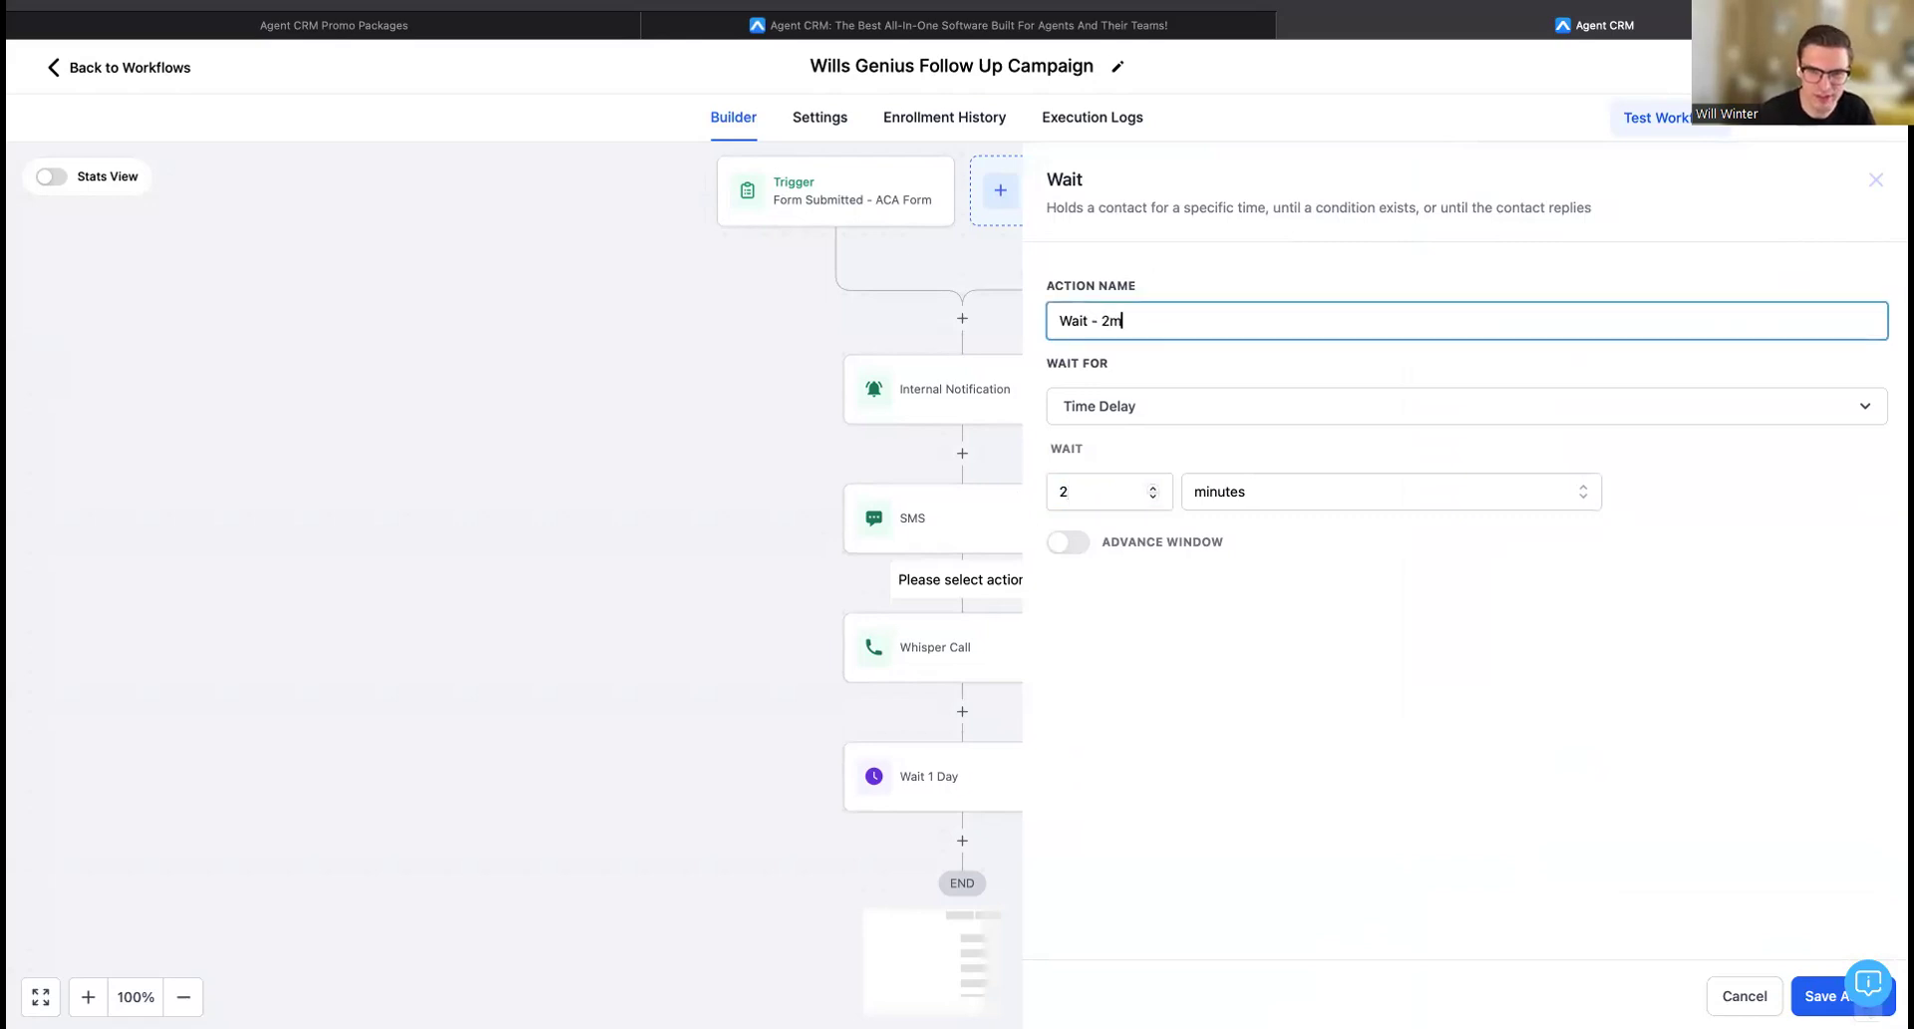
text(inutes)
click(1812, 994)
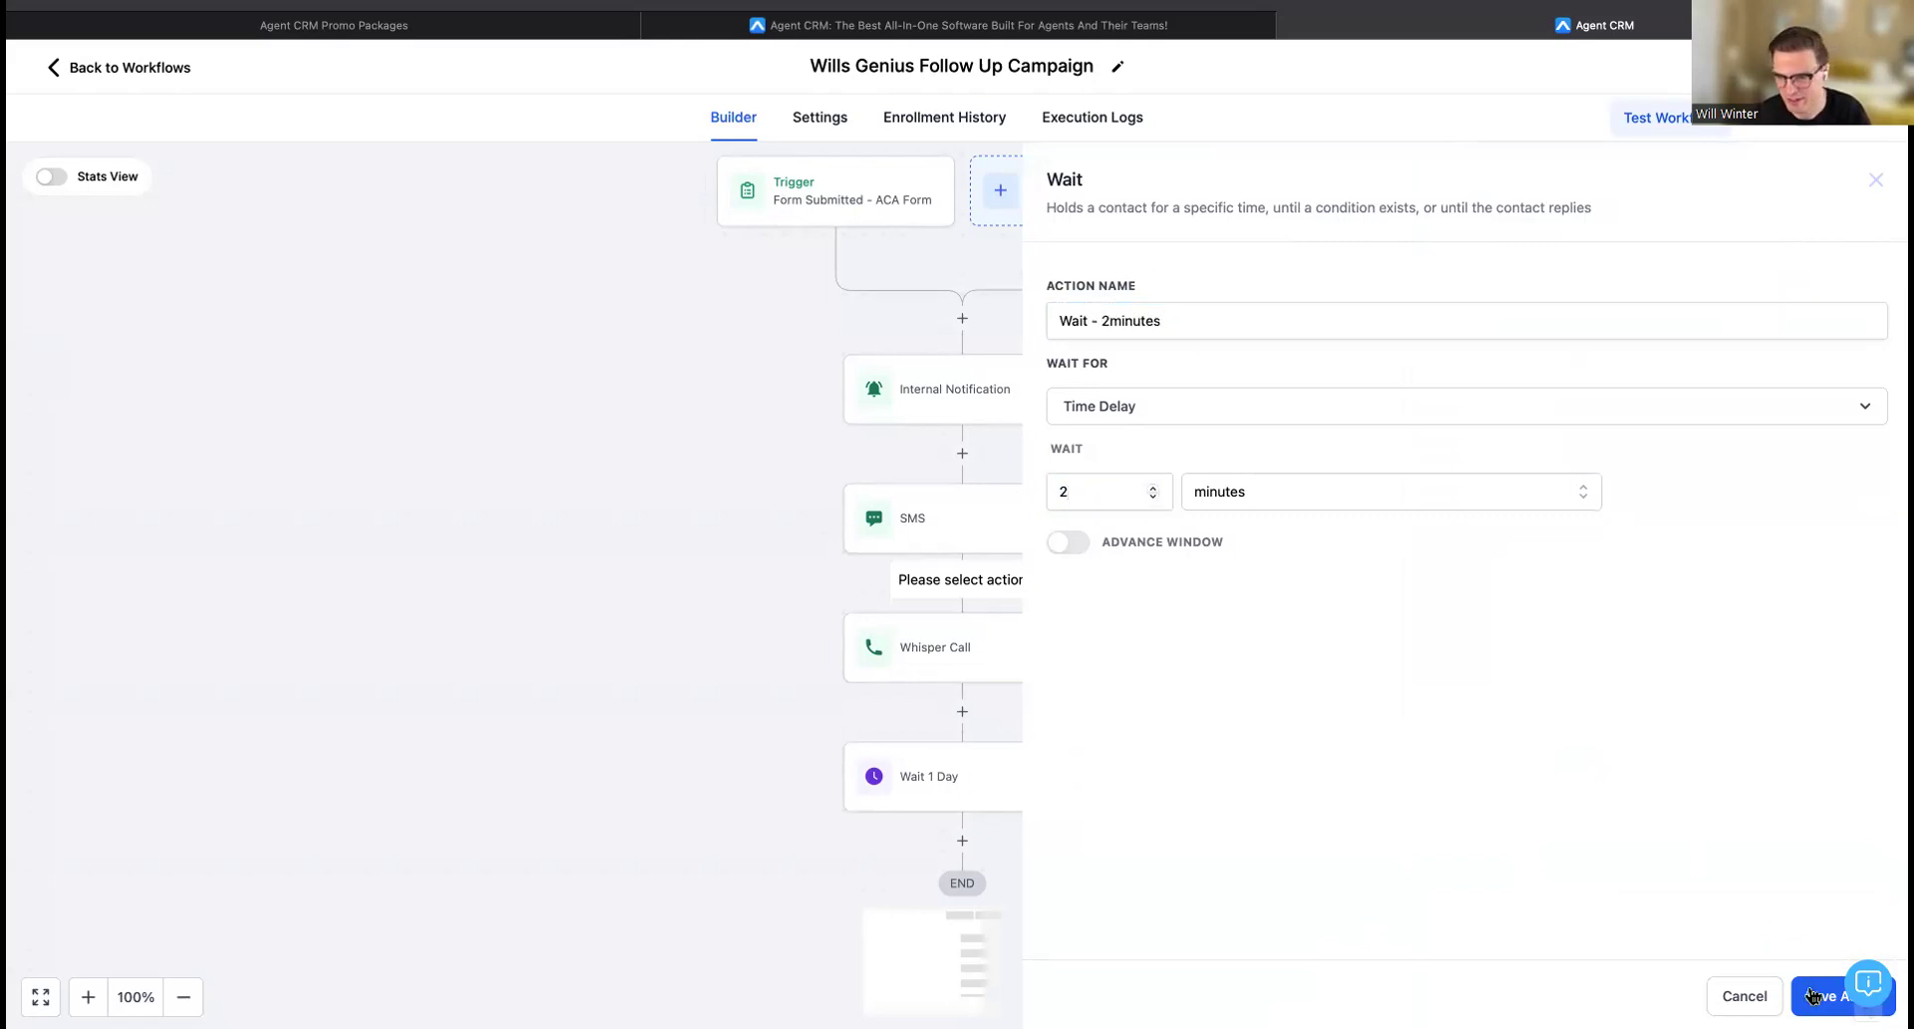
Leave the workflow builder and return to the Workflow List, keeping the changes.
scroll(1170, 615, down, 2)
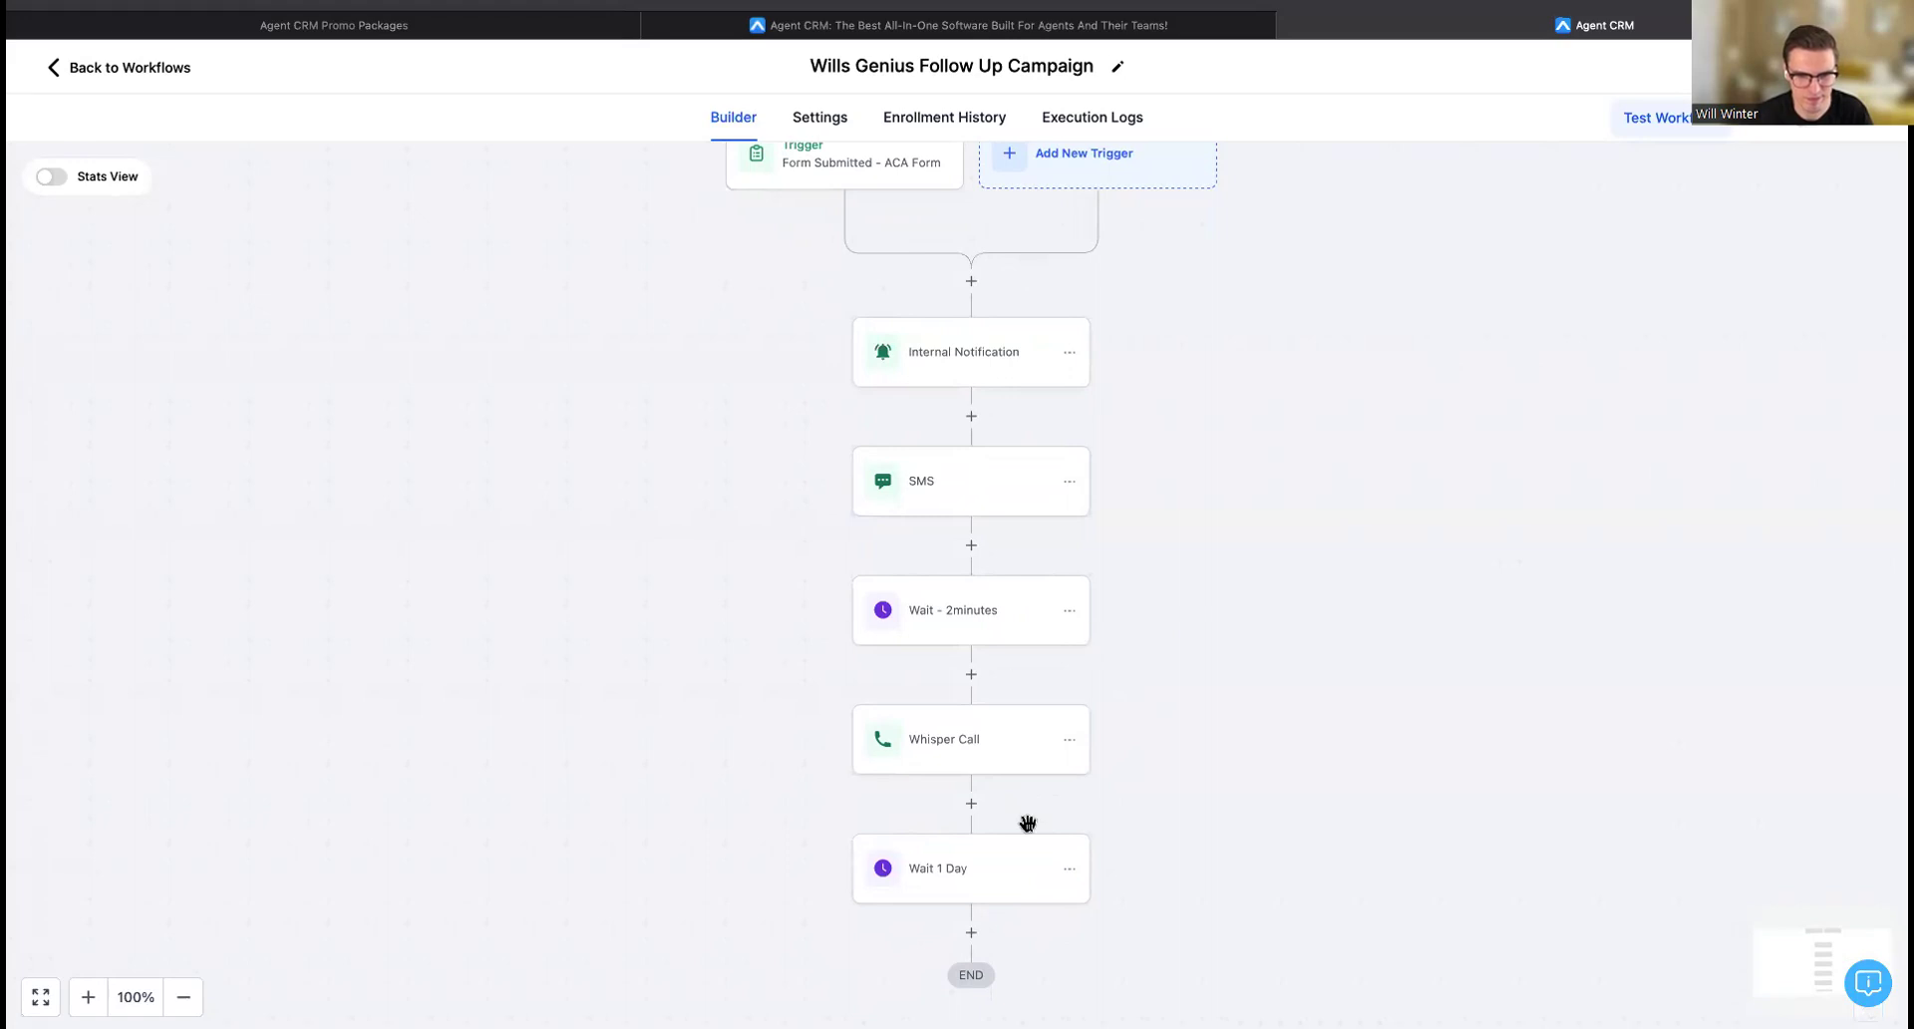
scroll(1026, 819, down, 3)
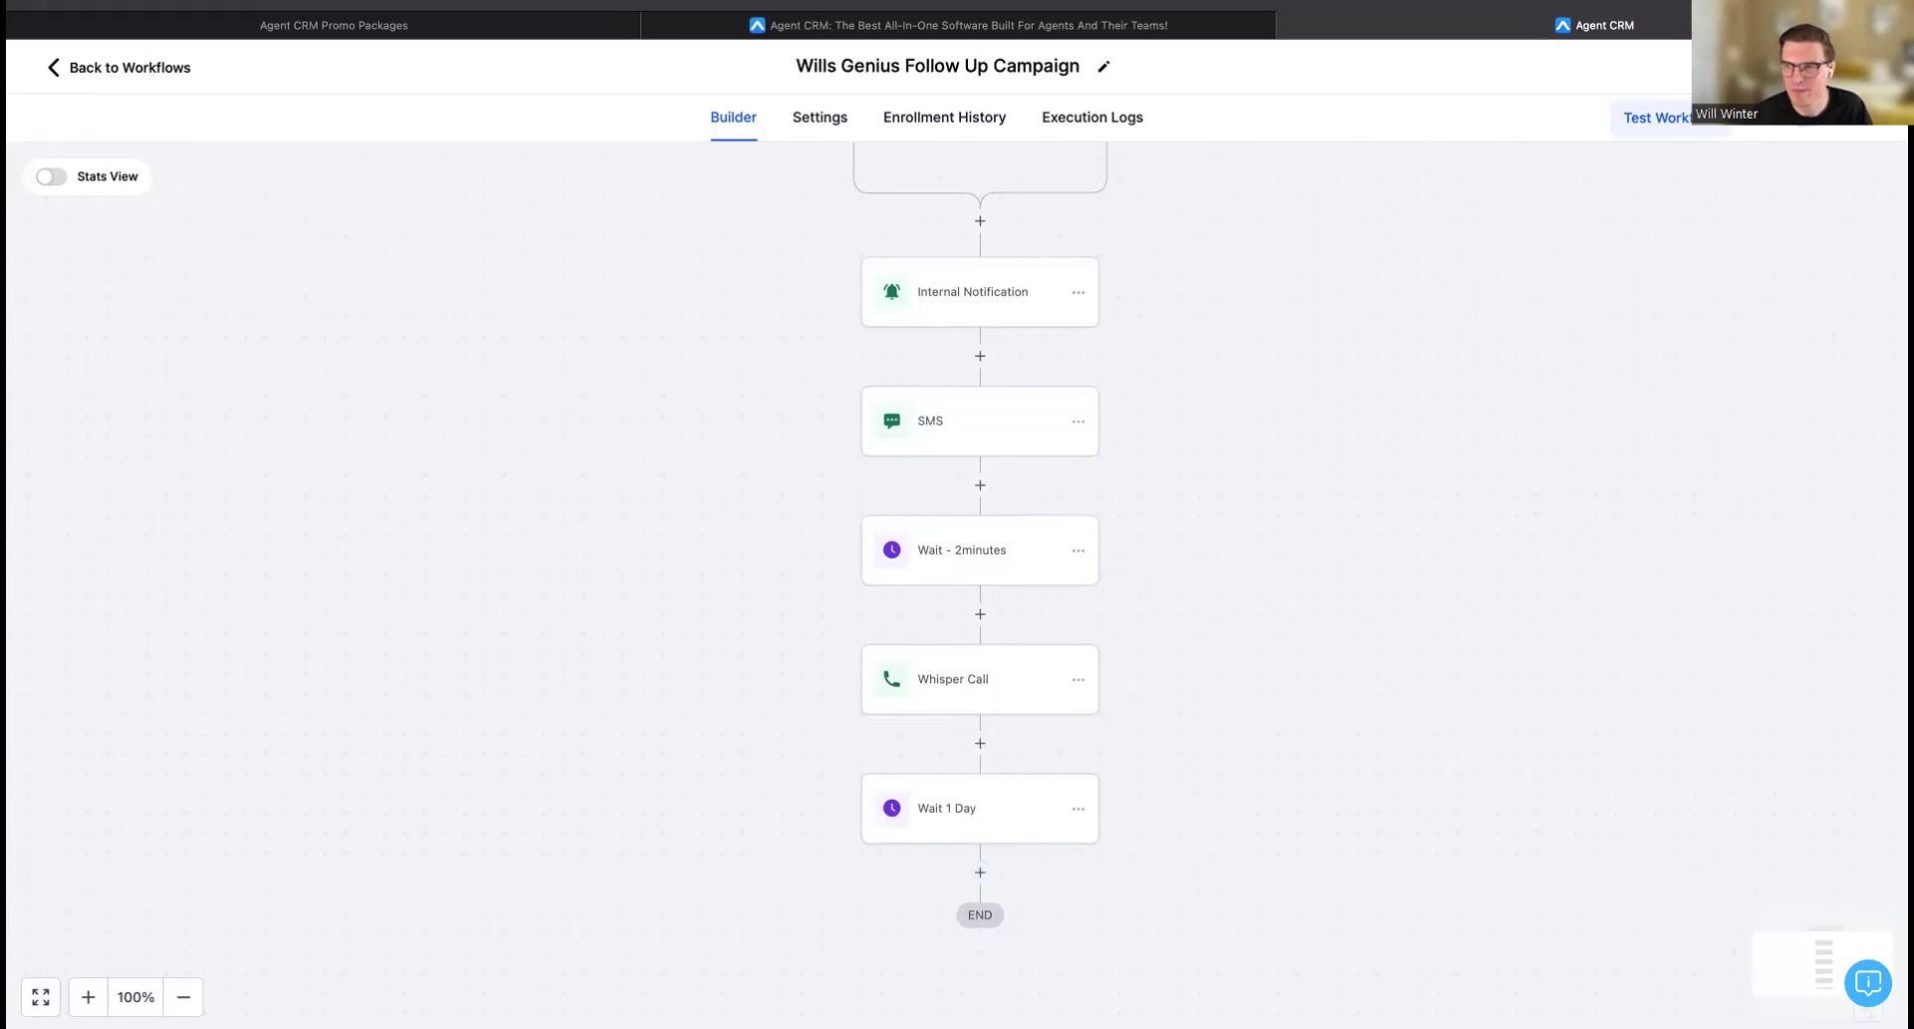
click(162, 80)
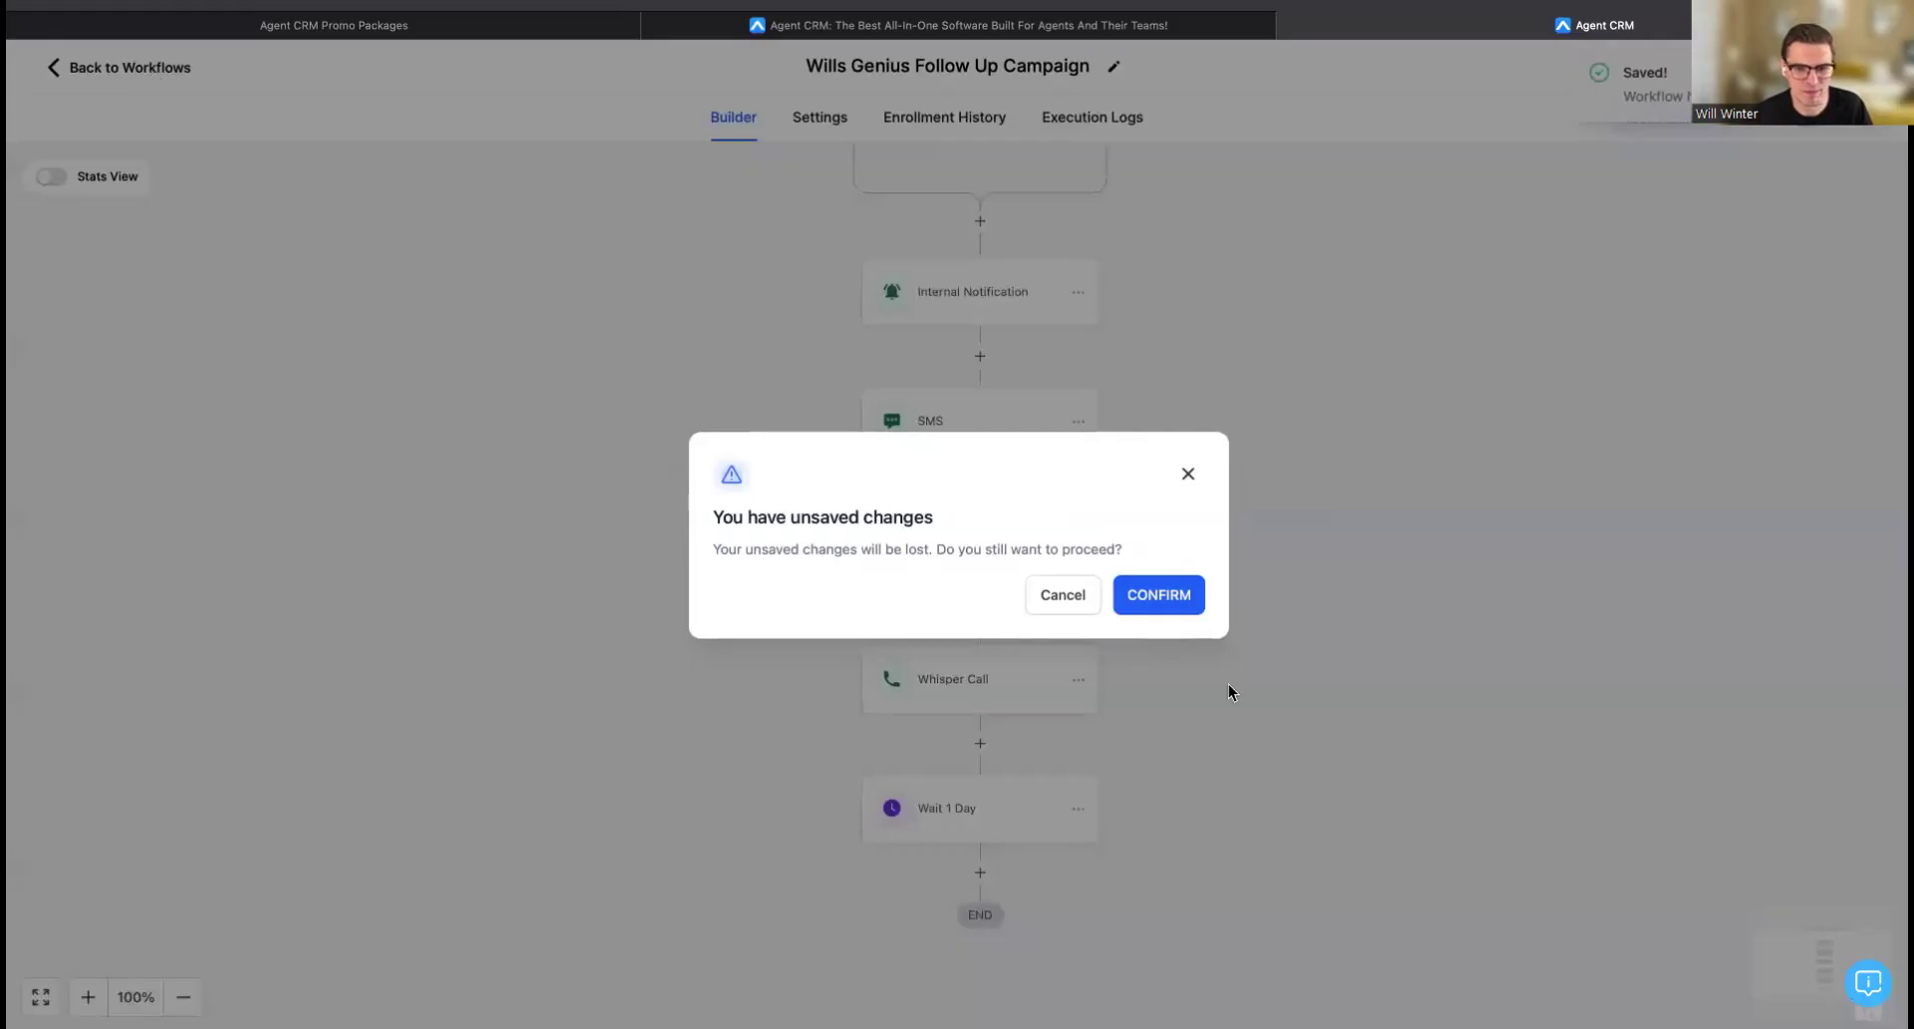
click(1100, 590)
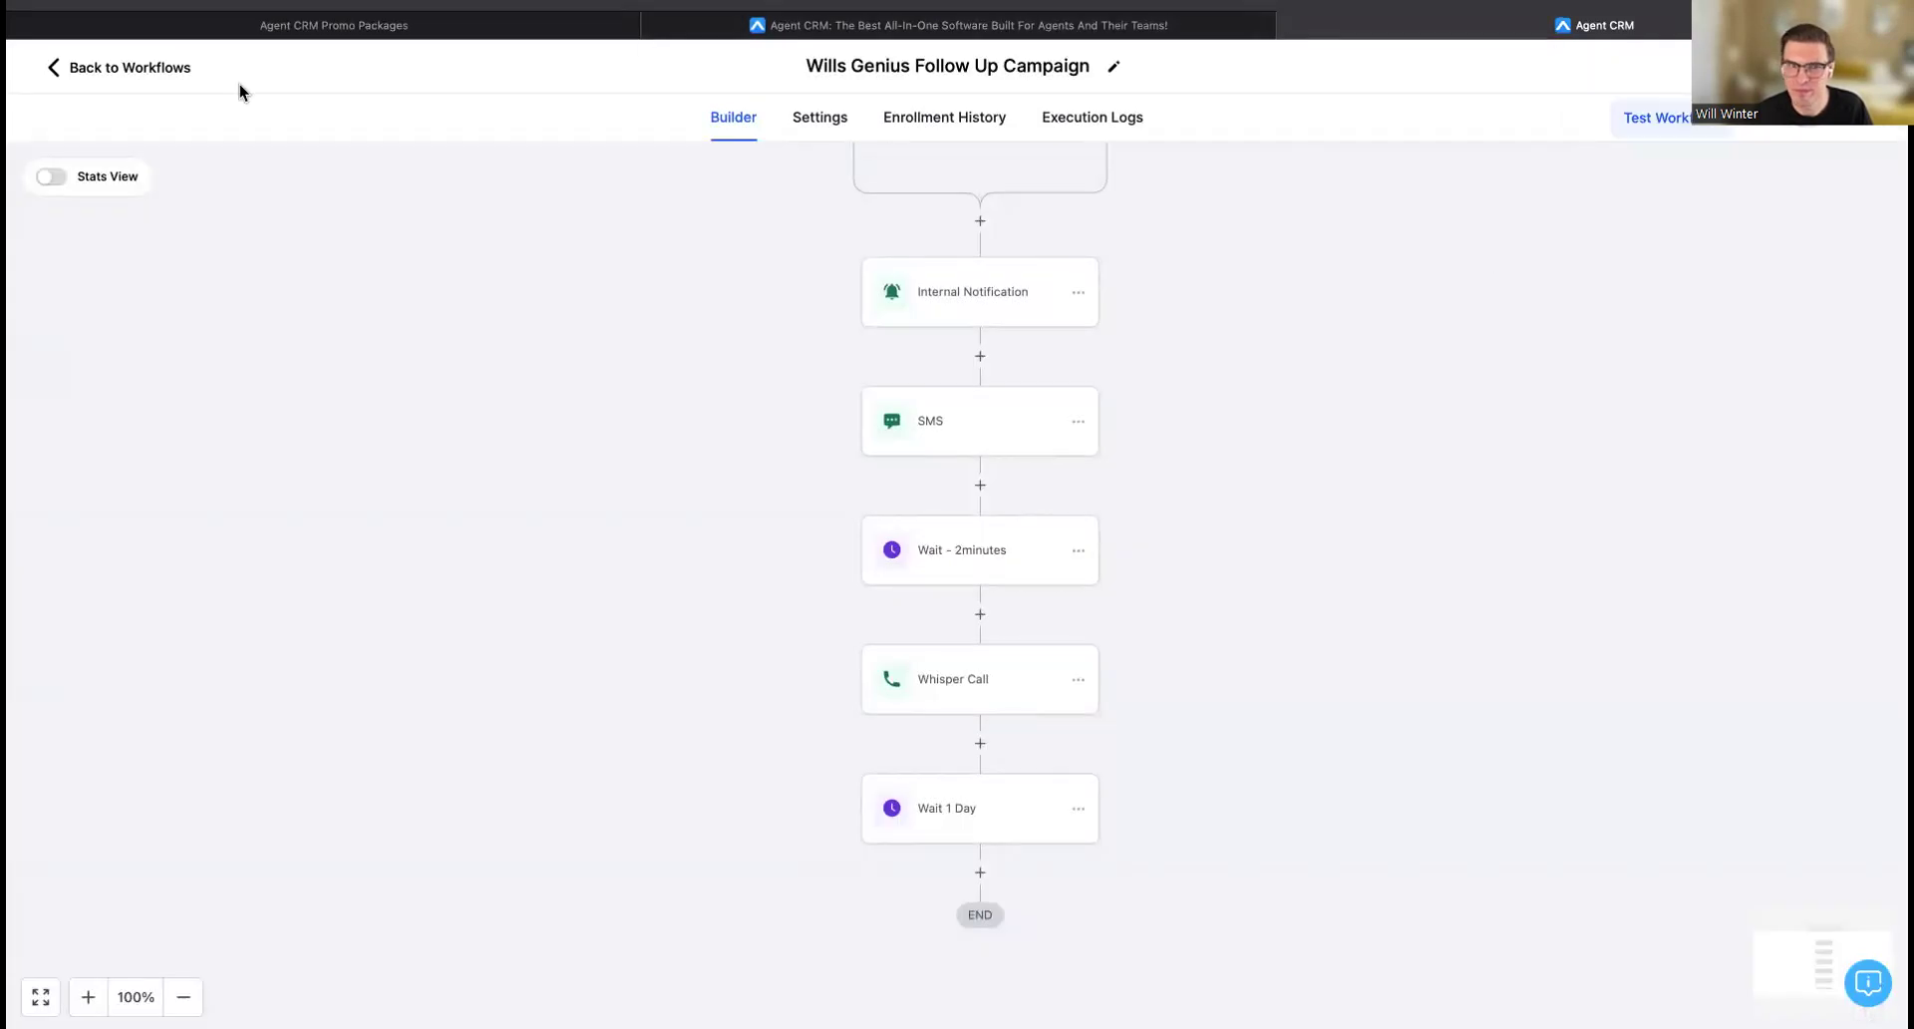
click(162, 74)
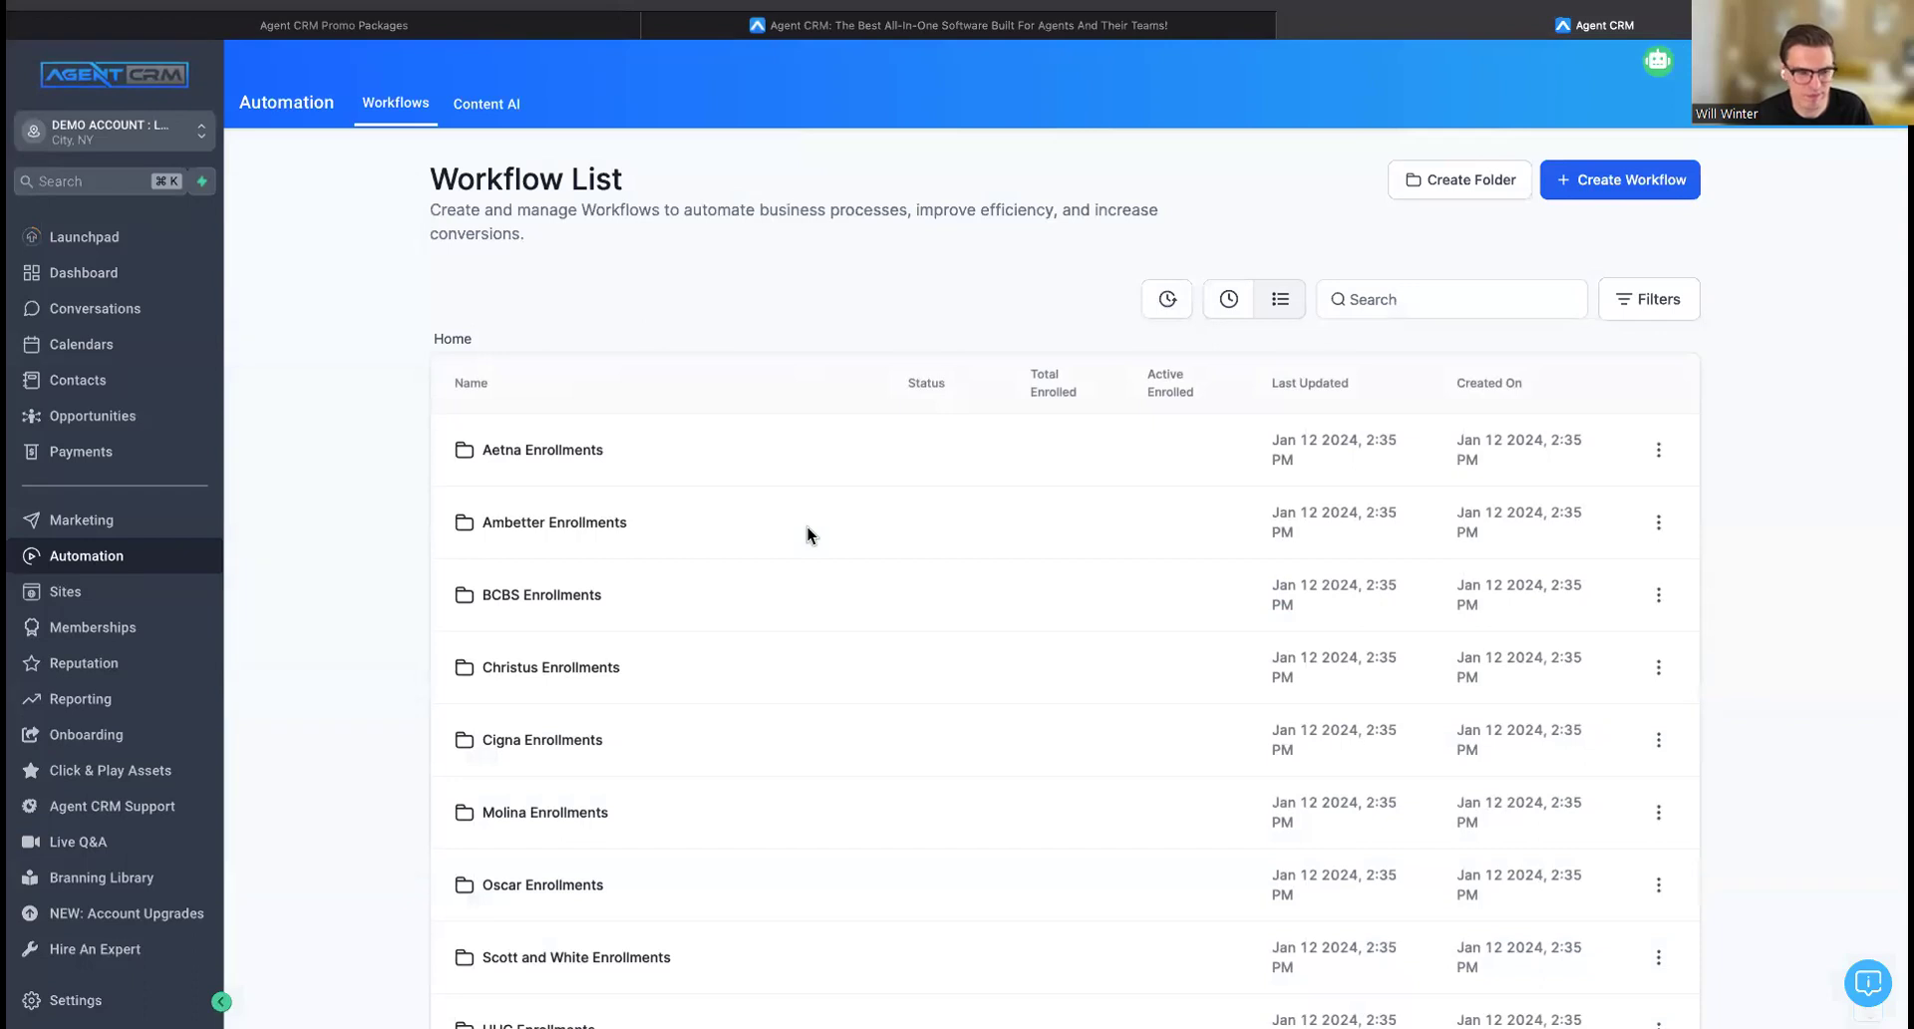
scroll(808, 534, down, 1)
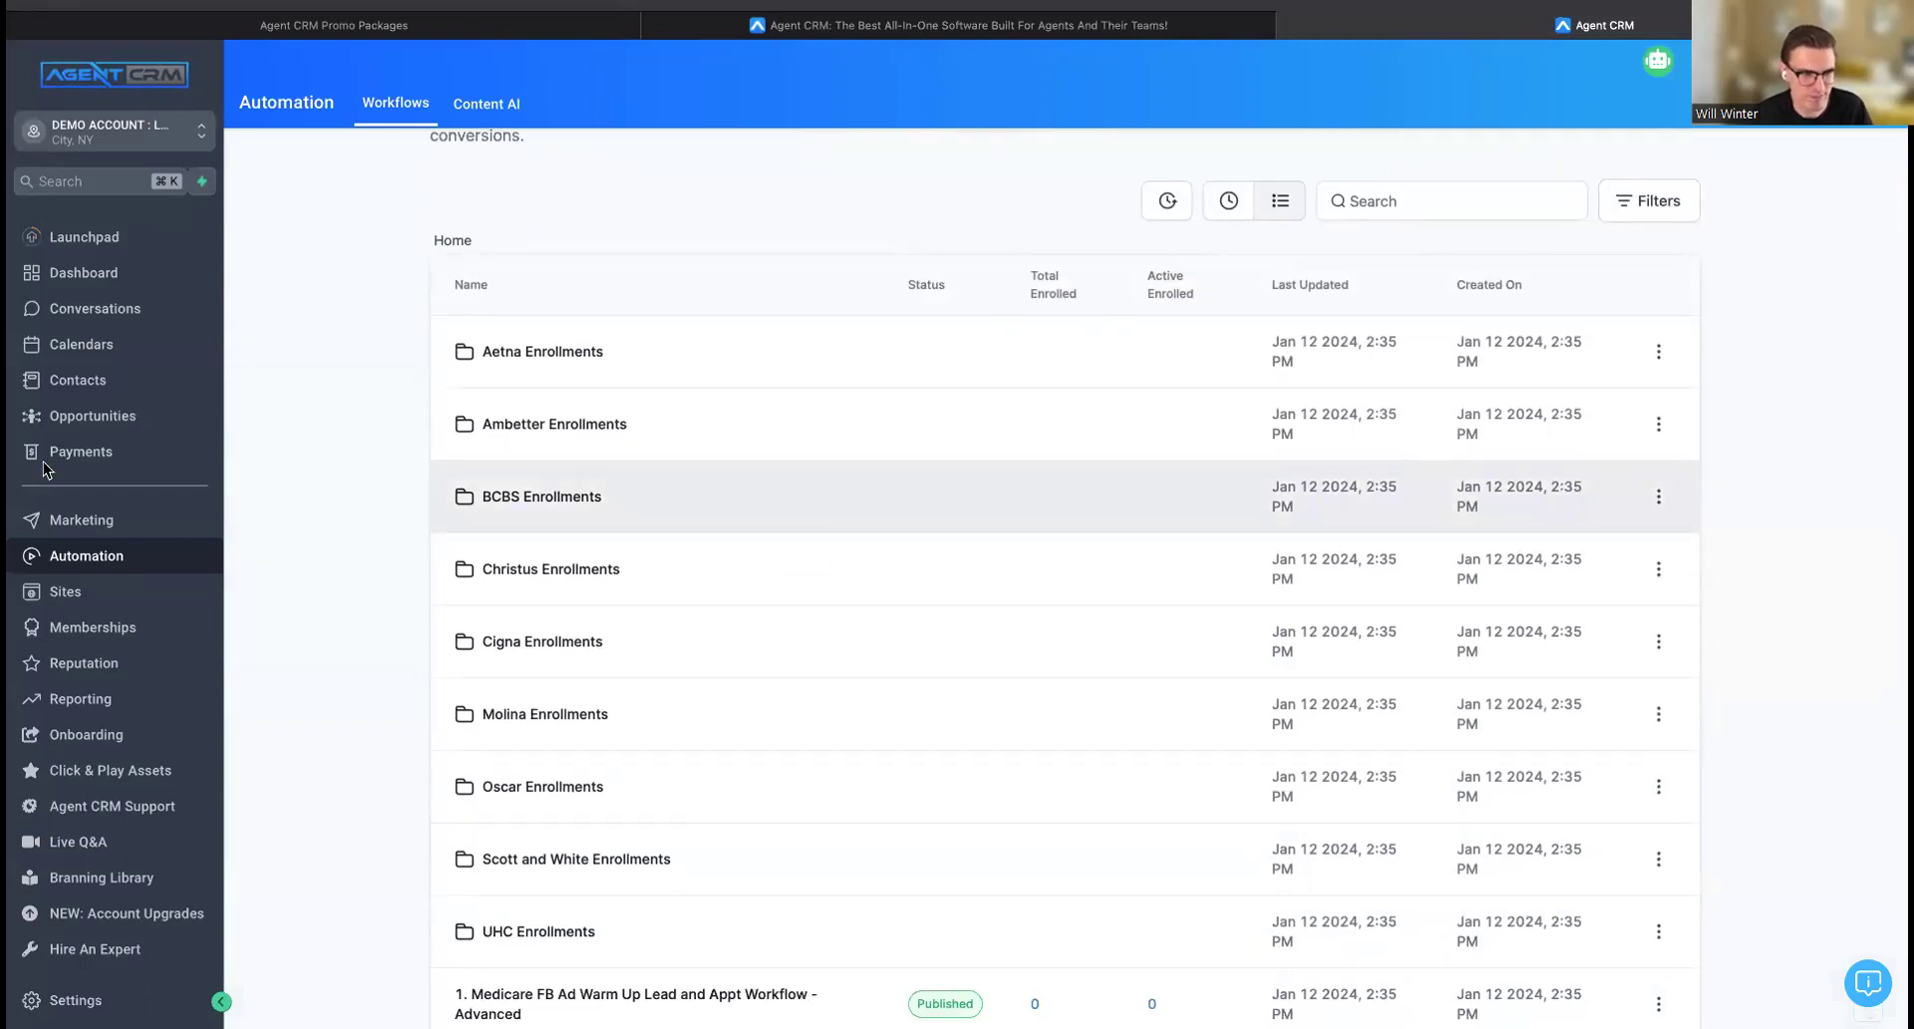
Open the contact list and select the only contact.
click(124, 383)
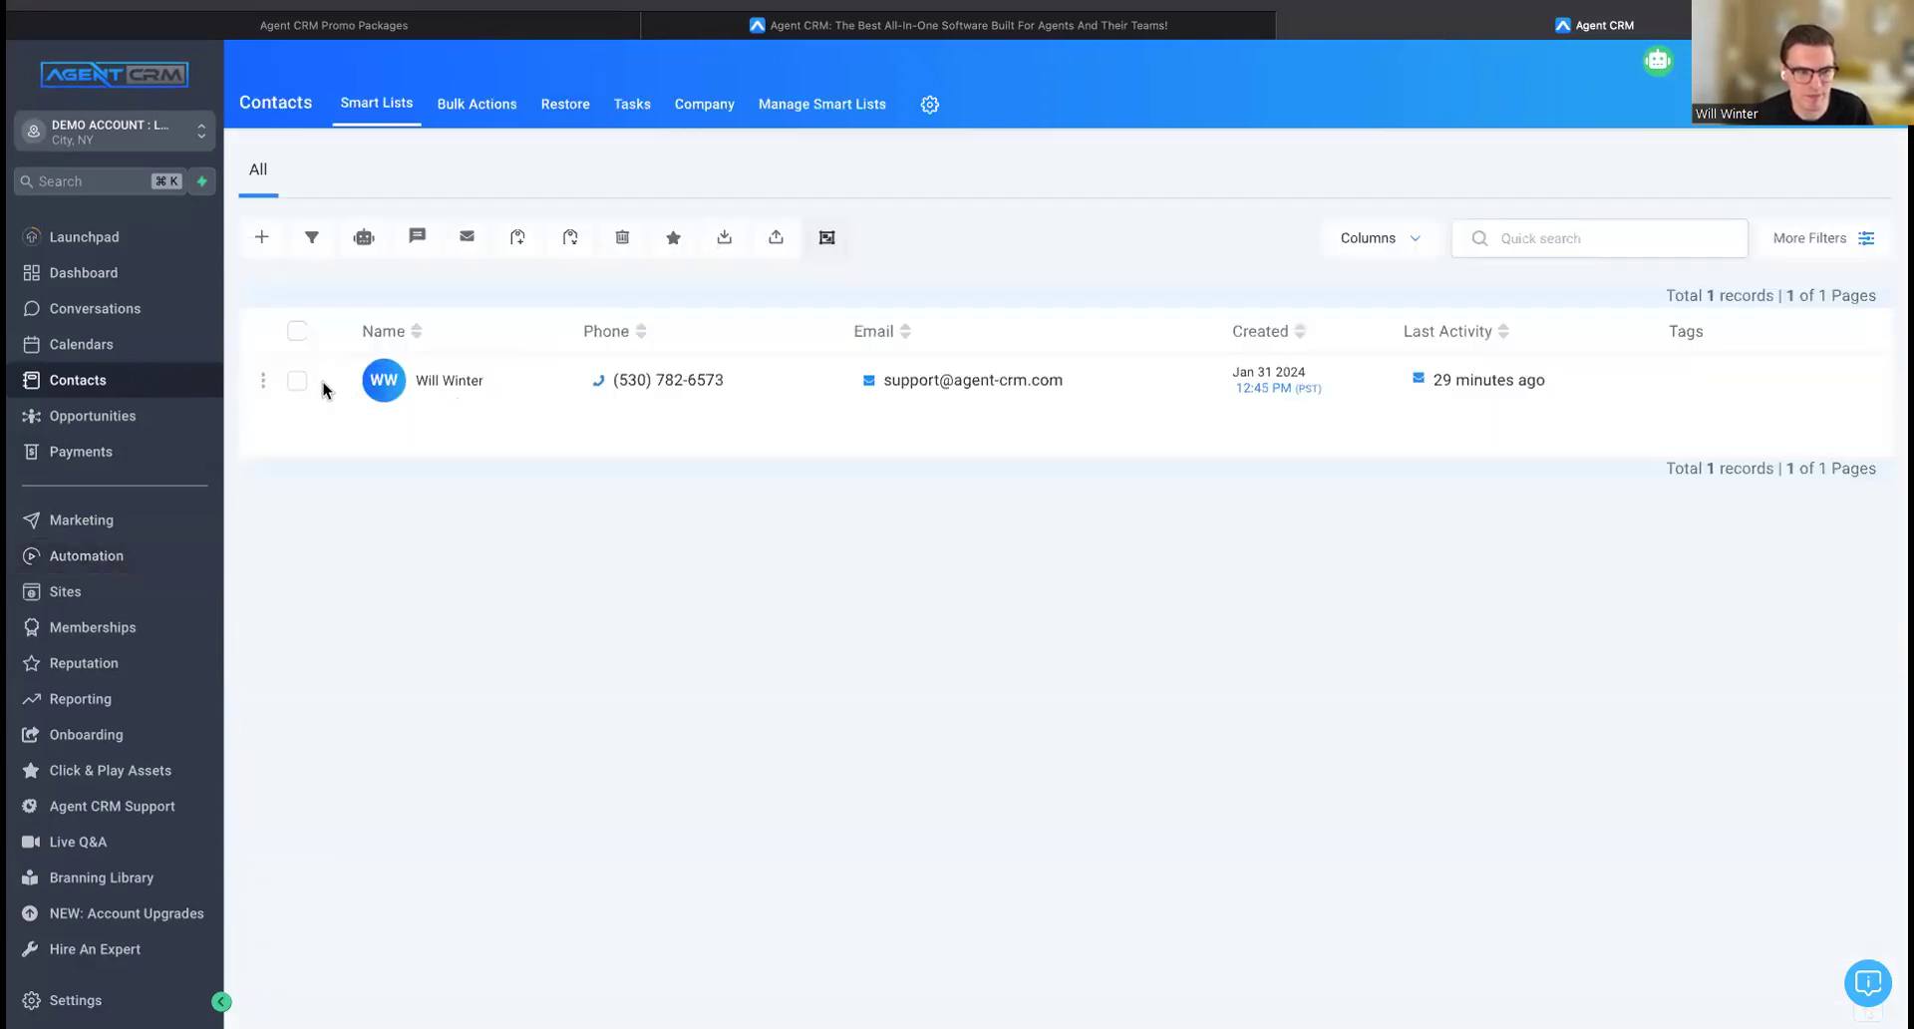
click(301, 383)
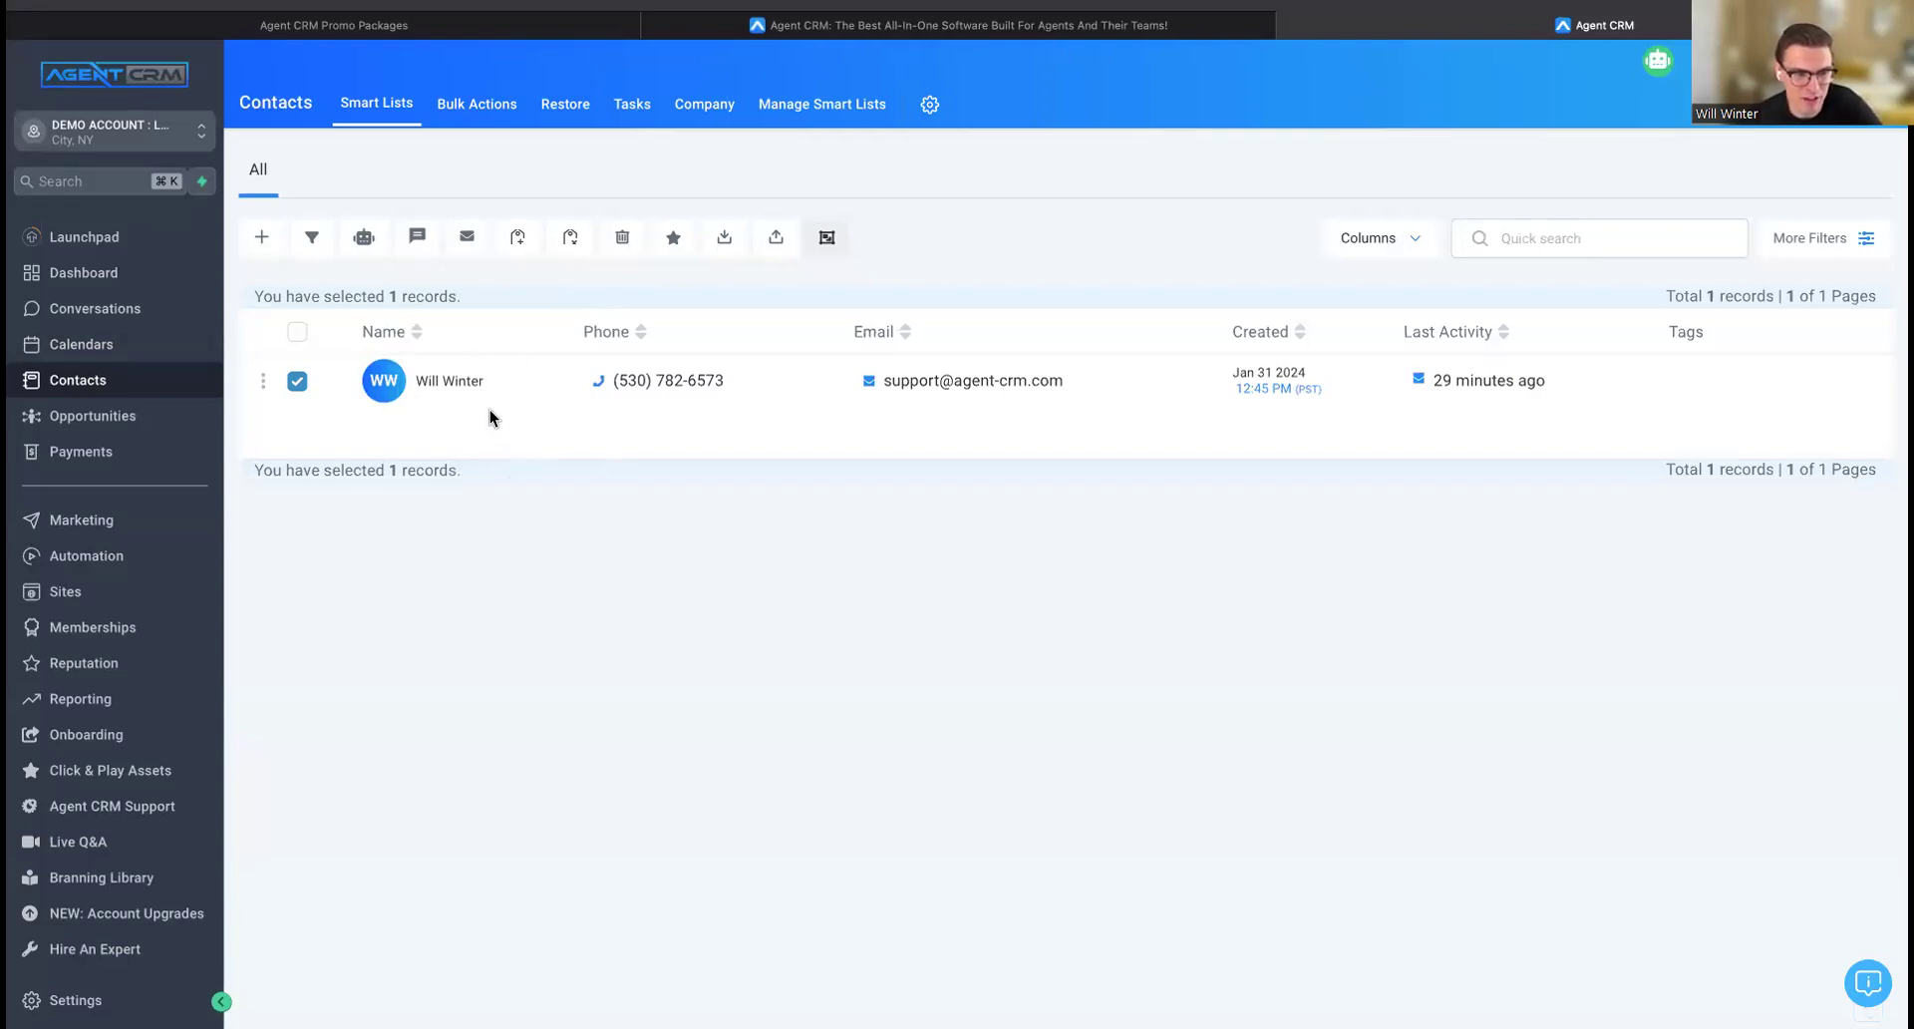
click(297, 381)
click(297, 381)
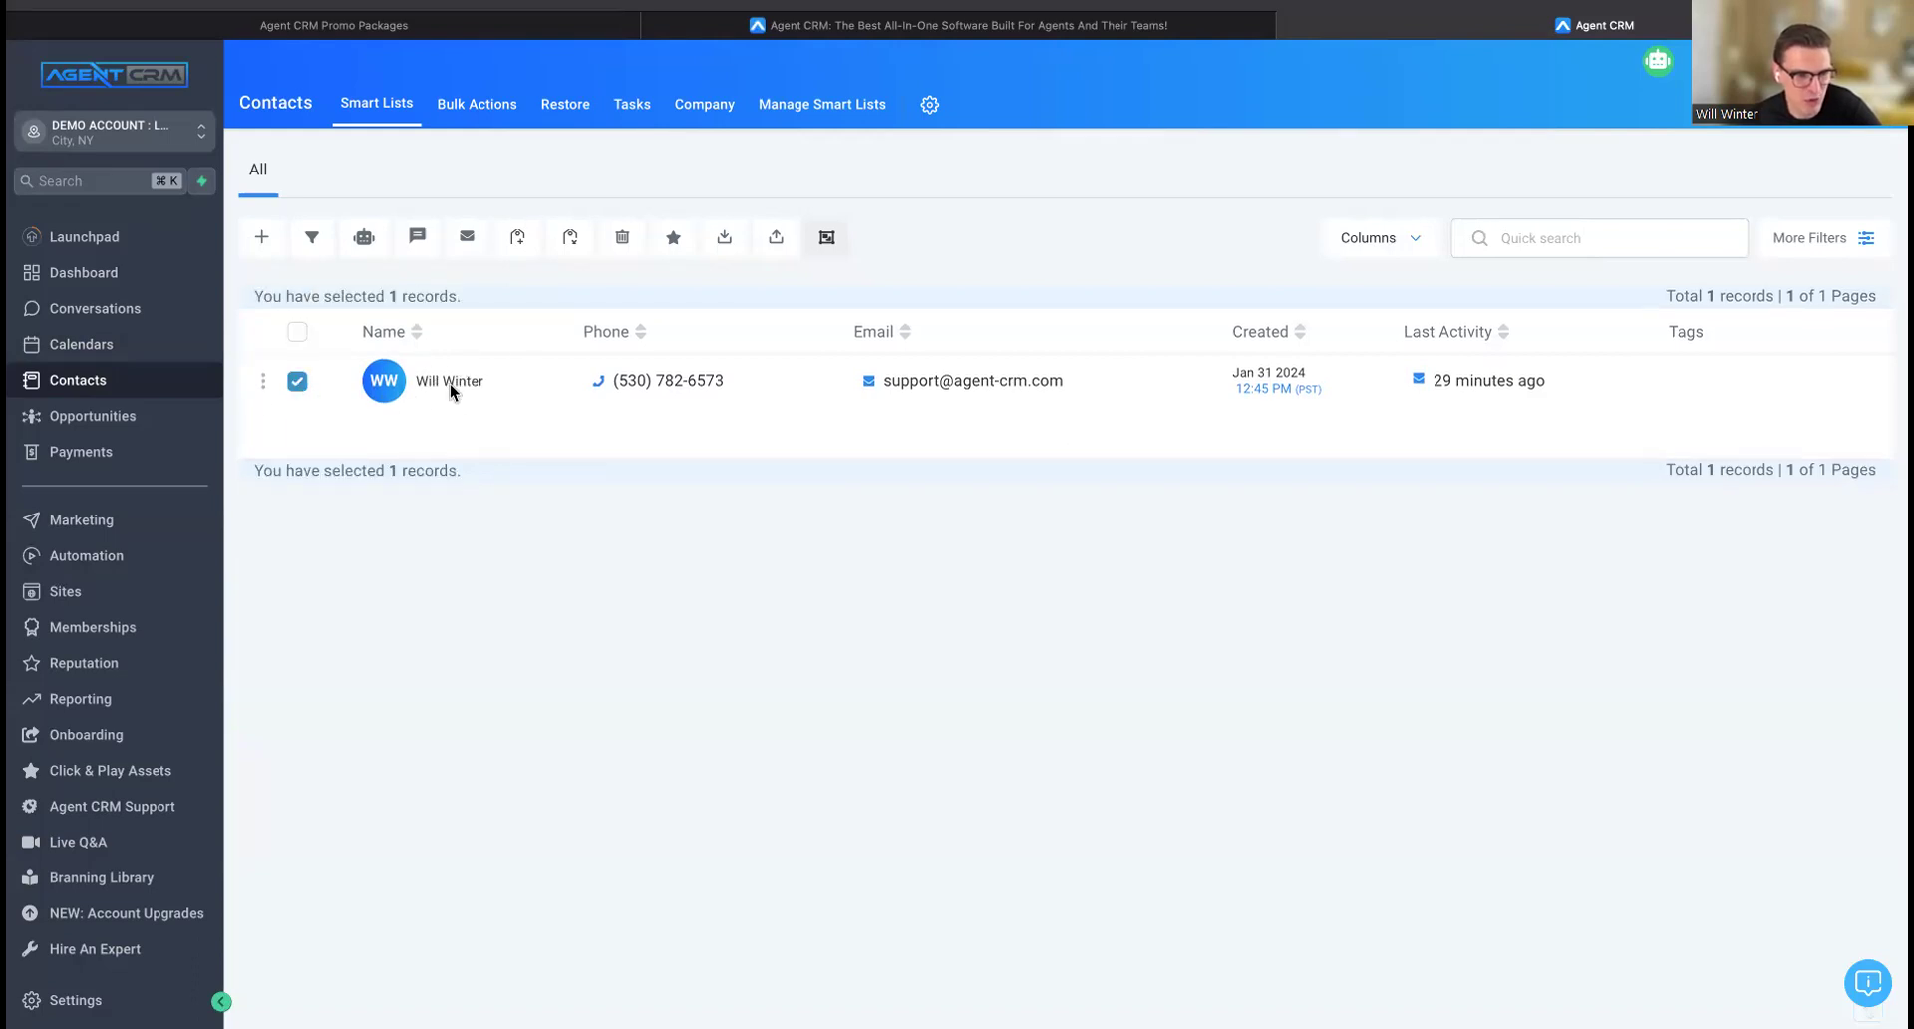
Try to add the selected contact to the new follow-up campaign by searching the available workflows for its name.
click(360, 238)
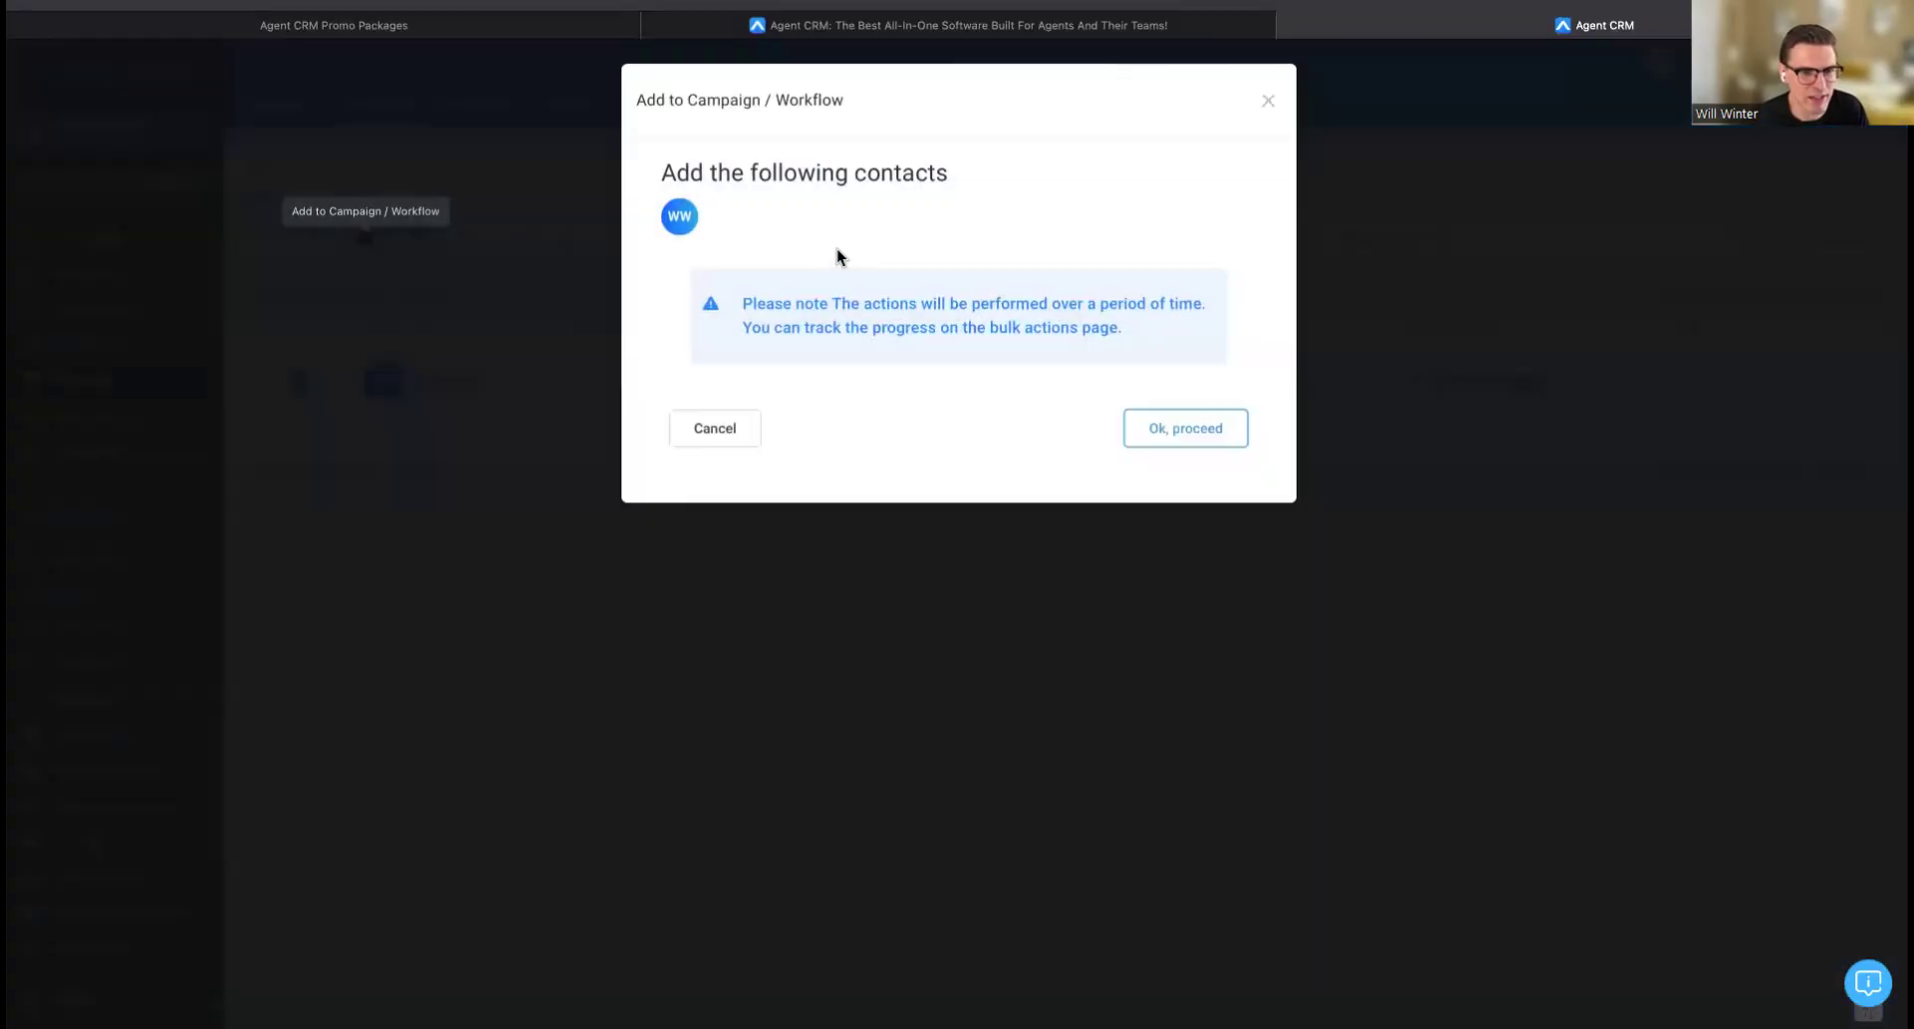
click(1175, 427)
click(802, 327)
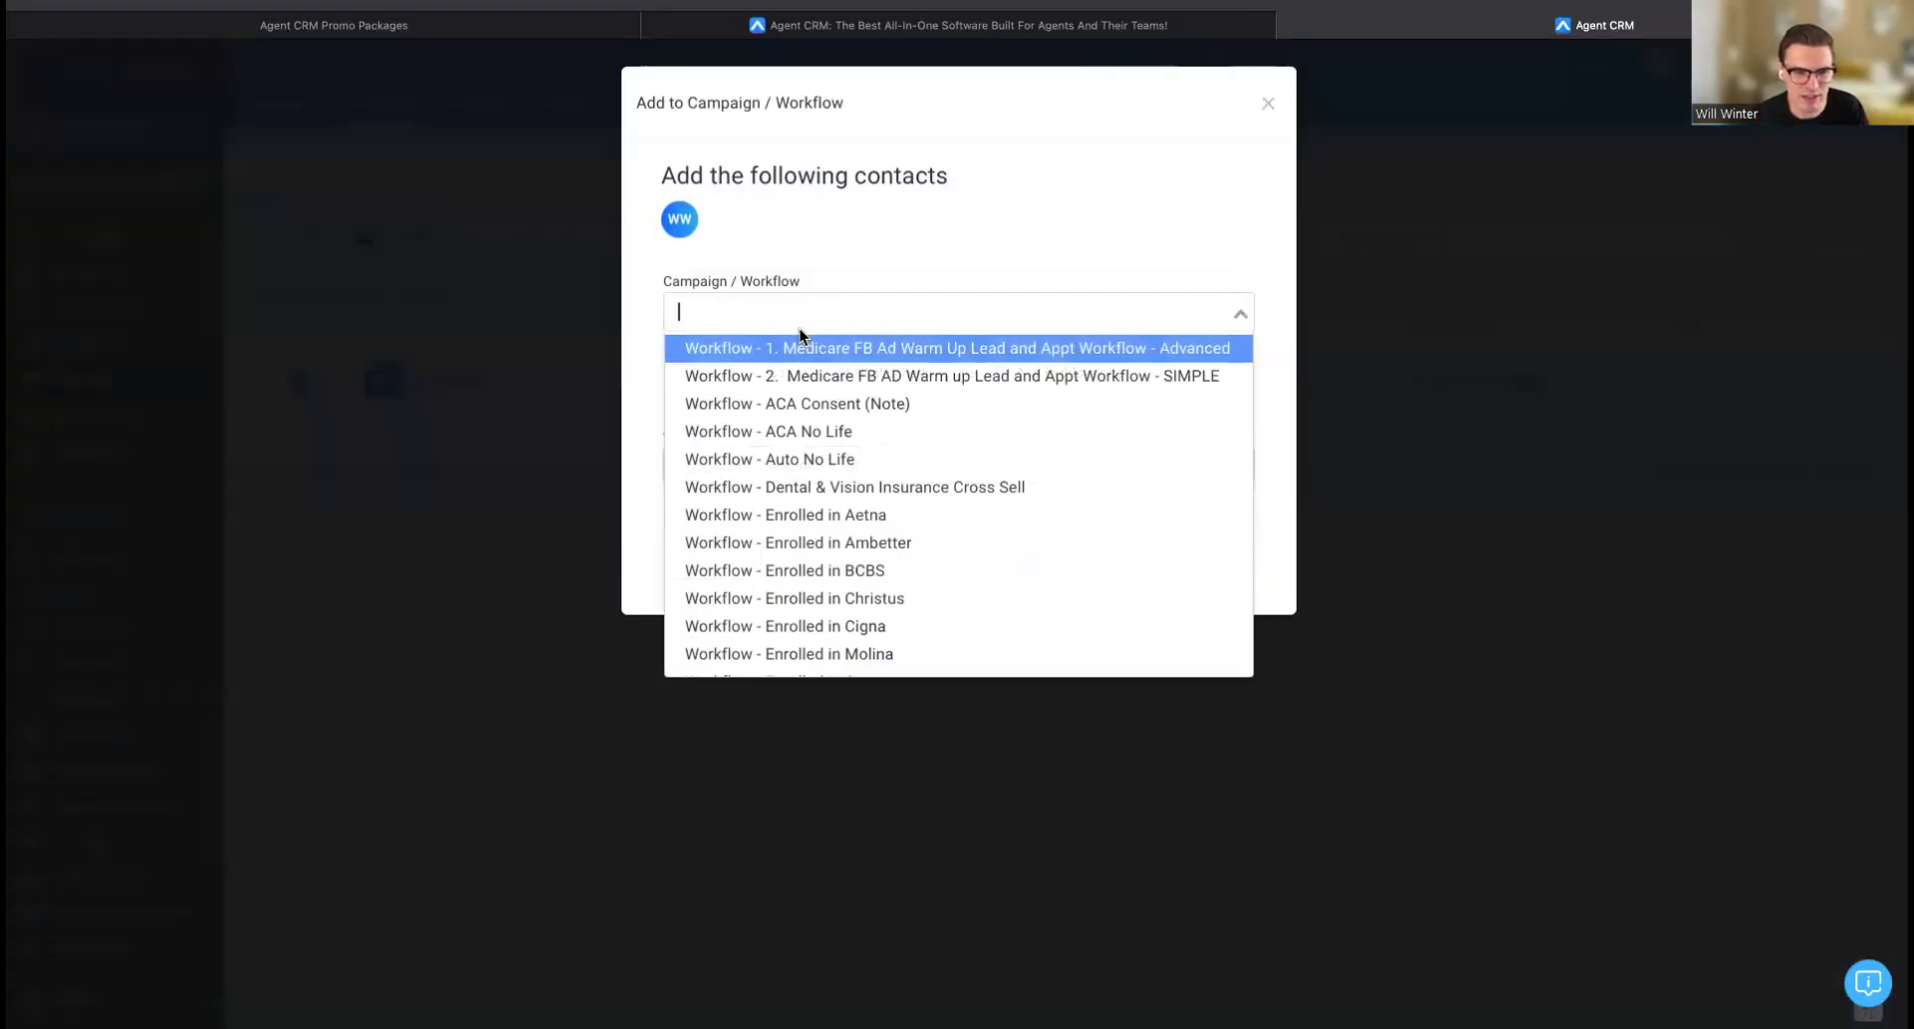
text(Will)
key(BackSpace)
key(BackSpace)
key(BackSpace)
key(BackSpace)
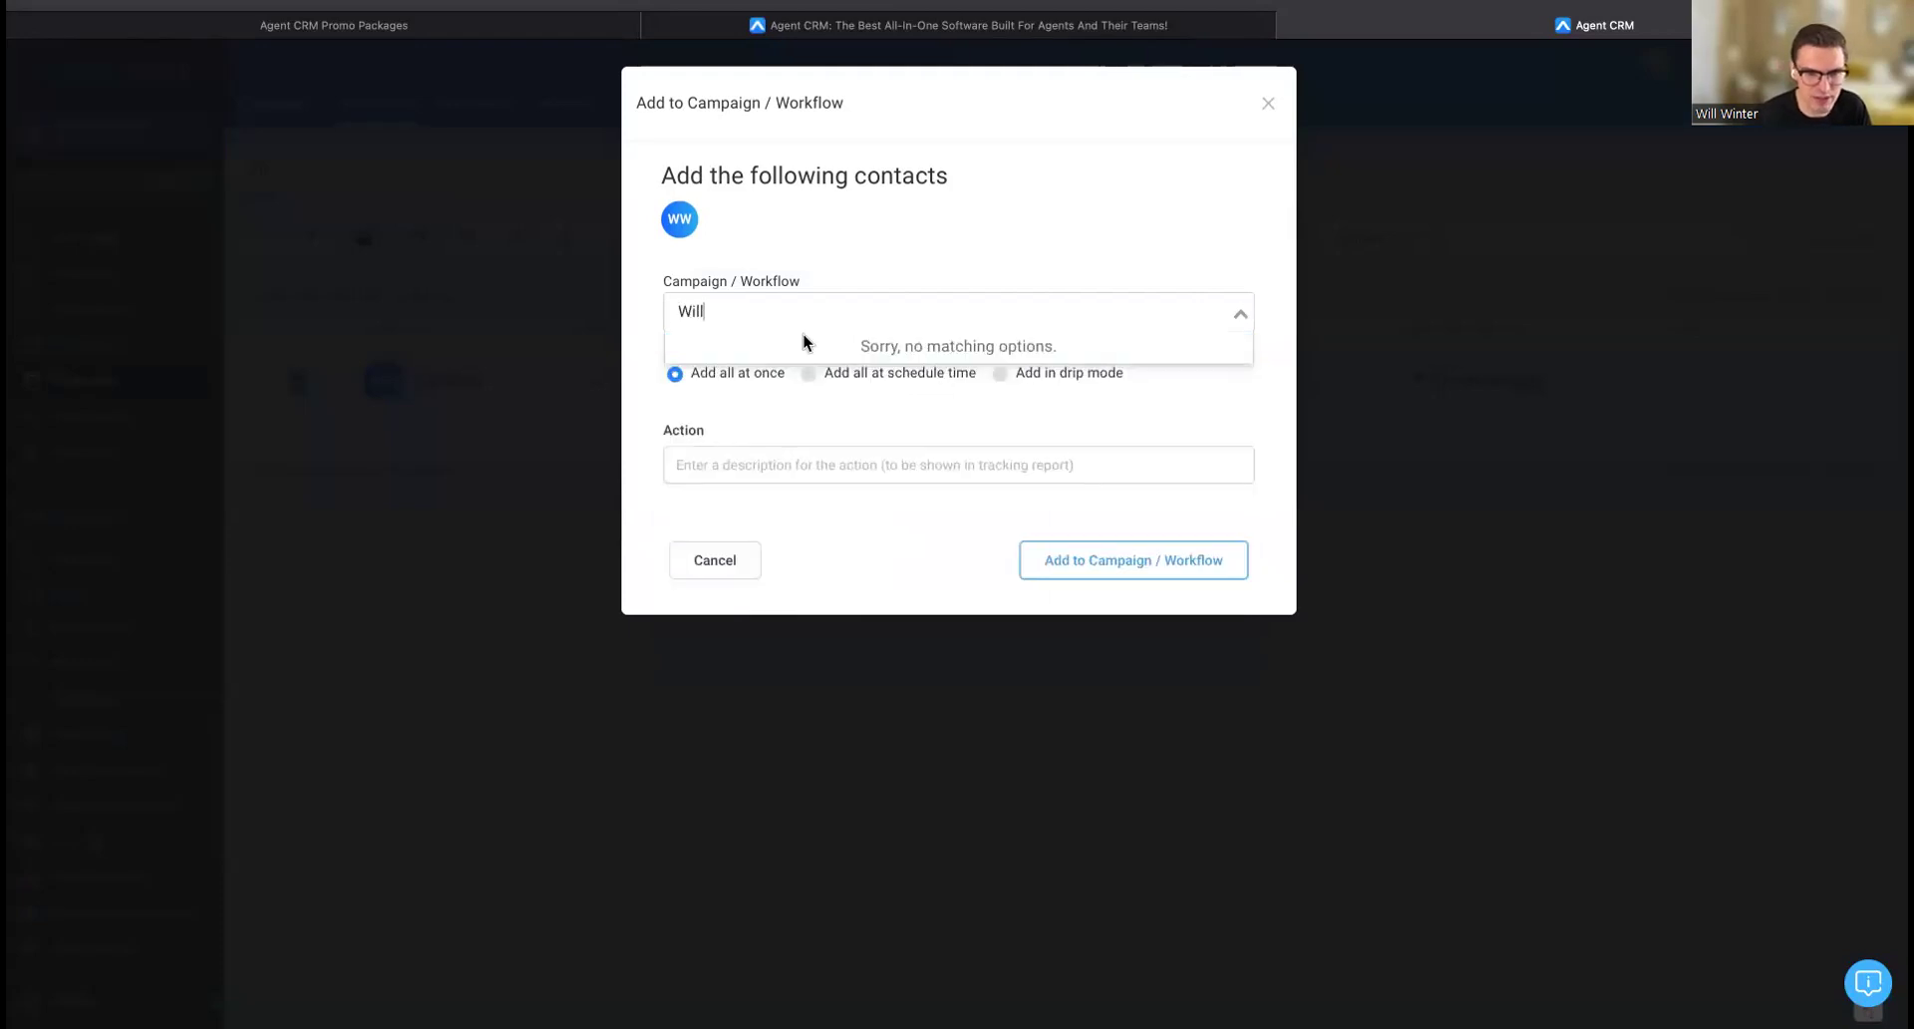
click(822, 321)
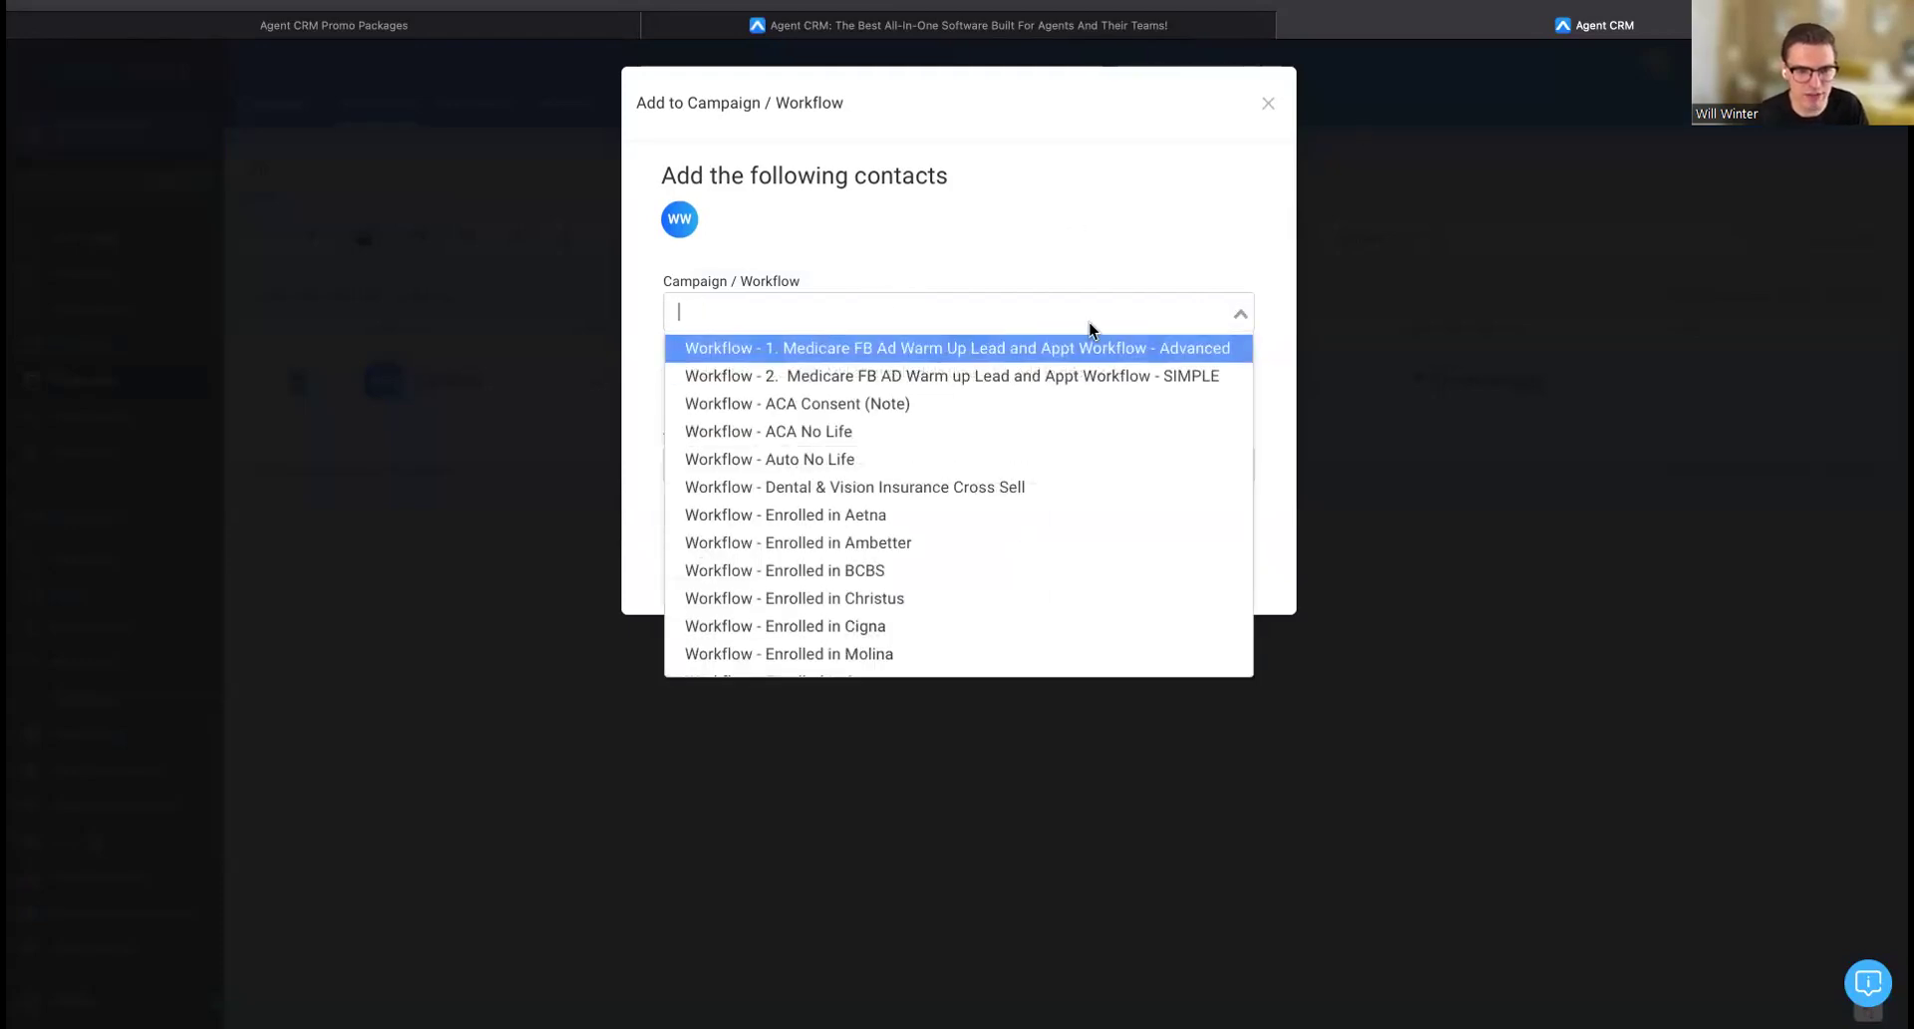
click(1280, 106)
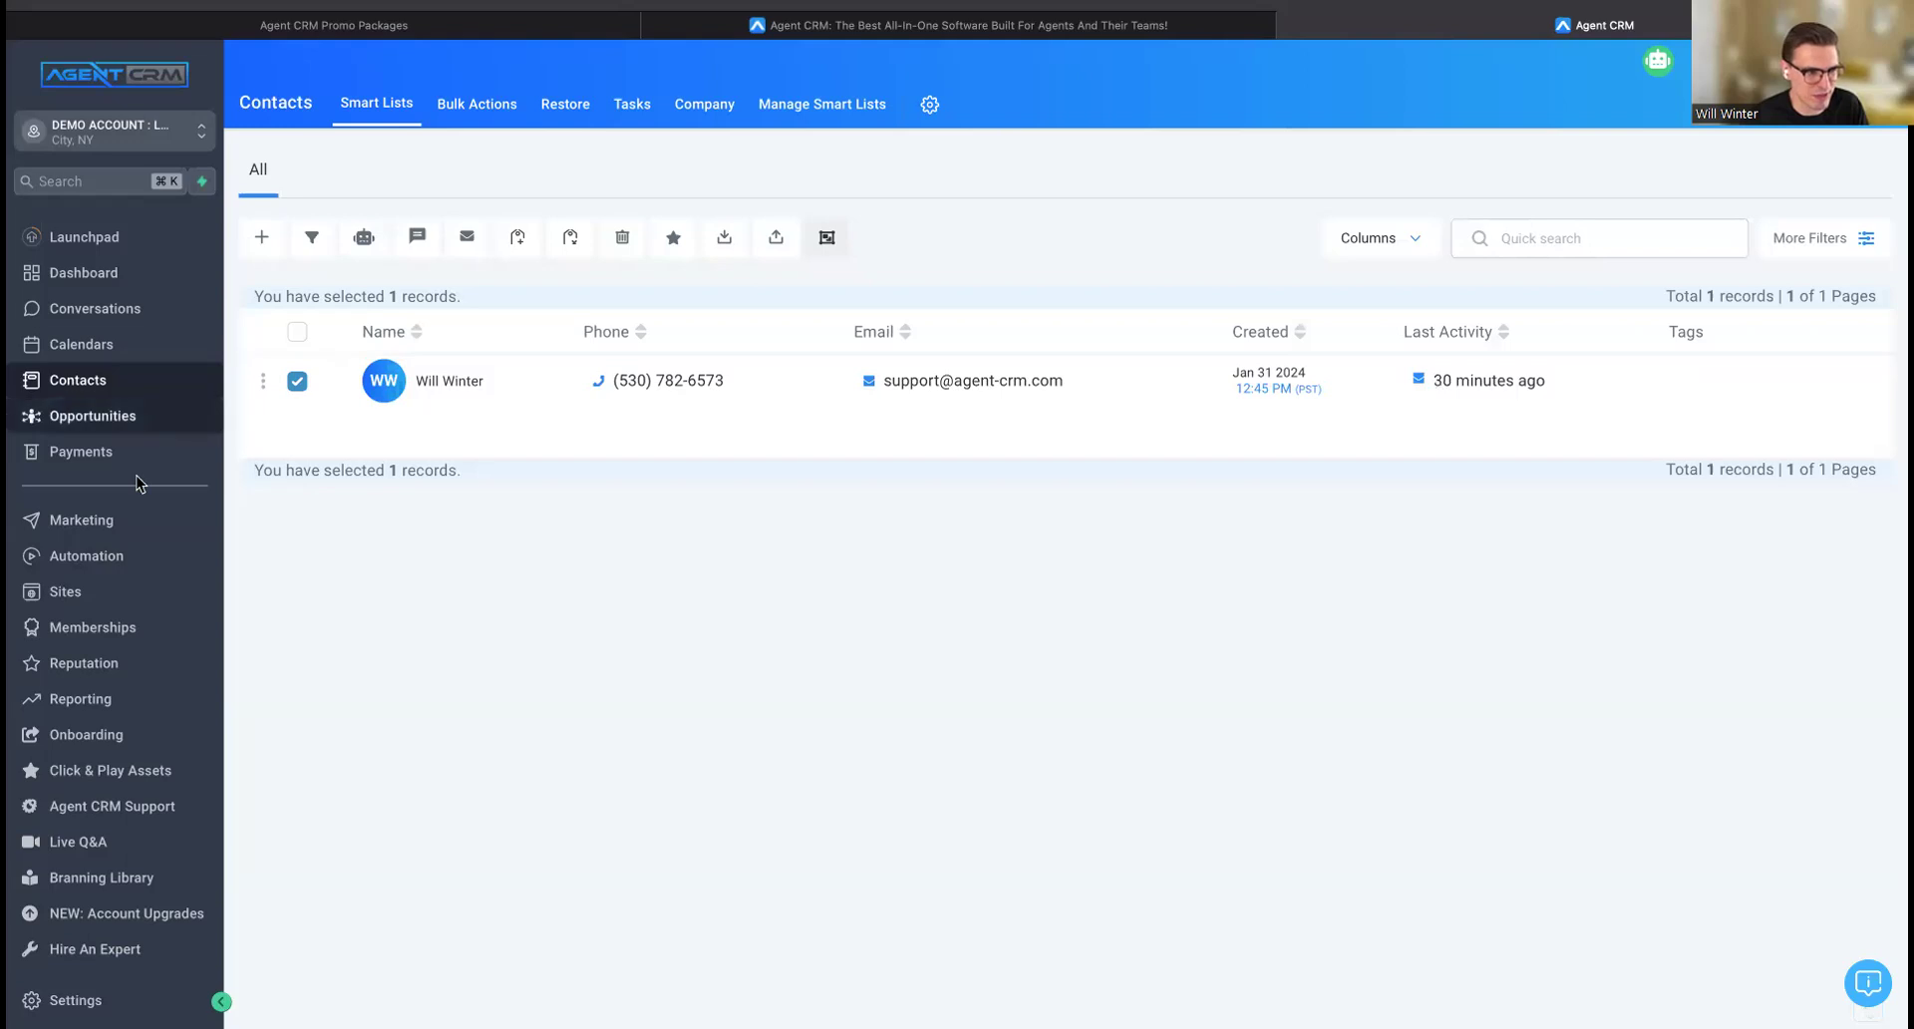
Find the draft Genius Follow Up Campaign in the Workflow List and publish it.
click(86, 556)
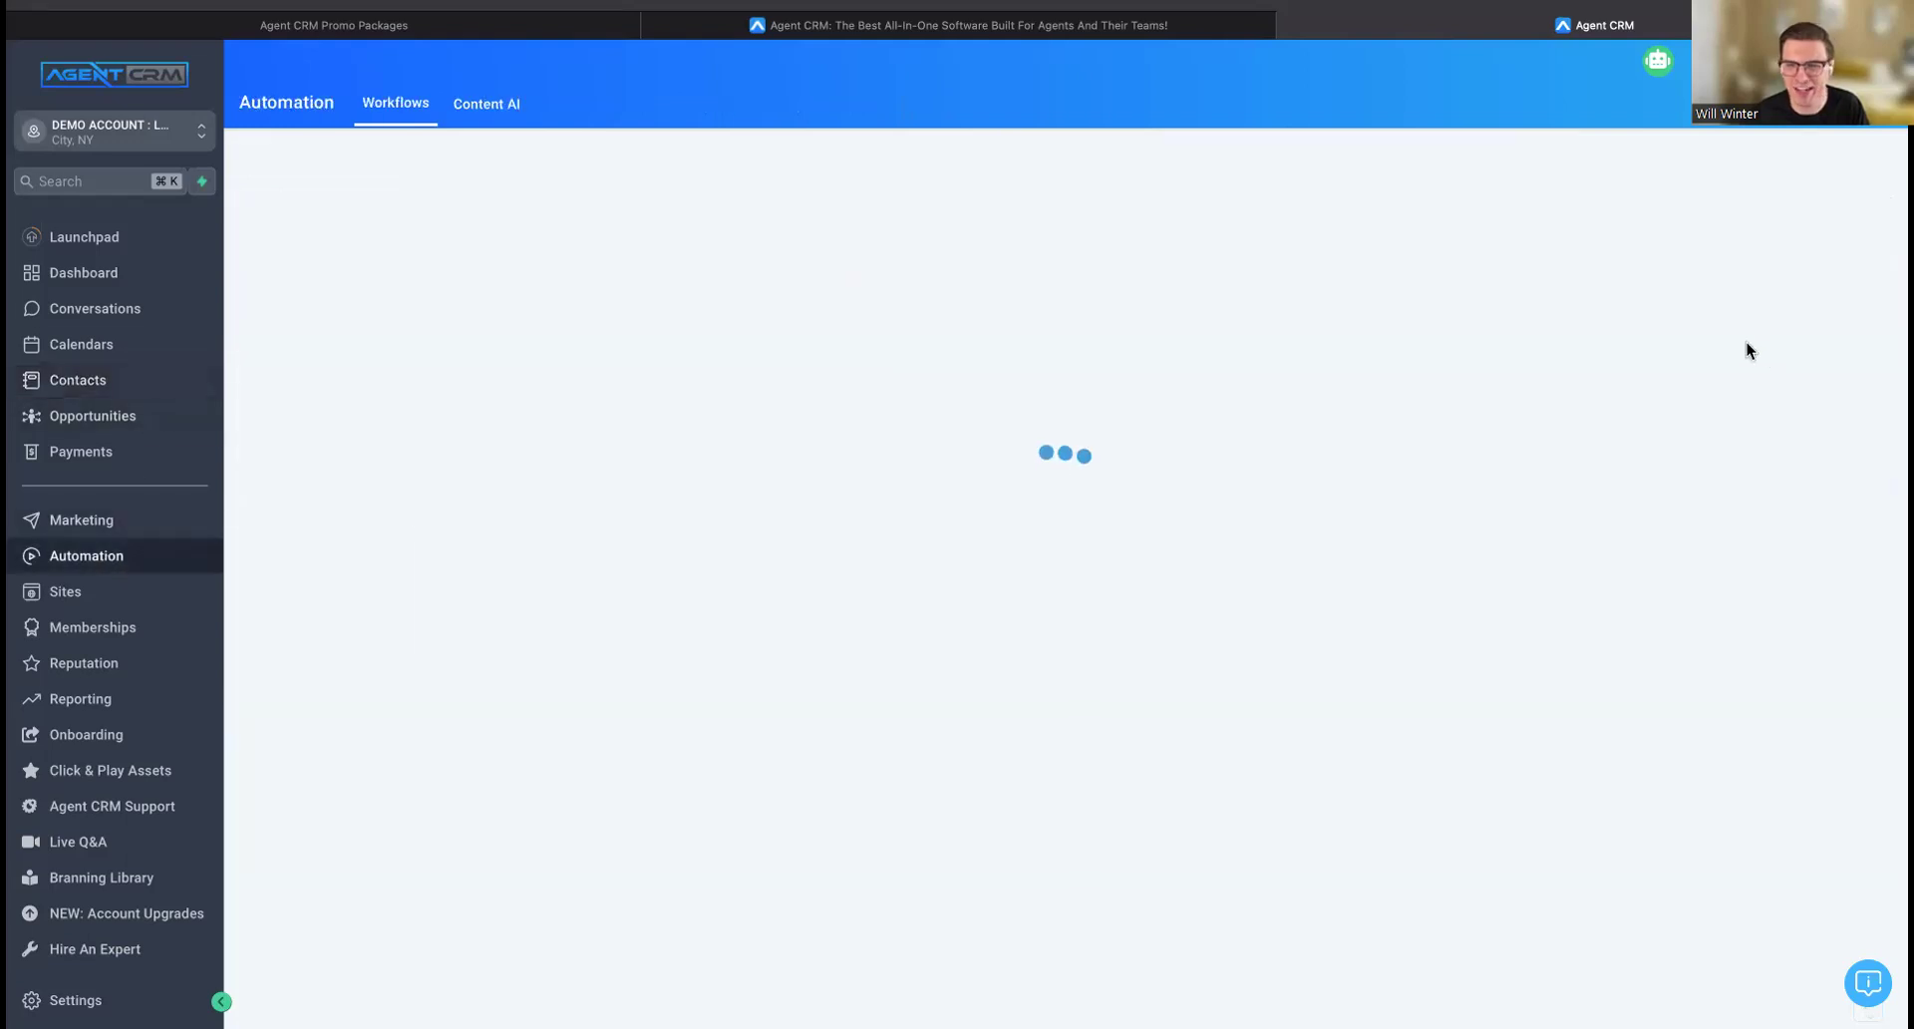
click(1390, 299)
text(Will)
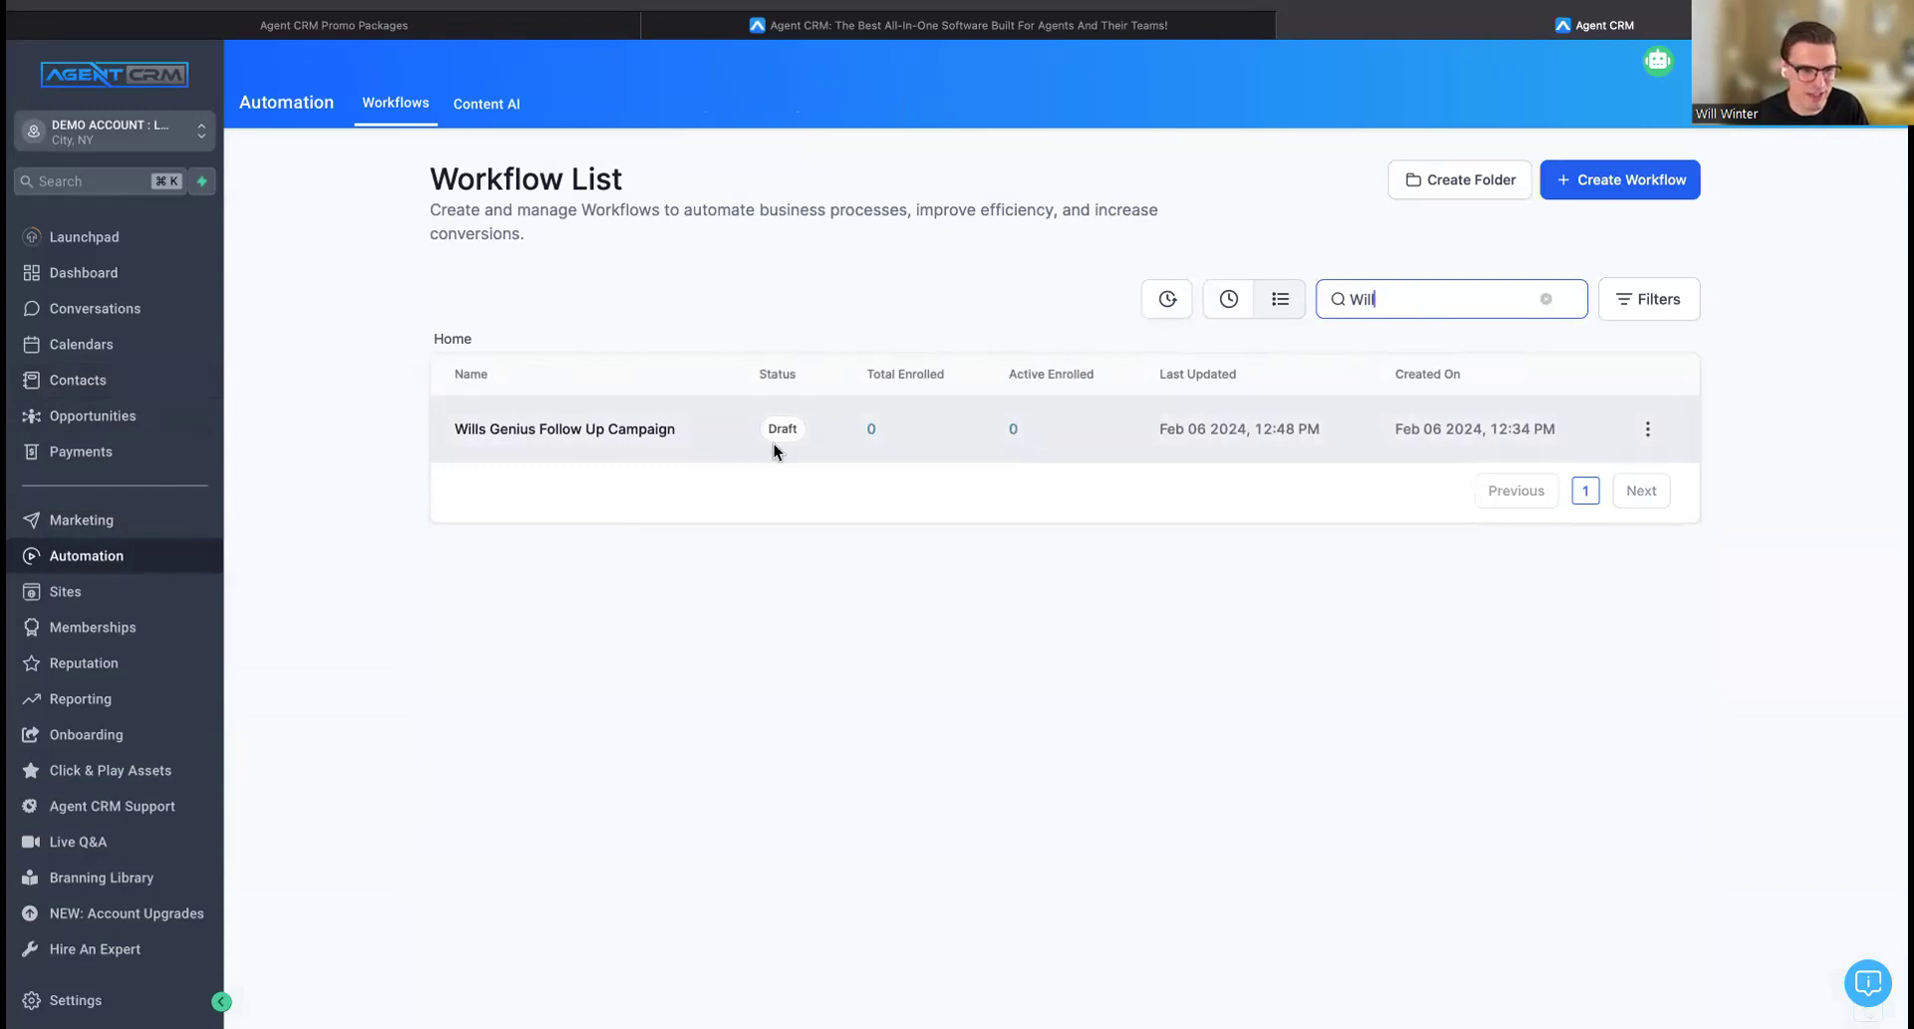
click(1647, 431)
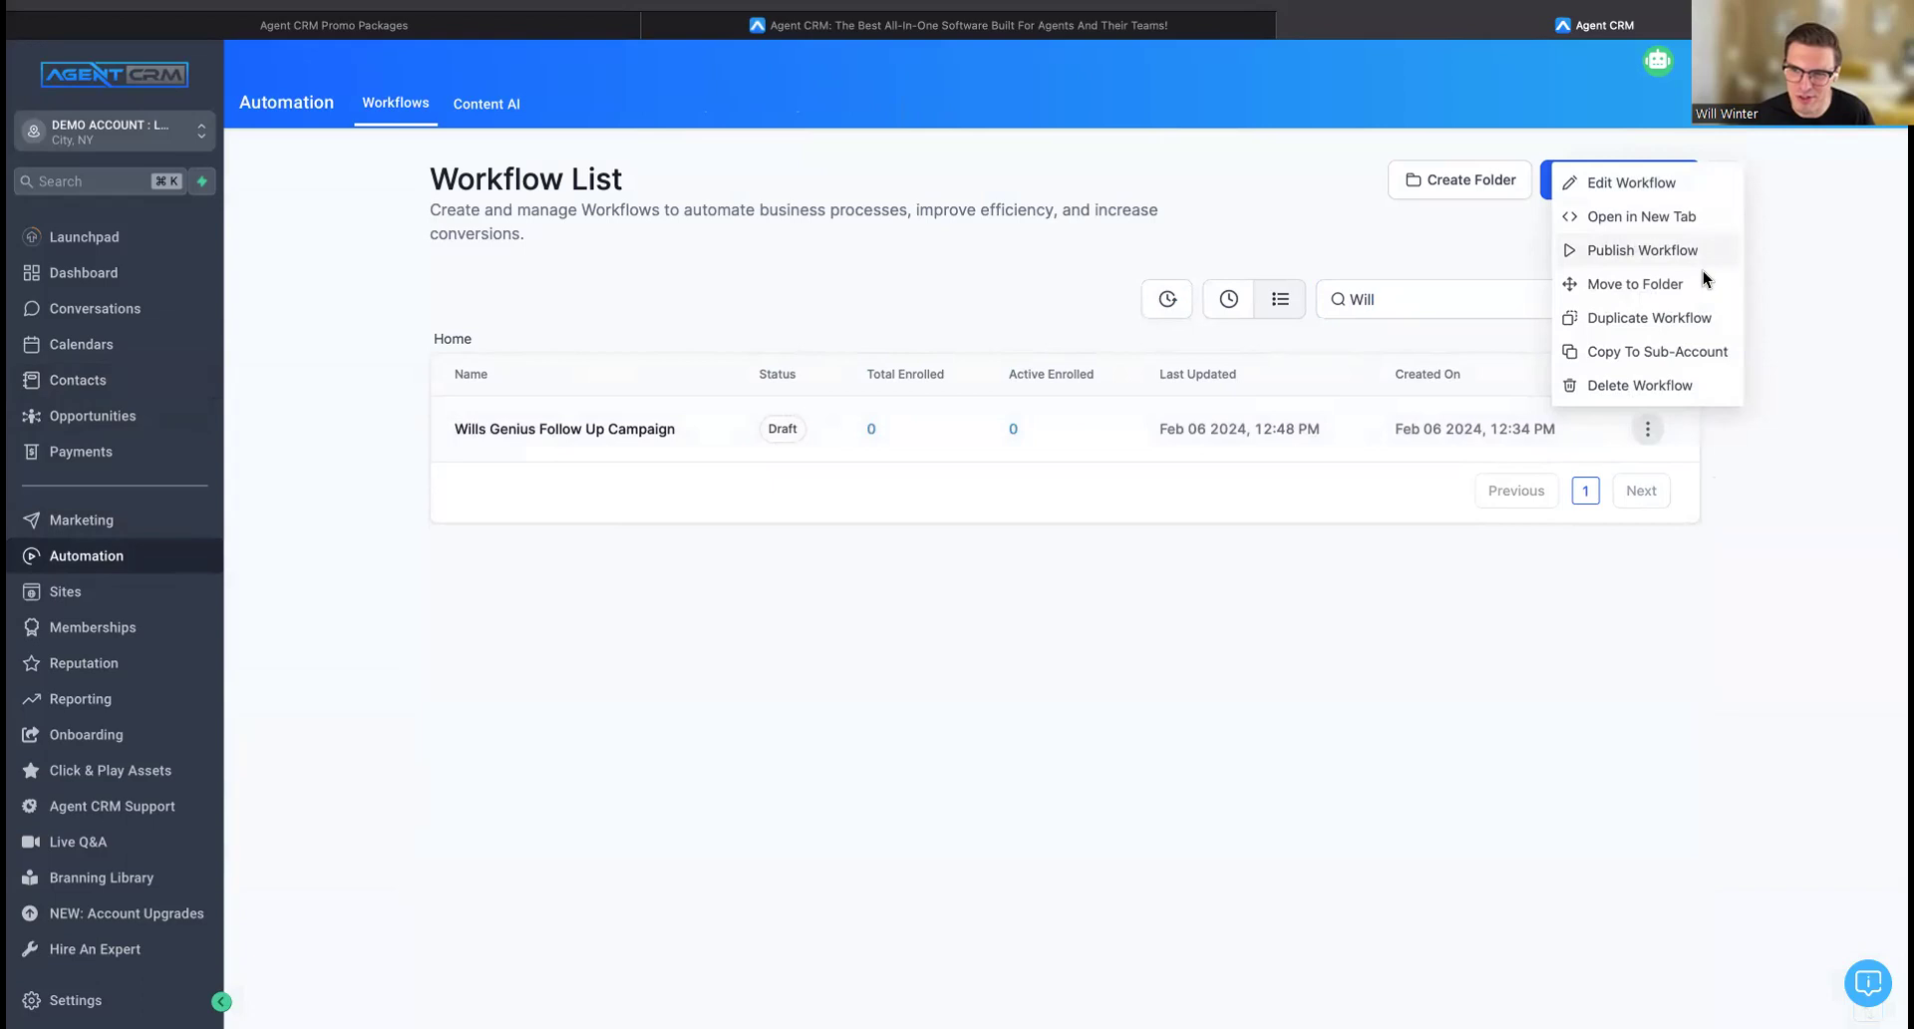
click(1615, 251)
click(1293, 638)
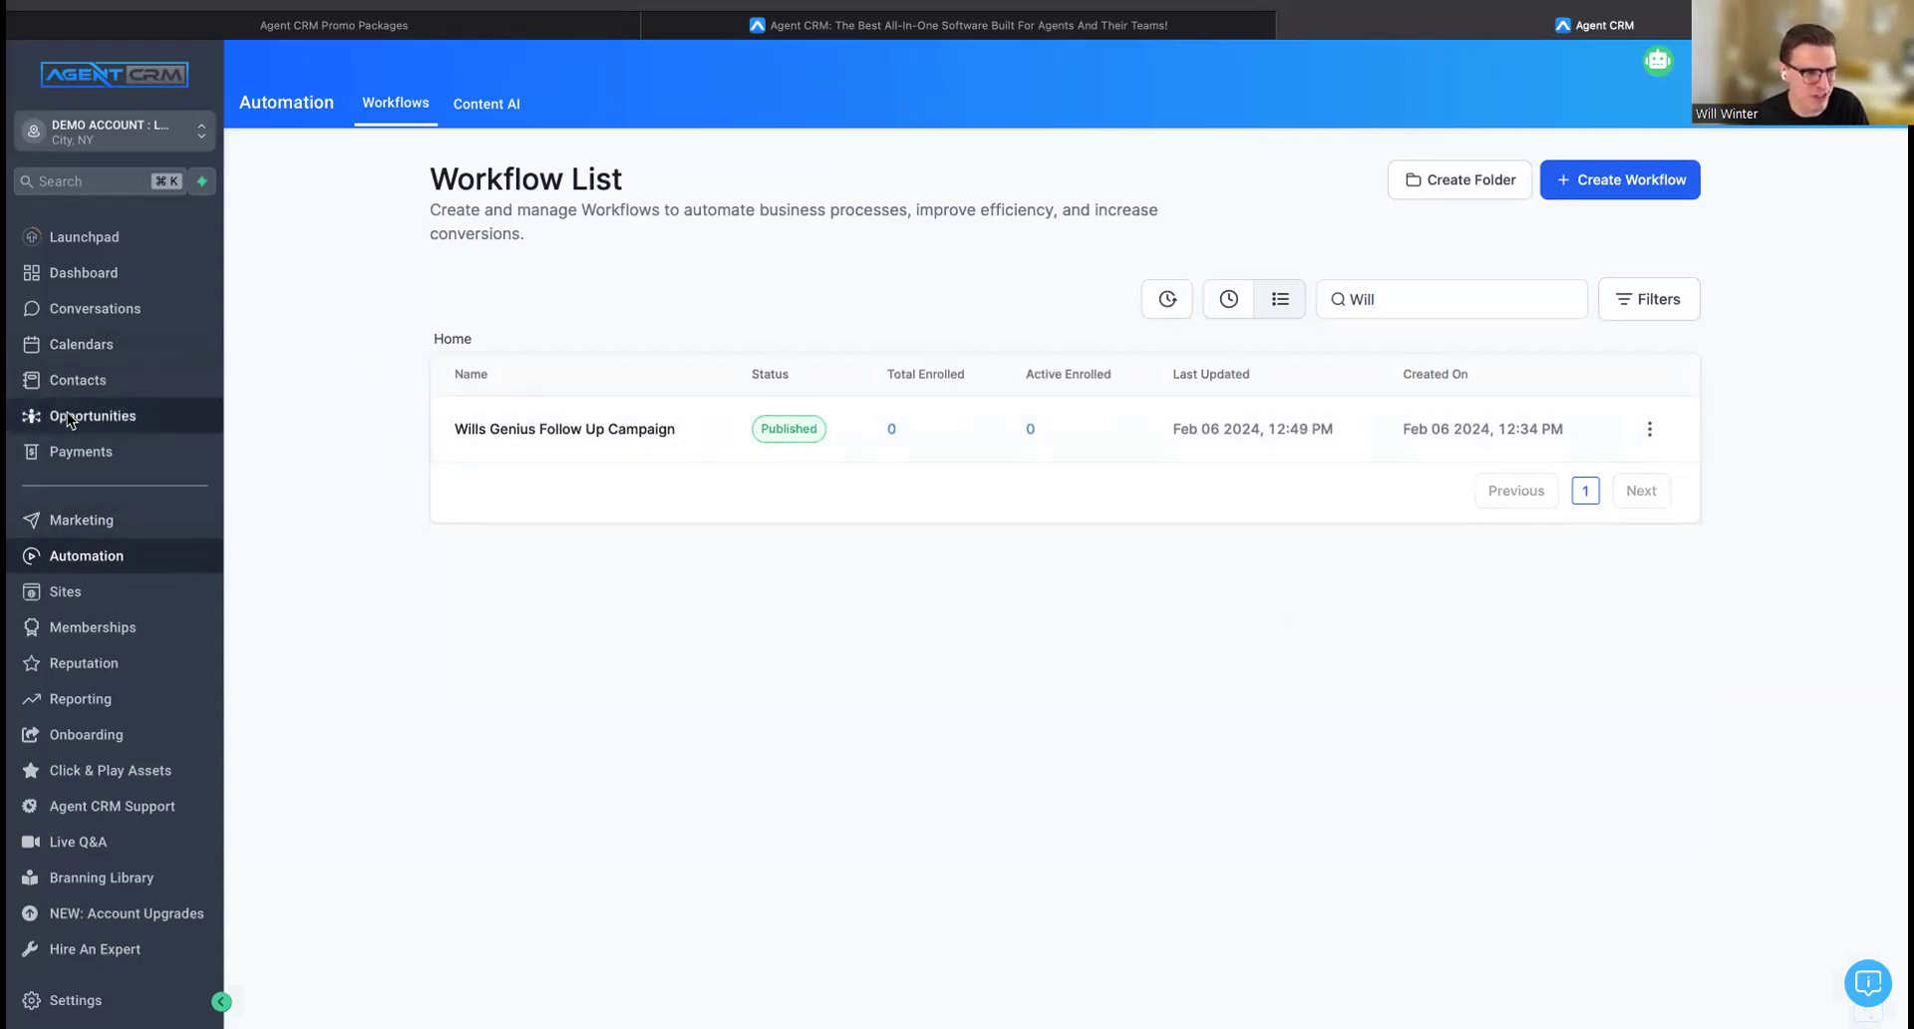
Select the contact in Contacts and choose the published Genius Follow Up Campaign as the workflow to add it to.
click(98, 391)
click(297, 381)
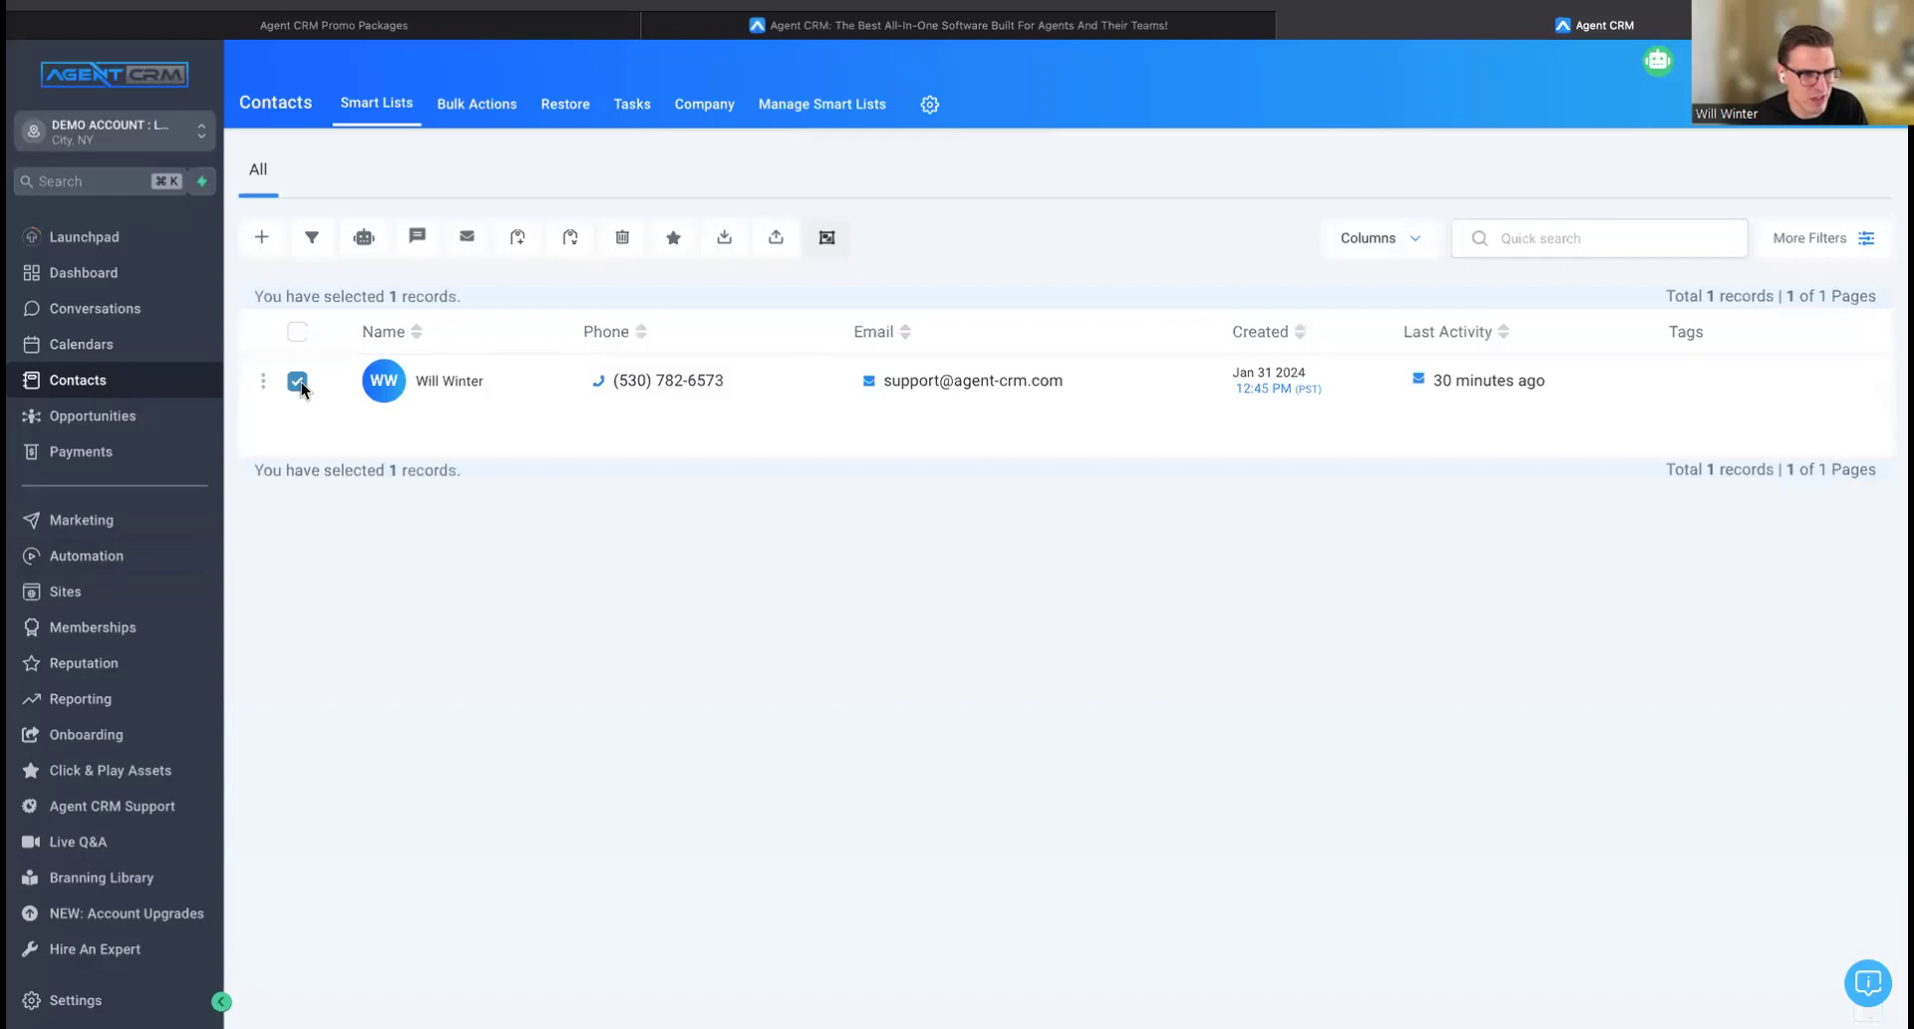
click(364, 245)
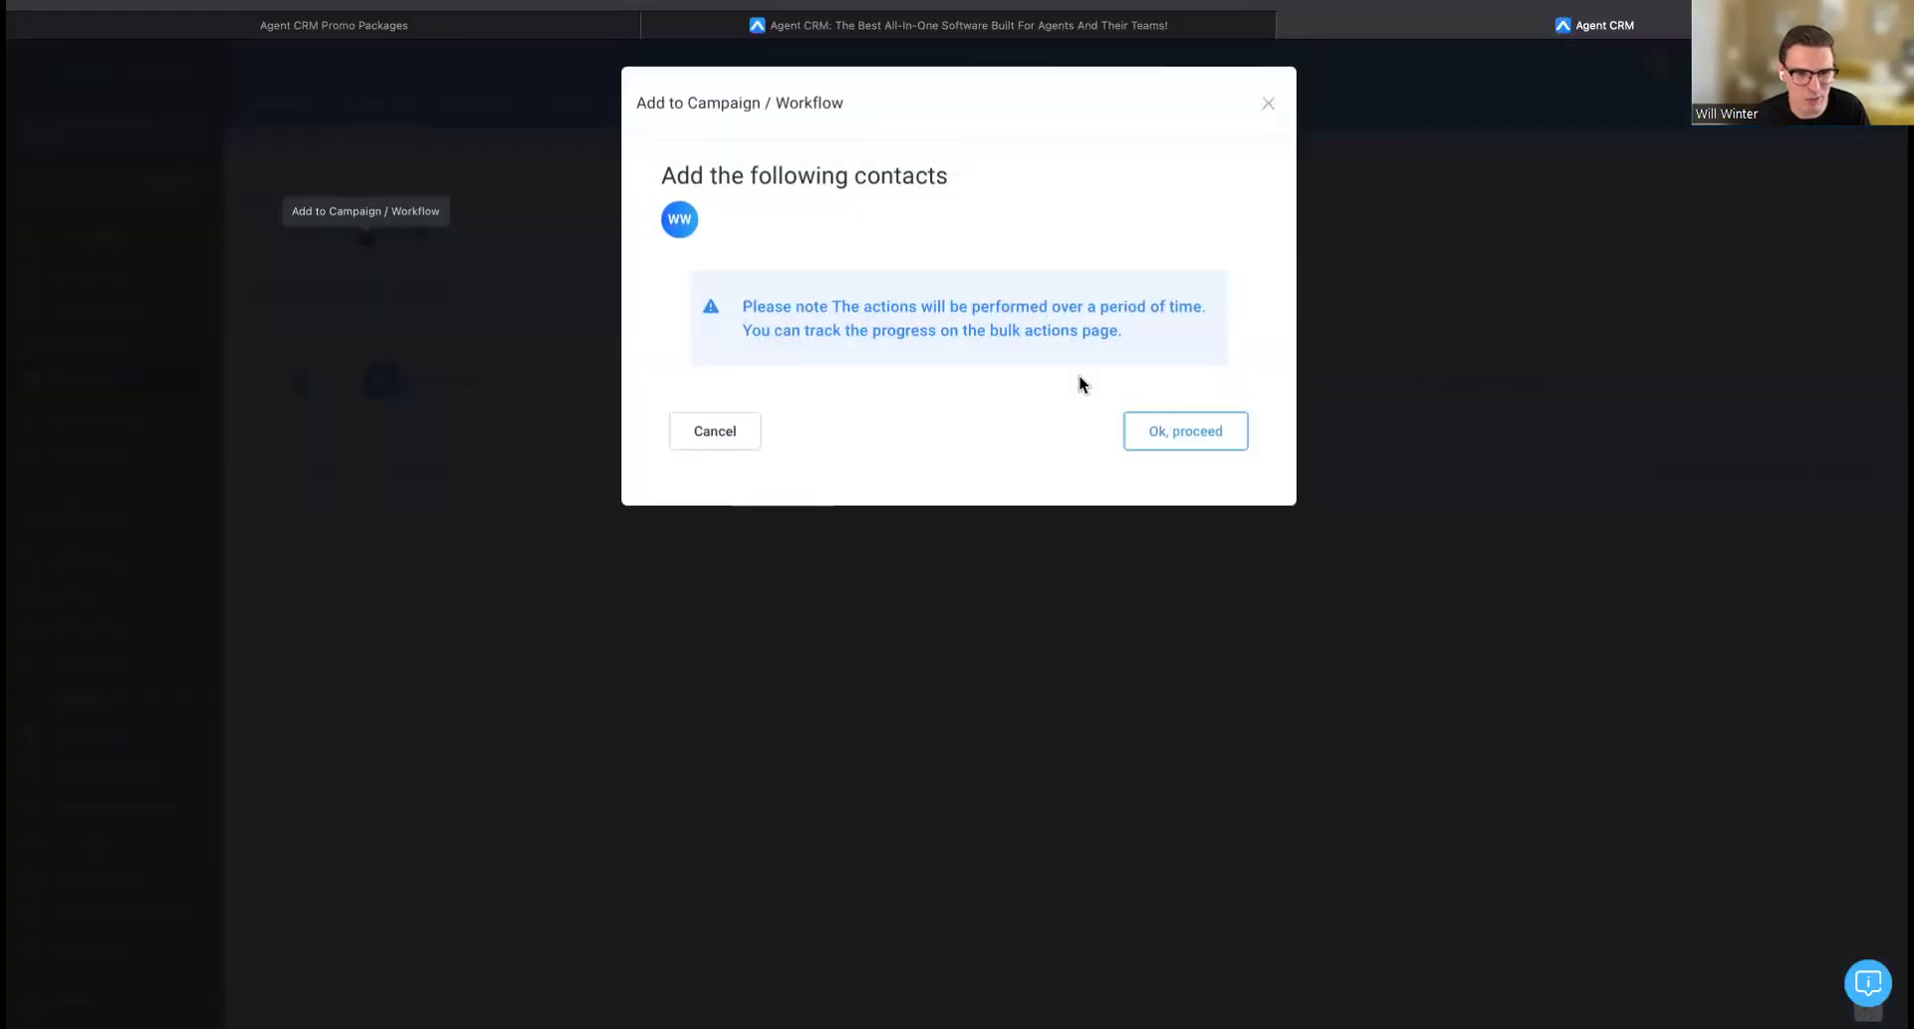
click(1170, 435)
click(838, 307)
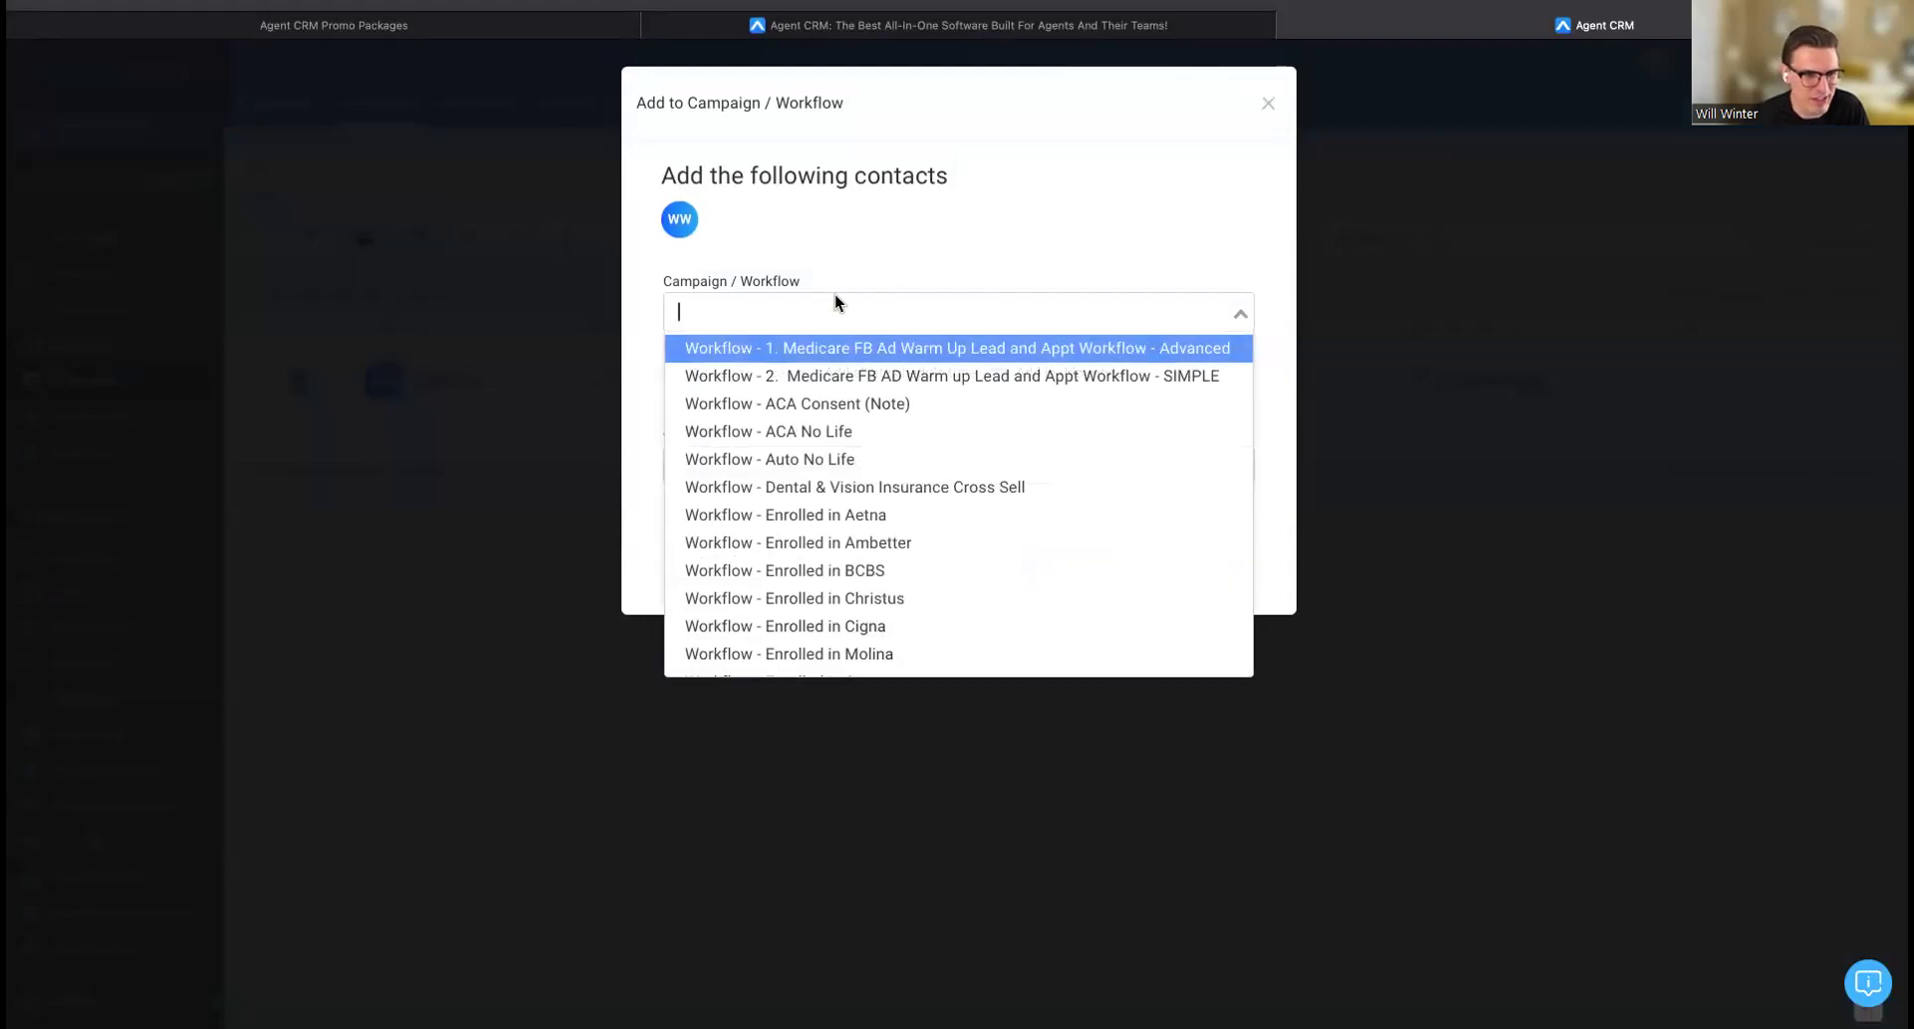
text(Will)
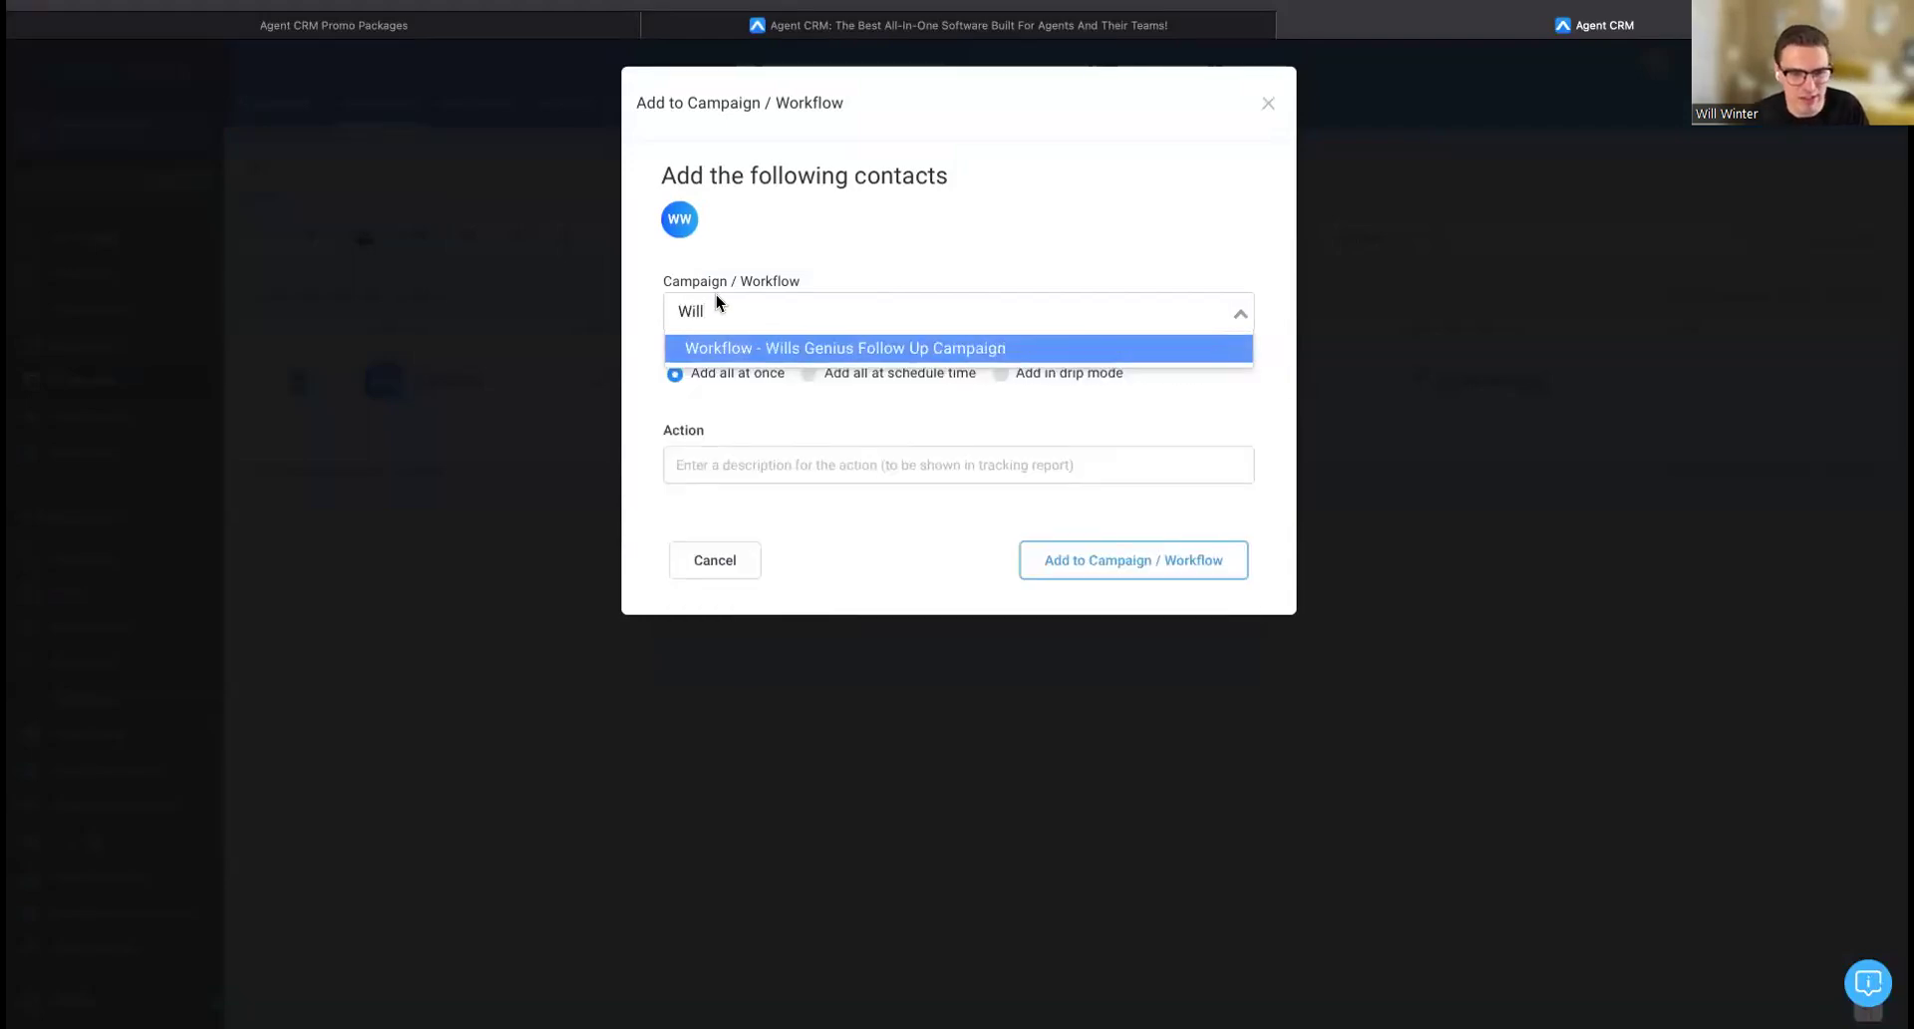
click(742, 351)
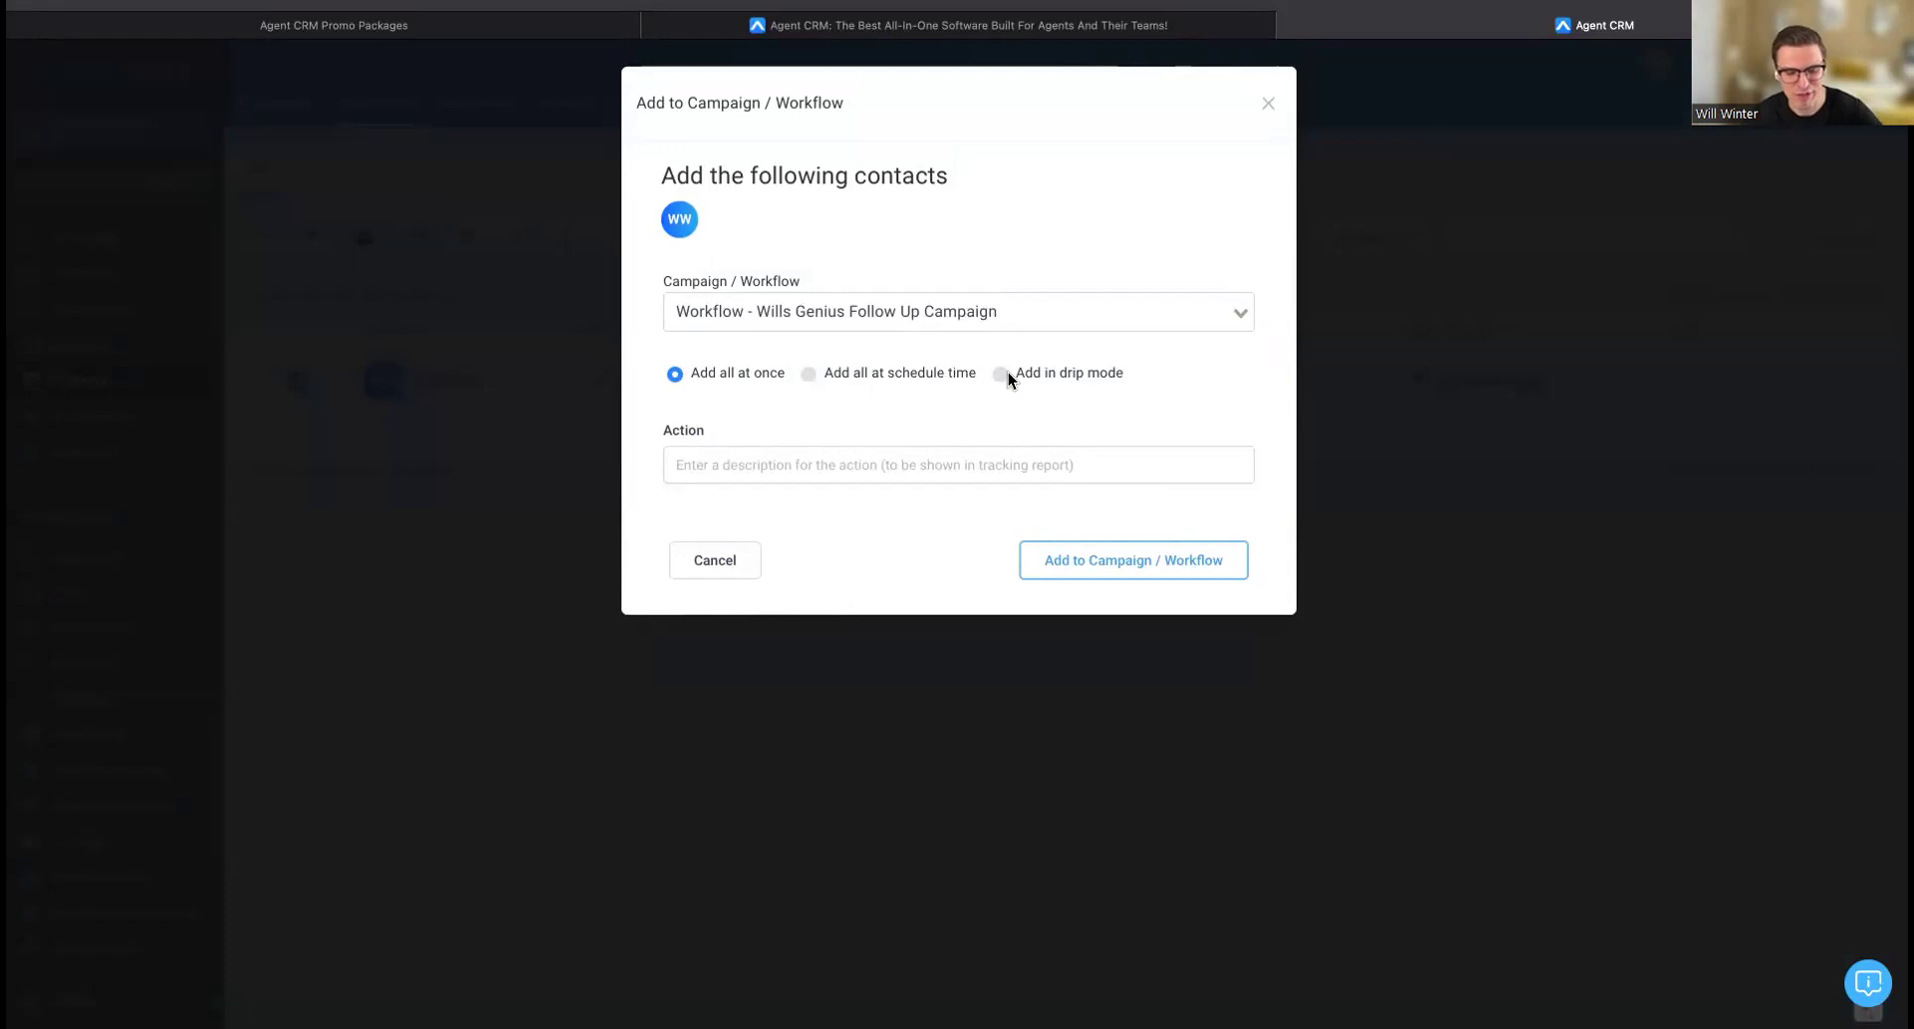
Describe the bulk action as "Test new workflow", add the selected contact to the chosen workflow all at once, and close the dialog.
click(707, 463)
text(Test new)
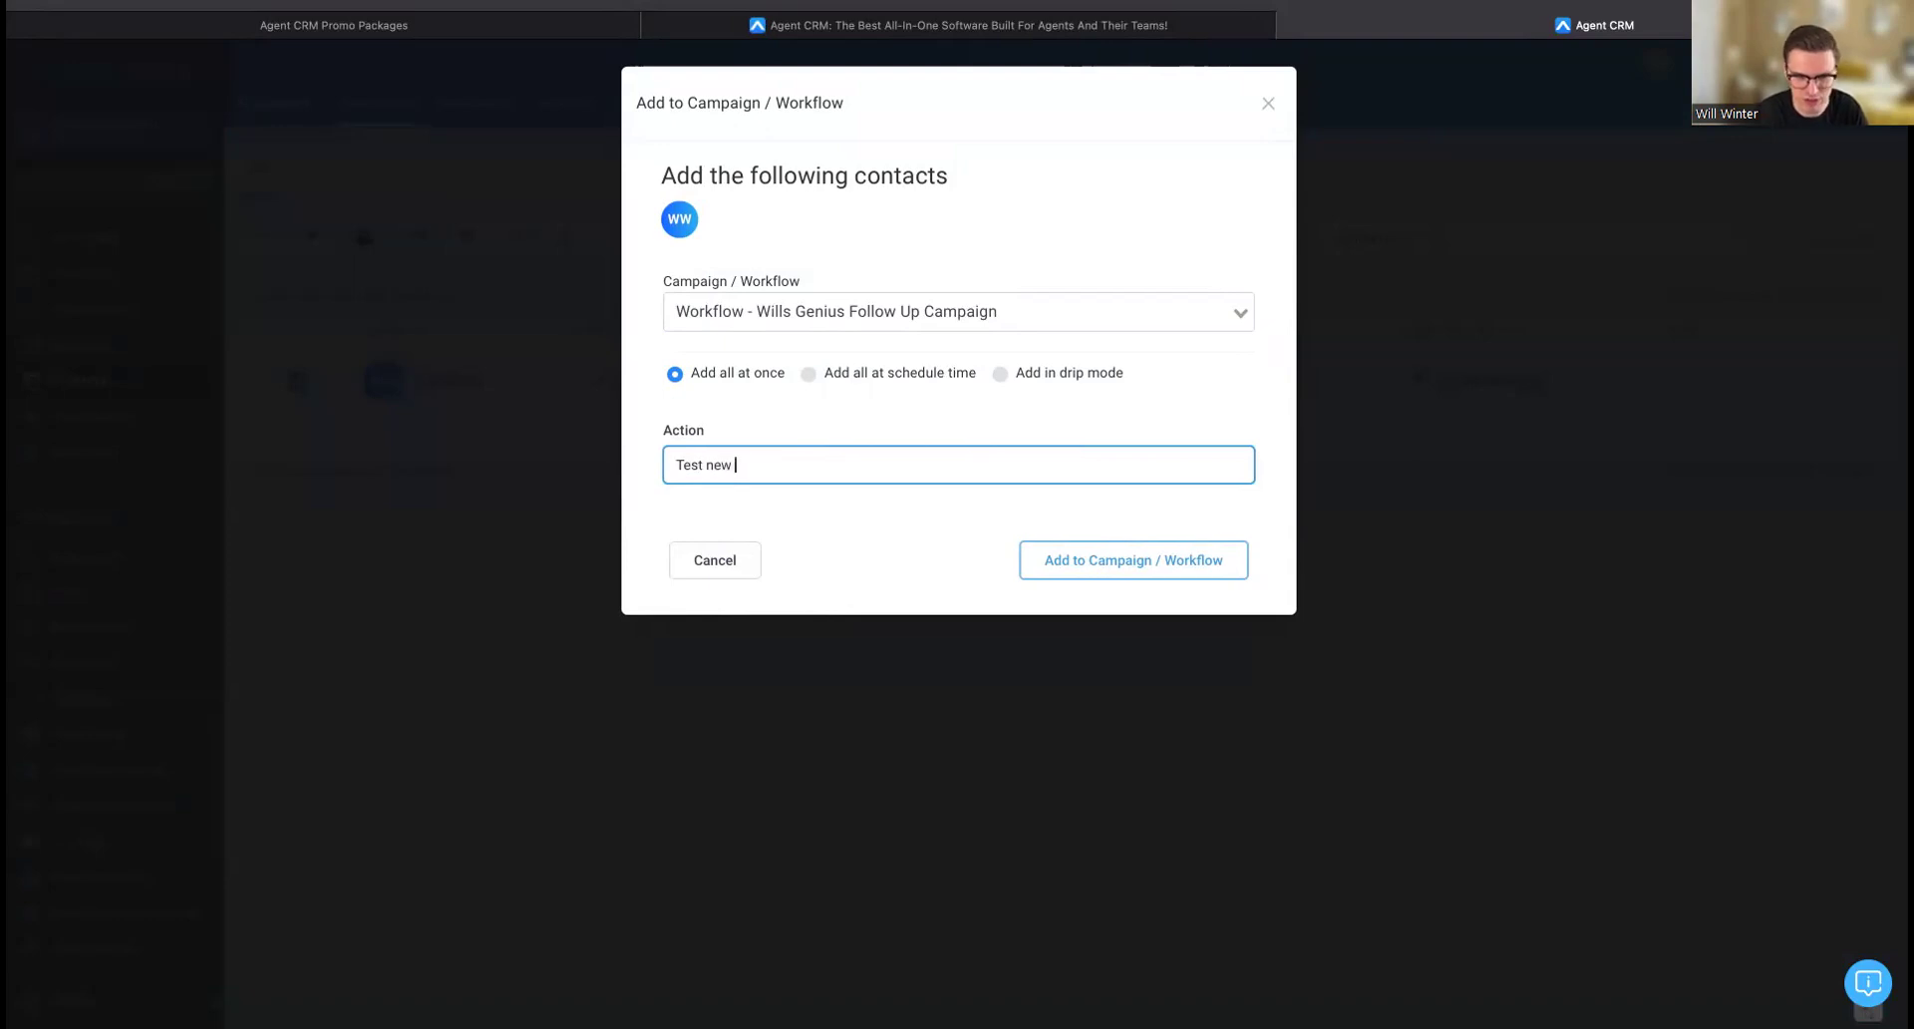
text( workflo)
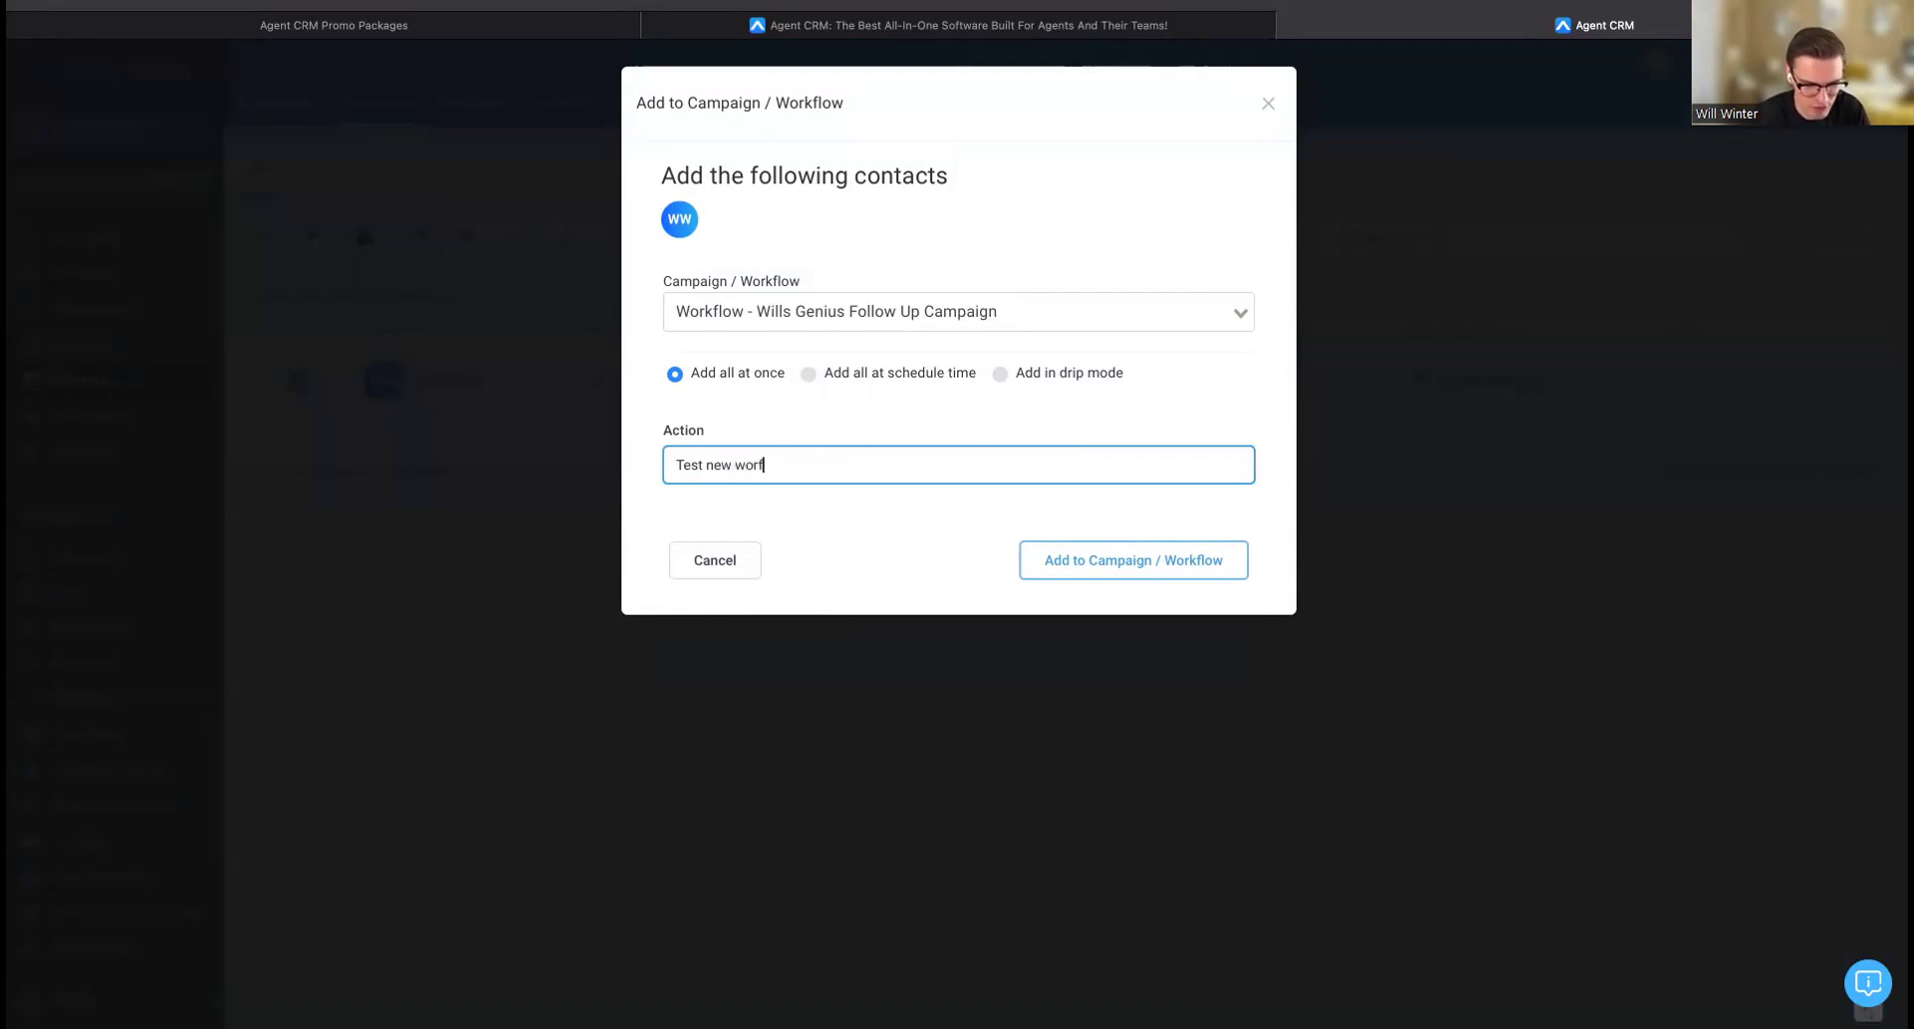
text(w)
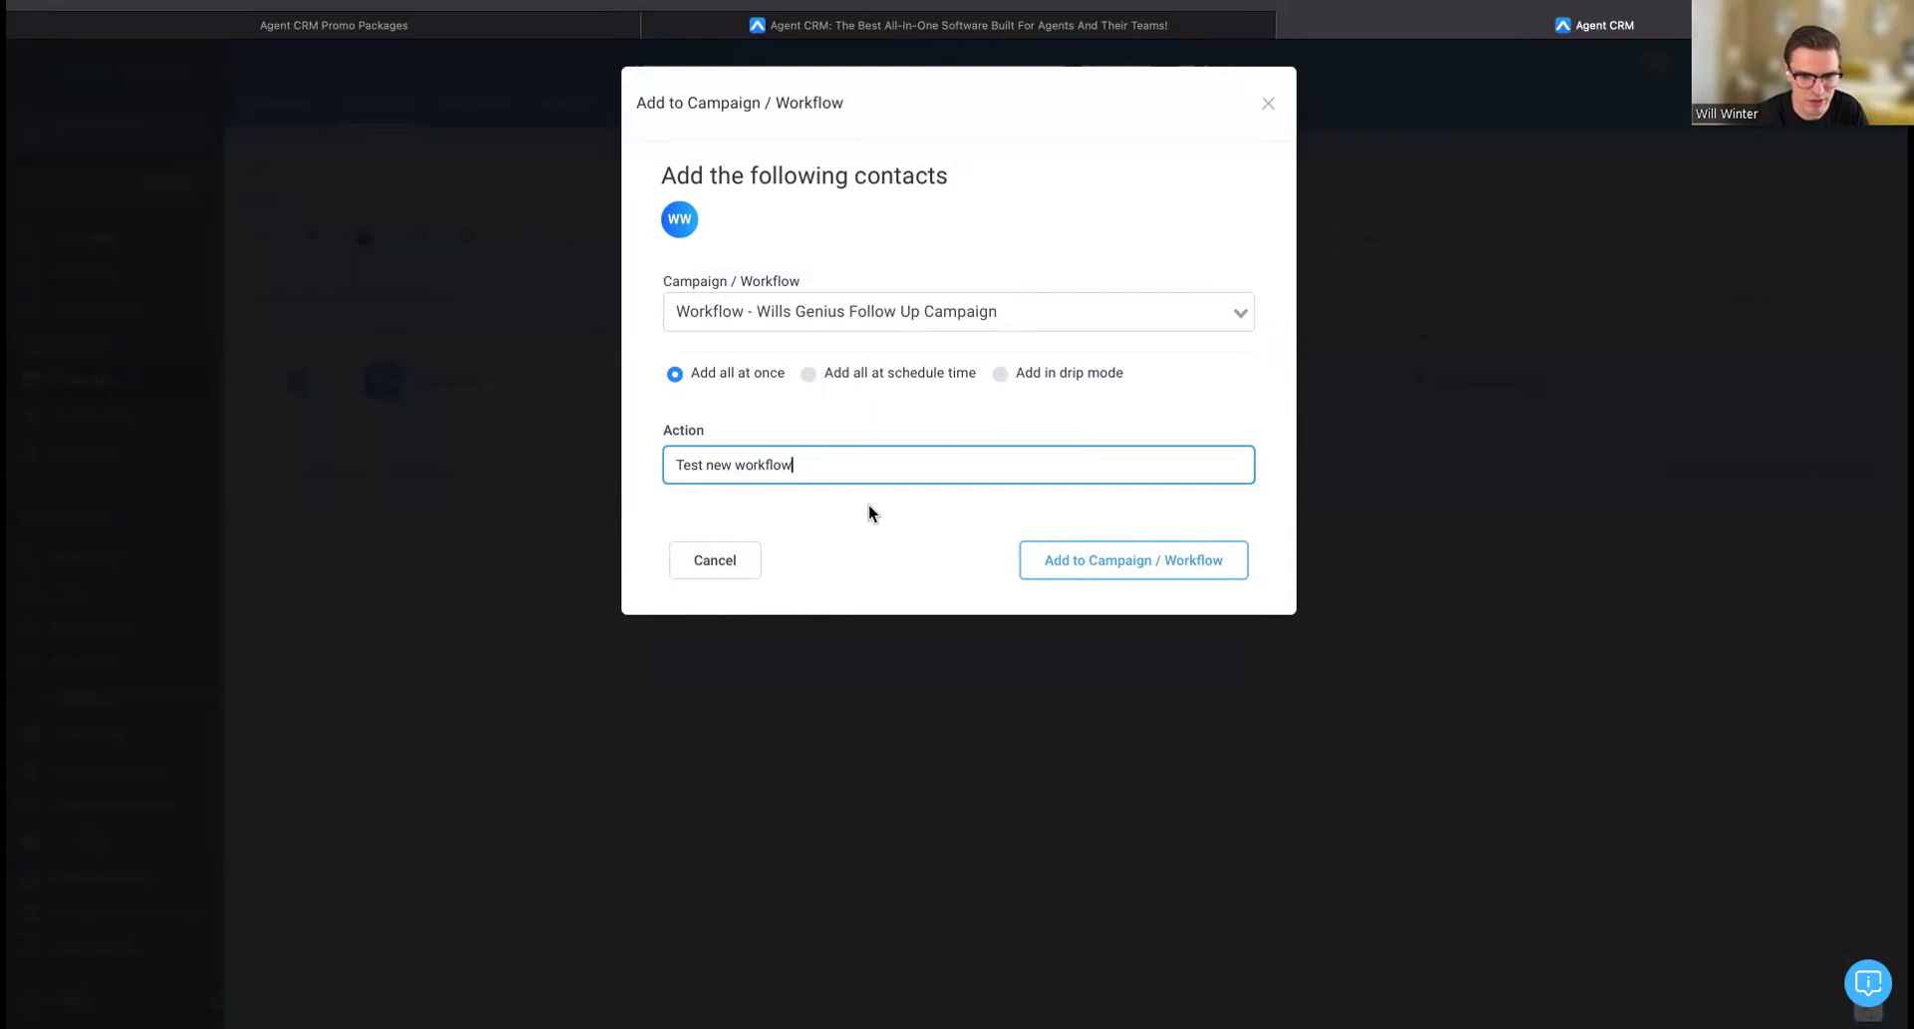
click(1104, 561)
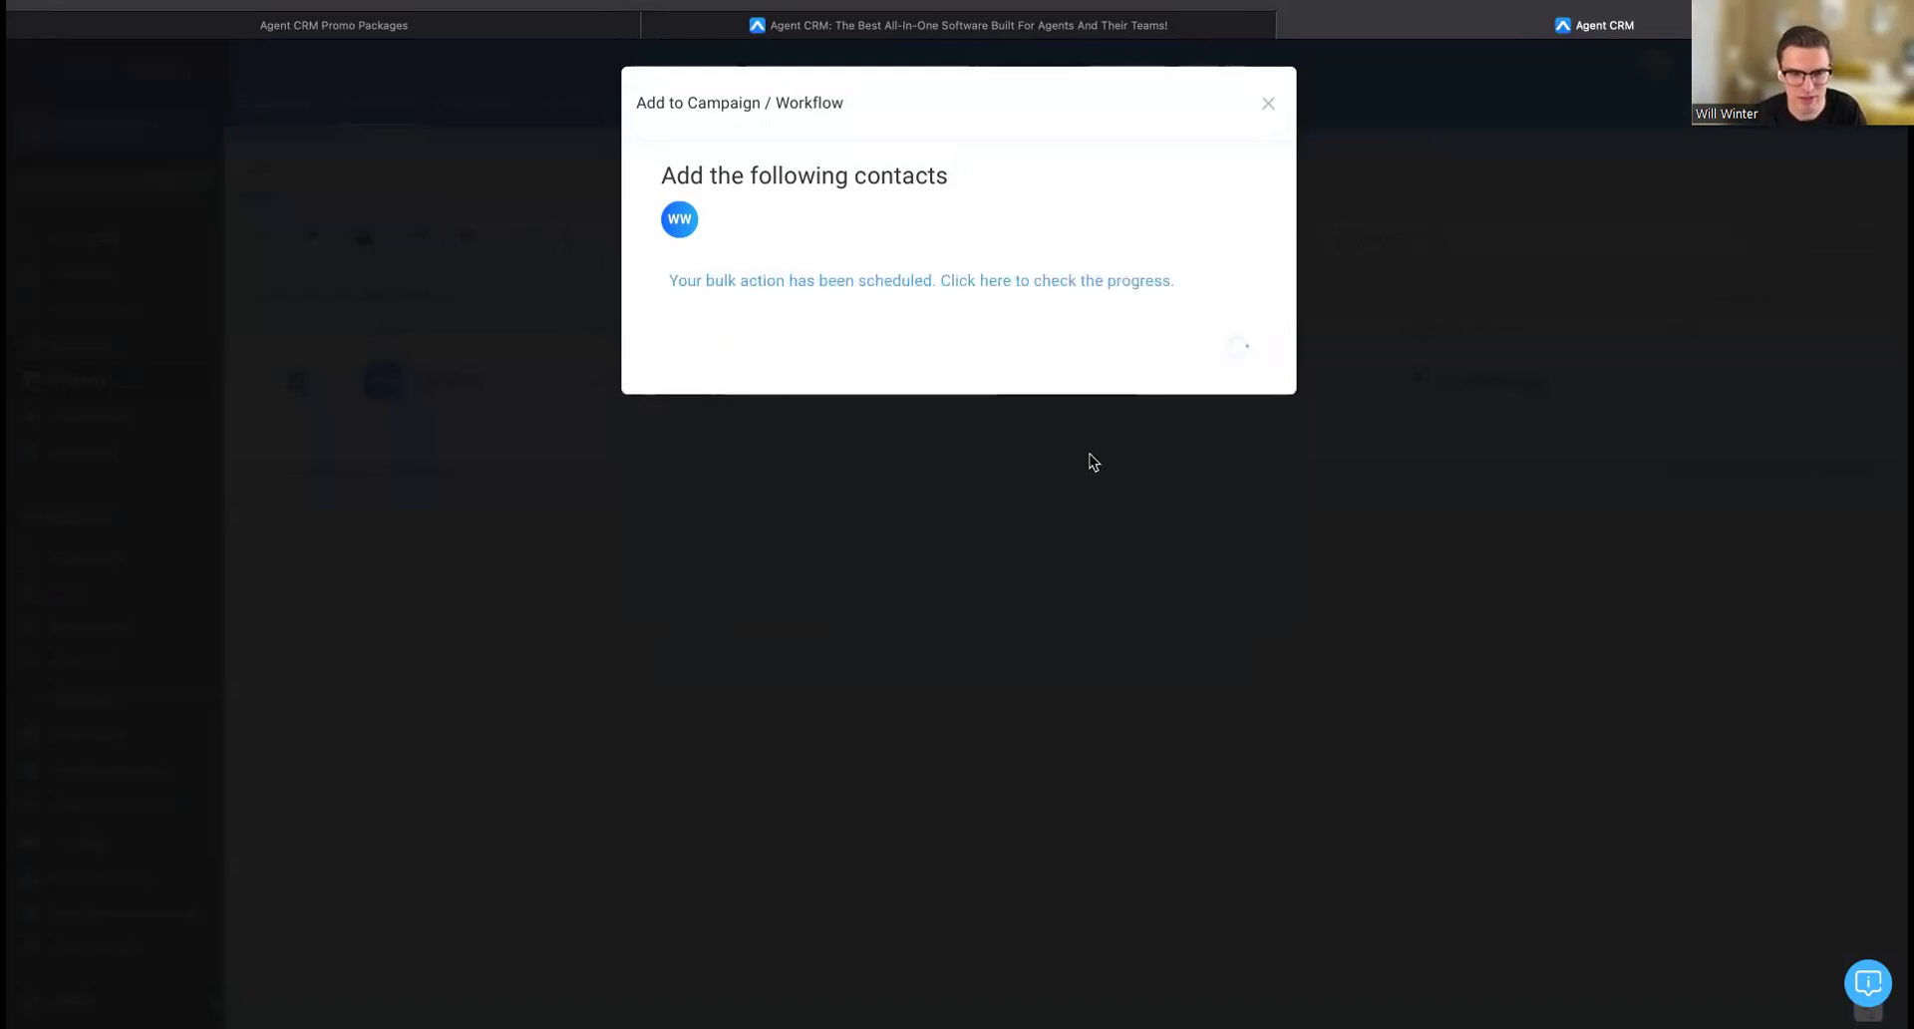
click(1210, 368)
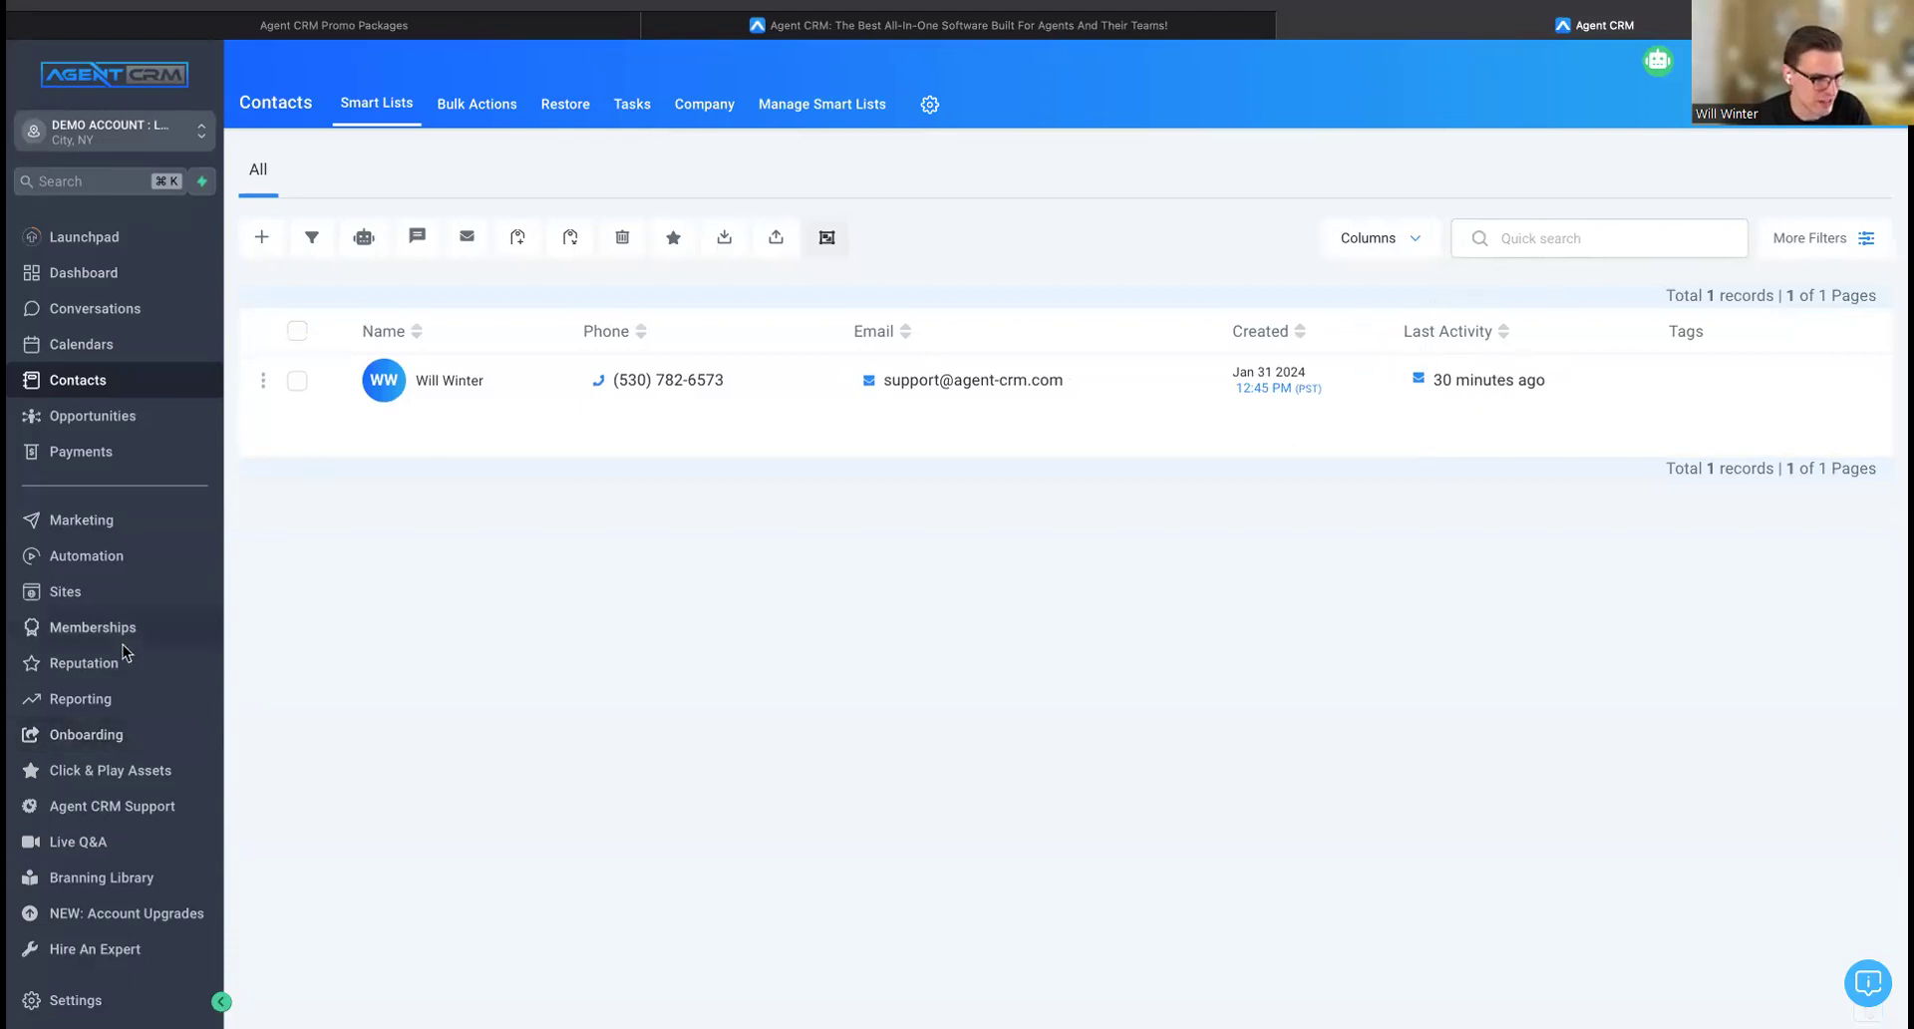
Find the published Genius Follow Up Campaign in the automation Workflow List and open it in the builder.
click(89, 564)
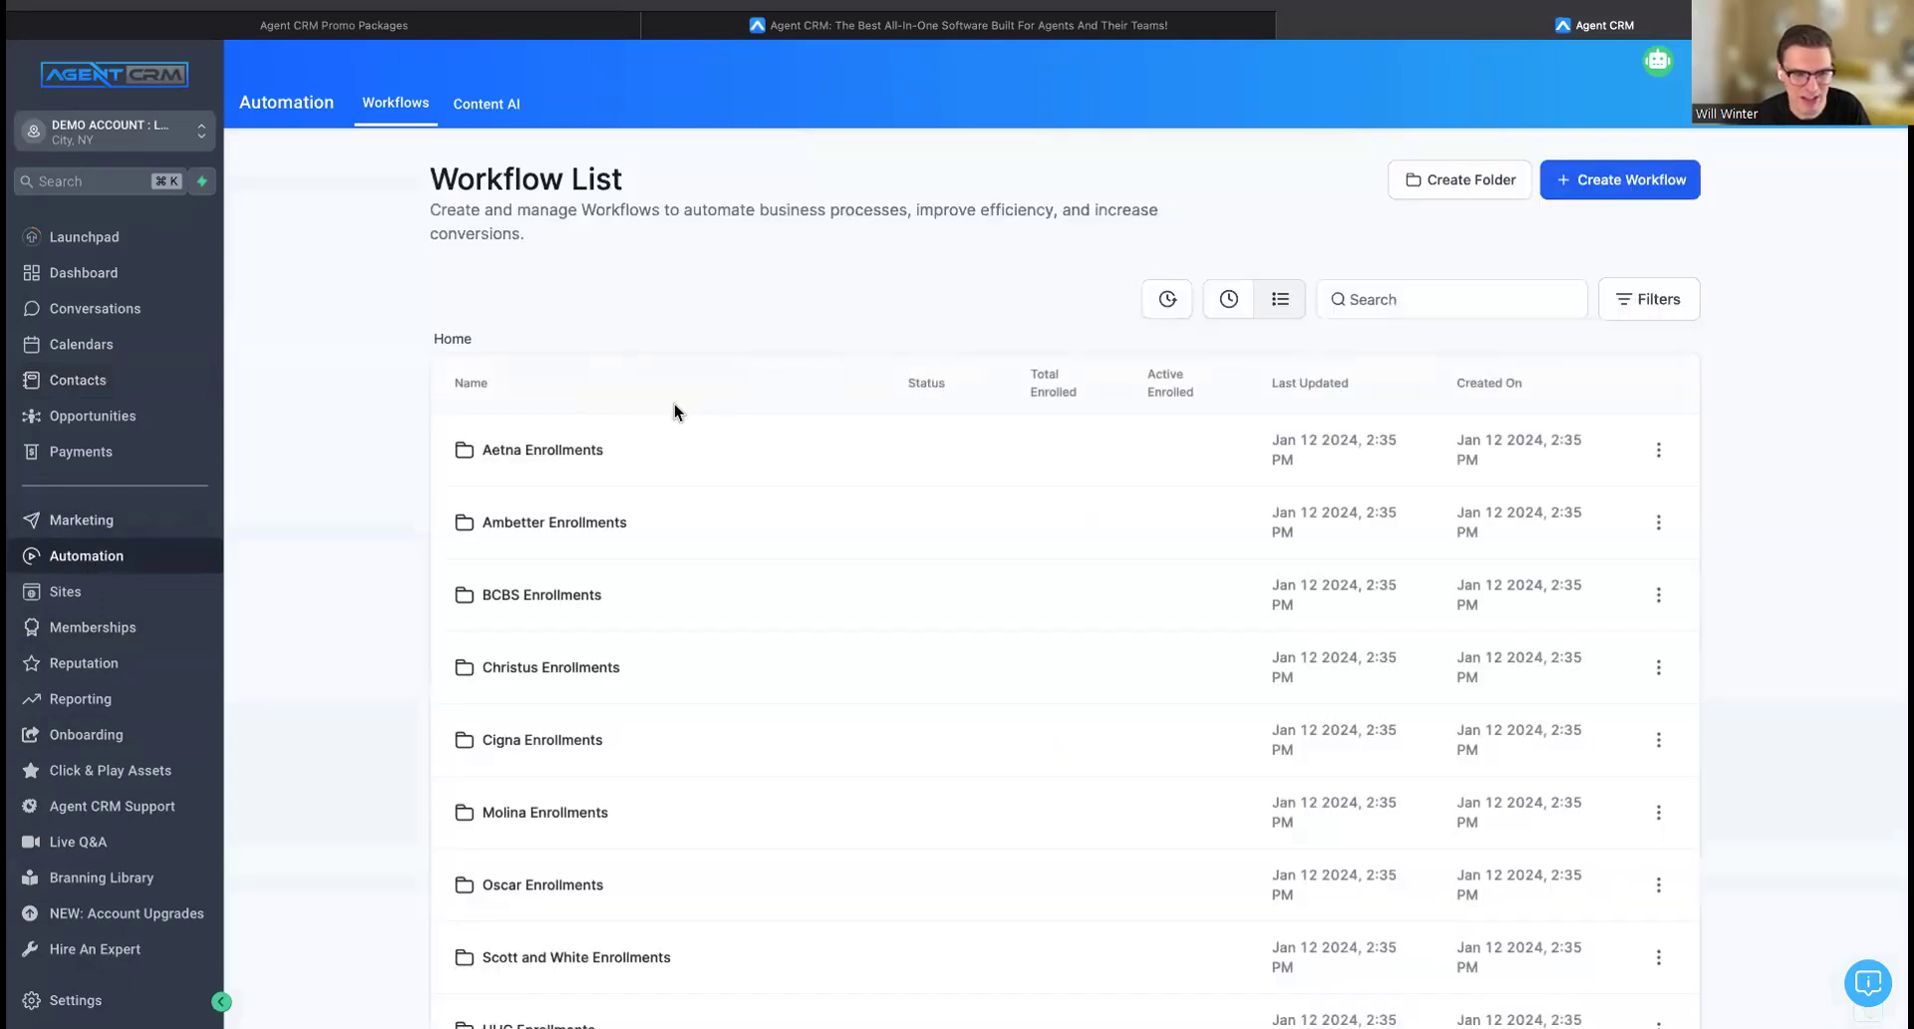
click(1558, 310)
text(Will)
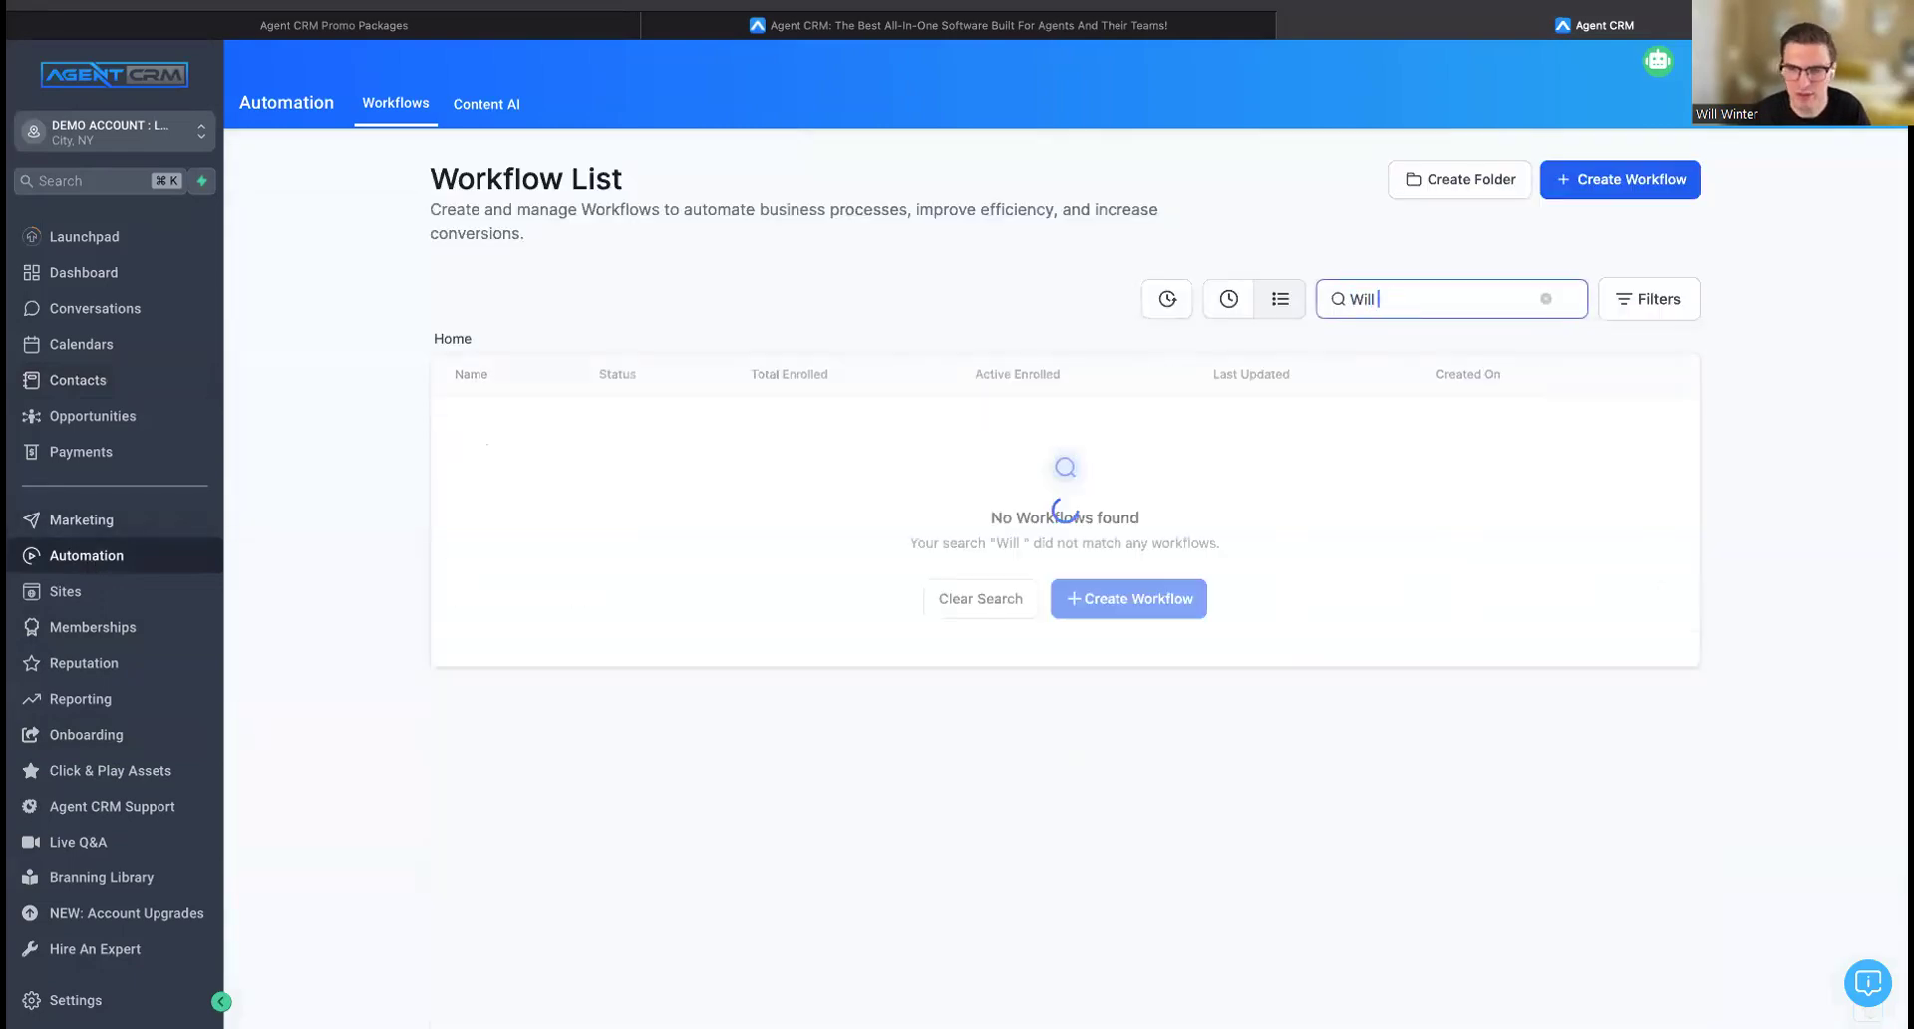
key(BackSpace)
text(s)
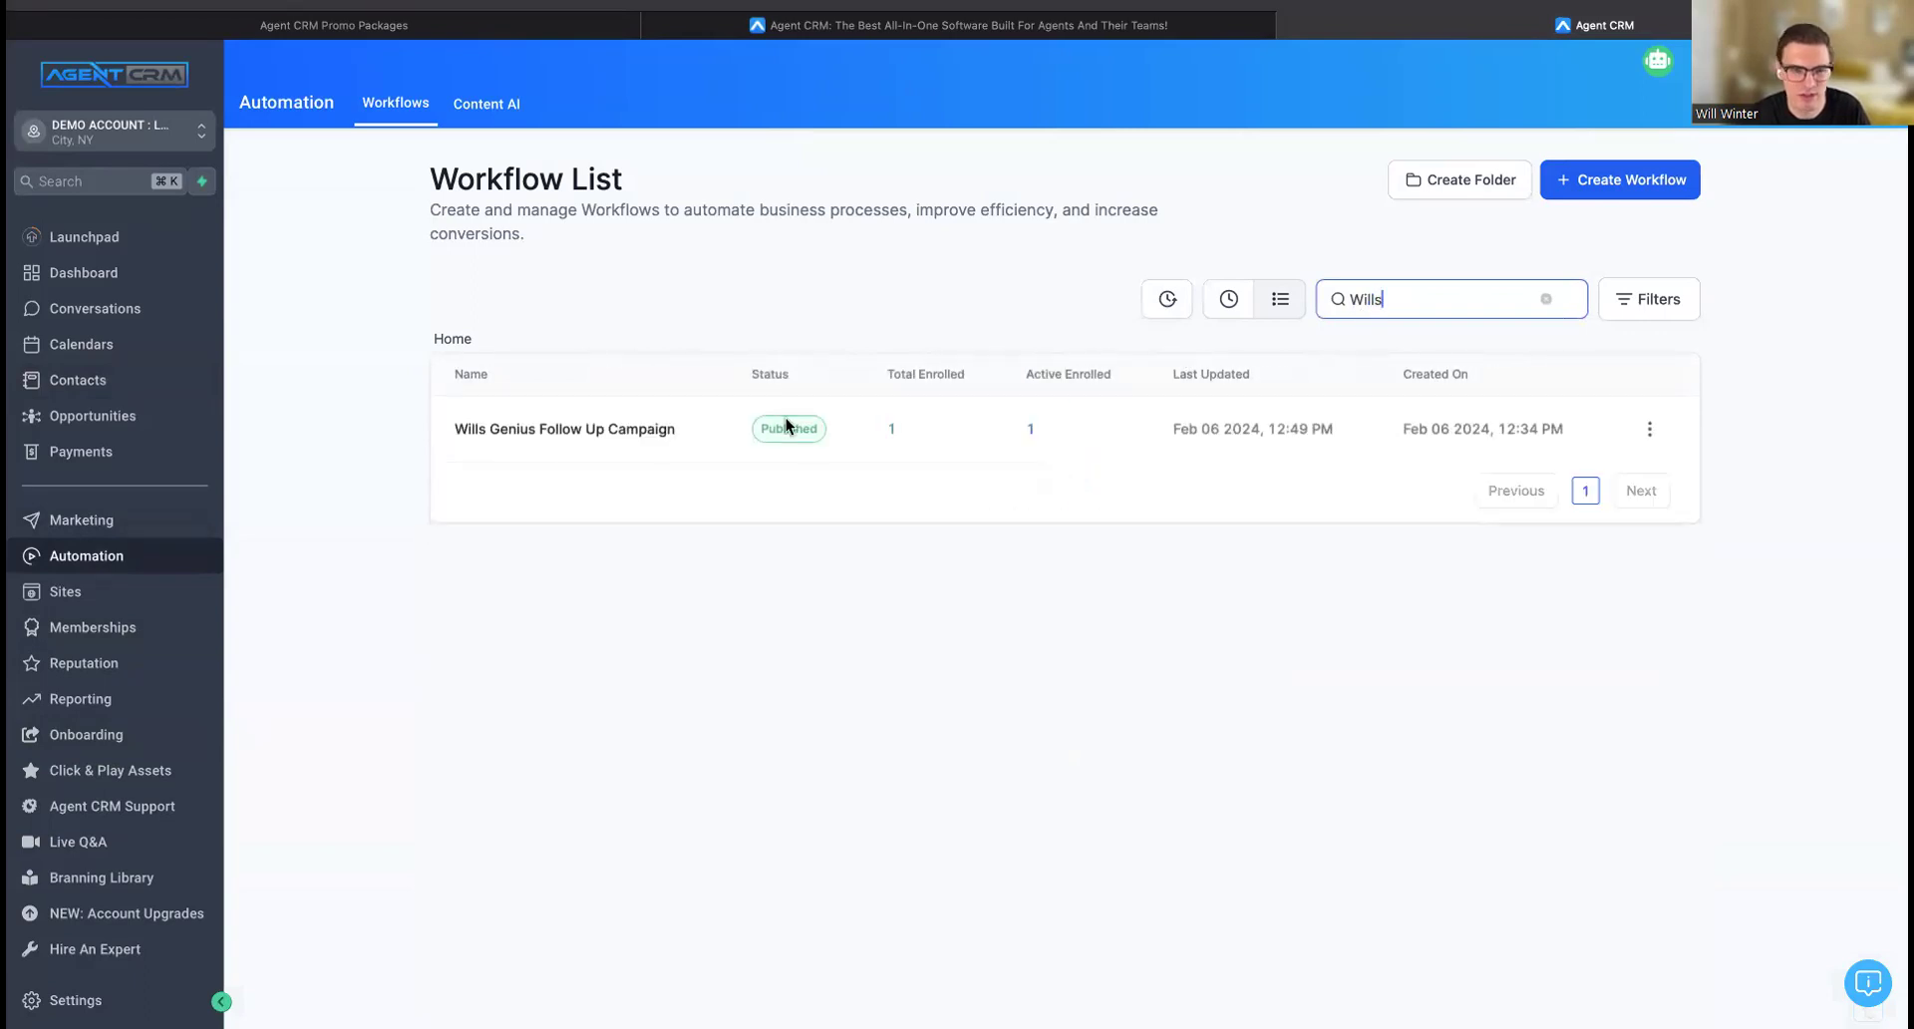
click(578, 438)
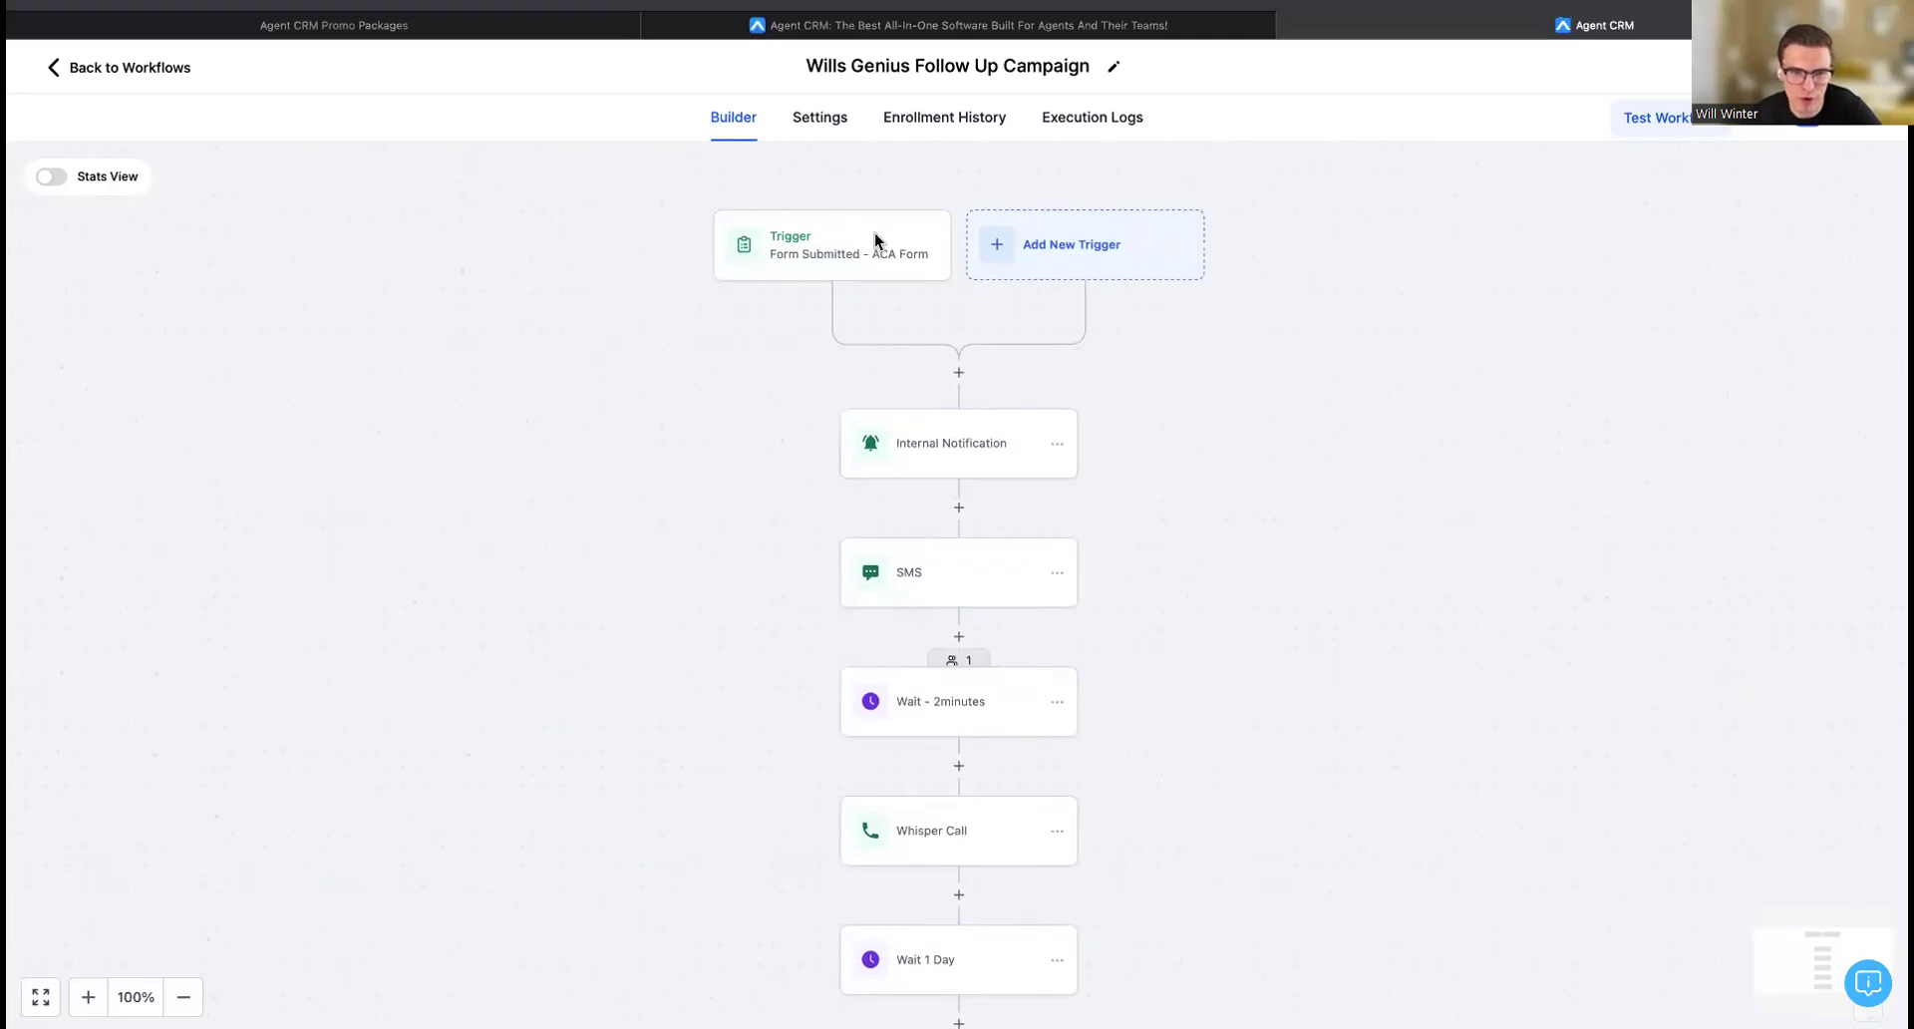
Review the campaign's SMS message and the settings of its 2-minute wait, leaving both actions unchanged.
scroll(972, 556, down, 1)
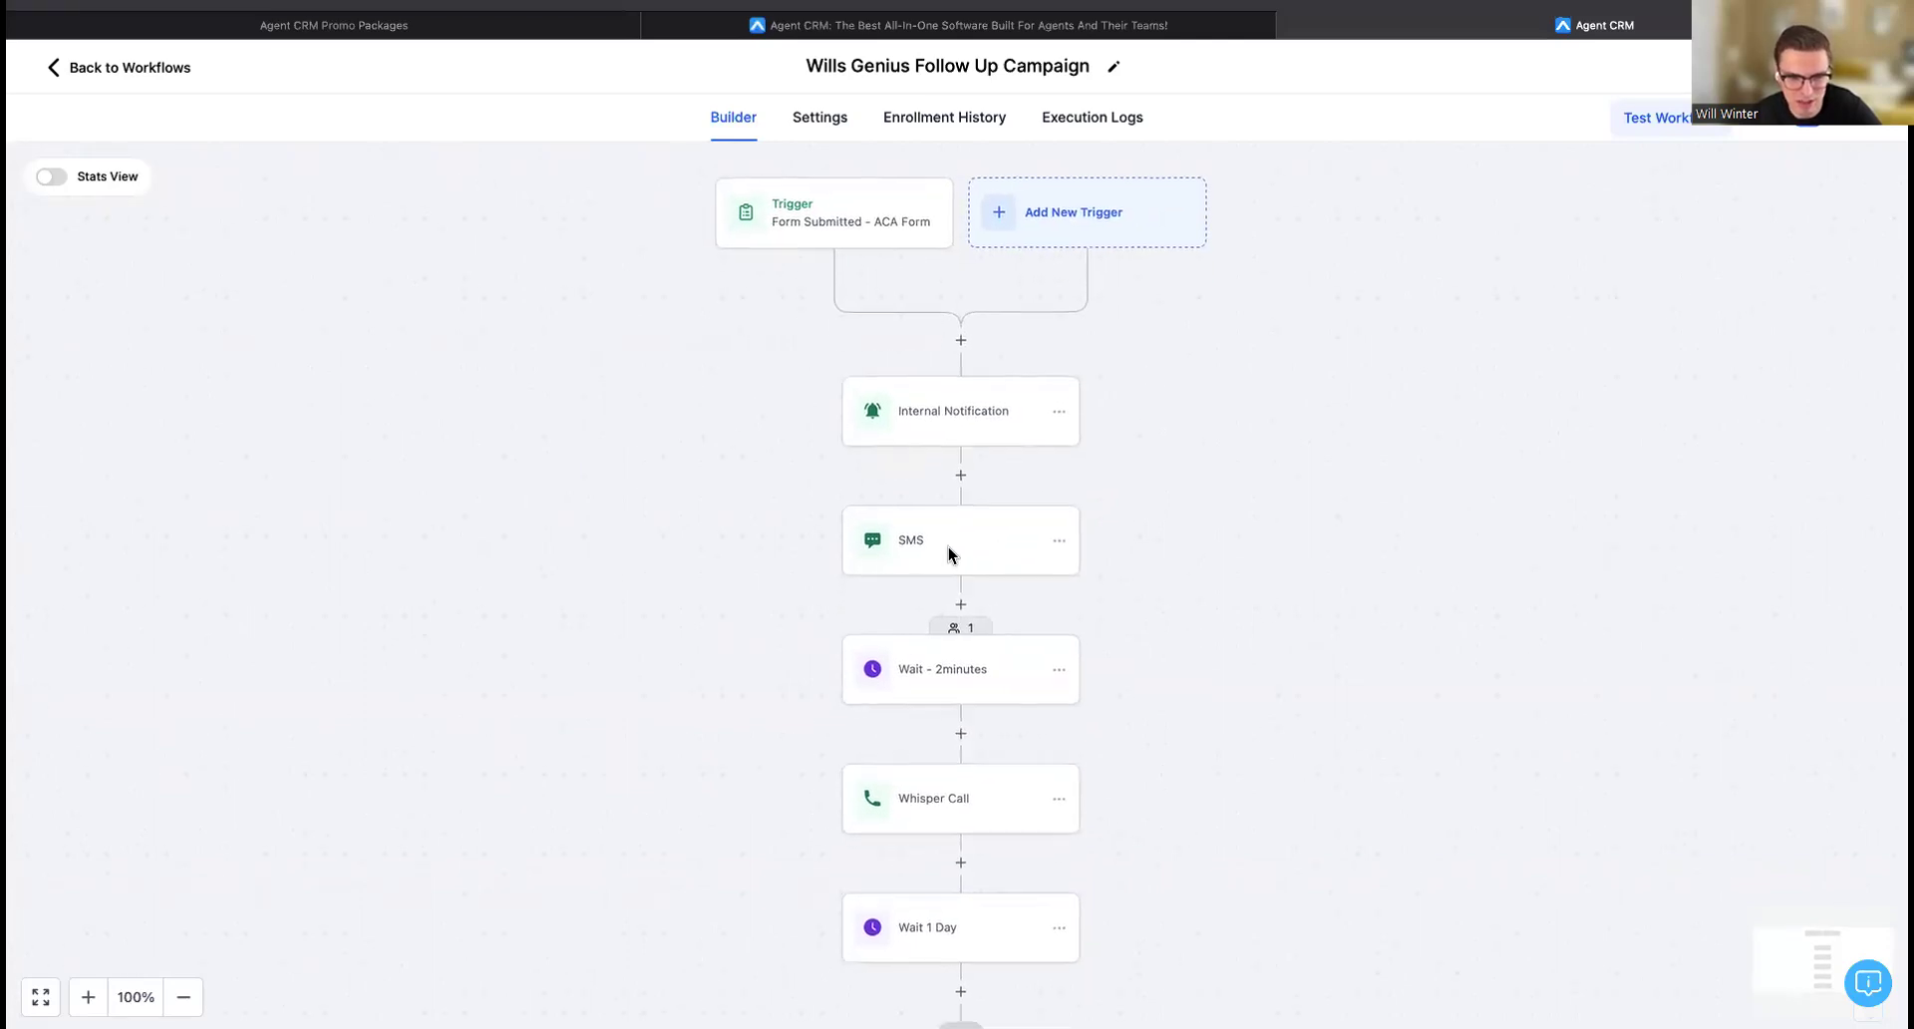
click(923, 547)
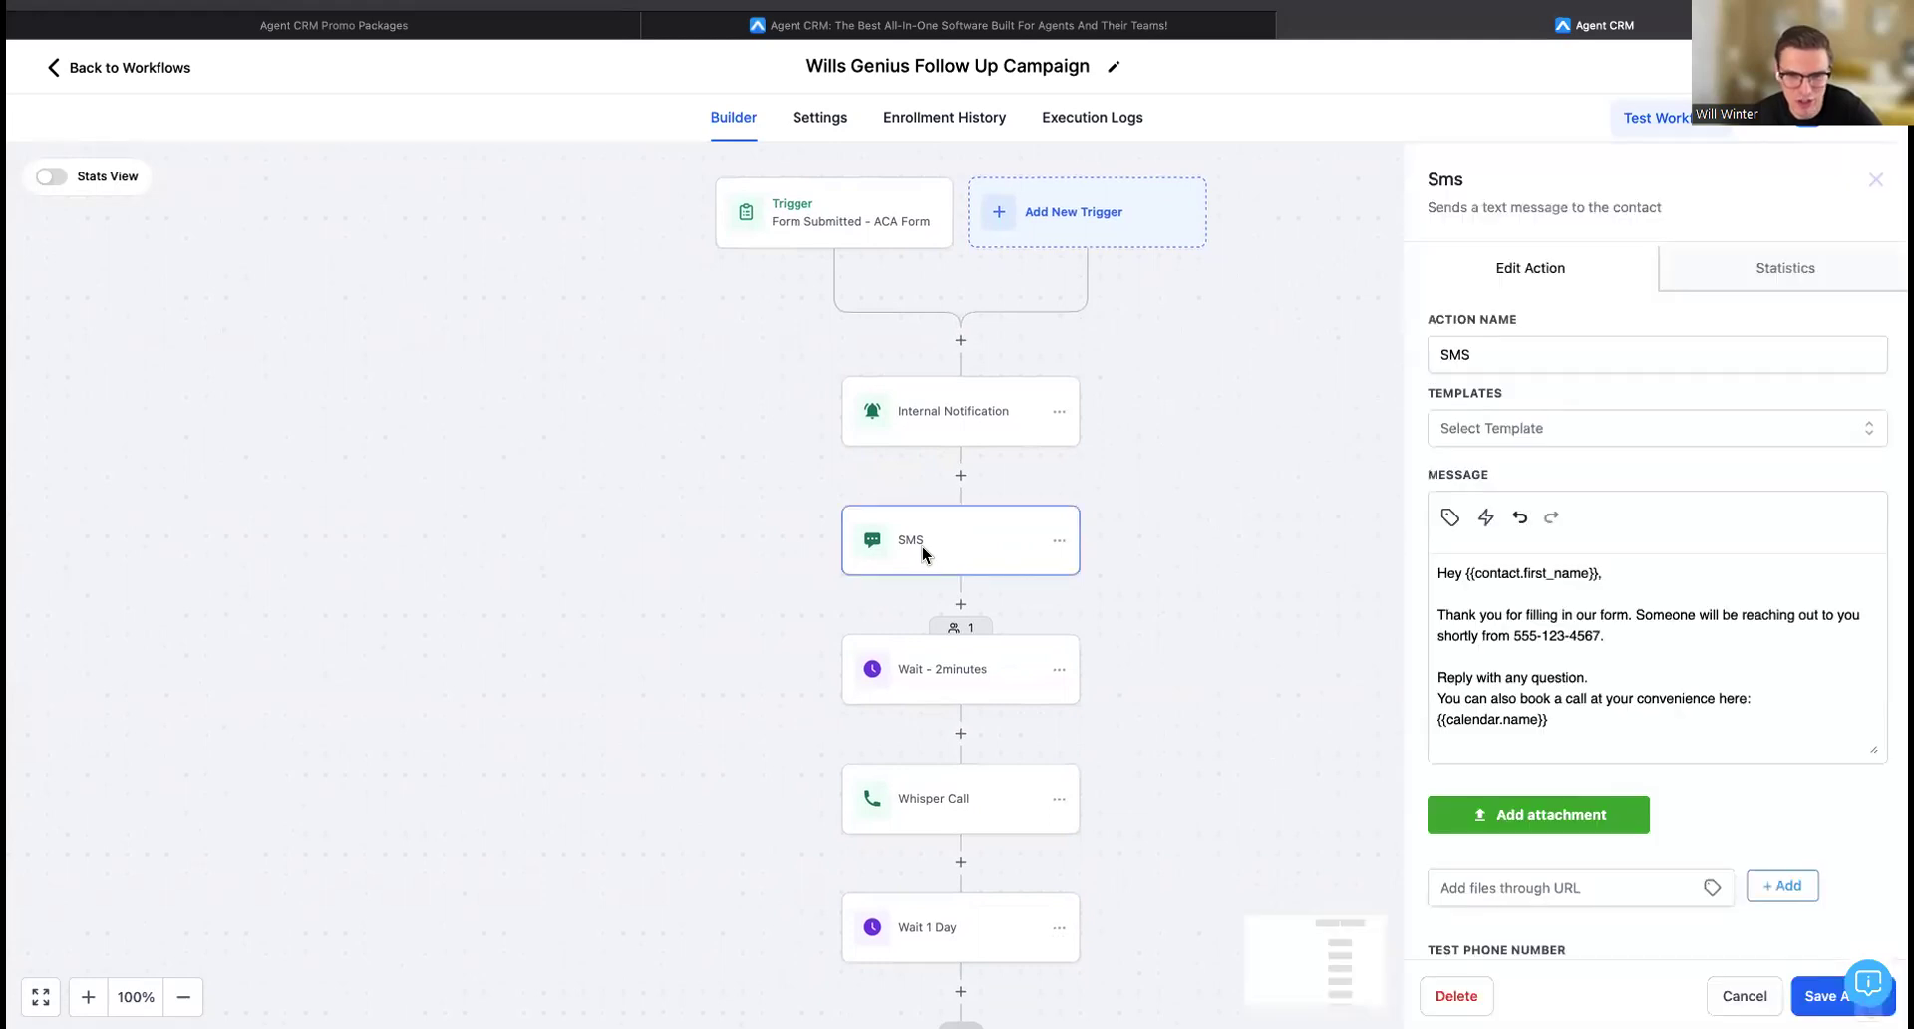
scroll(1595, 623, down, 1)
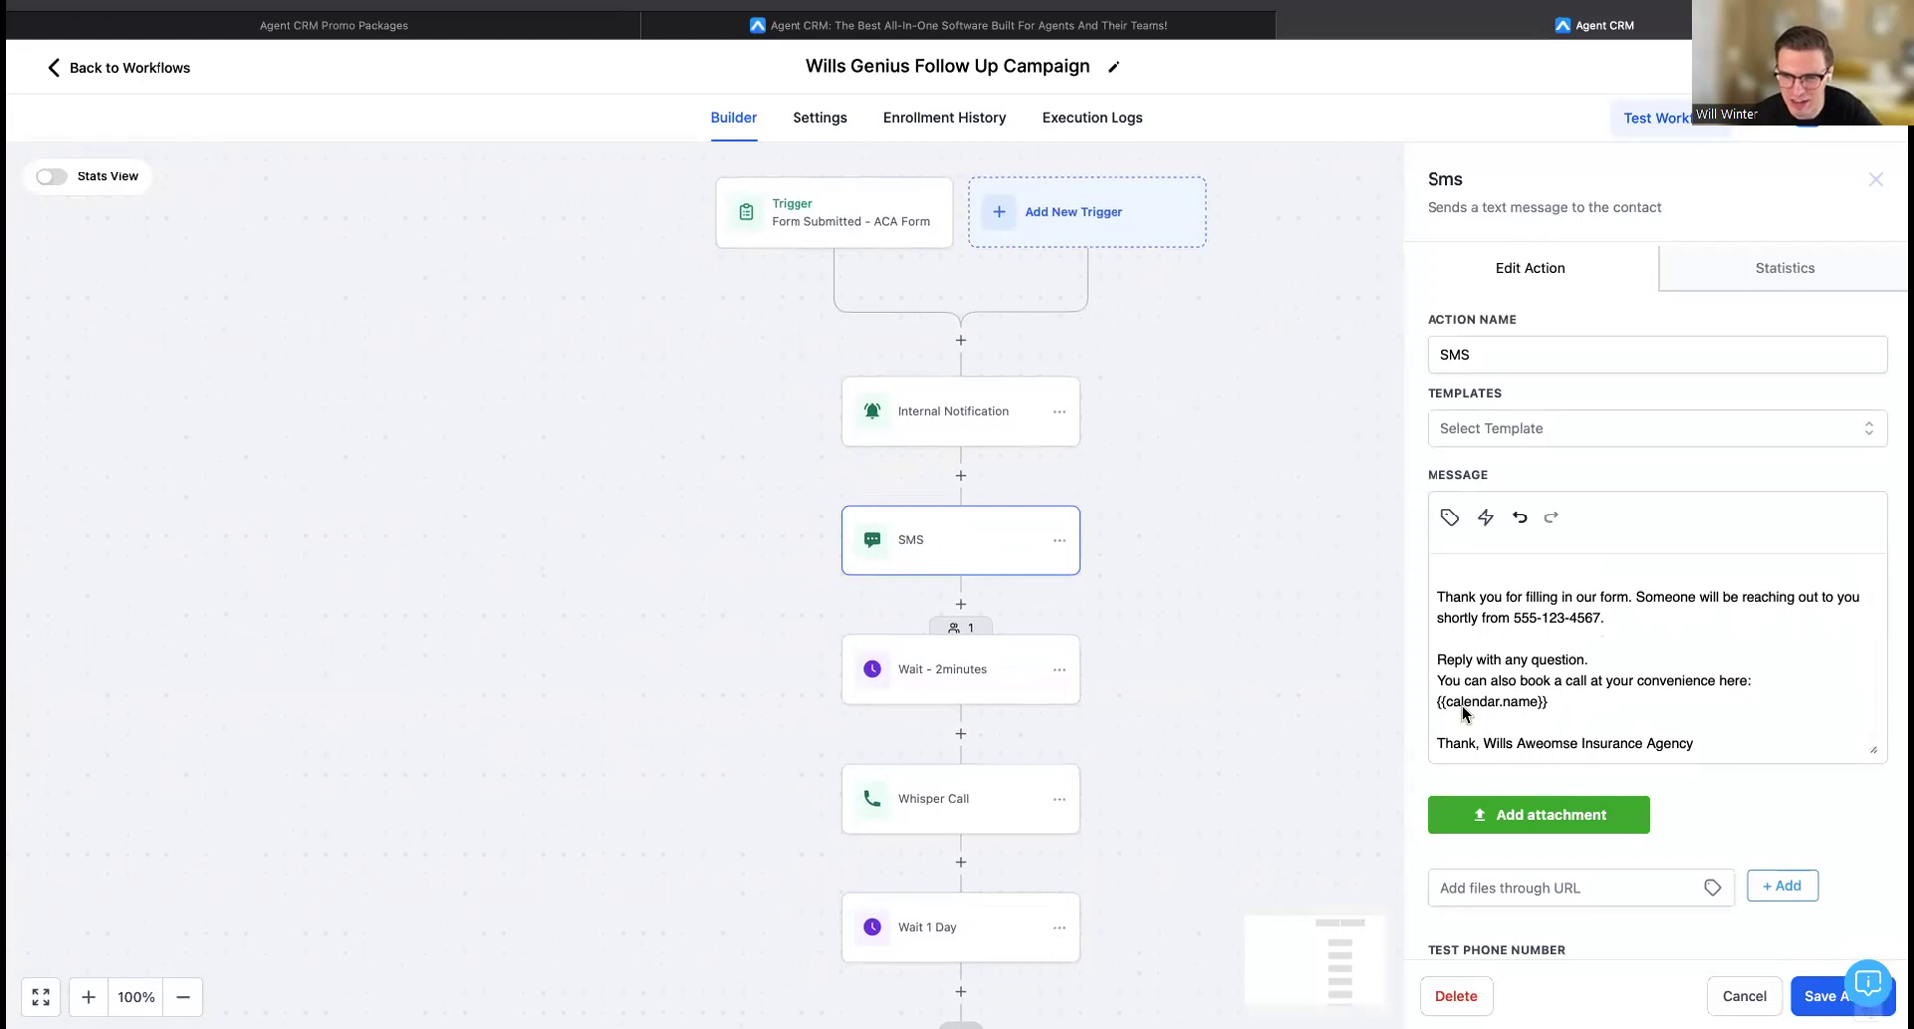
click(992, 674)
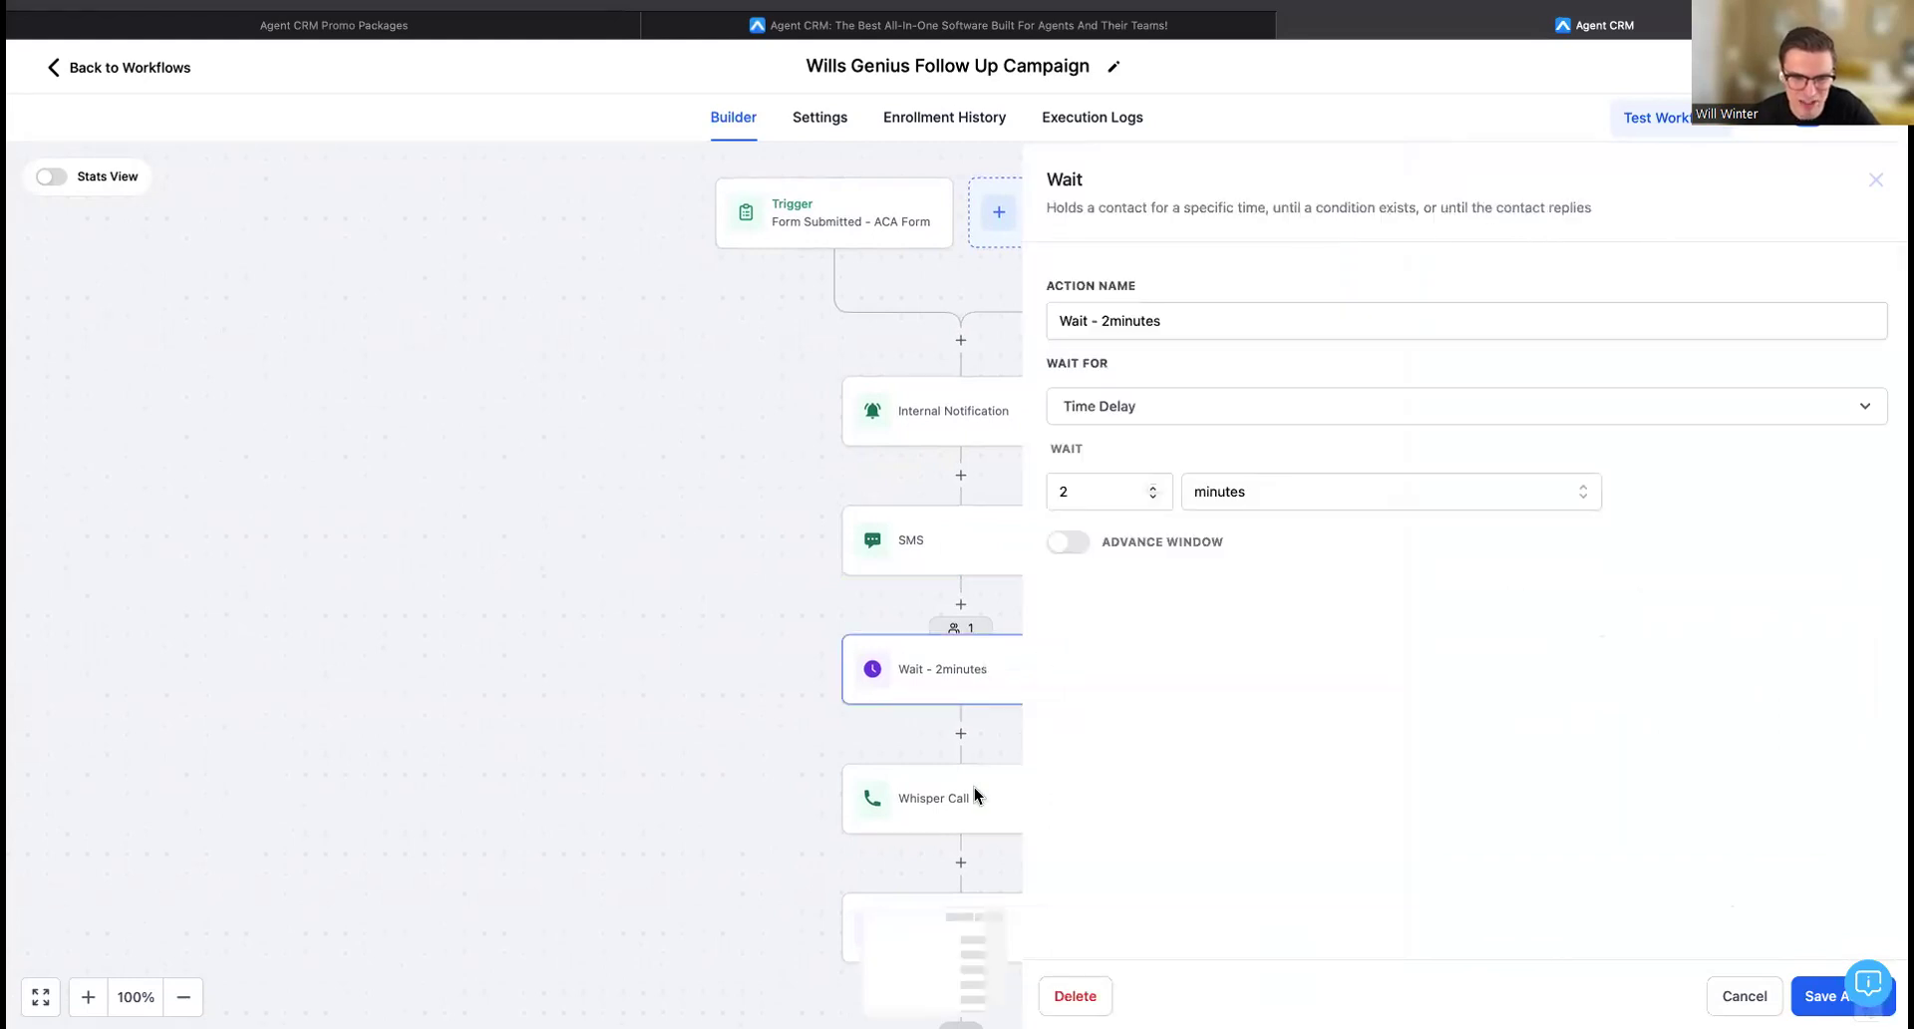
scroll(929, 678, down, 1)
scroll(929, 678, right, 1)
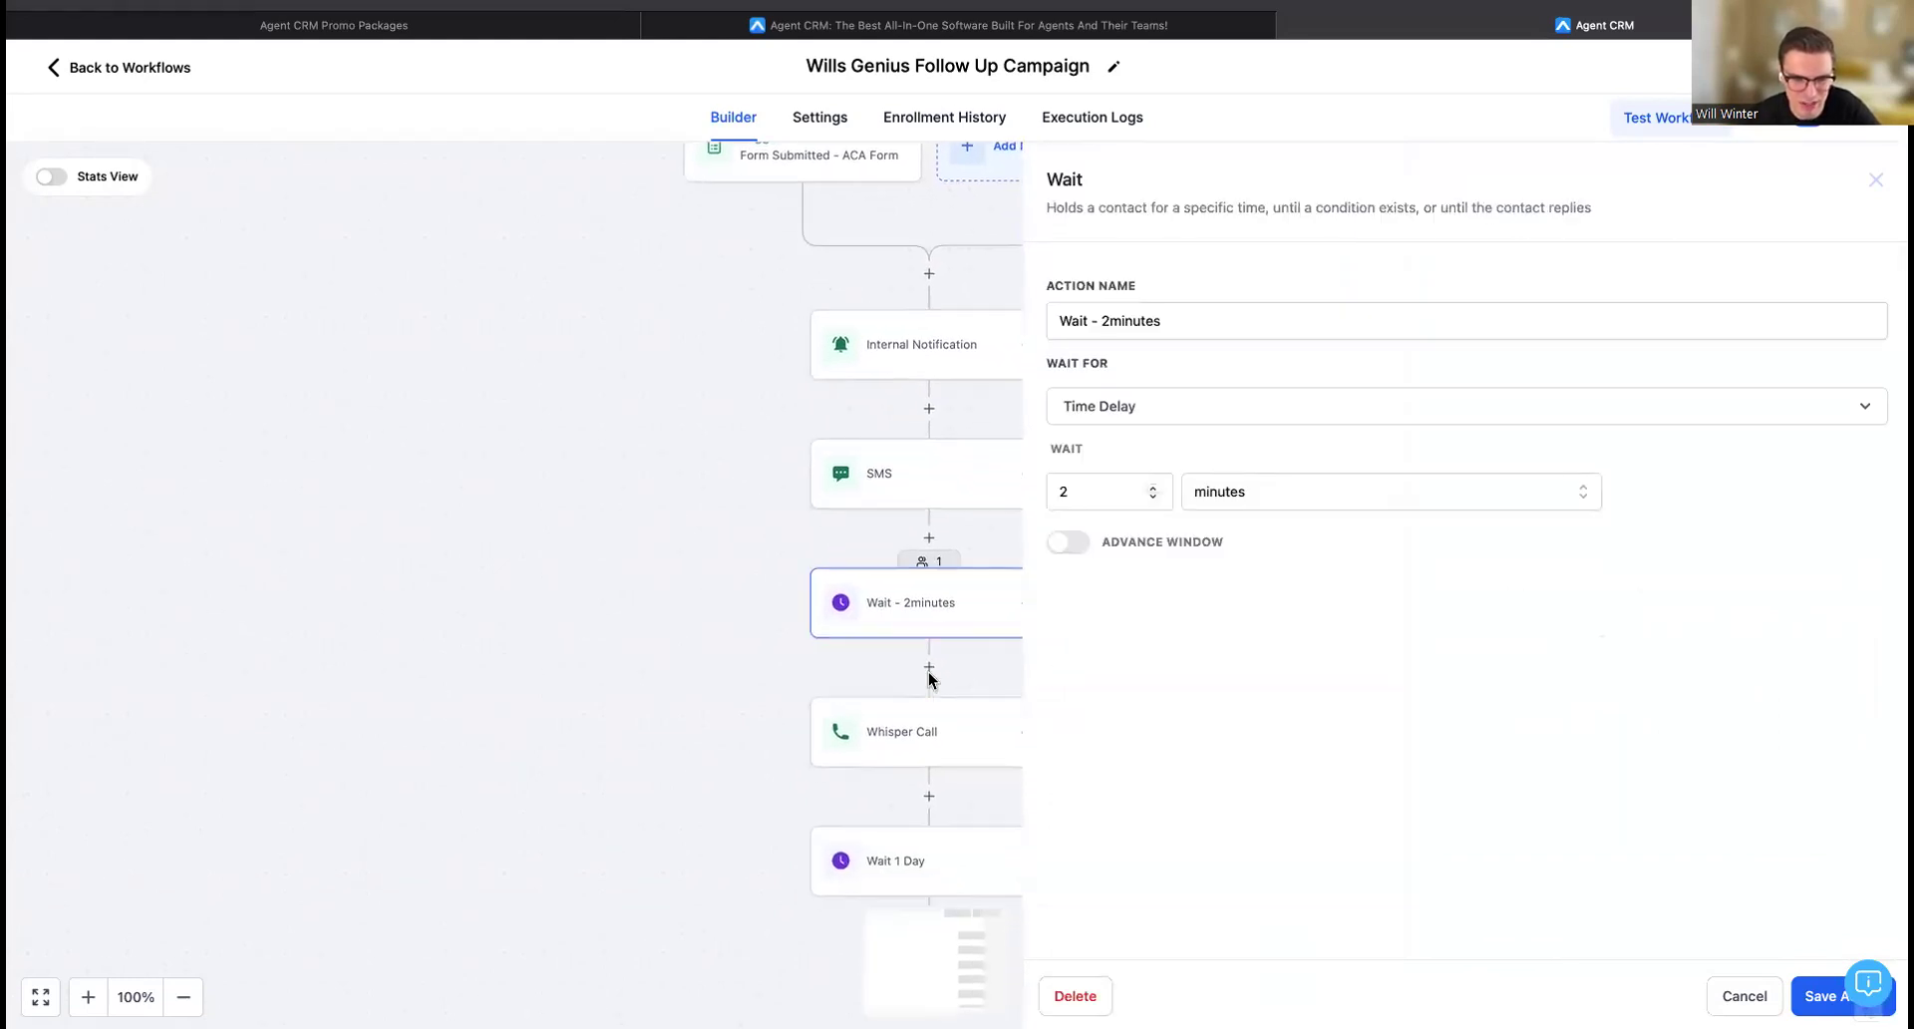
click(1714, 995)
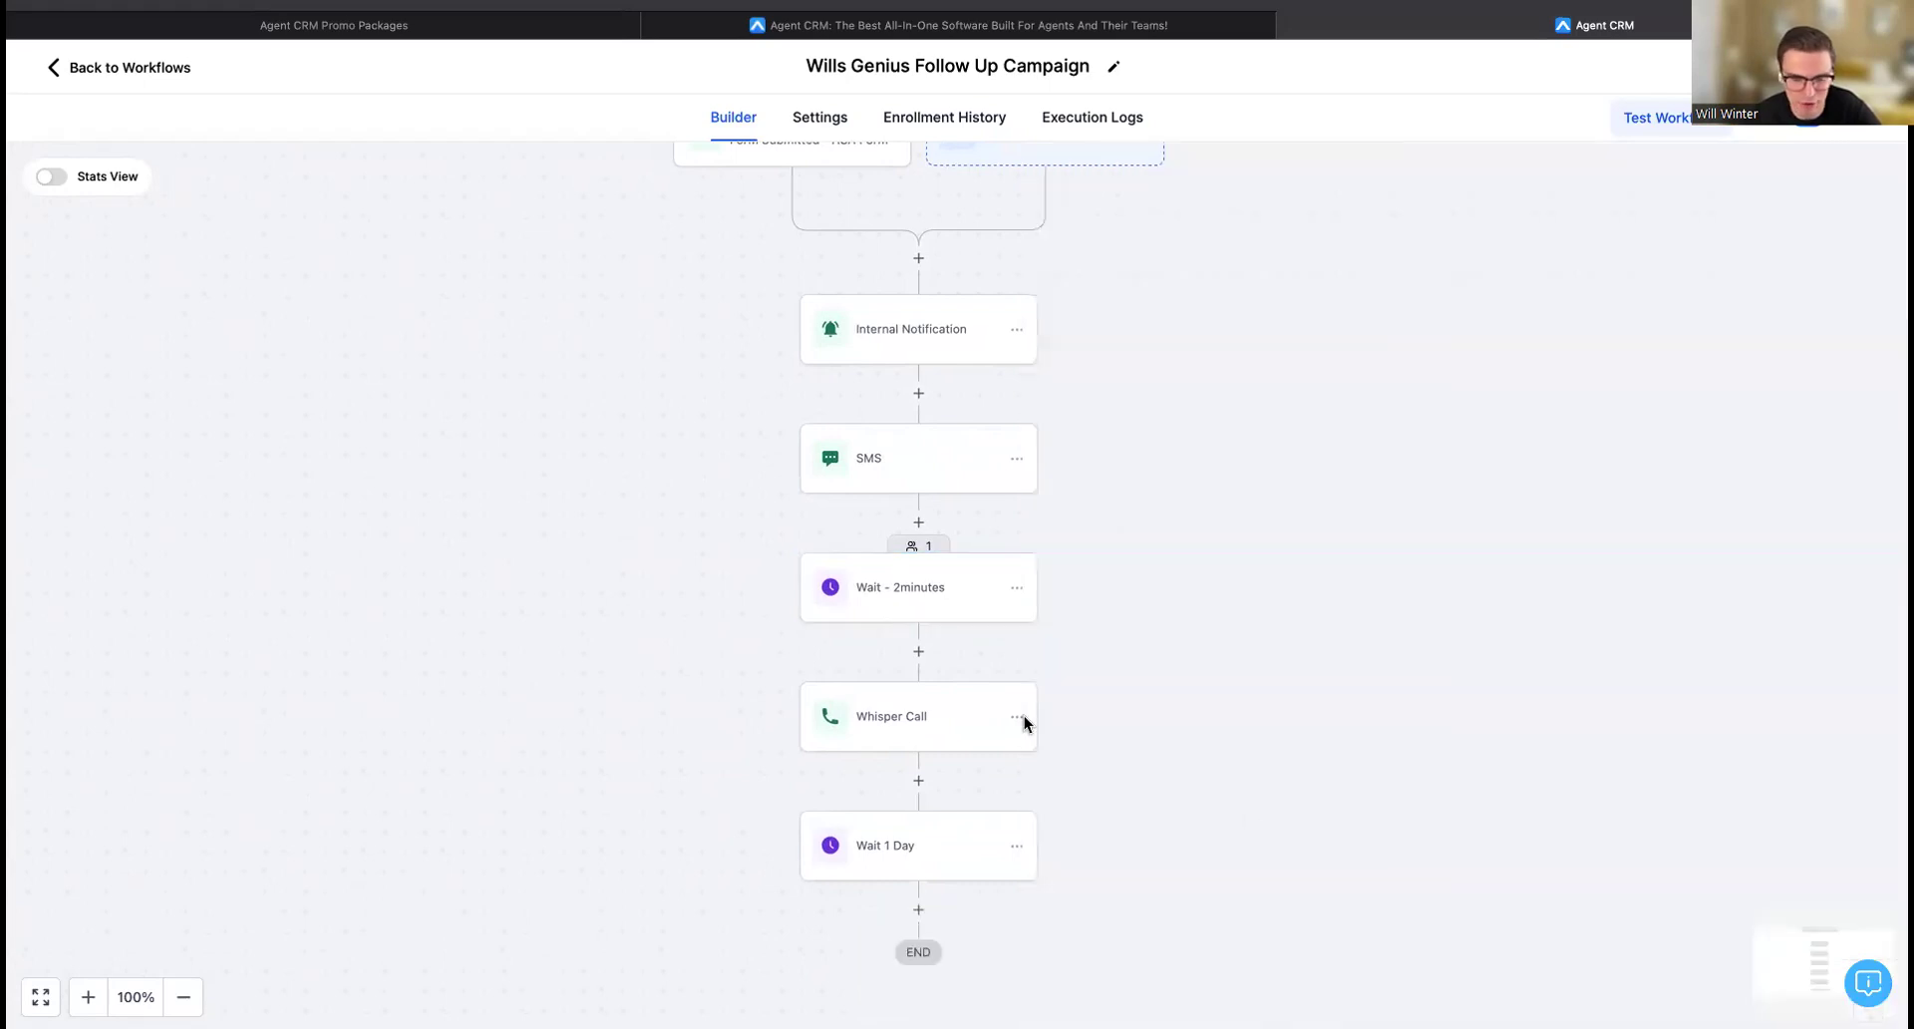
Inspect the active contacts in the 2-minute wait and force all of them to the next step.
click(917, 545)
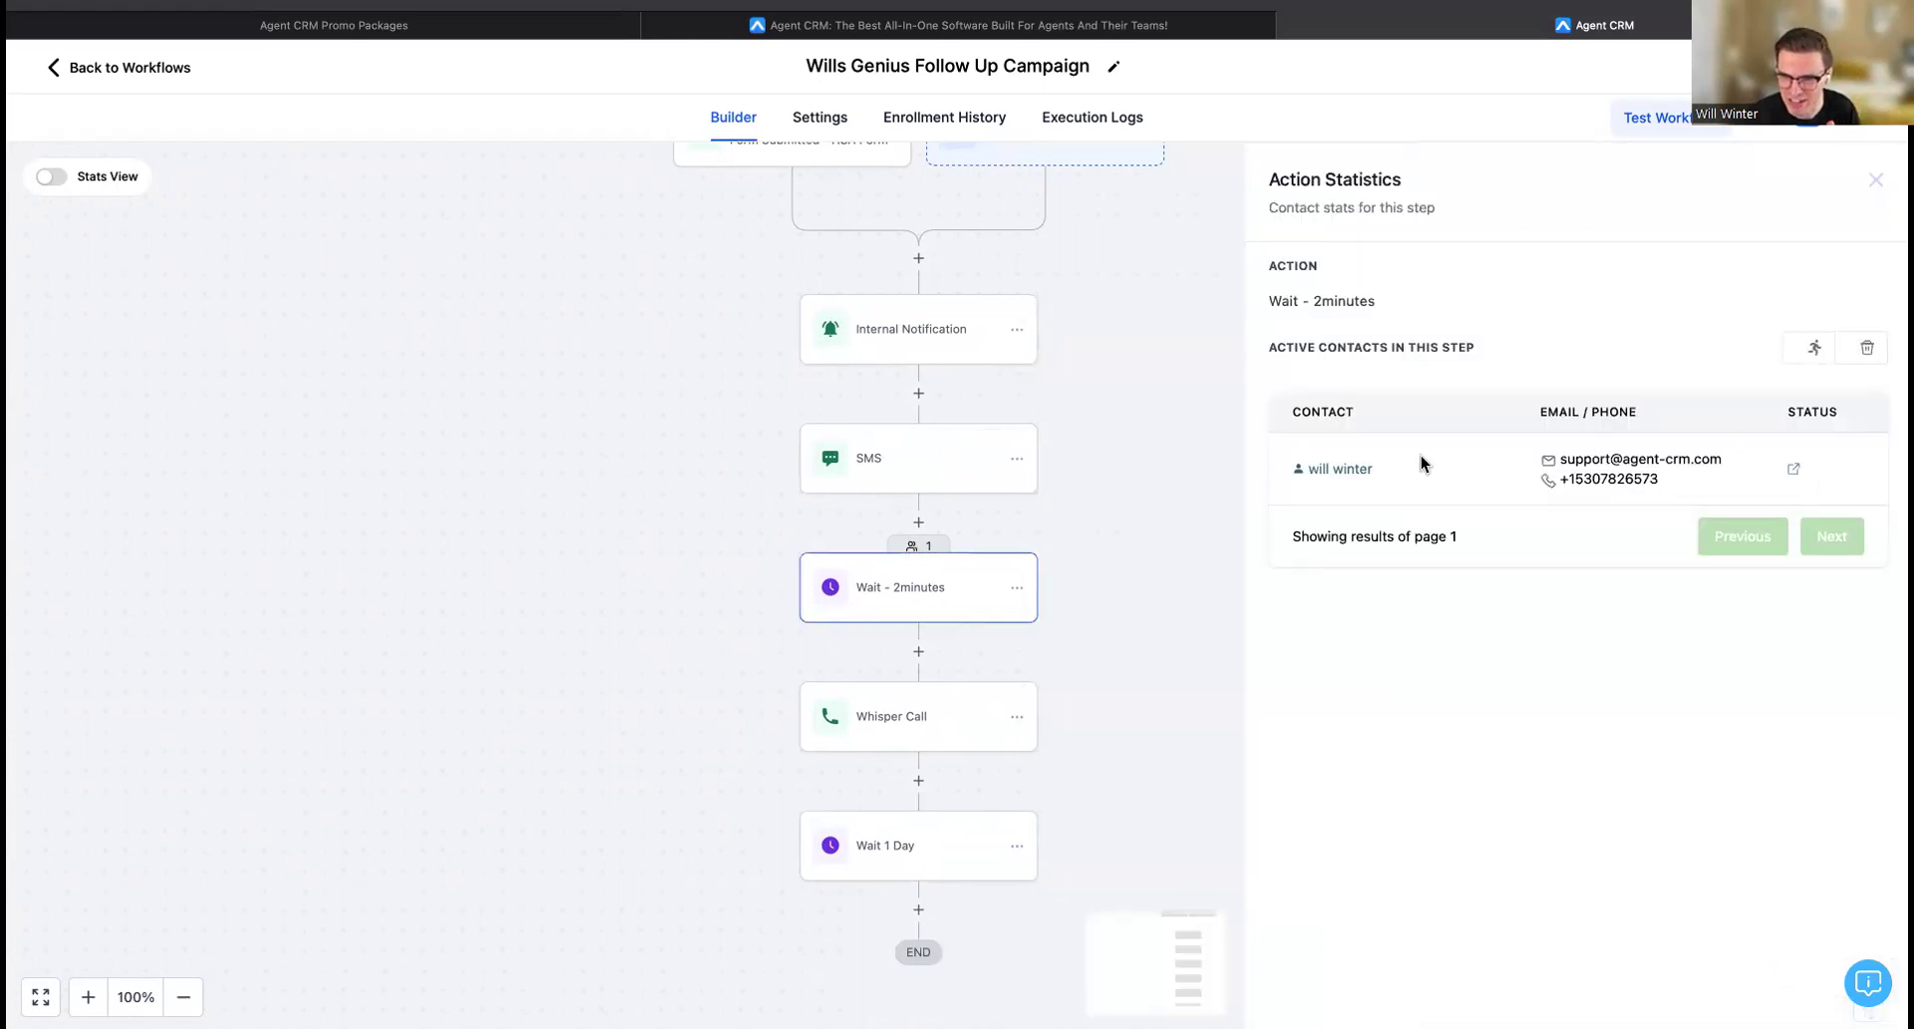
click(1873, 185)
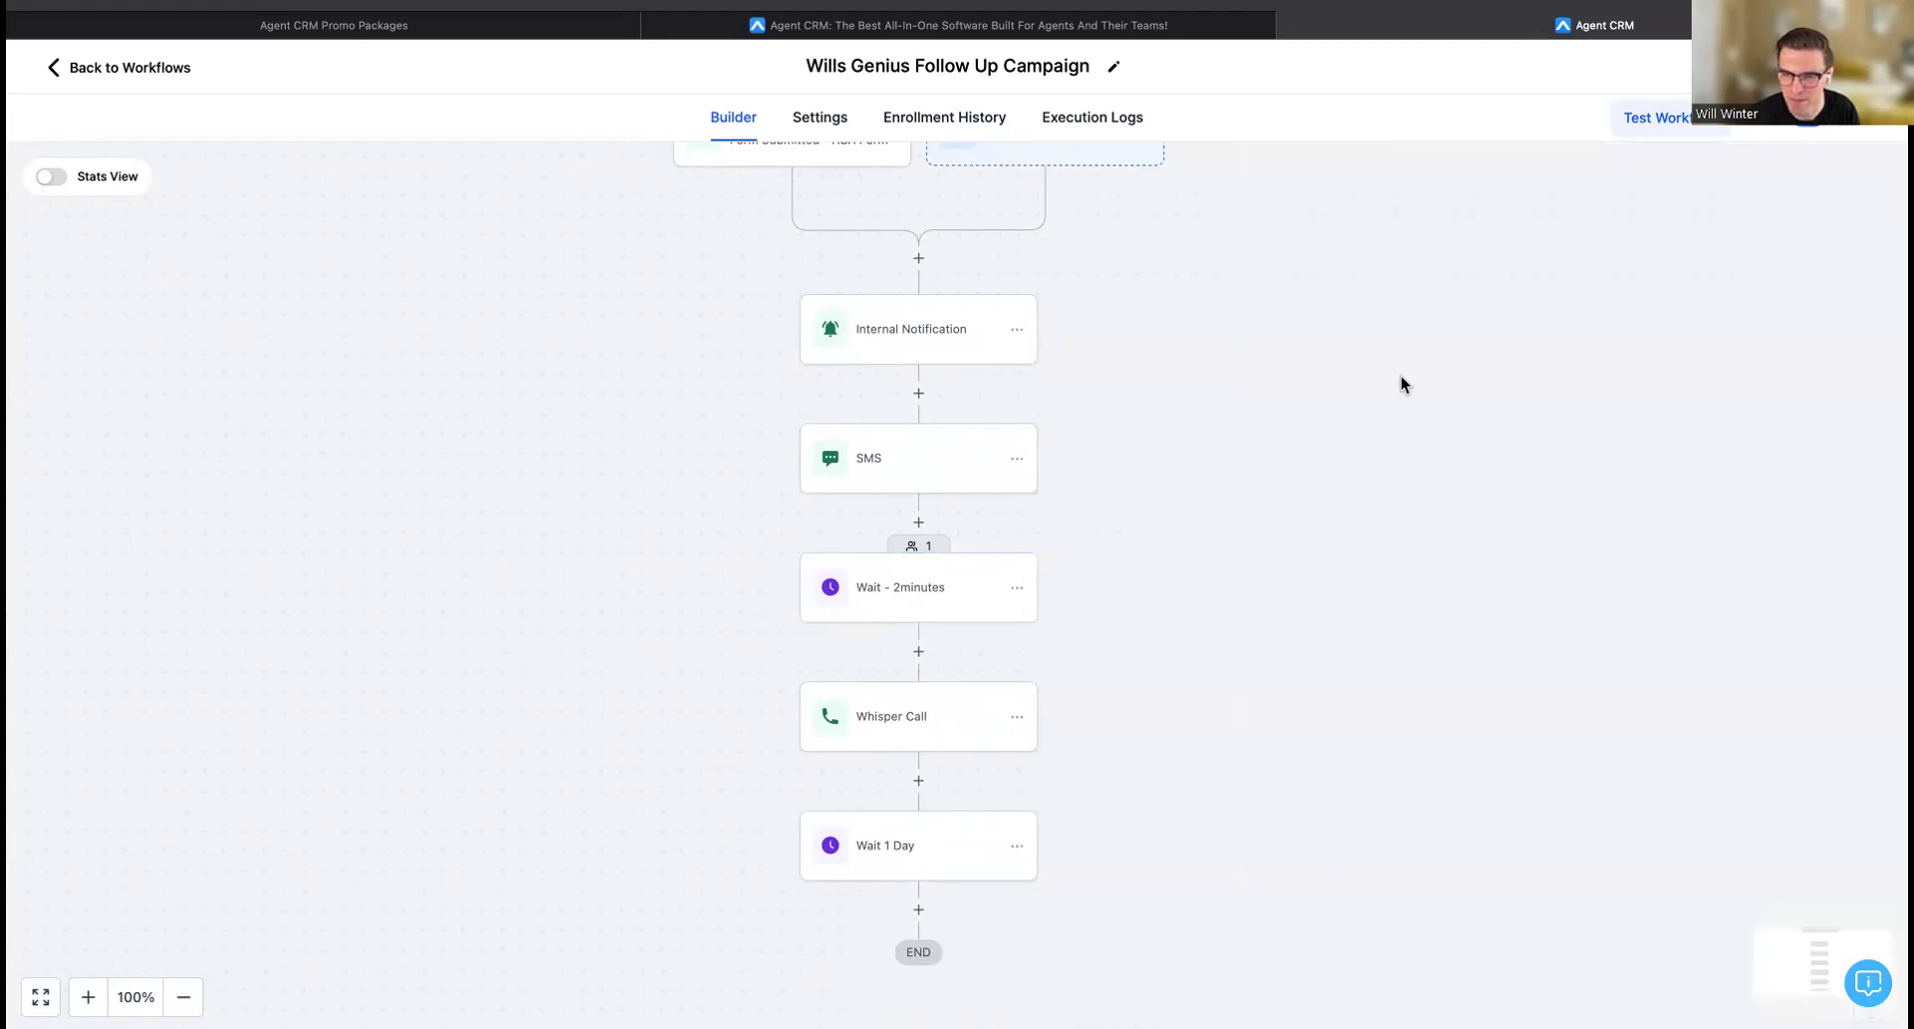
click(924, 546)
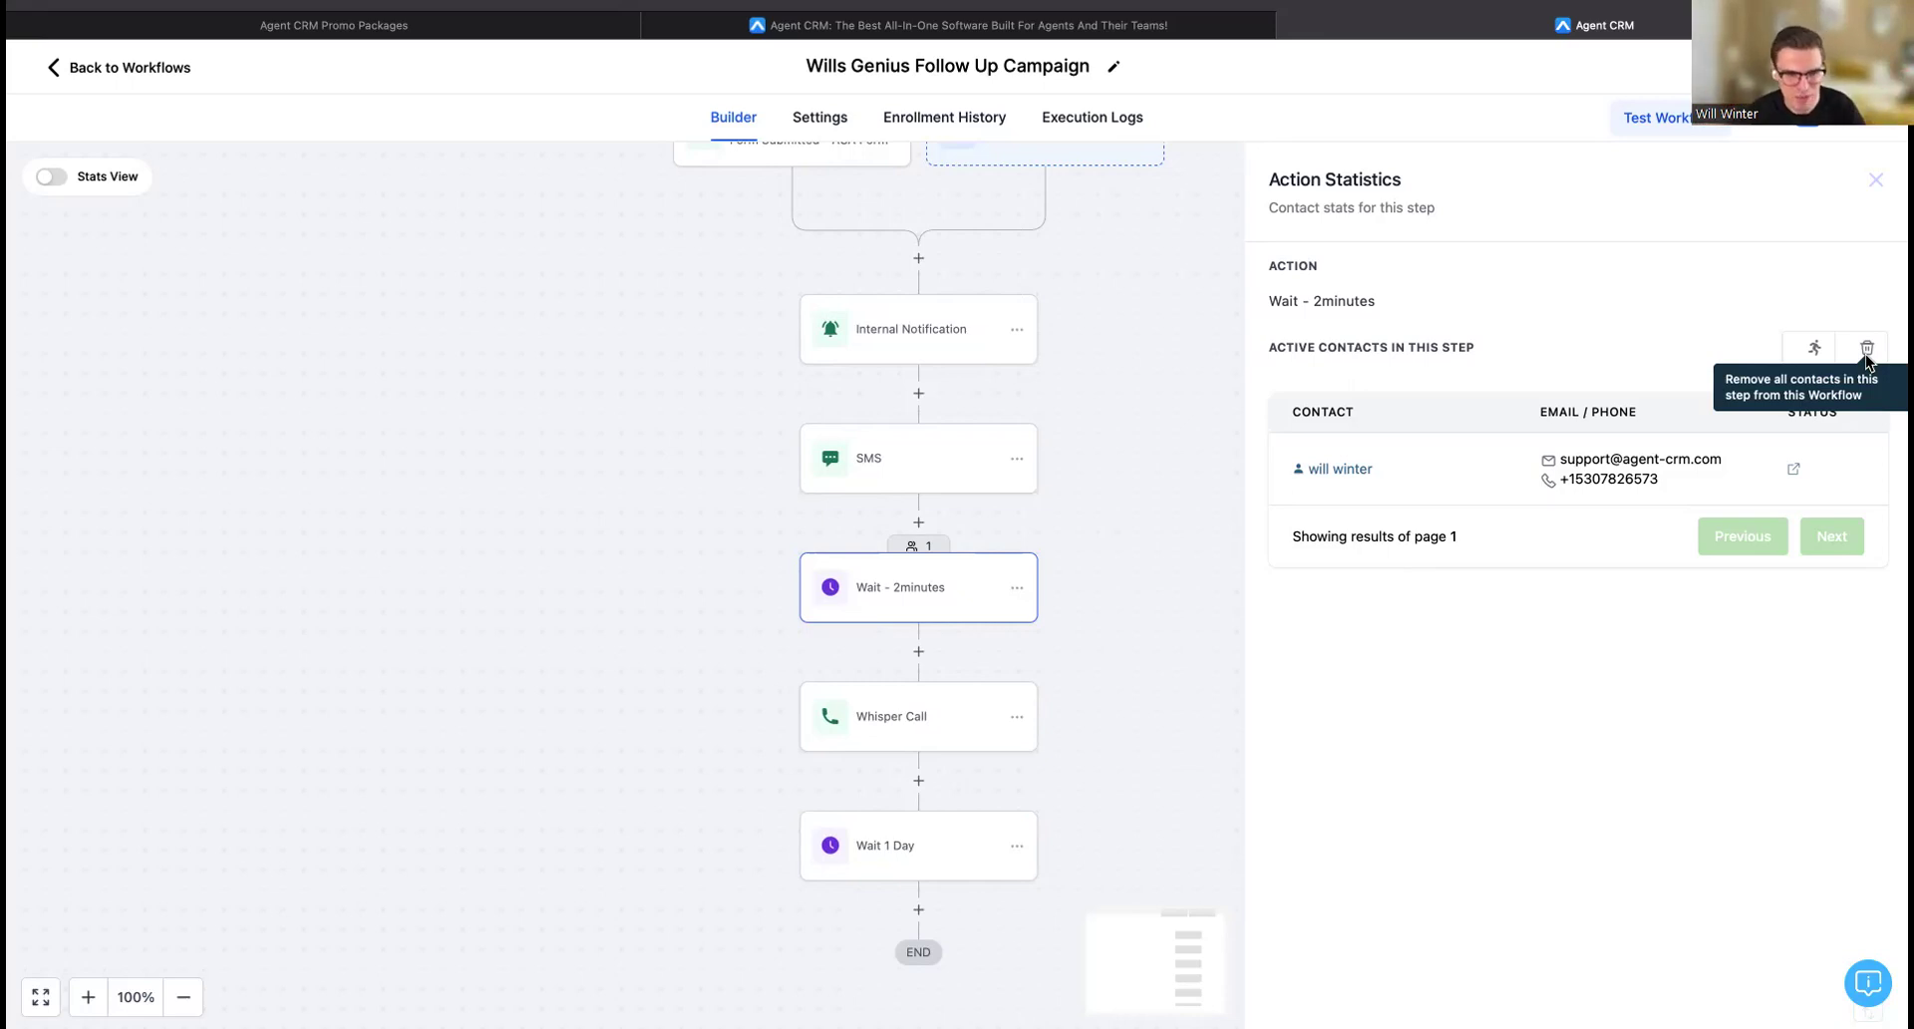
click(1813, 351)
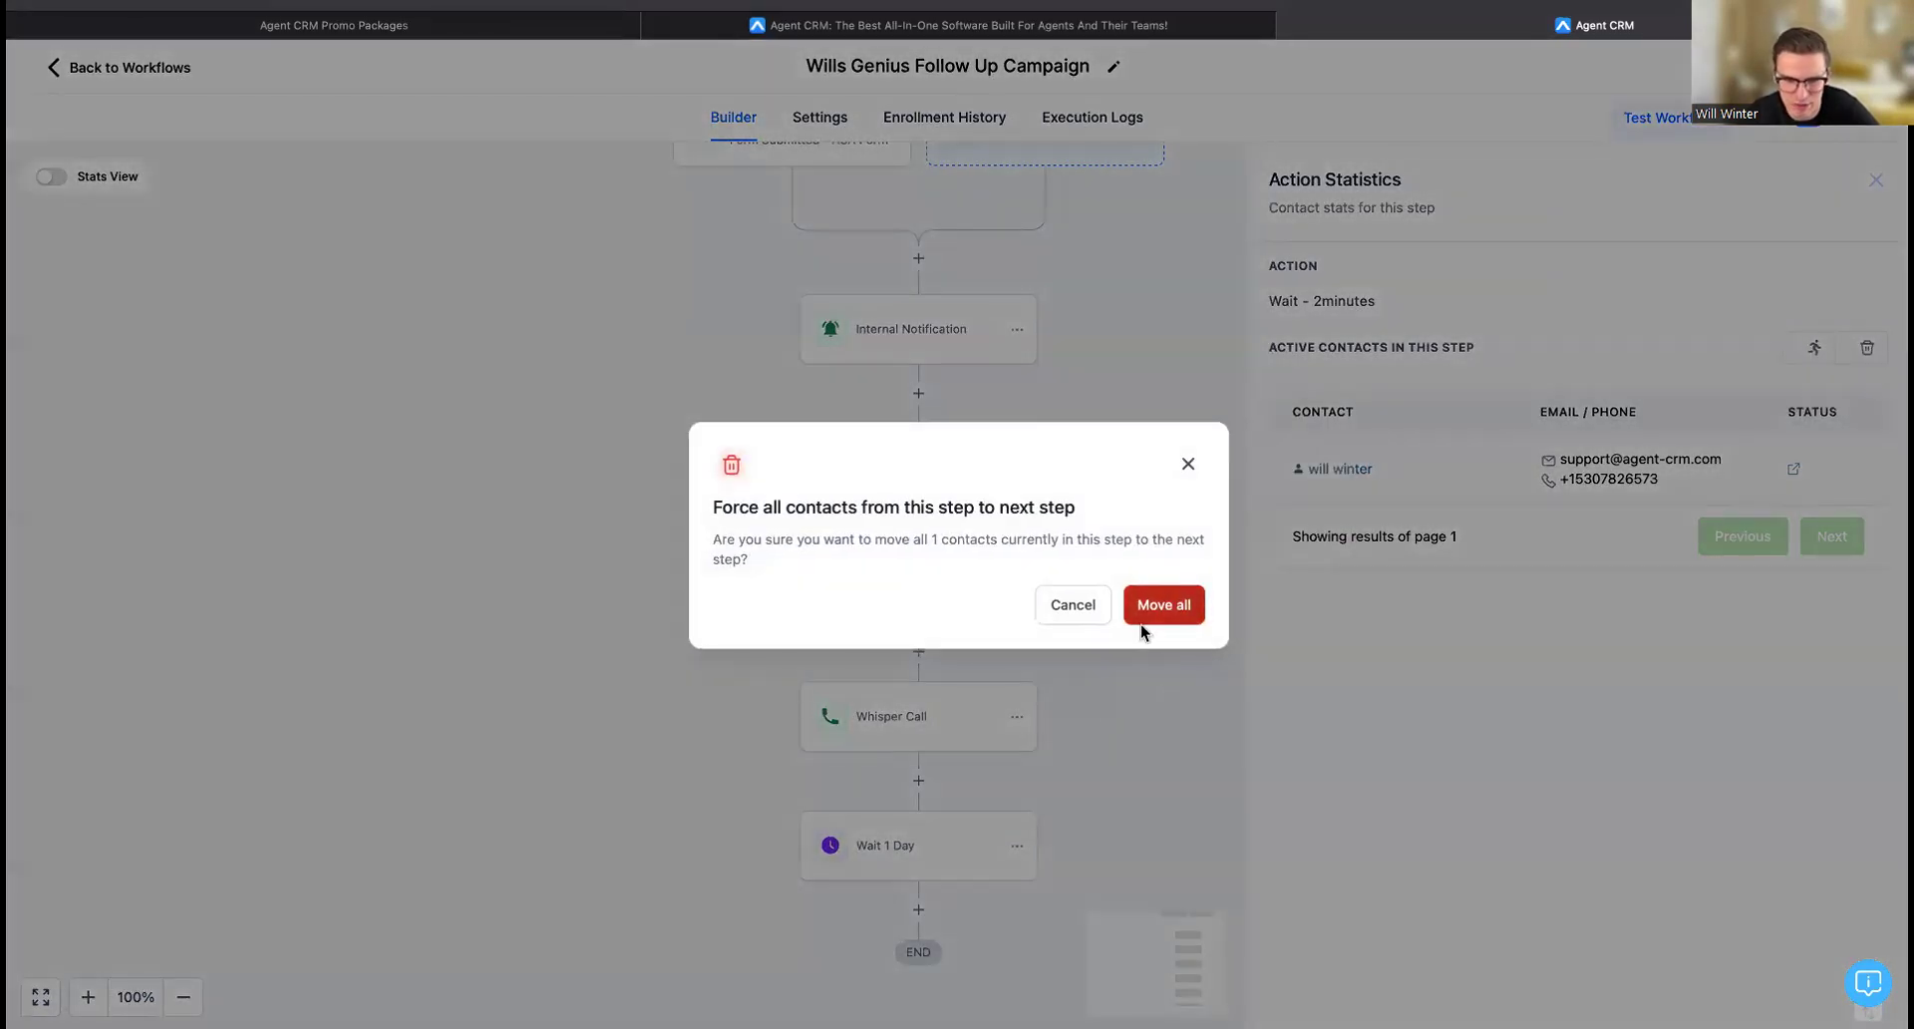
click(1144, 620)
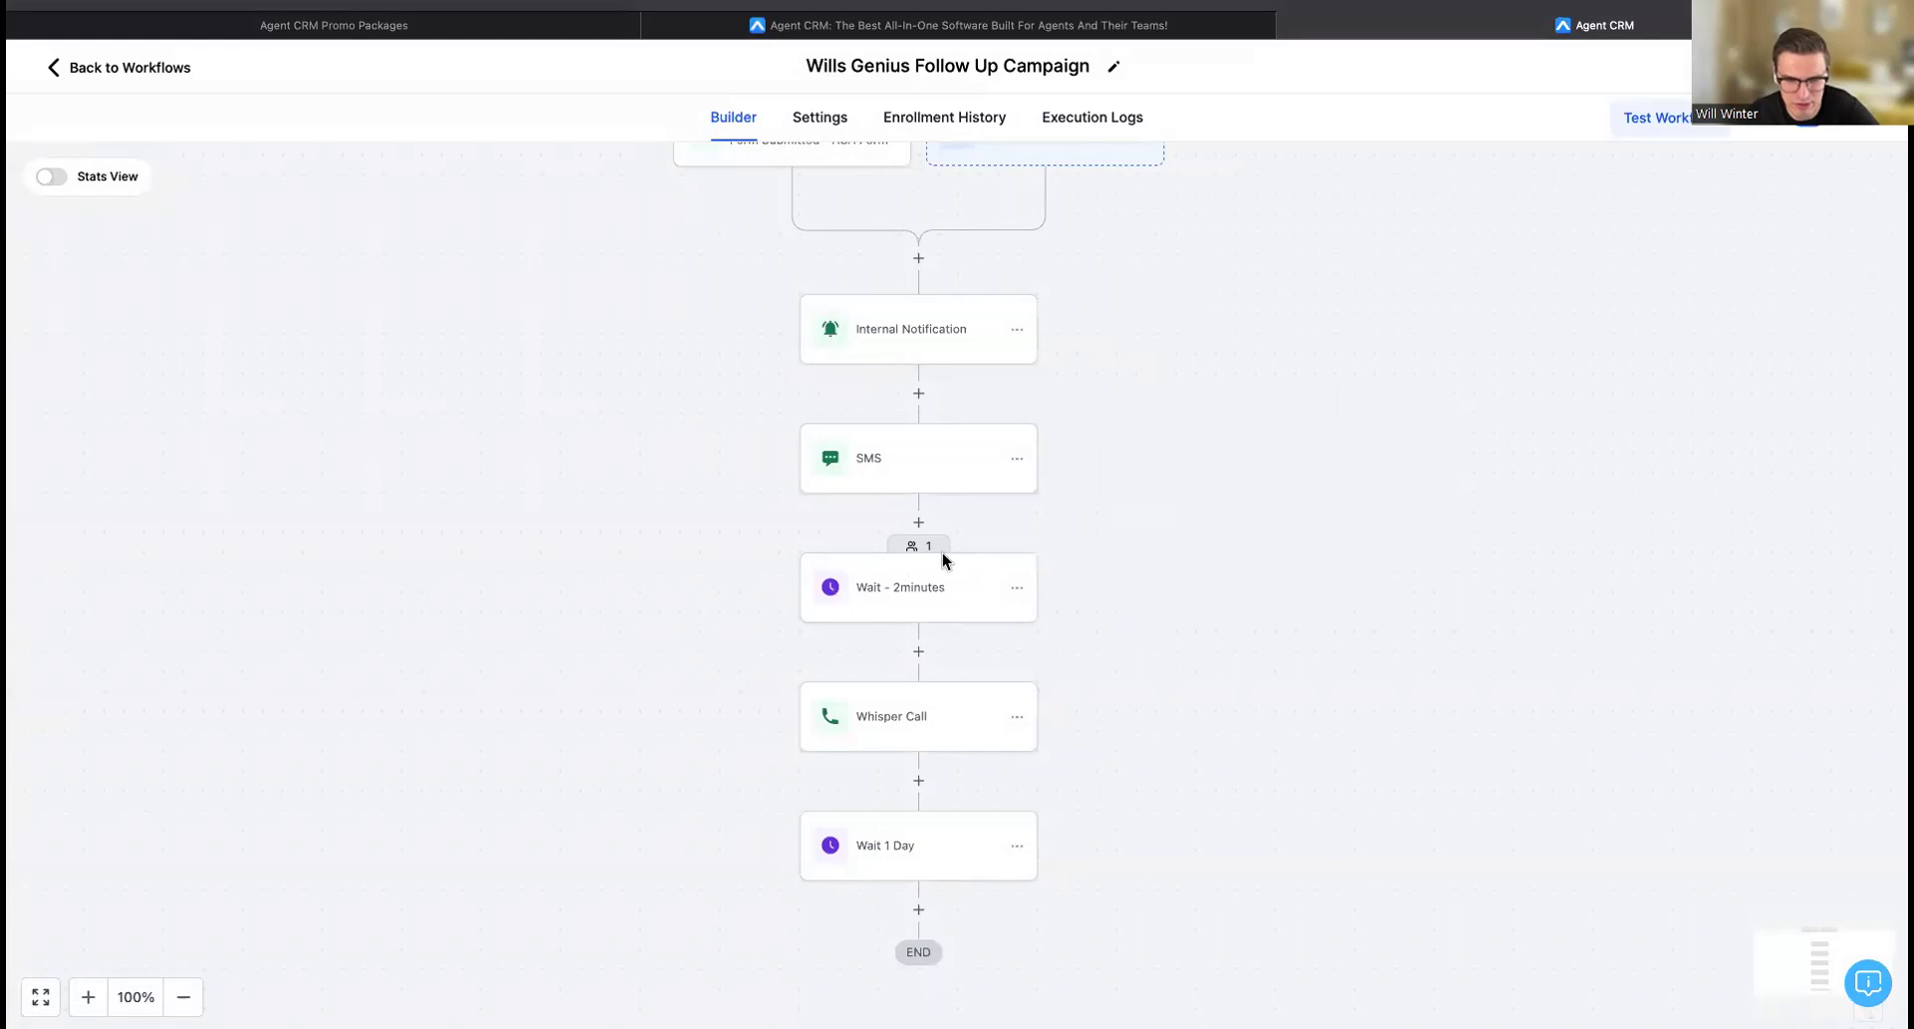
Look over the campaign's flow, return to the Workflow List and browse its enrollment folders.
scroll(957, 547, up, 3)
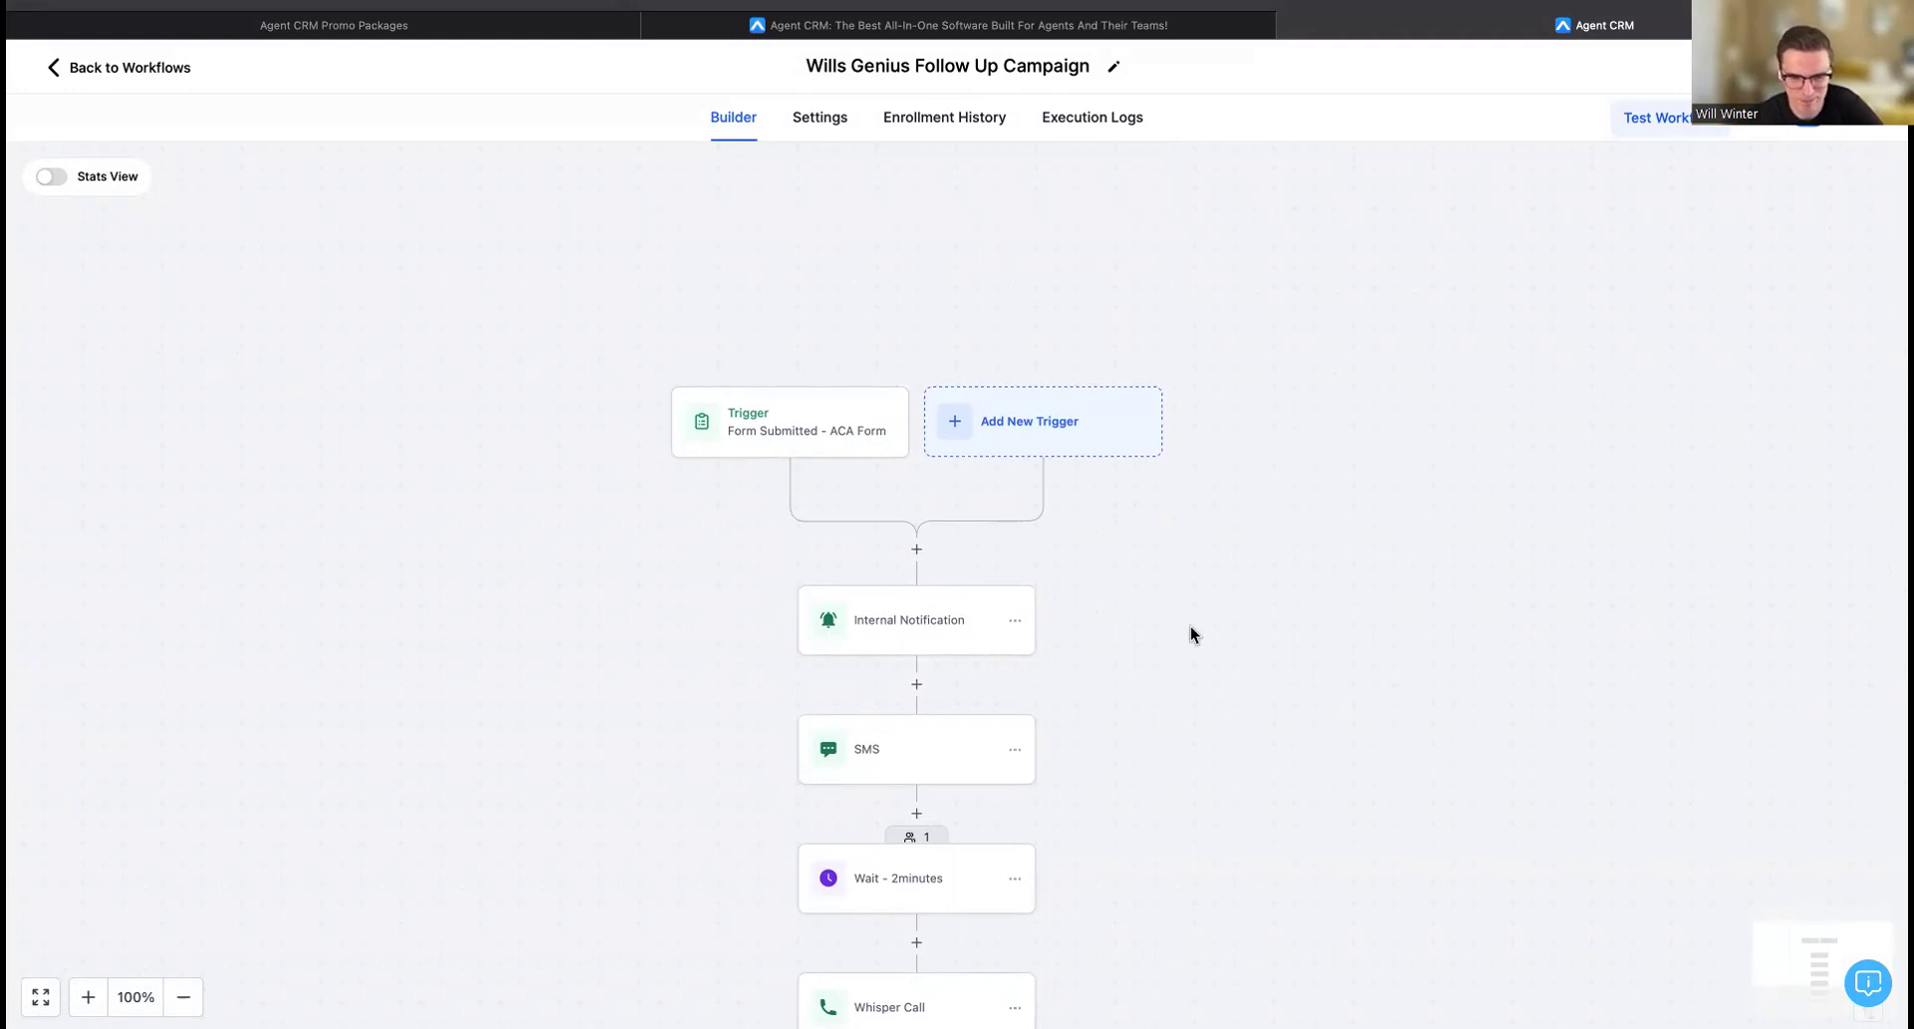
scroll(1190, 627, down, 2)
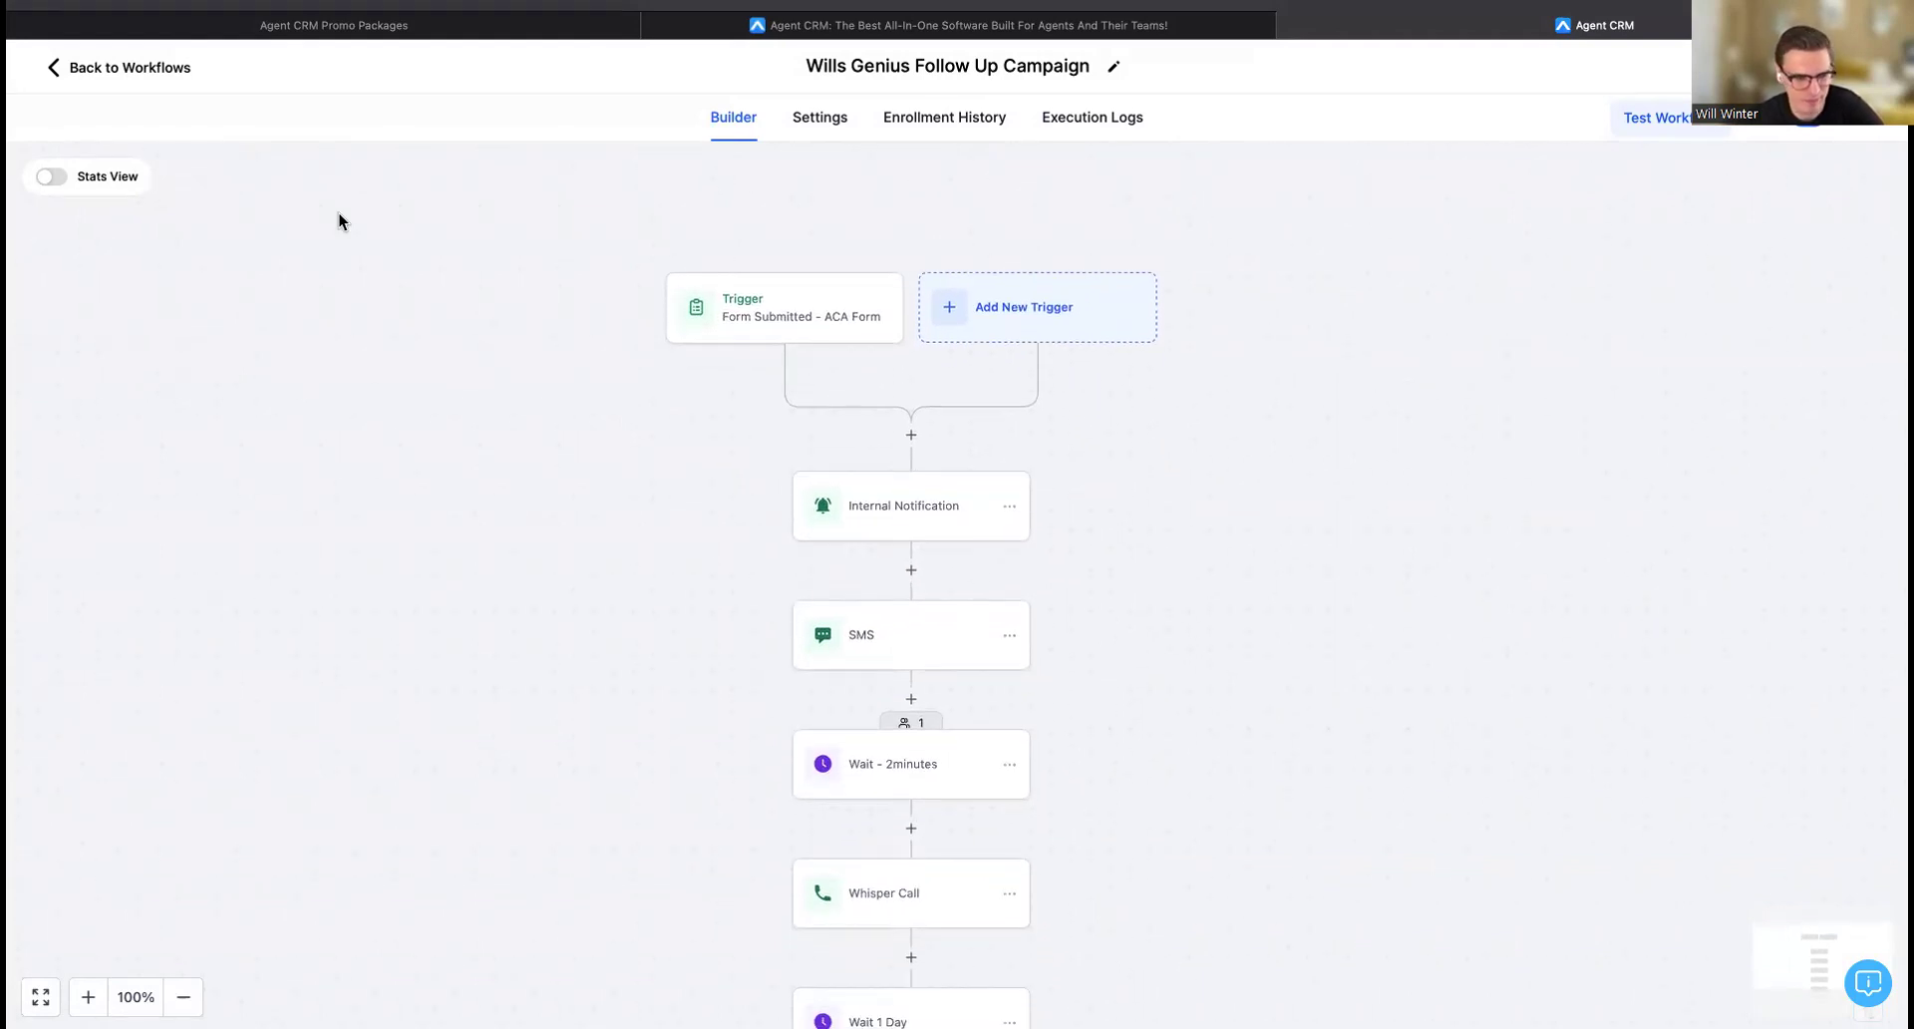
click(76, 67)
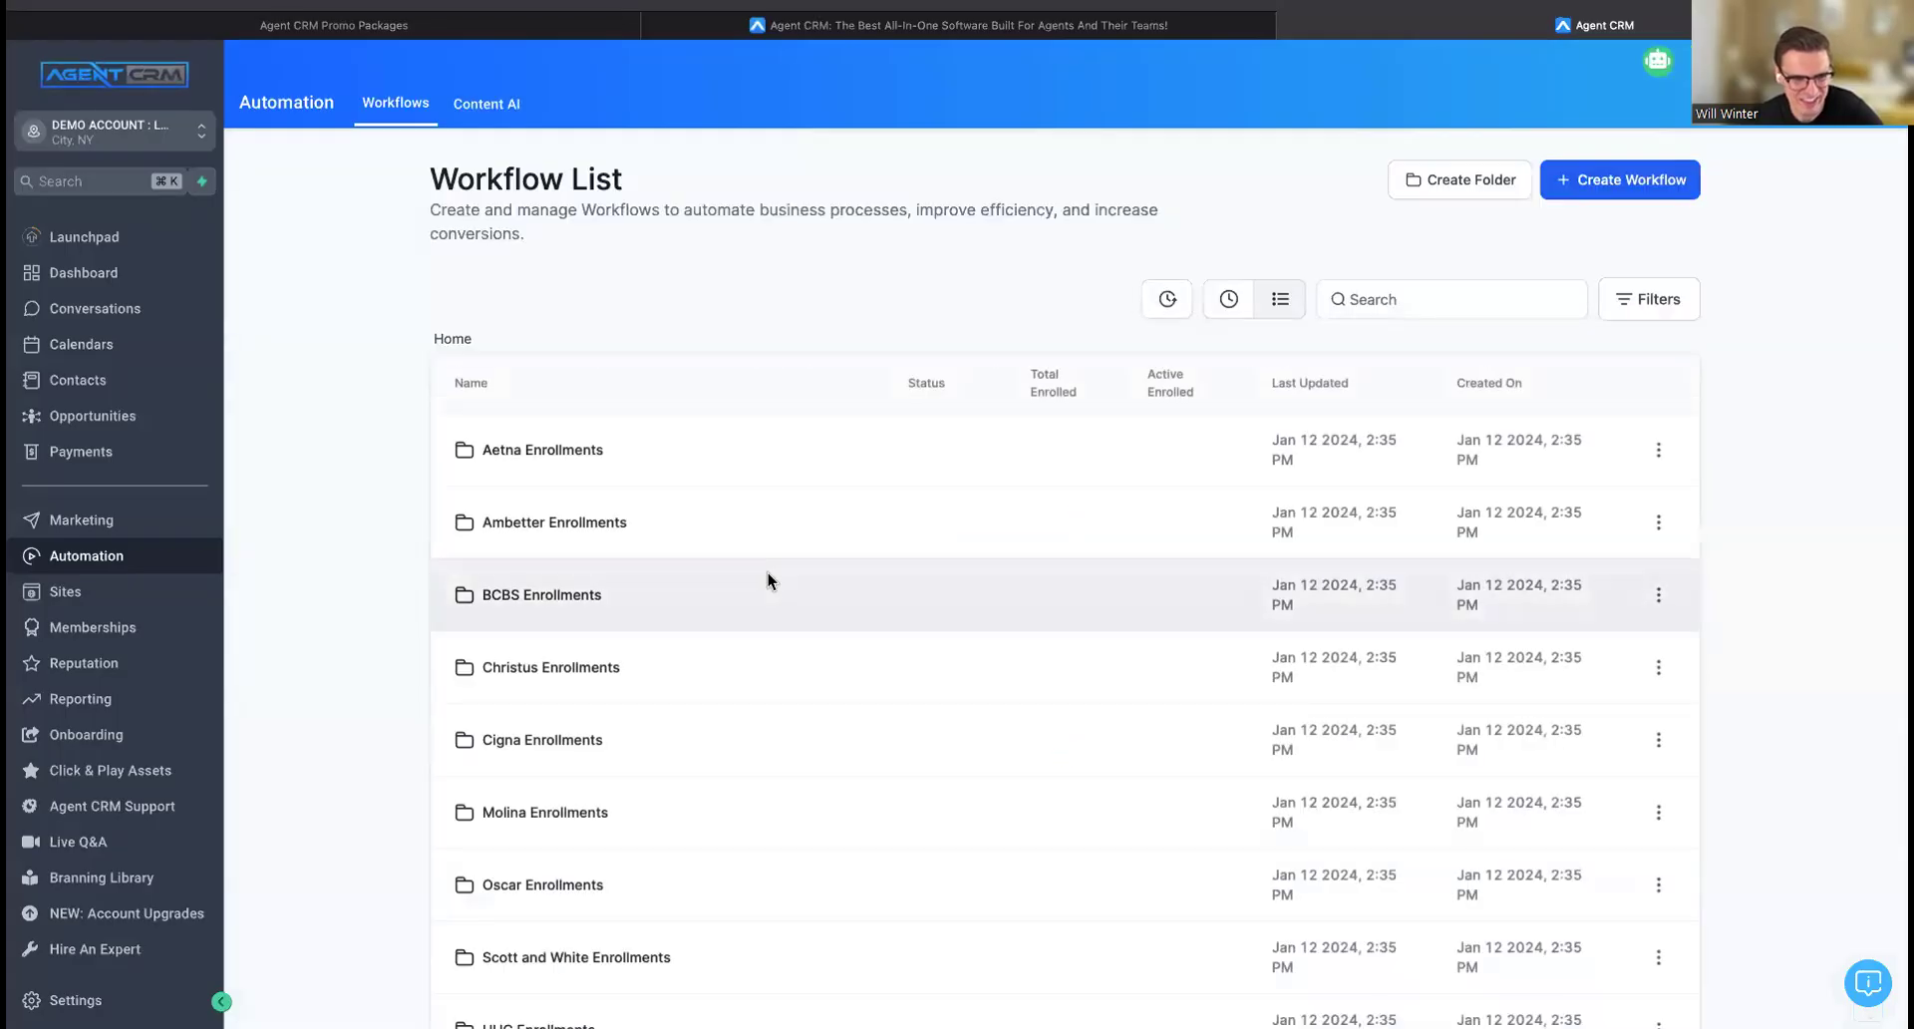
scroll(768, 580, down, 2)
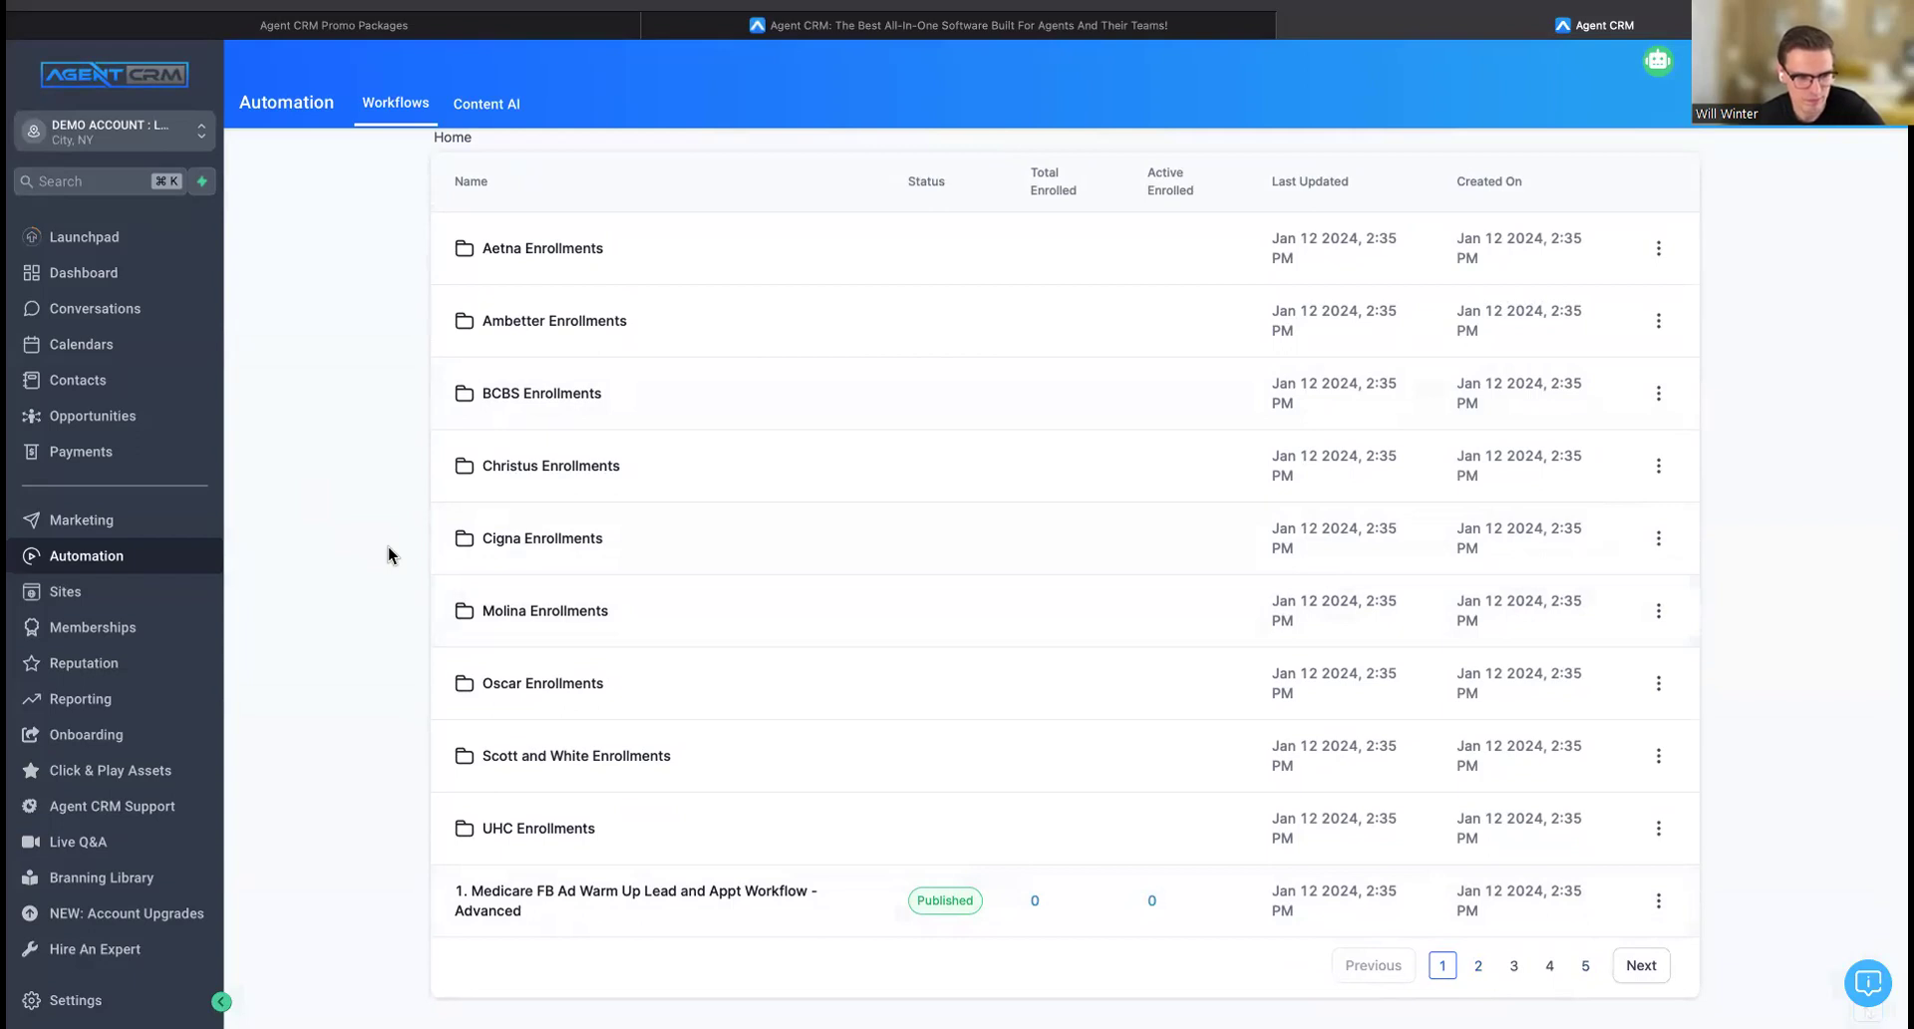
Switch to the Agent CRM Snapshots PDF in Acrobat and review its templates, workflows and contact fields, zooming in on the Medicare column.
key(super+Tab)
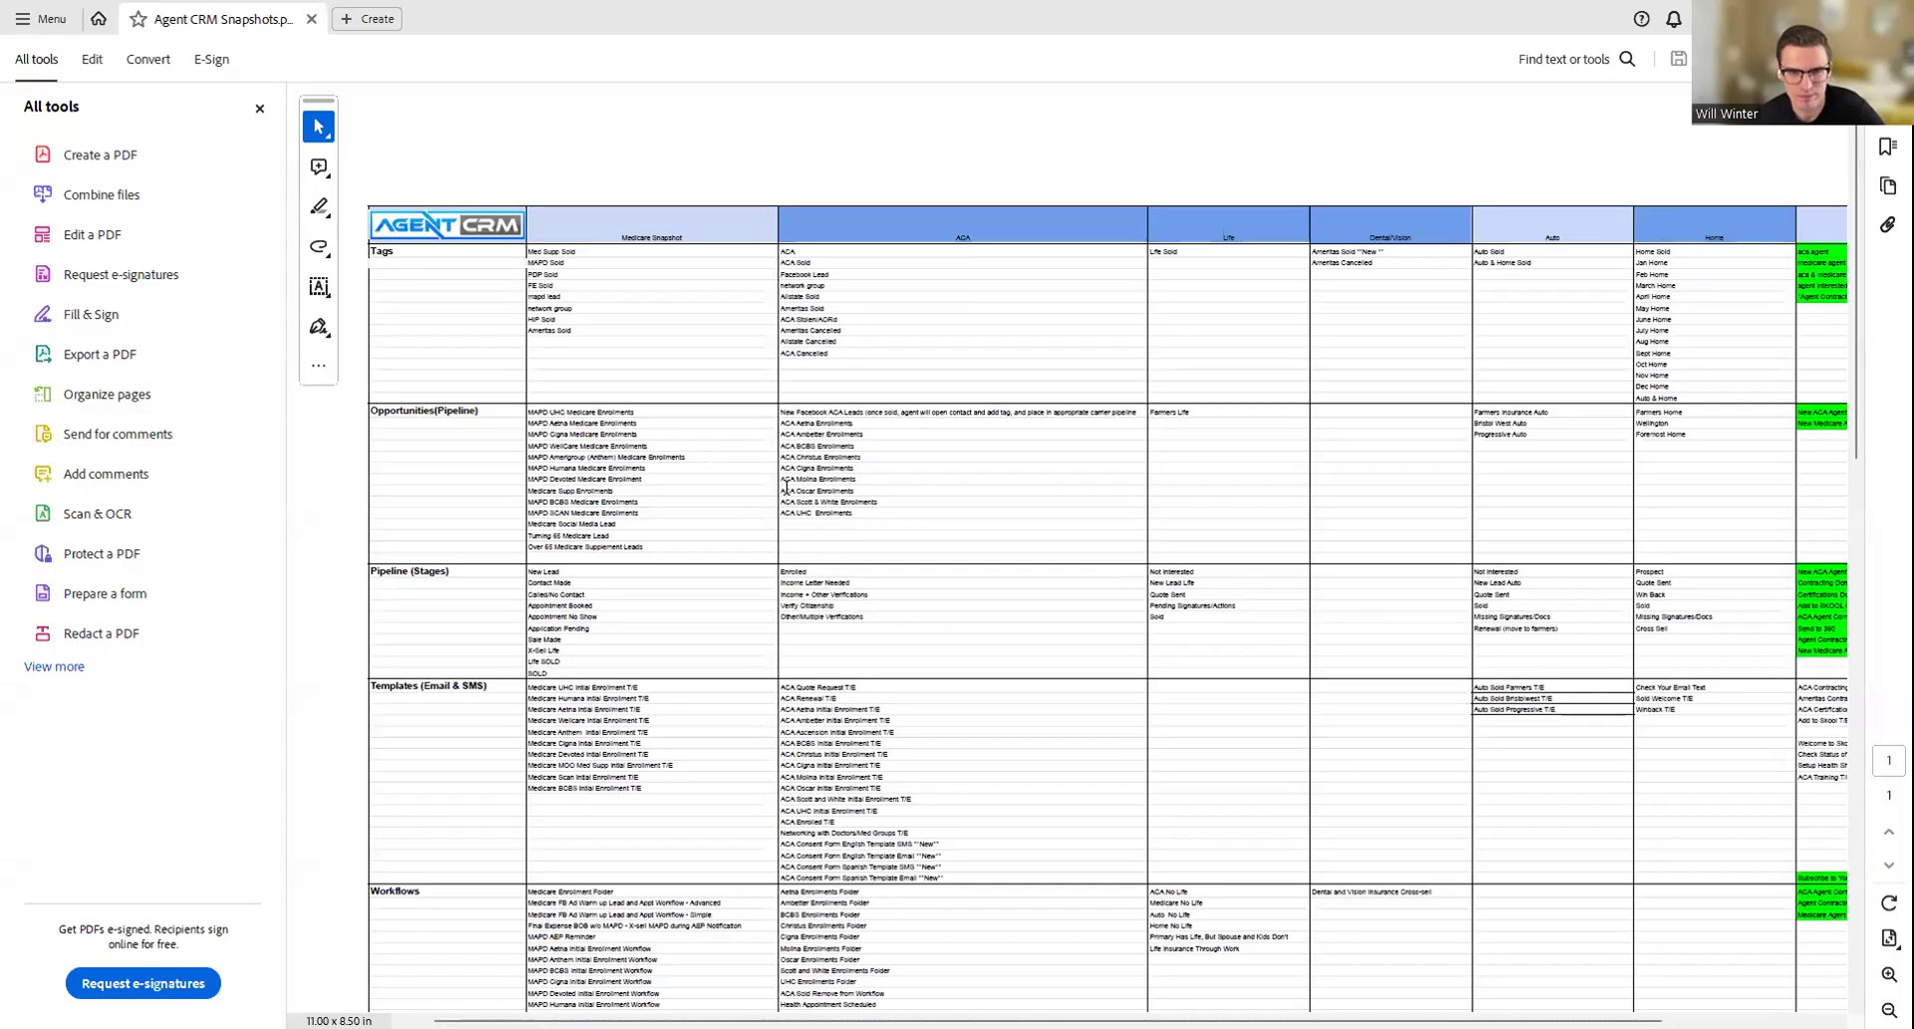
scroll(851, 546, down, 4)
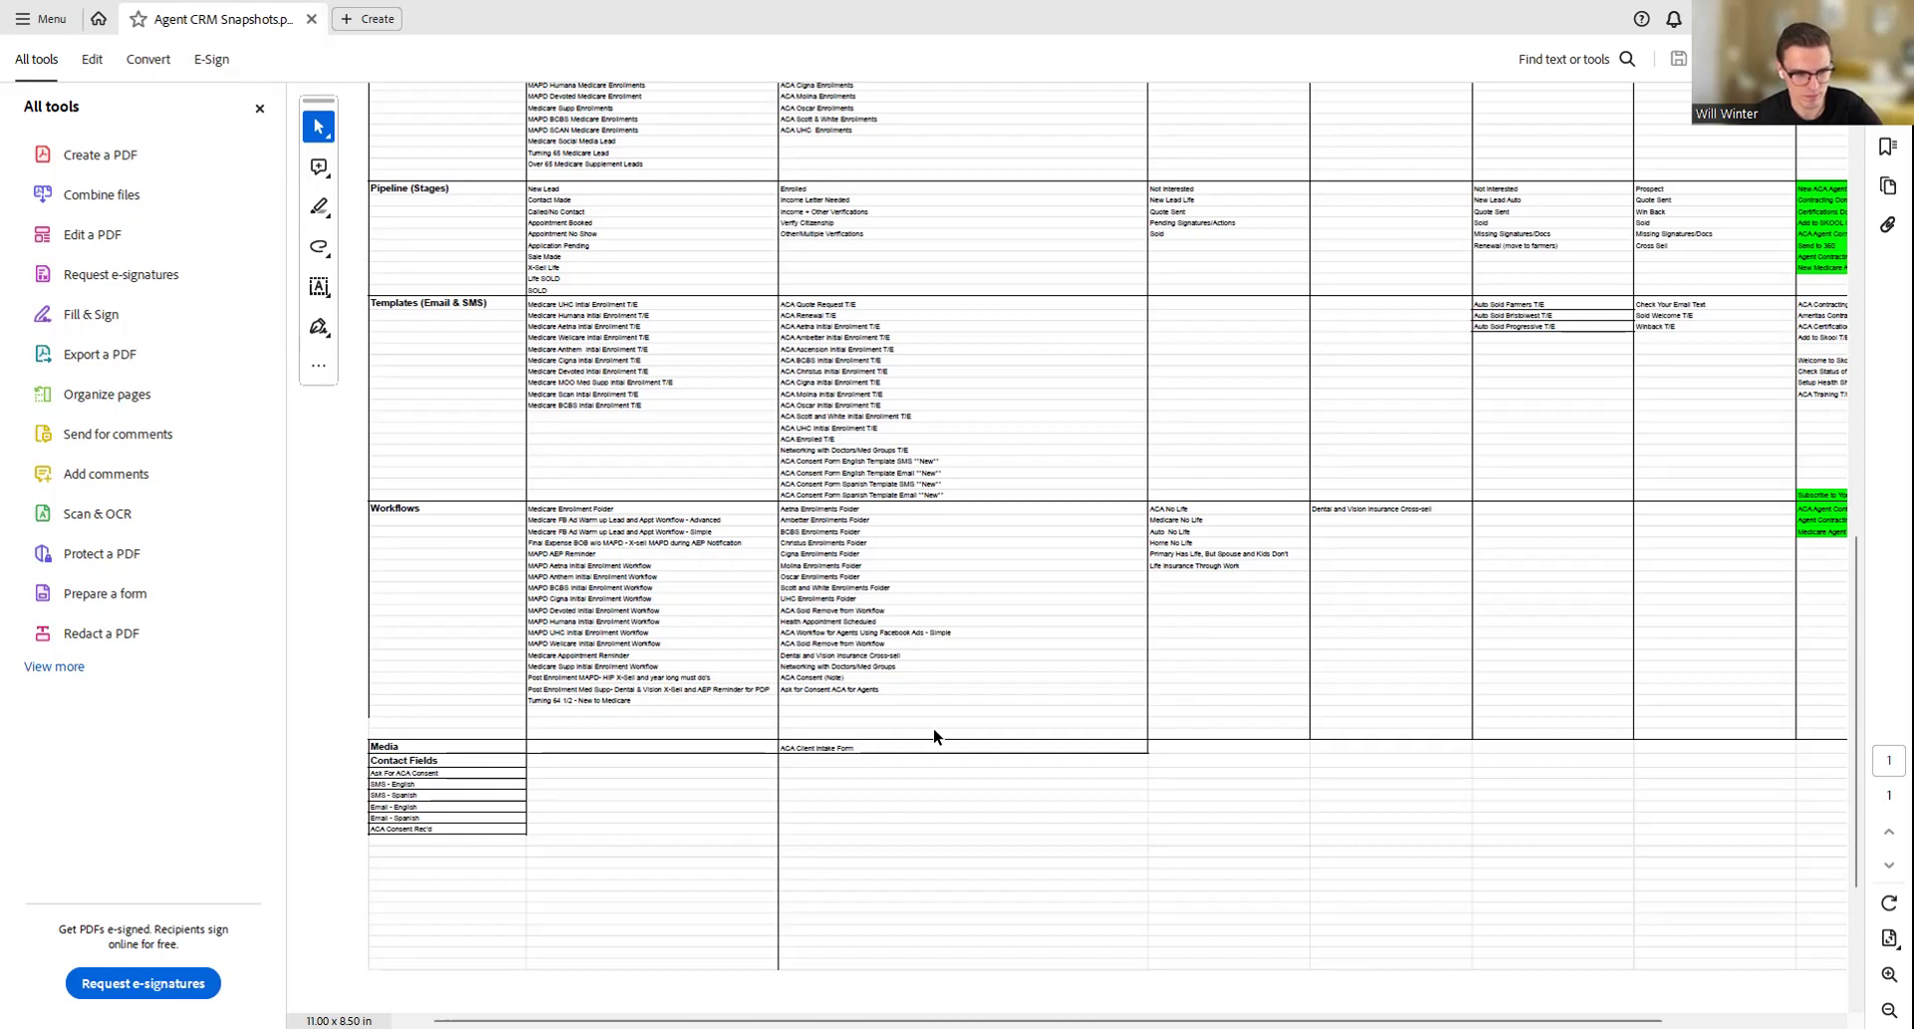
scroll(1176, 779, down, 1)
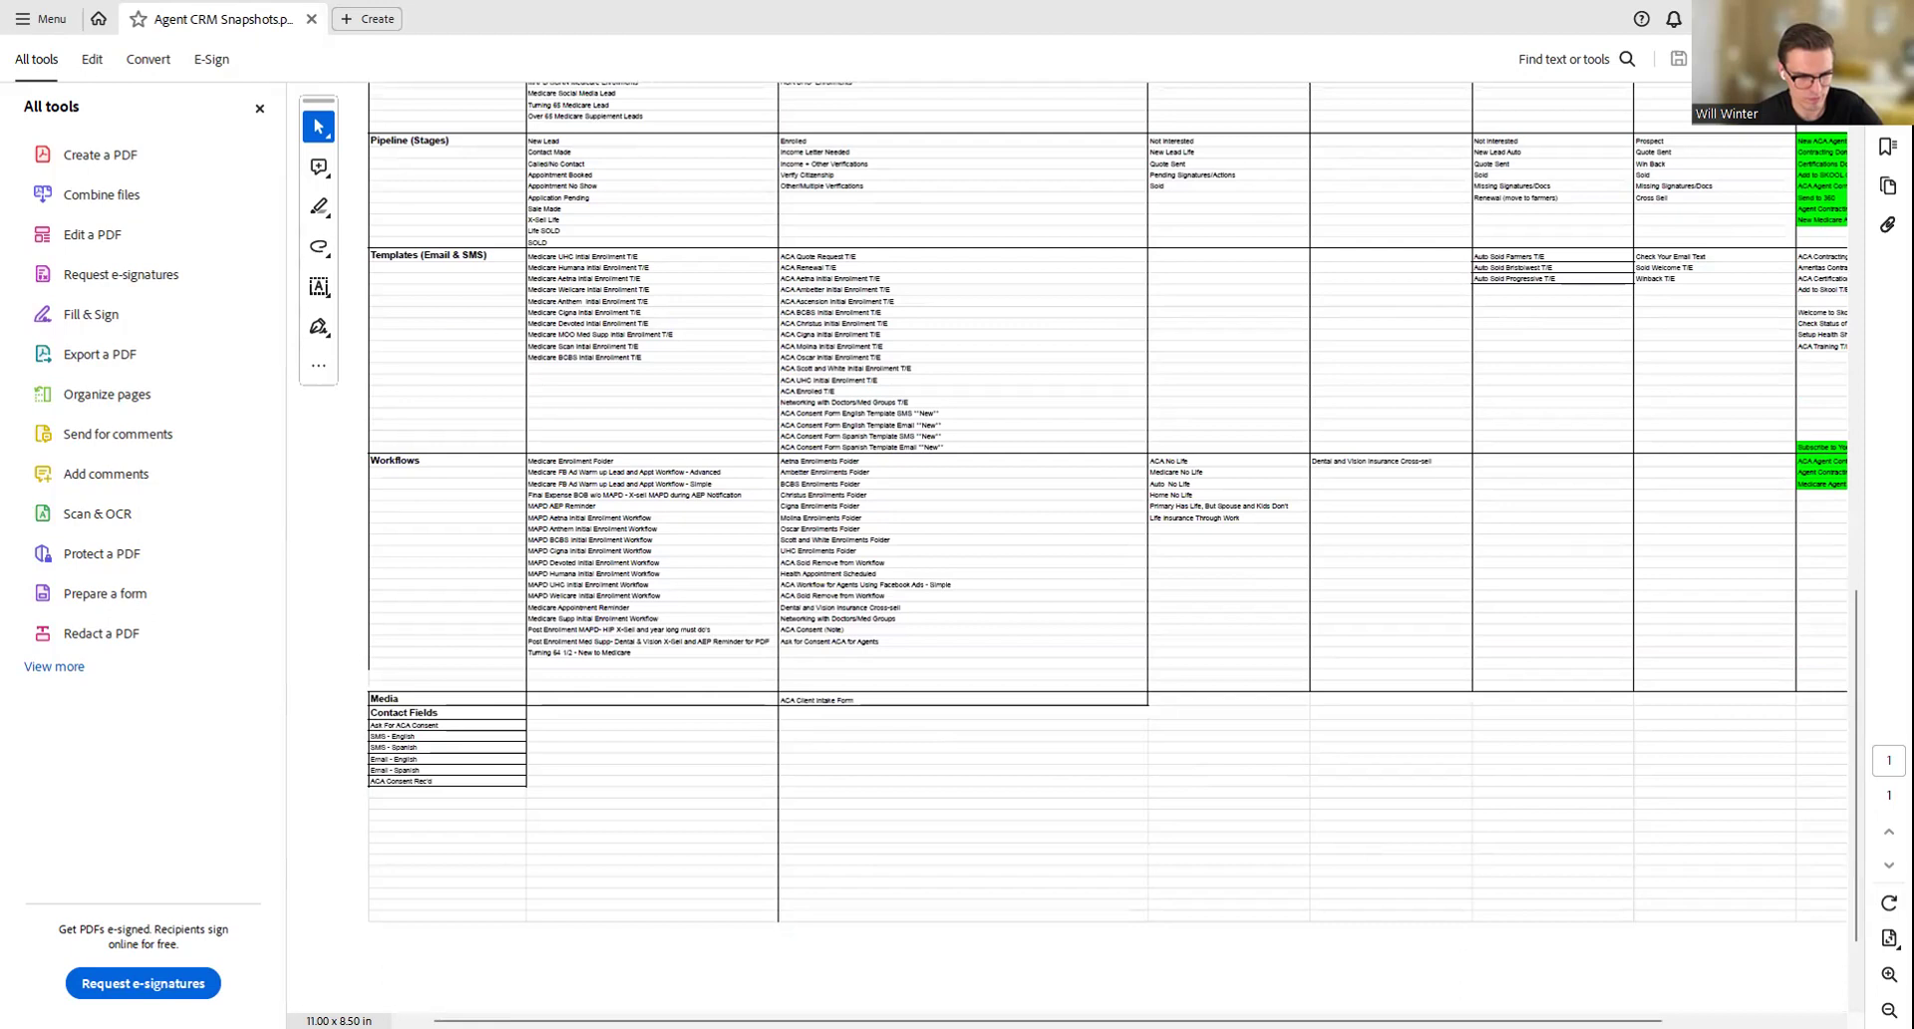
scroll(1276, 585, up, 4)
scroll(1297, 604, down, 5)
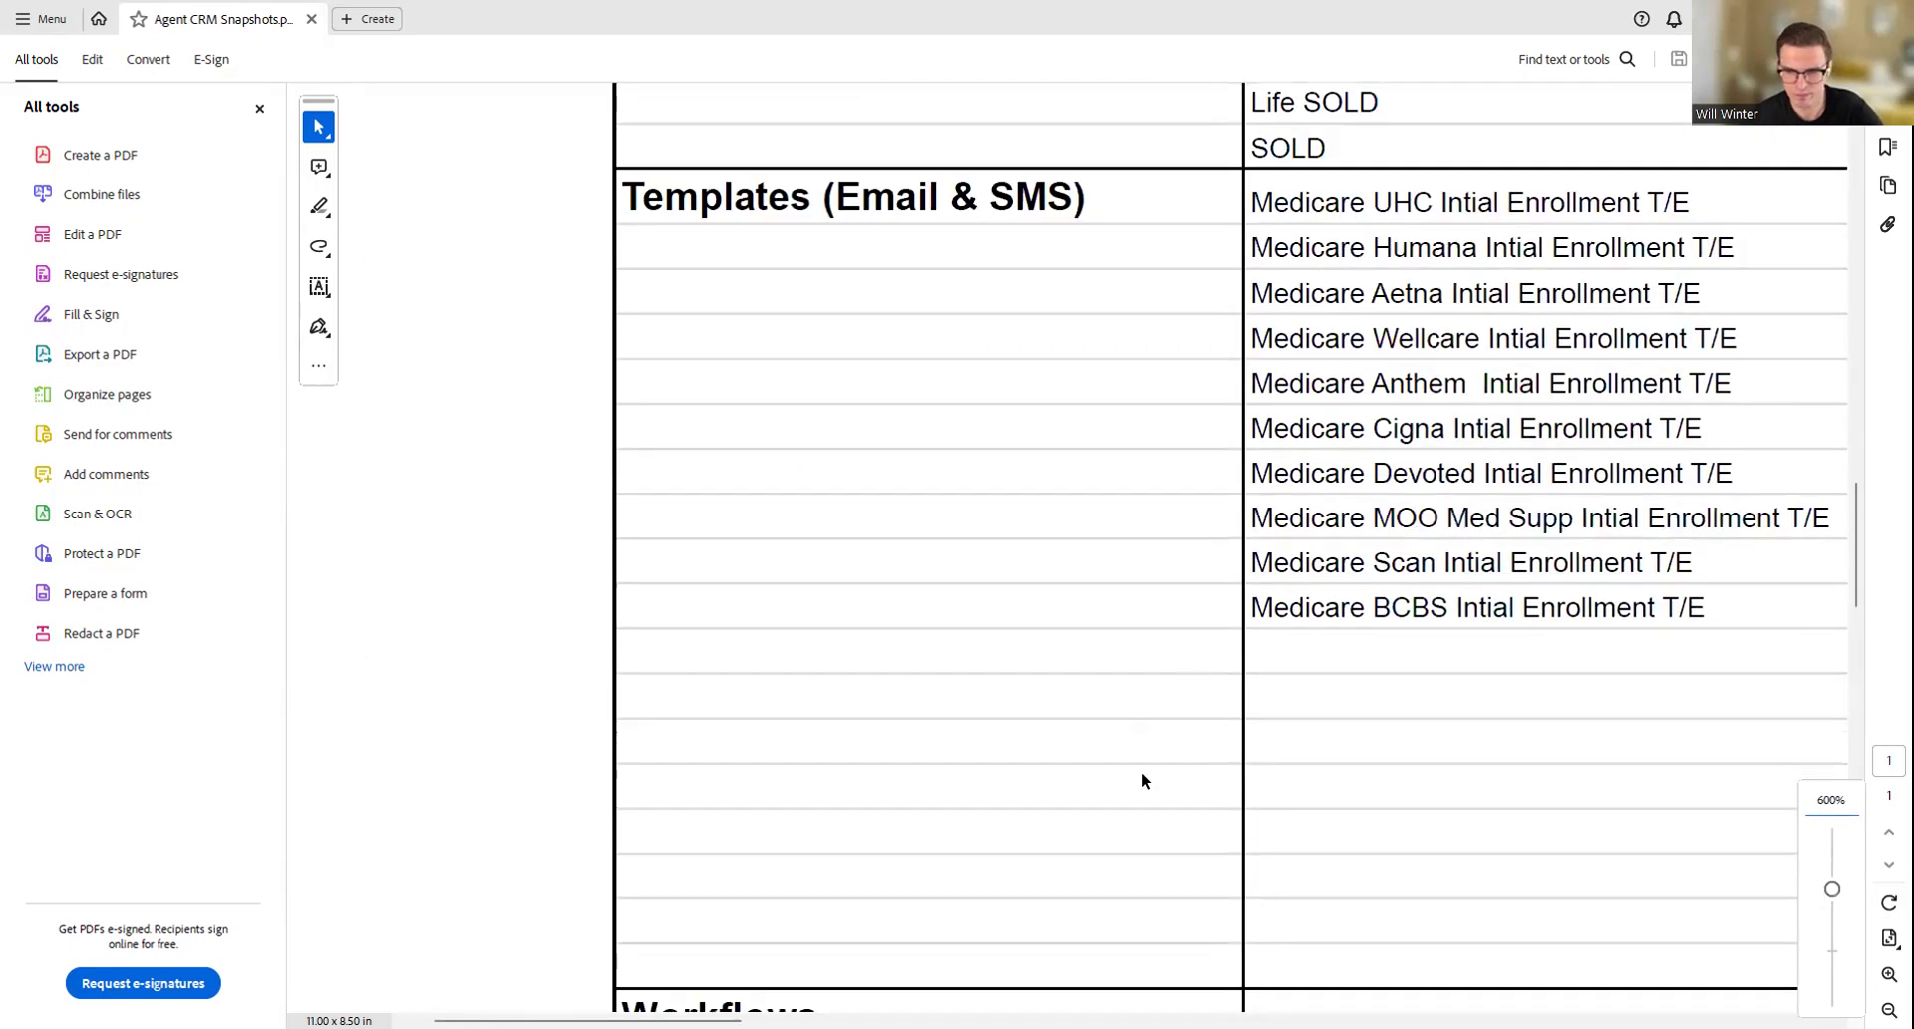
scroll(1329, 598, down, 10)
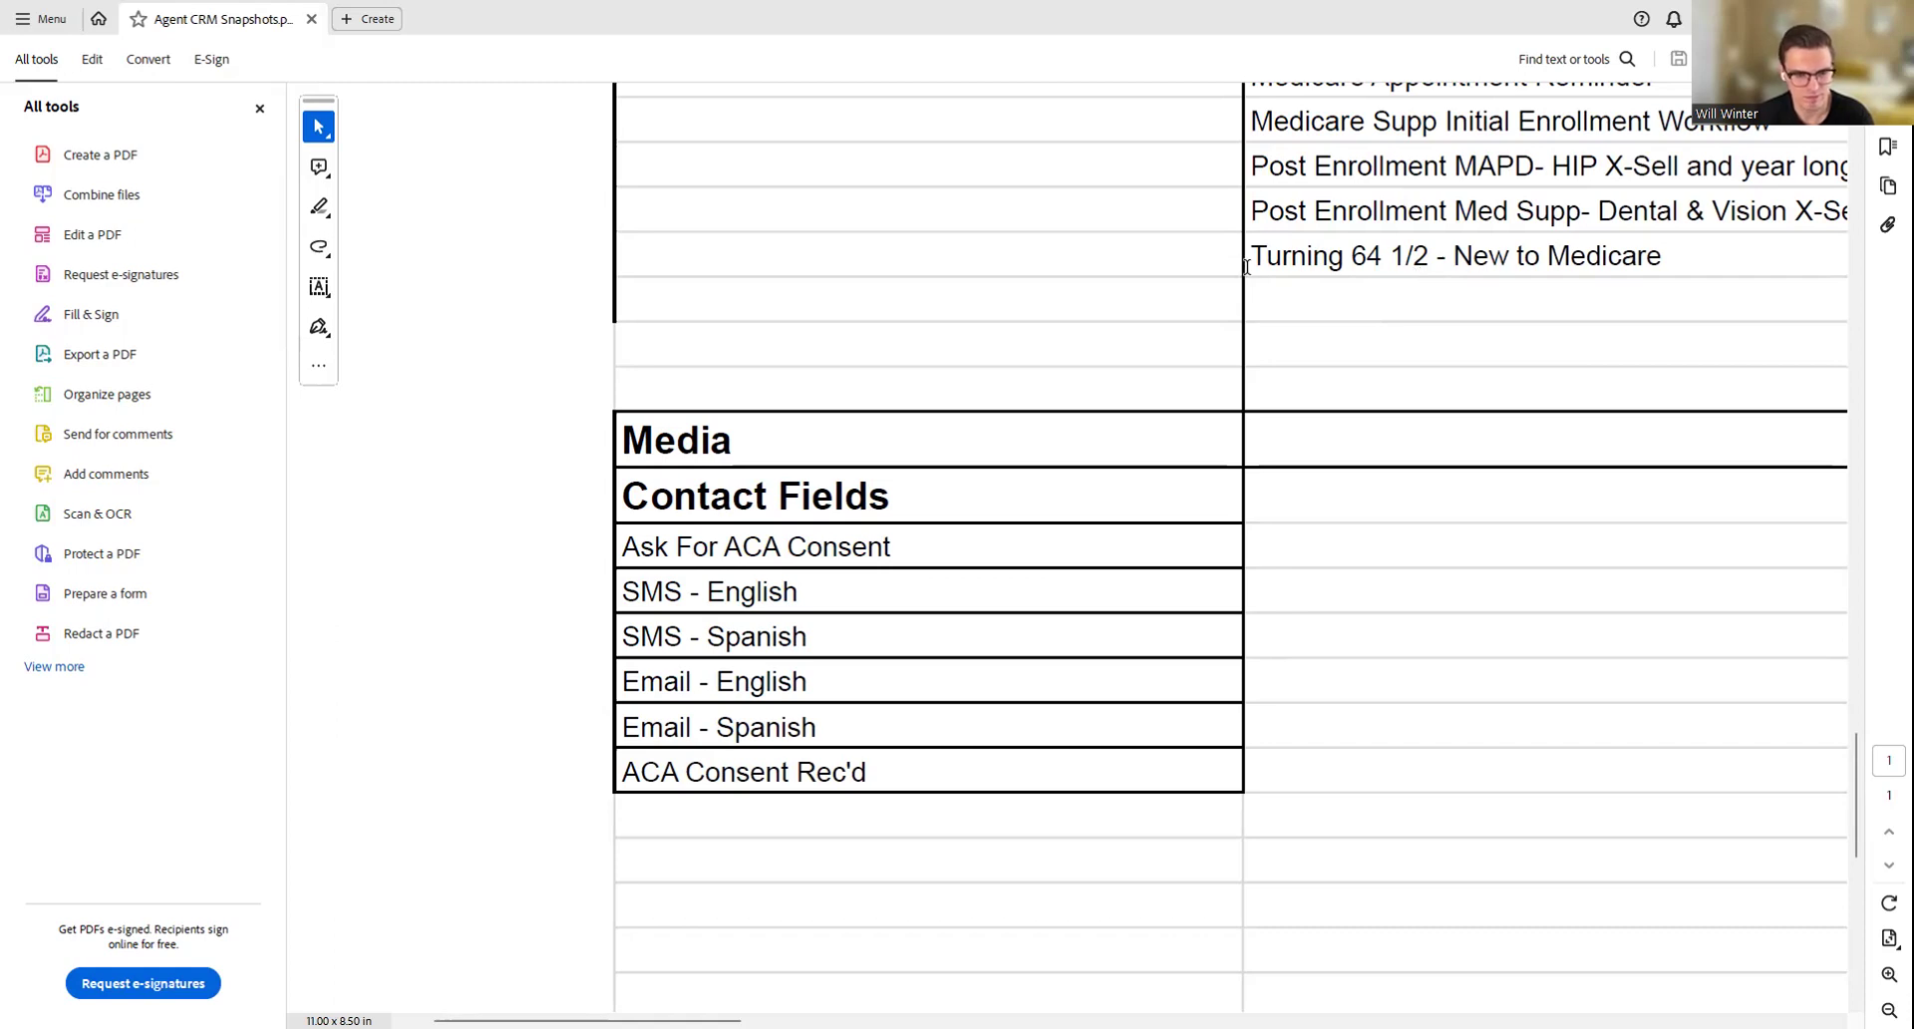
Select the "Turning 64 1/2 - New to Medicare" entry in the PDF and review the other Medicare workflows above it.
drag(1250, 261, 1654, 261)
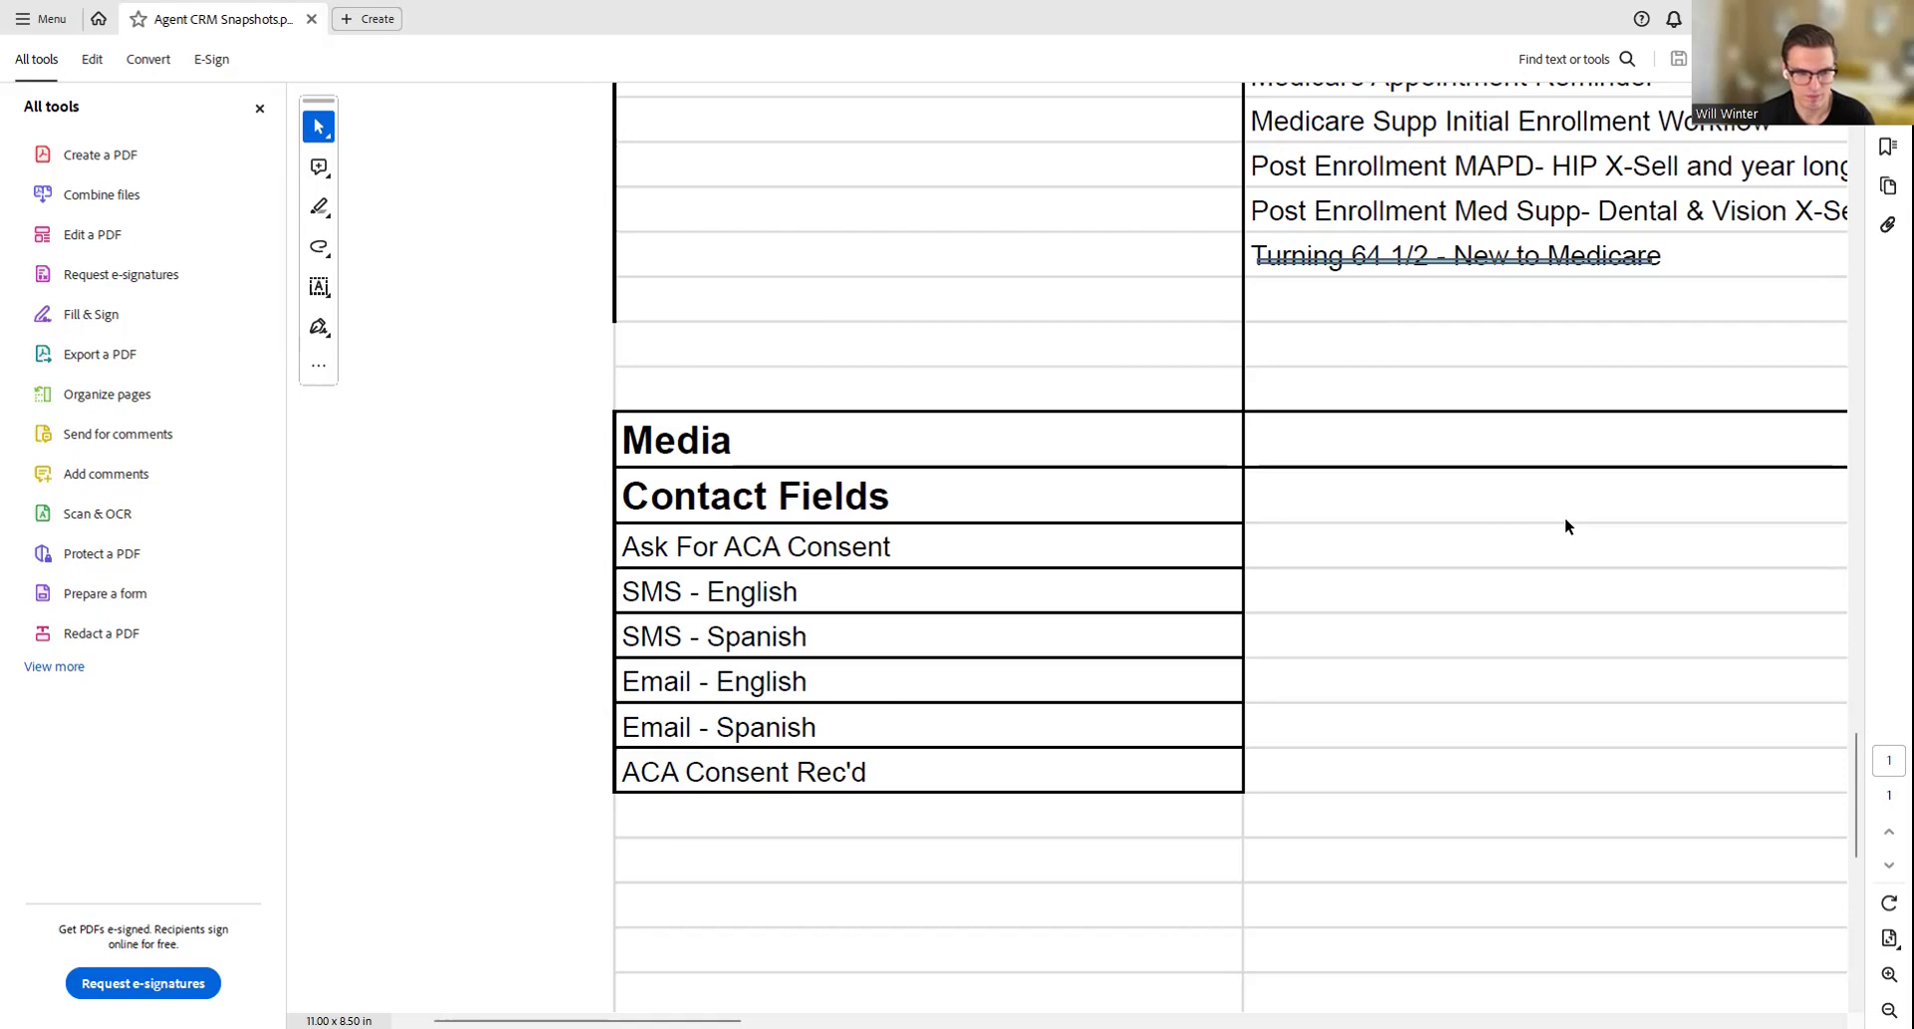
scroll(1456, 487, up, 5)
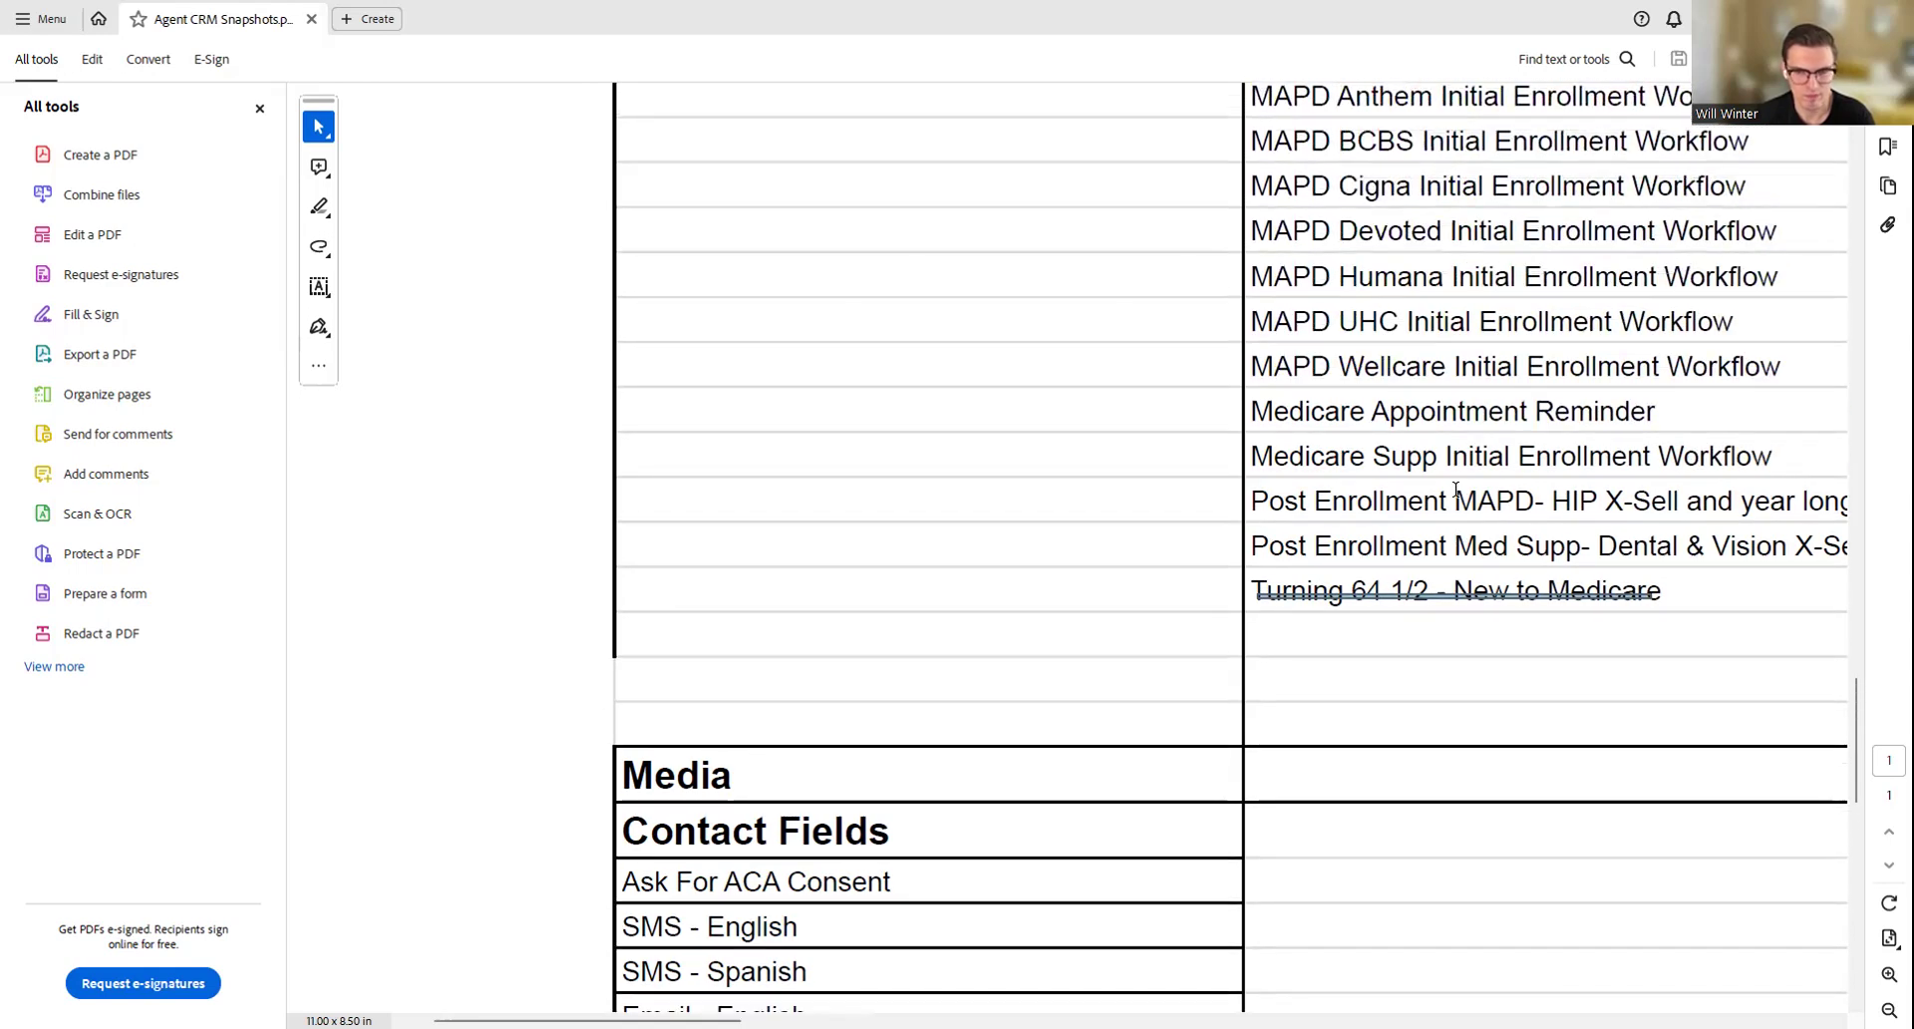
scroll(1455, 490, up, 2)
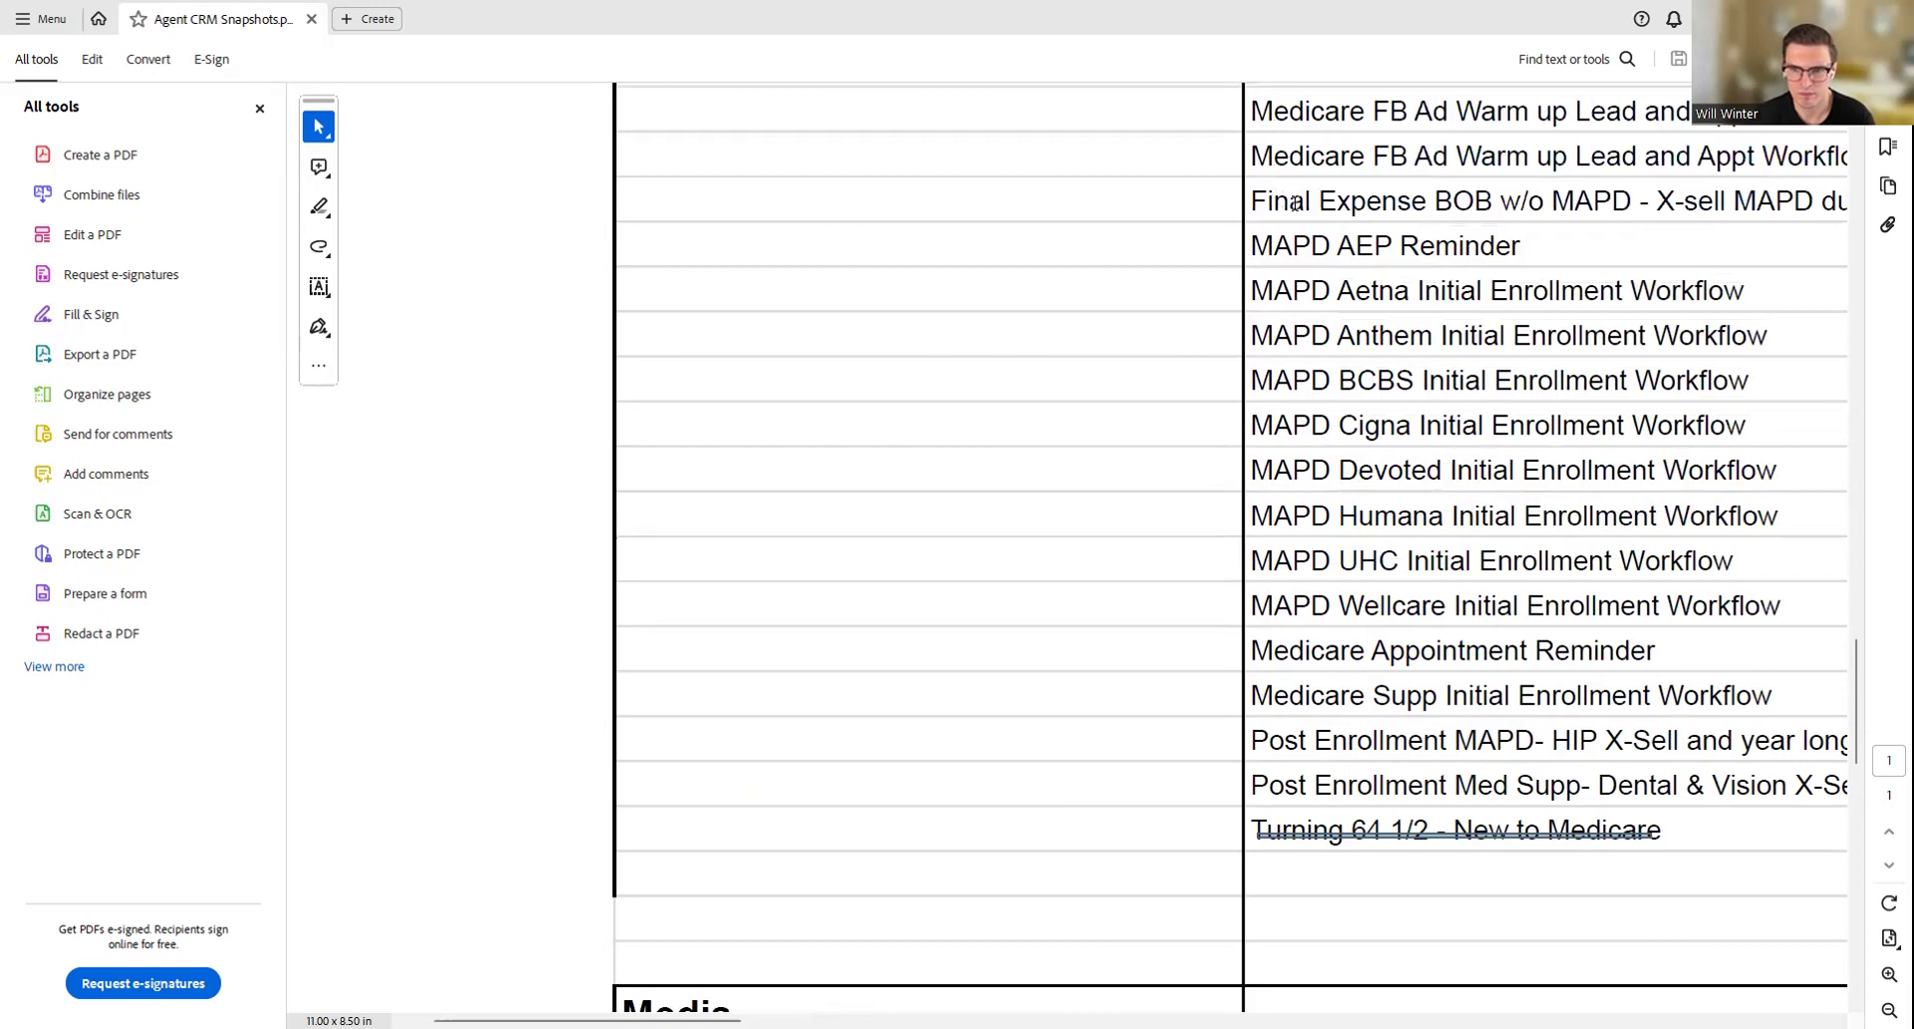